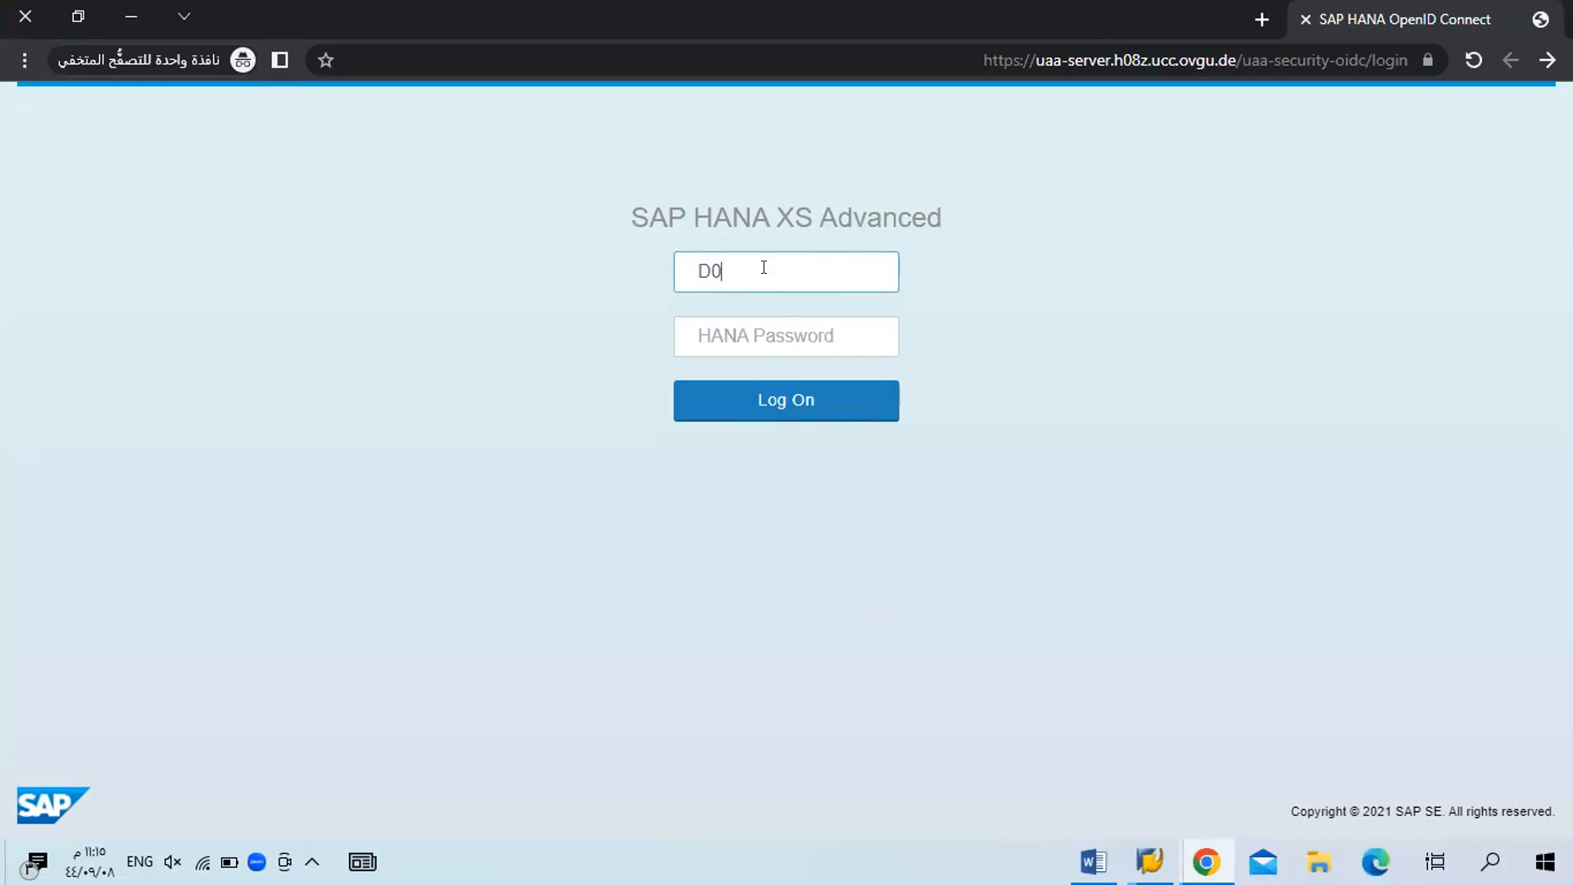
Log on to SAP HANA XS Advanced with the assigned HANA user name and the account password.
{"action": "key", "text": "Home"}
{"action": "type", "text": "earn"}
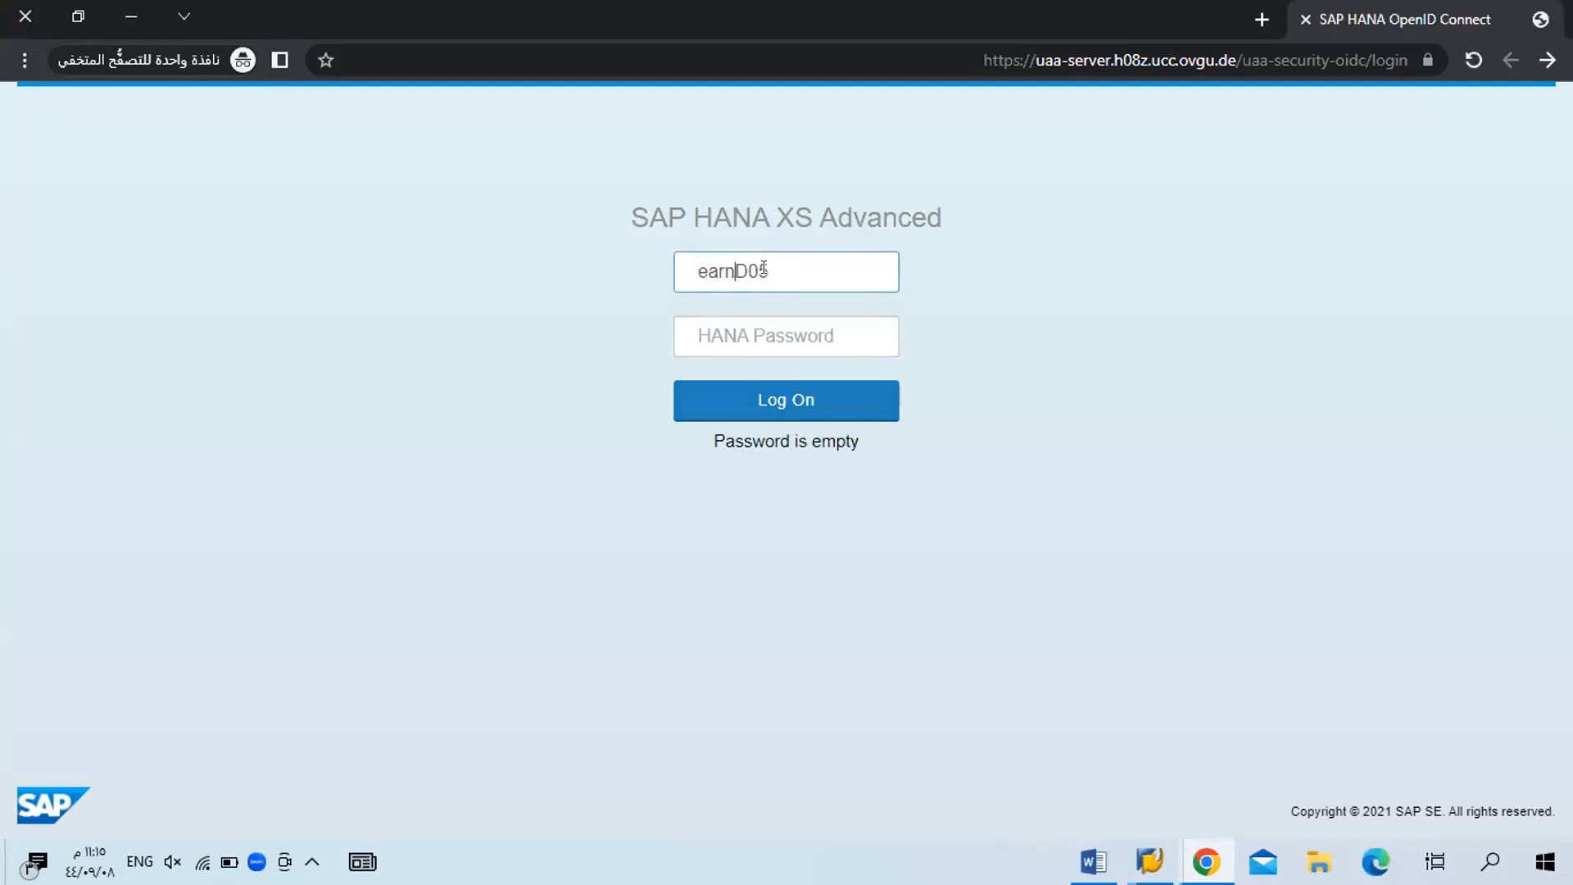
{"action": "key", "text": "ctrl+a"}
{"action": "key", "text": "BackSpace"}
{"action": "type", "text": "D05_LEARN_002"}
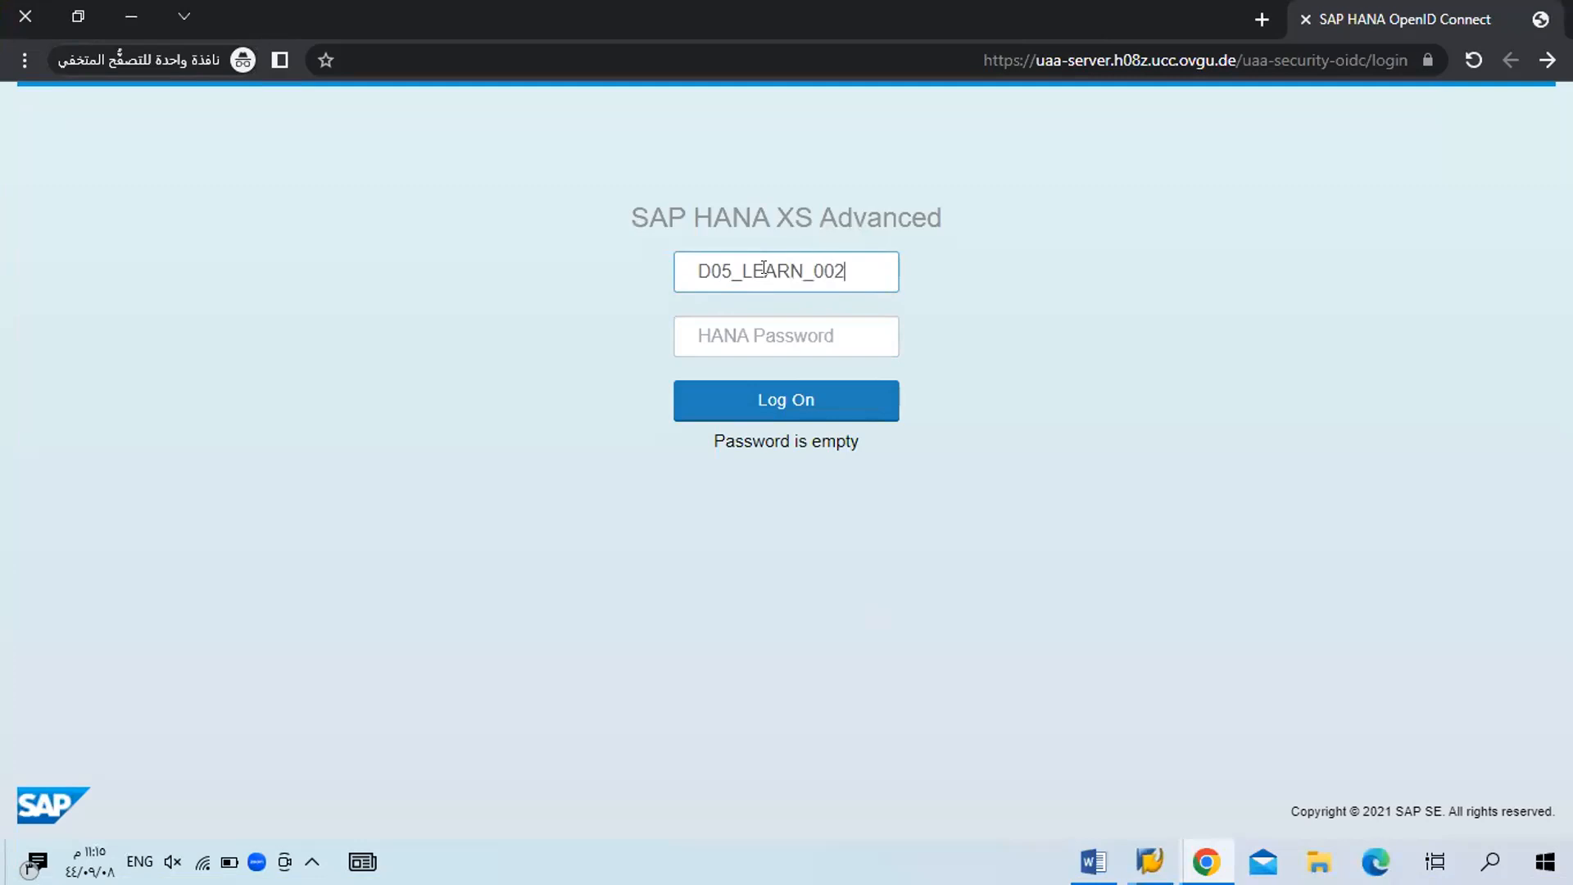
{"action": "key", "text": "Tab"}
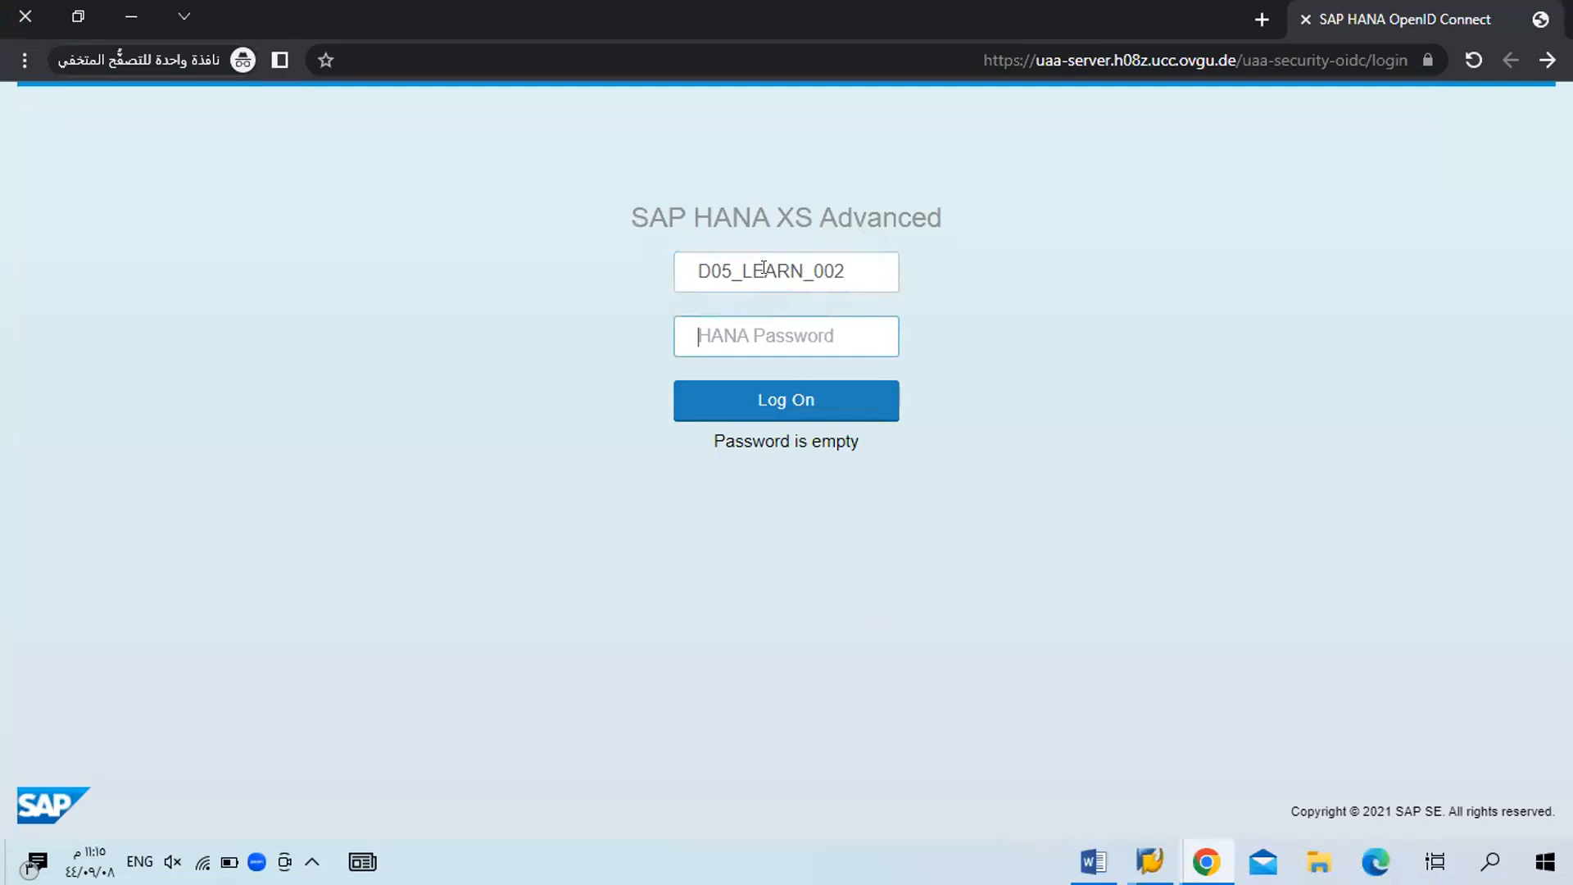
{"action": "type", "text": "******"}
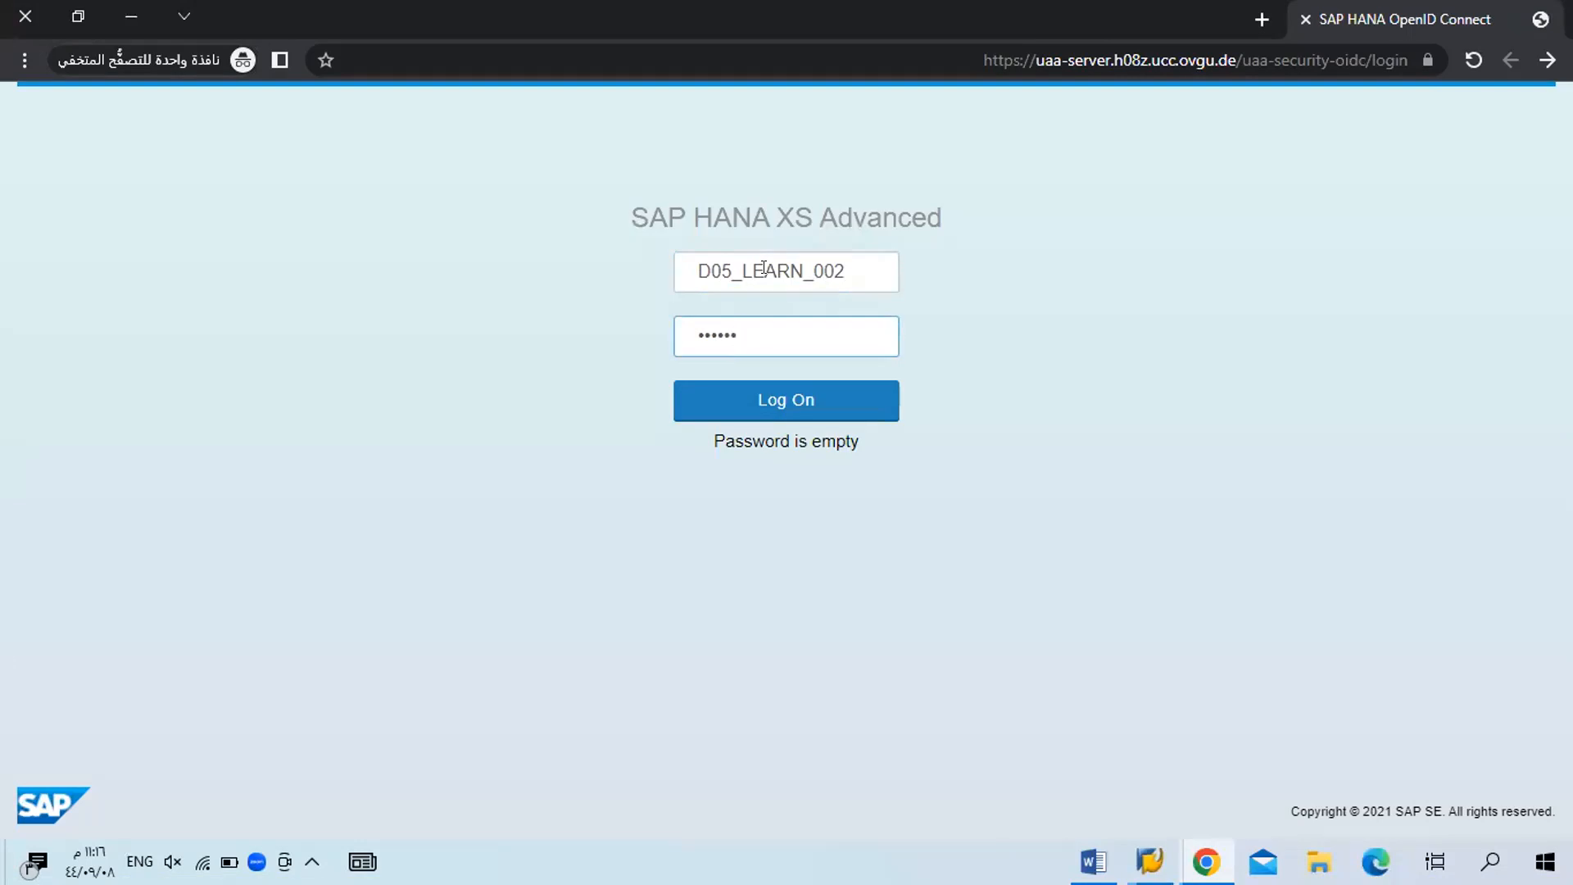
{"action": "key", "text": "Return"}
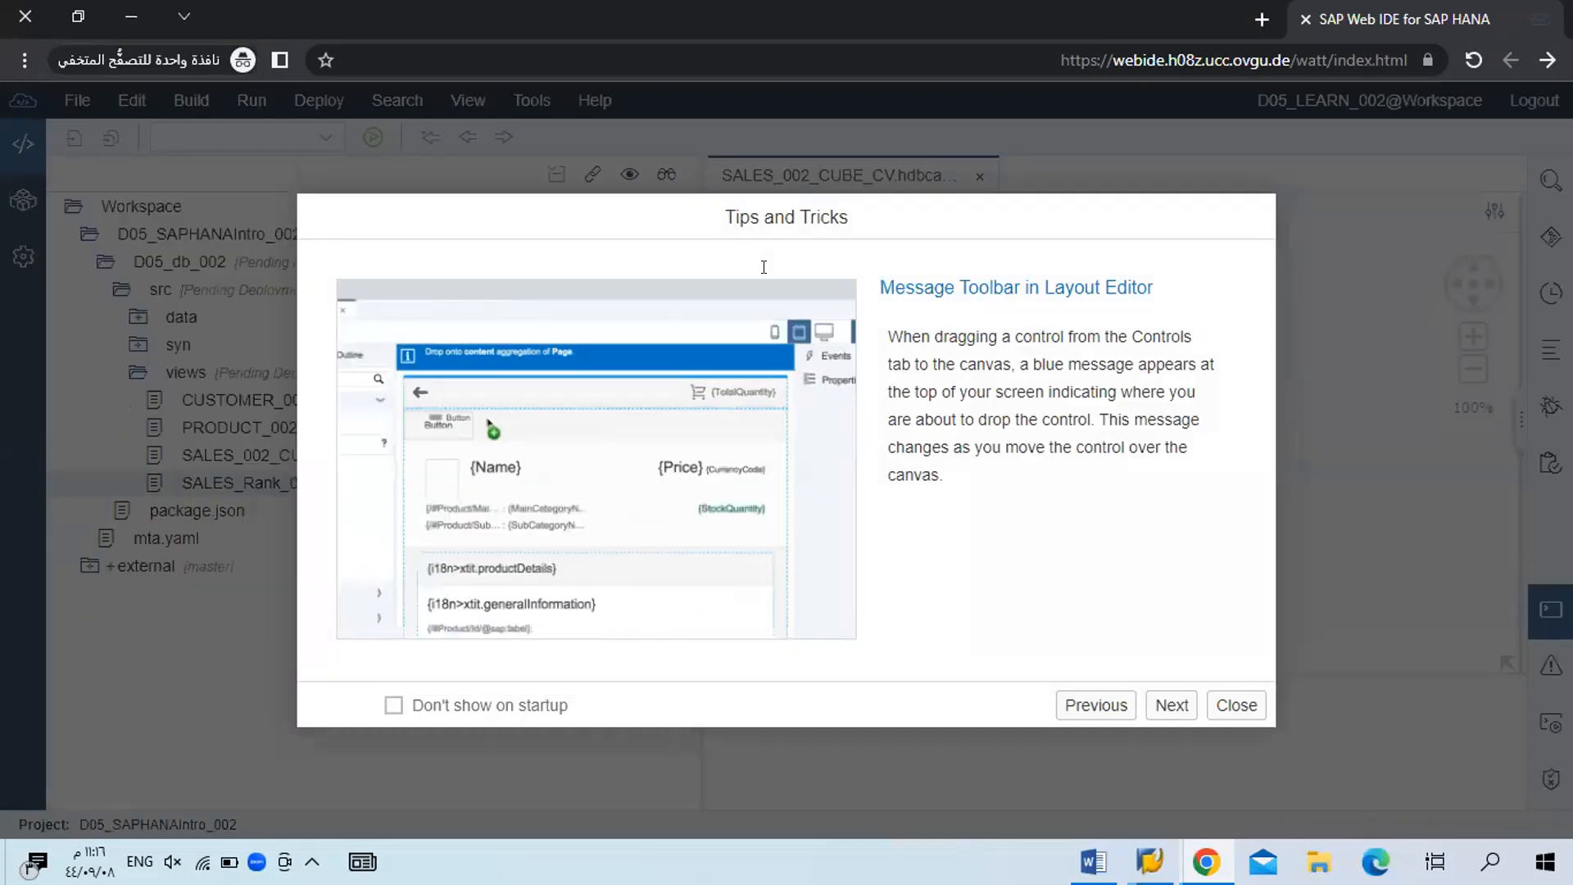
Read through the Tips and Tricks pop-up as far as the Keyboard Shortcuts tip and close it.
{"action": "left_click", "coordinate": [1168, 698]}
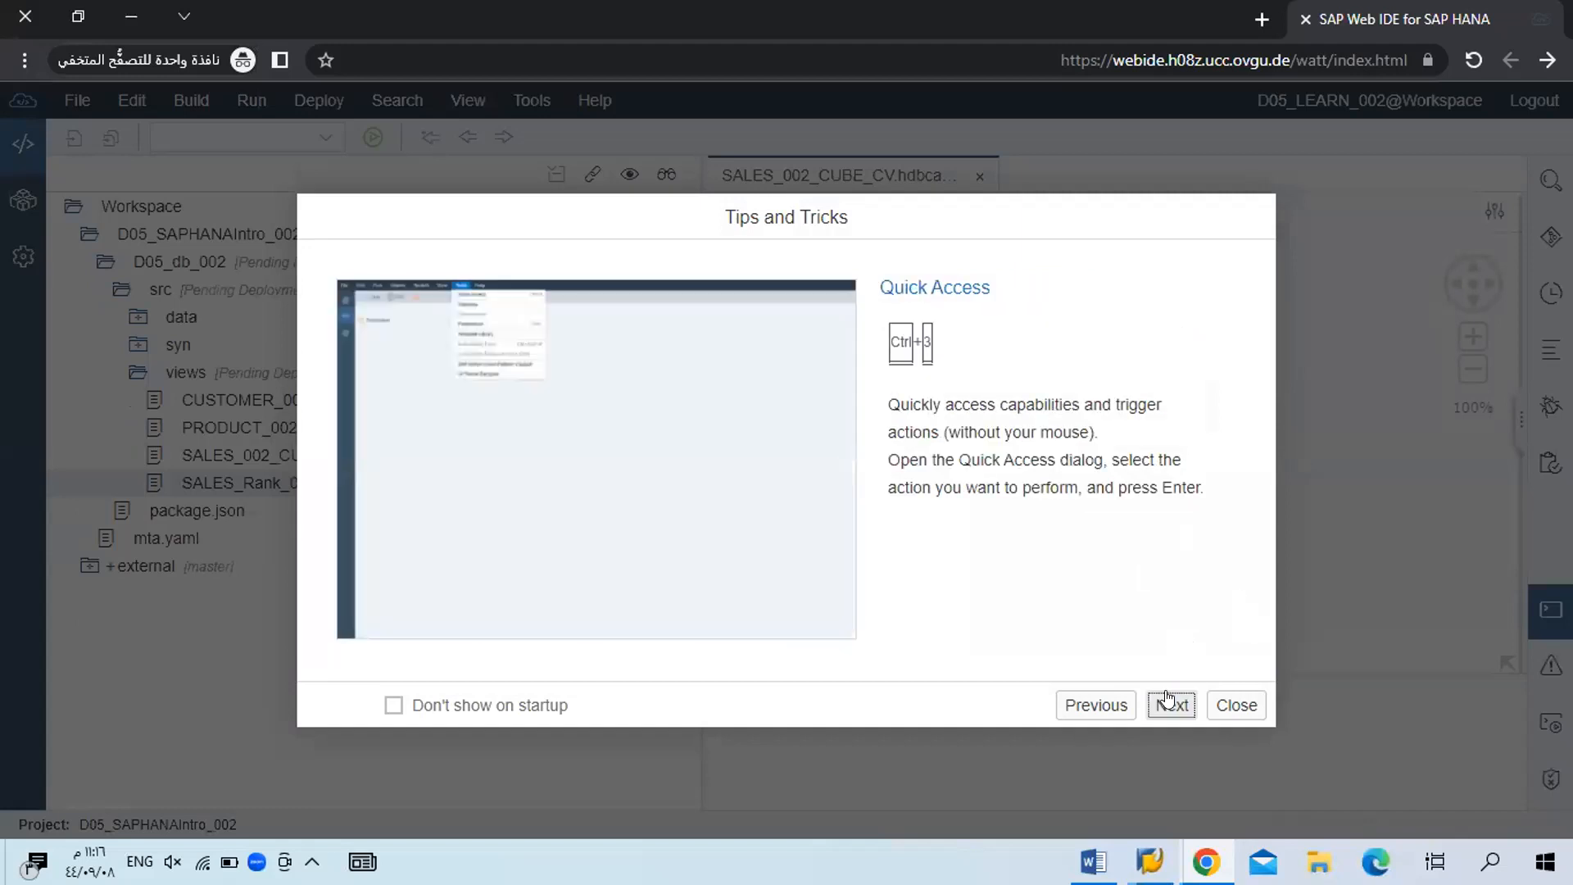
{"action": "left_click", "coordinate": [1169, 698]}
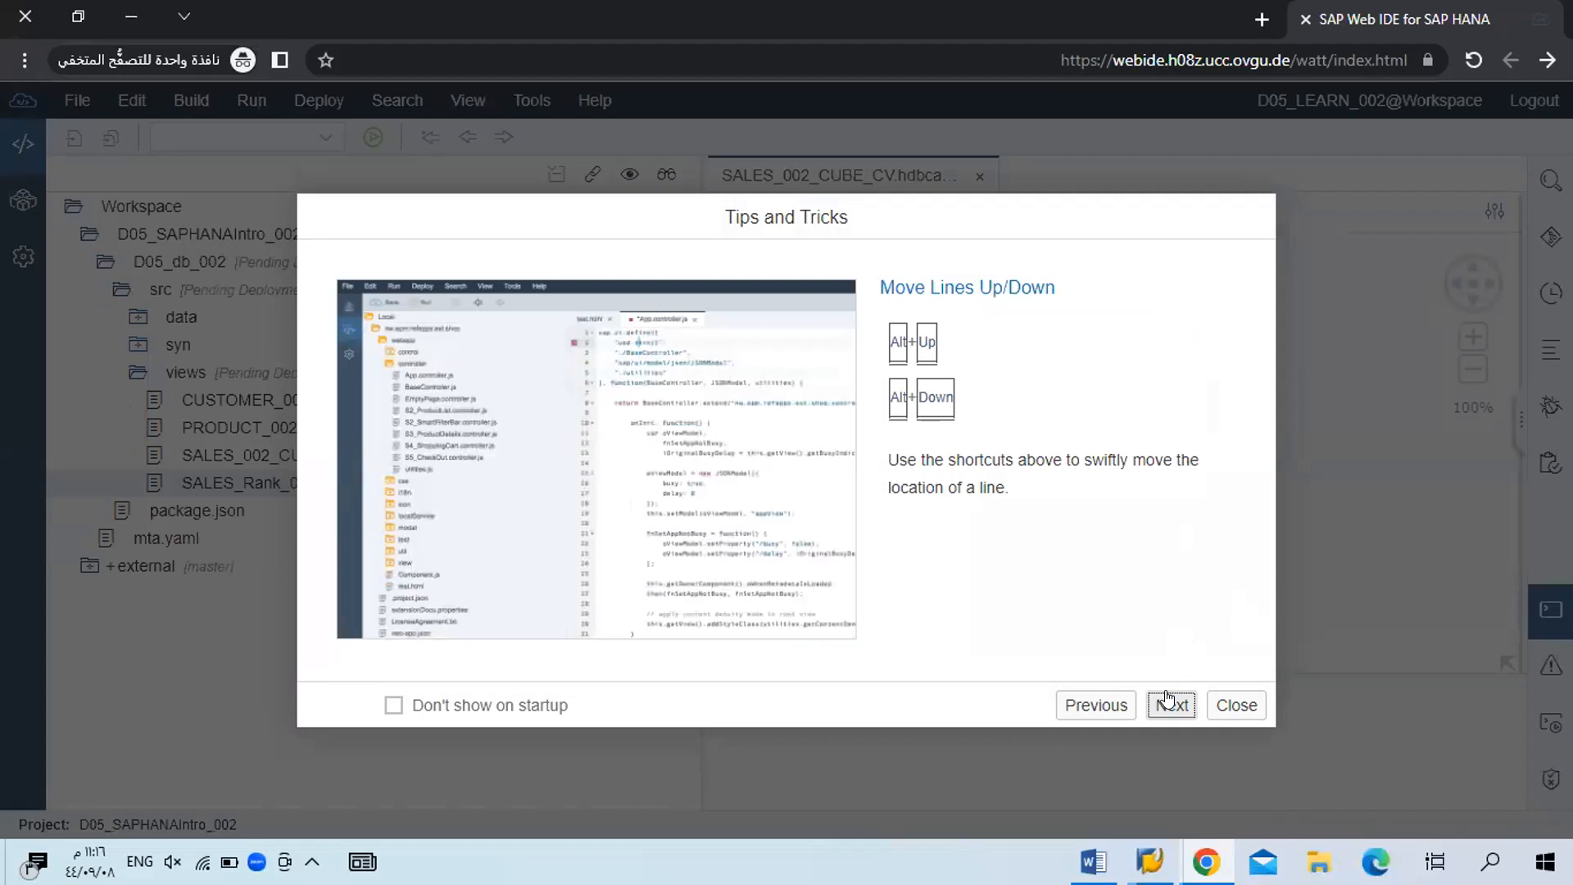
{"action": "left_click", "coordinate": [1168, 699]}
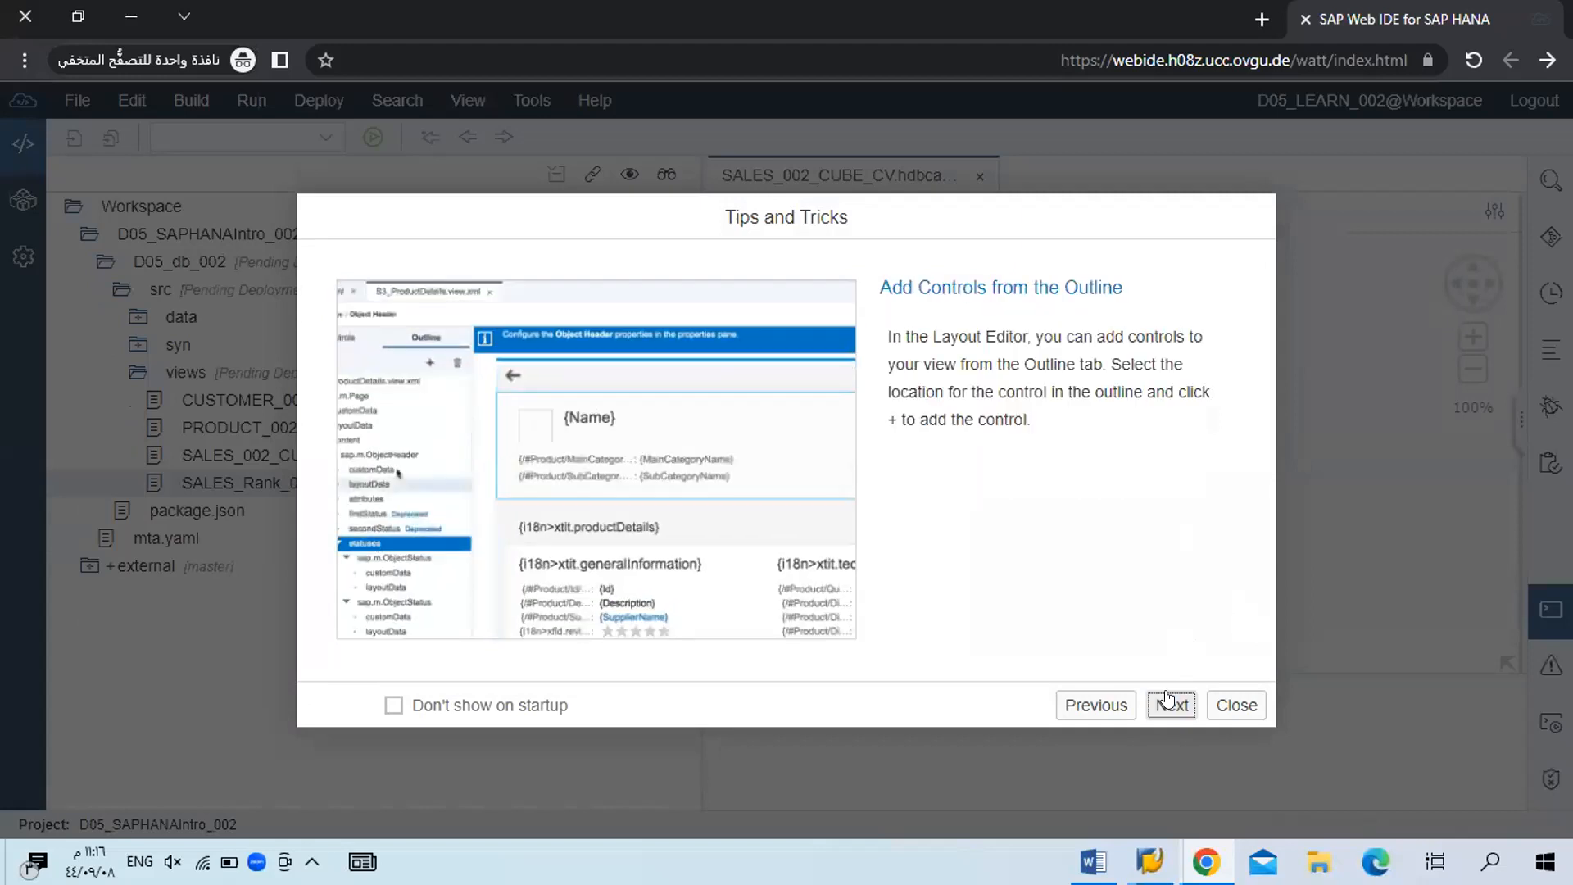
{"action": "left_click", "coordinate": [1168, 699]}
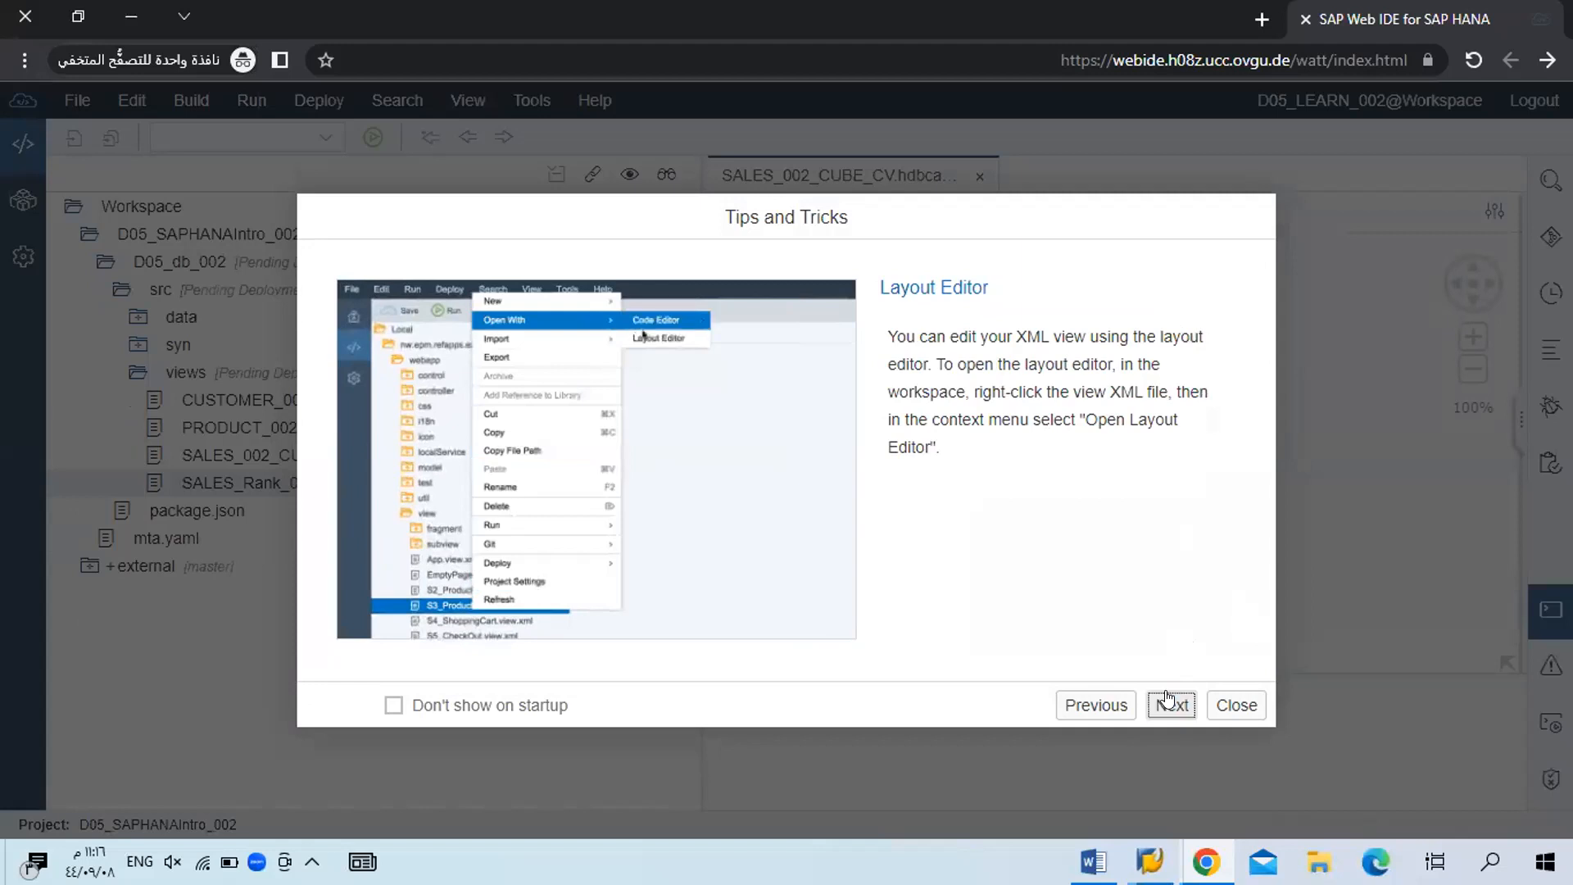
{"action": "left_click", "coordinate": [1168, 699]}
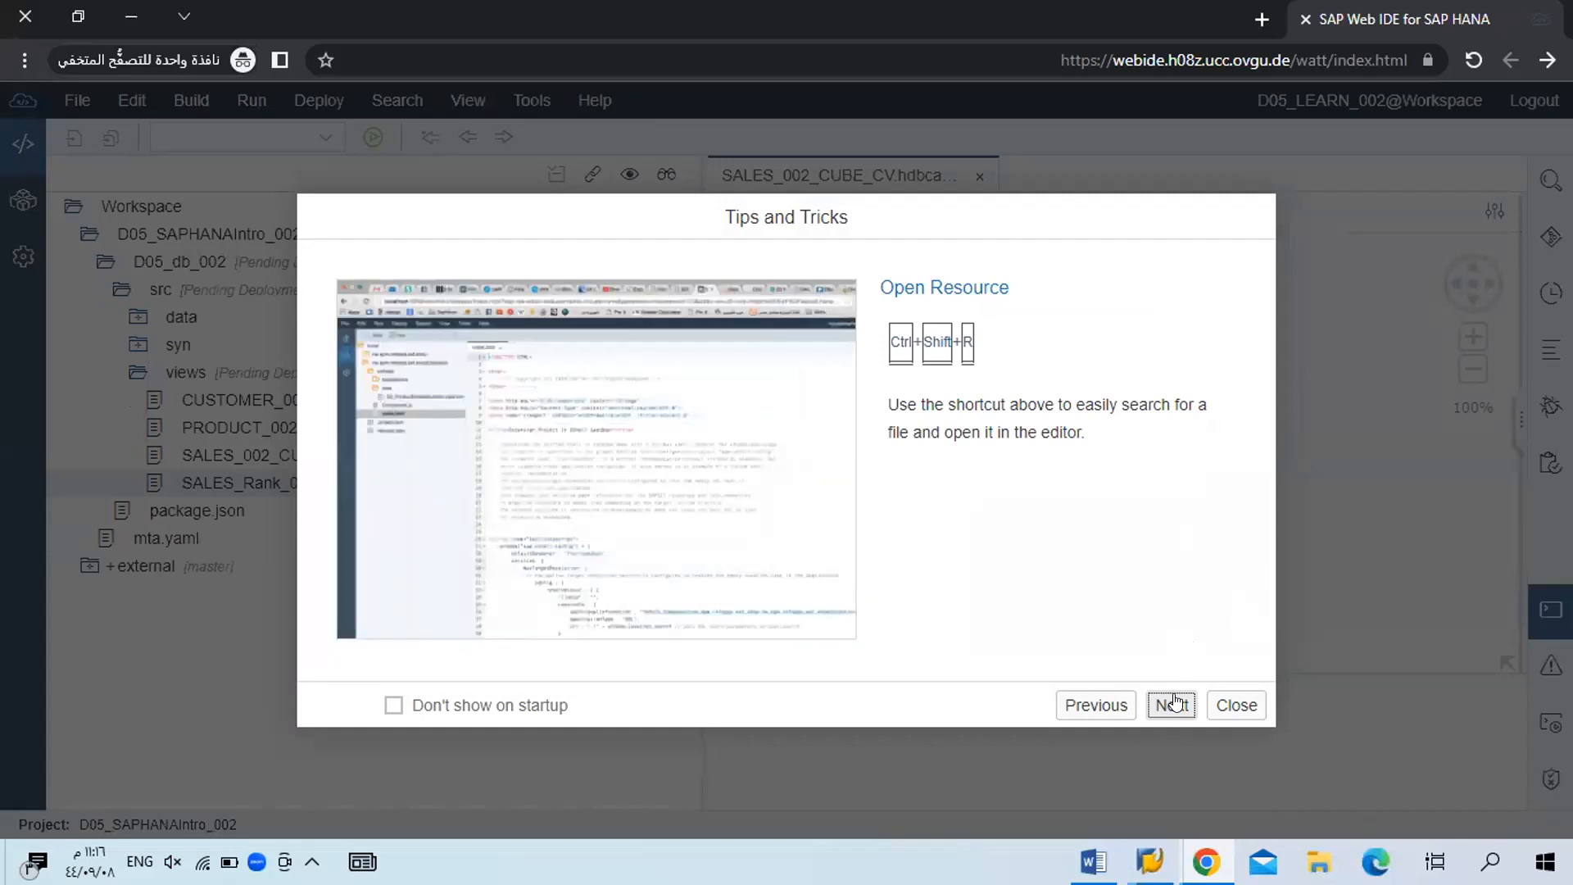
{"action": "left_click", "coordinate": [1172, 703]}
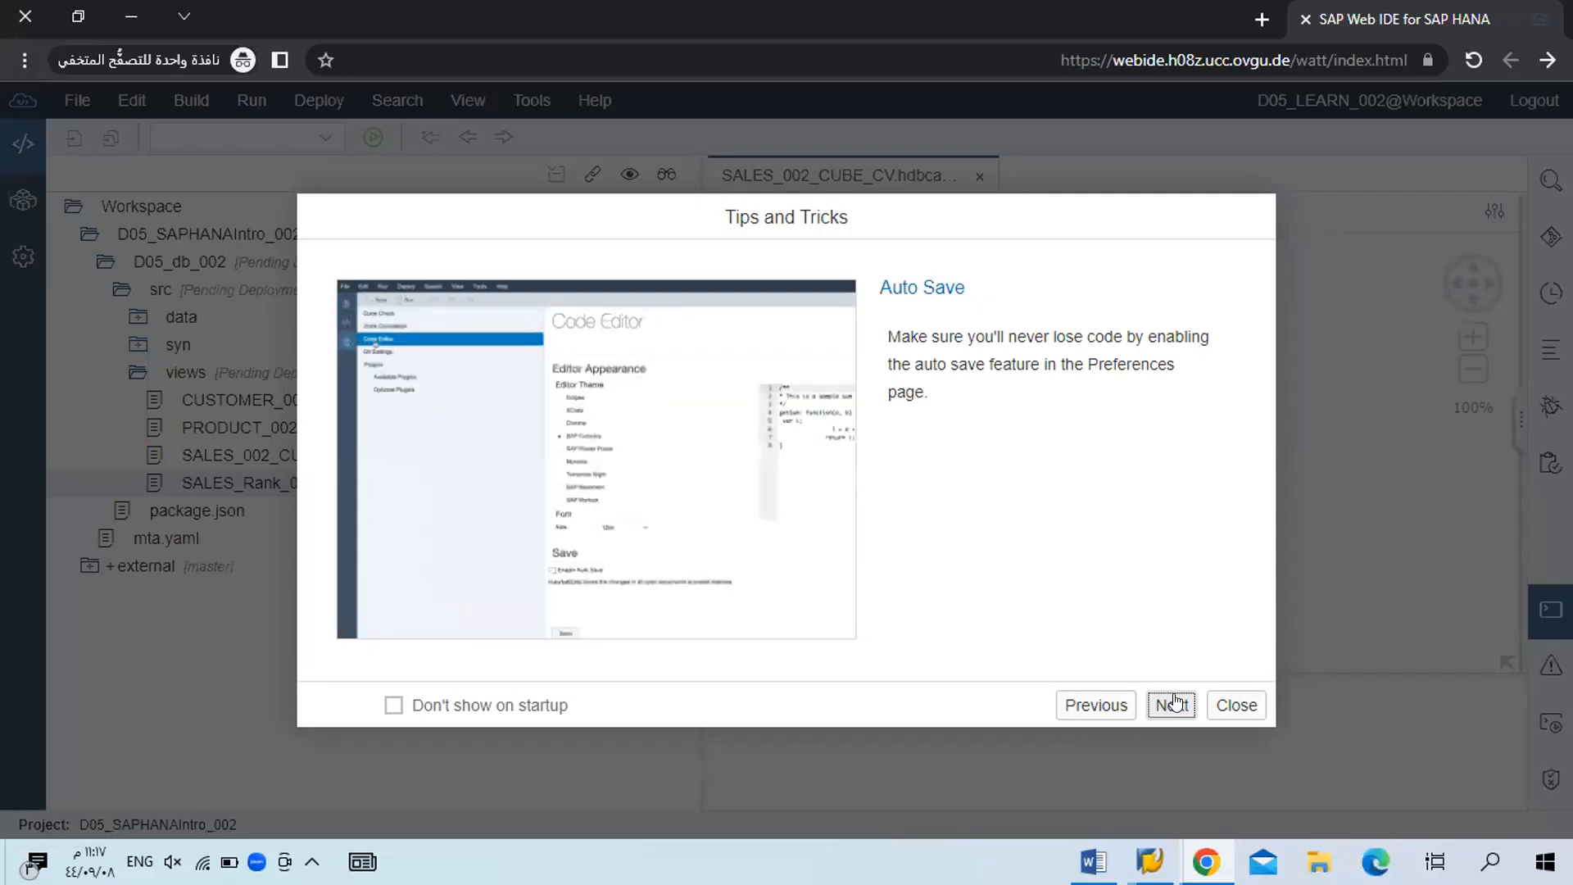
{"action": "left_click", "coordinate": [1171, 703]}
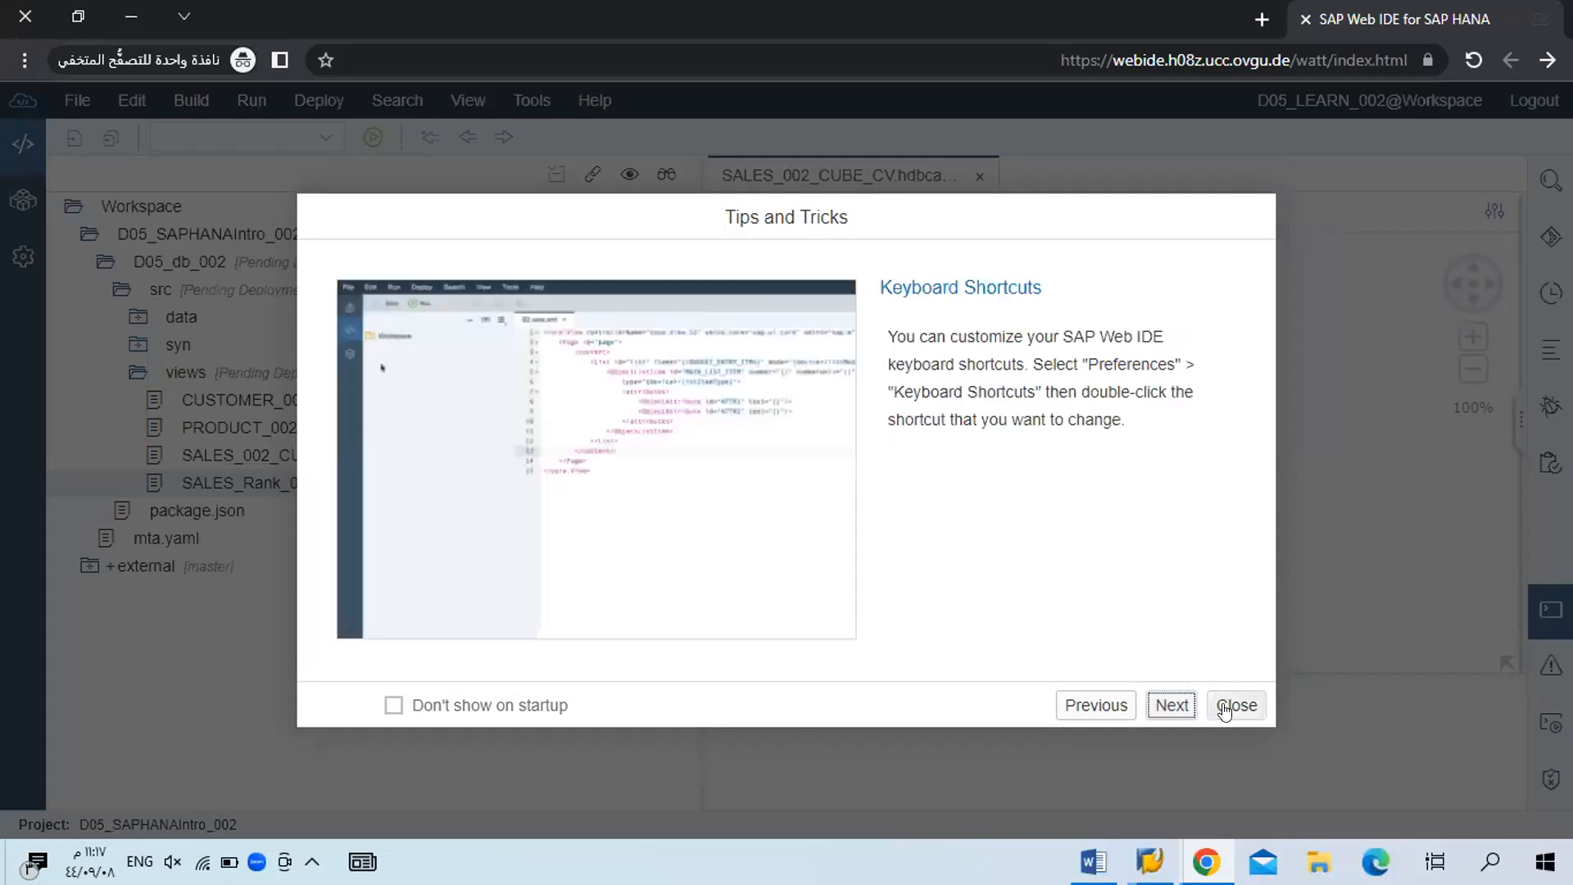
{"action": "left_click", "coordinate": [1224, 708]}
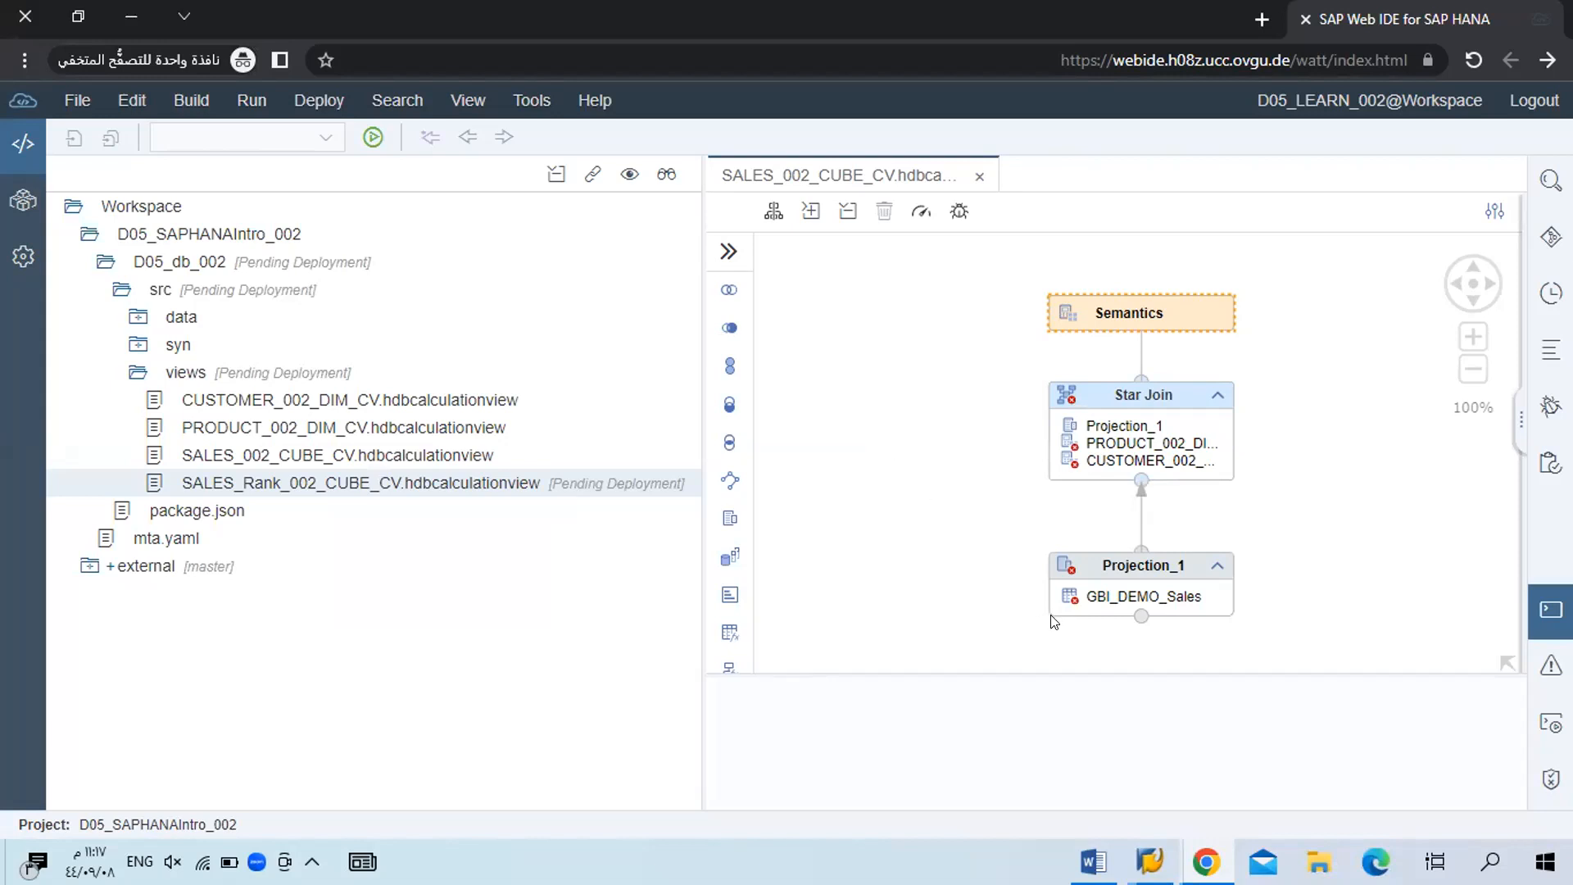
Switch to the Word exercise document and read Task 1 from the log-on instructions through the explanation of Figure 3.
{"action": "left_click", "coordinate": [1090, 860]}
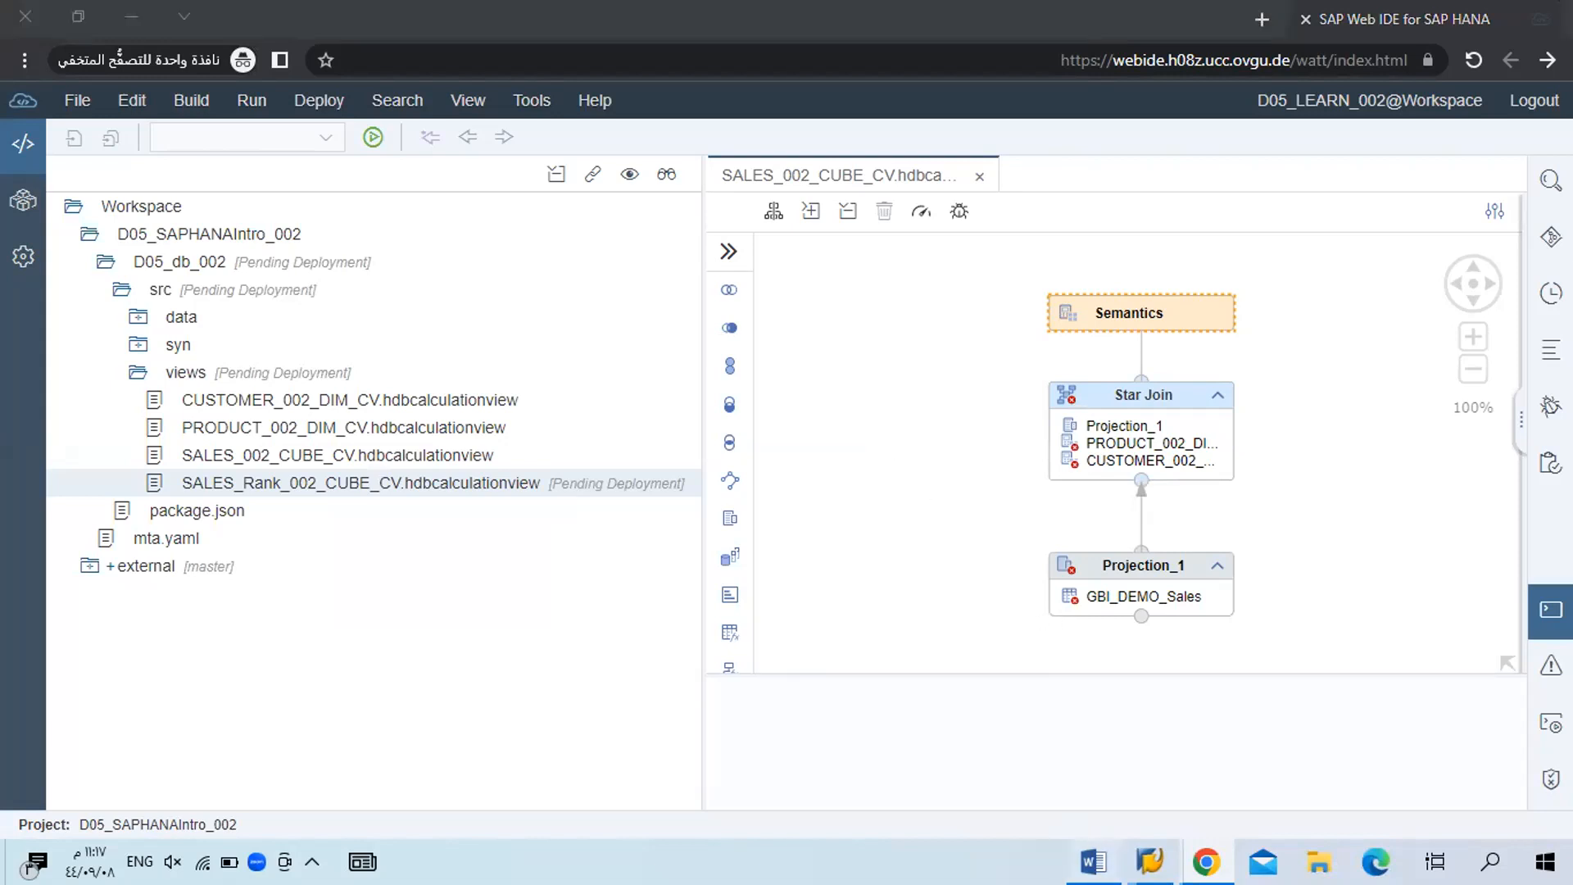
{"action": "left_click", "coordinate": [878, 184]}
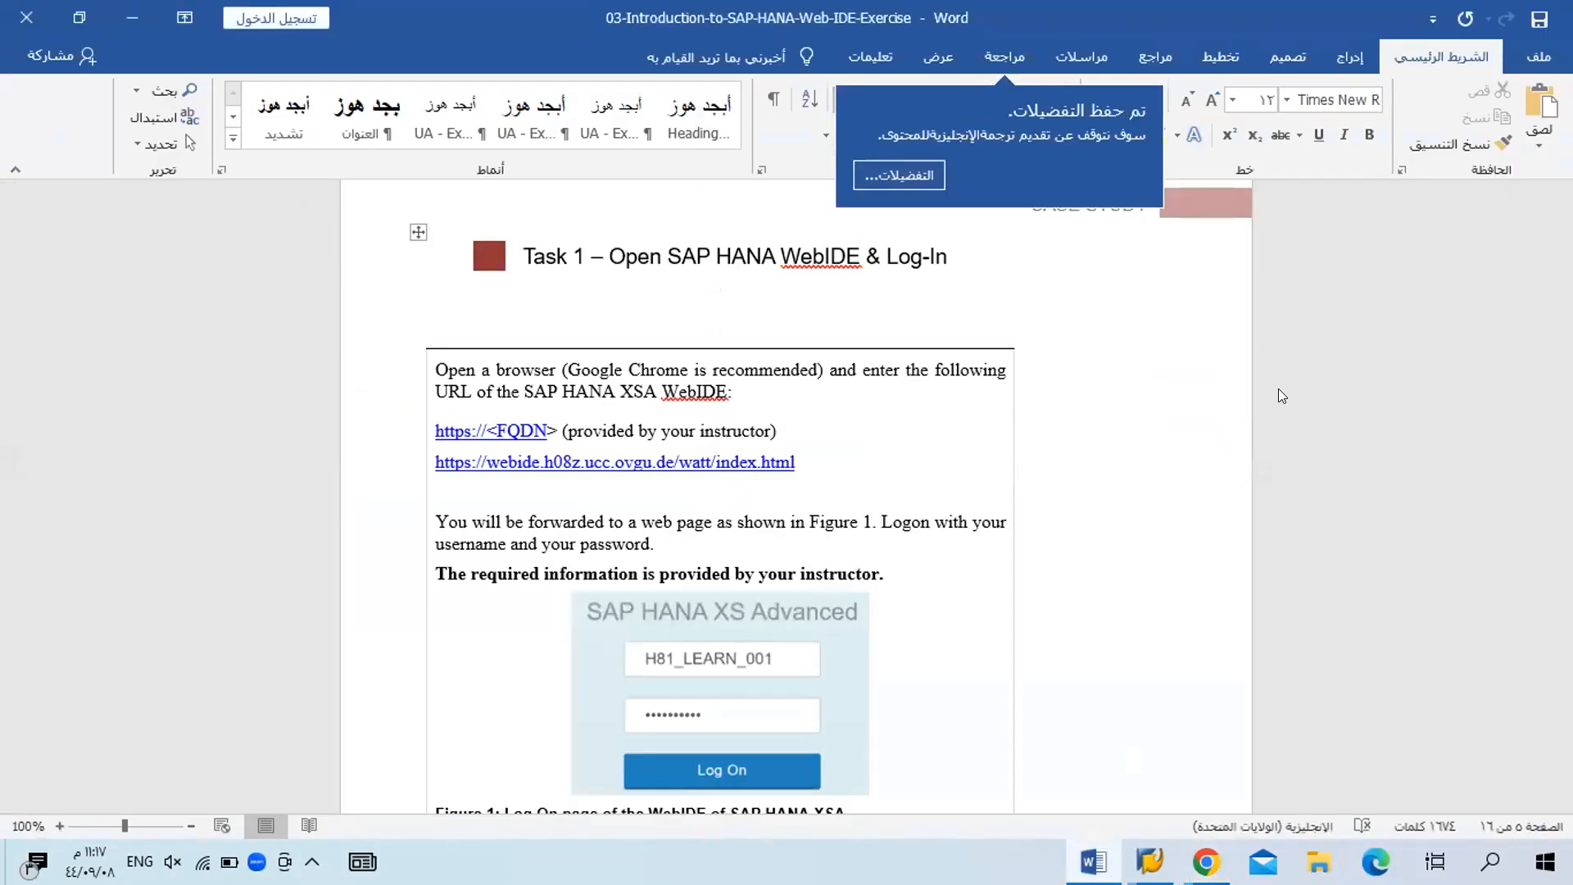
{"action": "left_click", "coordinate": [886, 169]}
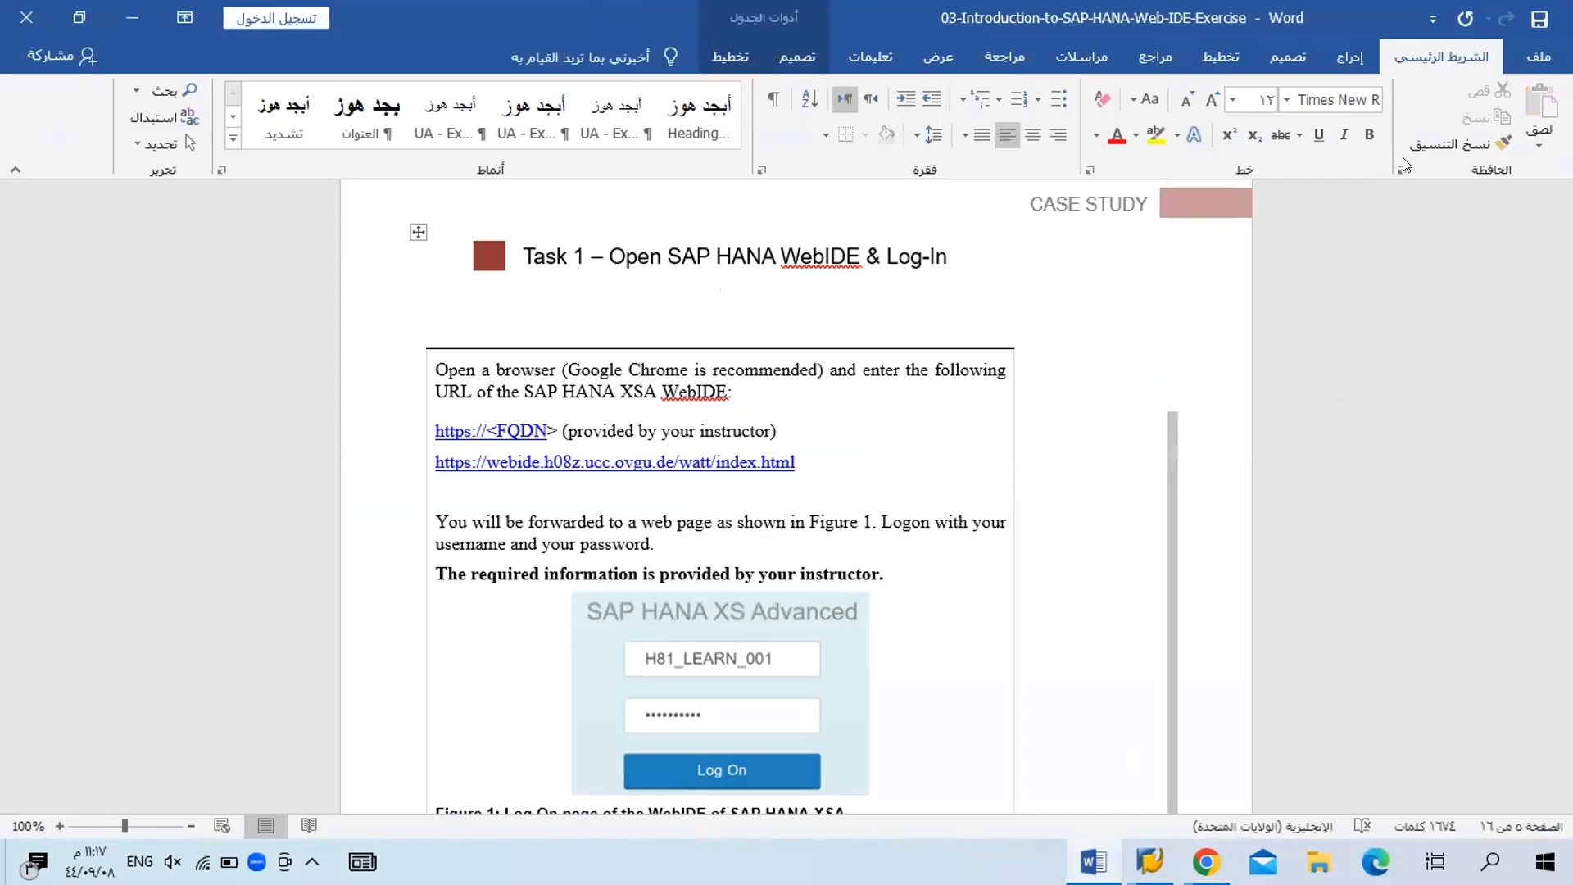
{"action": "scroll", "coordinate": [10, 157], "scroll_direction": "down", "scroll_amount": 6}
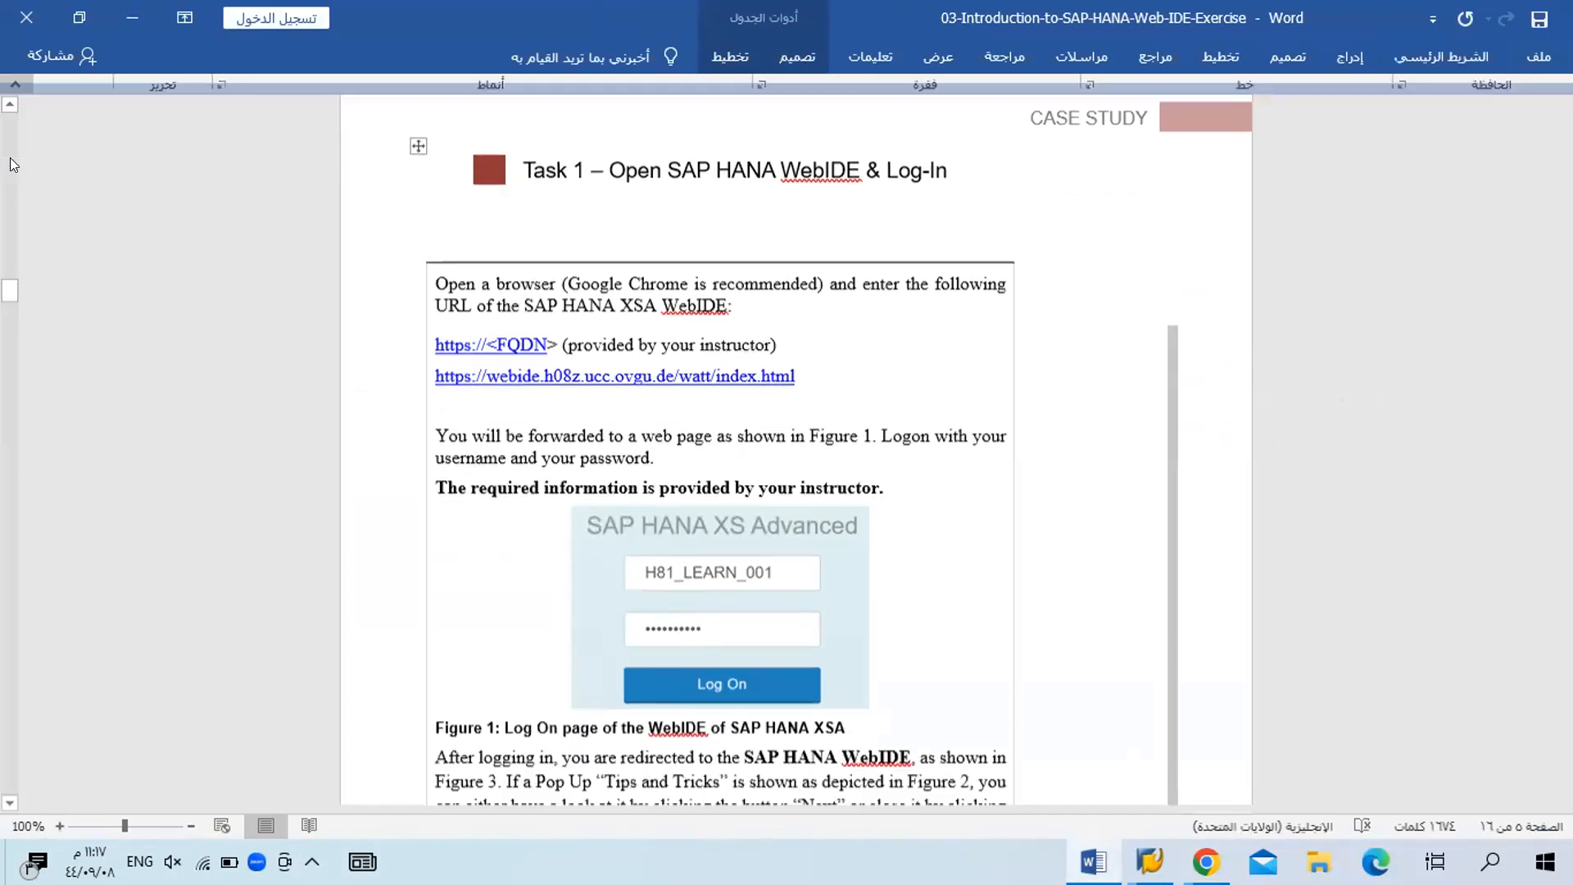
{"action": "scroll", "coordinate": [321, 373], "scroll_direction": "down", "scroll_amount": 1}
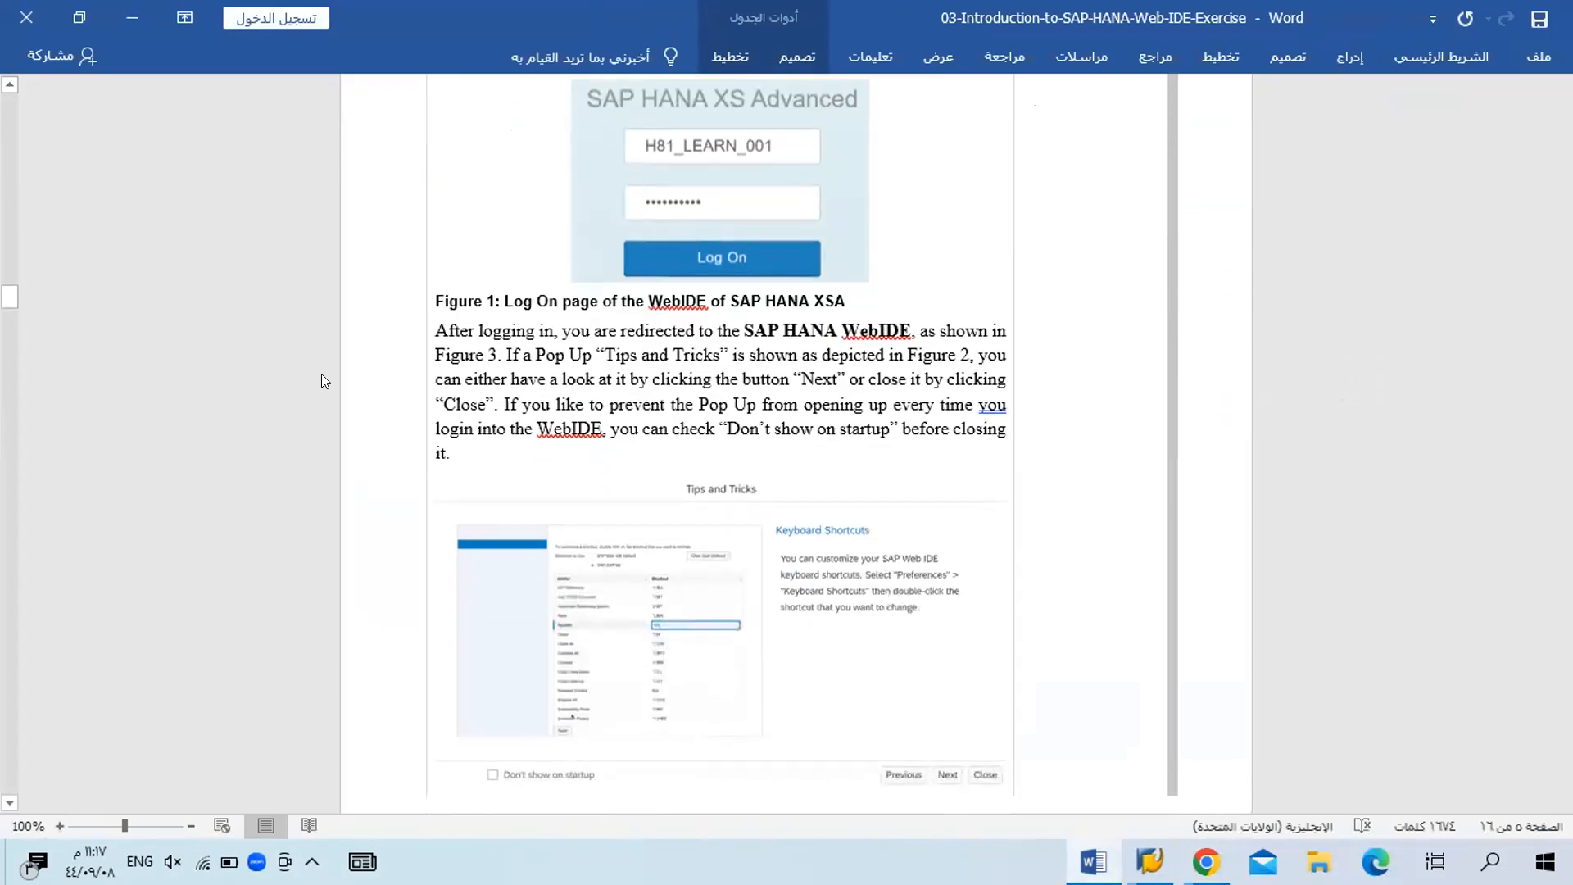
{"action": "scroll", "coordinate": [337, 387], "scroll_direction": "down", "scroll_amount": 13}
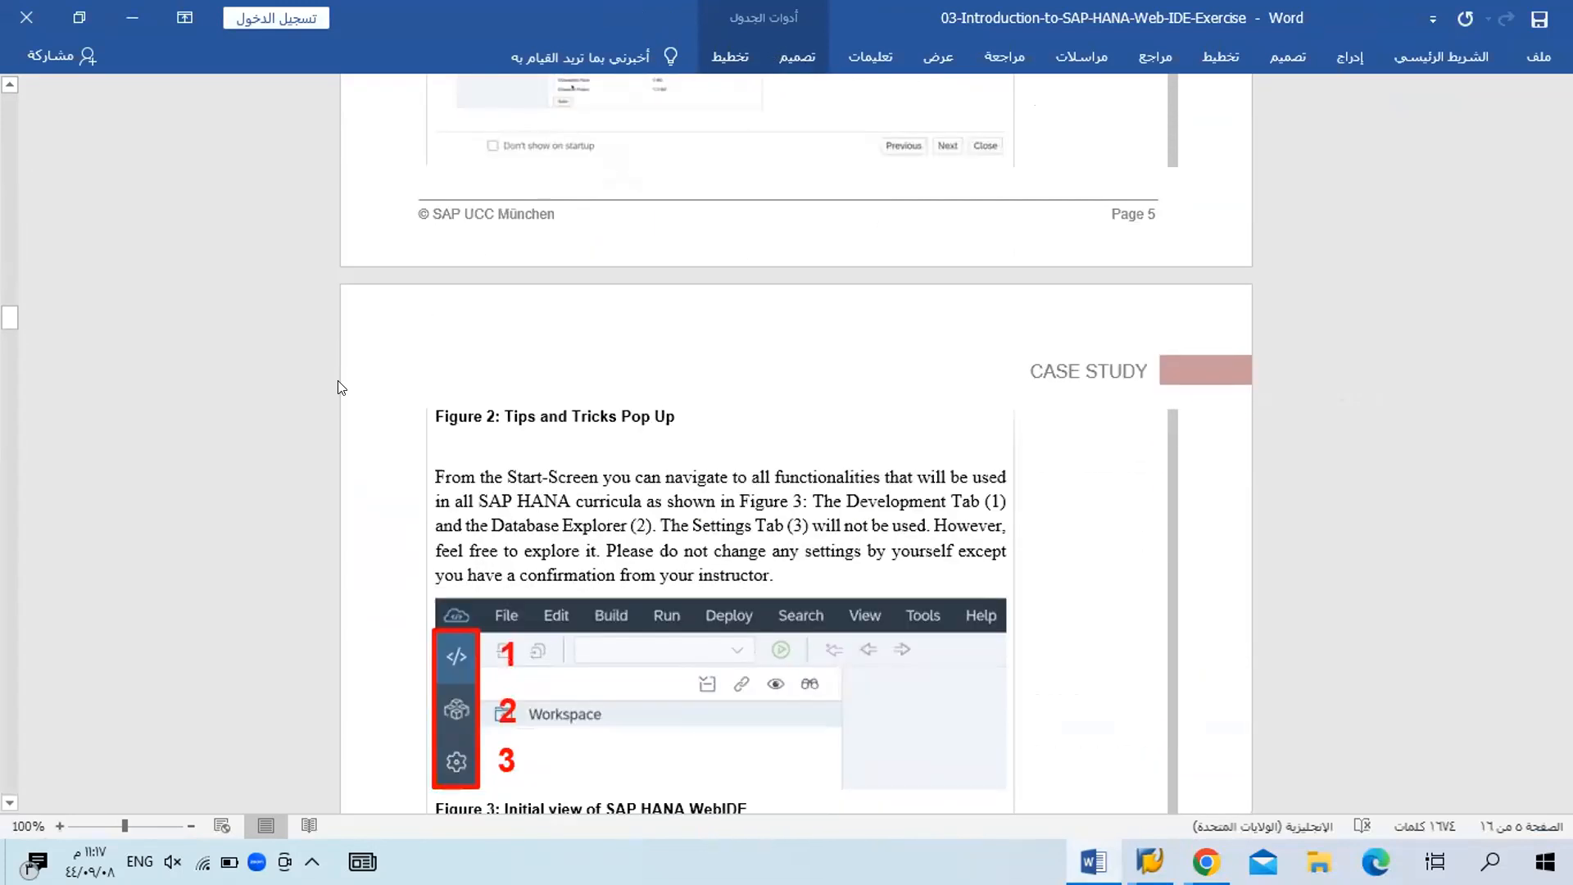
{"action": "scroll", "coordinate": [341, 387], "scroll_direction": "down", "scroll_amount": 1}
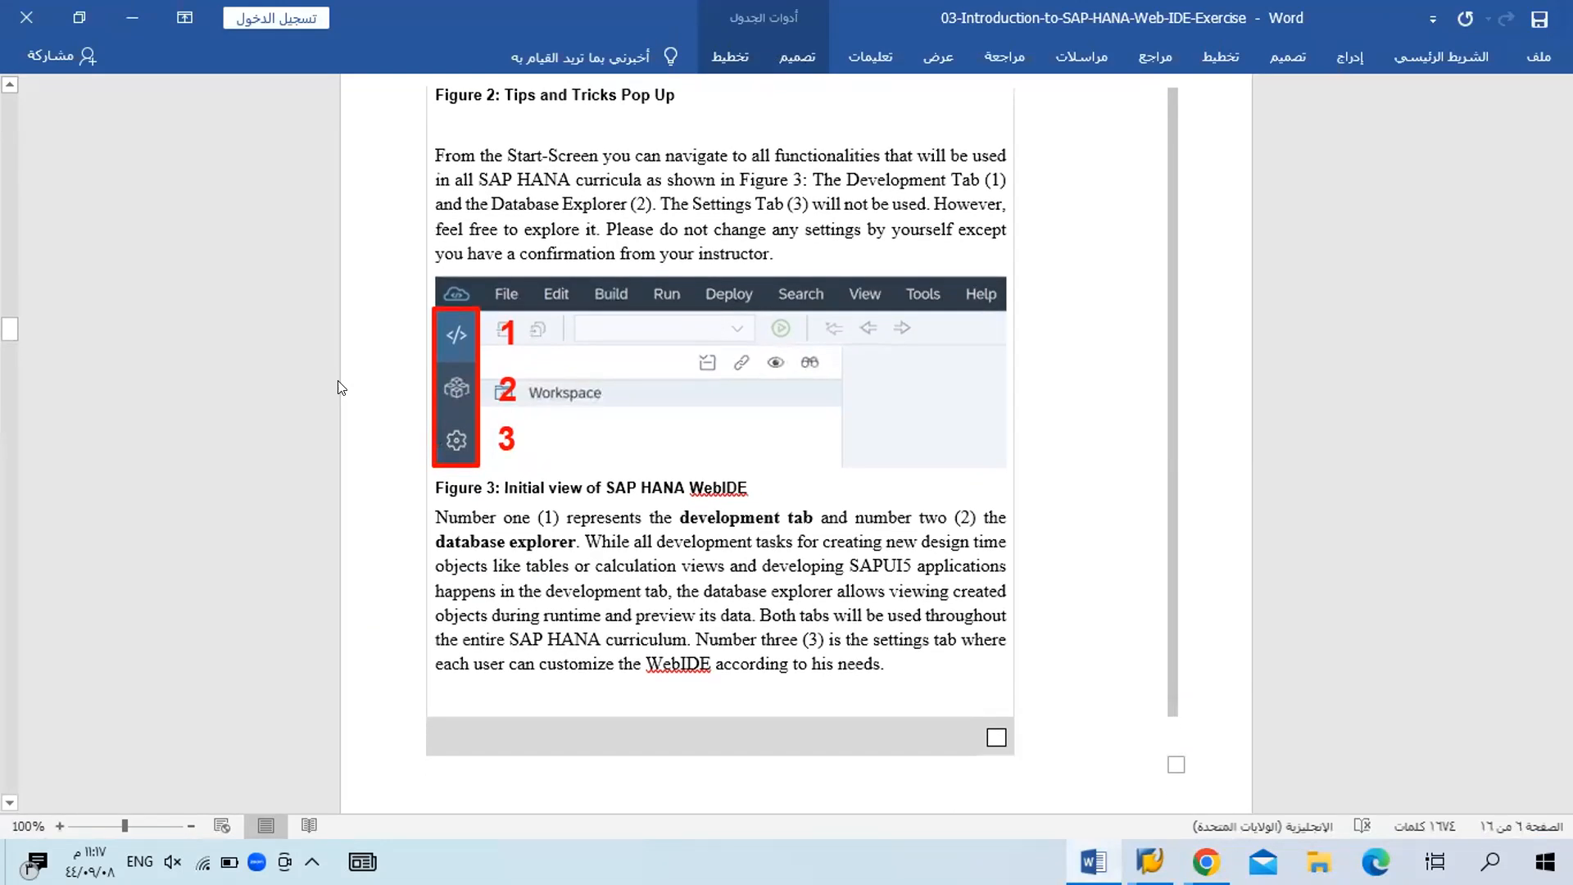
{"action": "scroll", "coordinate": [342, 388], "scroll_direction": "down", "scroll_amount": 2}
{"action": "scroll", "coordinate": [342, 387], "scroll_direction": "up", "scroll_amount": 2}
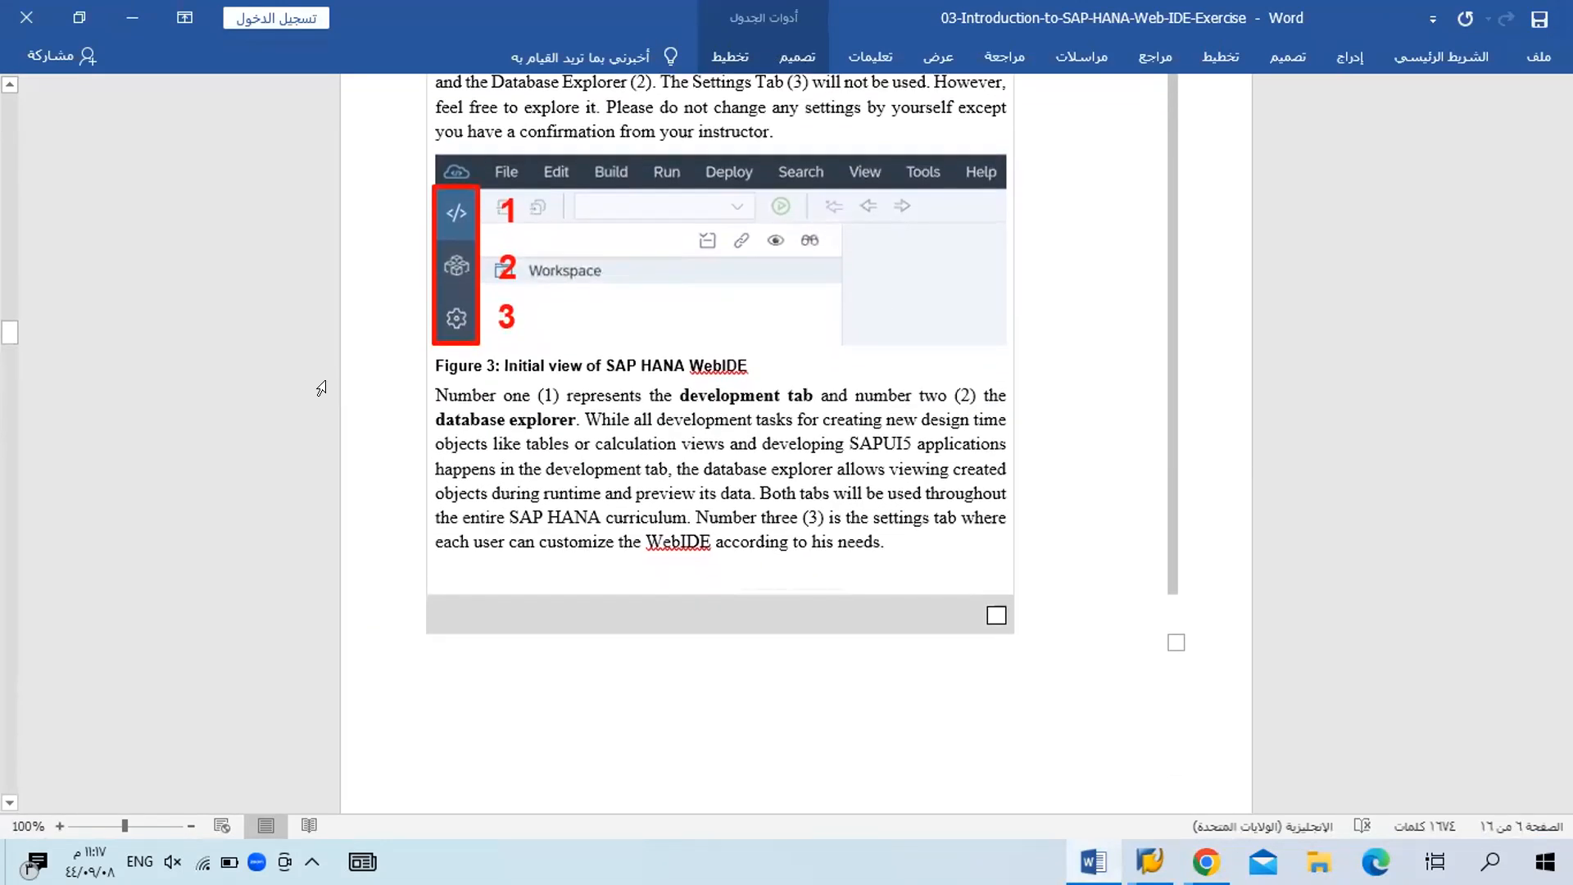
{"action": "scroll", "coordinate": [340, 387], "scroll_direction": "up", "scroll_amount": 1}
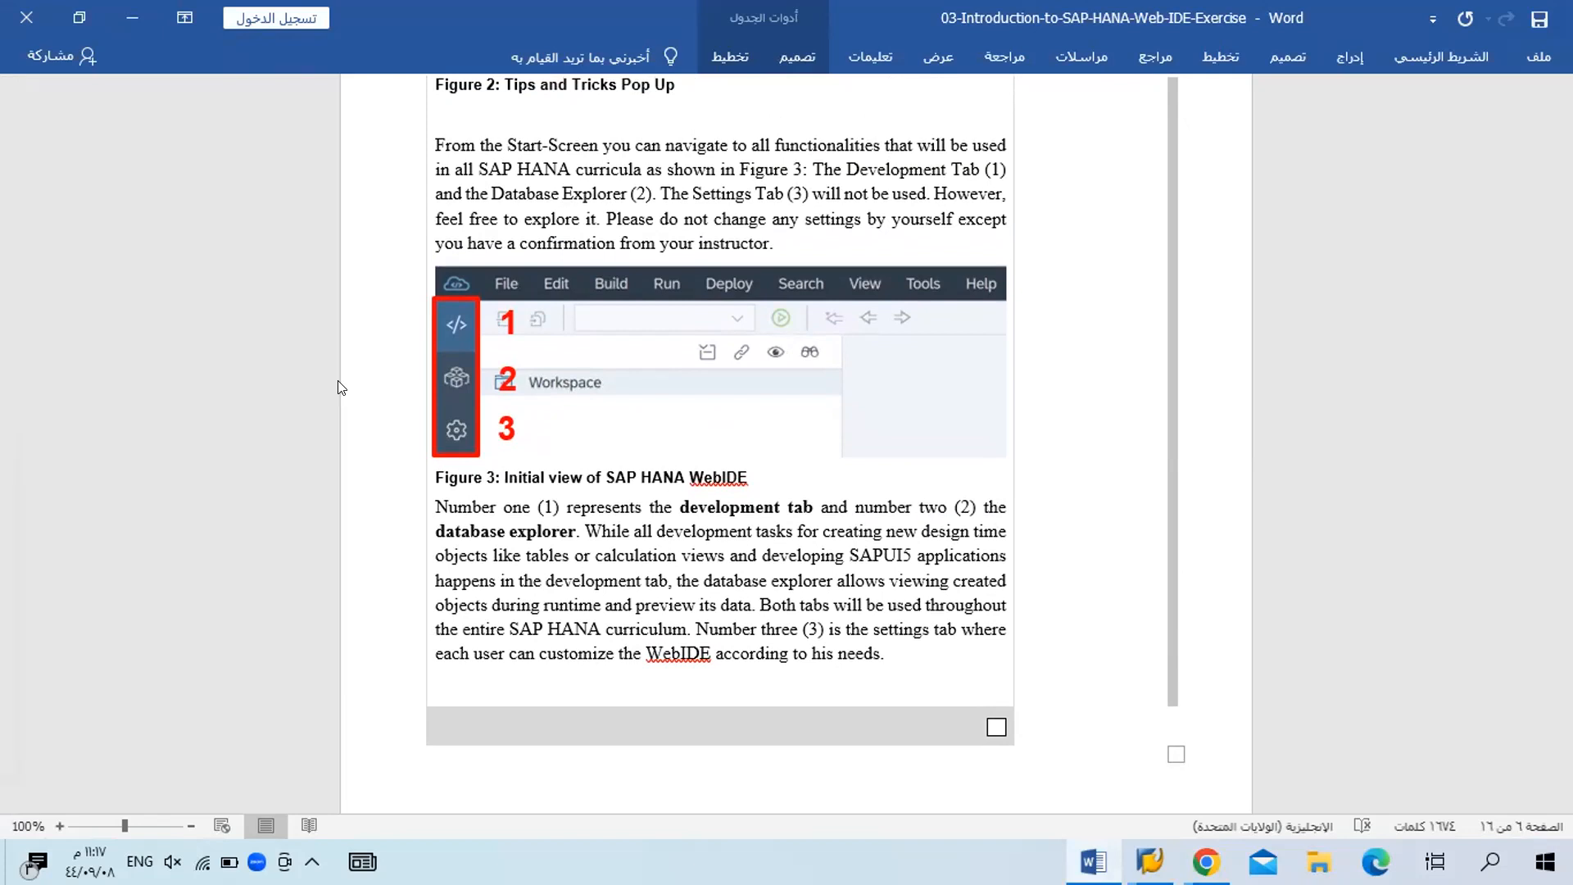
Switch back to SAP Web IDE, expand the D05_SAPHANAIntro_002 database in the Database Explorer and widen the database list.
{"action": "key", "text": "alt+Tab"}
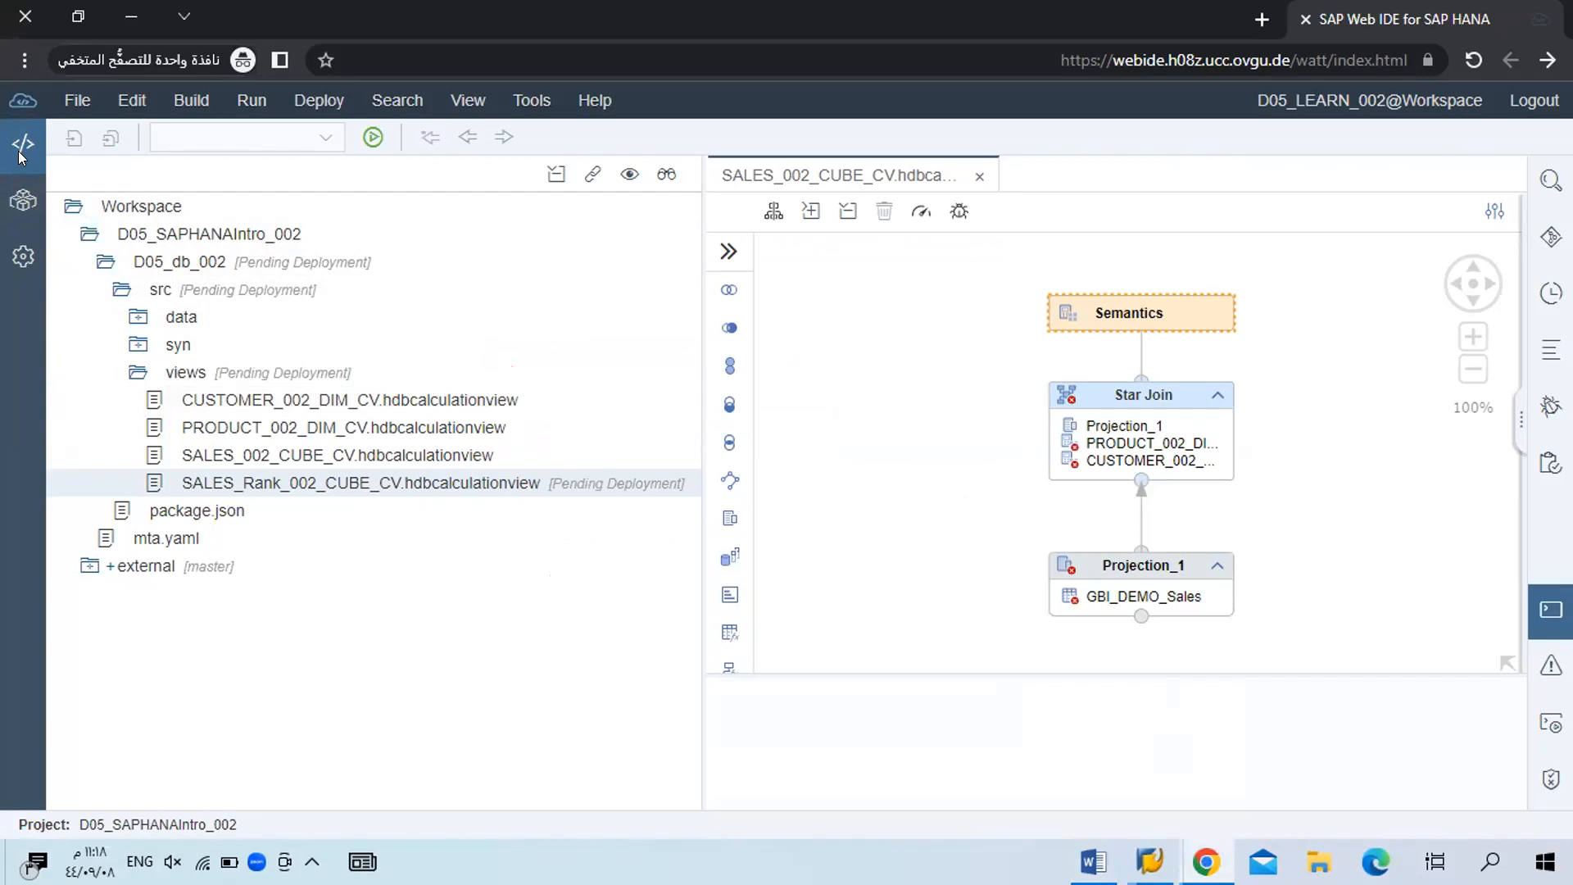
{"action": "left_click", "coordinate": [18, 199]}
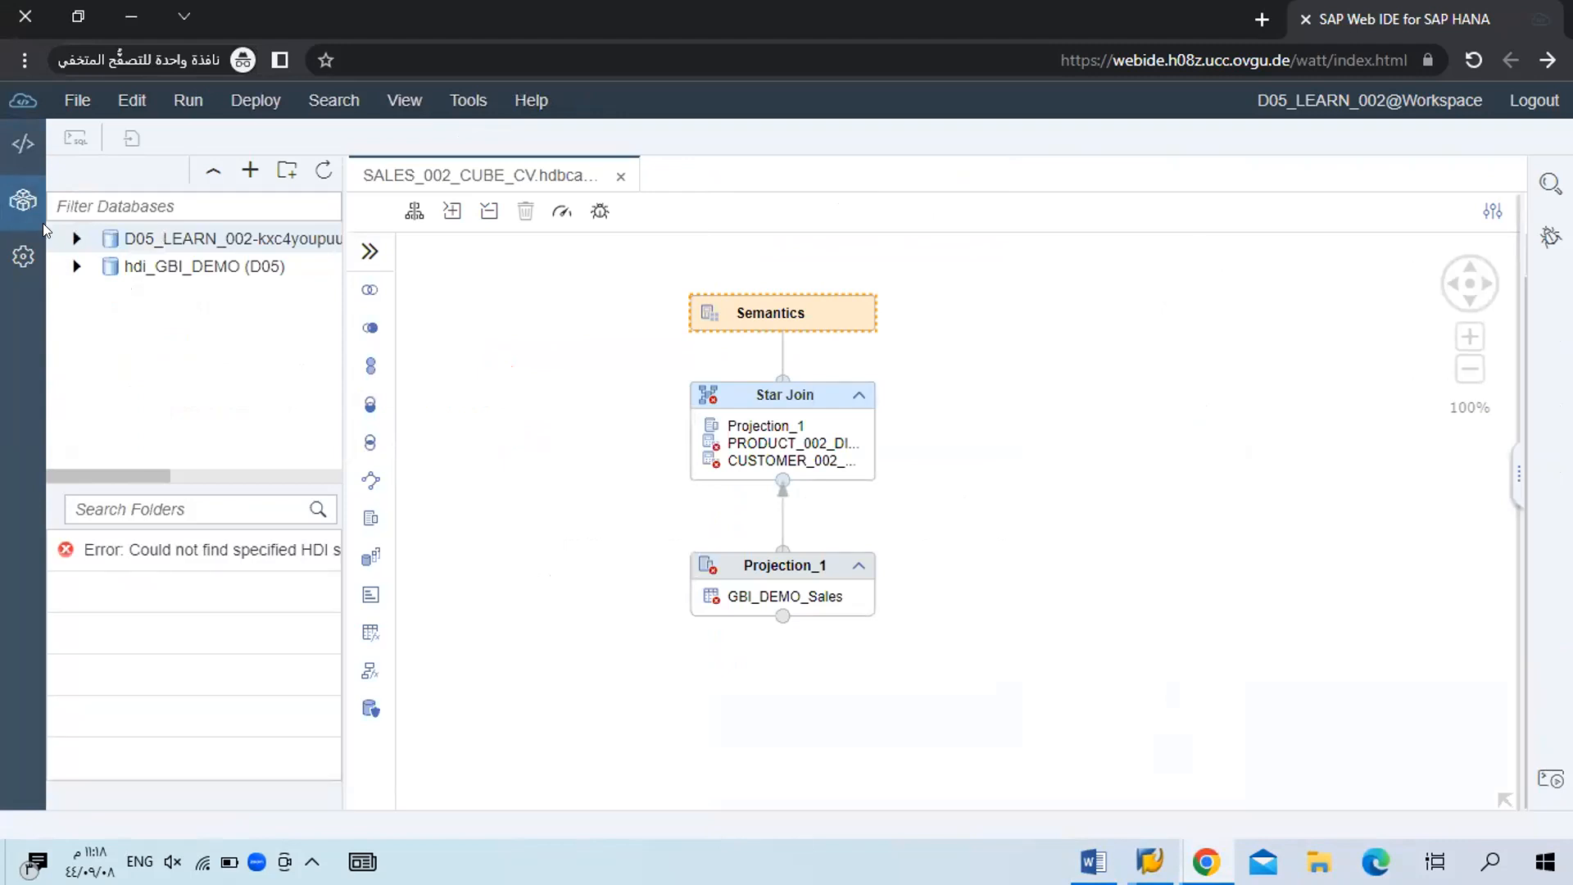
{"action": "left_click", "coordinate": [75, 238]}
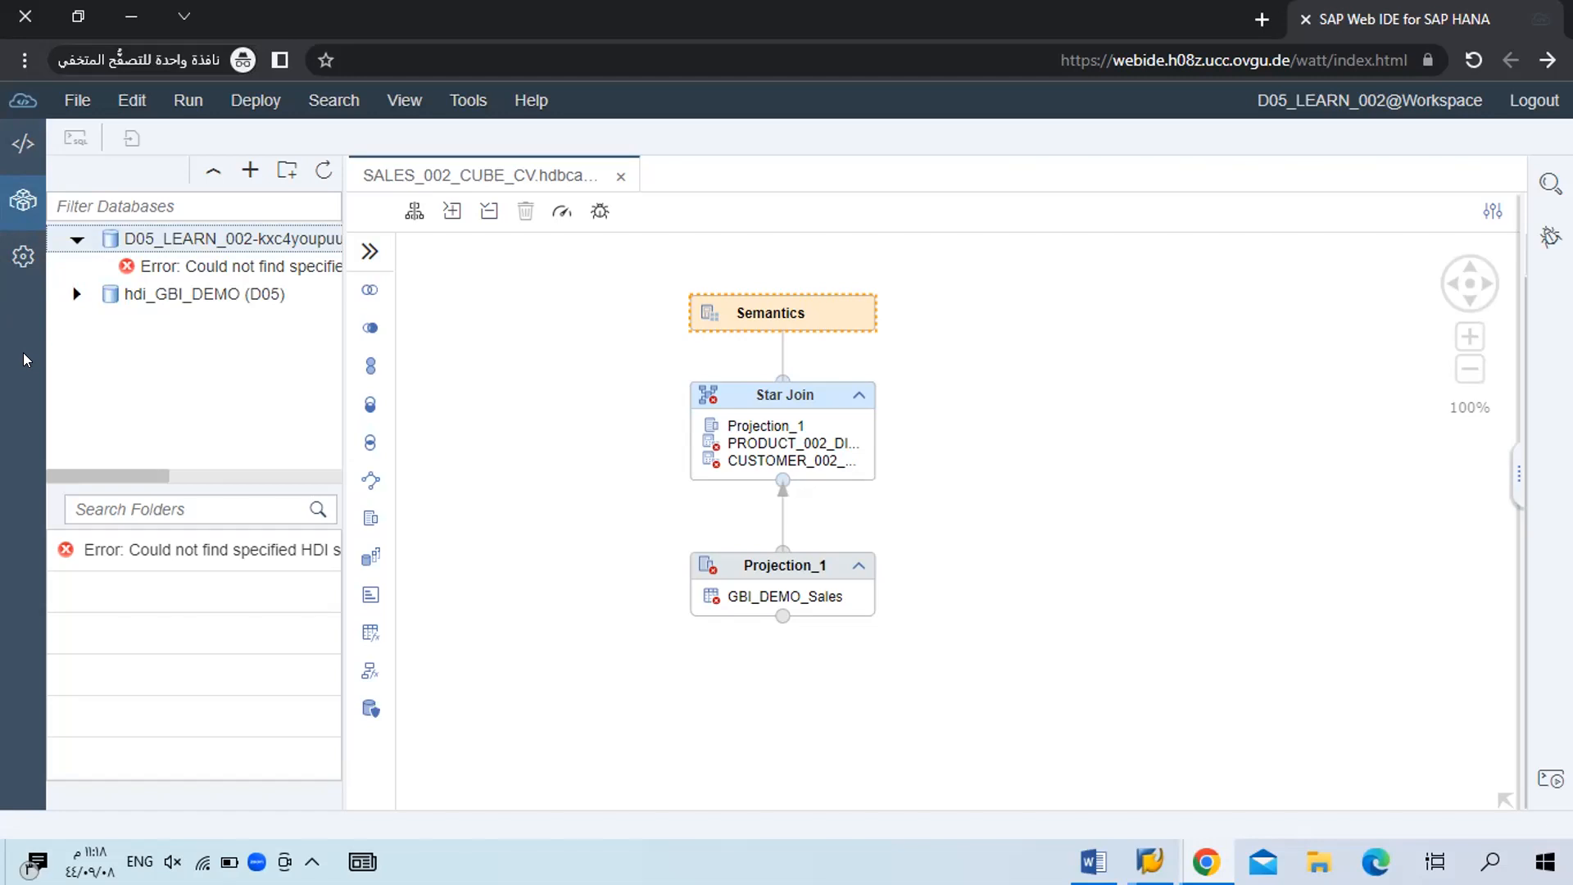
{"action": "left_click_drag", "start_coordinate": [345, 375], "coordinate": [579, 361]}
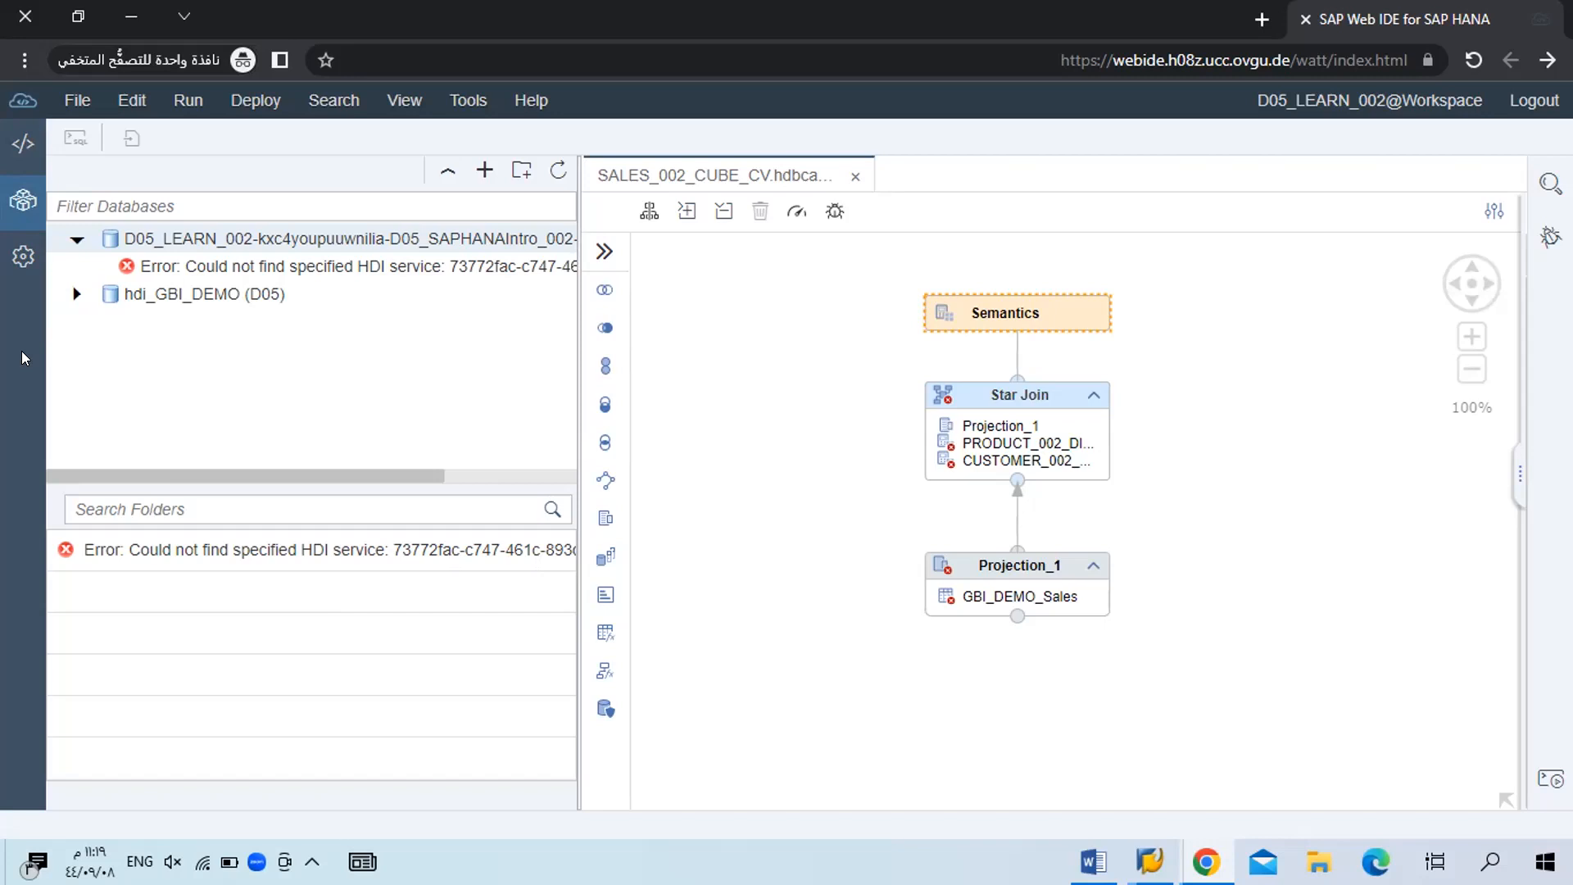
View the Web IDE's global and workspace preferences without changing any setting.
{"action": "left_click", "coordinate": [23, 256]}
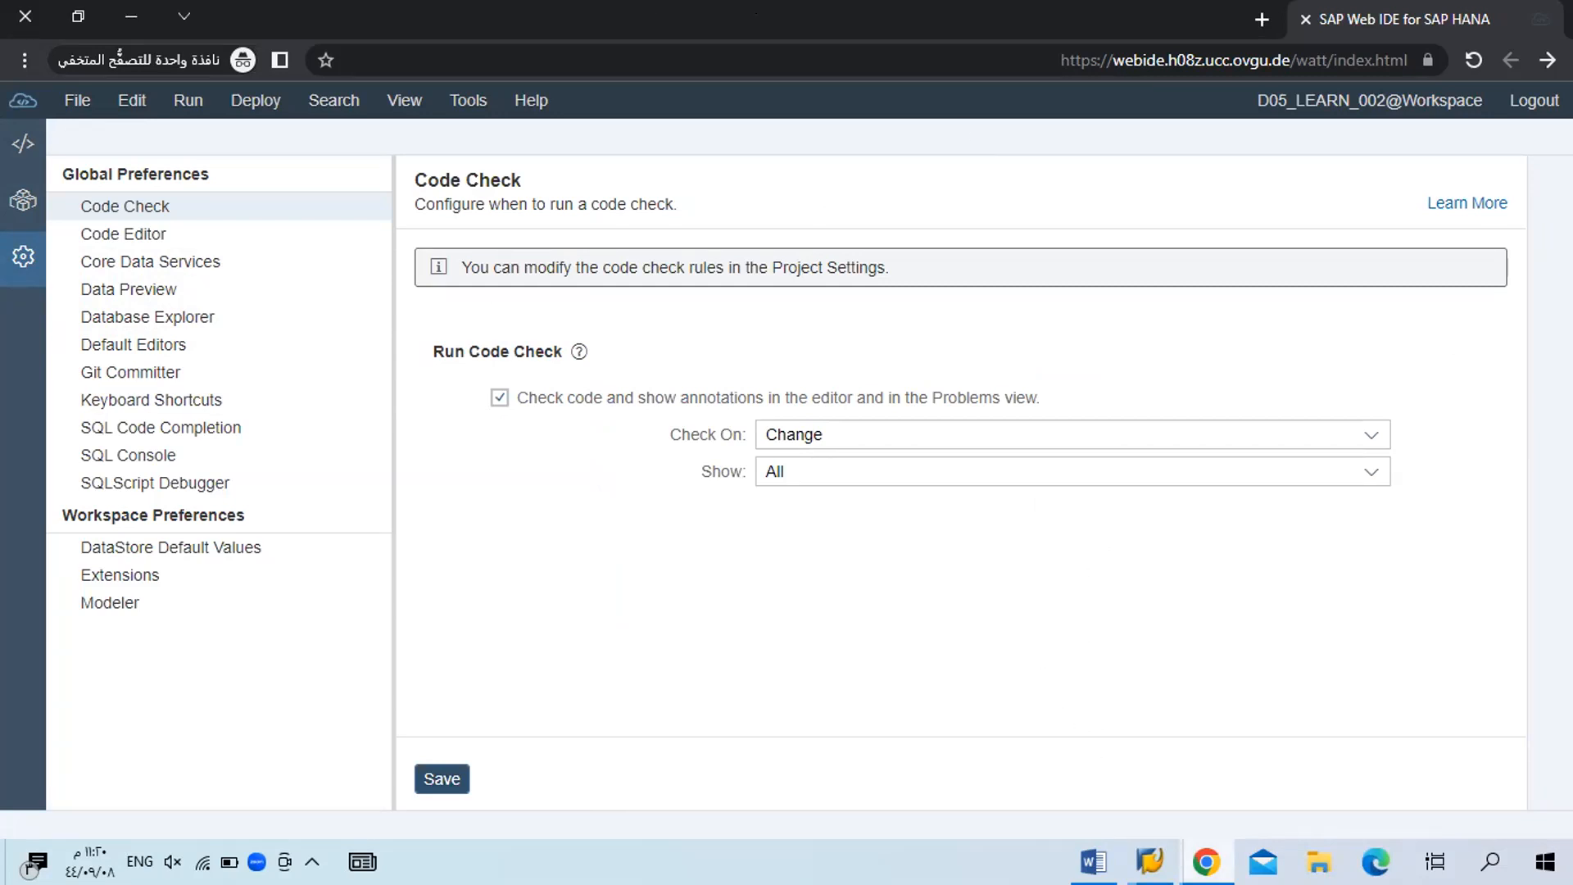
{"action": "mouse_move", "coordinate": [1206, 860]}
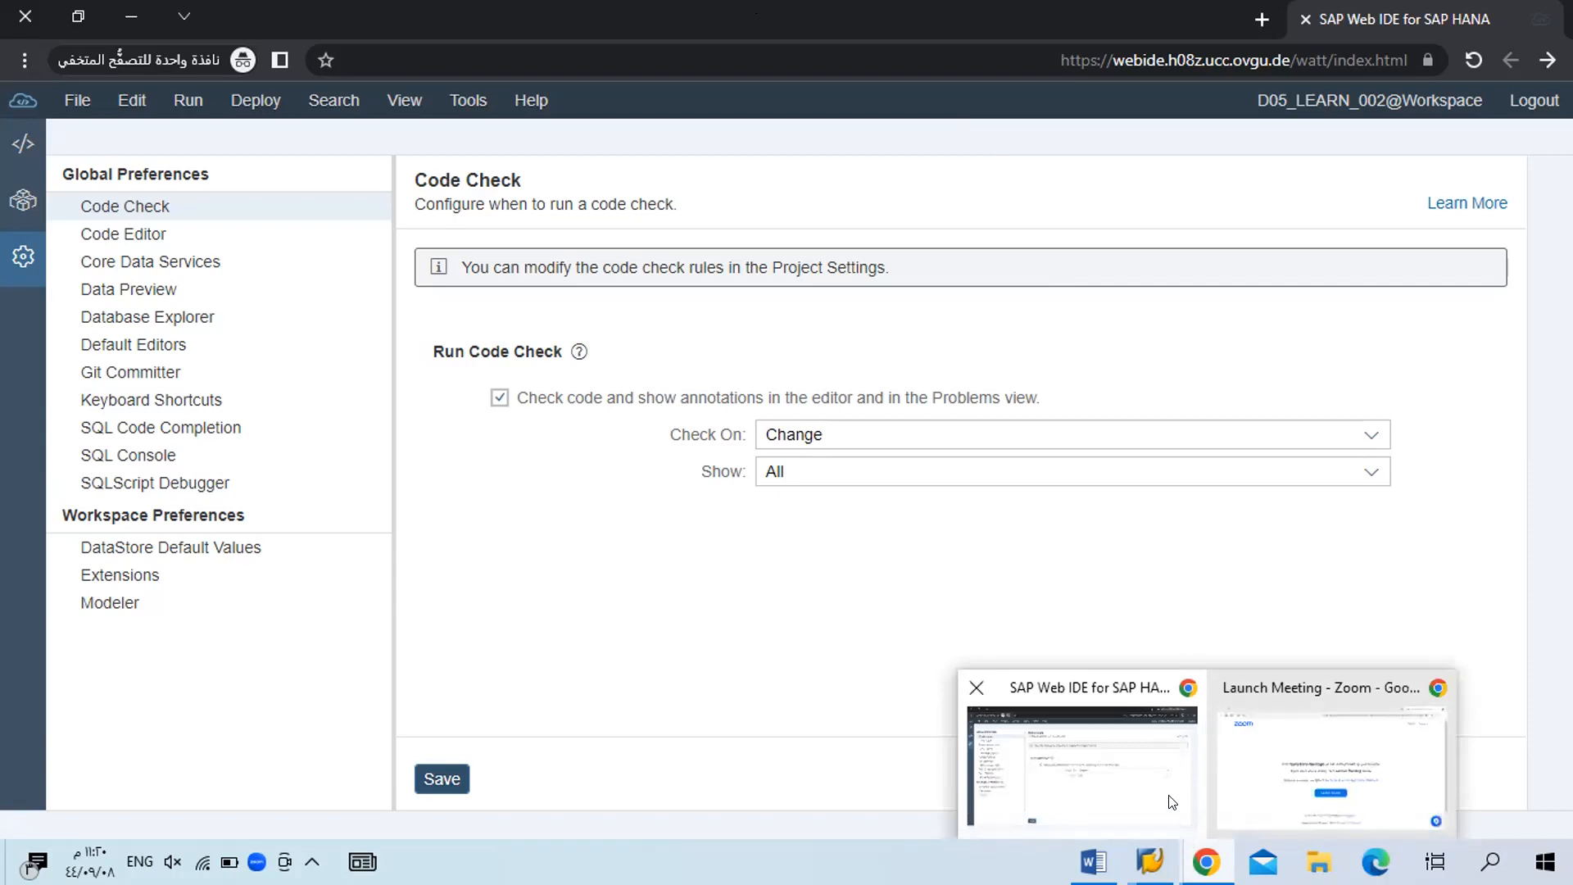
{"action": "left_click", "coordinate": [1112, 782]}
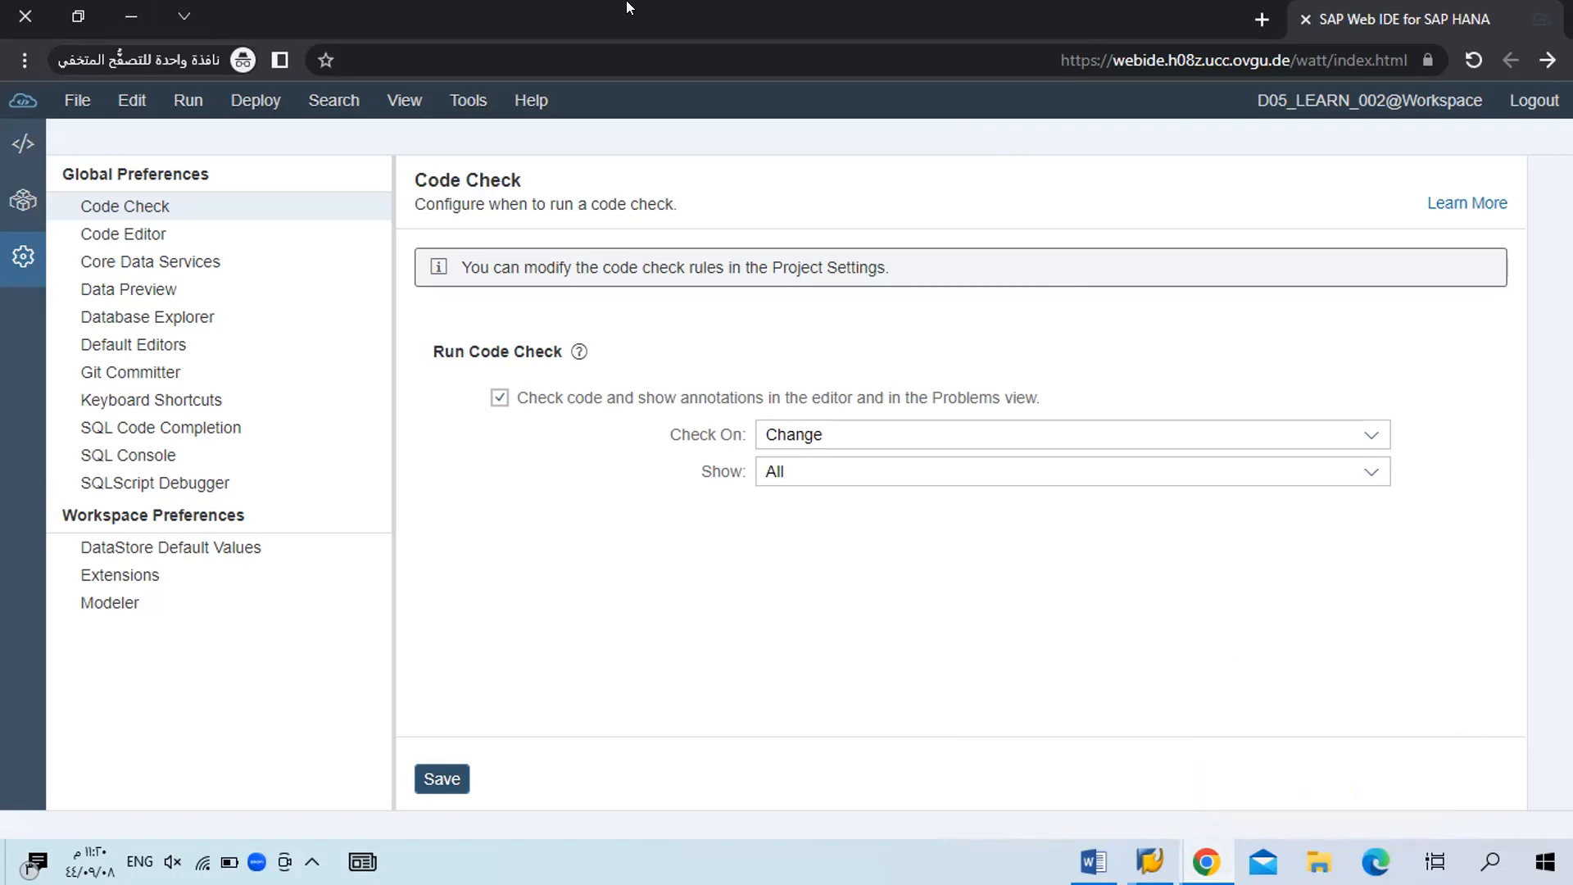
{"action": "mouse_move", "coordinate": [1206, 862]}
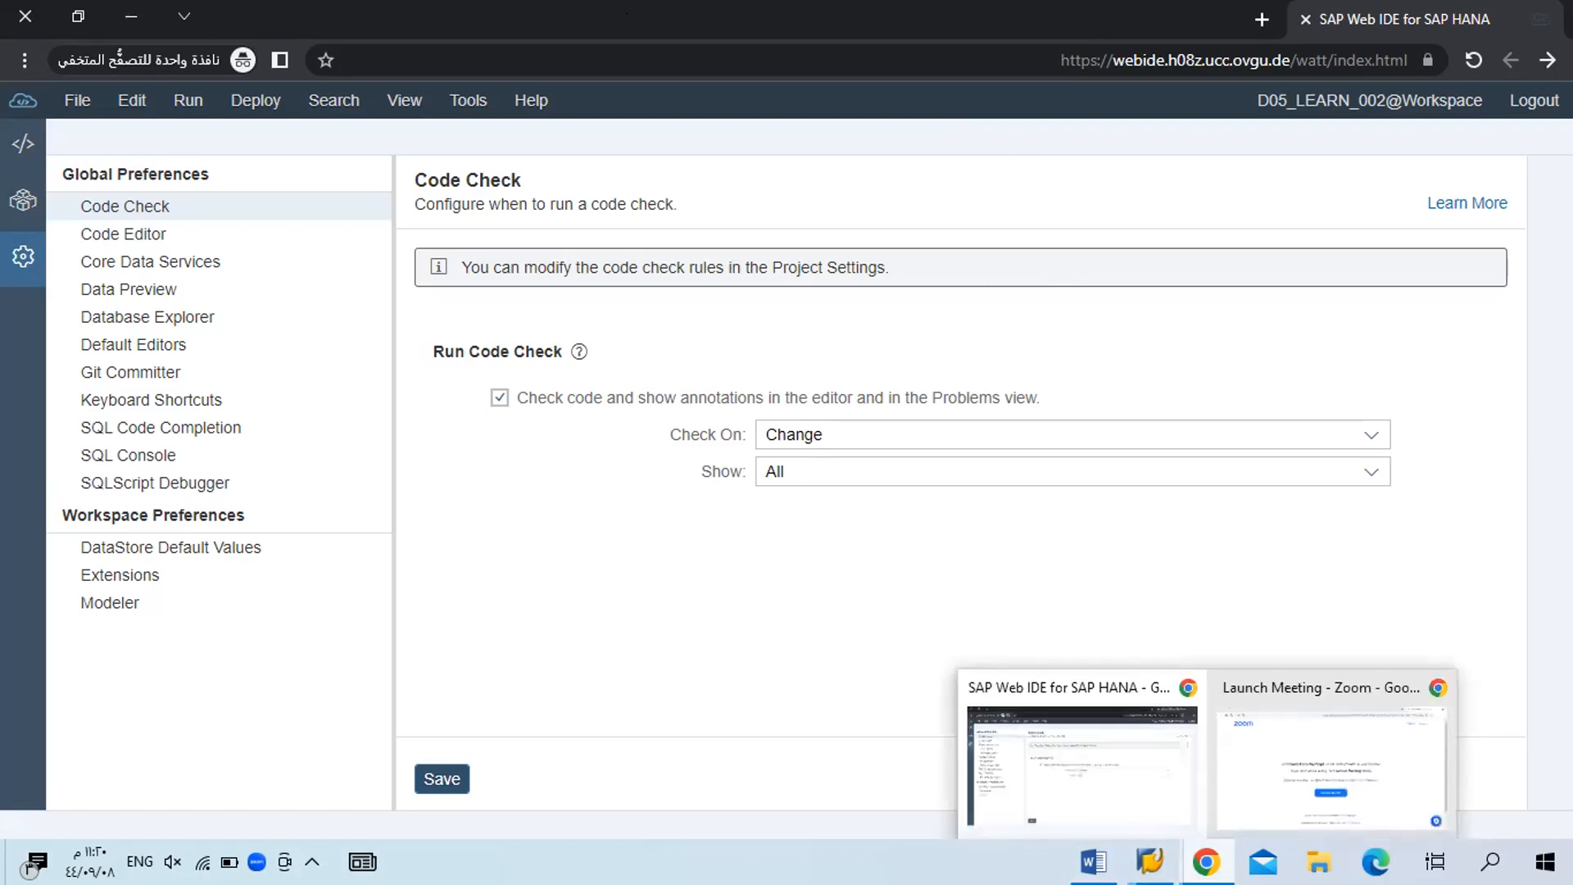
{"action": "left_click", "coordinate": [1292, 790]}
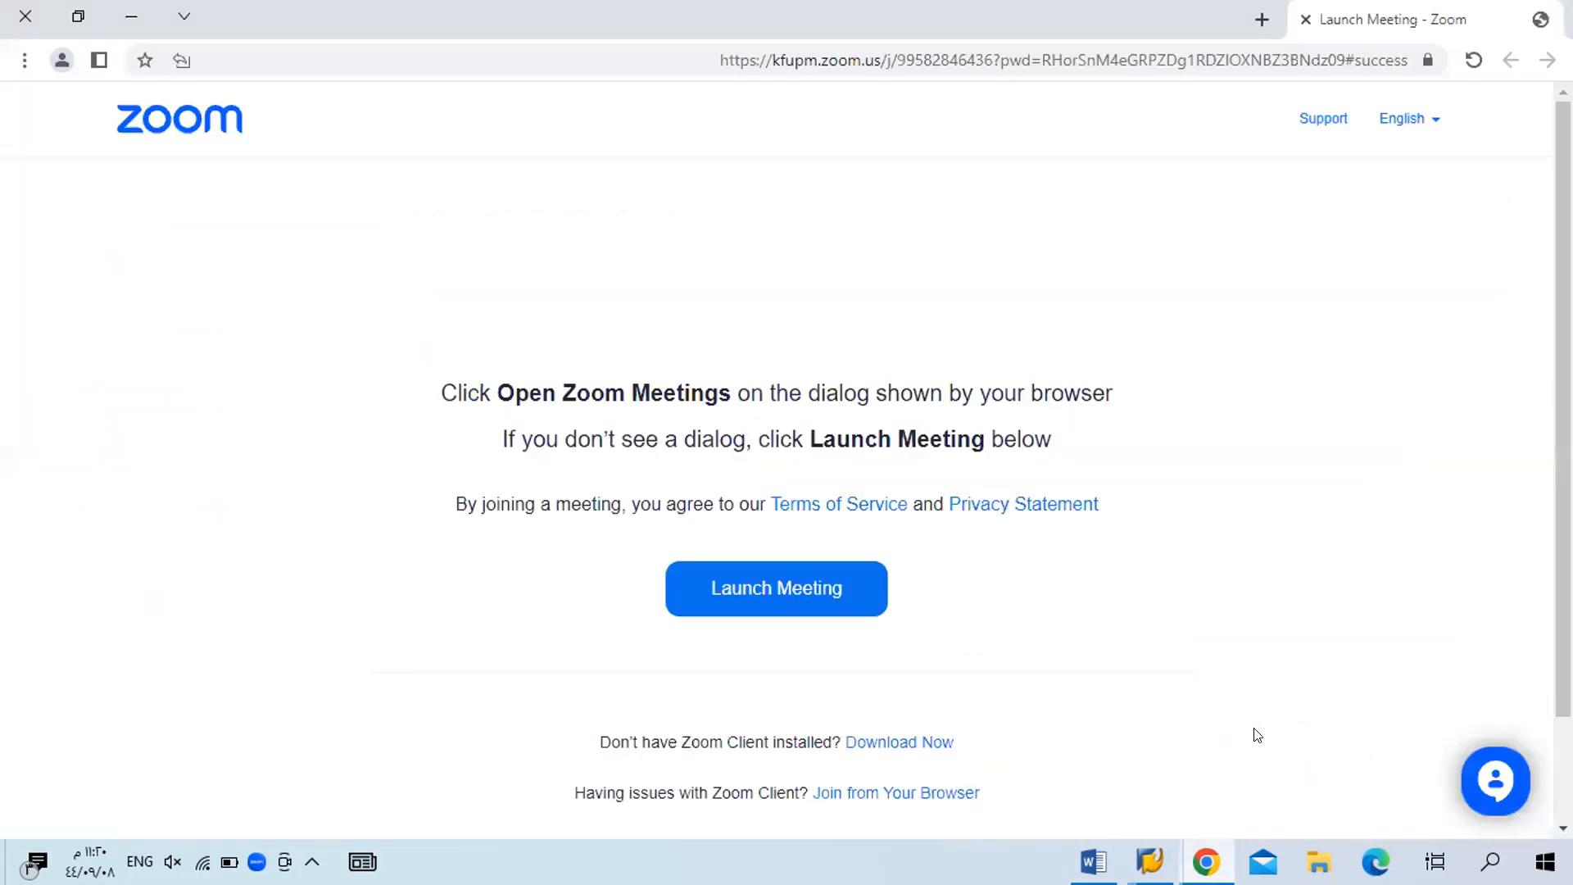
{"action": "left_click", "coordinate": [123, 12]}
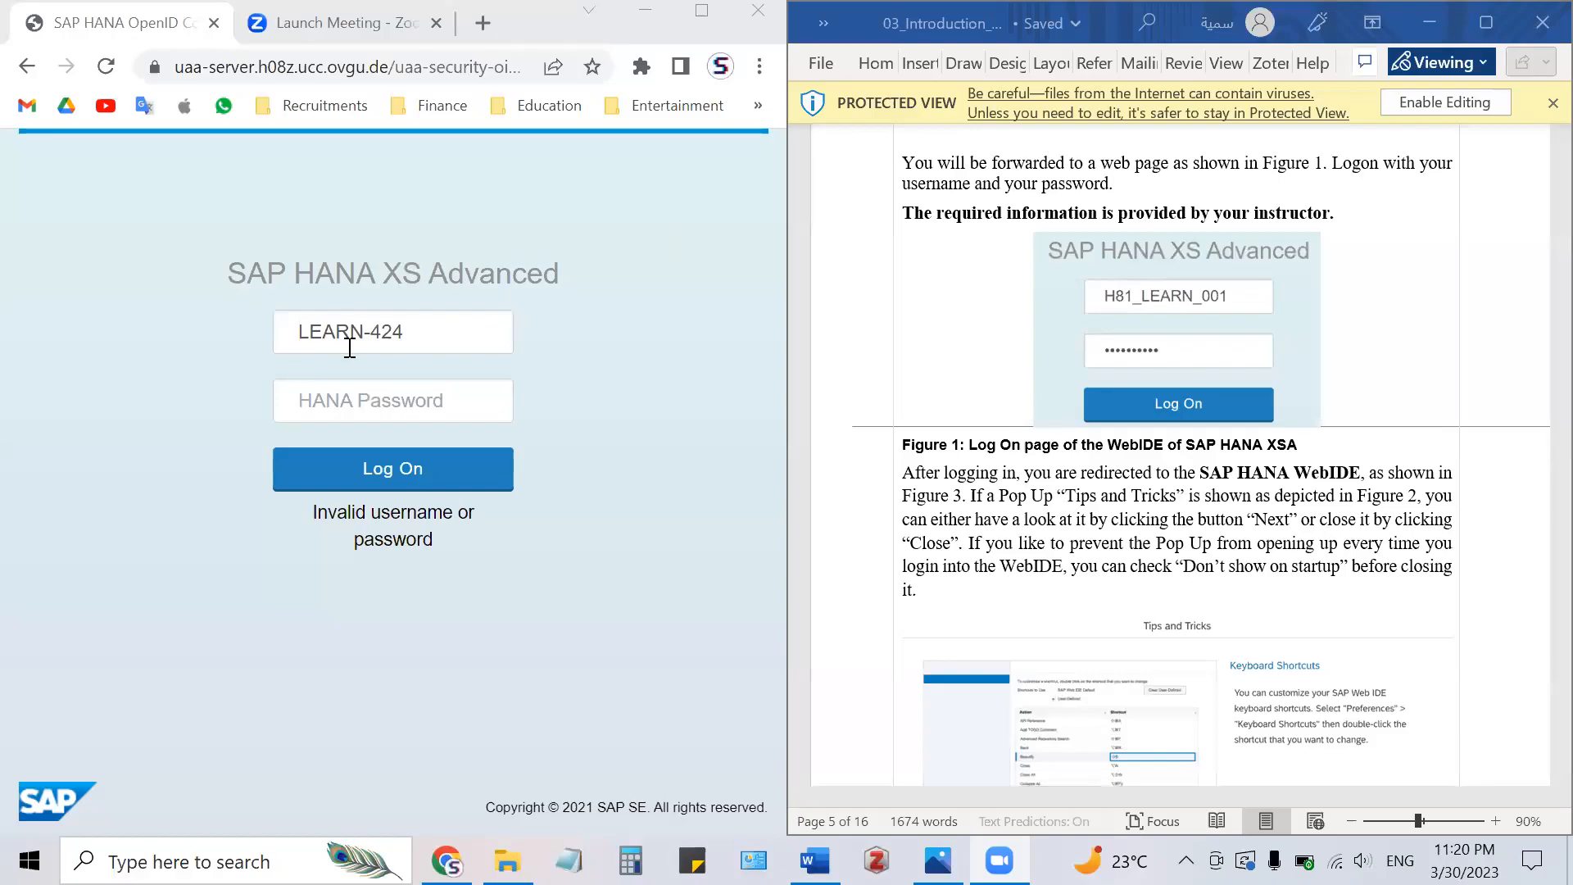
{"action": "left_click", "coordinate": [408, 331]}
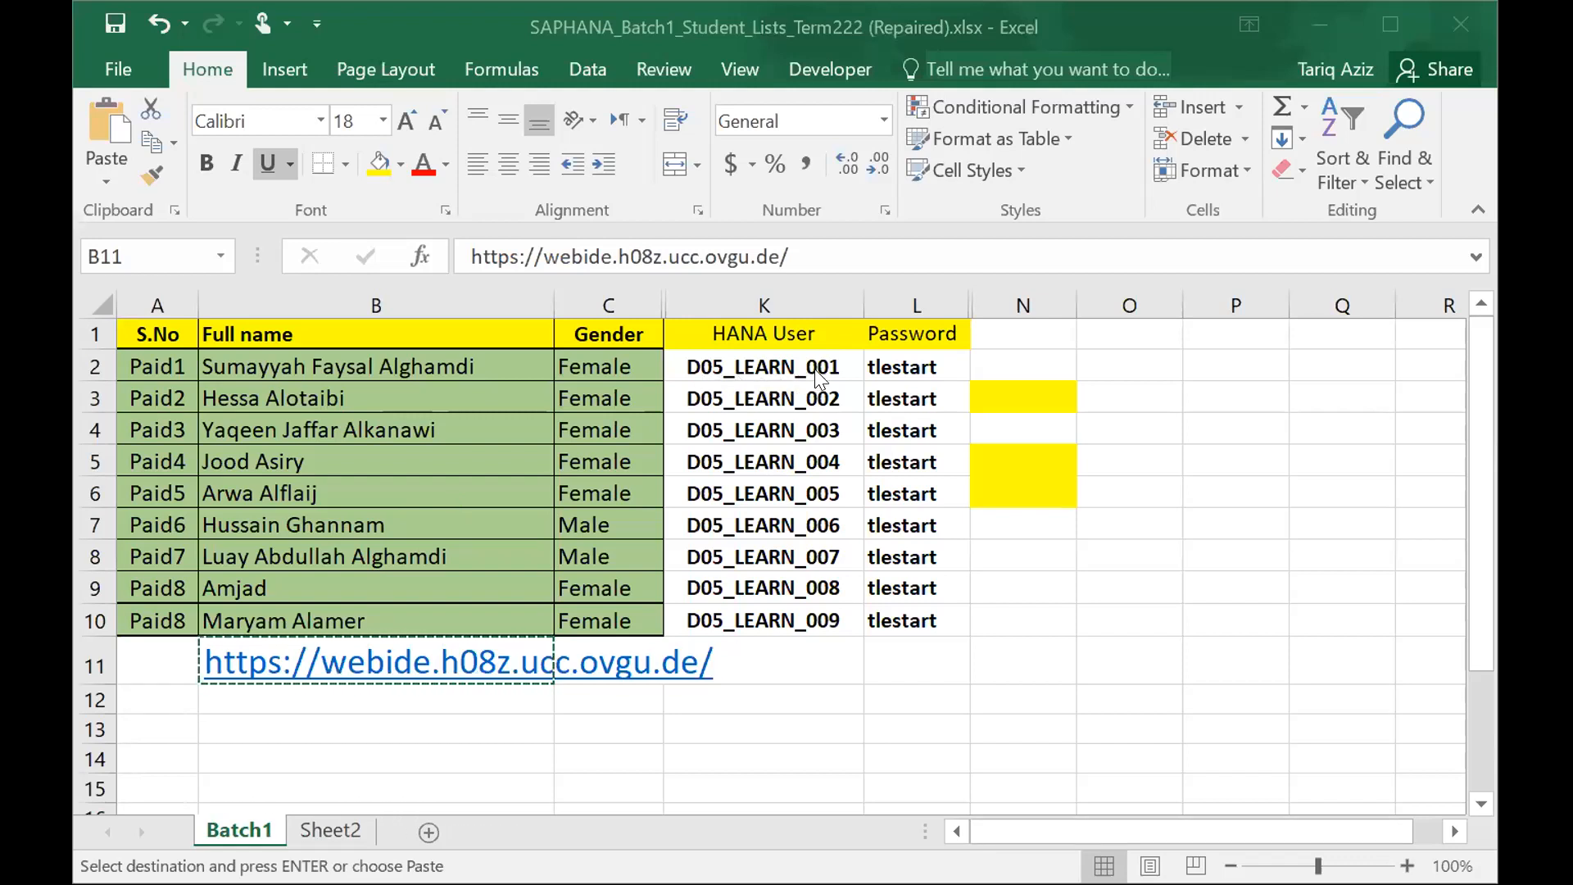
Look up the HANA log-on details in the first student's row of the Batch1 sheet.
{"action": "left_click", "coordinate": [91, 358]}
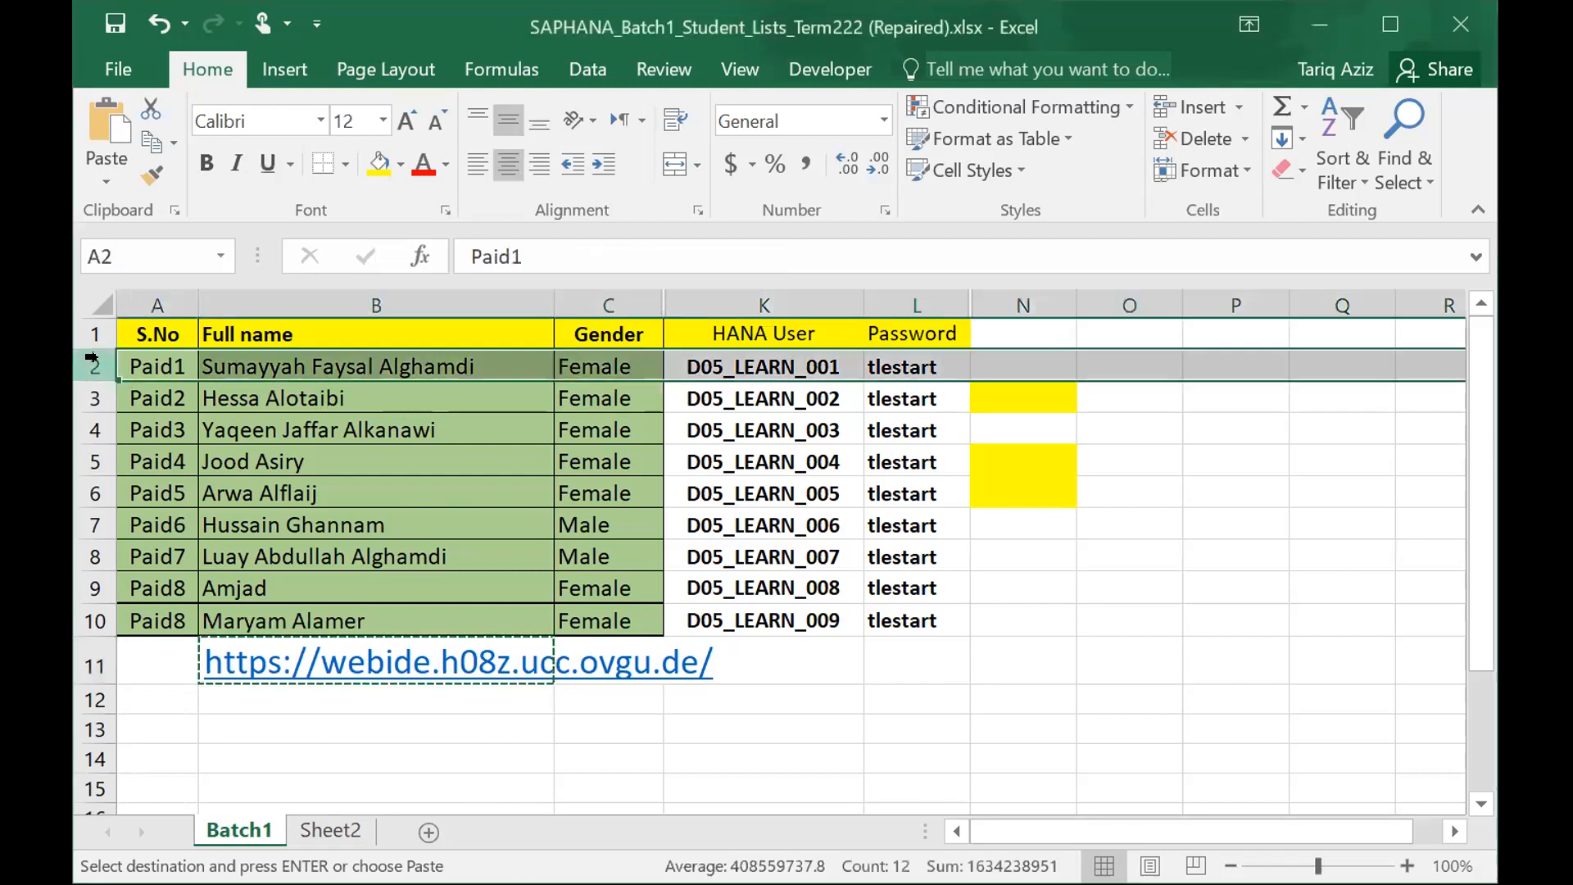
{"action": "left_click", "coordinate": [162, 388]}
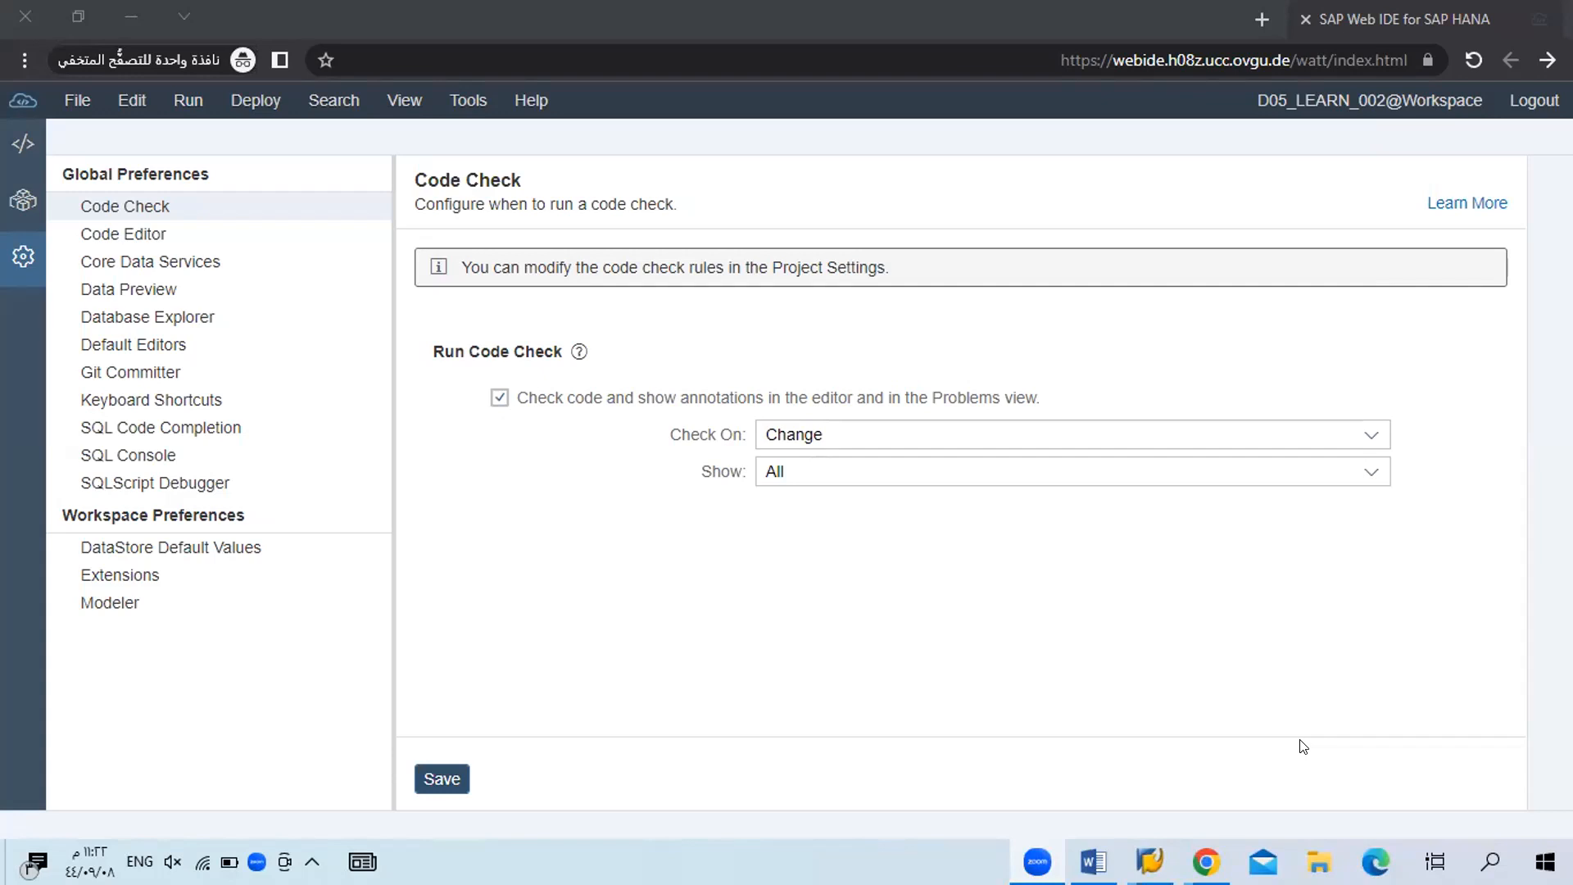
Return to the Web IDE's development area, then switch to the Word exercise document and read the Task 2 brief.
{"action": "left_click", "coordinate": [21, 145]}
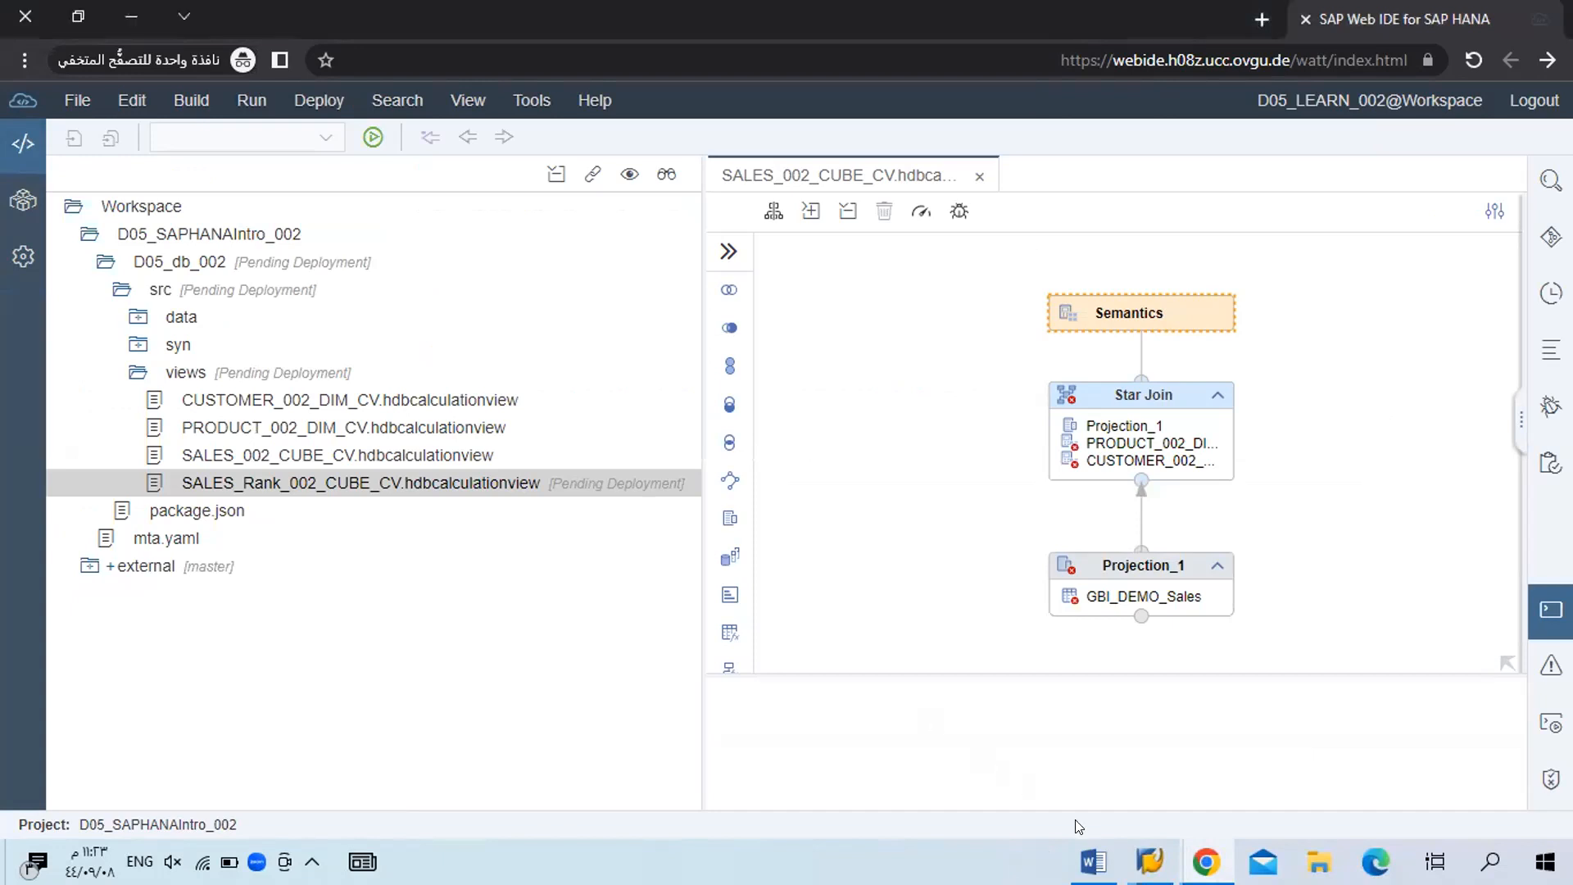
{"action": "left_click", "coordinate": [1093, 862]}
{"action": "scroll", "coordinate": [1293, 529], "scroll_direction": "down", "scroll_amount": 5}
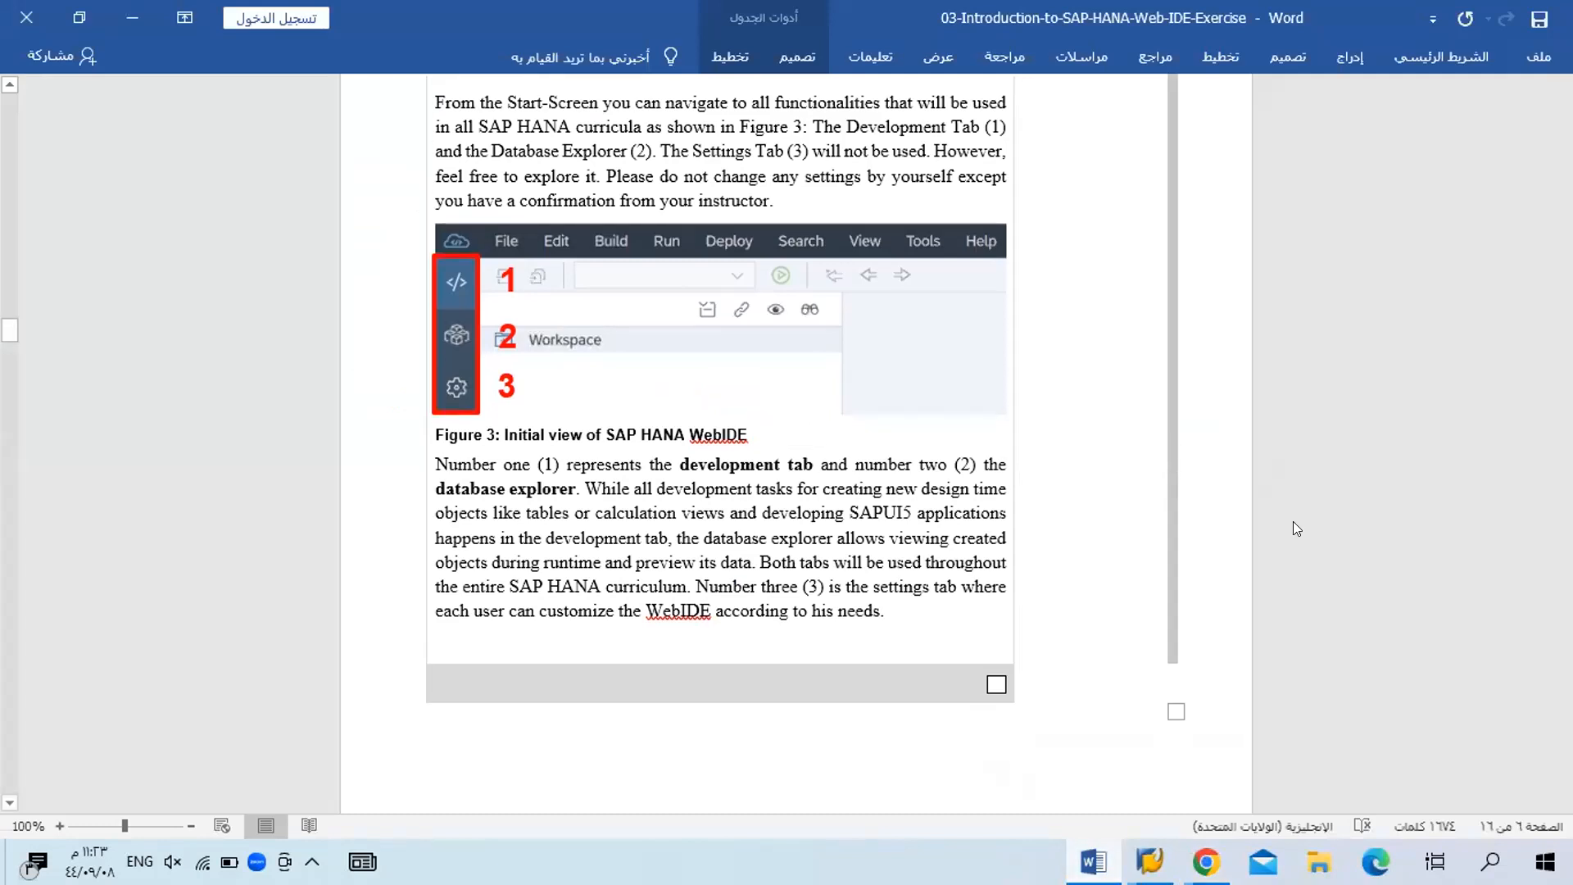
{"action": "scroll", "coordinate": [1292, 527], "scroll_direction": "down", "scroll_amount": 12}
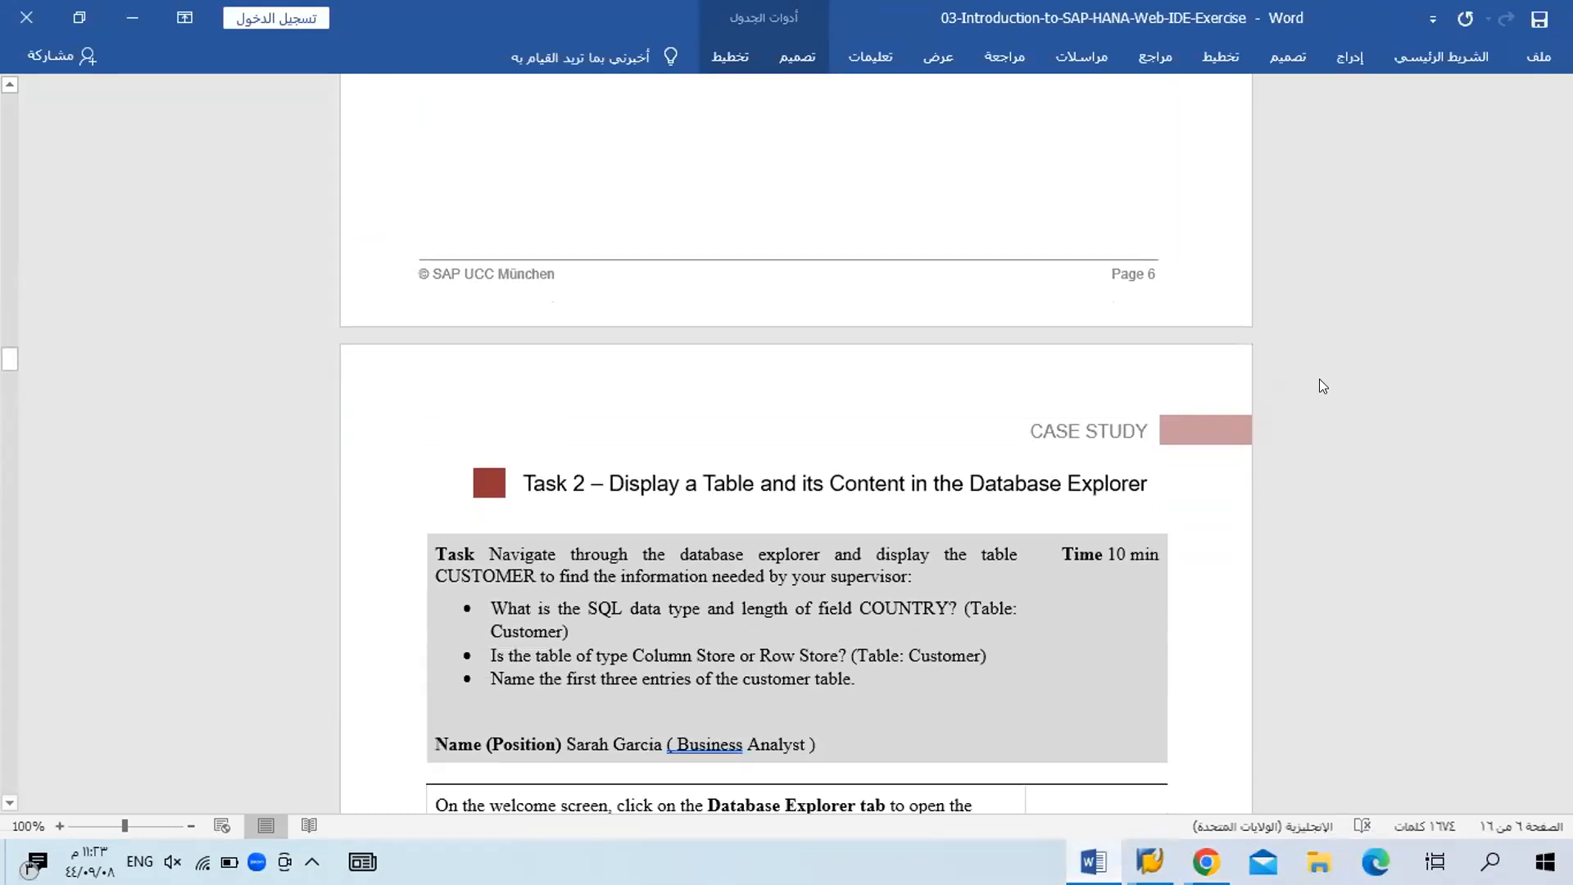
{"action": "scroll", "coordinate": [1320, 381], "scroll_direction": "up", "scroll_amount": 1}
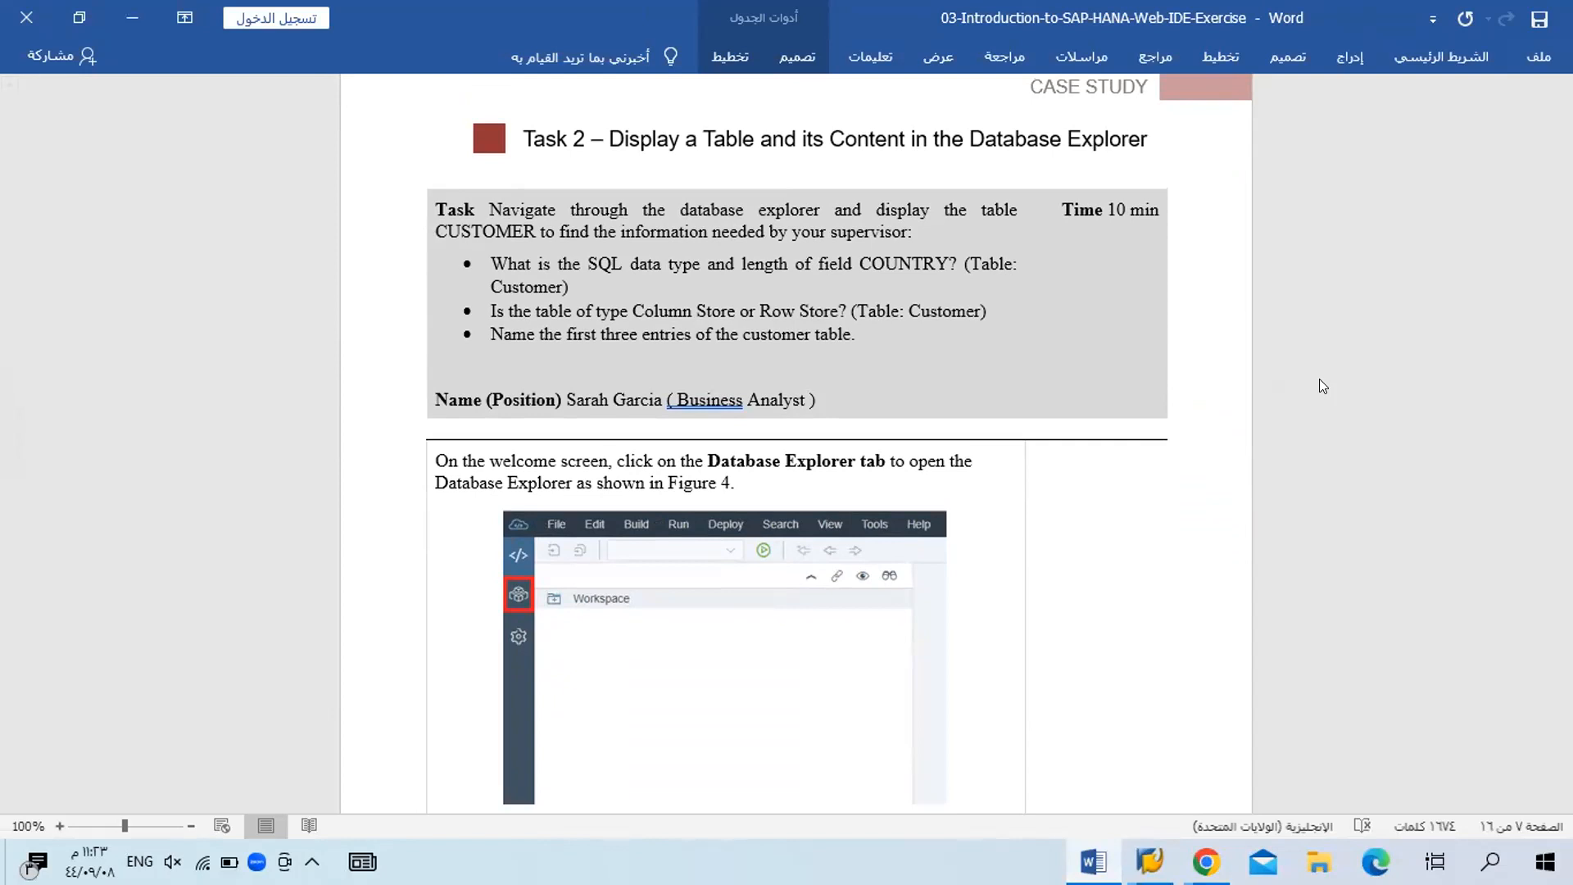
Go back to the Process Overview and read the learning objective, scenario and supervisor's questions.
{"action": "scroll", "coordinate": [1319, 379], "scroll_direction": "up", "scroll_amount": 10}
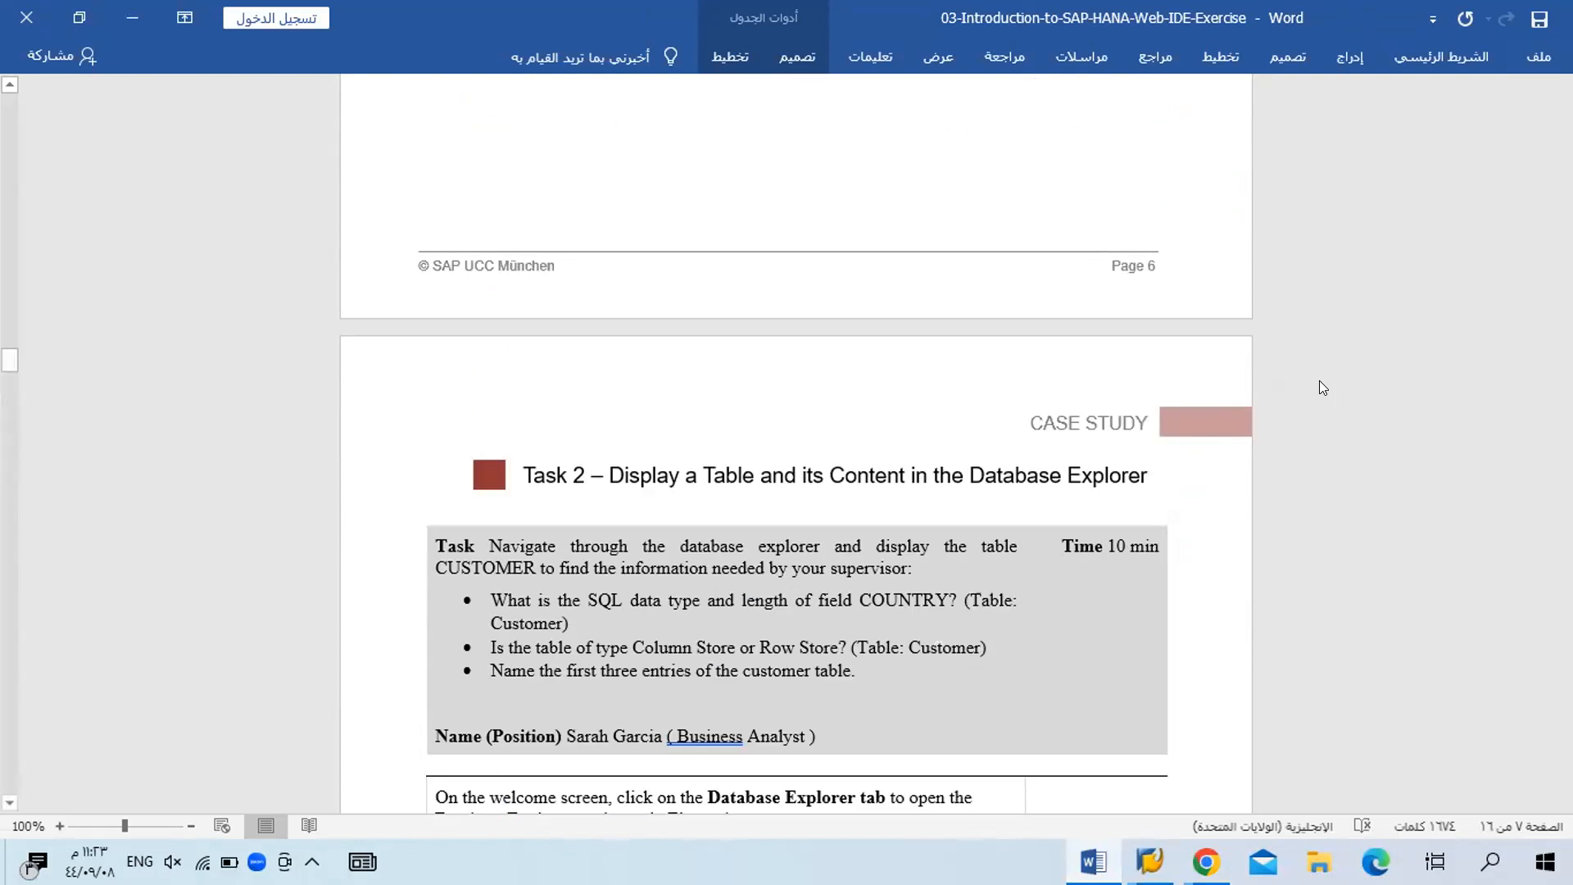
{"action": "scroll", "coordinate": [1319, 380], "scroll_direction": "up", "scroll_amount": 15}
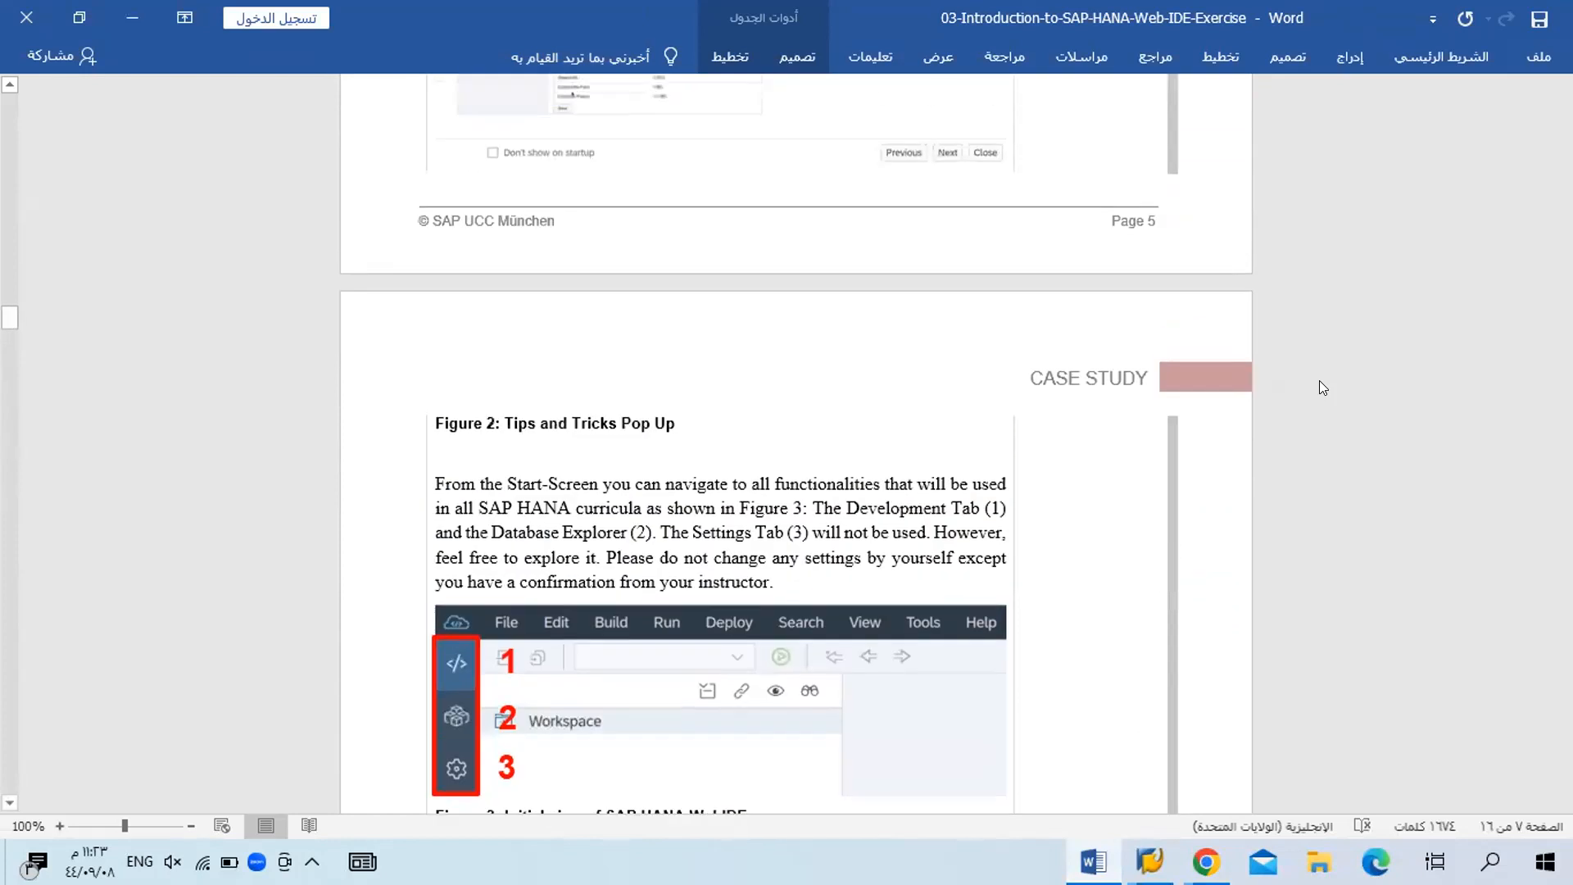
{"action": "scroll", "coordinate": [1319, 380], "scroll_direction": "up", "scroll_amount": 20}
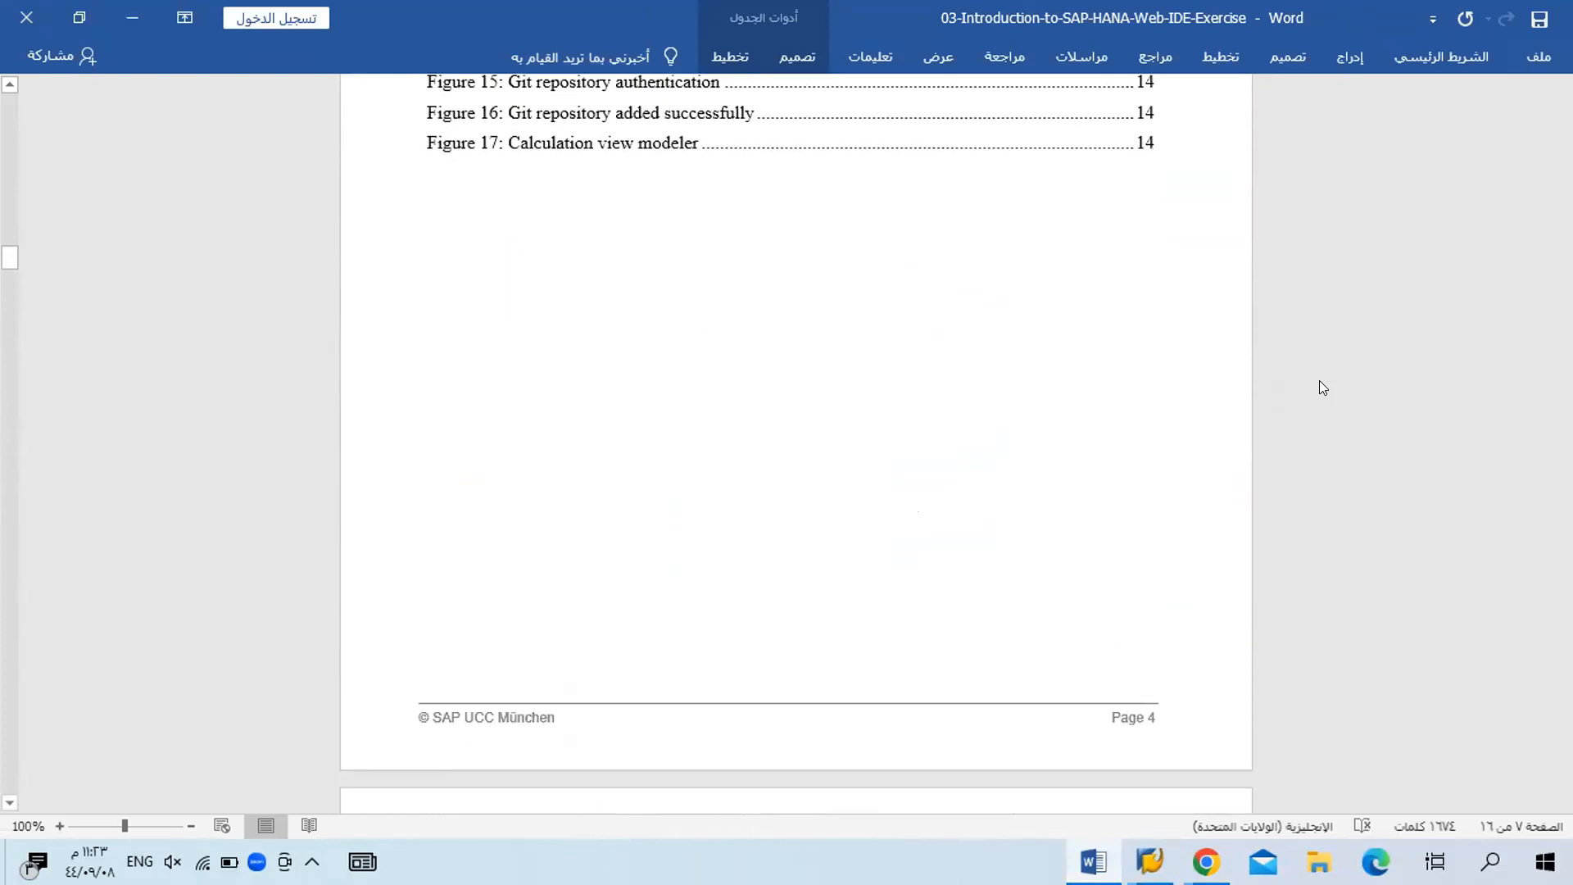
{"action": "scroll", "coordinate": [1319, 387], "scroll_direction": "up", "scroll_amount": 20}
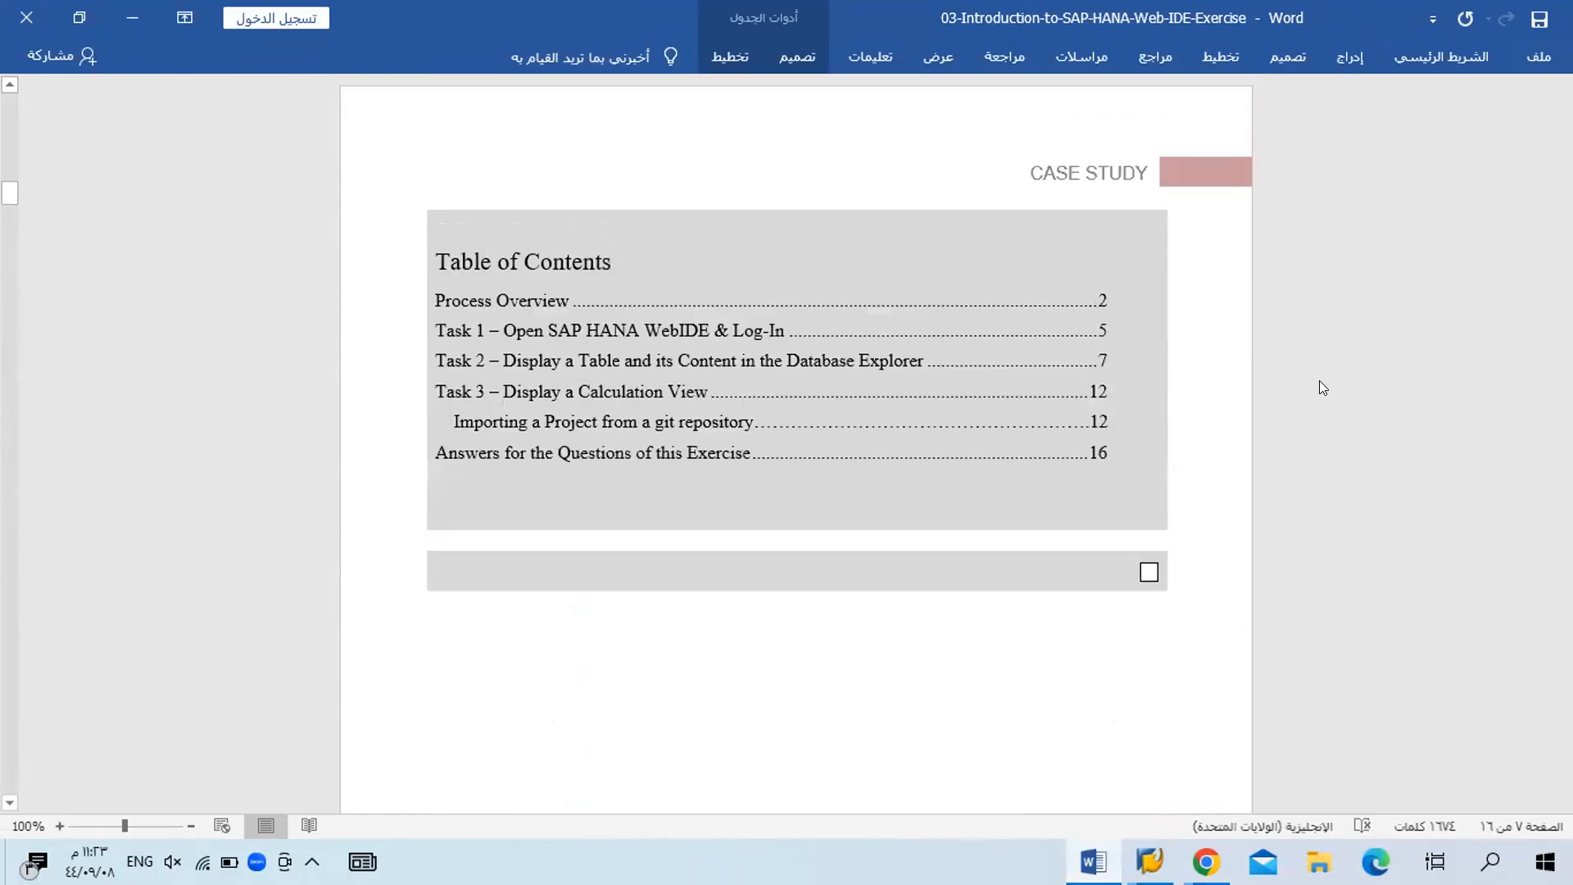
{"action": "scroll", "coordinate": [1319, 387], "scroll_direction": "up", "scroll_amount": 6}
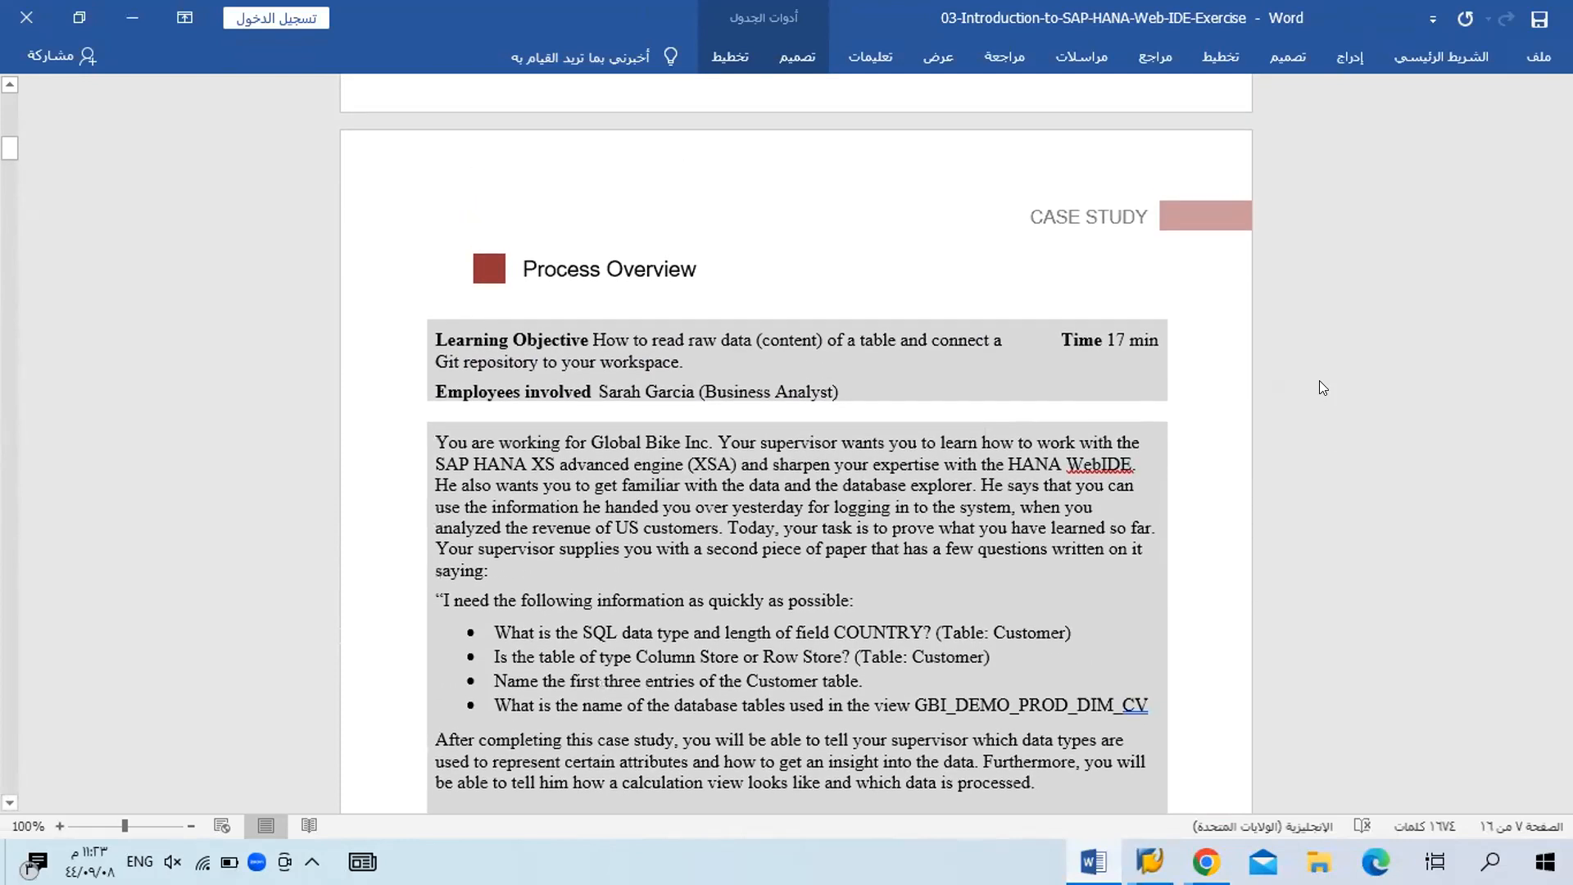
{"action": "scroll", "coordinate": [1319, 388], "scroll_direction": "down", "scroll_amount": 1}
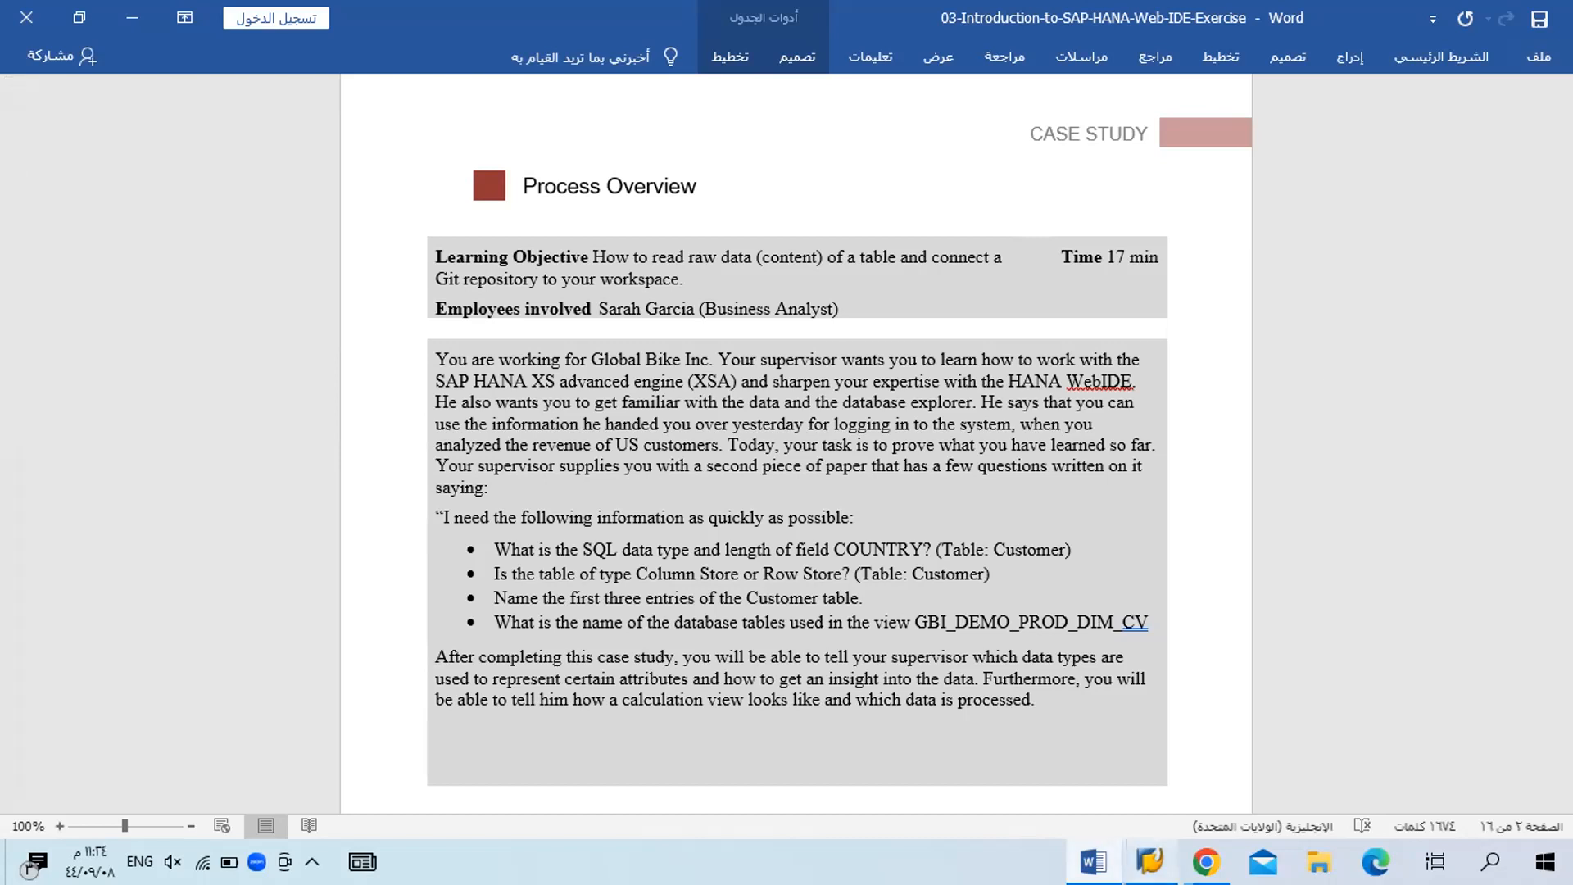
Log off the SAP Easy Access session and close the SAP Logon 740 window.
{"action": "mouse_move", "coordinate": [1151, 861]}
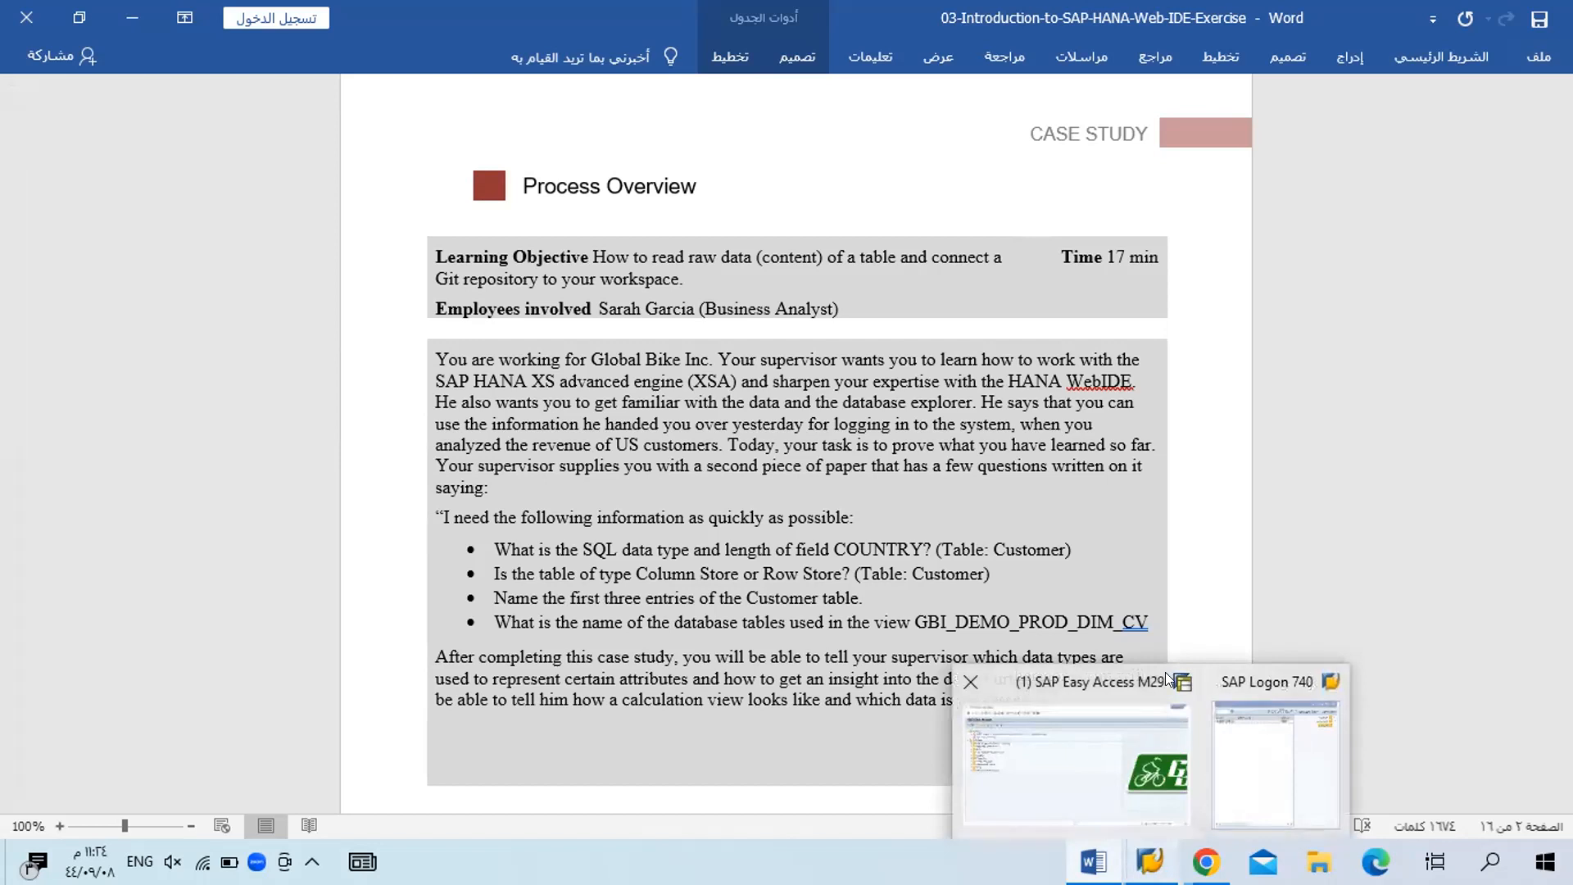
{"action": "left_click", "coordinate": [971, 680]}
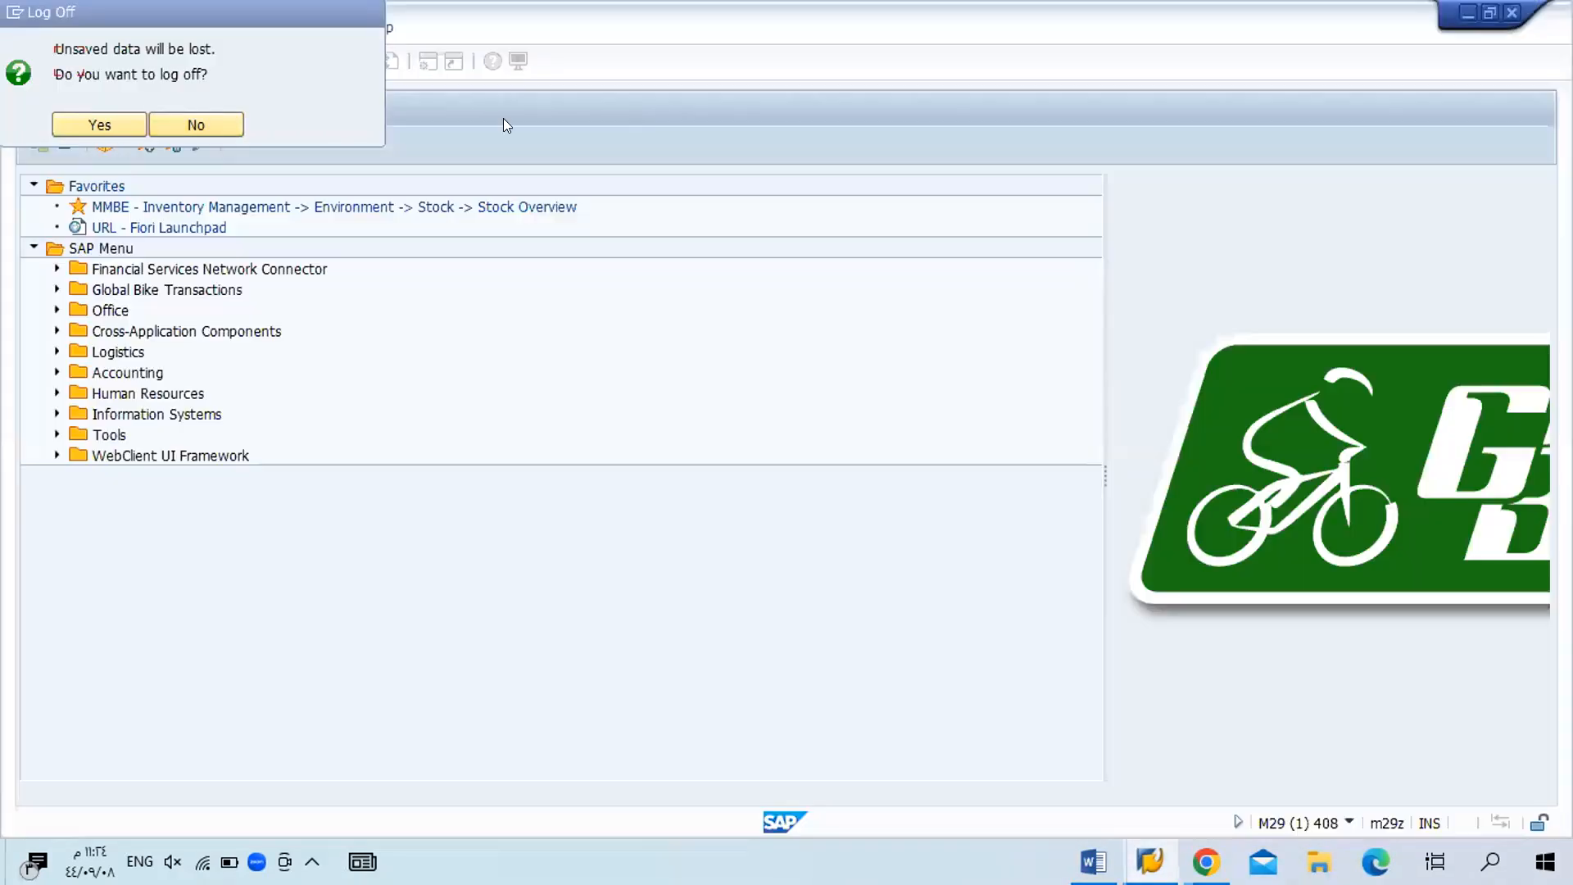
{"action": "left_click", "coordinate": [113, 116]}
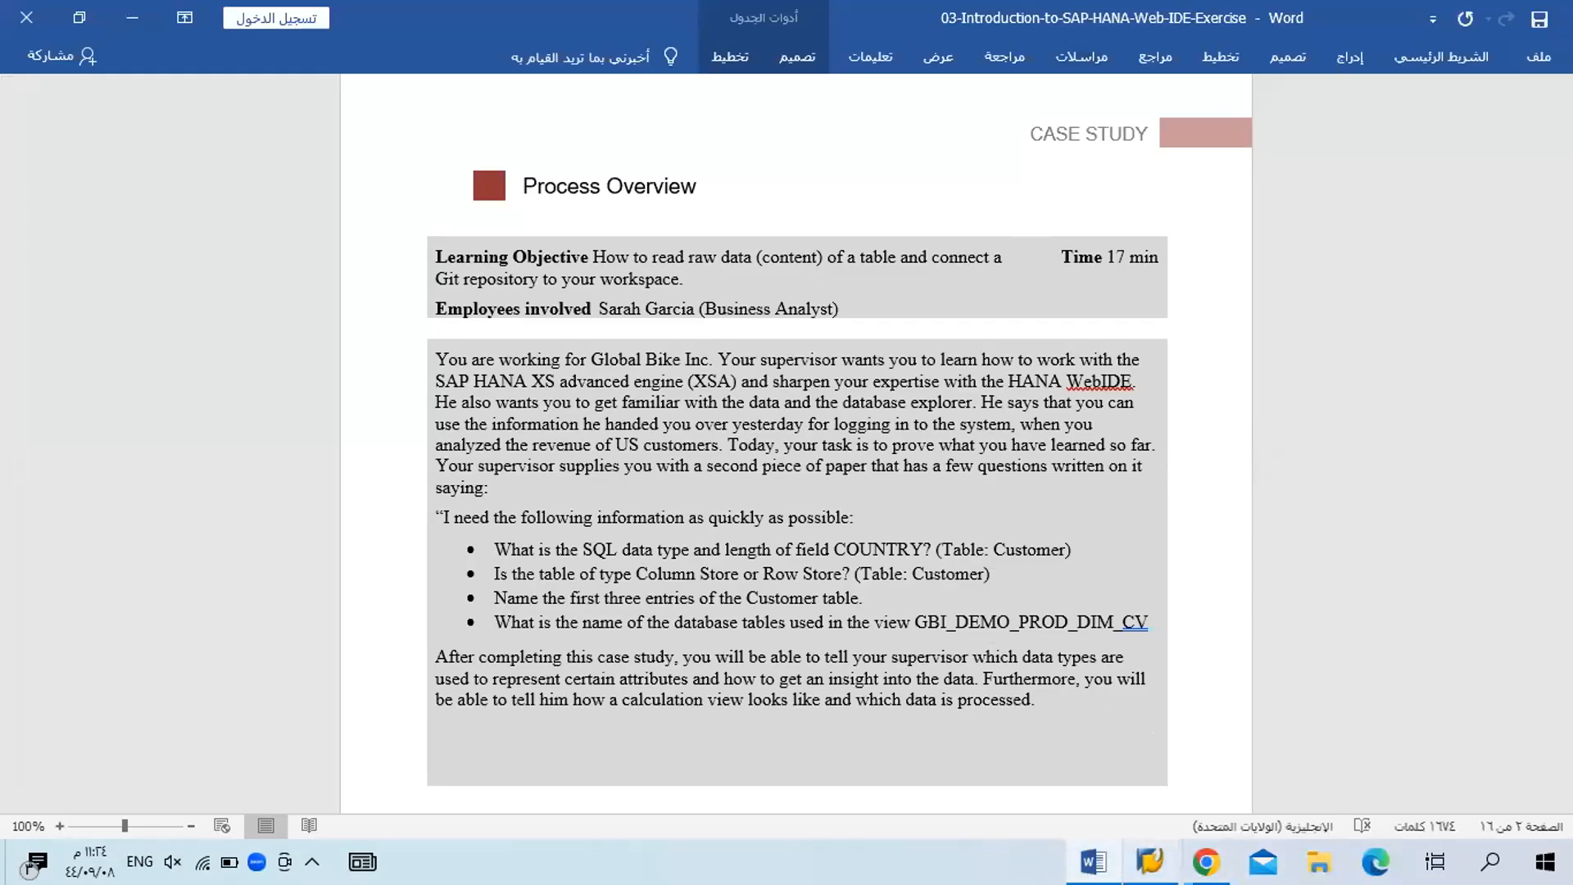
{"action": "mouse_move", "coordinate": [1149, 861]}
{"action": "left_click", "coordinate": [1095, 673]}
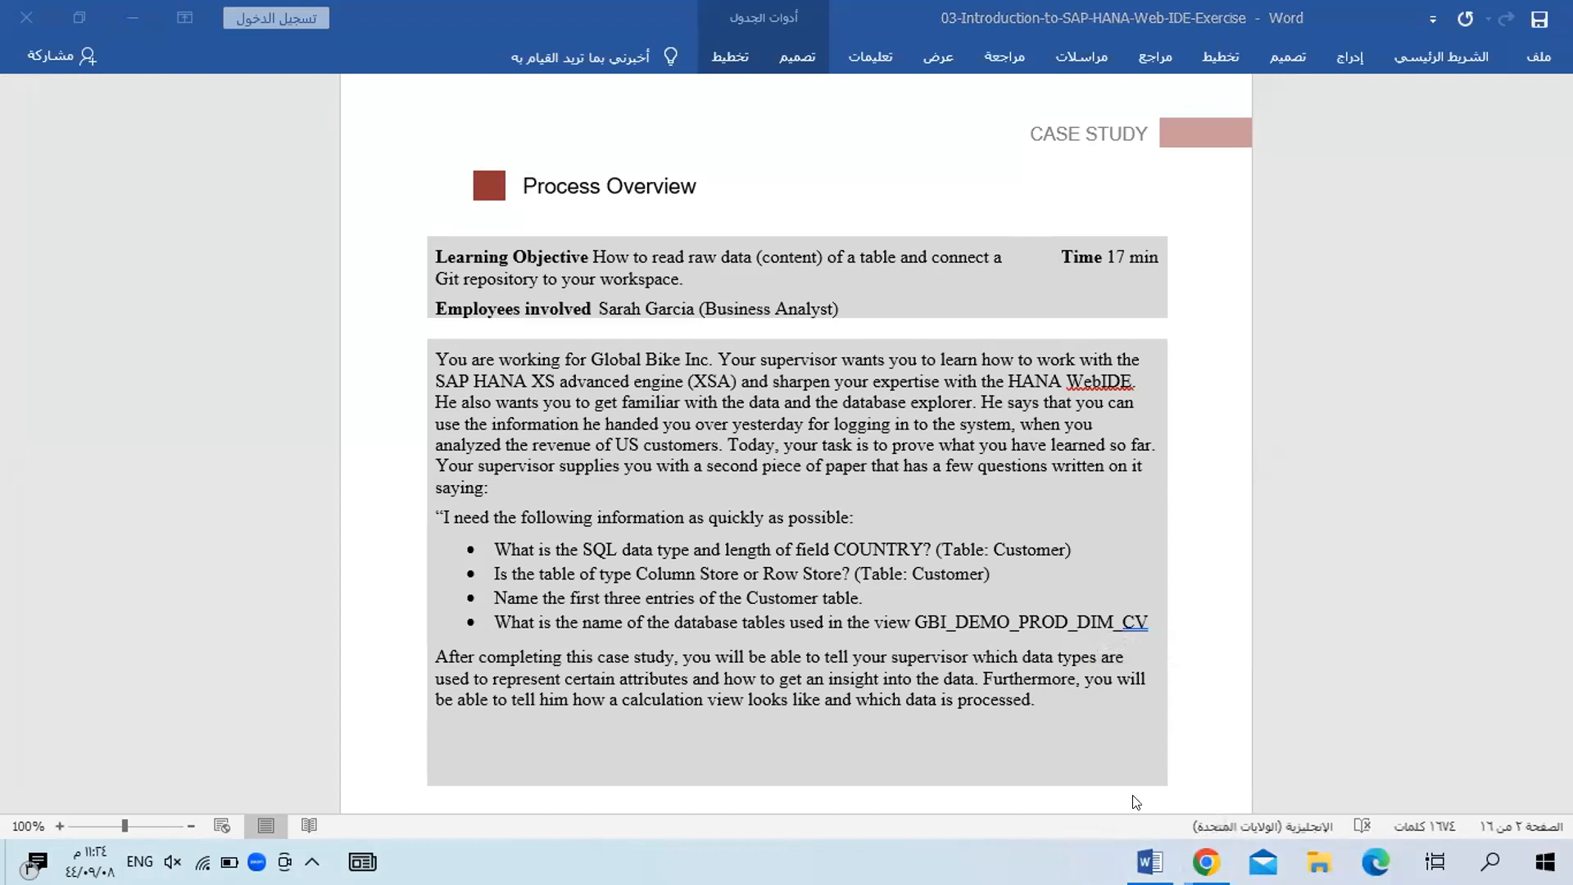
Switch to SAP Web IDE in Chrome and save the page to the bookmarks bar as "SAP Web IDE for SAP HANA".
{"action": "mouse_move", "coordinate": [1167, 849]}
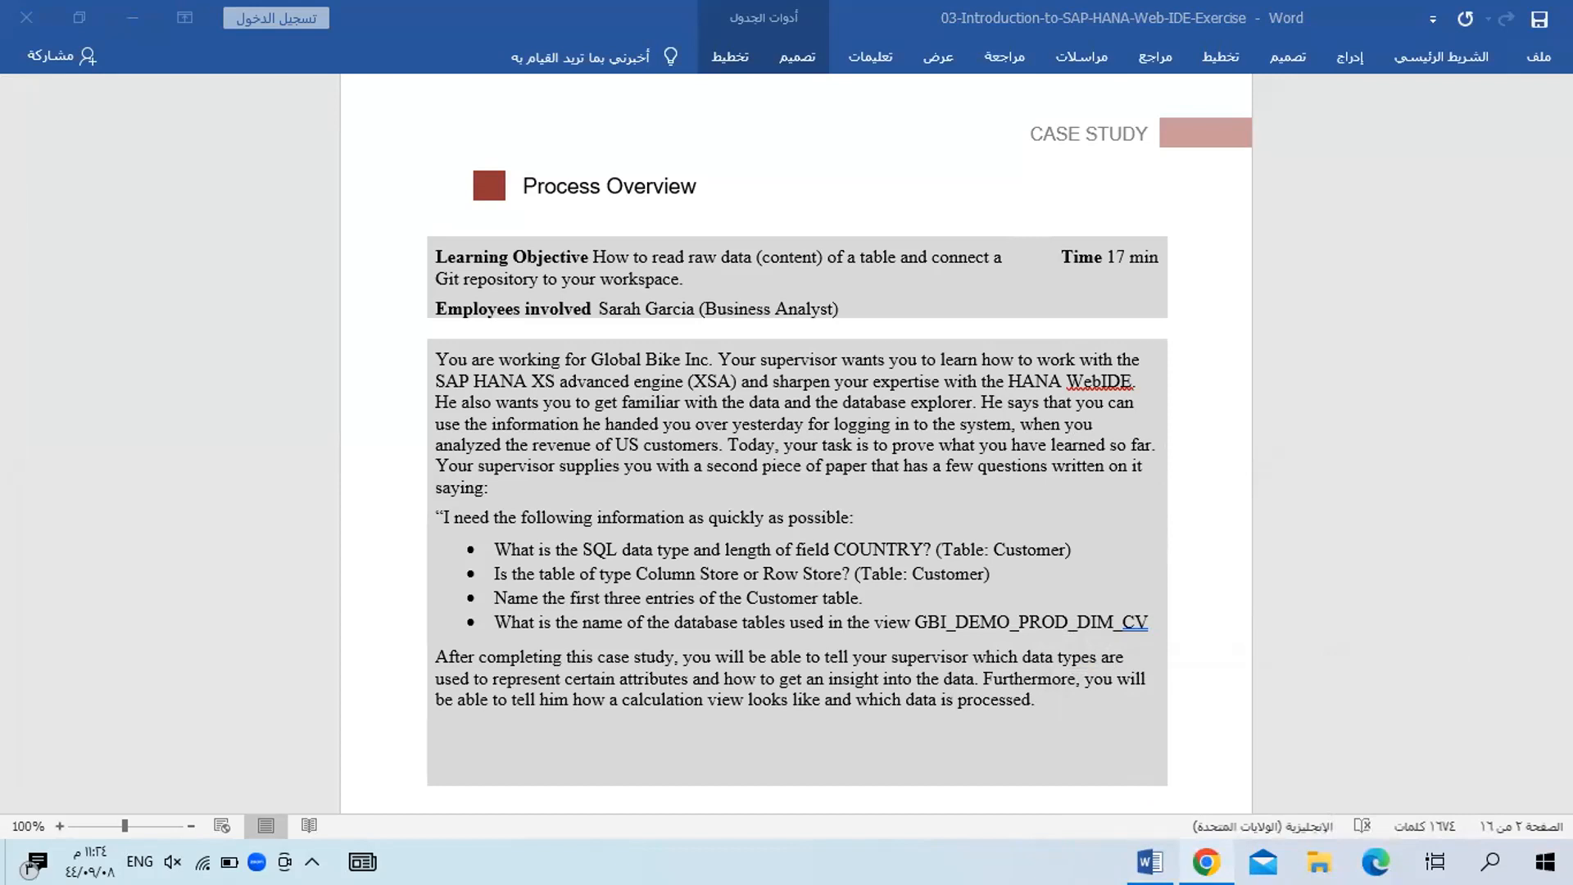
{"action": "left_click", "coordinate": [1205, 860]}
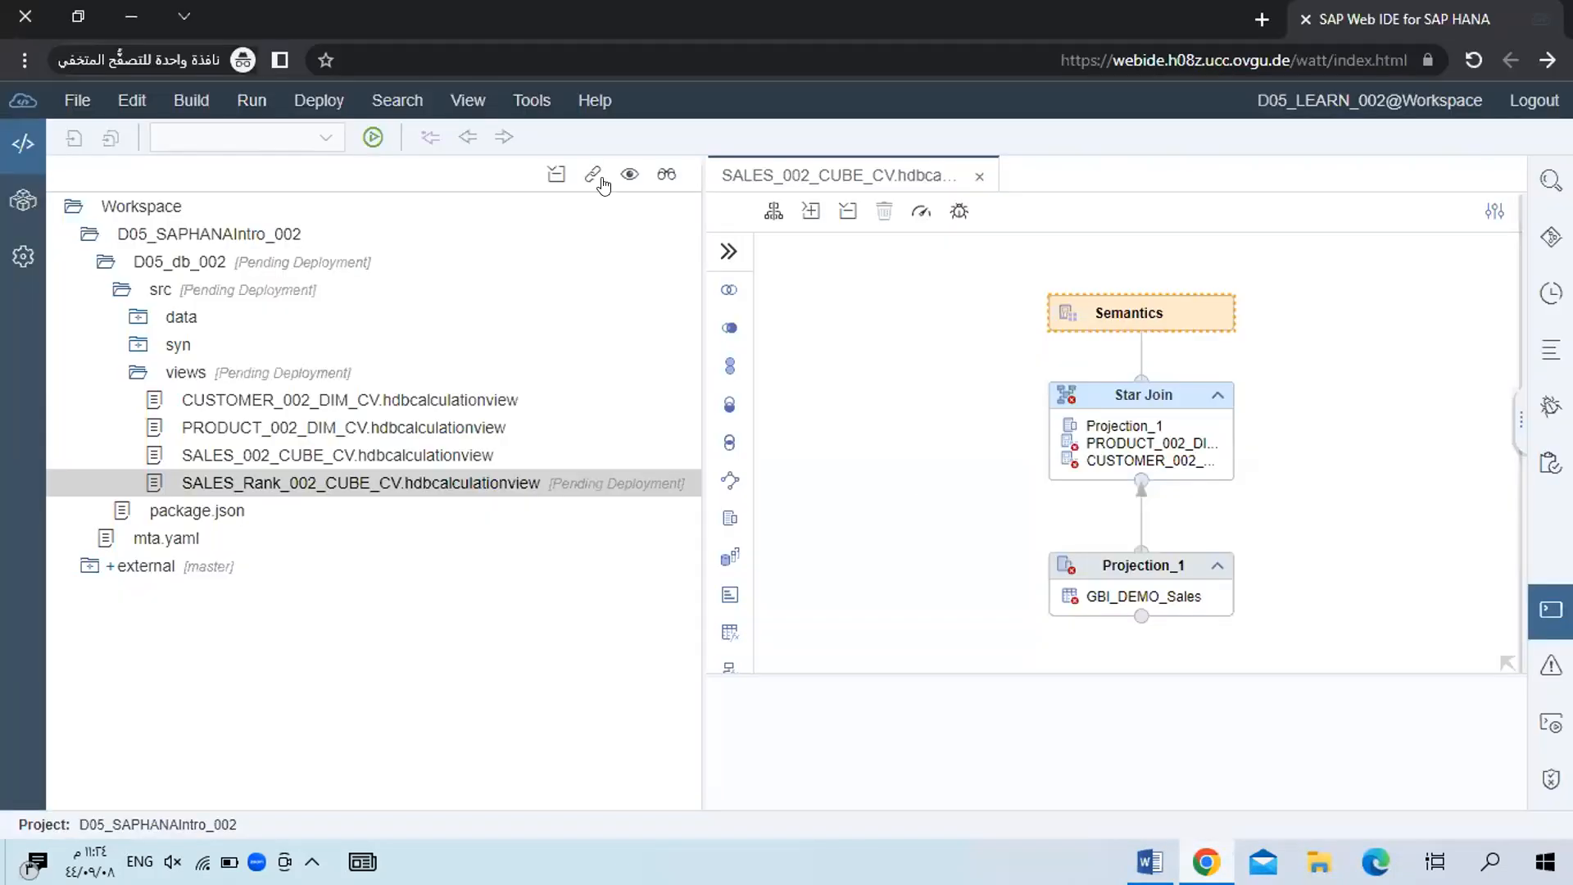
{"action": "left_click", "coordinate": [325, 60]}
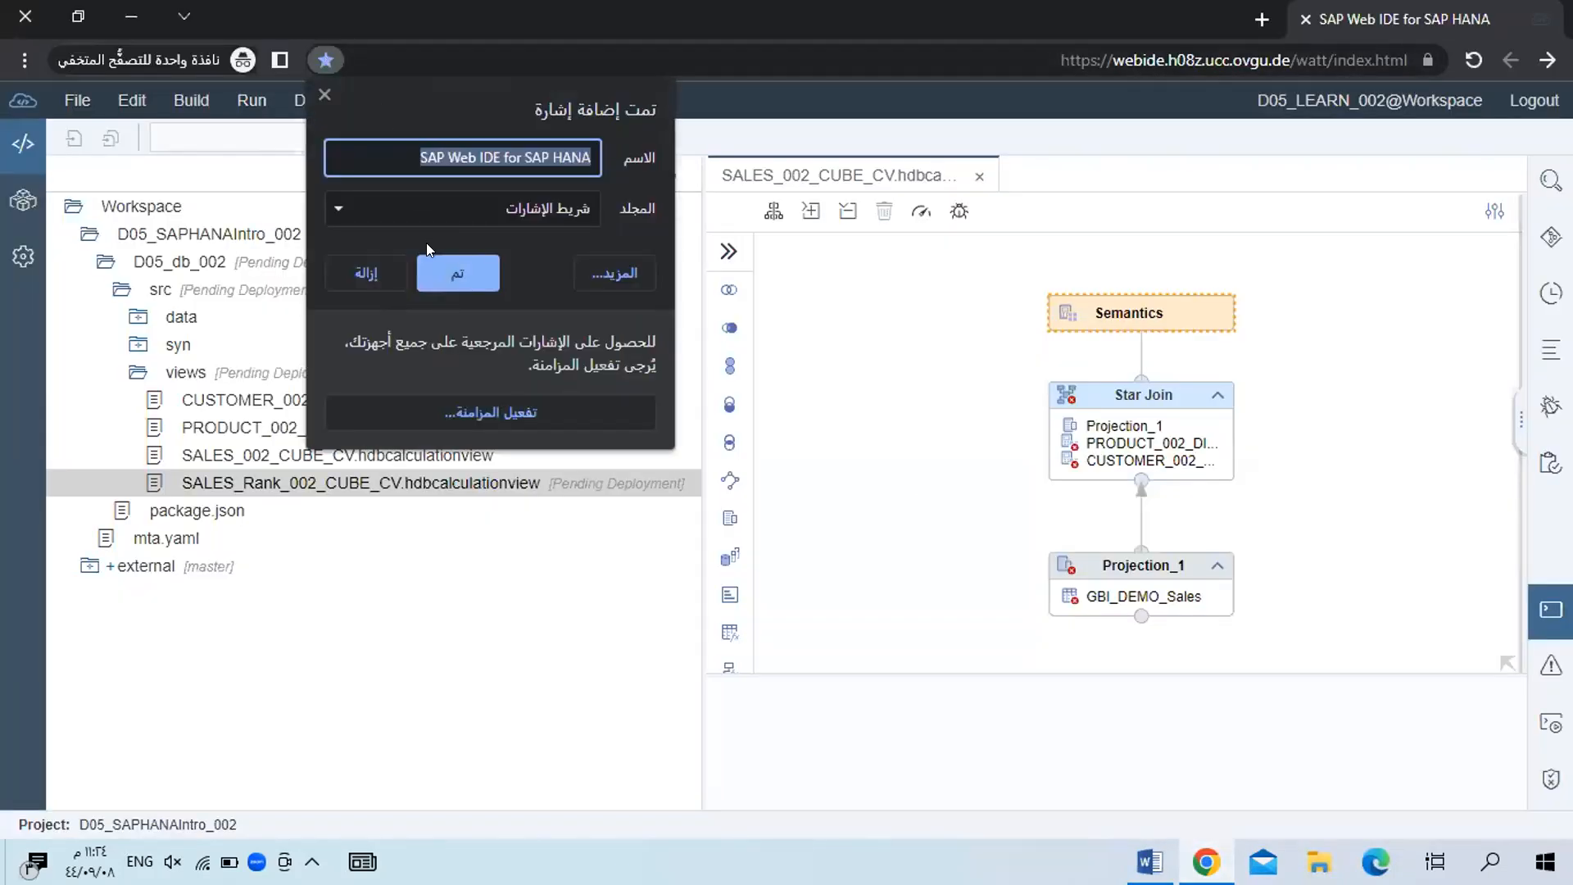
{"action": "left_click", "coordinate": [445, 281]}
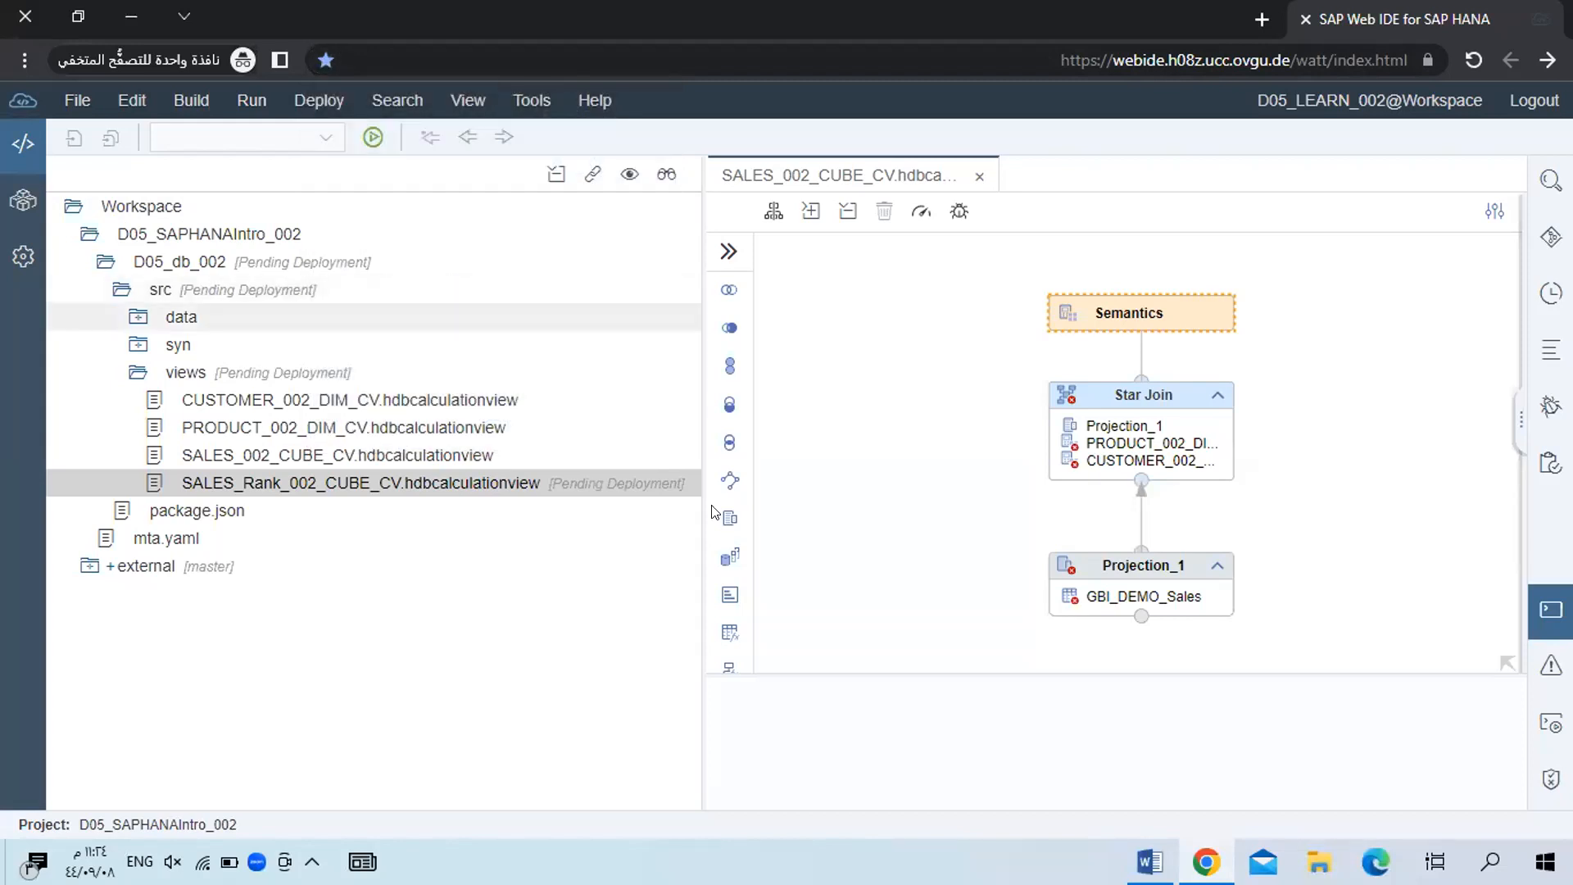
Switch to the Word exercise document and read Task 2 from its brief to the instruction on finding the hdi_GBI_DEMO container.
{"action": "left_click", "coordinate": [1150, 861]}
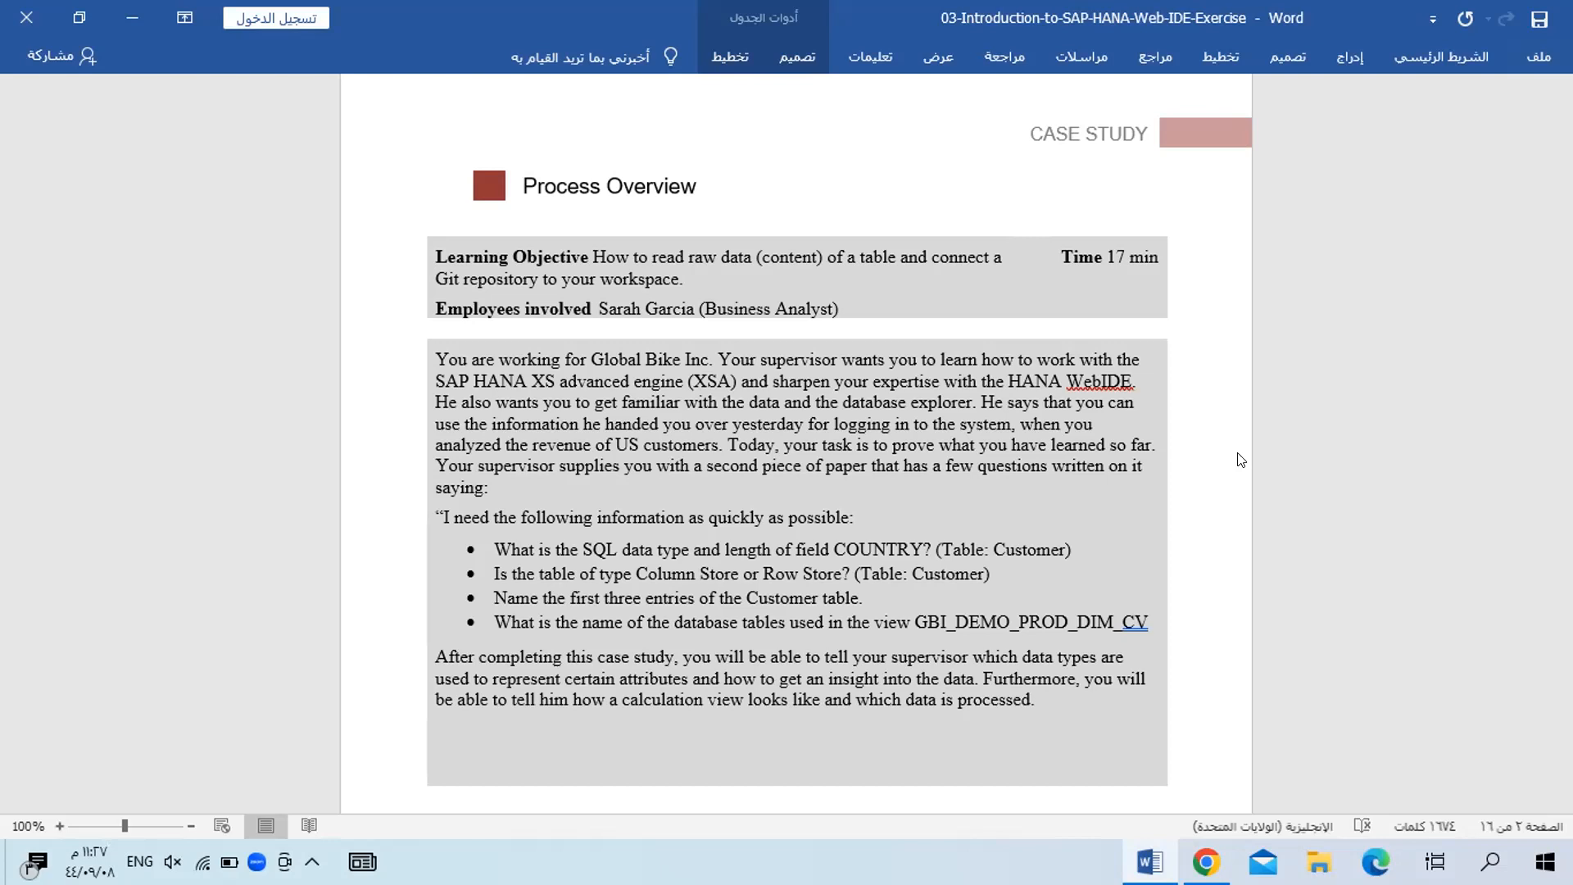
{"action": "scroll", "coordinate": [1241, 461], "scroll_direction": "down", "scroll_amount": 15}
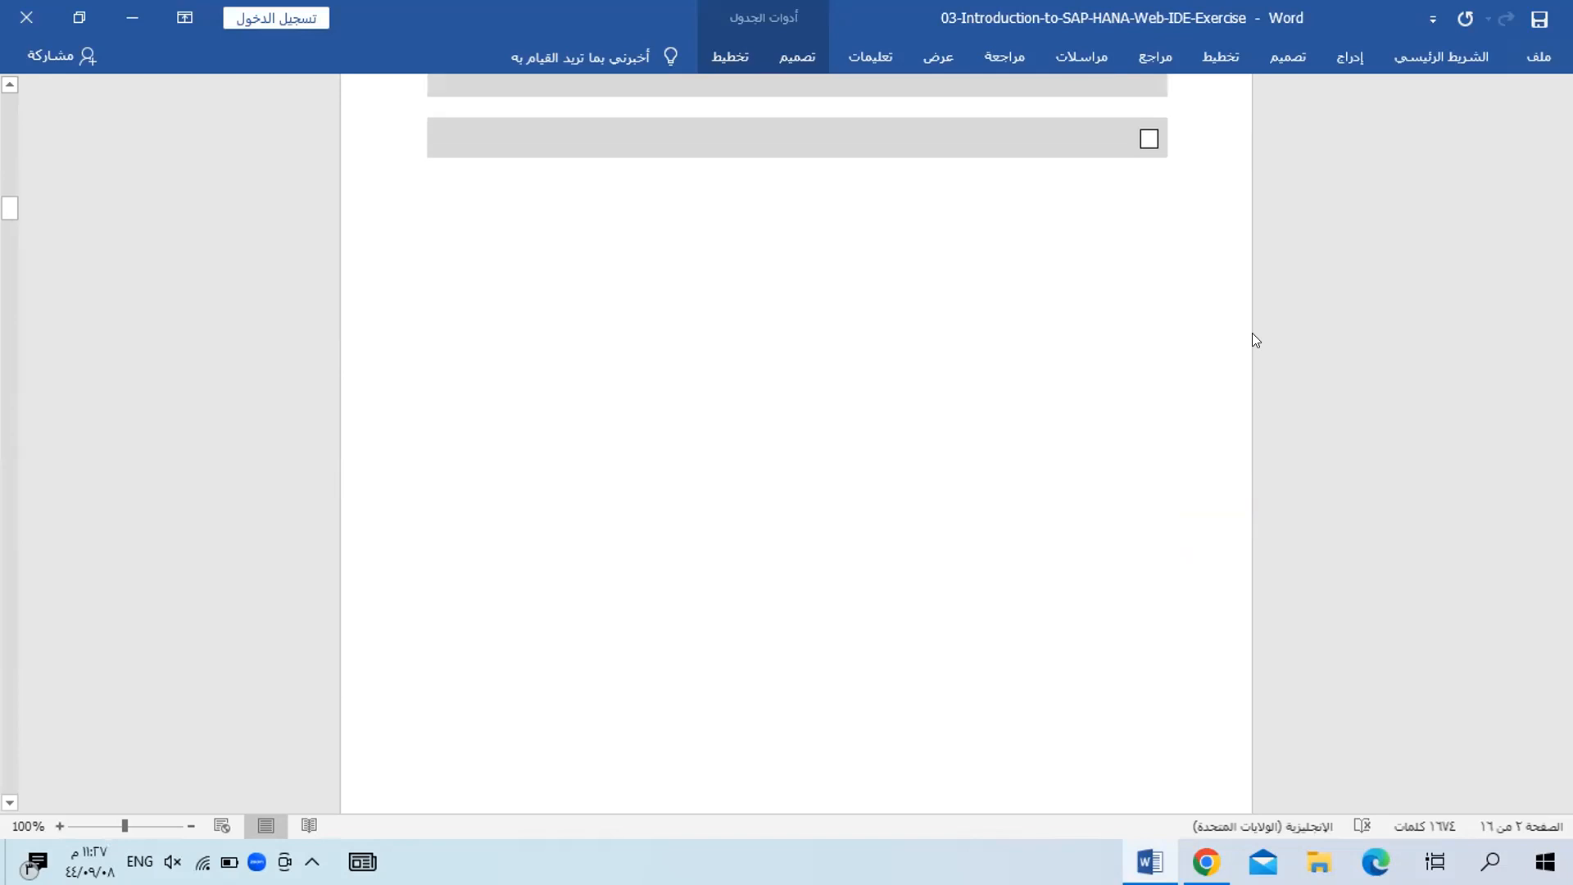
{"action": "scroll", "coordinate": [1252, 332], "scroll_direction": "down", "scroll_amount": 15}
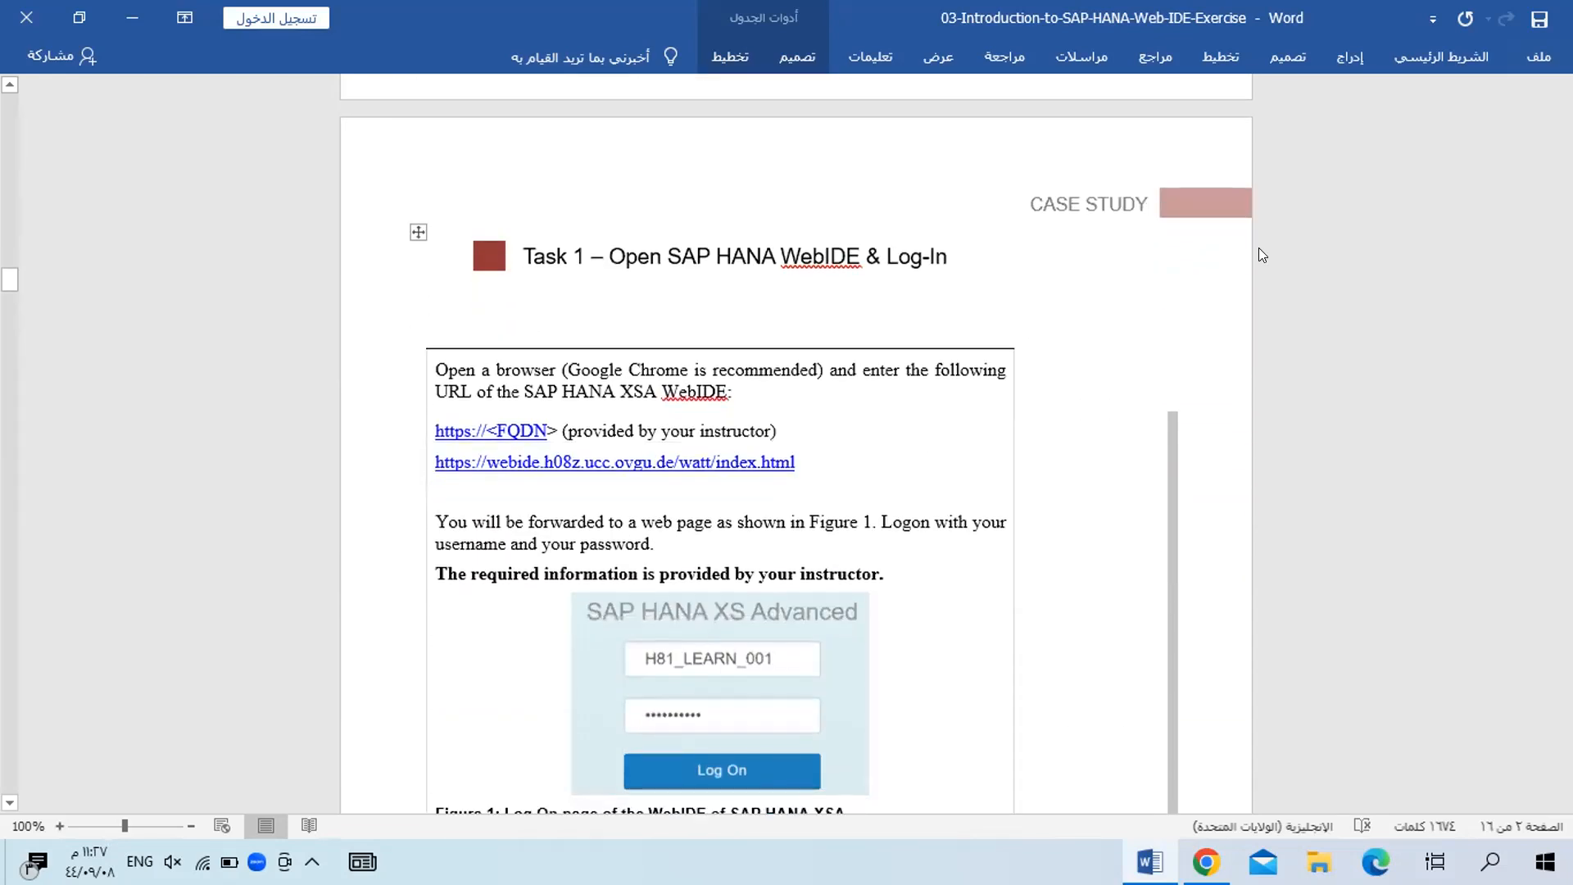
{"action": "scroll", "coordinate": [1258, 247], "scroll_direction": "down", "scroll_amount": 15}
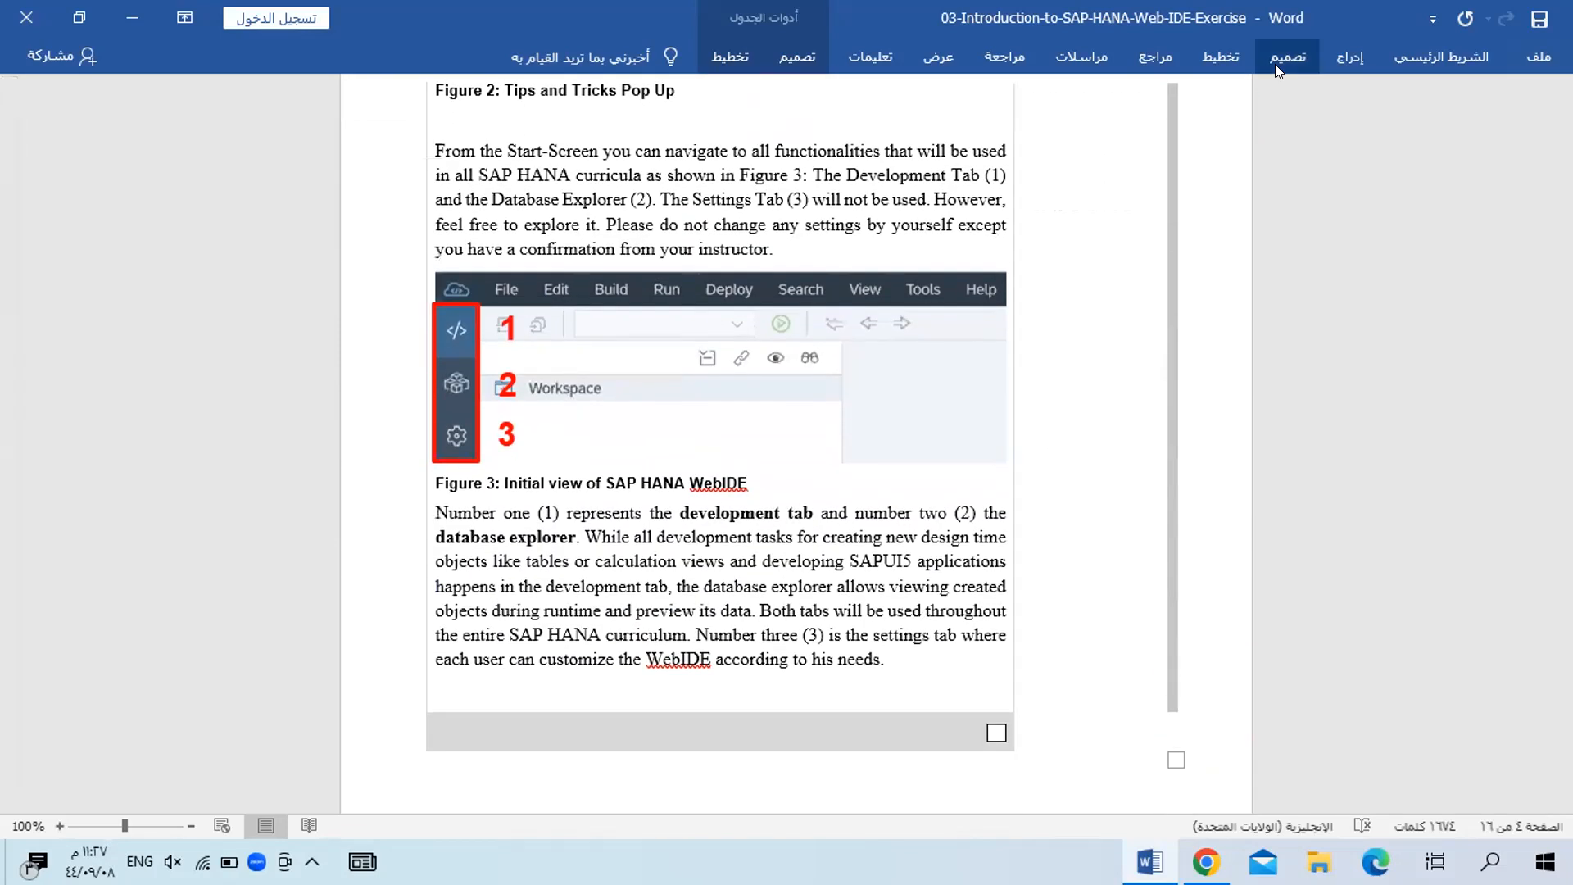
{"action": "scroll", "coordinate": [1272, 74], "scroll_direction": "down", "scroll_amount": 10}
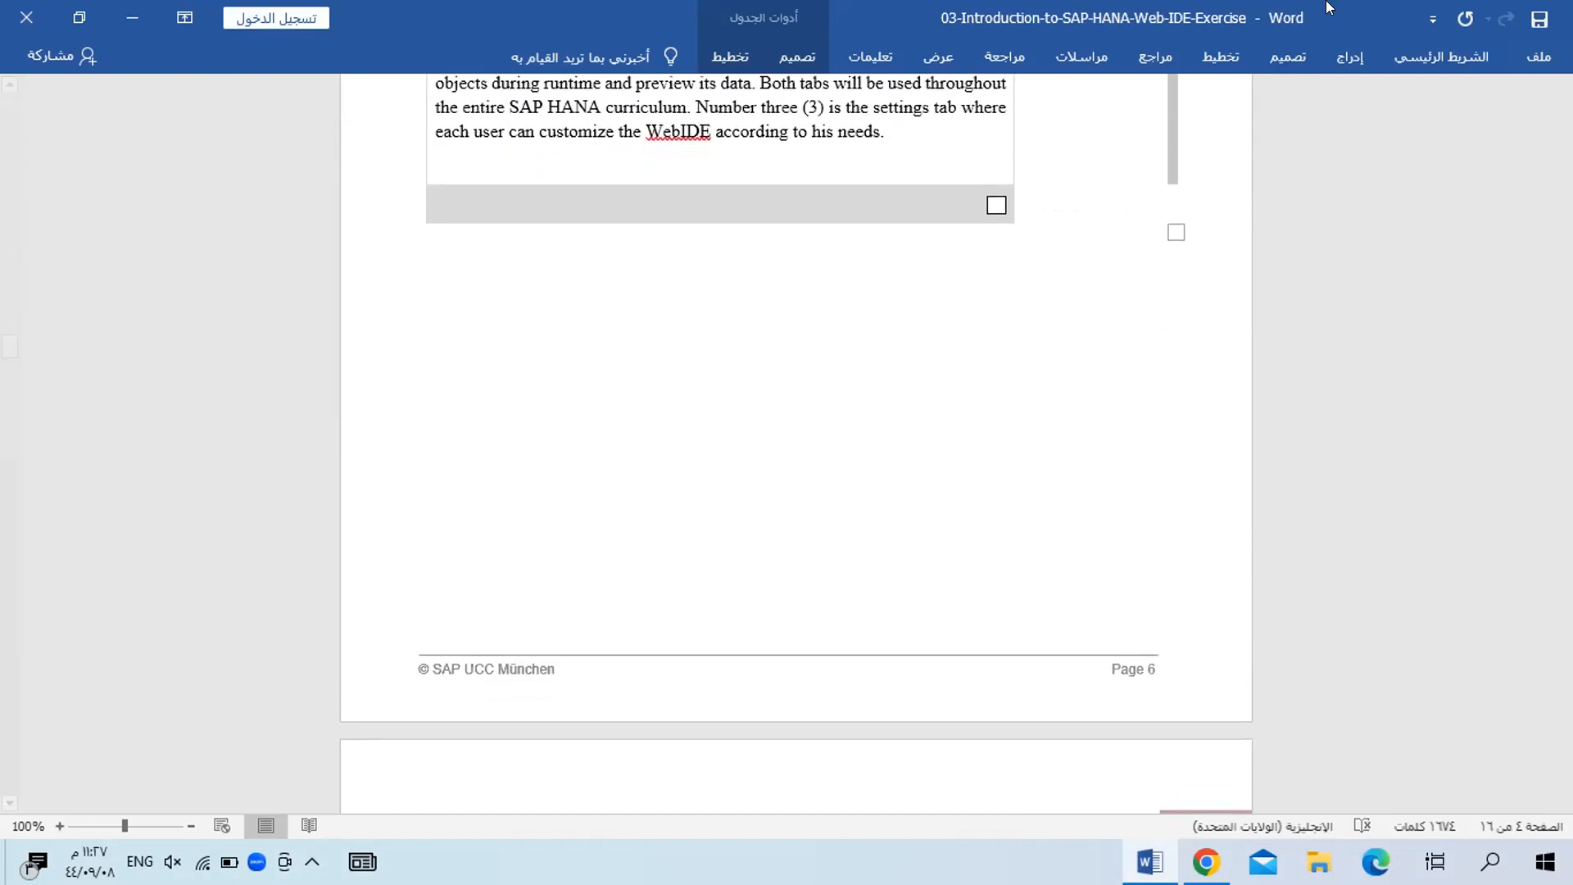
{"action": "scroll", "coordinate": [1019, 622], "scroll_direction": "down", "scroll_amount": 10}
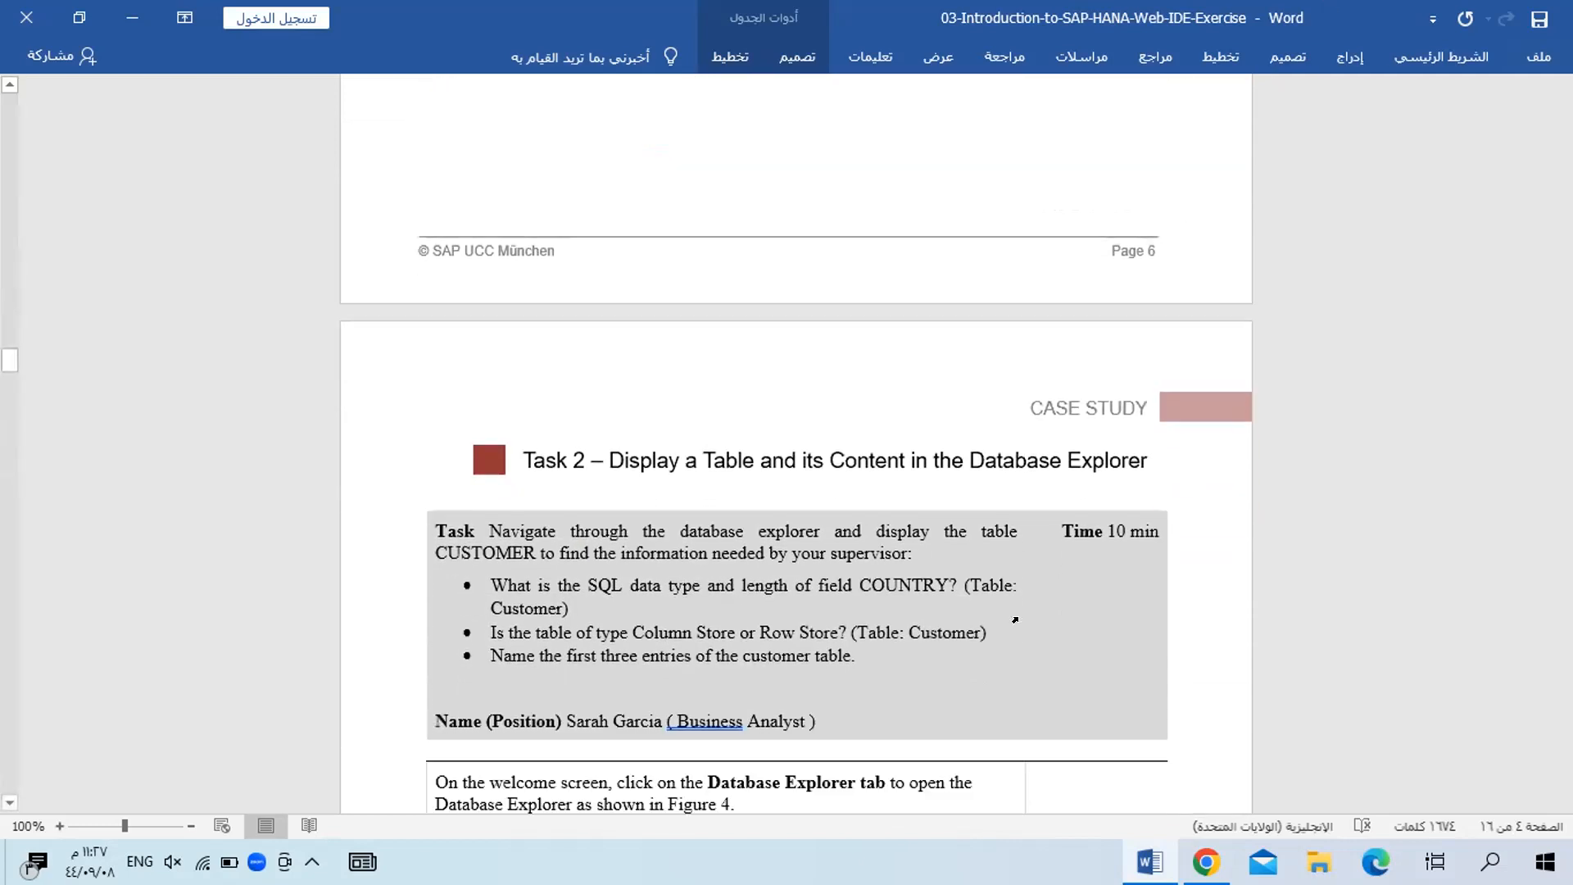
{"action": "scroll", "coordinate": [1015, 620], "scroll_direction": "down", "scroll_amount": 6}
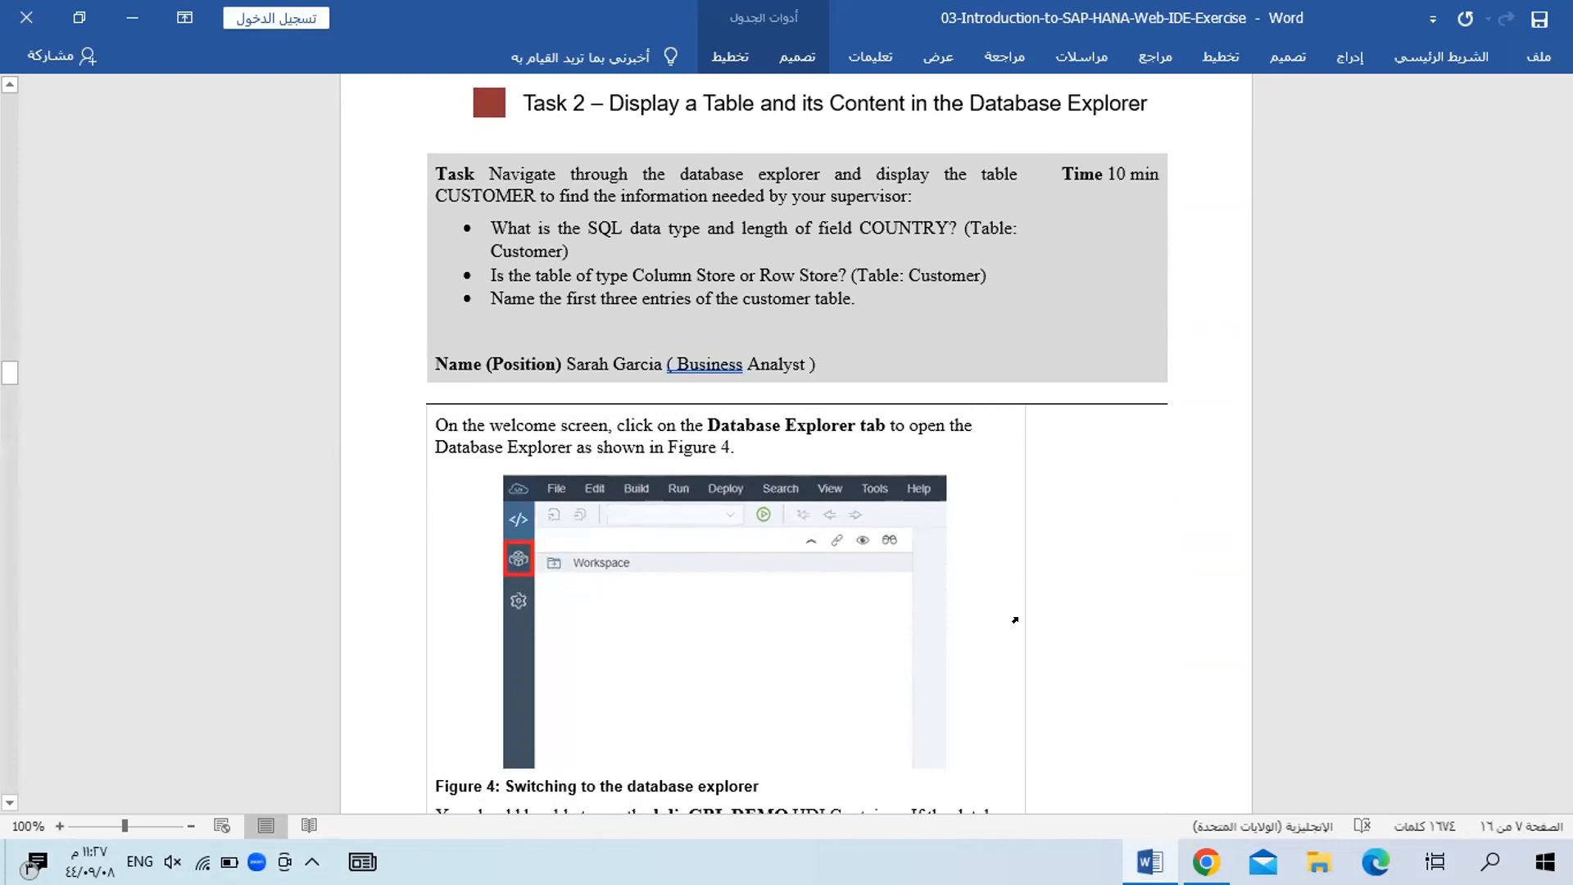
{"action": "scroll", "coordinate": [1014, 620], "scroll_direction": "down", "scroll_amount": 4}
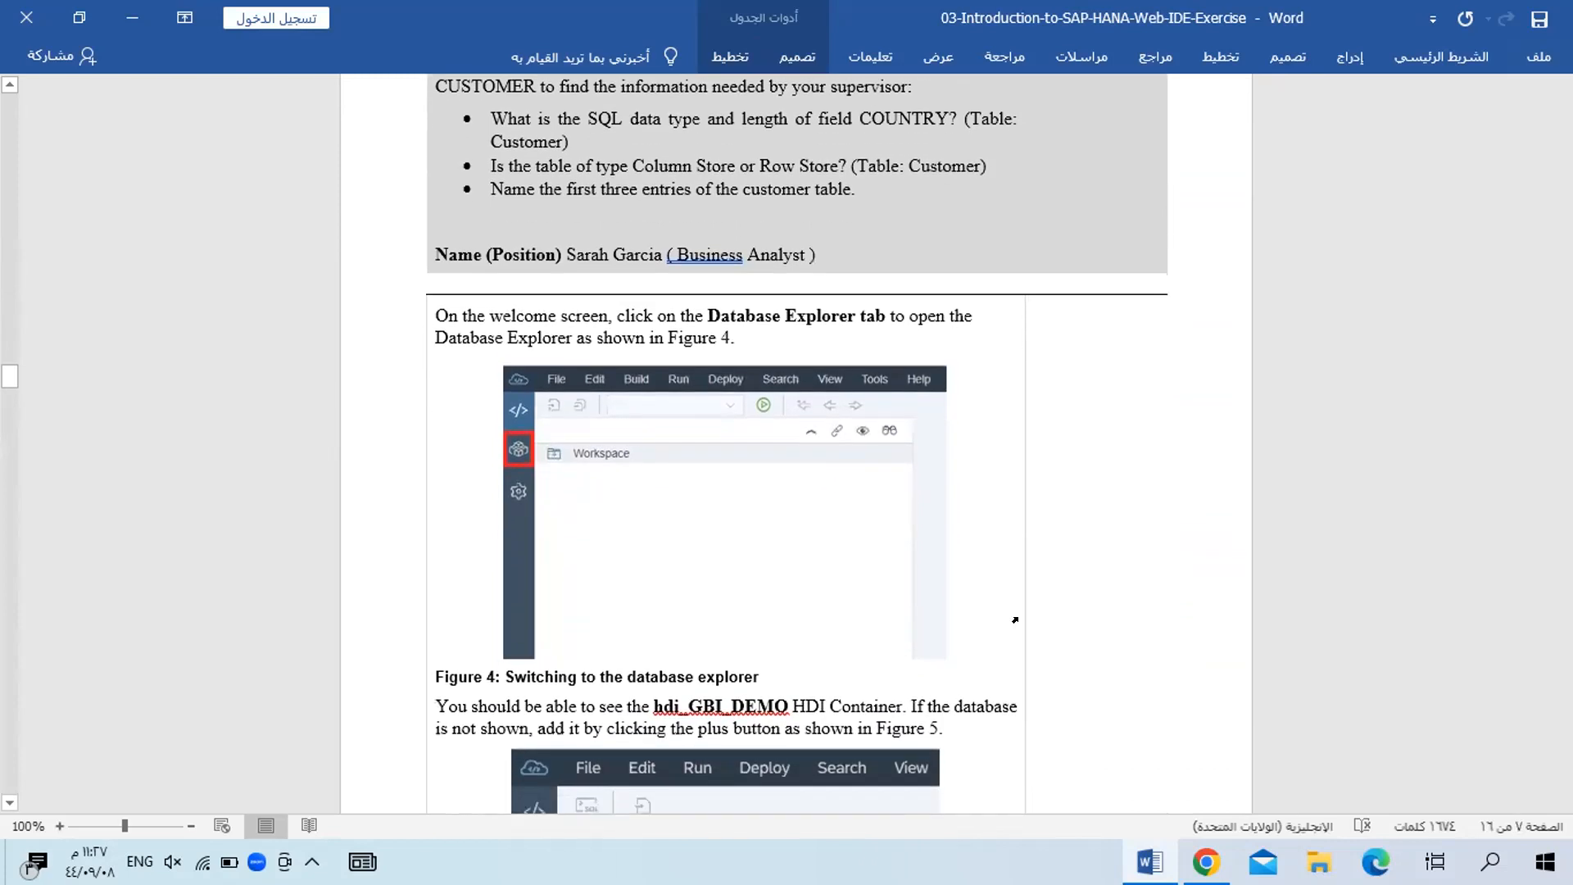
{"action": "scroll", "coordinate": [1014, 620], "scroll_direction": "up", "scroll_amount": 4}
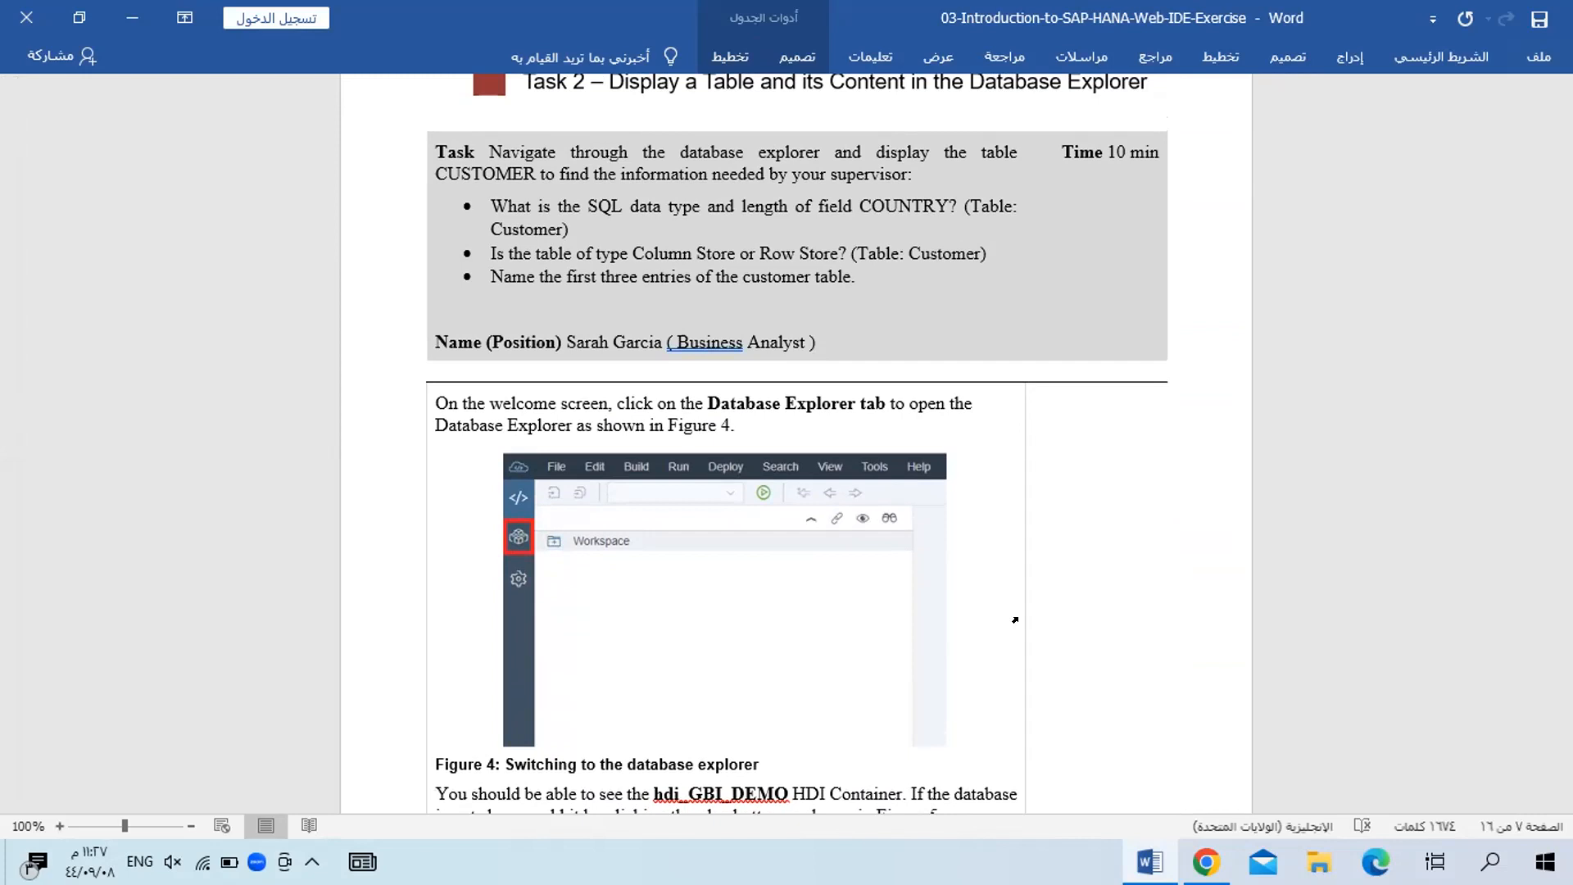
{"action": "key", "text": "super+Right"}
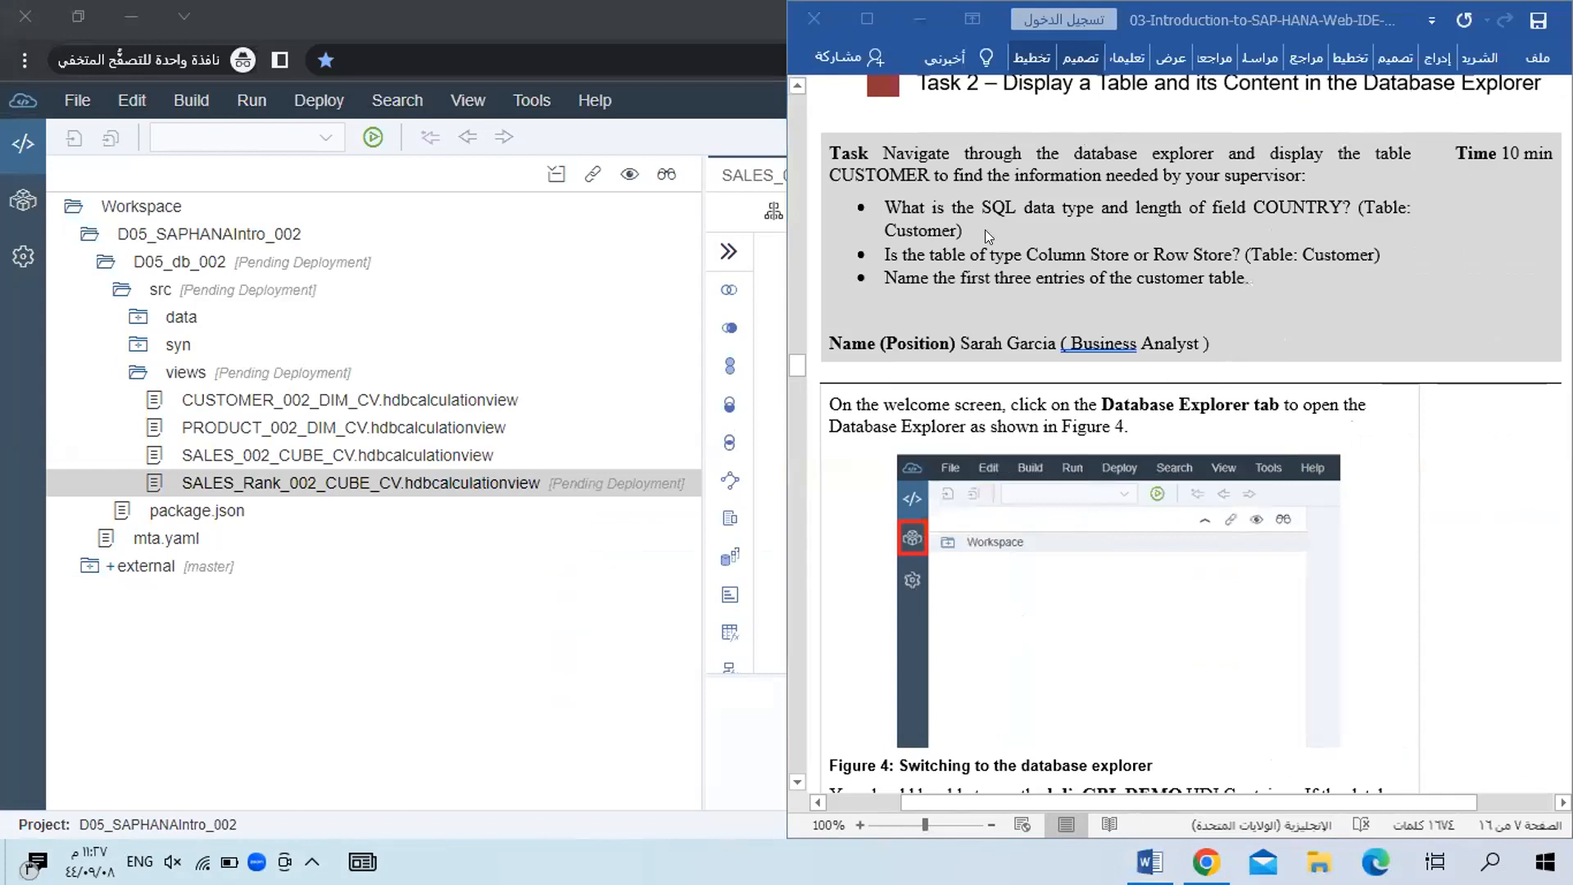
{"action": "left_click", "coordinate": [867, 18]}
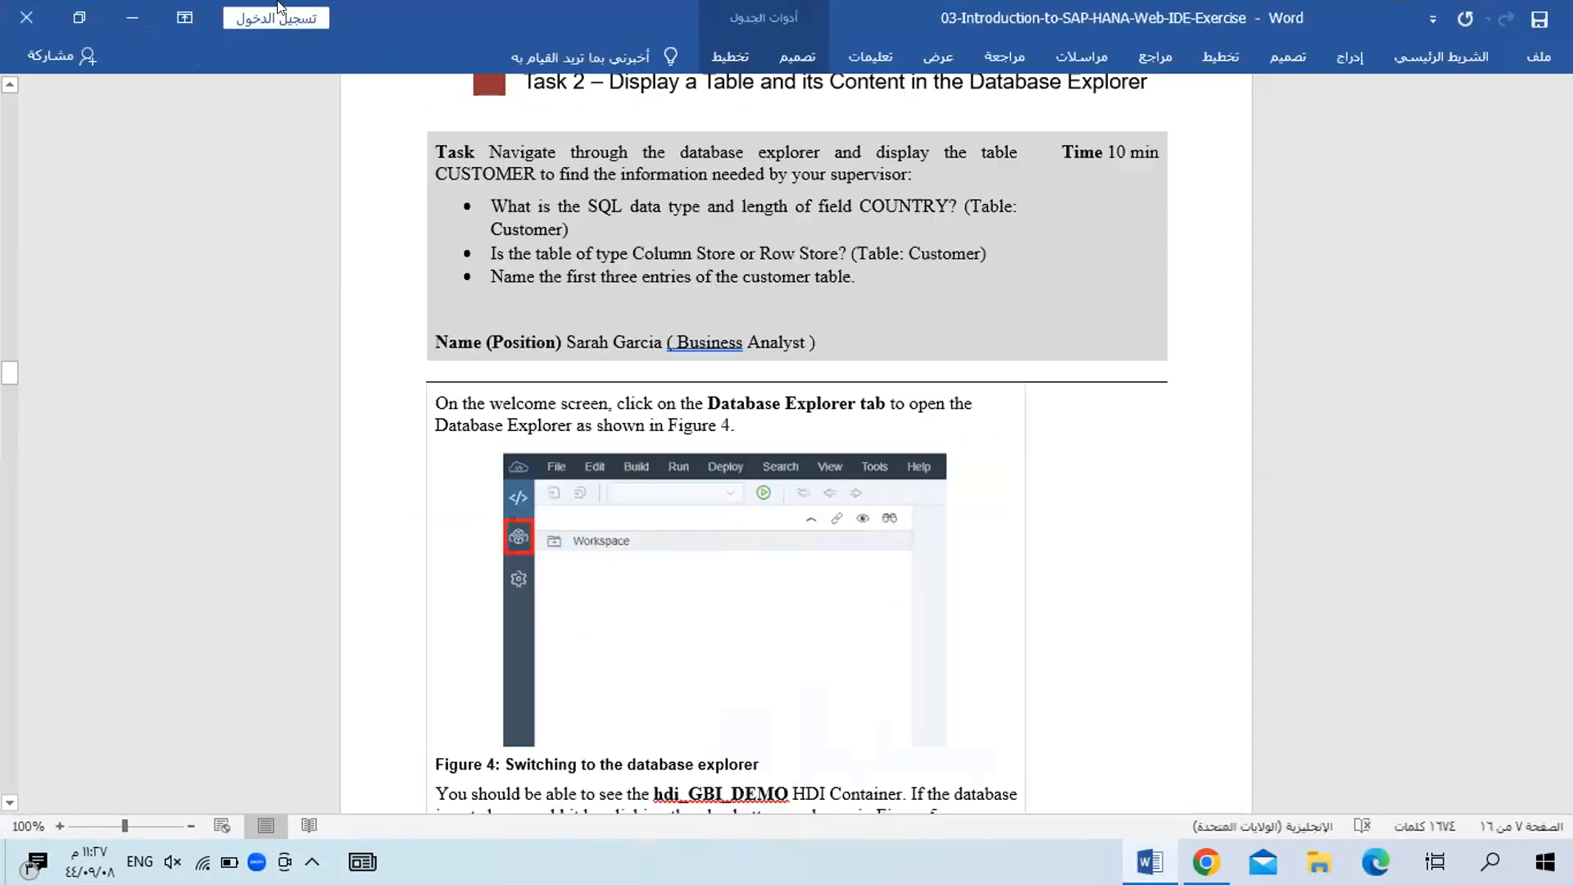
Switch back to the Web IDE's Database Explorer, collapse the D05_SAPHANAIntro_002 database and try to browse the contents of hdi_GBI_DEMO (D05).
{"action": "left_click", "coordinate": [138, 7]}
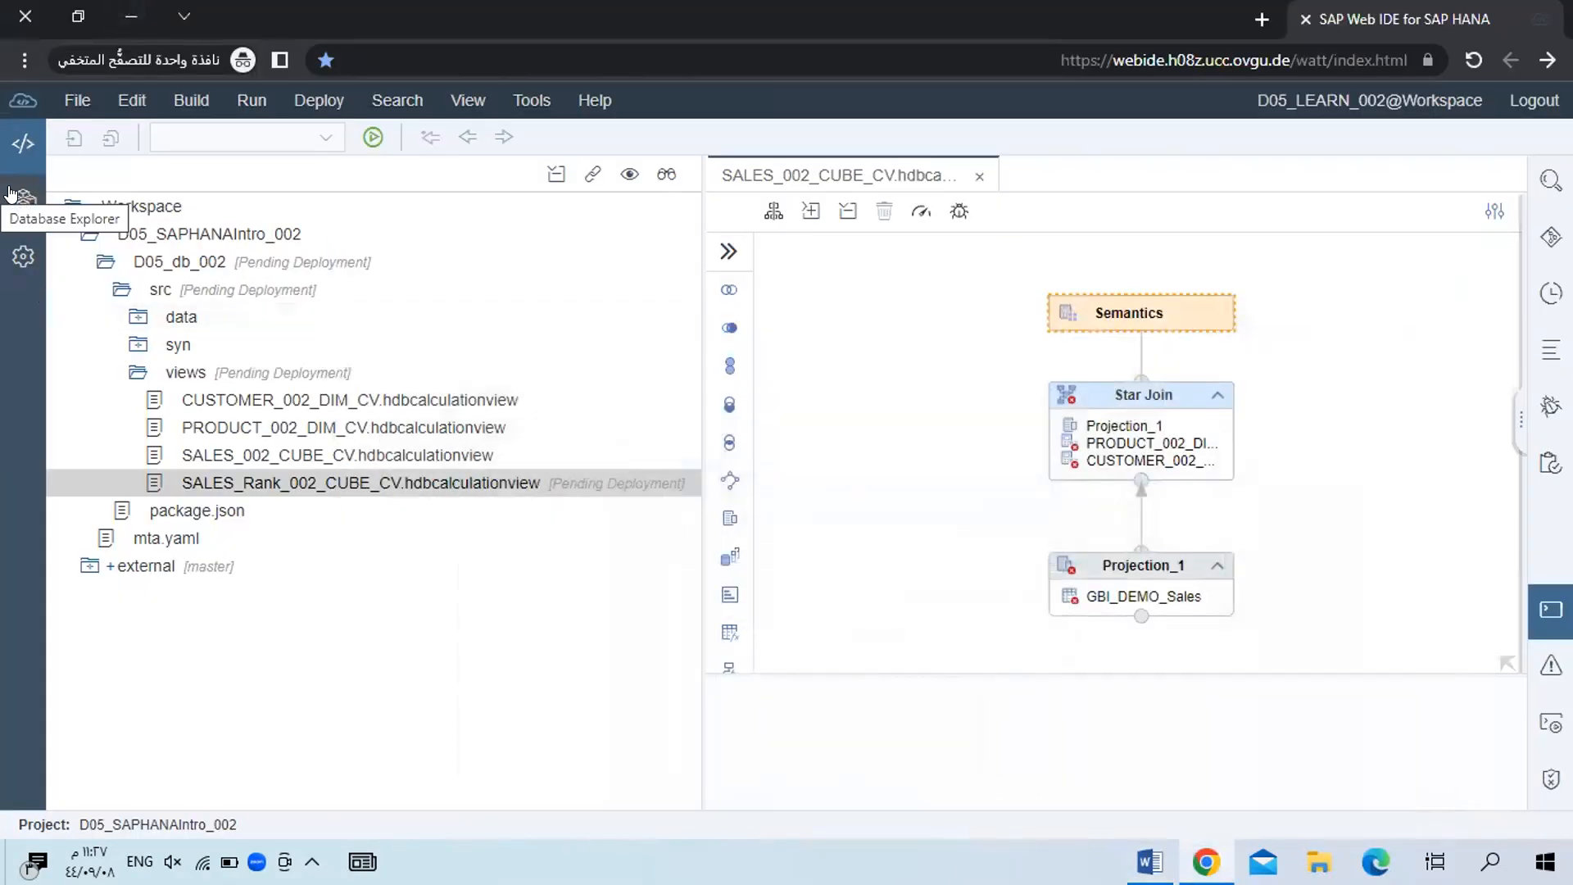
{"action": "left_click", "coordinate": [23, 199]}
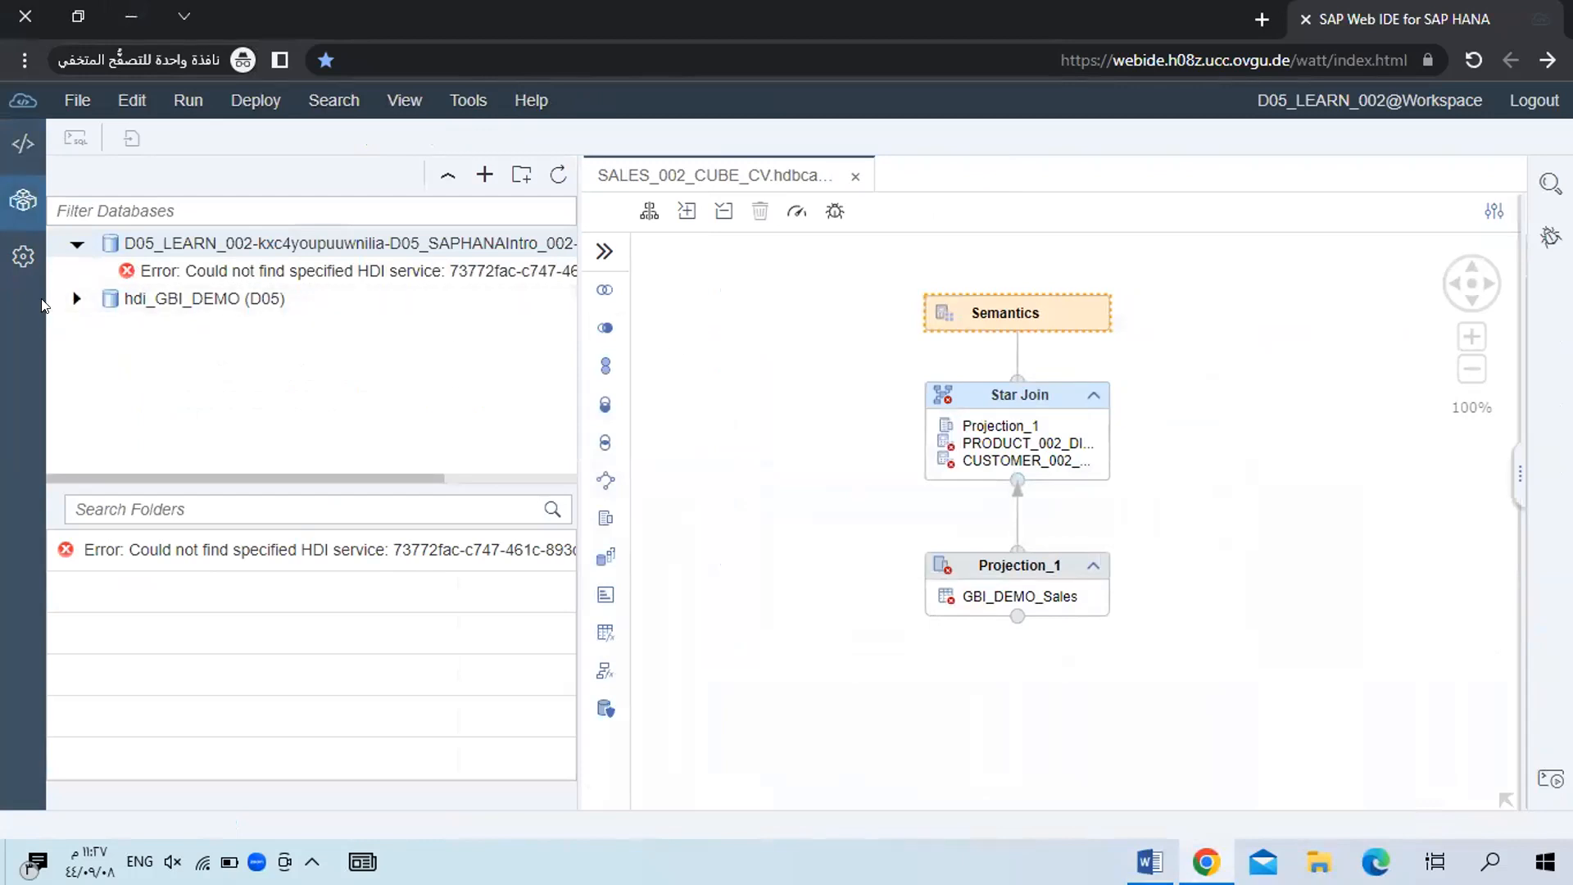
{"action": "left_click", "coordinate": [66, 245]}
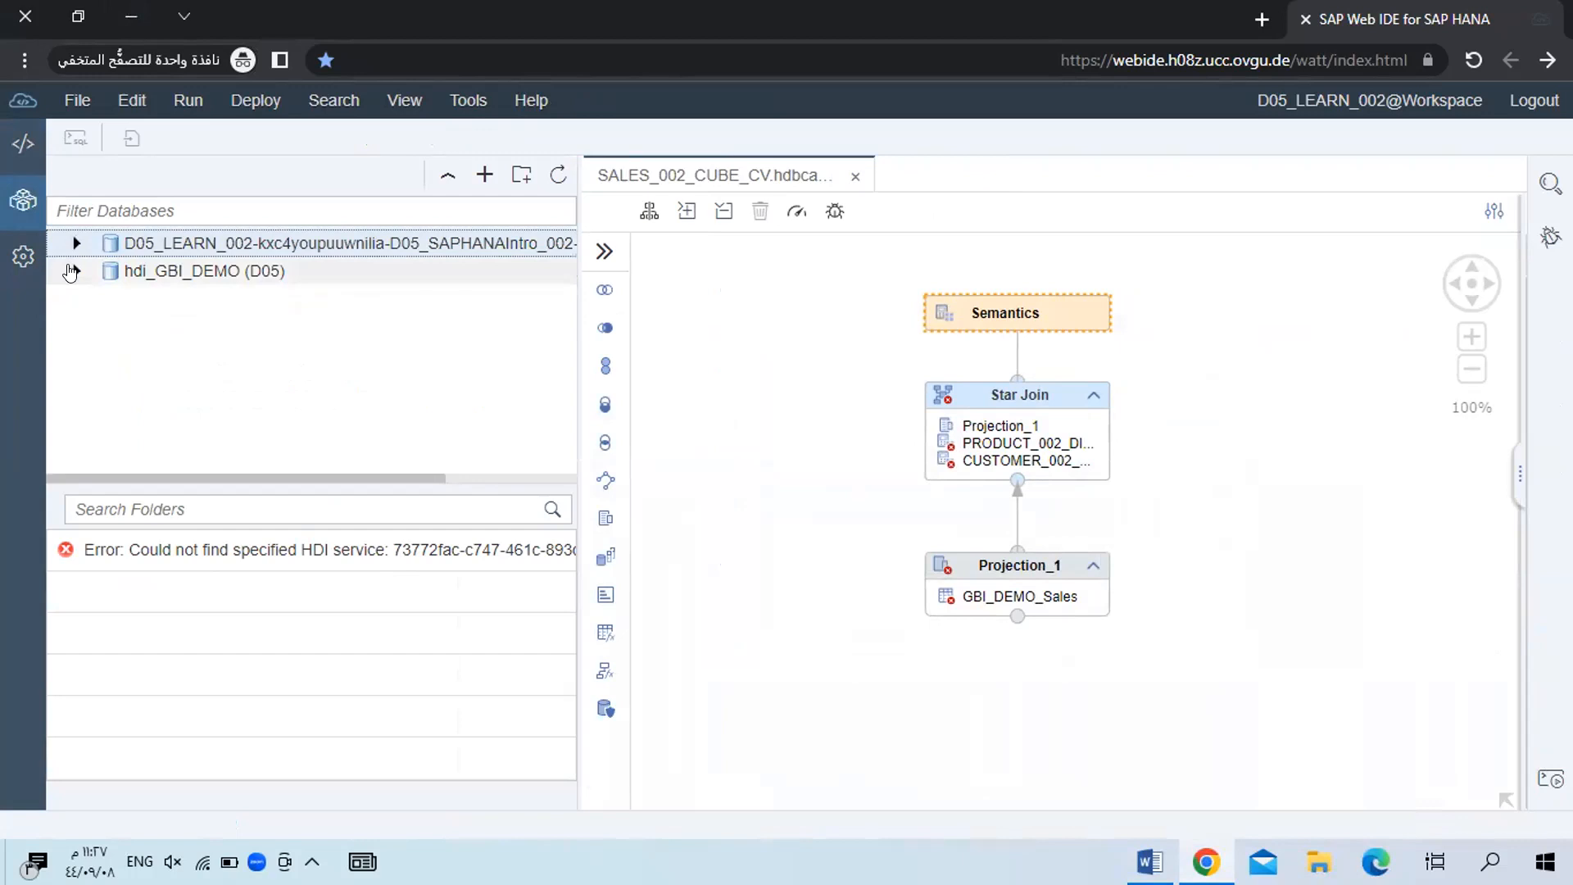
{"action": "left_click", "coordinate": [71, 271]}
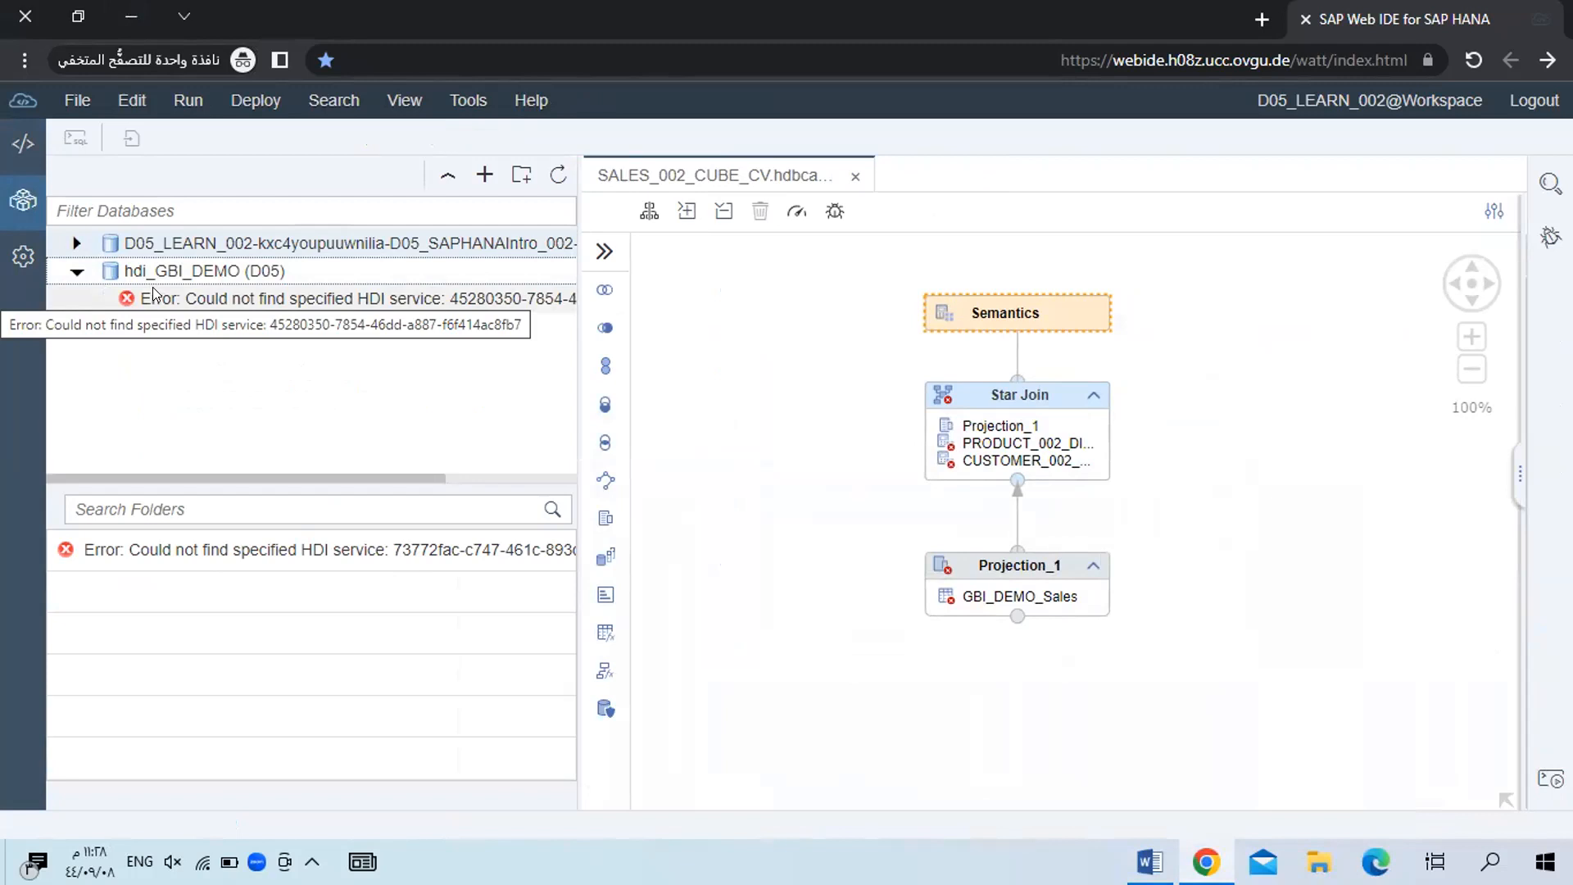
{"action": "left_click", "coordinate": [77, 271]}
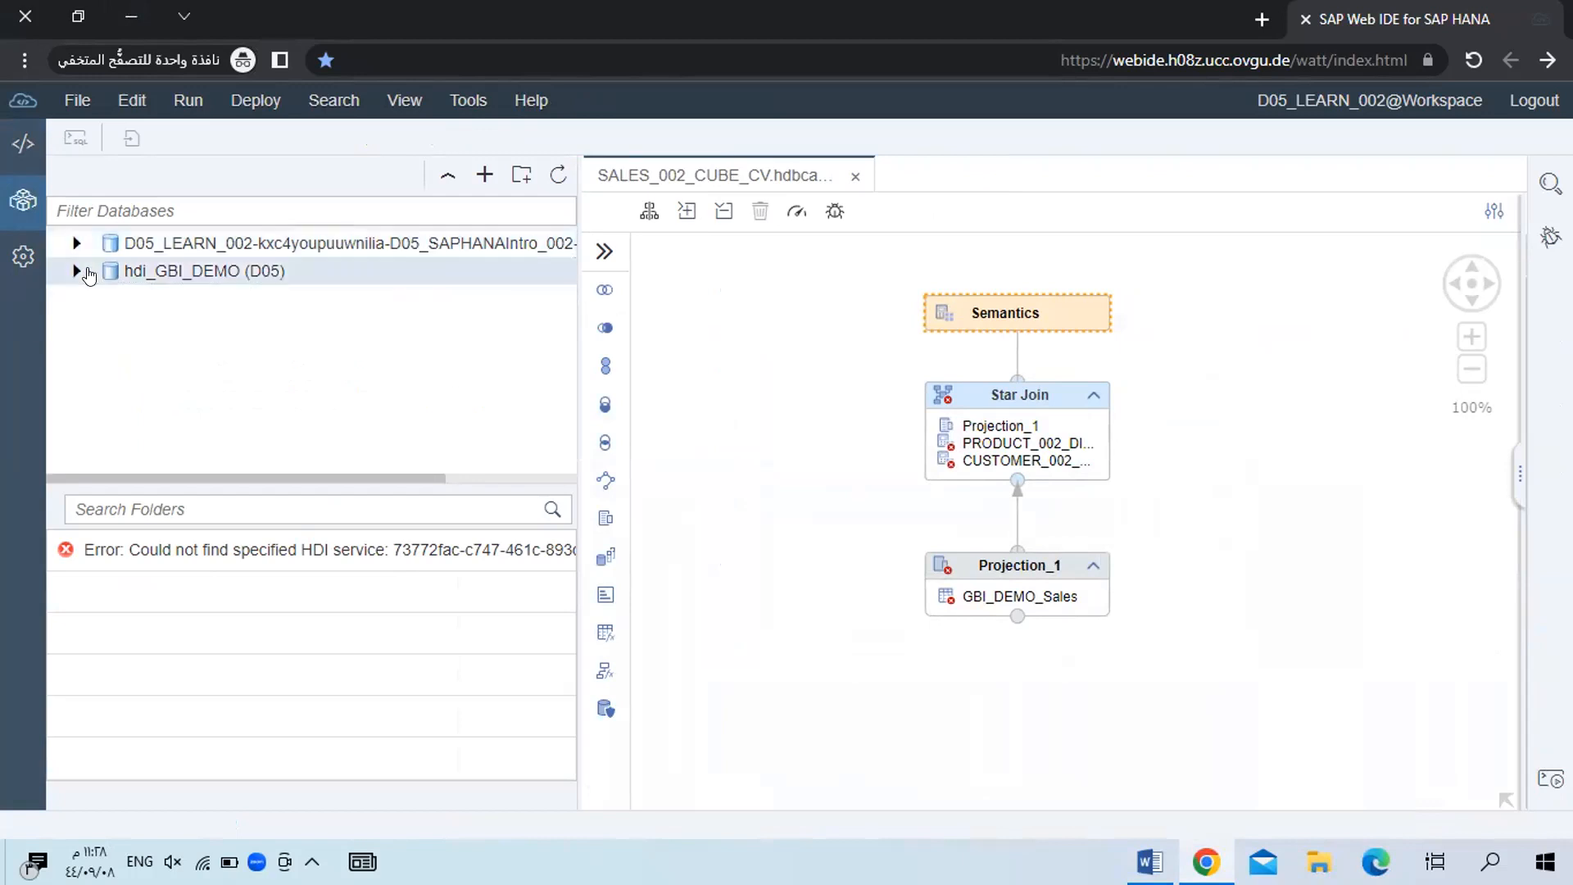
Remove the hdi_GBI_DEMO (D05) and D05_SAPHANAIntro_002 databases from the Database Explorer and close the SALES_002_CUBE_CV editor.
{"action": "right_click", "coordinate": [92, 273]}
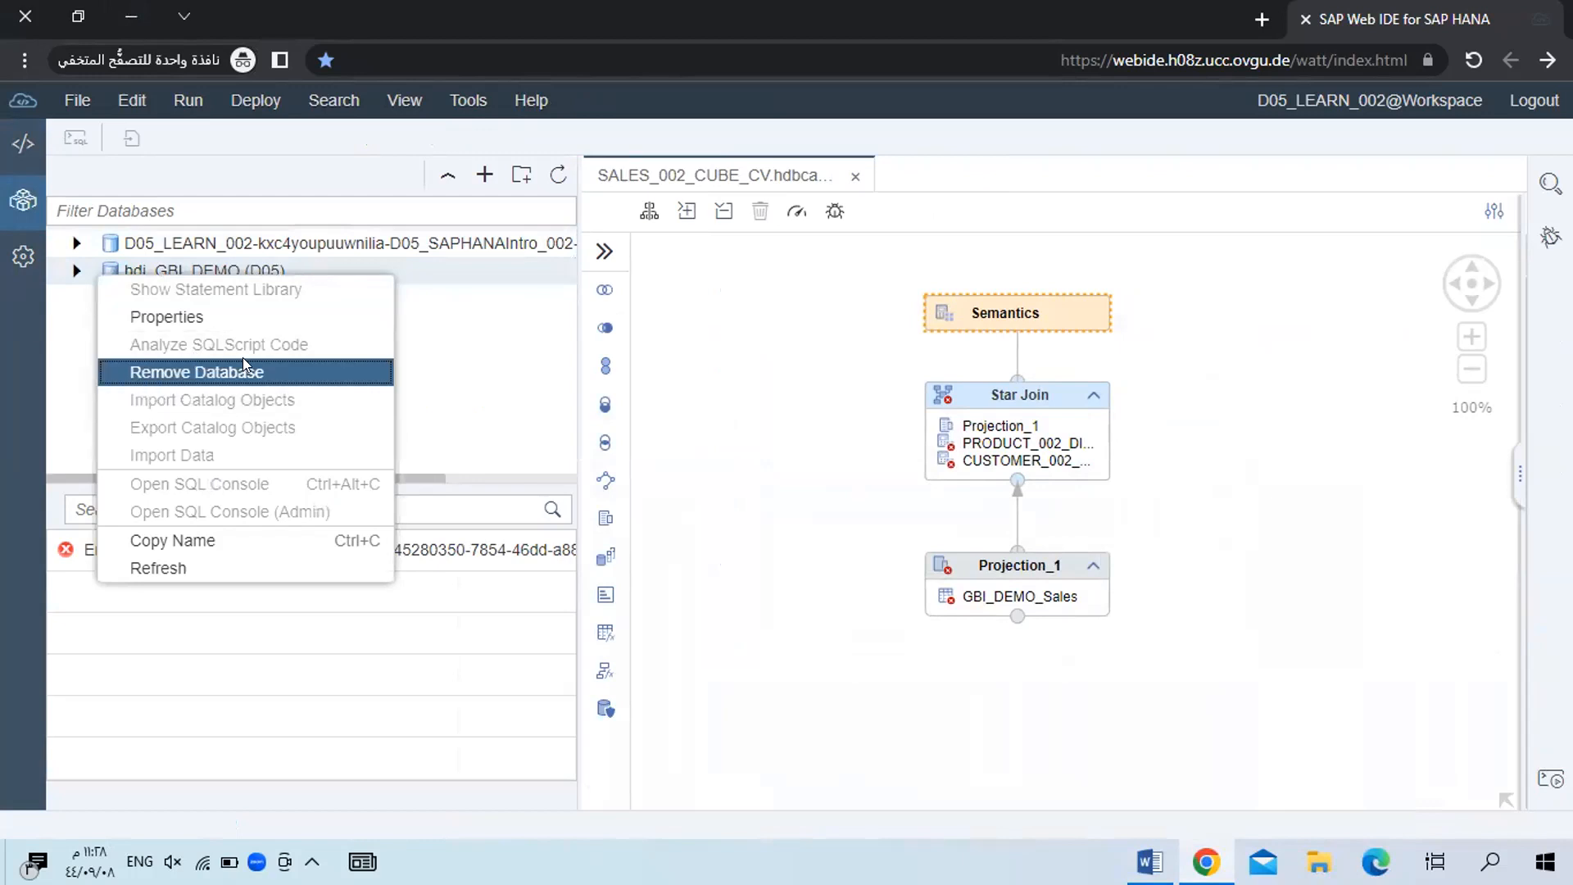
{"action": "left_click", "coordinate": [242, 370]}
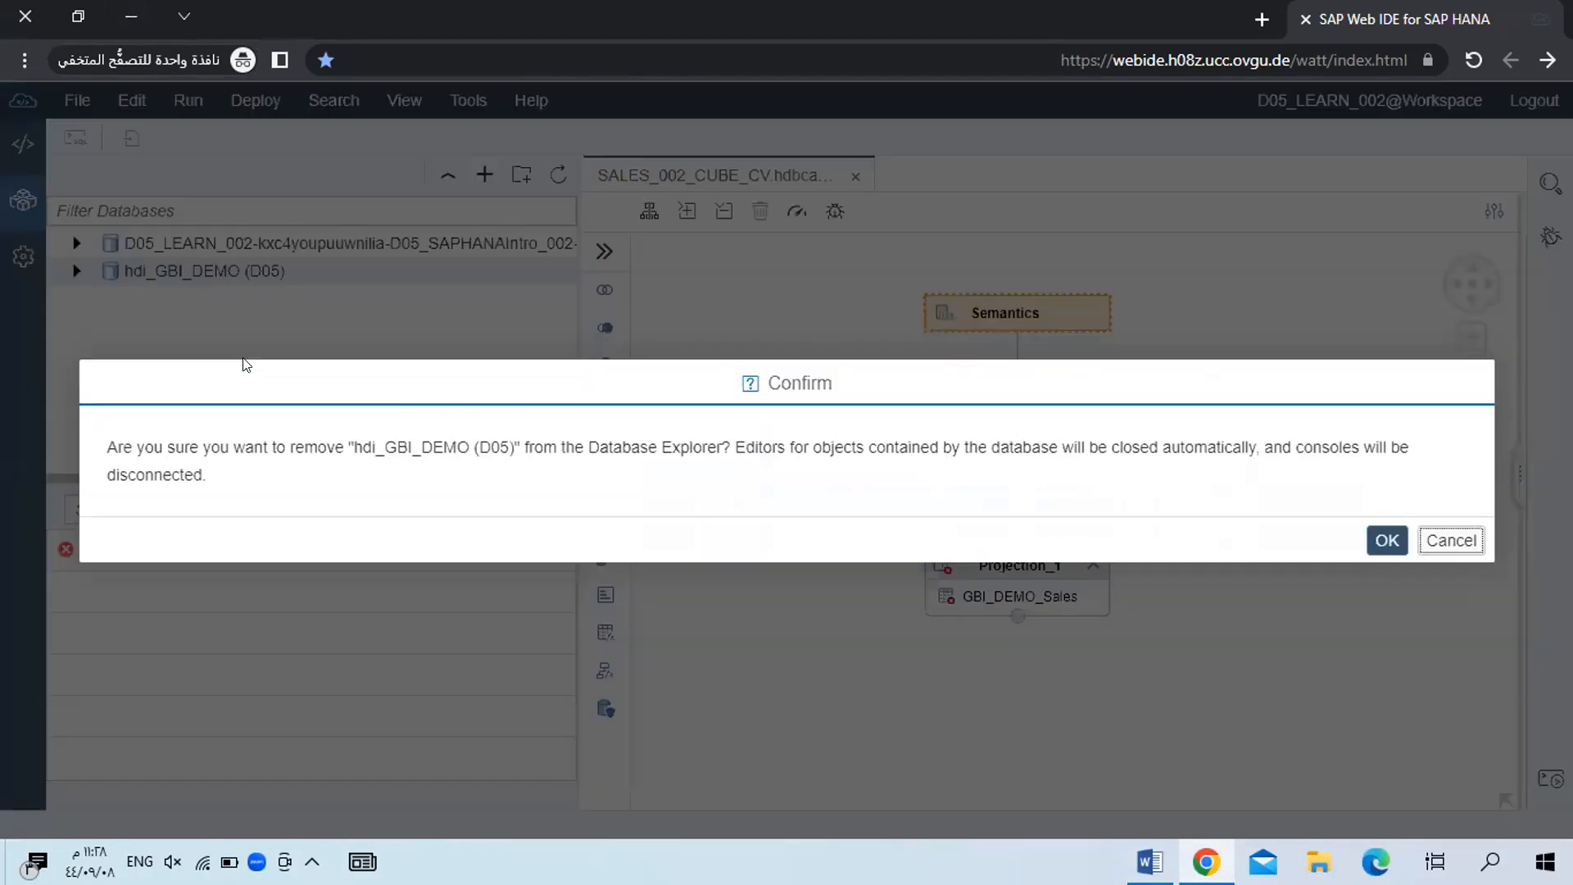
{"action": "left_click", "coordinate": [1381, 541]}
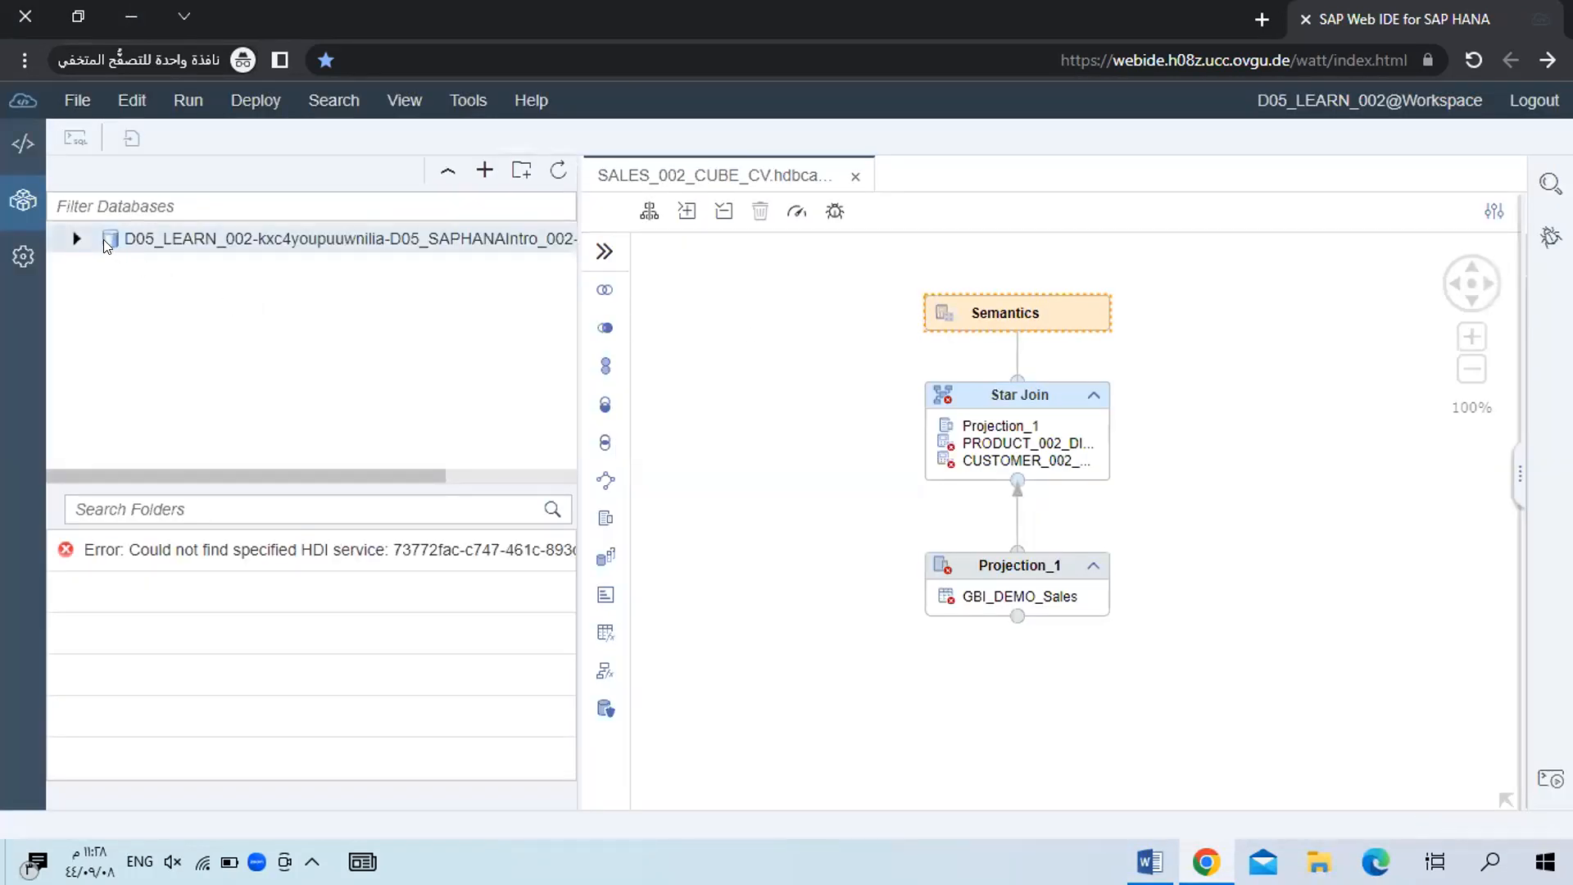
{"action": "right_click", "coordinate": [400, 244]}
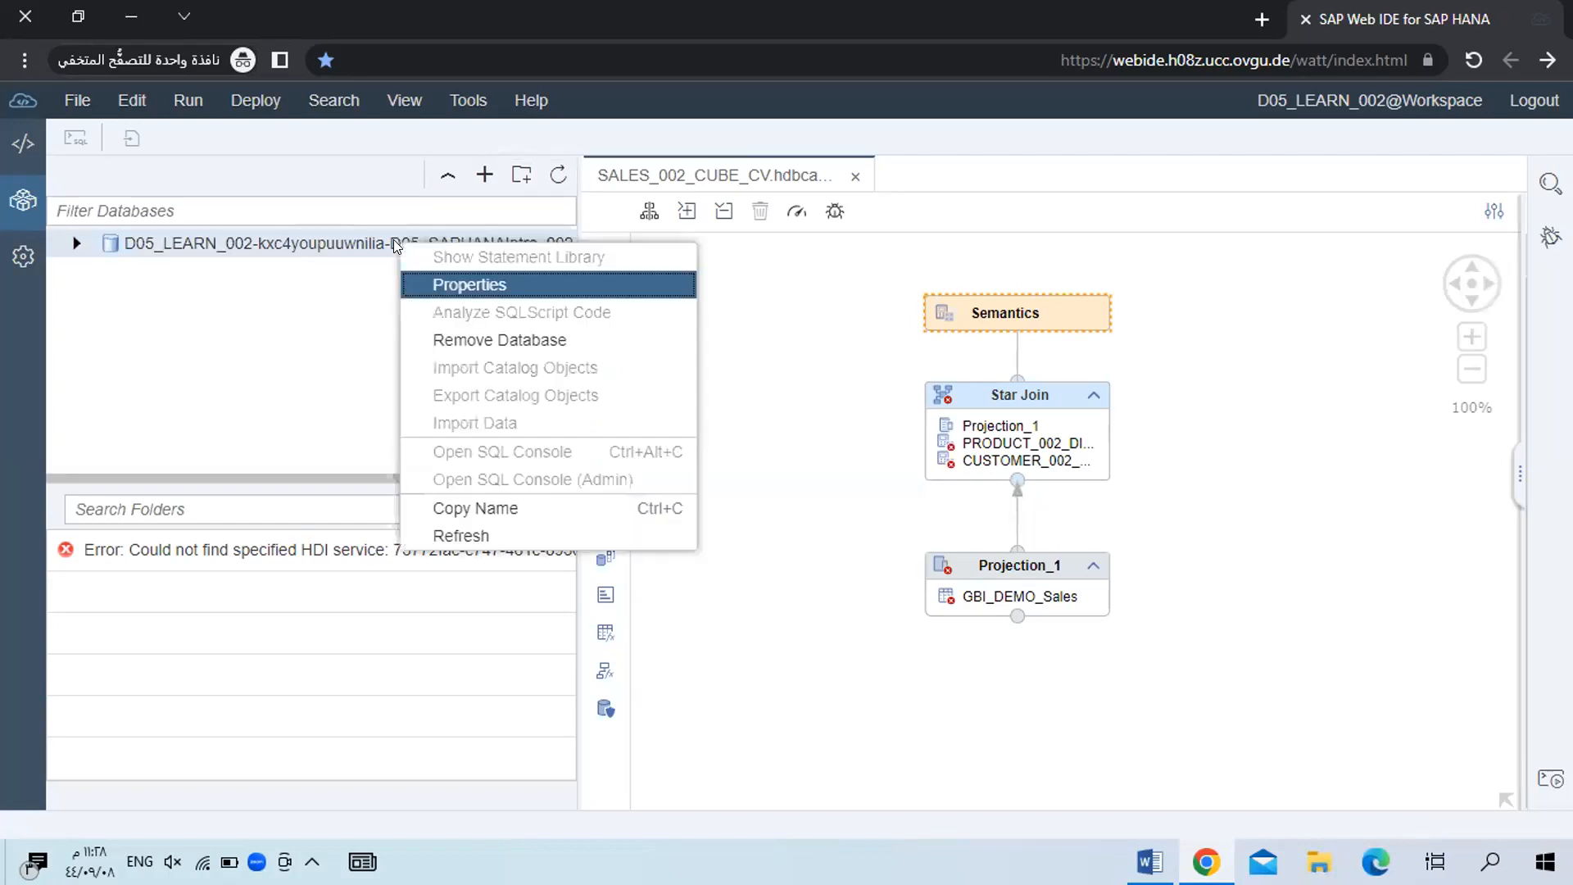
{"action": "left_click", "coordinate": [442, 334]}
{"action": "left_click", "coordinate": [1385, 540]}
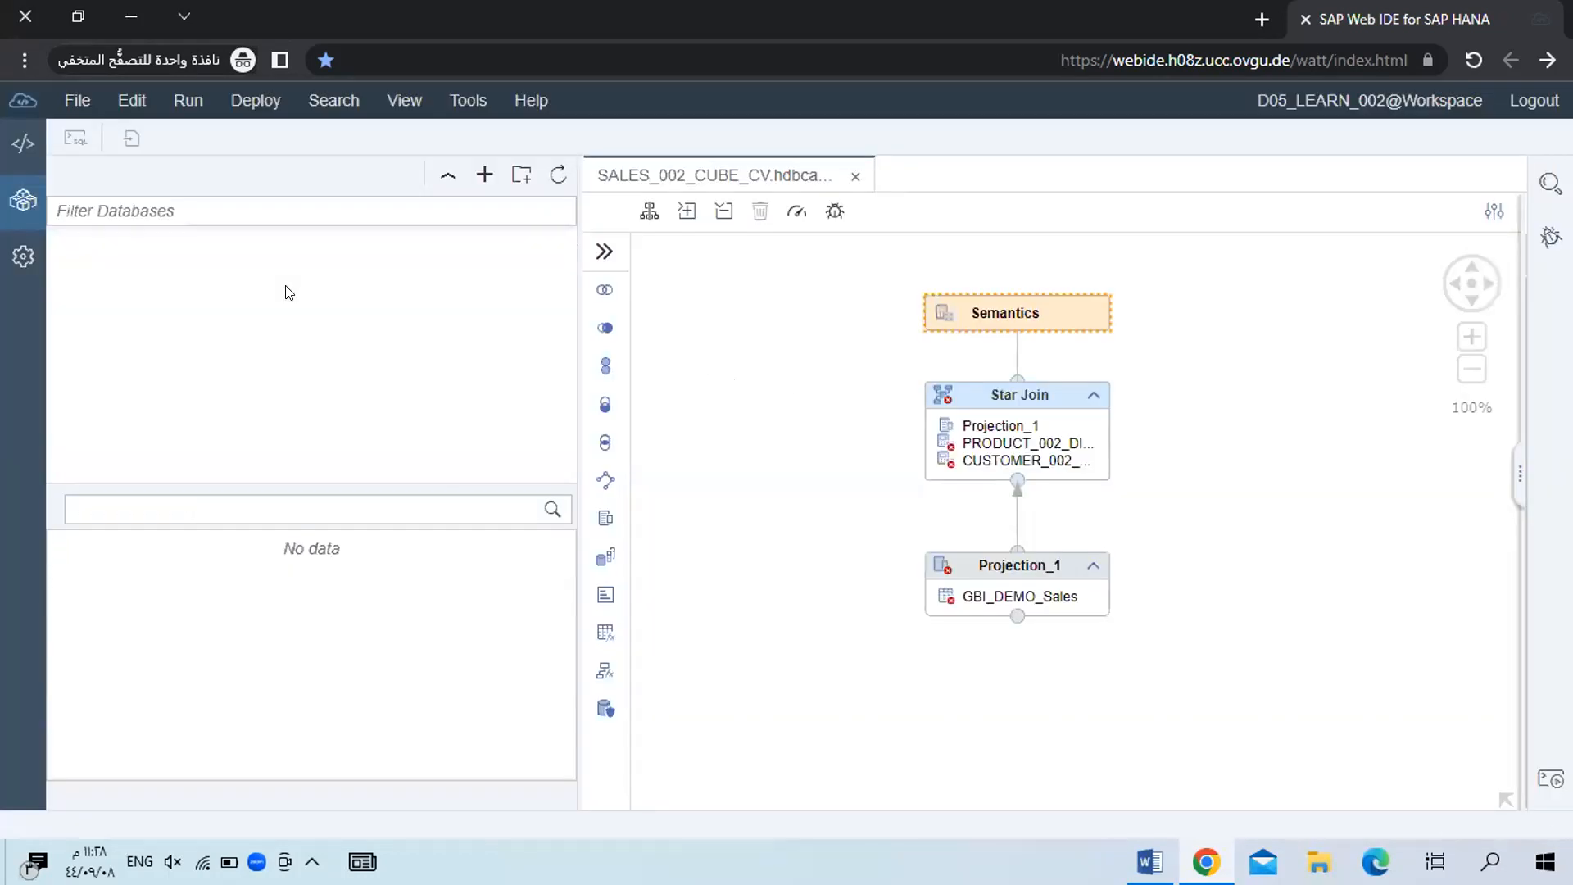
{"action": "left_click", "coordinate": [854, 176]}
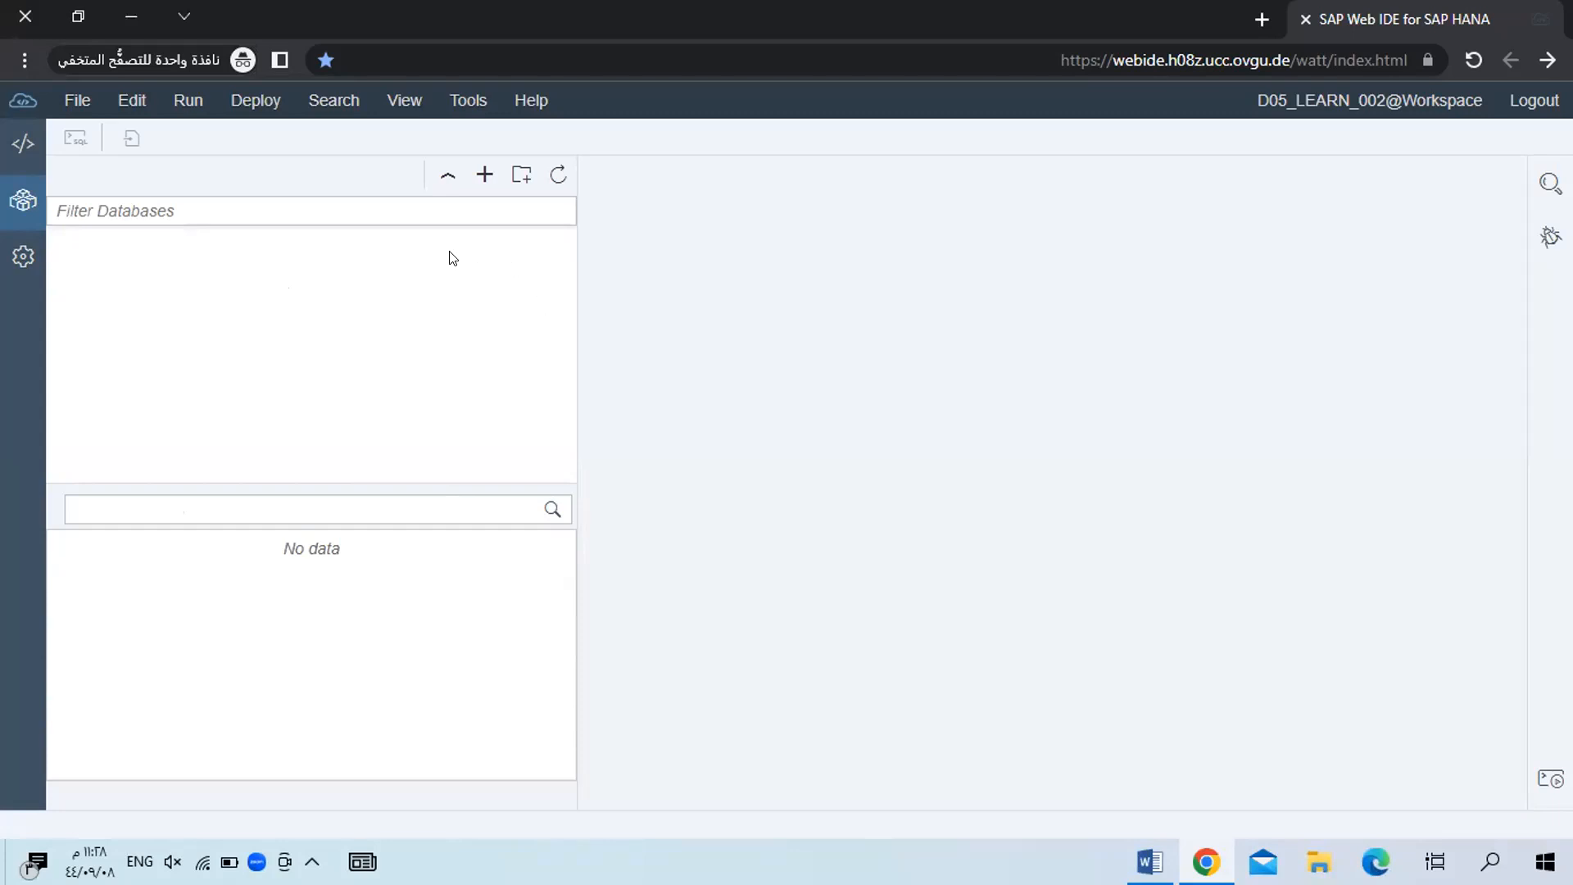
{"action": "left_click", "coordinate": [481, 177]}
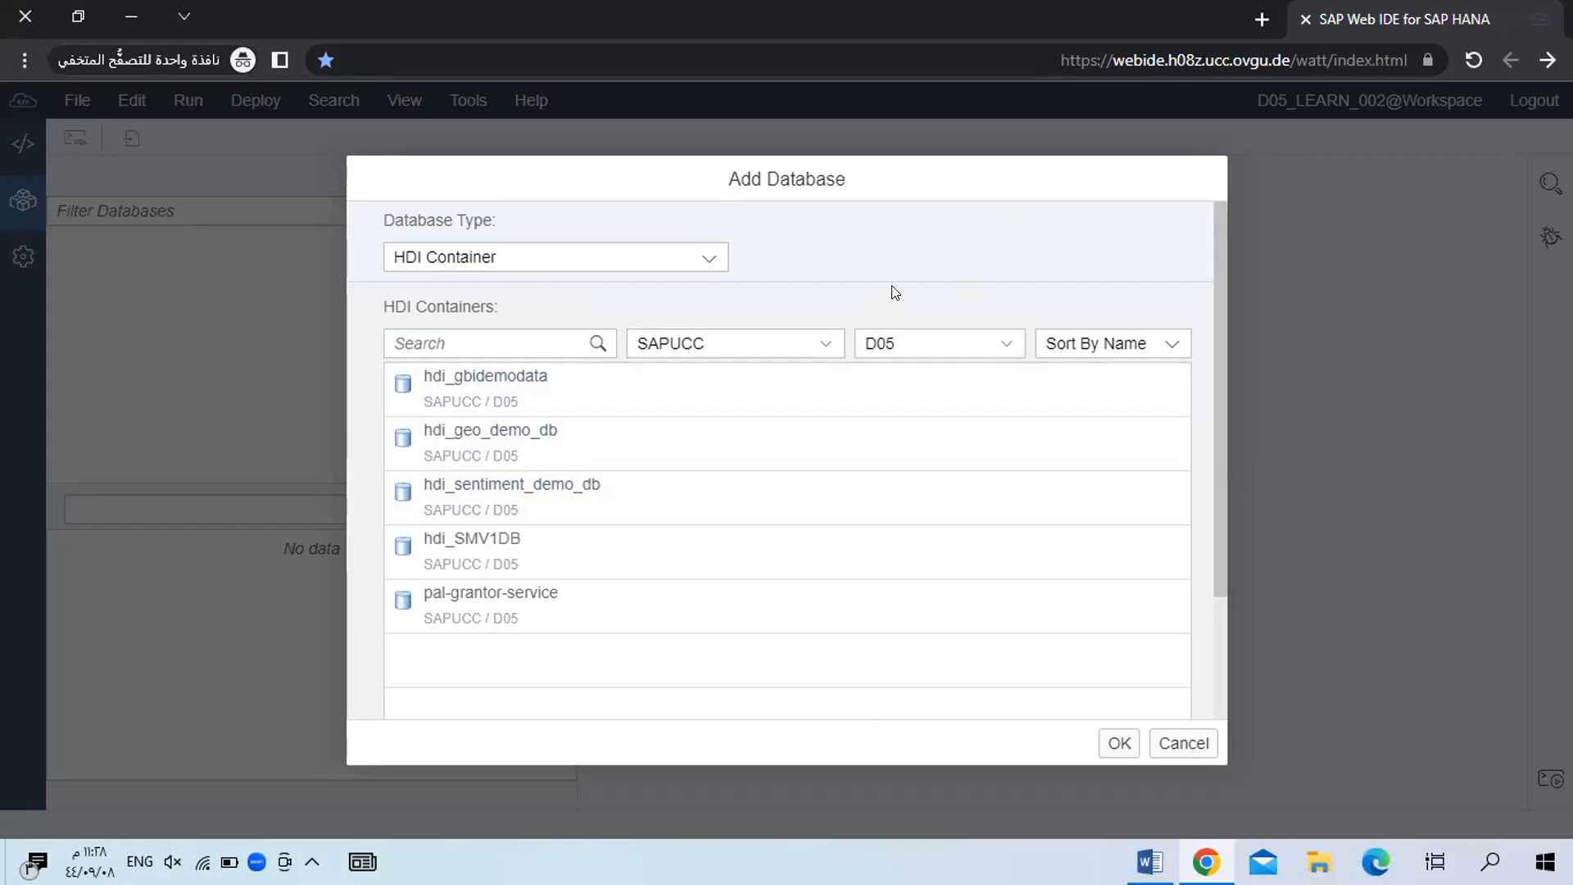
{"action": "left_click", "coordinate": [467, 258]}
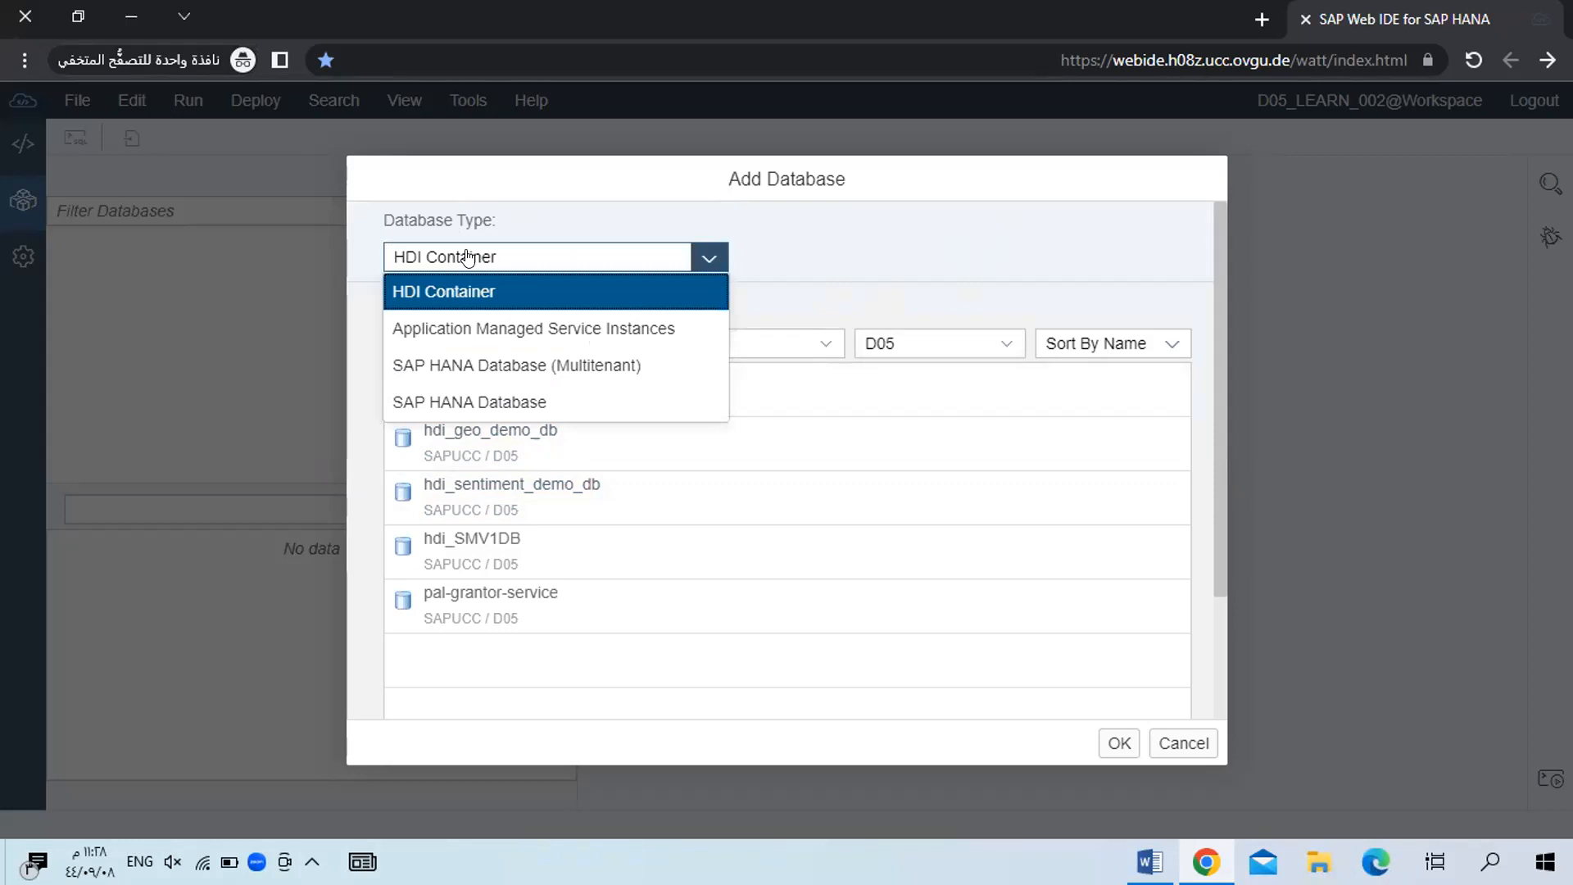
{"action": "left_click", "coordinate": [455, 360]}
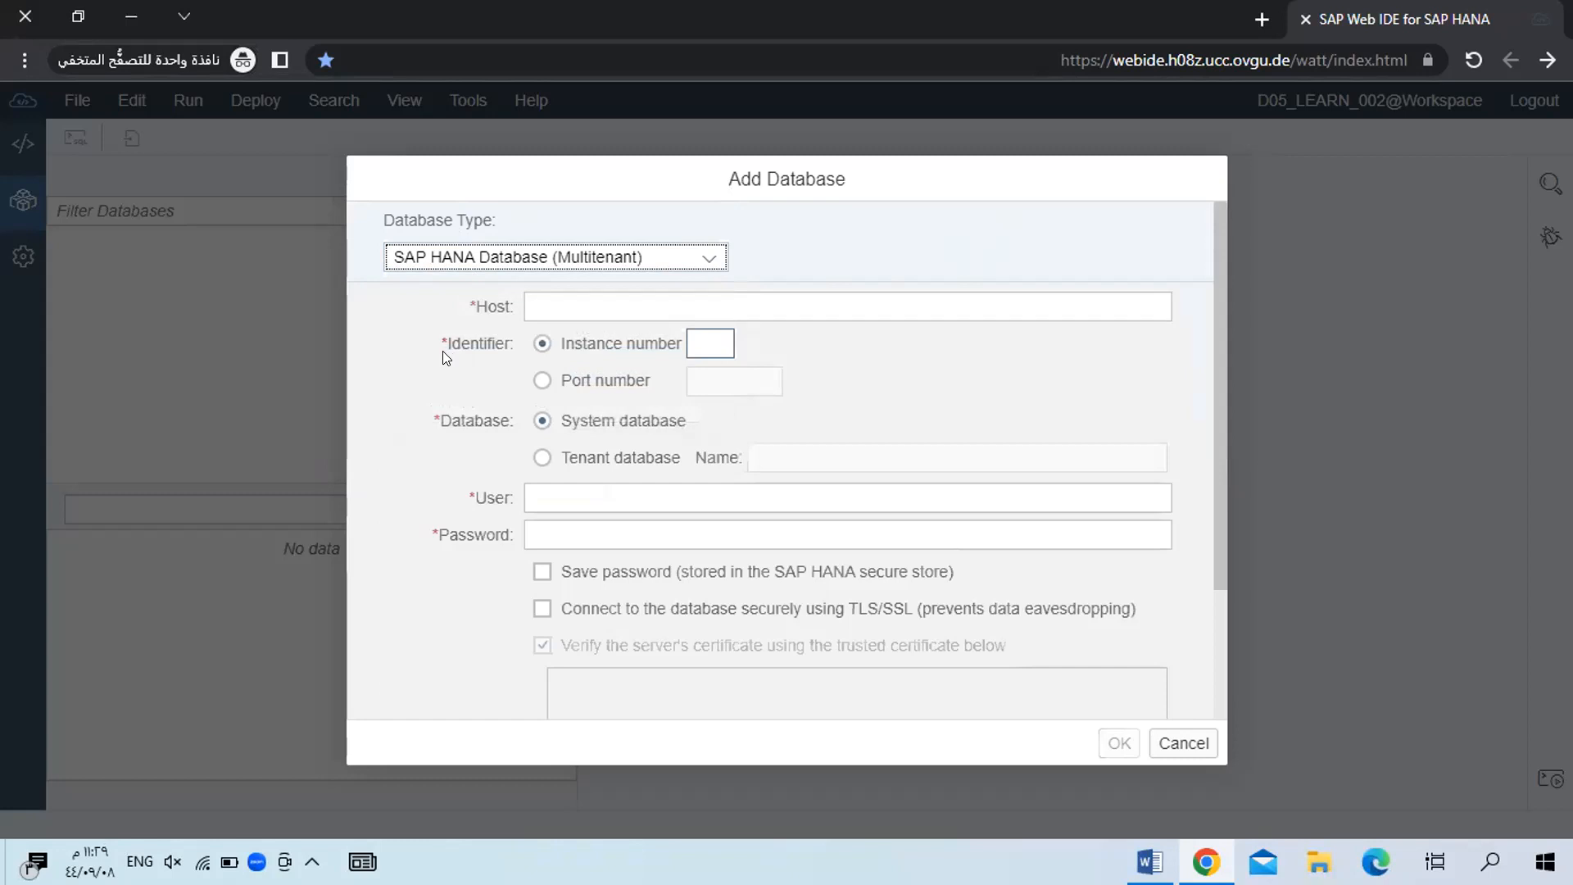
{"action": "left_click", "coordinate": [550, 267]}
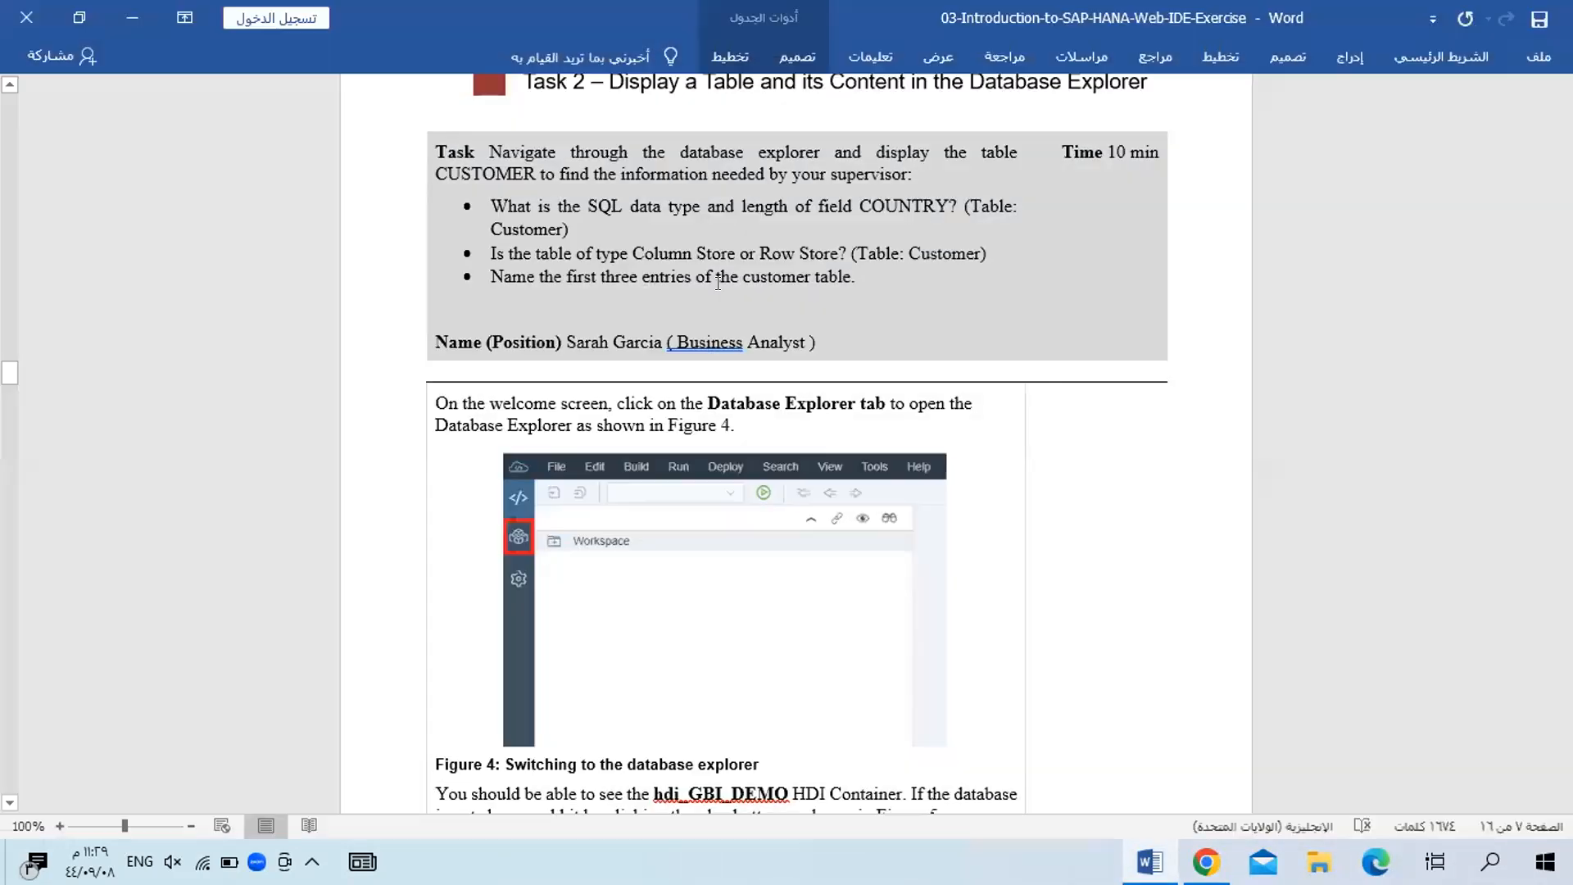
Read the Task 2 instructions in the Word exercise document on adding the HDI container in the Database Explorer.
{"action": "scroll", "coordinate": [590, 370], "scroll_direction": "down", "scroll_amount": 3}
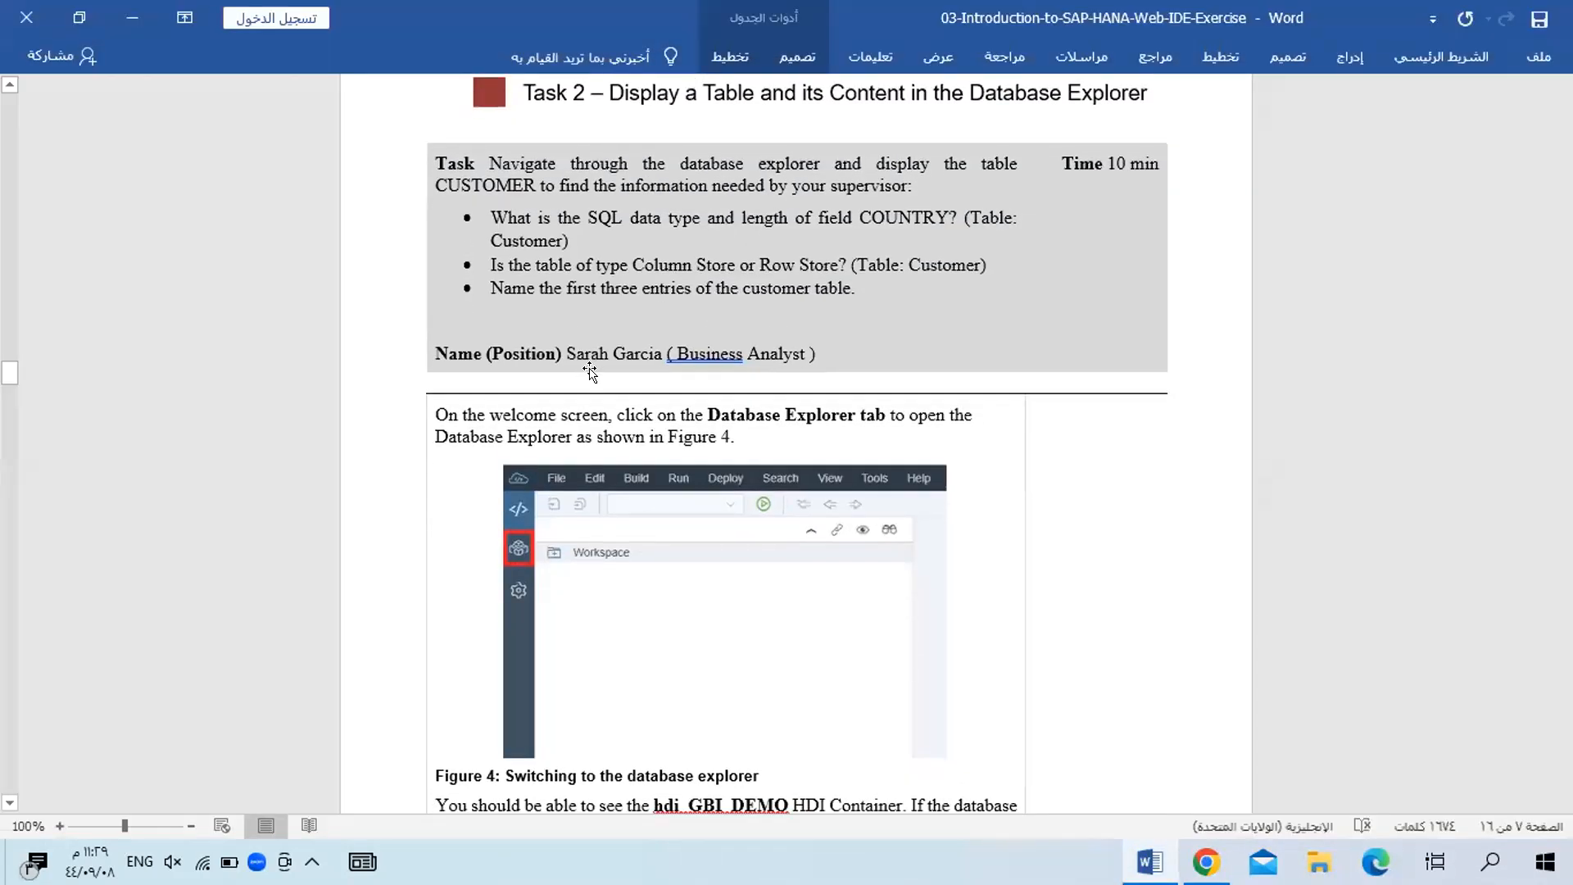
{"action": "scroll", "coordinate": [590, 371], "scroll_direction": "down", "scroll_amount": 5}
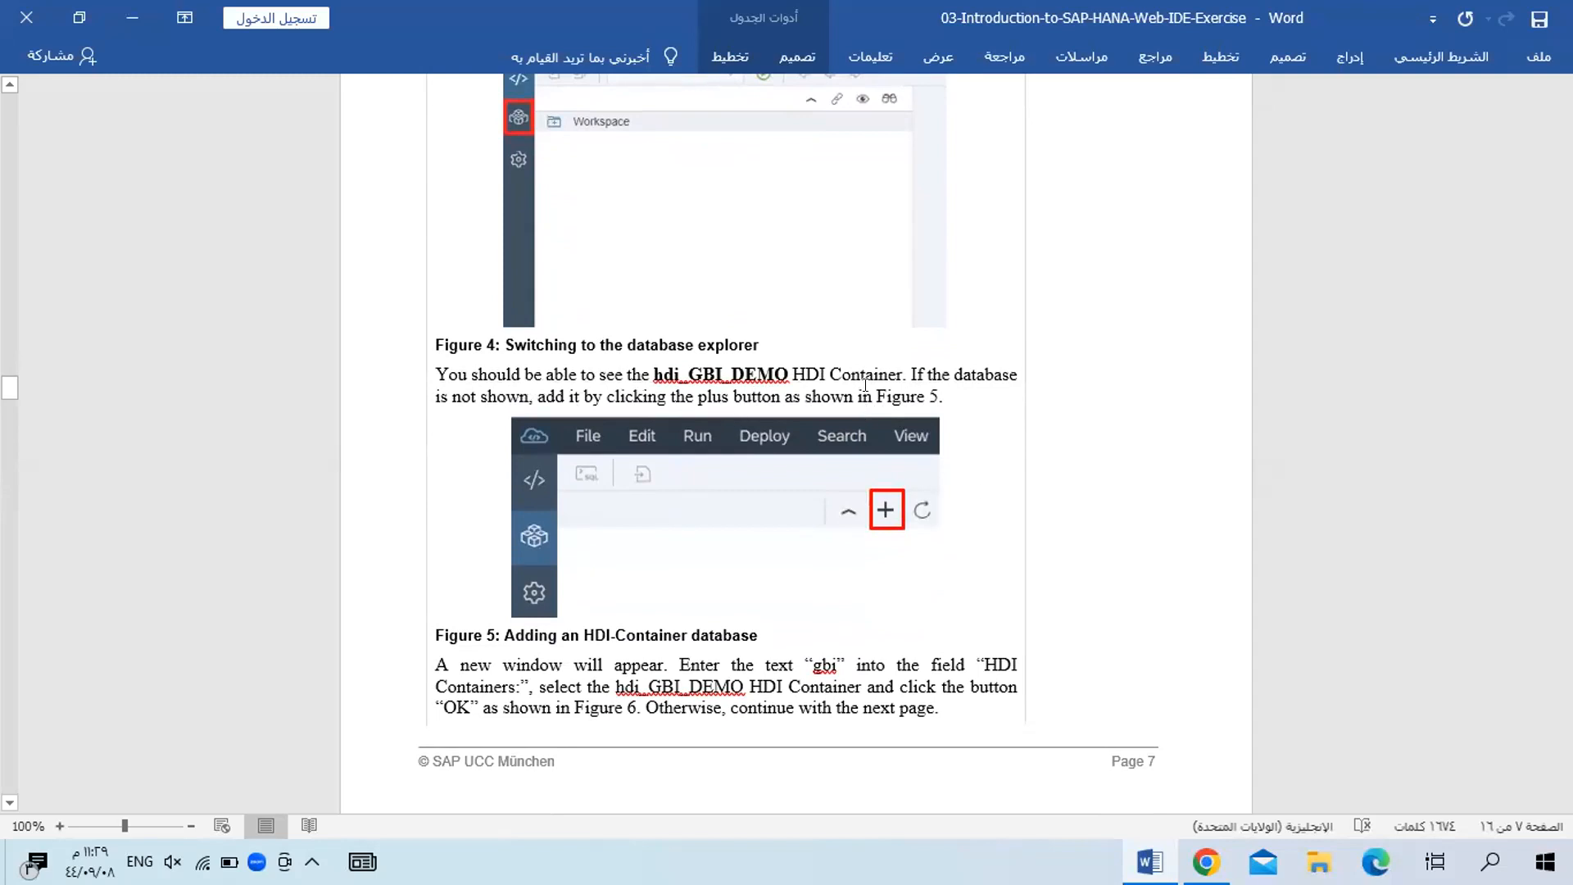
{"action": "scroll", "coordinate": [953, 415], "scroll_direction": "down", "scroll_amount": 1}
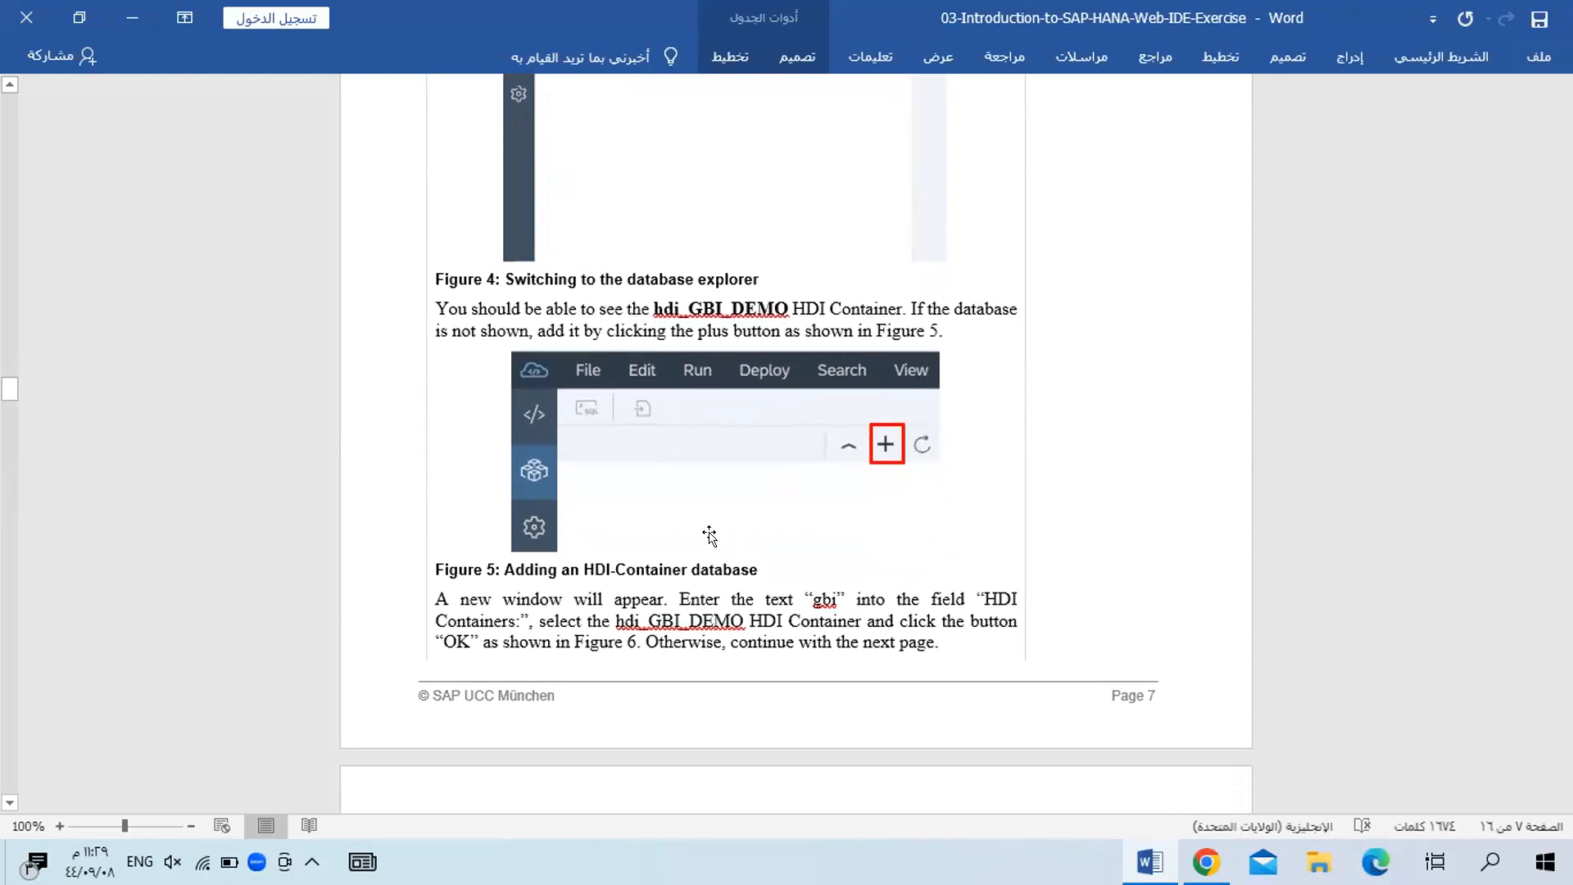
{"action": "scroll", "coordinate": [709, 534], "scroll_direction": "down", "scroll_amount": 1}
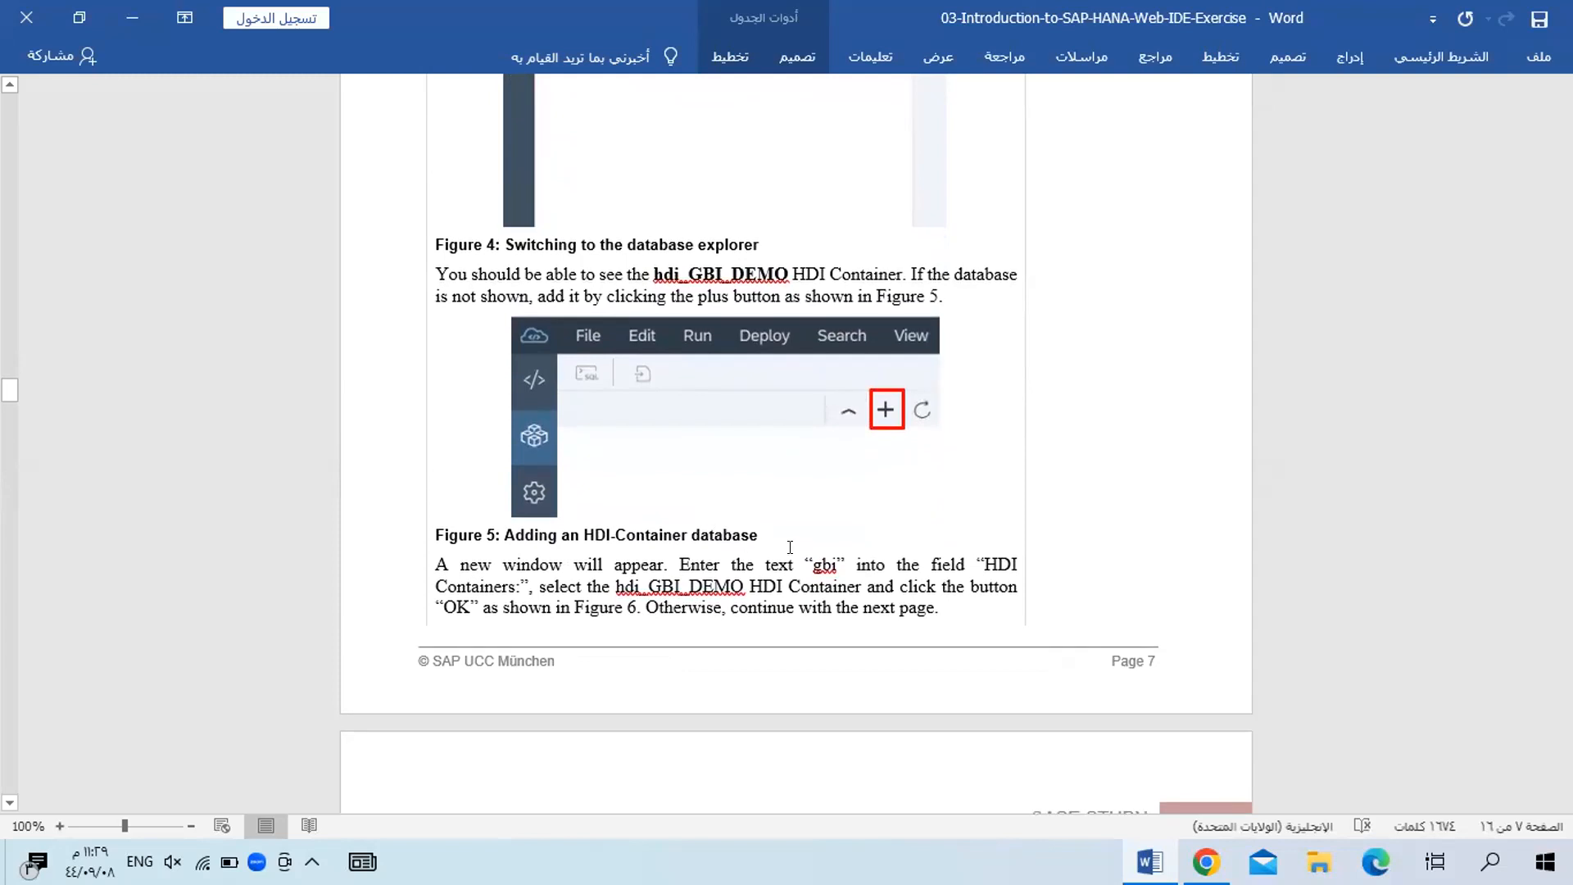
Switch back to the Web IDE, discard the open Add Database form and add the hdi_gbidemodata HDI container from SAPUCC / D05.
{"action": "key", "text": "alt+Tab"}
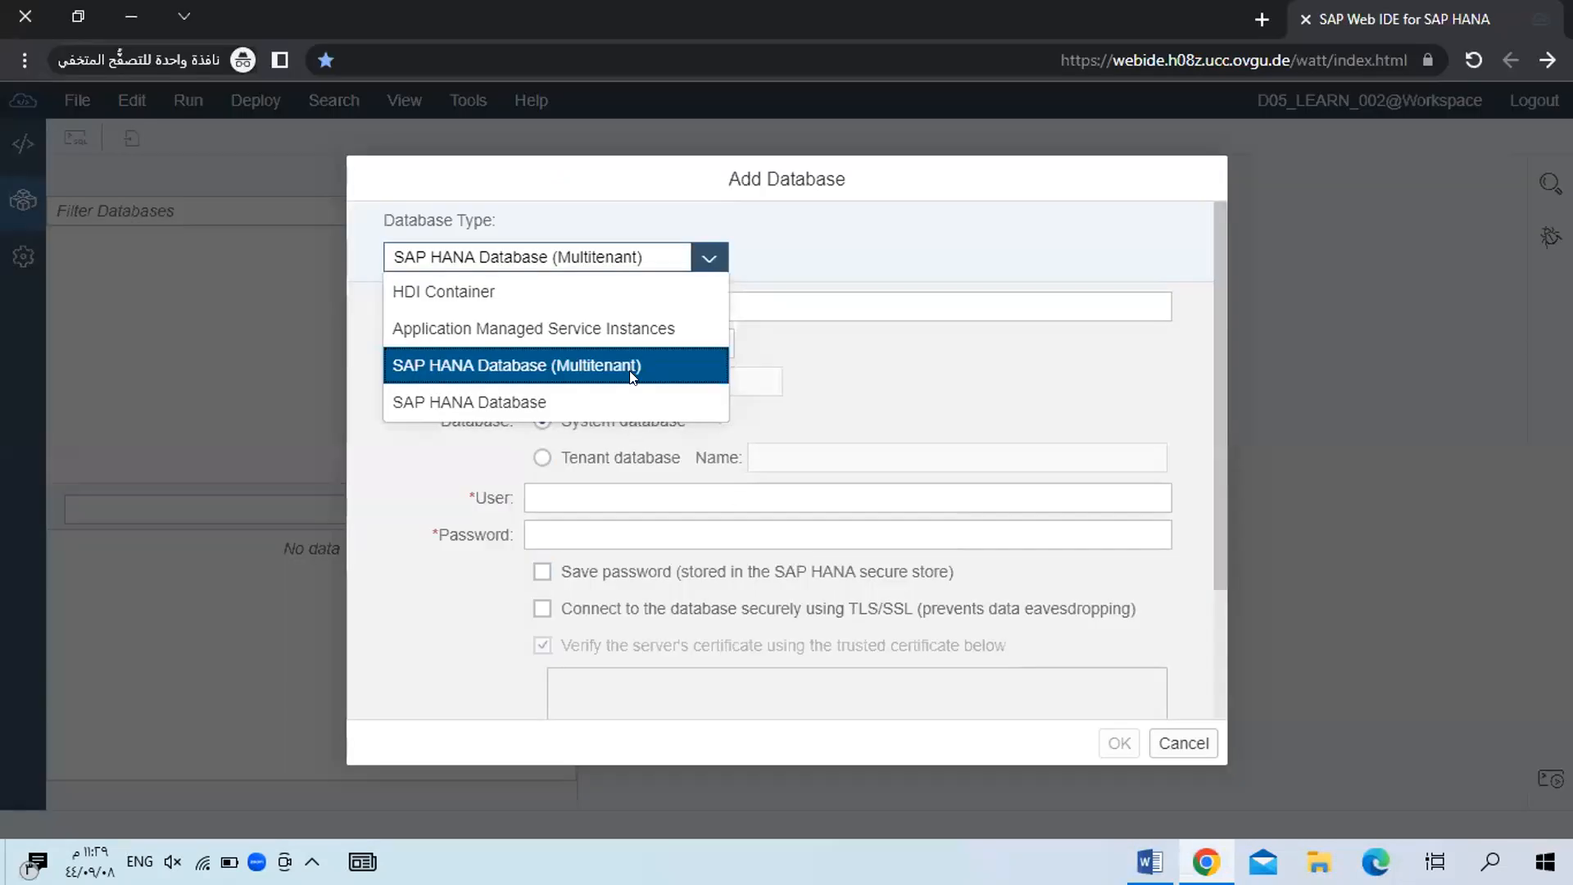
{"action": "left_click", "coordinate": [1184, 741]}
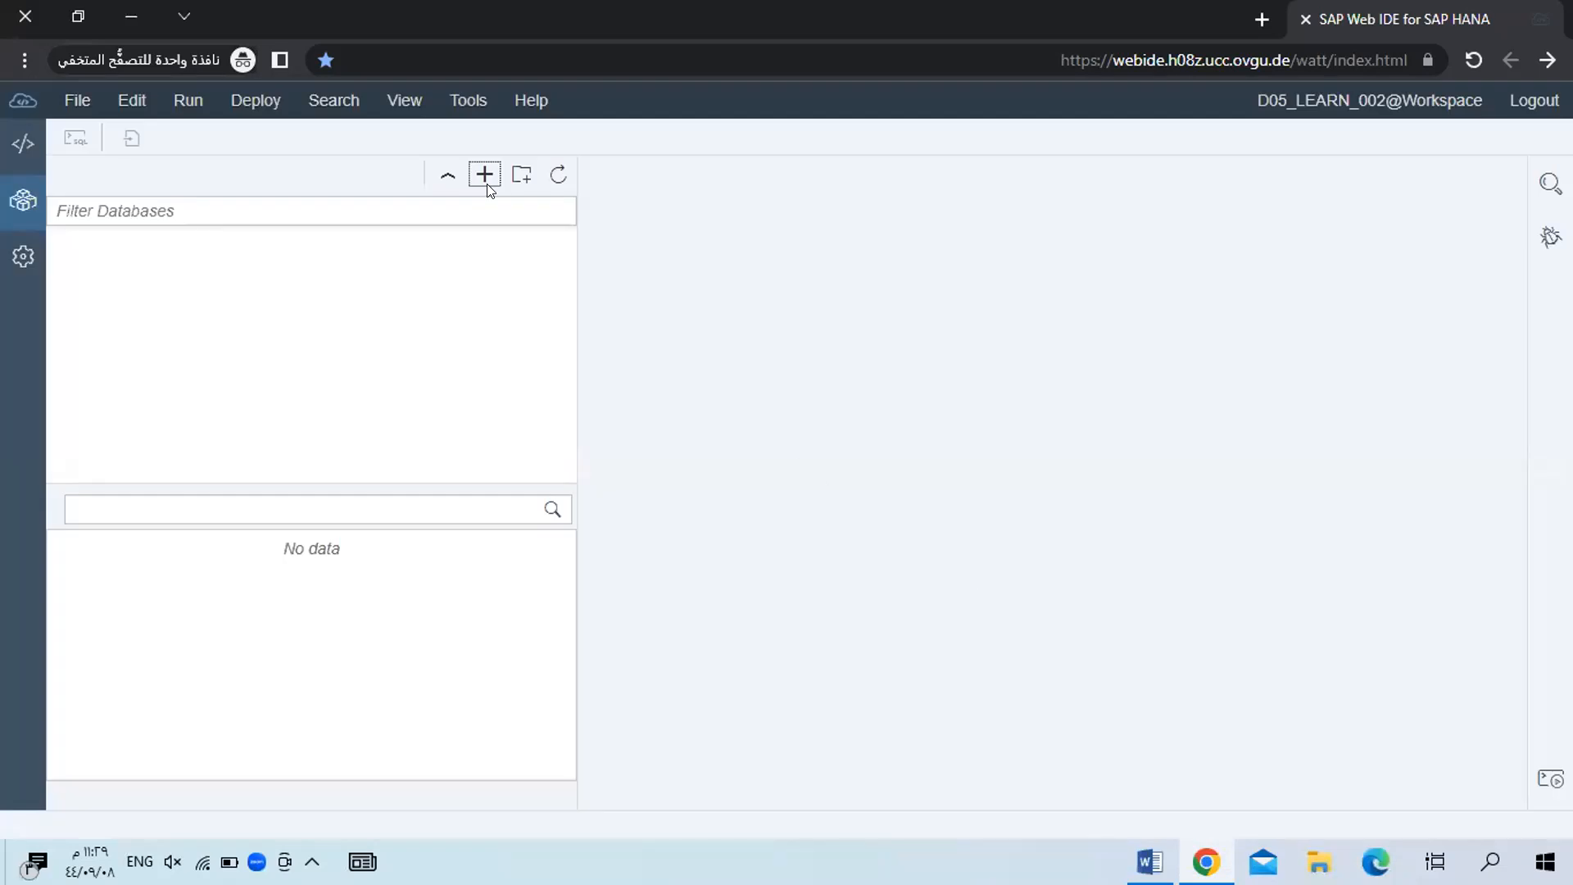
{"action": "left_click", "coordinate": [472, 177]}
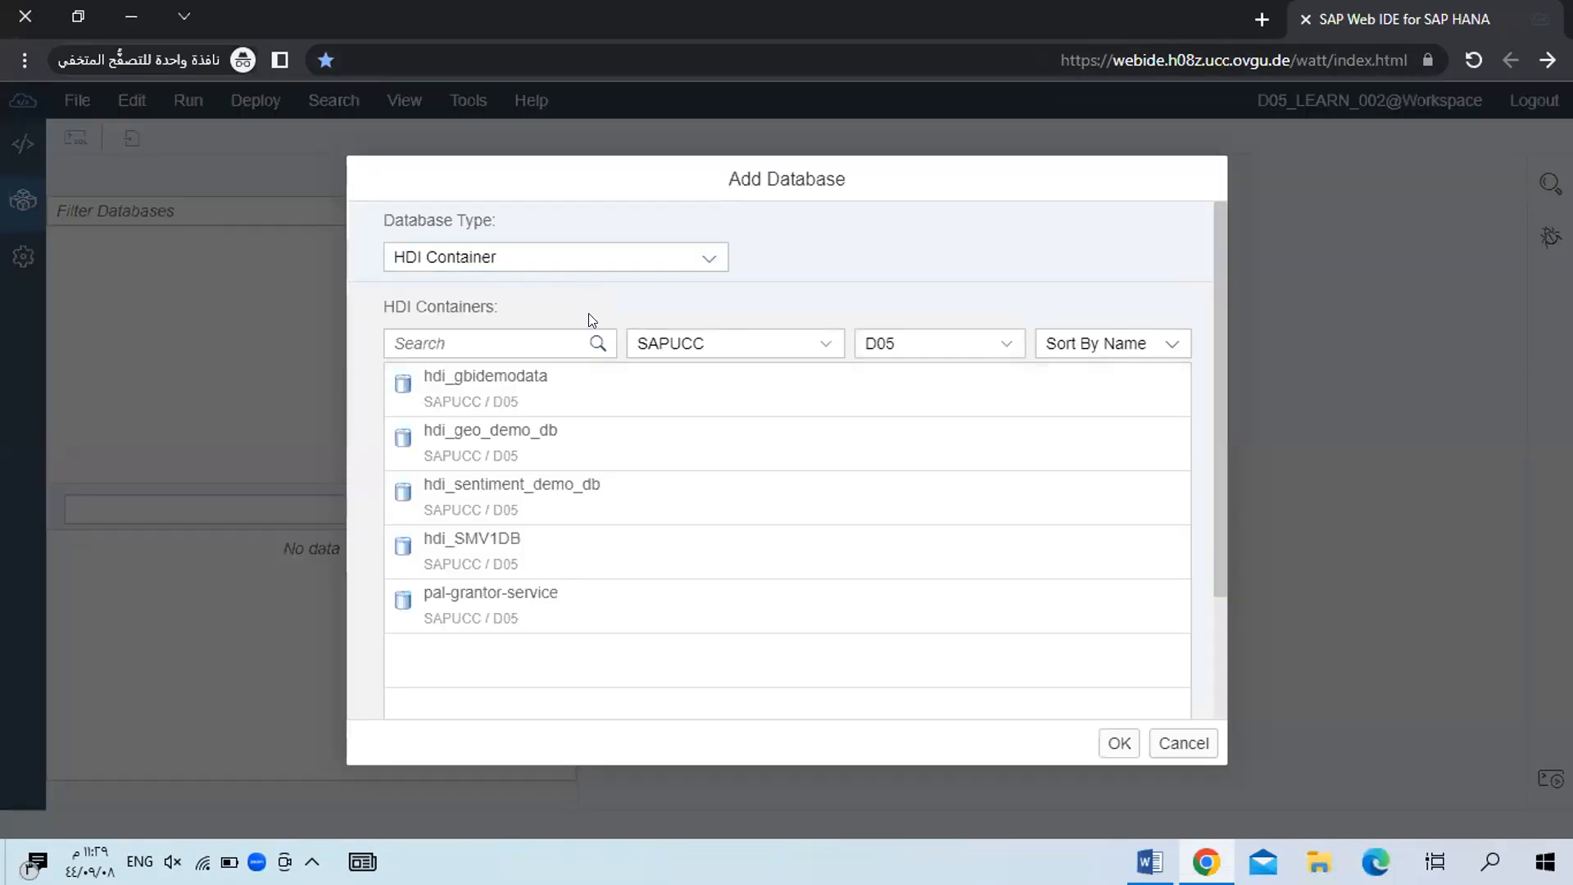
{"action": "key", "text": "alt"}
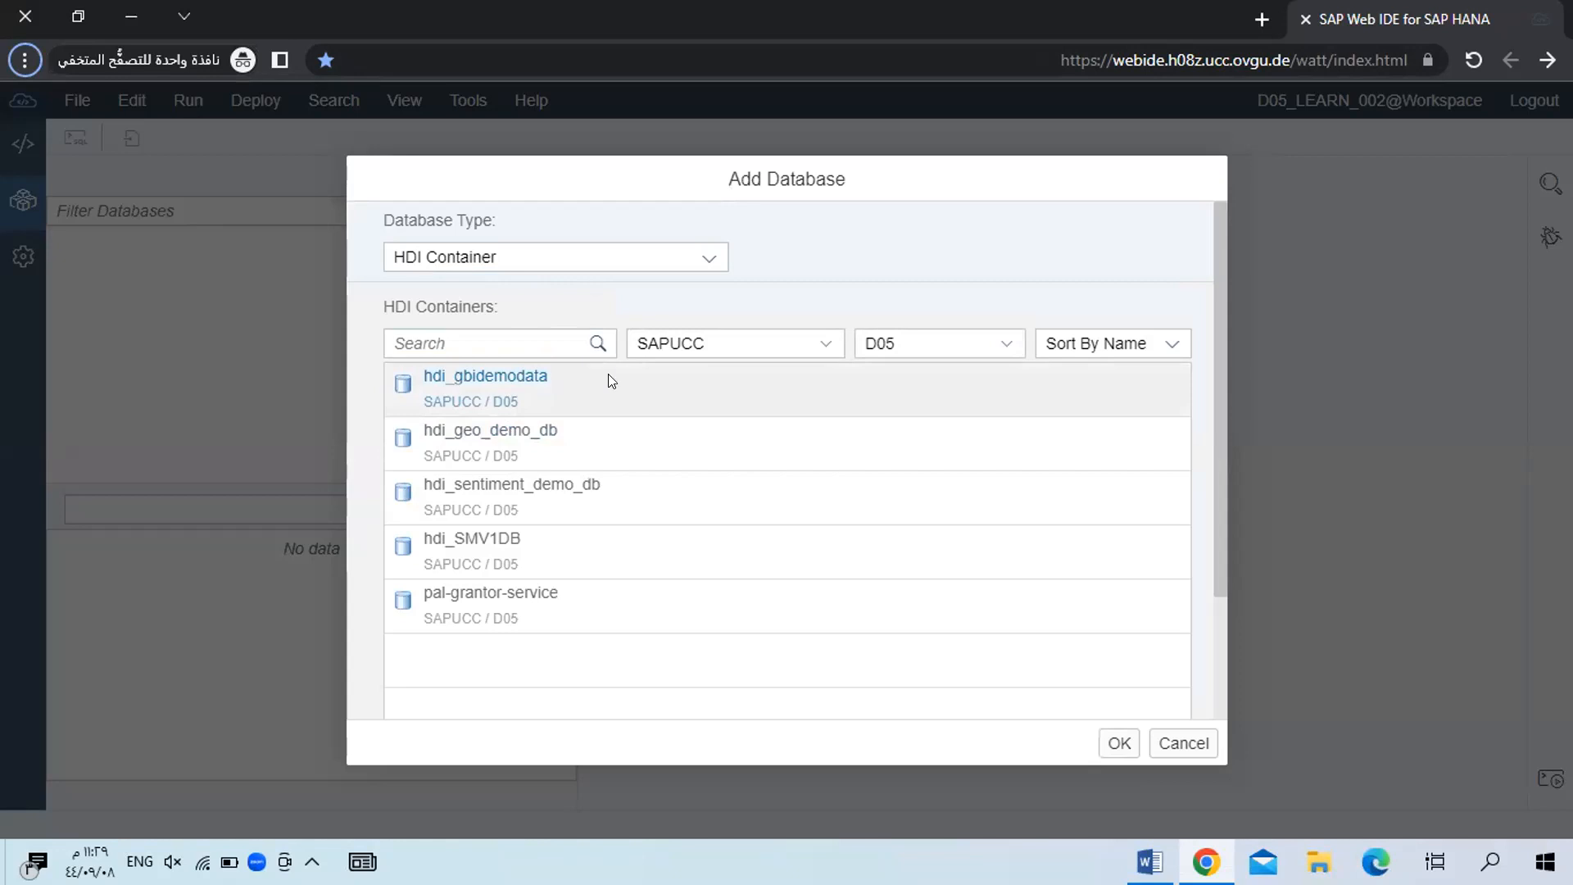
{"action": "left_click", "coordinate": [555, 380]}
{"action": "left_click", "coordinate": [1119, 744]}
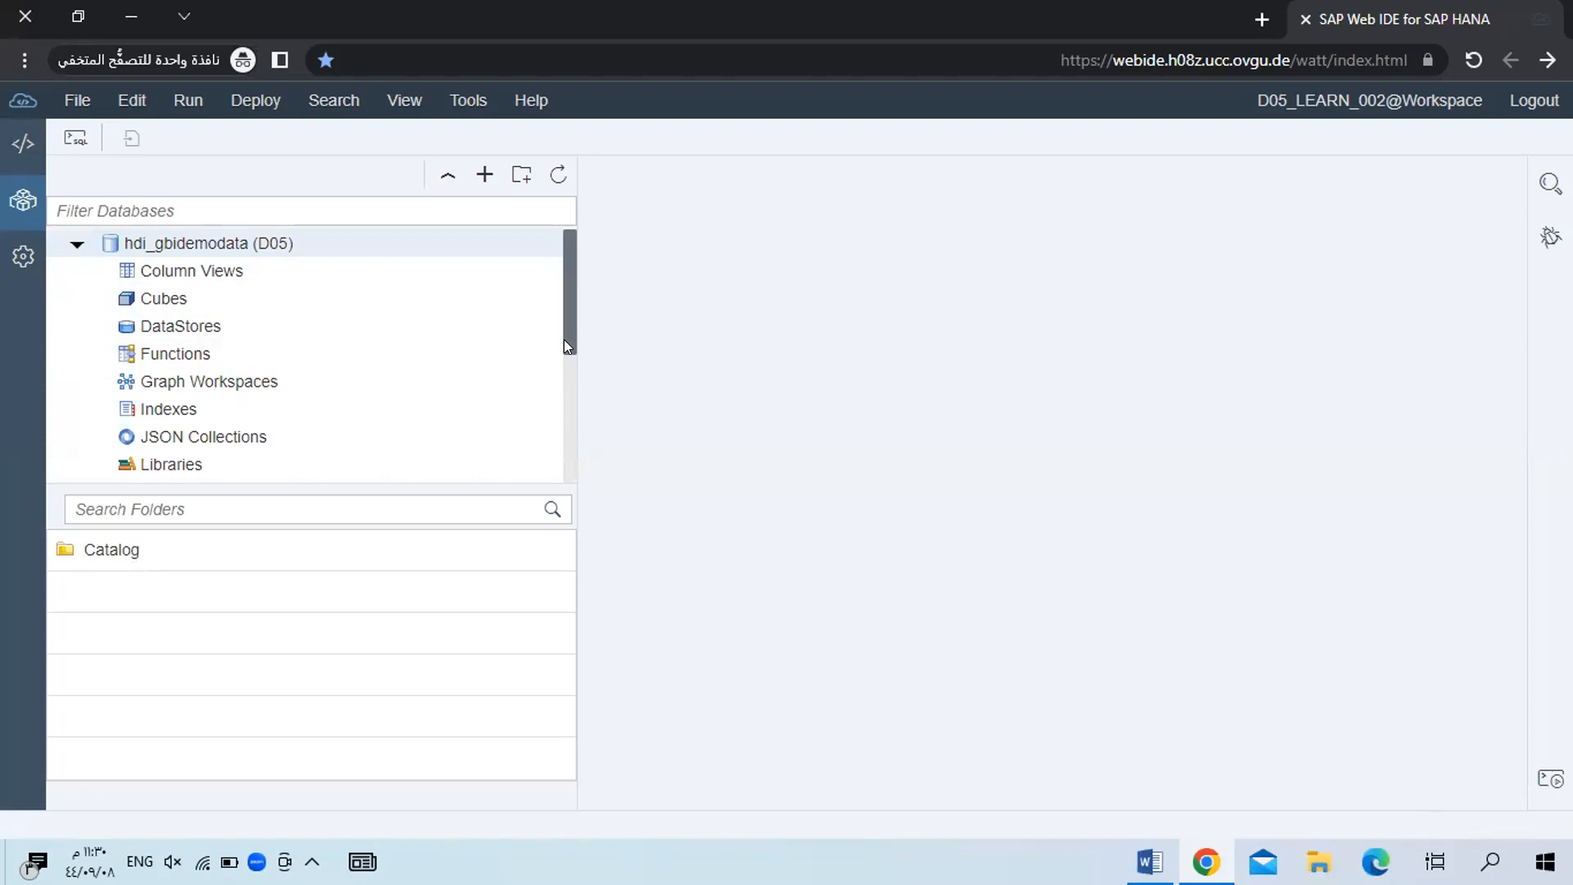
Switch to the Word exercise document and read from the Add Database figures to the instruction on opening the Customer table.
{"action": "key", "text": "alt+Tab"}
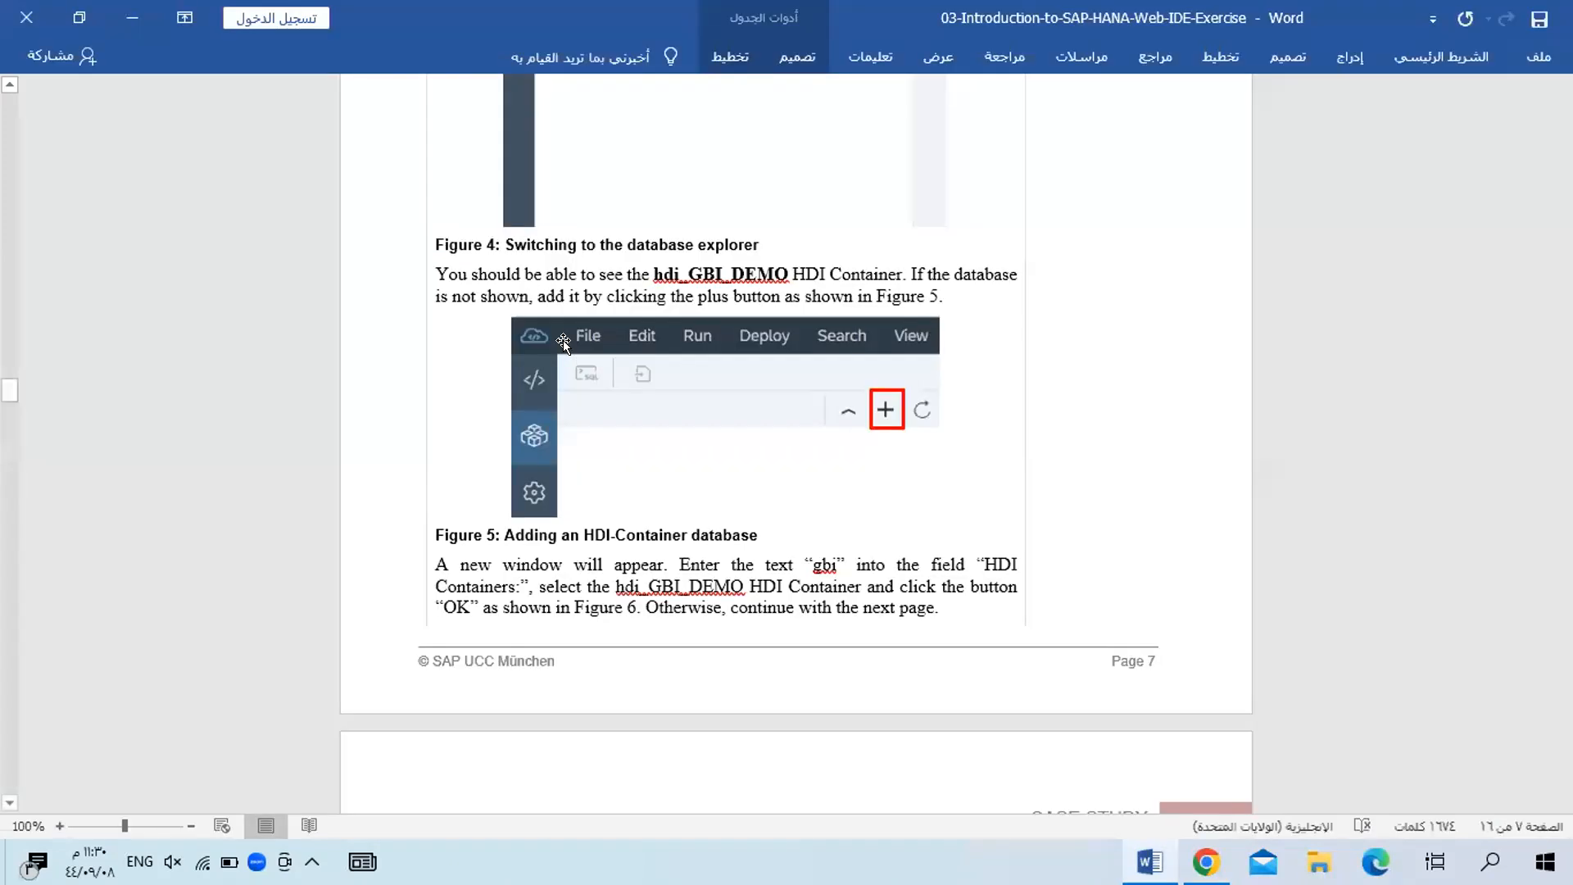
{"action": "key", "text": "alt+Tab"}
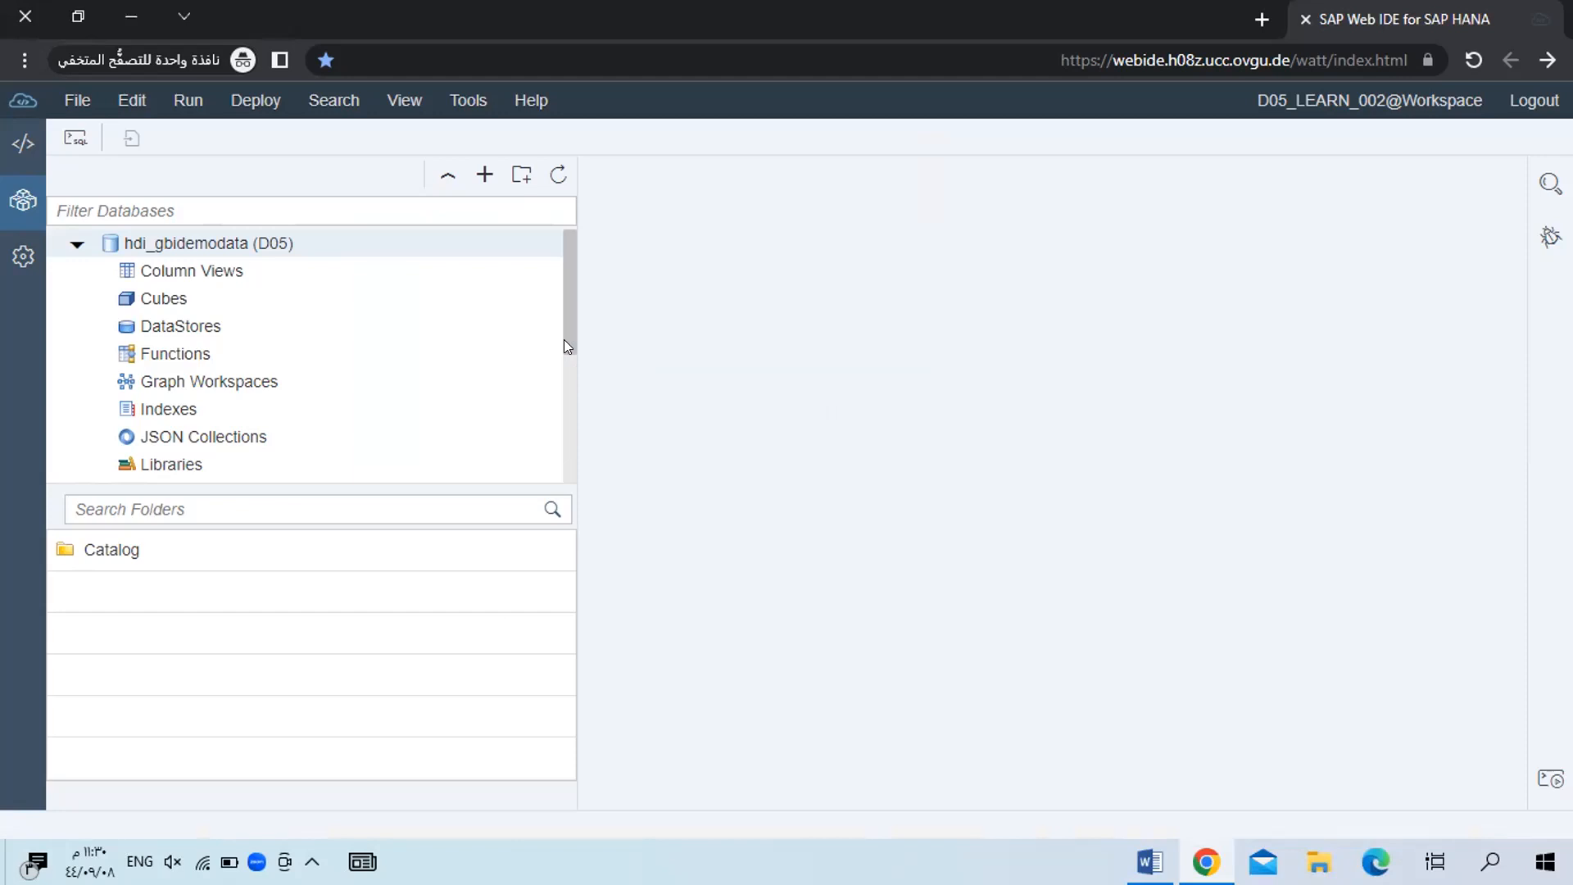
{"action": "key", "text": "alt+Tab"}
{"action": "scroll", "coordinate": [463, 616], "scroll_direction": "down", "scroll_amount": 2}
{"action": "scroll", "coordinate": [462, 614], "scroll_direction": "down", "scroll_amount": 6}
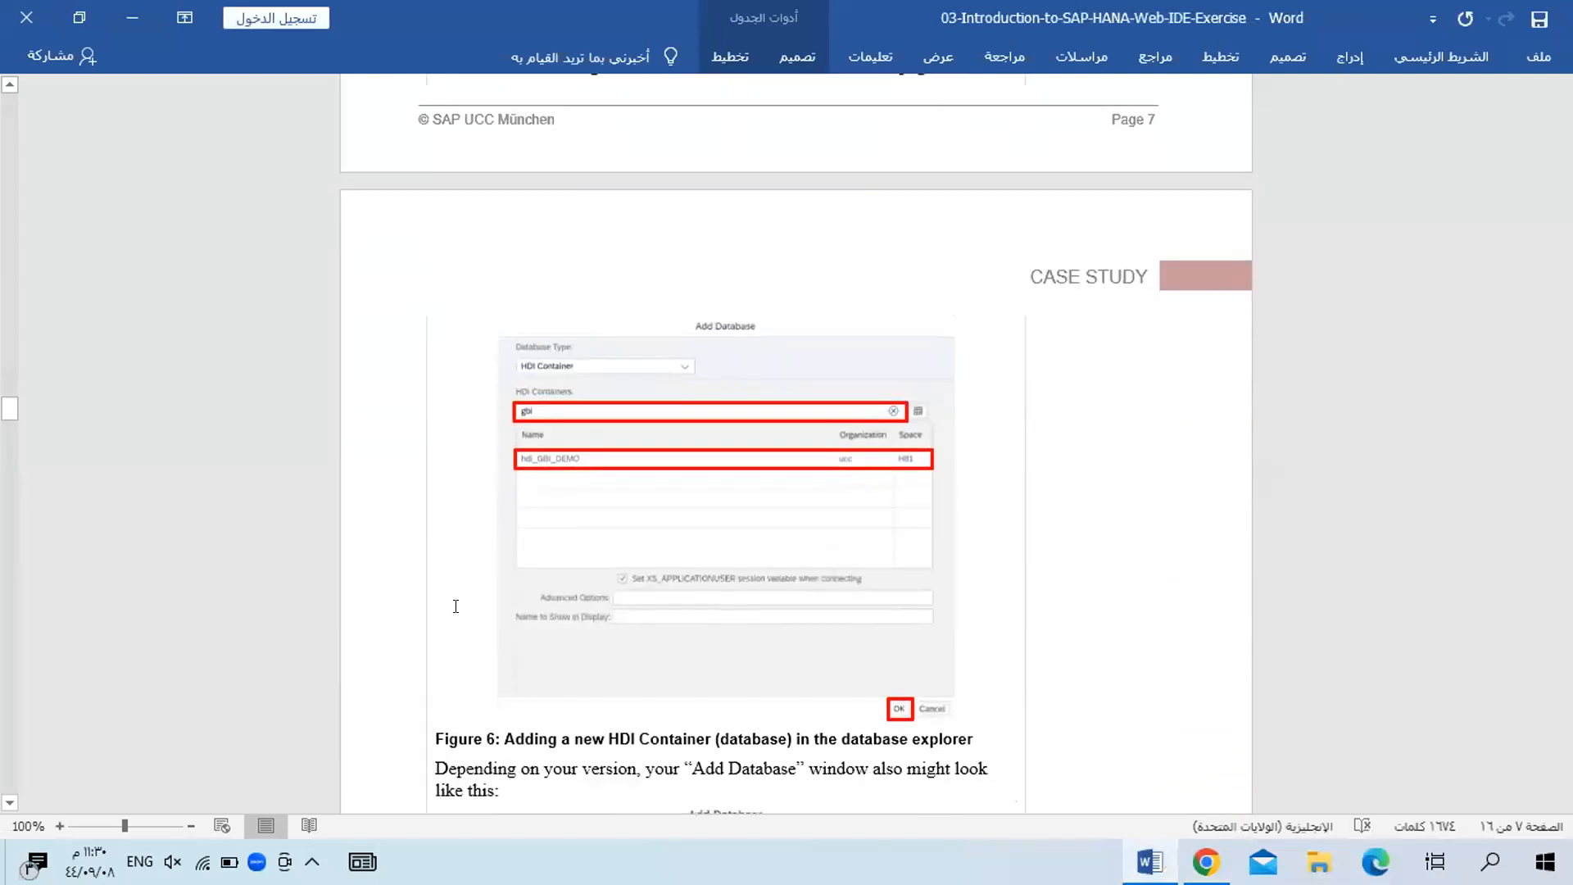
{"action": "scroll", "coordinate": [456, 606], "scroll_direction": "down", "scroll_amount": 5}
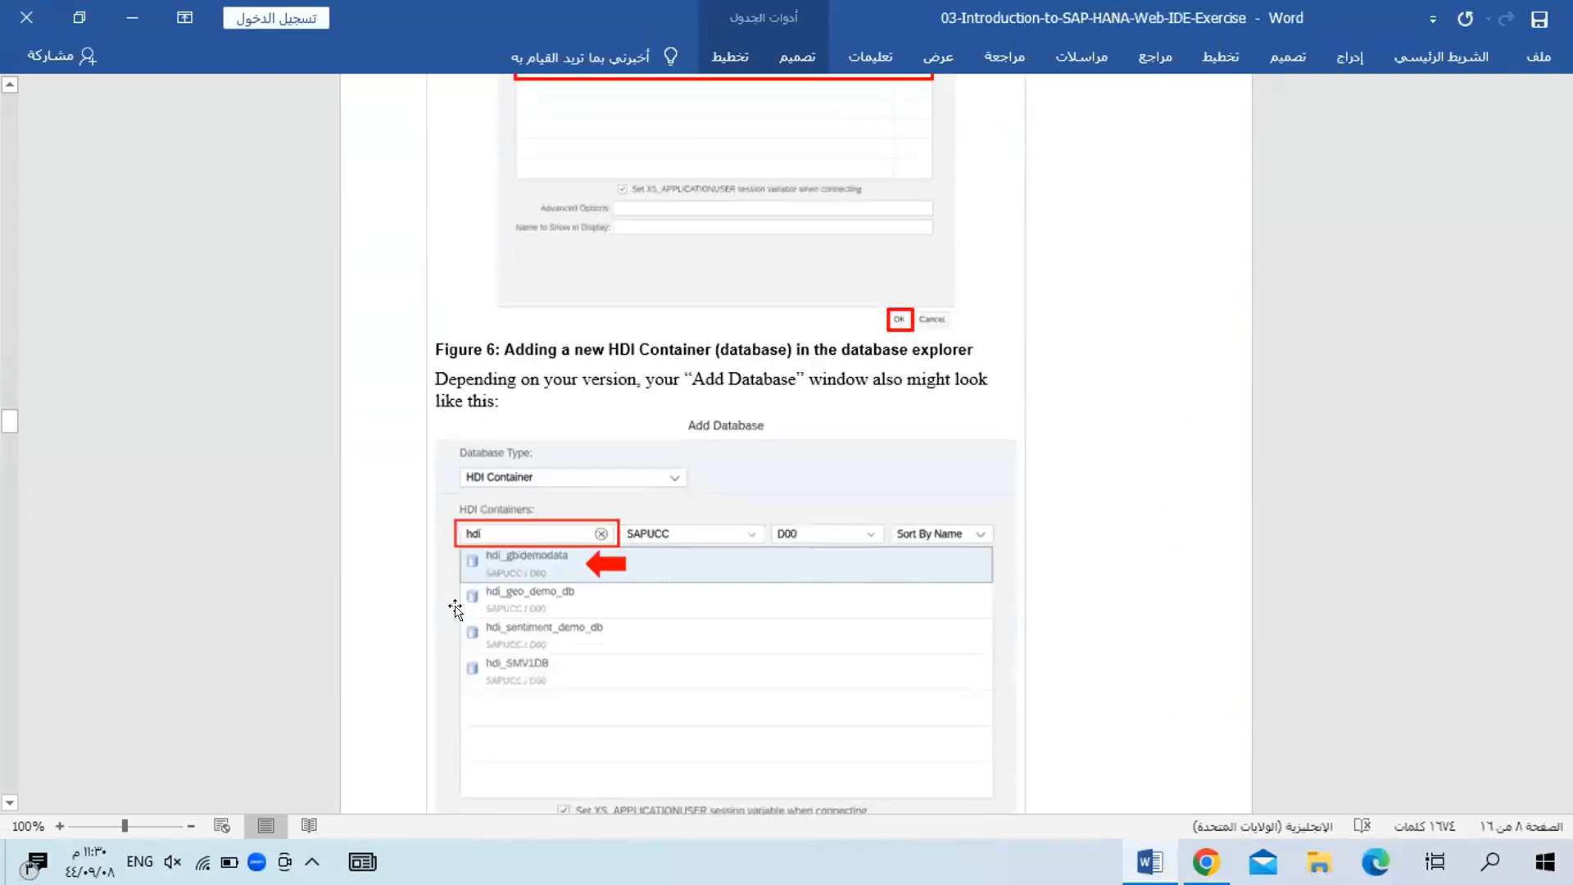
{"action": "scroll", "coordinate": [456, 608], "scroll_direction": "down", "scroll_amount": 5}
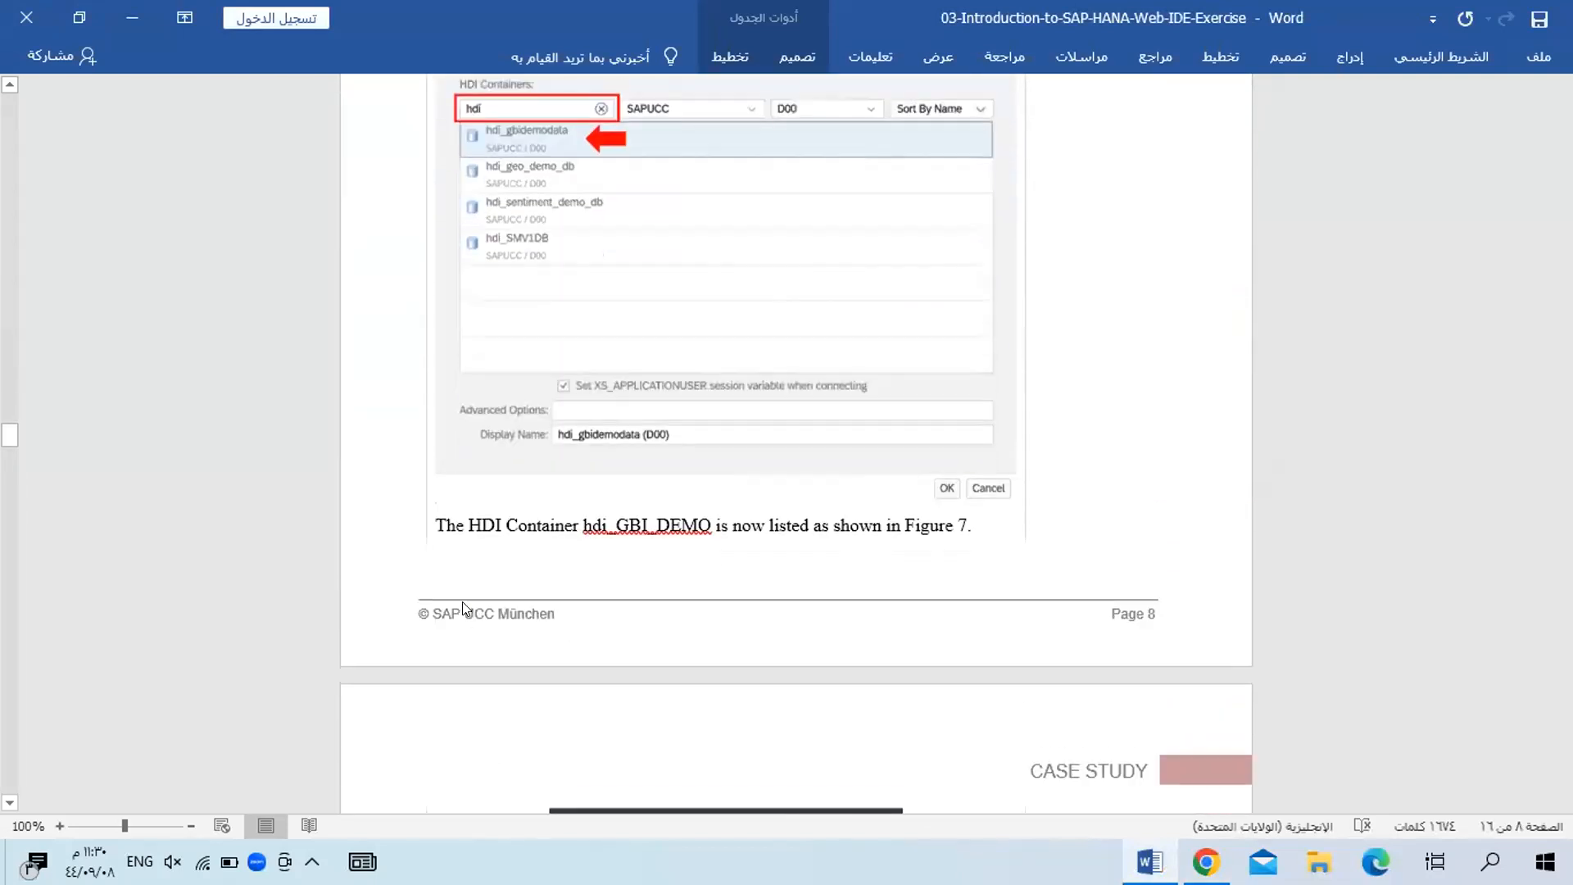
{"action": "scroll", "coordinate": [462, 604], "scroll_direction": "down", "scroll_amount": 6}
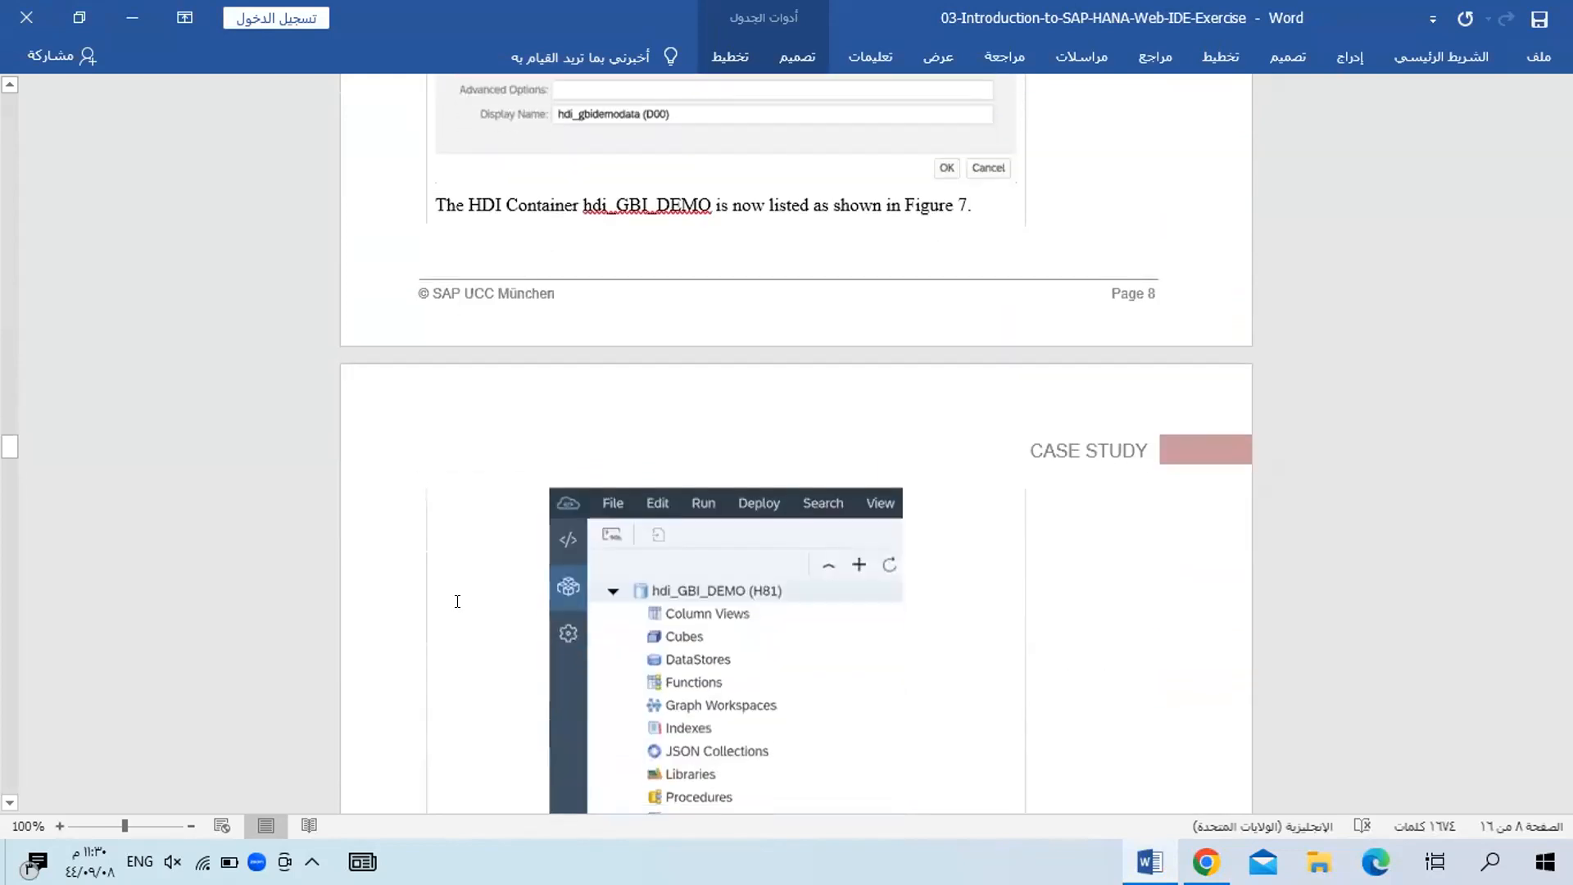
{"action": "scroll", "coordinate": [459, 588], "scroll_direction": "down", "scroll_amount": 5}
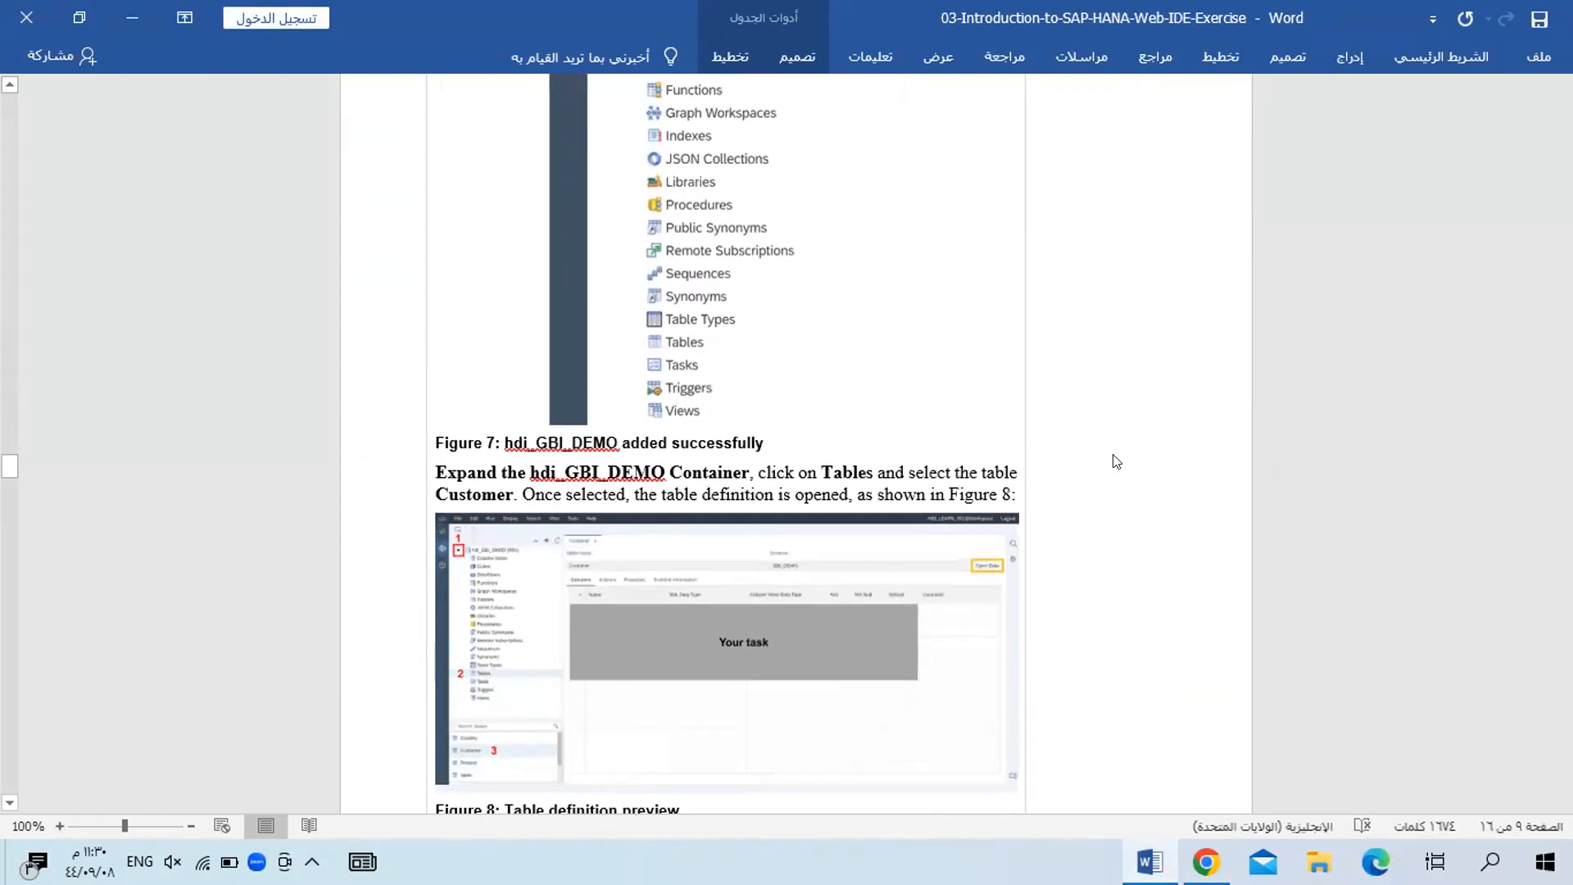
Switch back to the Web IDE and open the definition of the Customer table in the hdi_gbidemodata (D05) container.
{"action": "key", "text": "alt+Tab"}
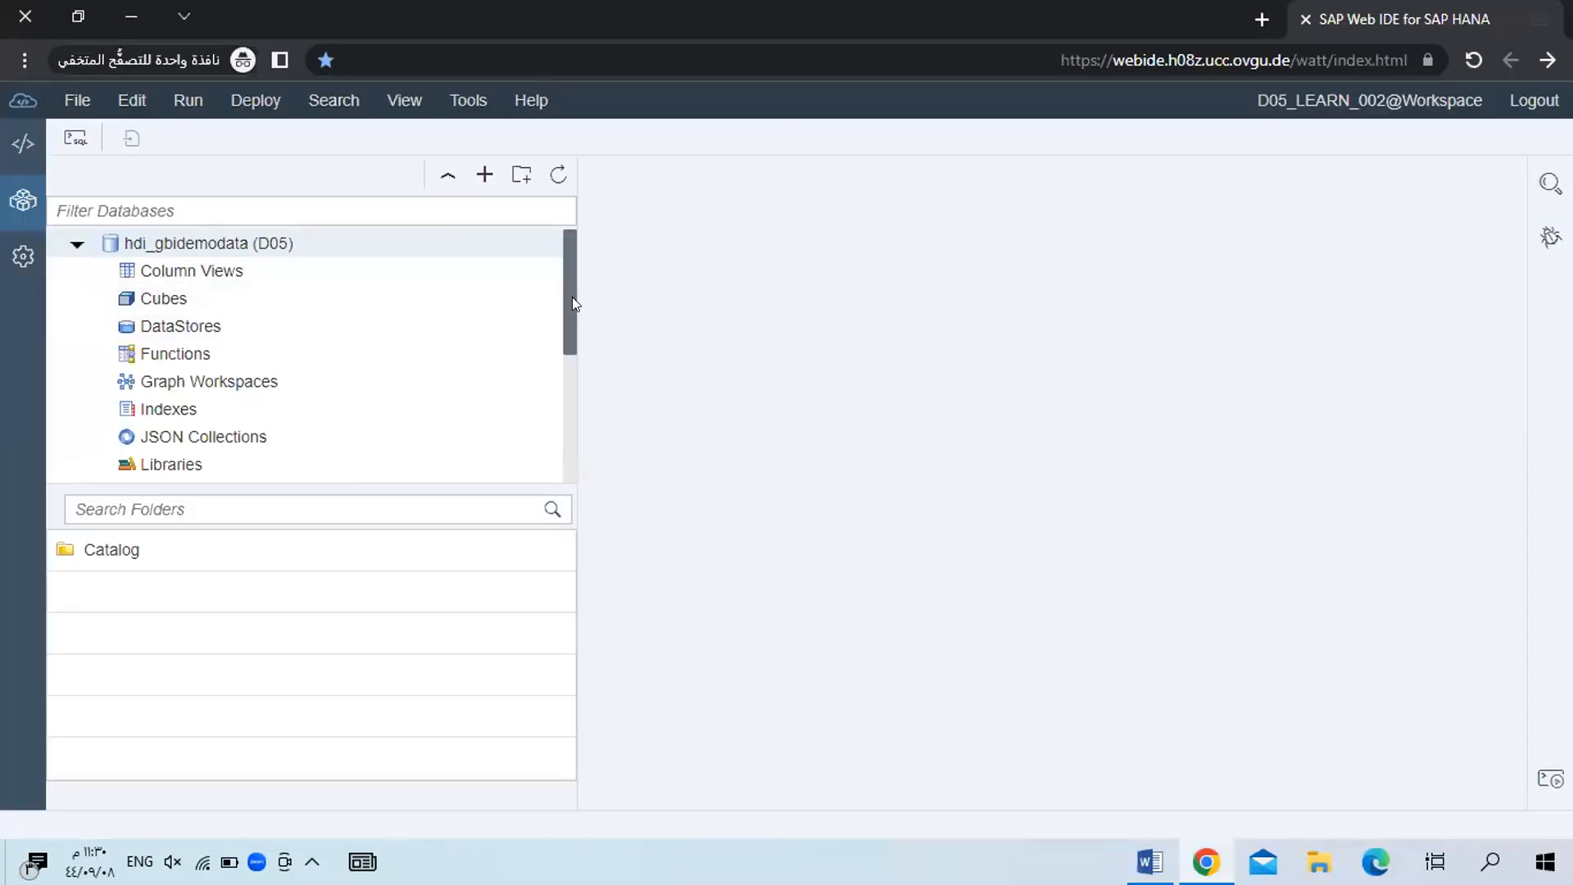
{"action": "left_click_drag", "start_coordinate": [572, 296], "coordinate": [558, 414]}
{"action": "left_click", "coordinate": [266, 430]}
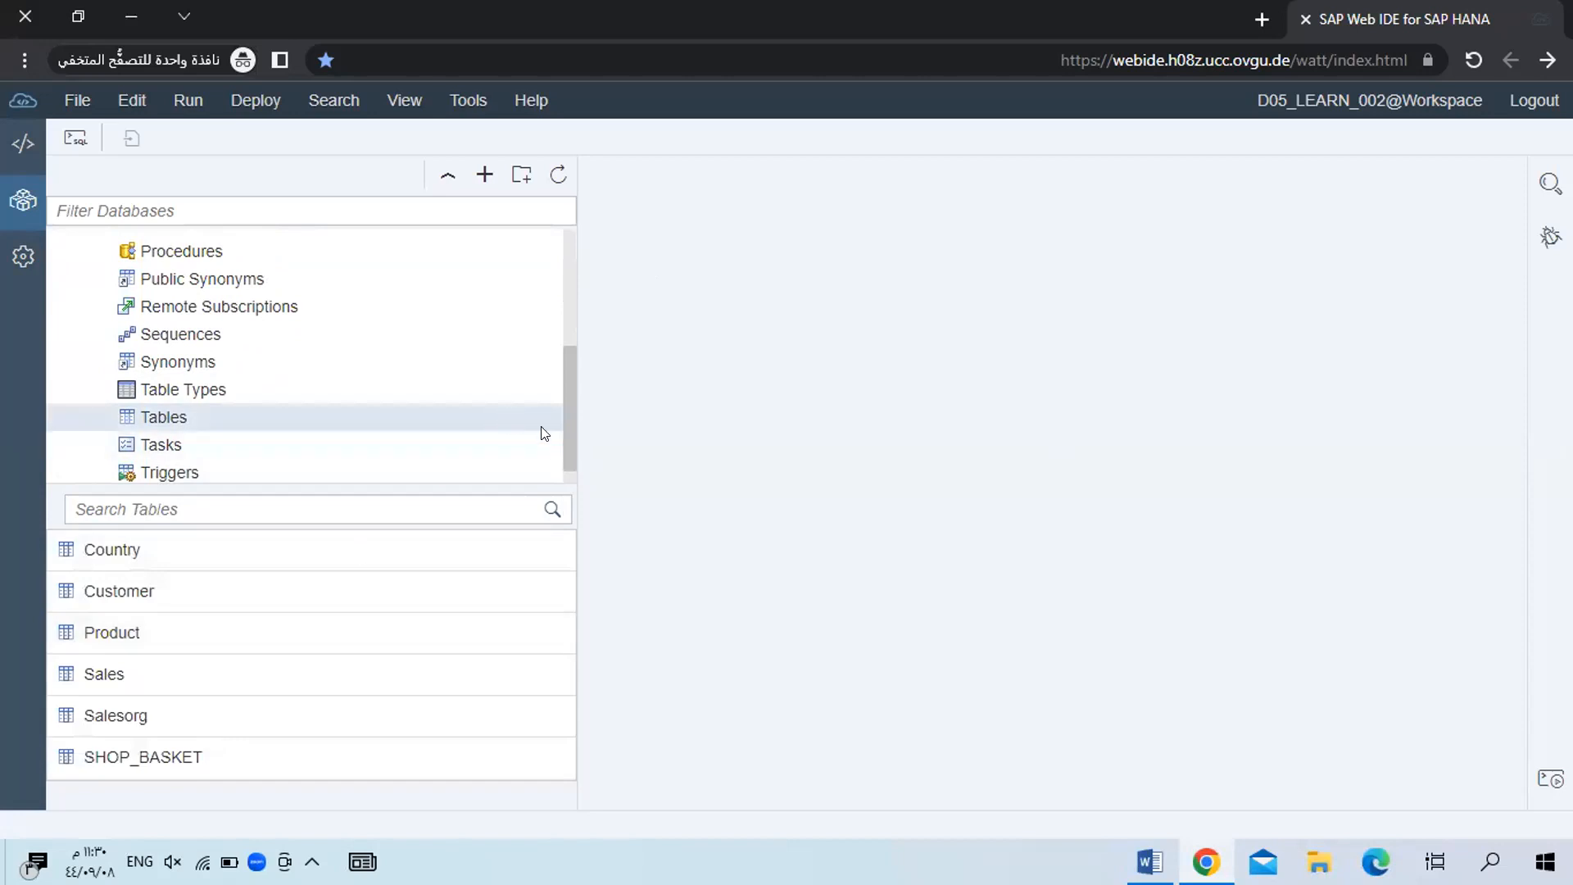
{"action": "left_click", "coordinate": [500, 581]}
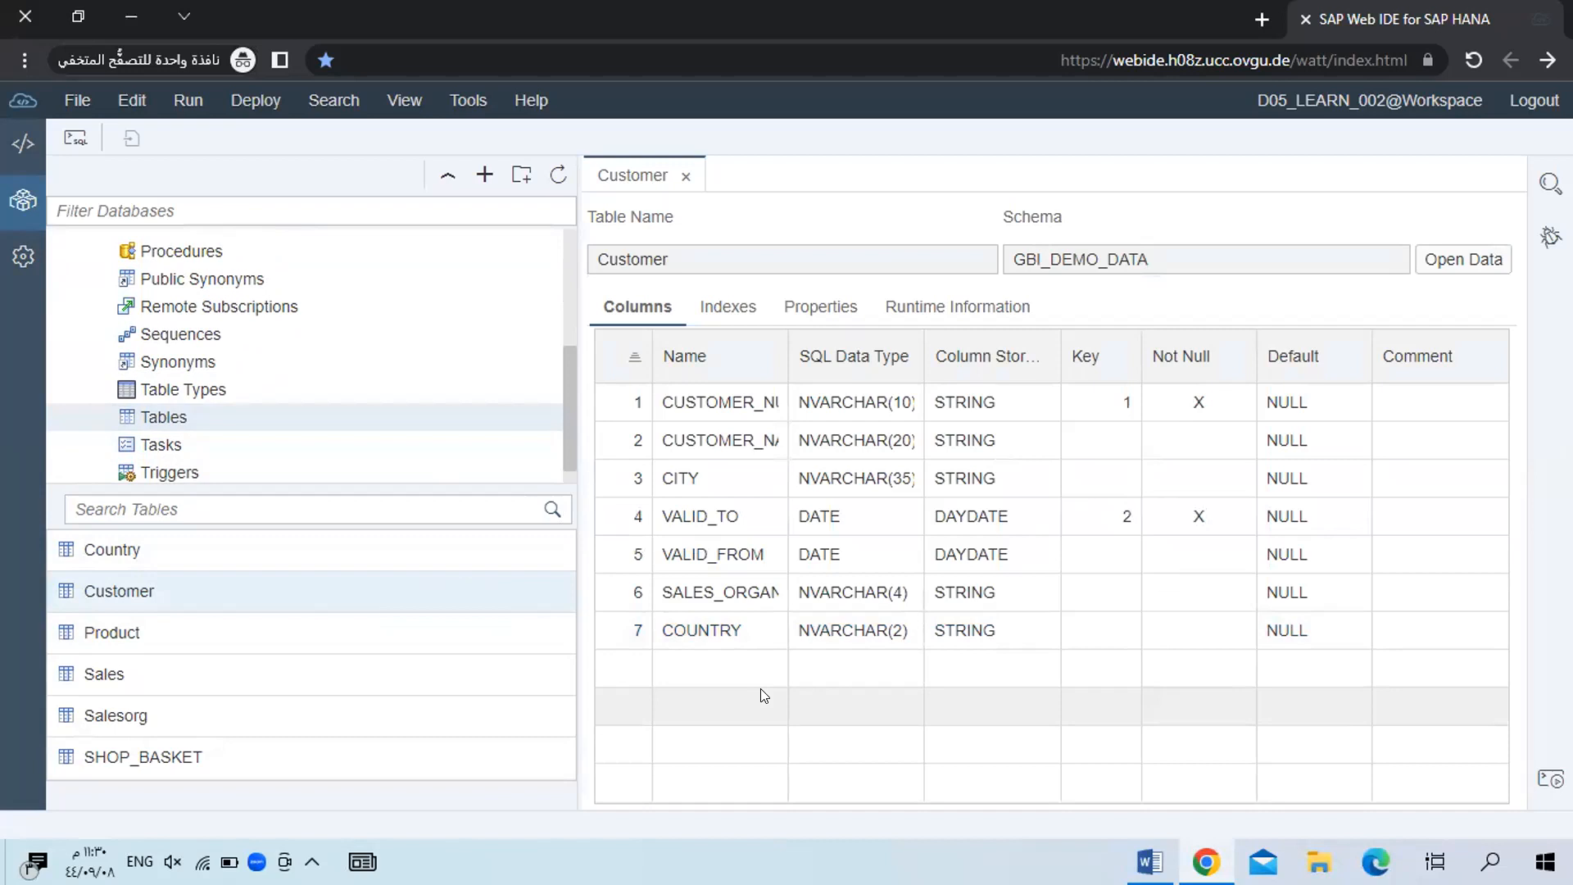
Switch to the Word exercise document and read the questions on the table definition below Figure 8.
{"action": "key", "text": "alt+Tab"}
{"action": "scroll", "coordinate": [754, 687], "scroll_direction": "down", "scroll_amount": 4}
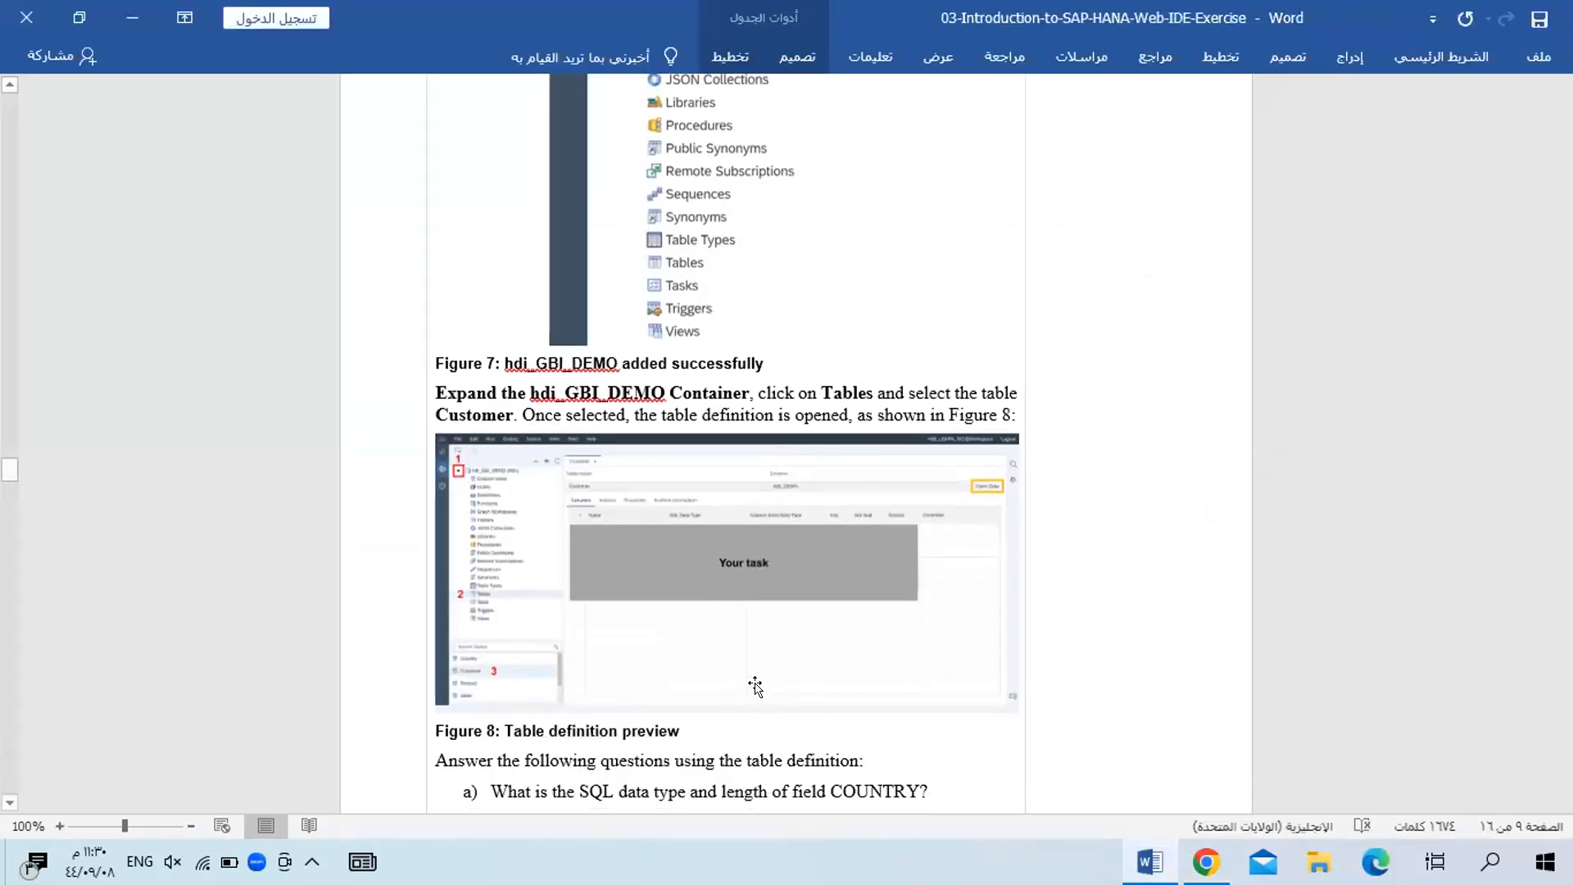
{"action": "scroll", "coordinate": [760, 688], "scroll_direction": "down", "scroll_amount": 2}
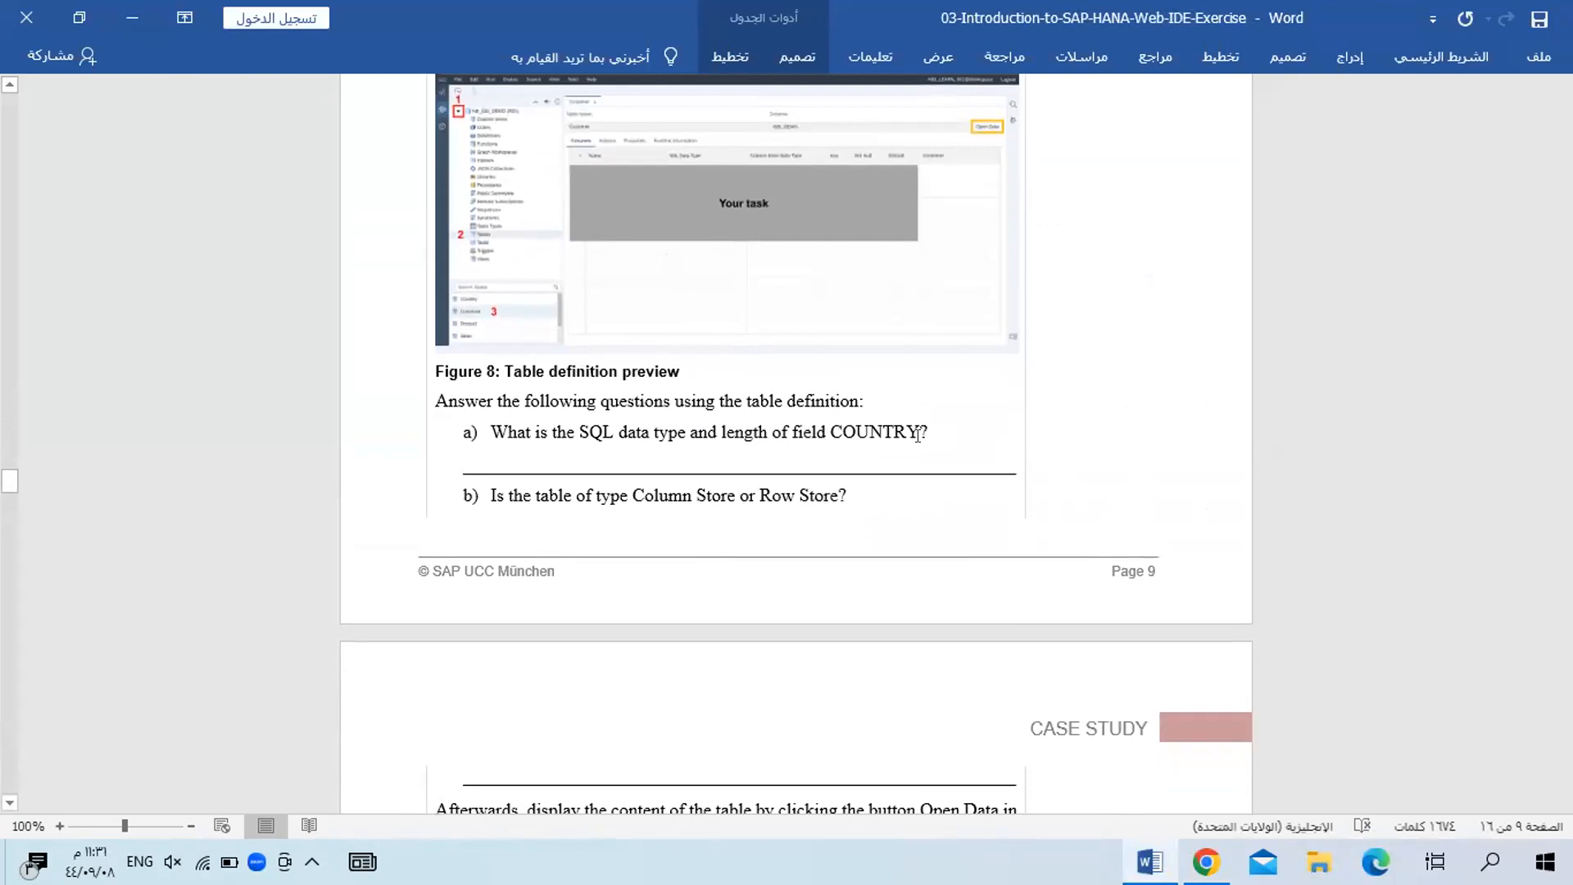
Switch back to the Web IDE, widen the Name and SQL Data Type columns and check the COUNTRY field's data type and length.
{"action": "key", "text": "alt+Tab"}
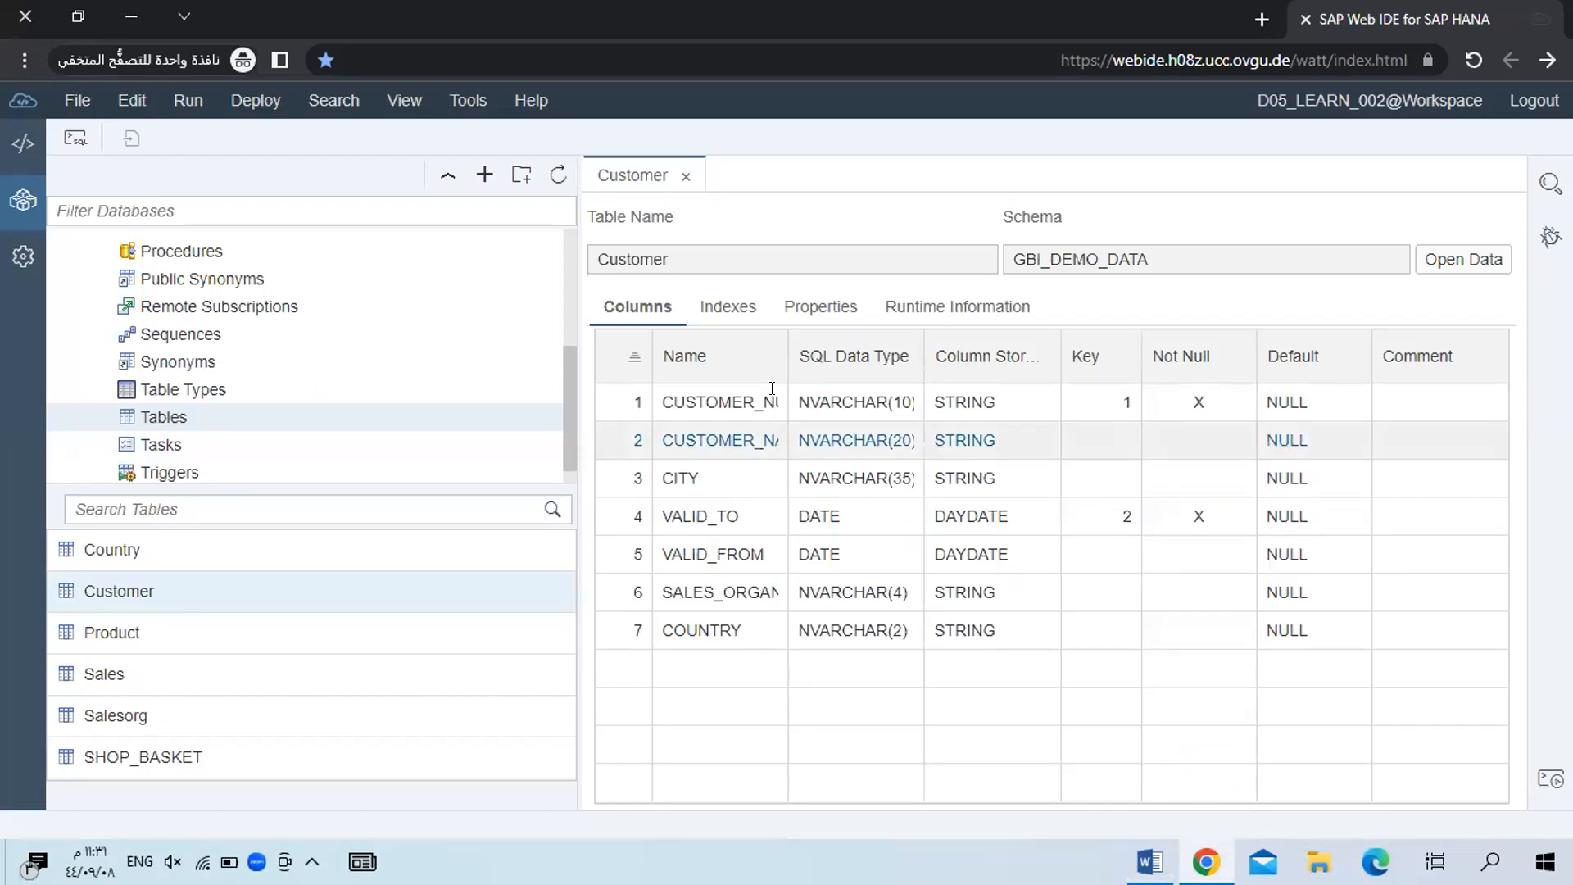
{"action": "left_click_drag", "start_coordinate": [788, 352], "coordinate": [941, 345]}
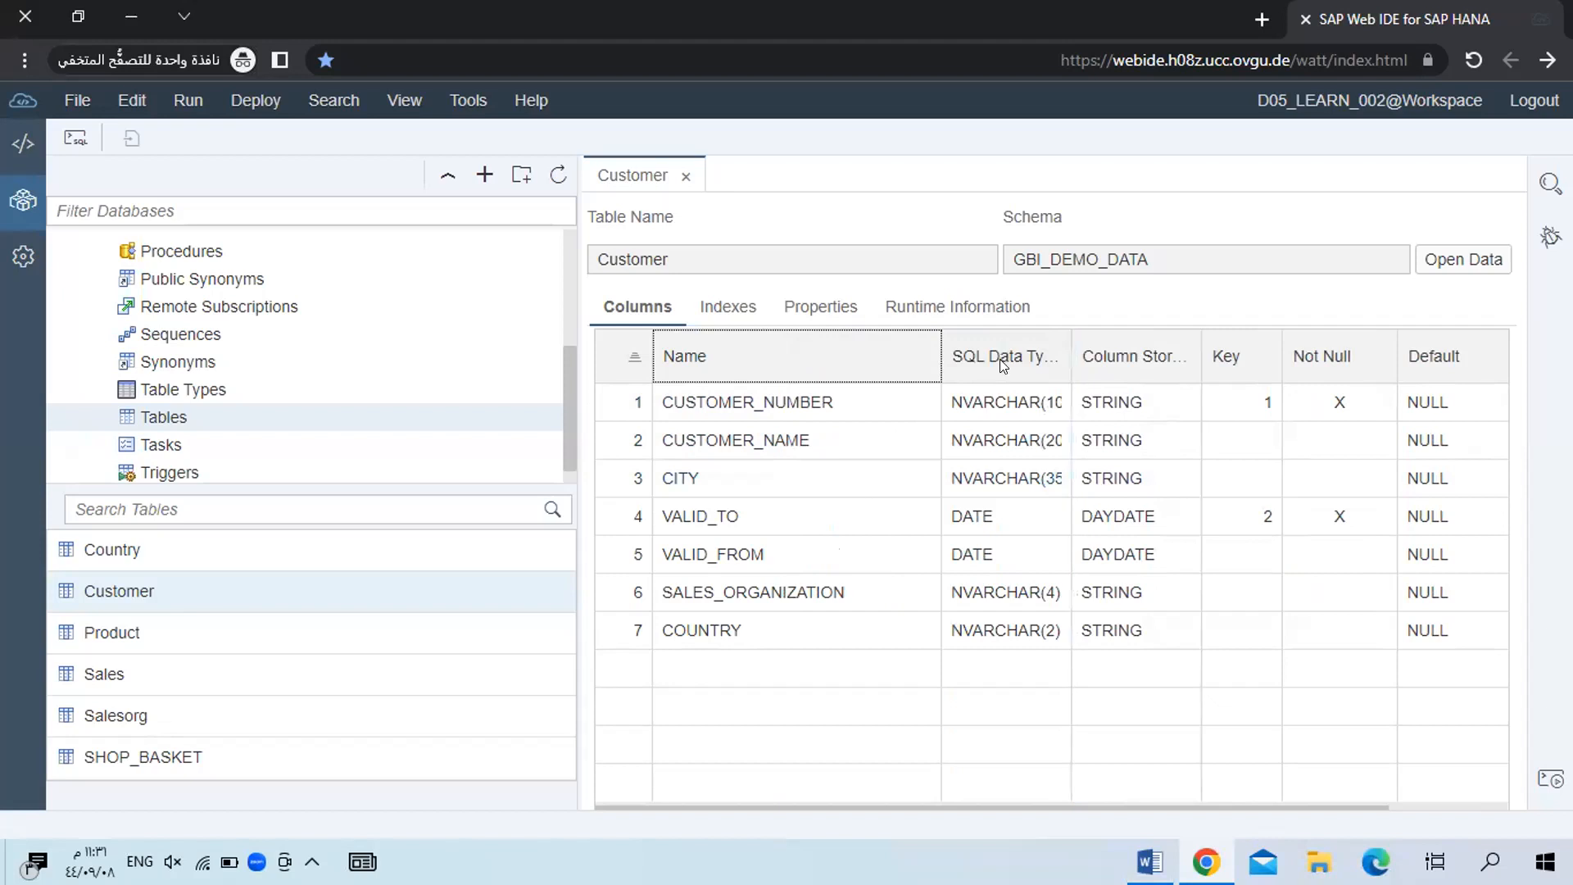
{"action": "left_click_drag", "start_coordinate": [1062, 348], "coordinate": [1116, 354]}
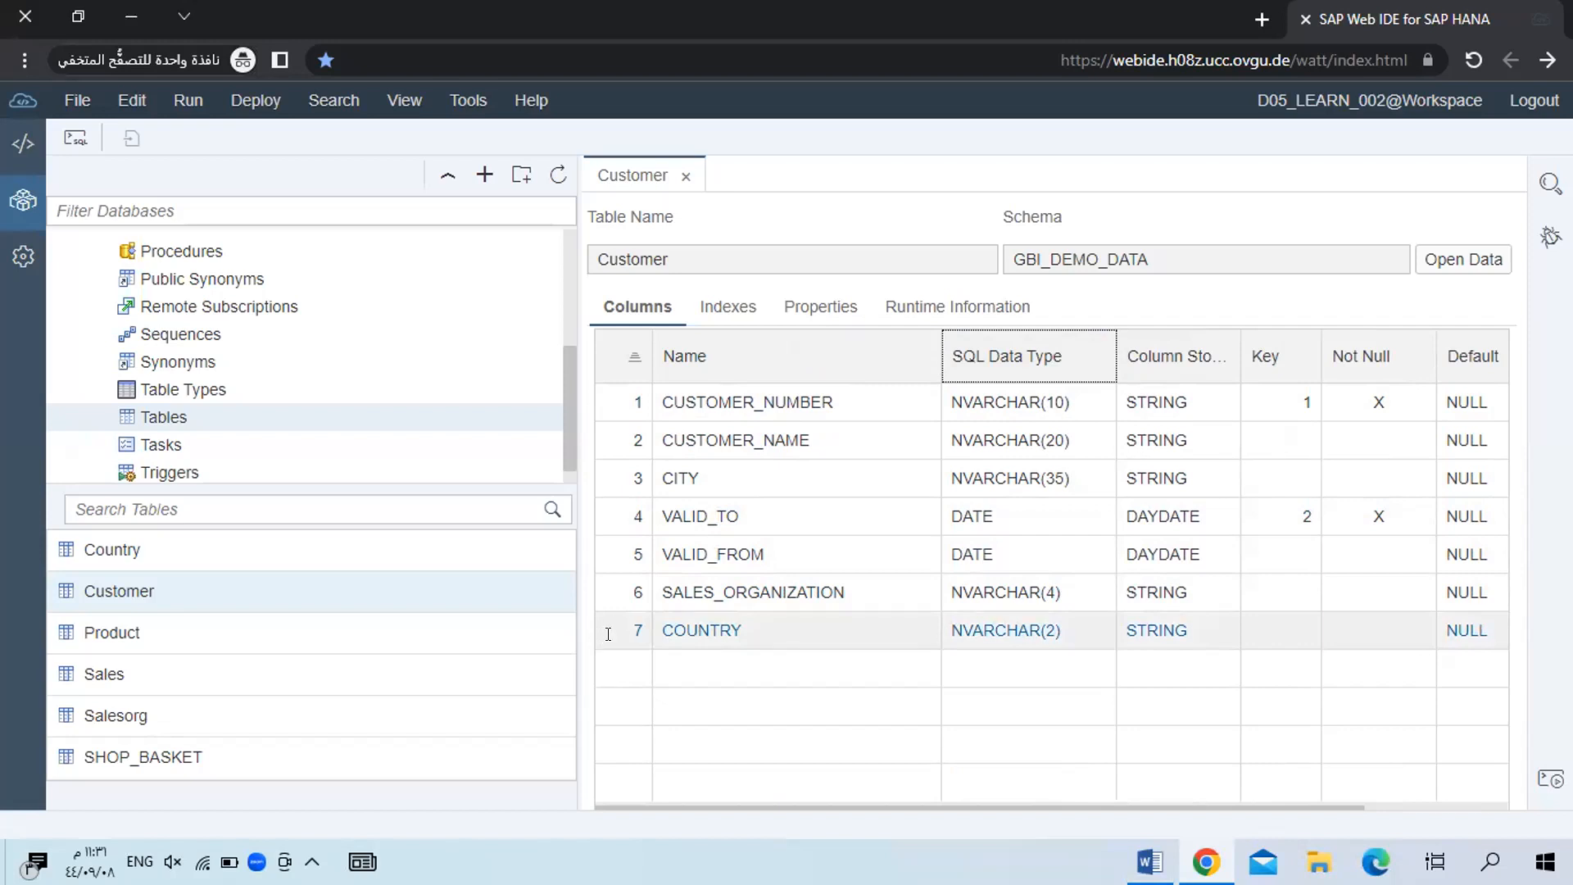
{"action": "left_click", "coordinate": [1014, 615]}
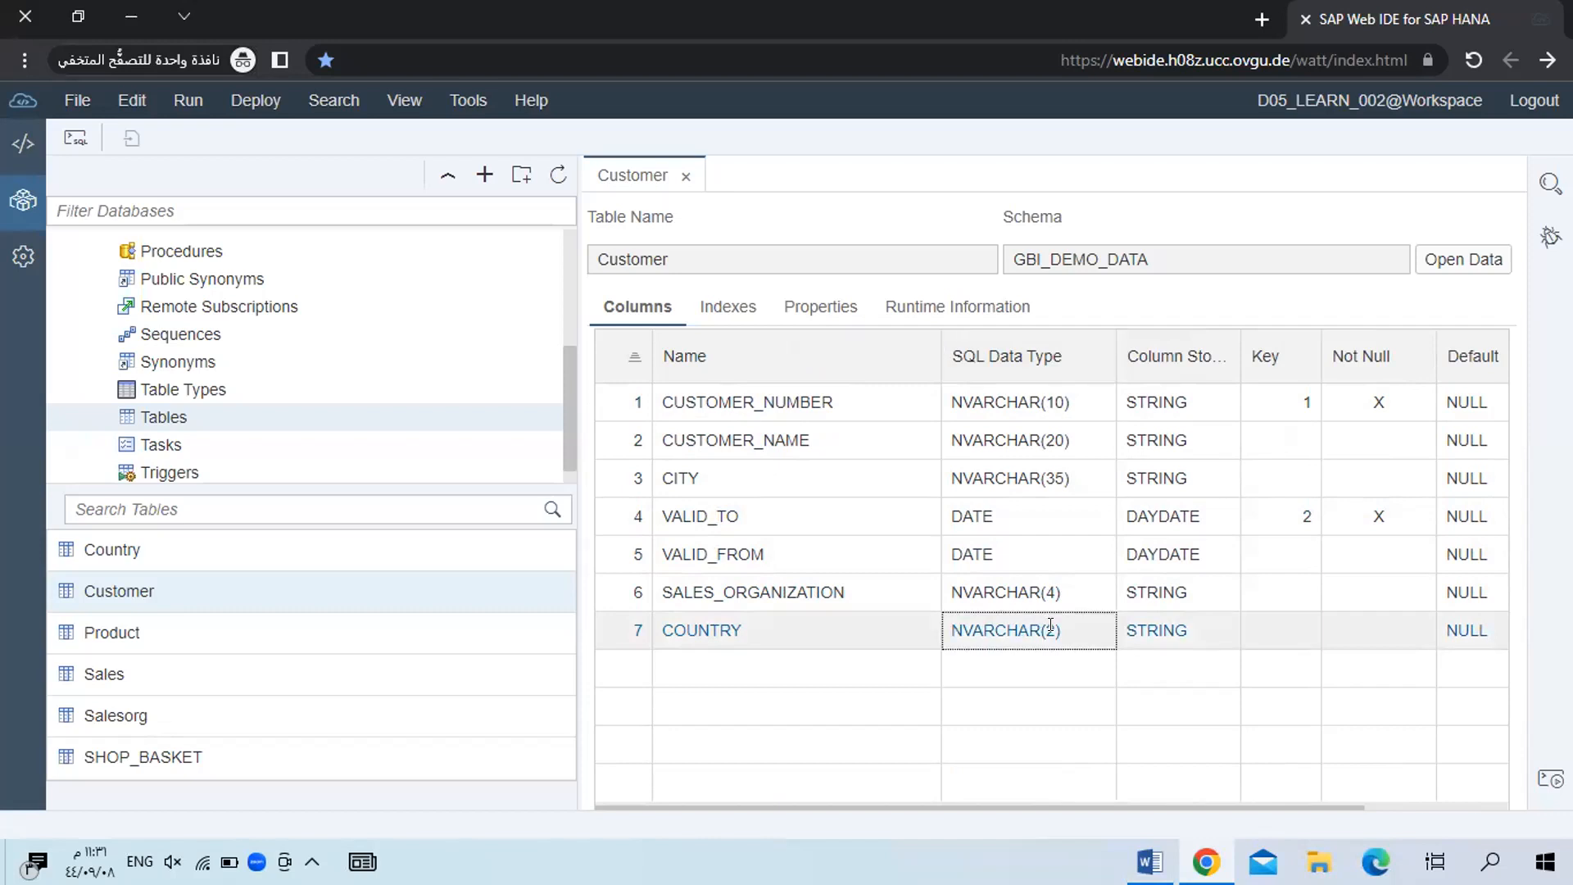
Copy NVARCHAR(2) from the COUNTRY field's definition in the Web IDE and paste it on a new line below question a) in the Word document.
{"action": "key", "text": "alt+Tab"}
{"action": "key", "text": "alt+Tab"}
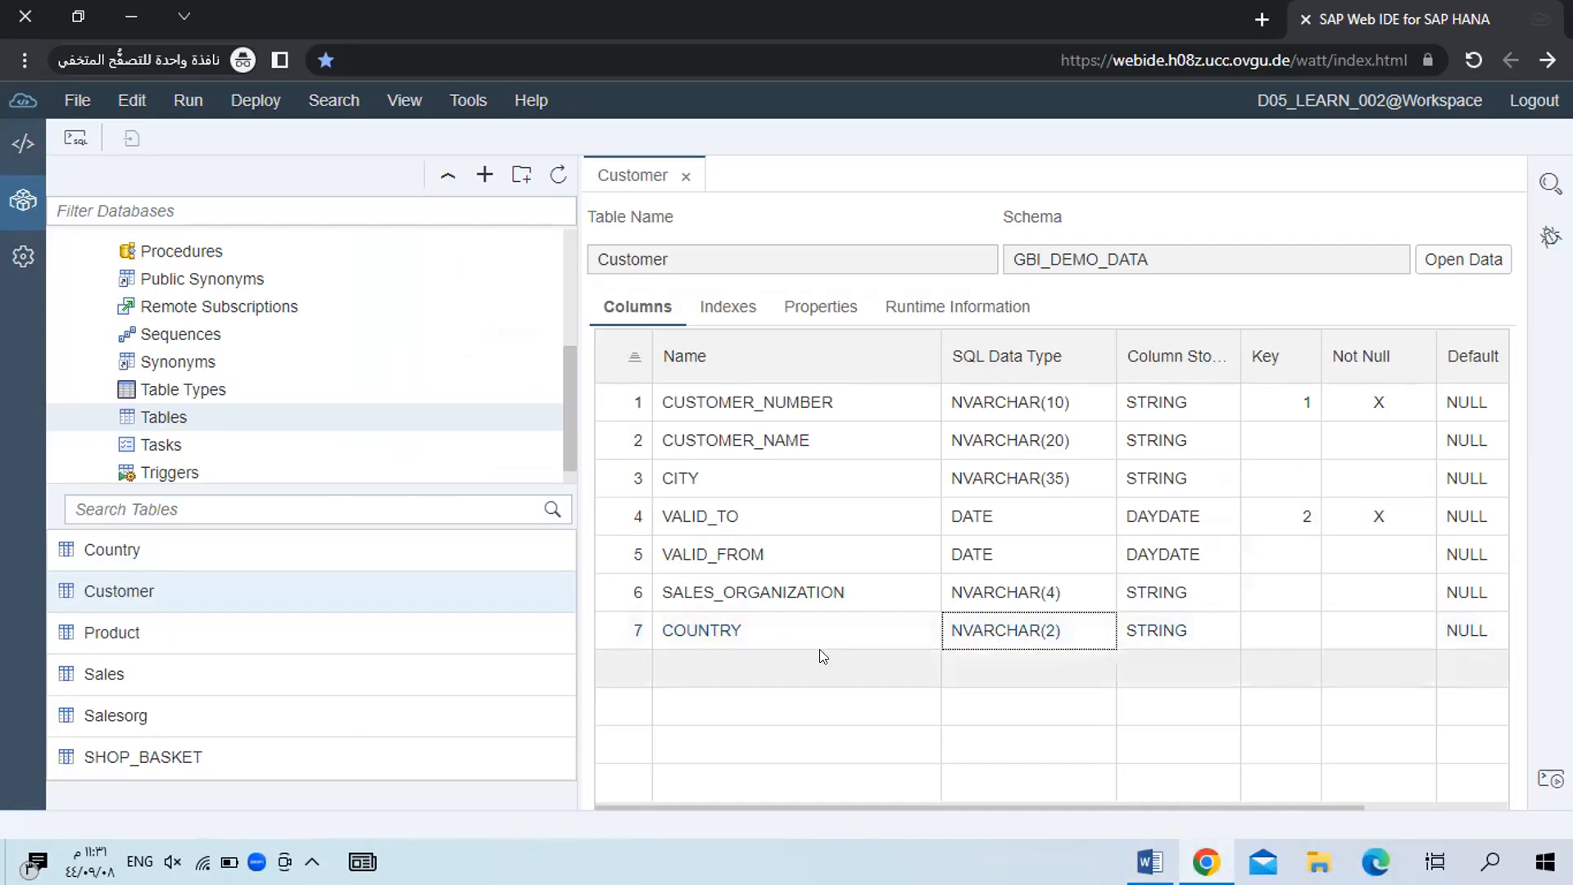
{"action": "key", "text": "alt+Tab"}
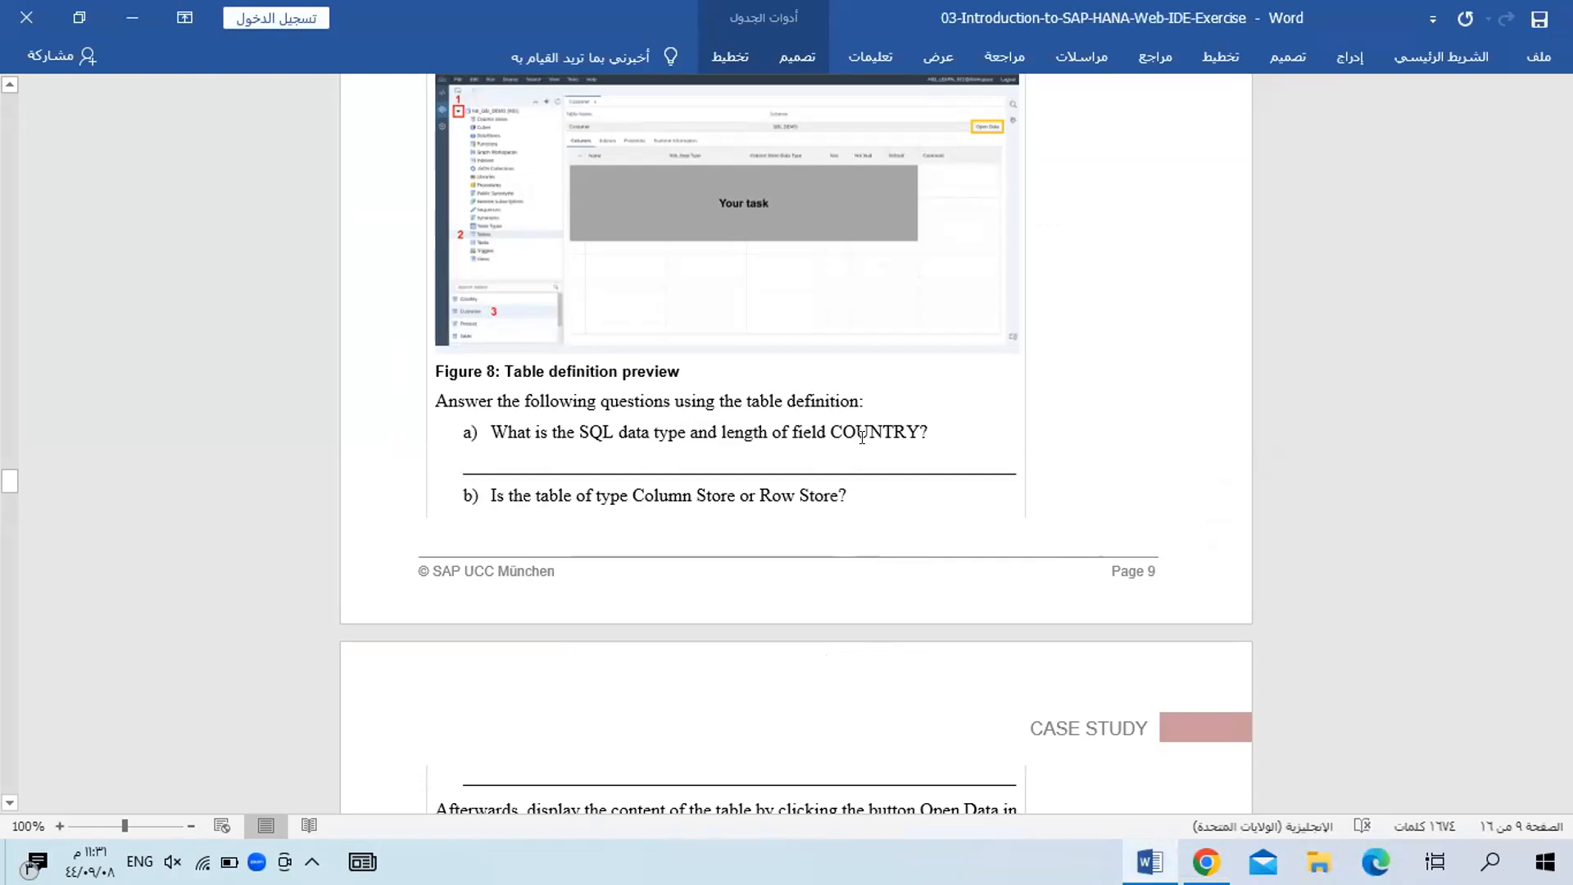
{"action": "key", "text": "alt+Tab"}
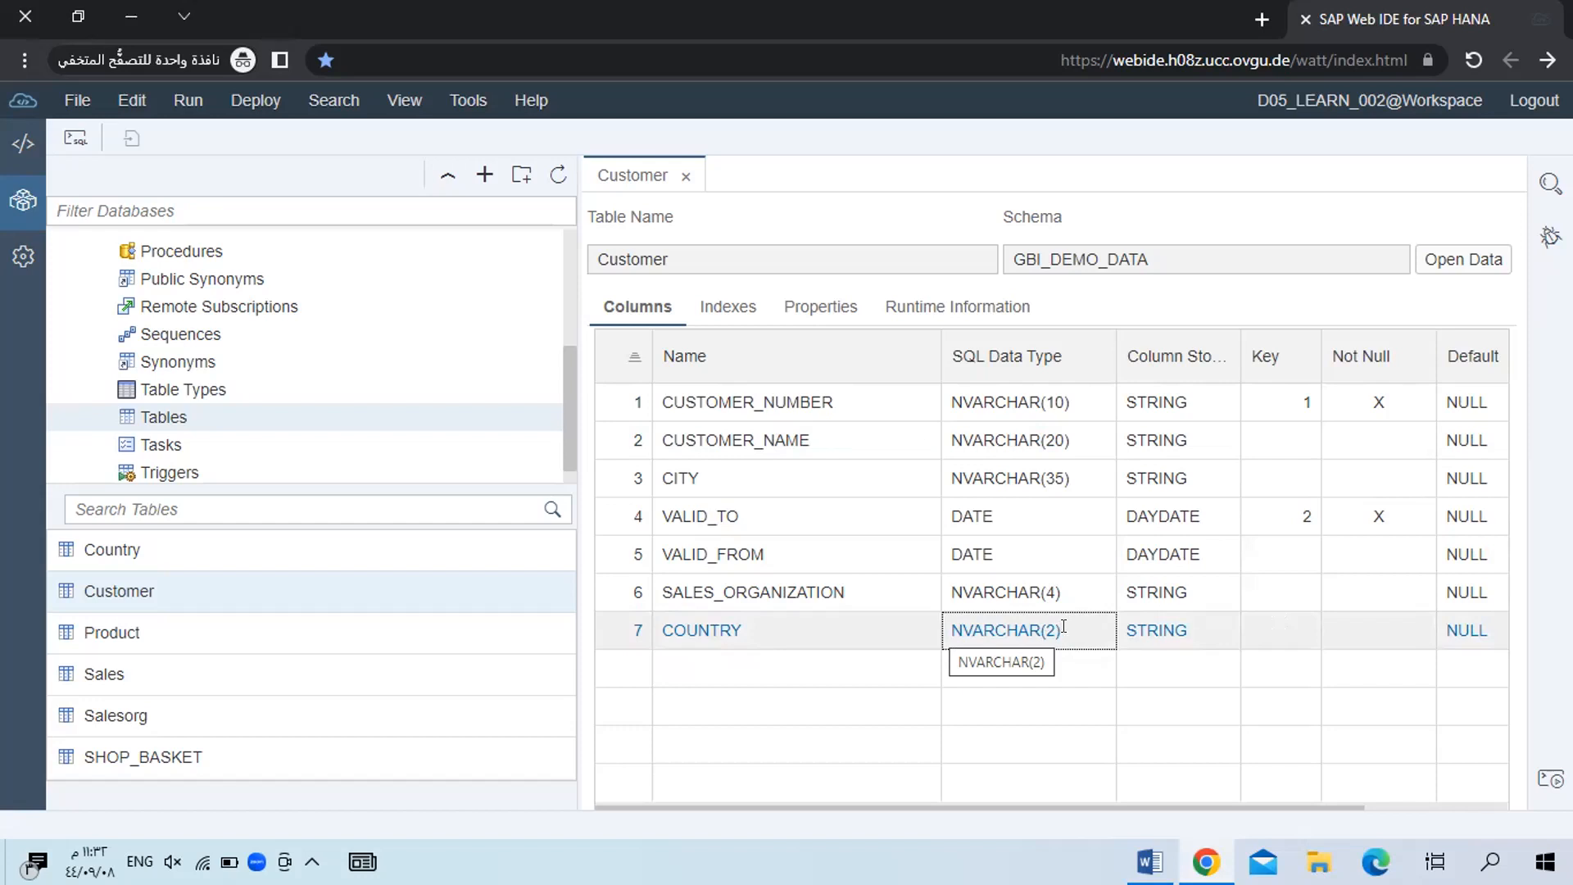
{"action": "left_click_drag", "start_coordinate": [1064, 626], "coordinate": [914, 623]}
{"action": "key", "text": "ctrl+c"}
{"action": "key", "text": "alt+Tab"}
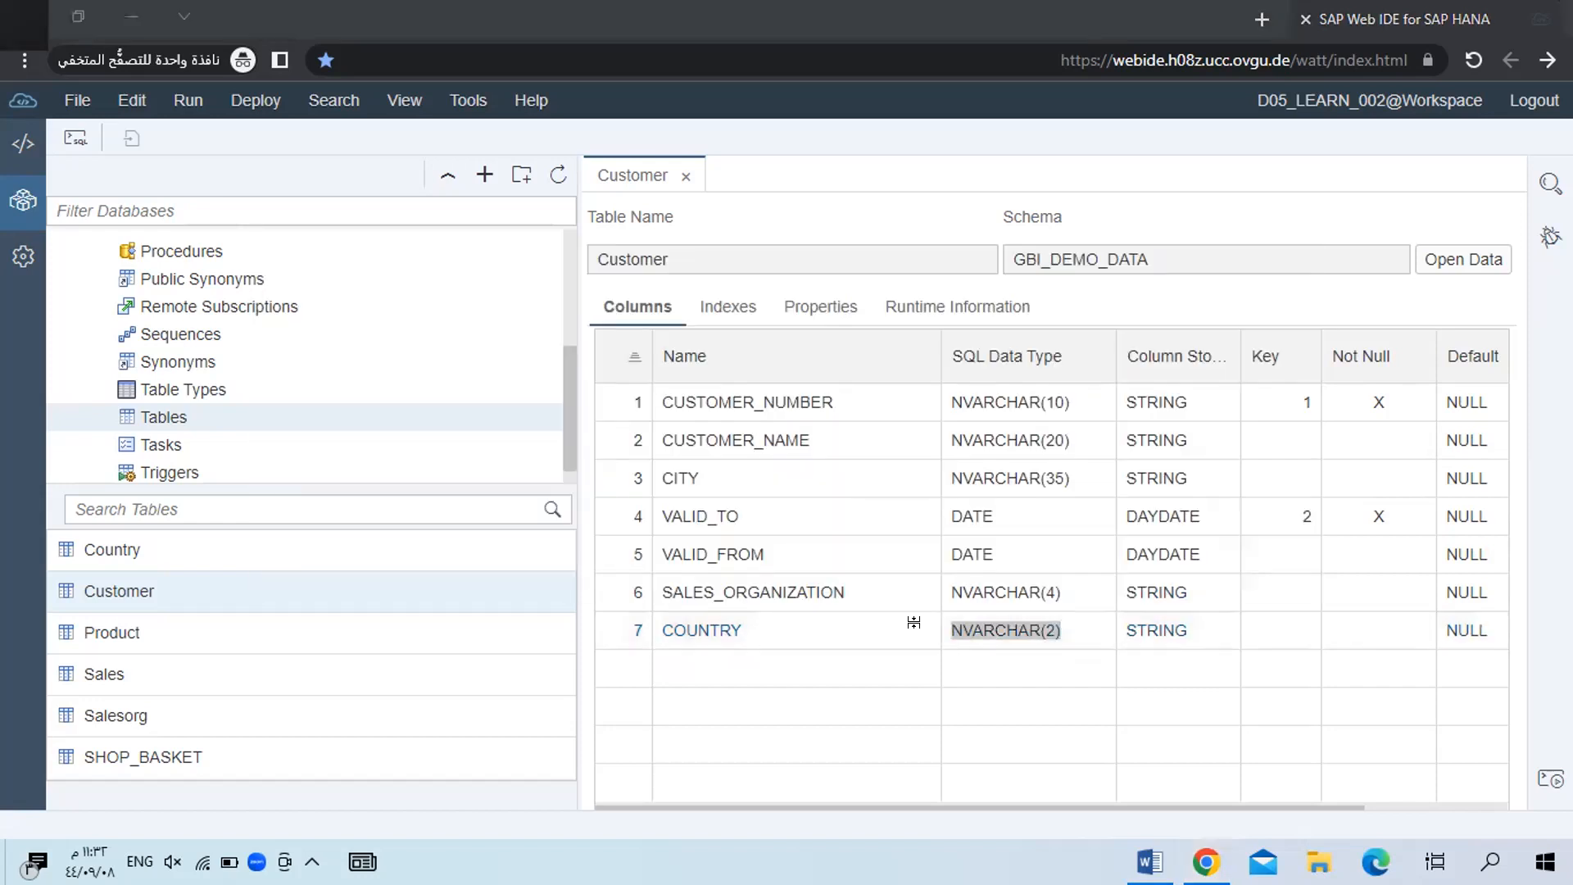
{"action": "left_click", "coordinate": [972, 422]}
{"action": "key", "text": "Return"}
{"action": "key", "text": "ctrl+v"}
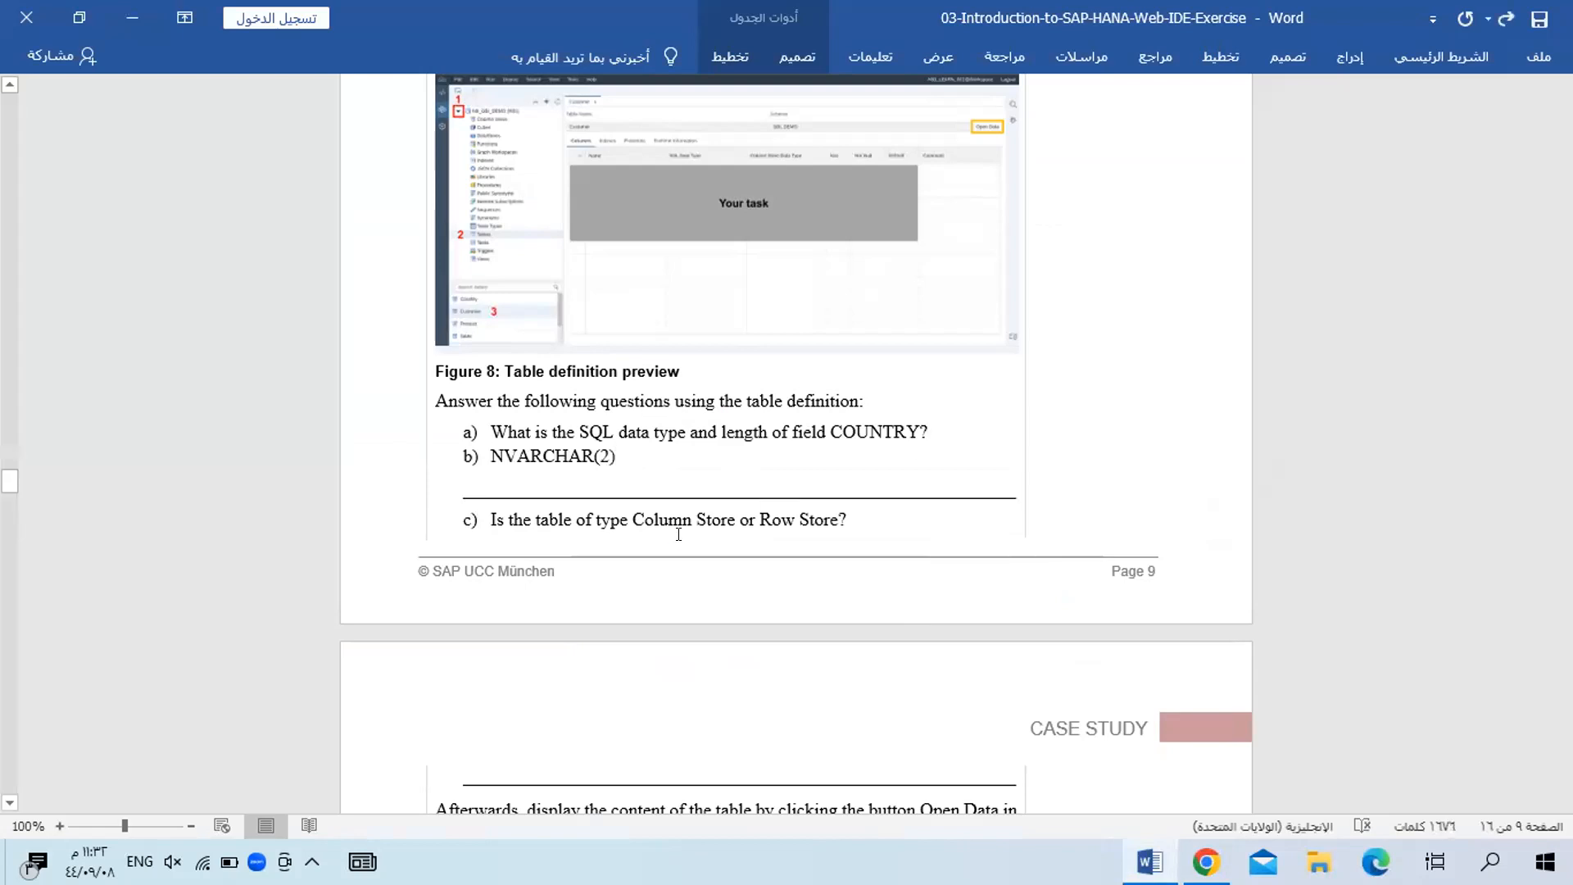
Remove the list lettering from the NVARCHAR(2) answer line in the Word document and read question b).
{"action": "scroll", "coordinate": [674, 545], "scroll_direction": "down", "scroll_amount": 1}
{"action": "key", "text": "alt+Tab"}
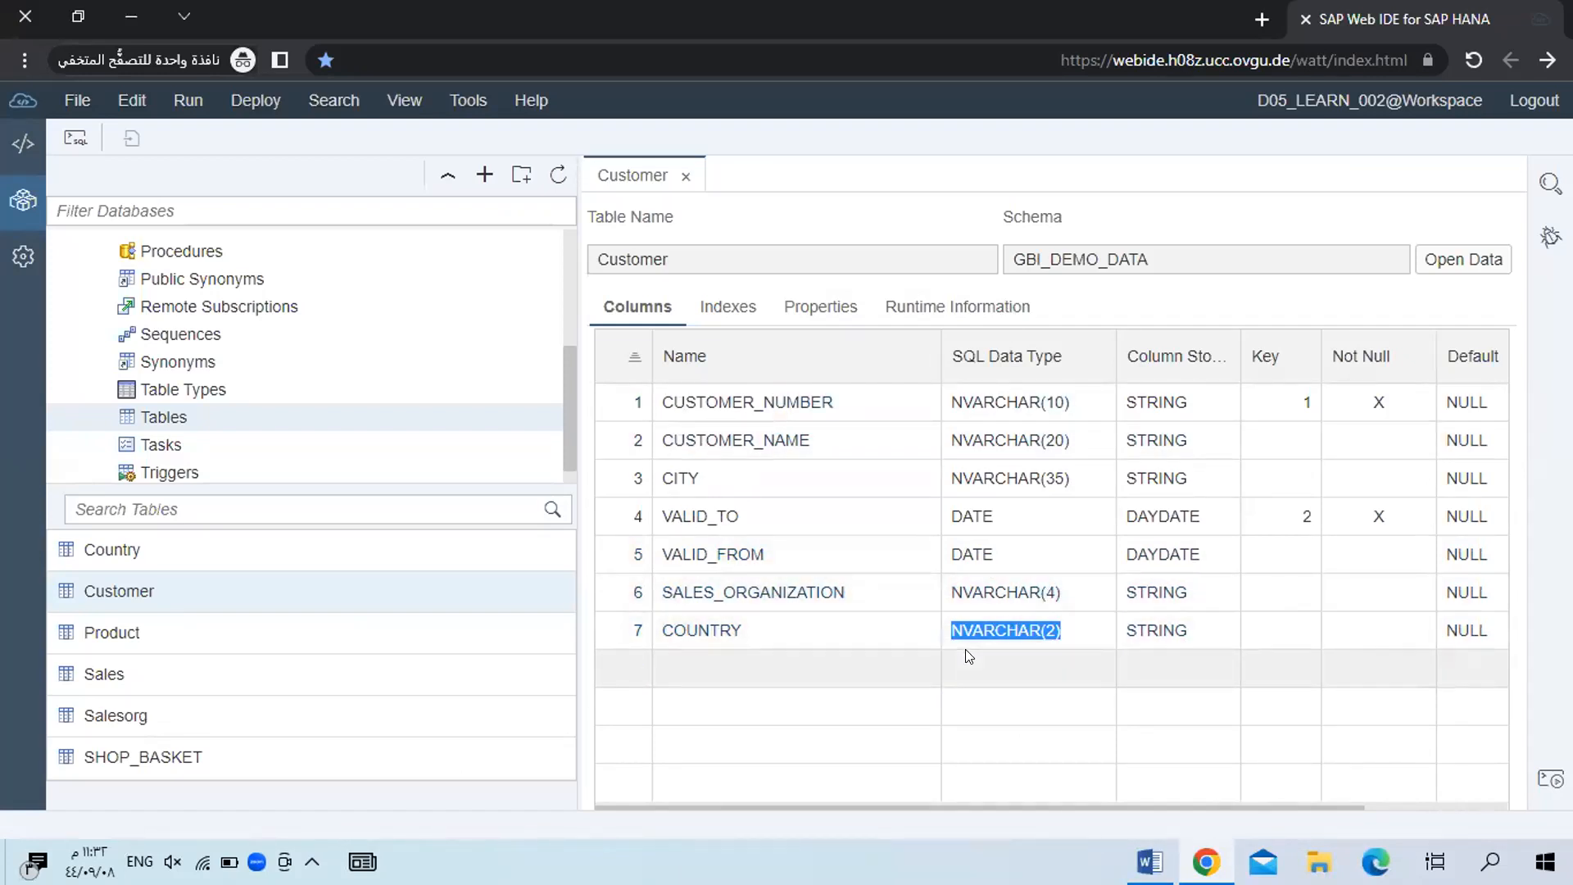
{"action": "key", "text": "alt+Tab"}
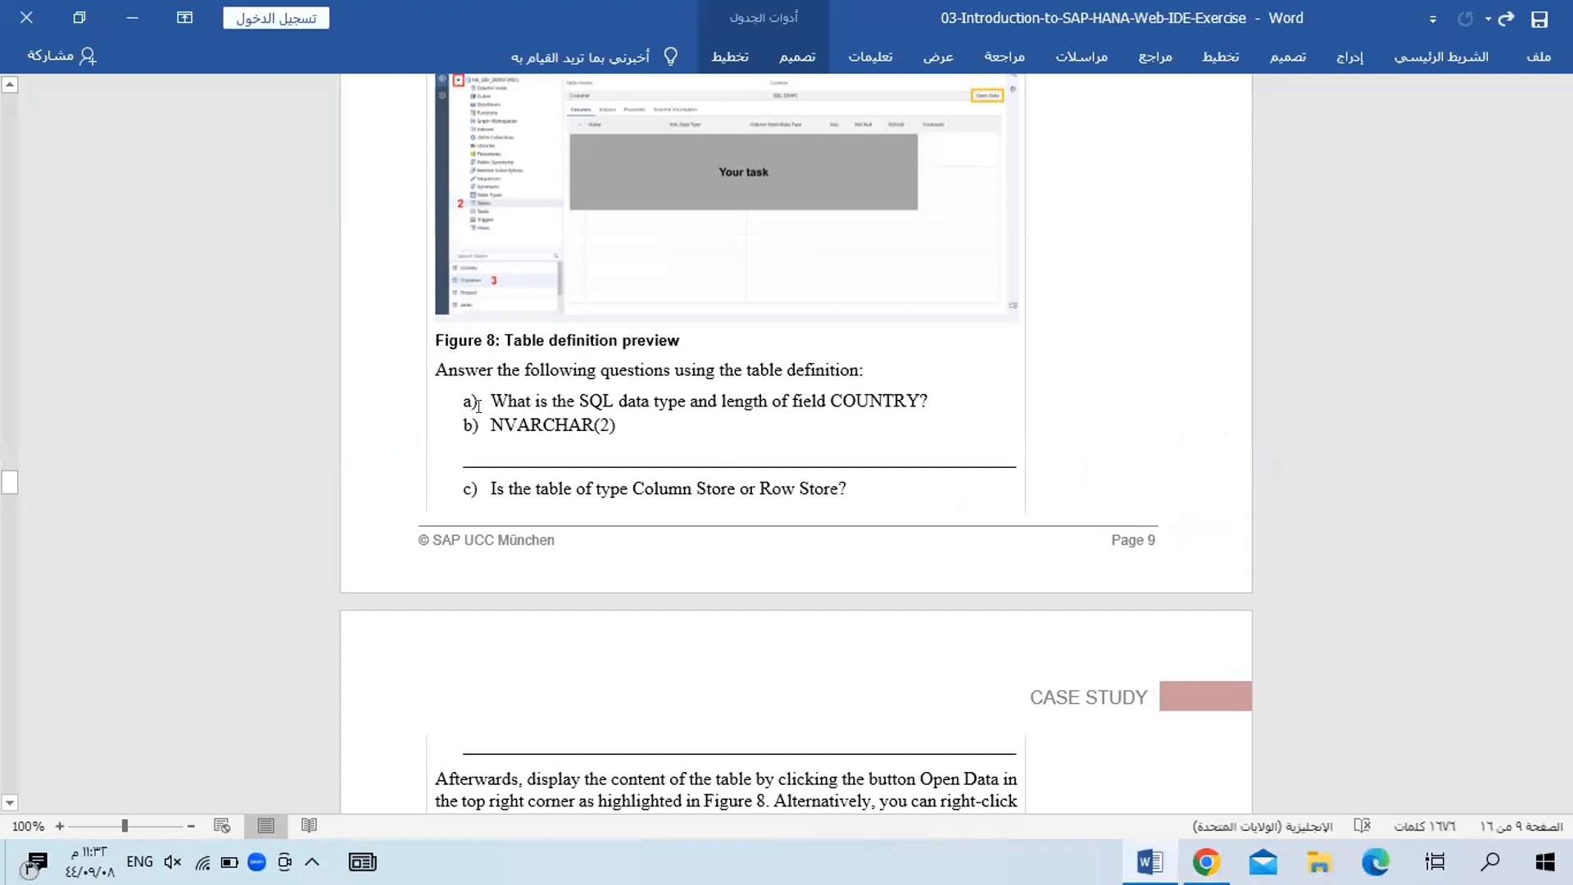
{"action": "key", "text": "BackSpace"}
{"action": "scroll", "coordinate": [593, 484], "scroll_direction": "down", "scroll_amount": 2}
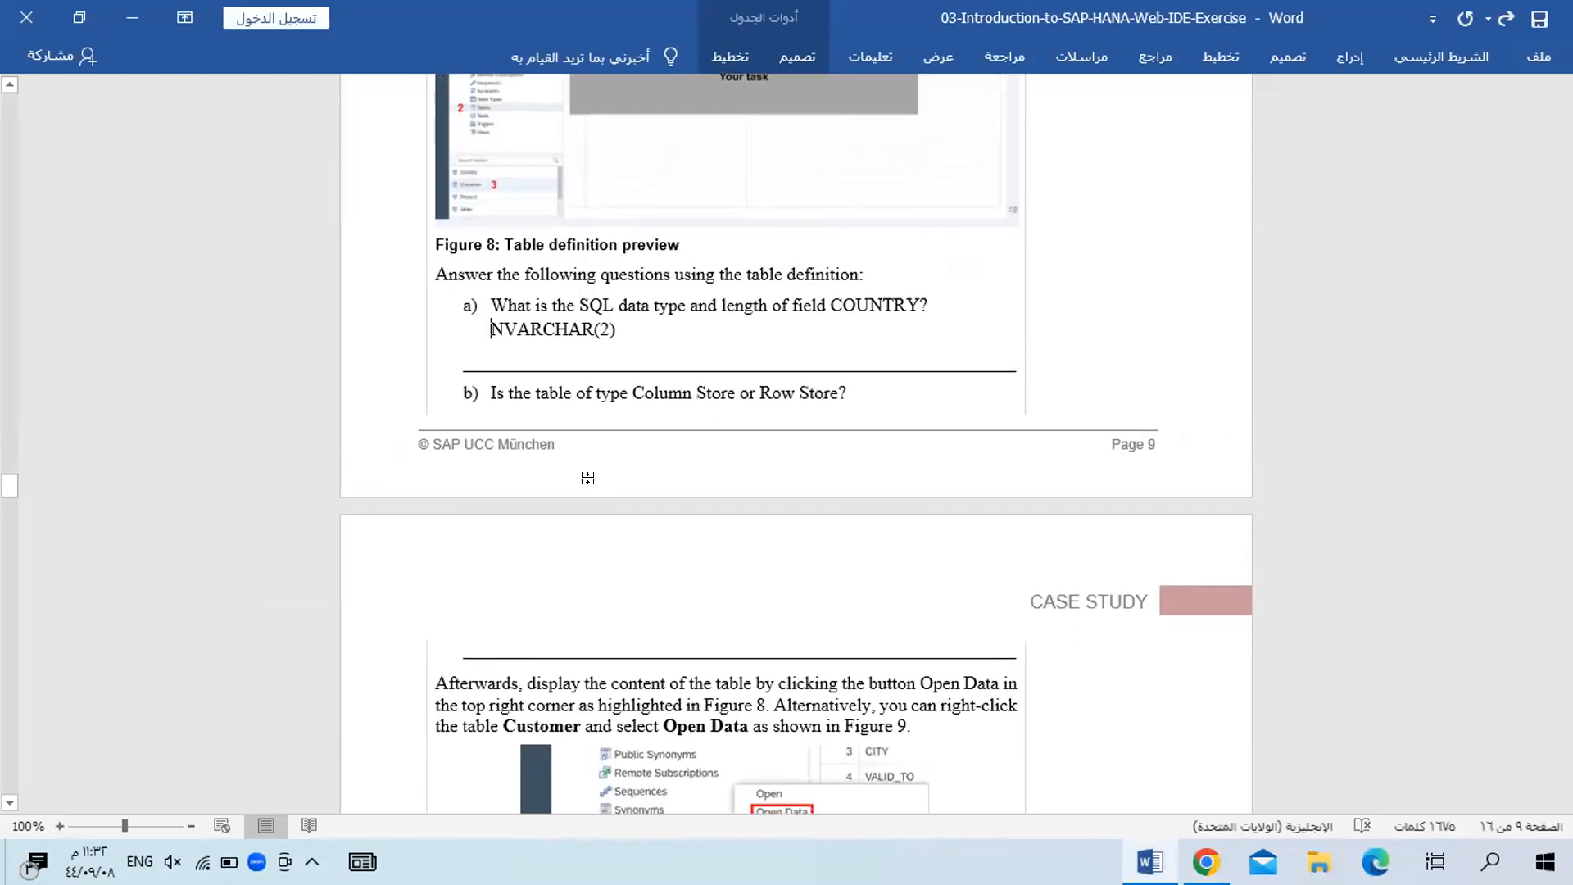
{"action": "scroll", "coordinate": [578, 508], "scroll_direction": "down", "scroll_amount": 1}
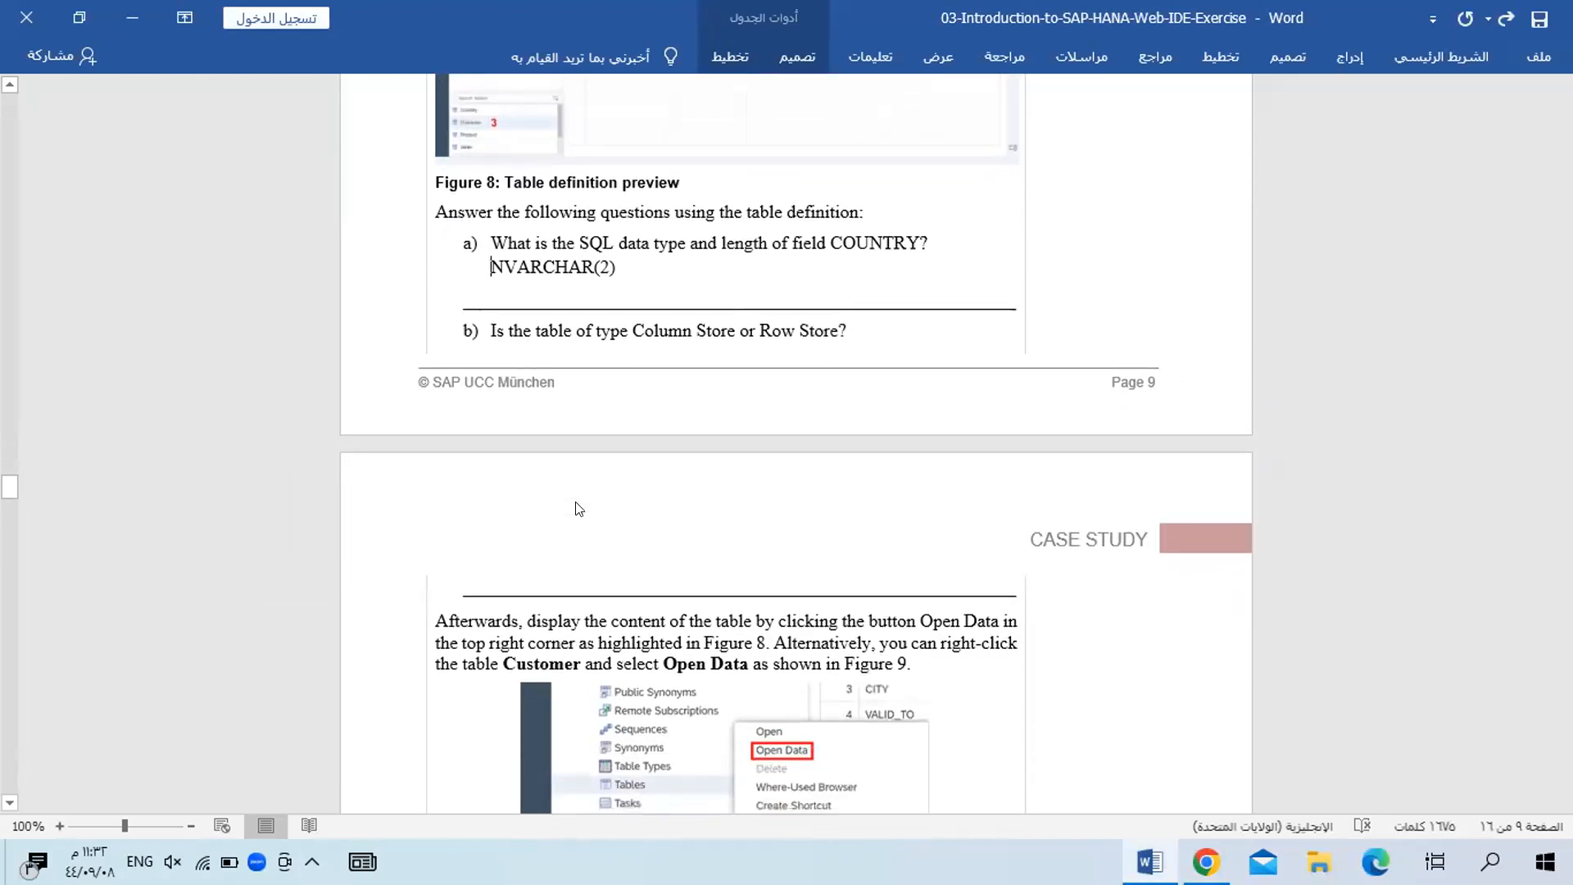
Copy the Table Type value COLUMN from the Customer table's properties in the Web IDE and paste it after question b) in Word.
{"action": "key", "text": "alt+Tab"}
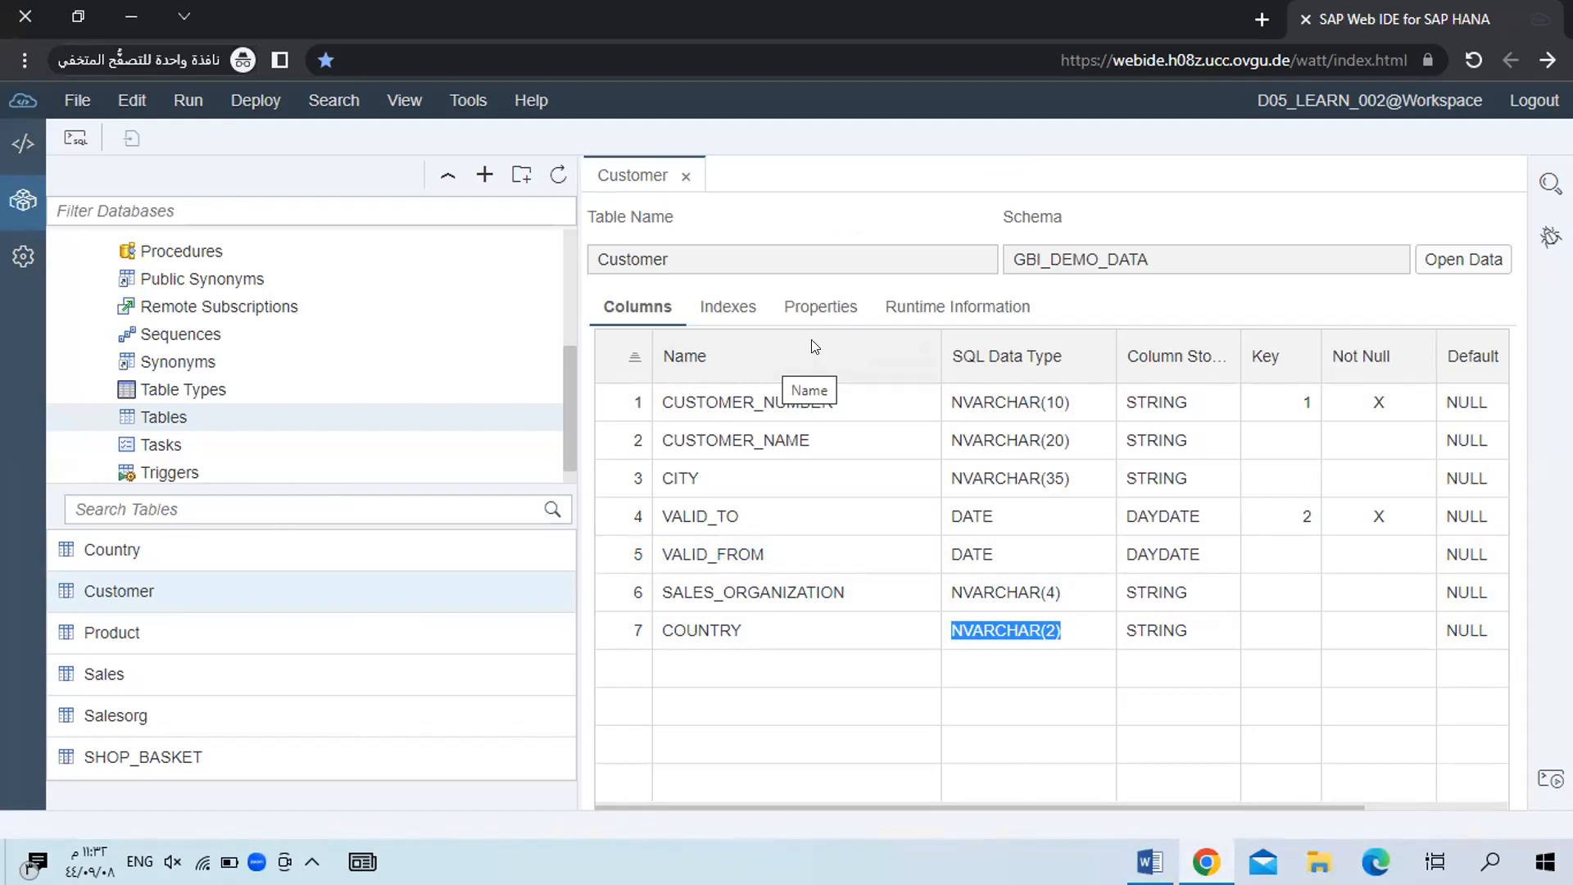
{"action": "left_click", "coordinate": [819, 312]}
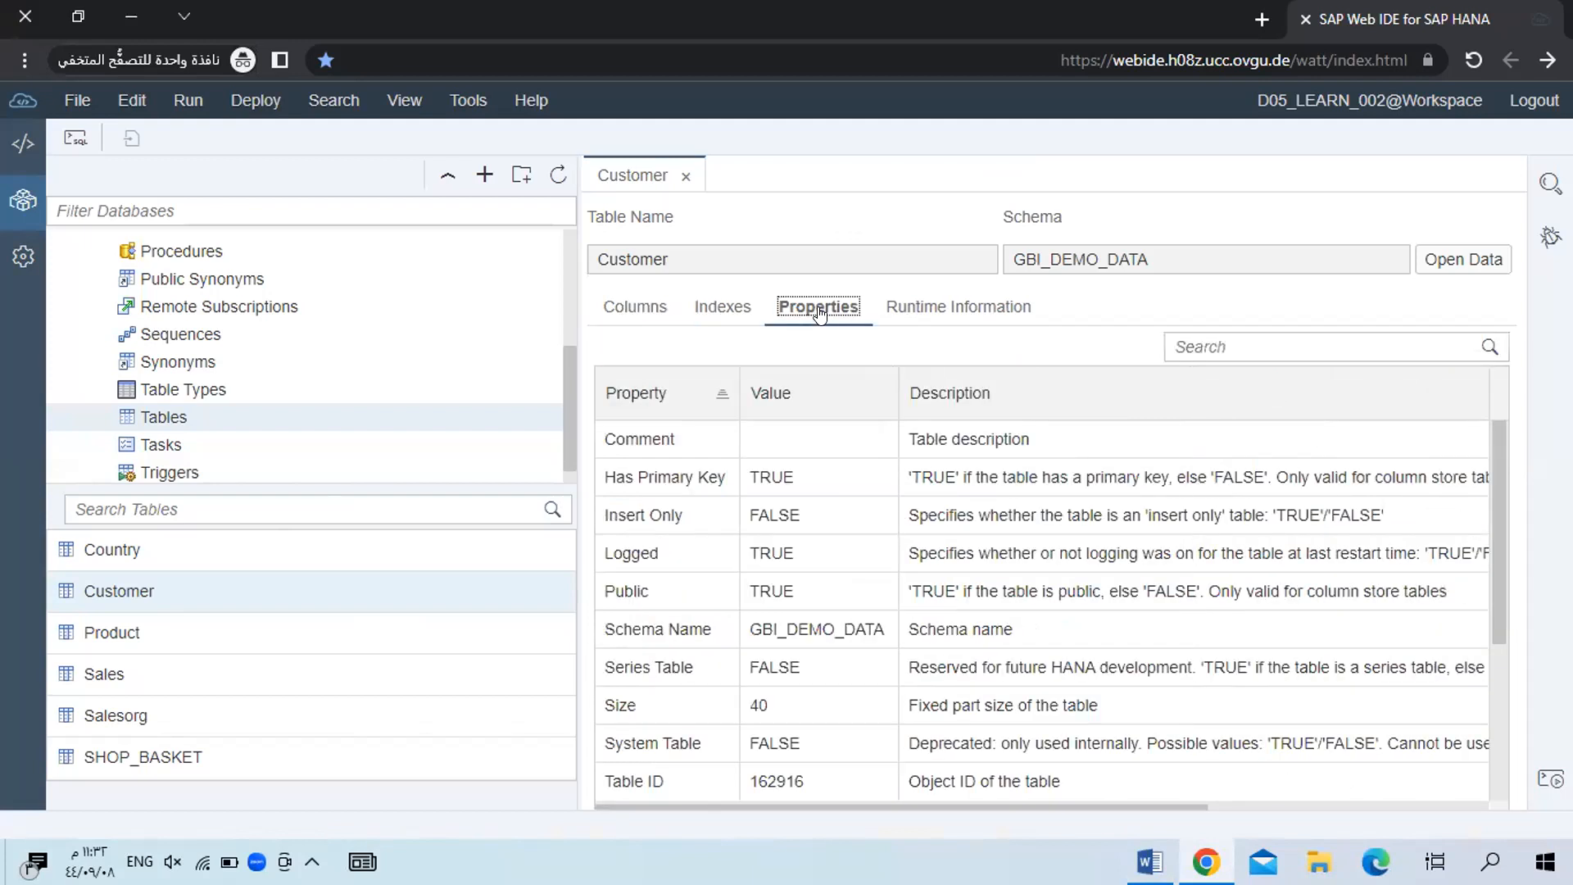
{"action": "scroll", "coordinate": [1055, 552], "scroll_direction": "down", "scroll_amount": 4}
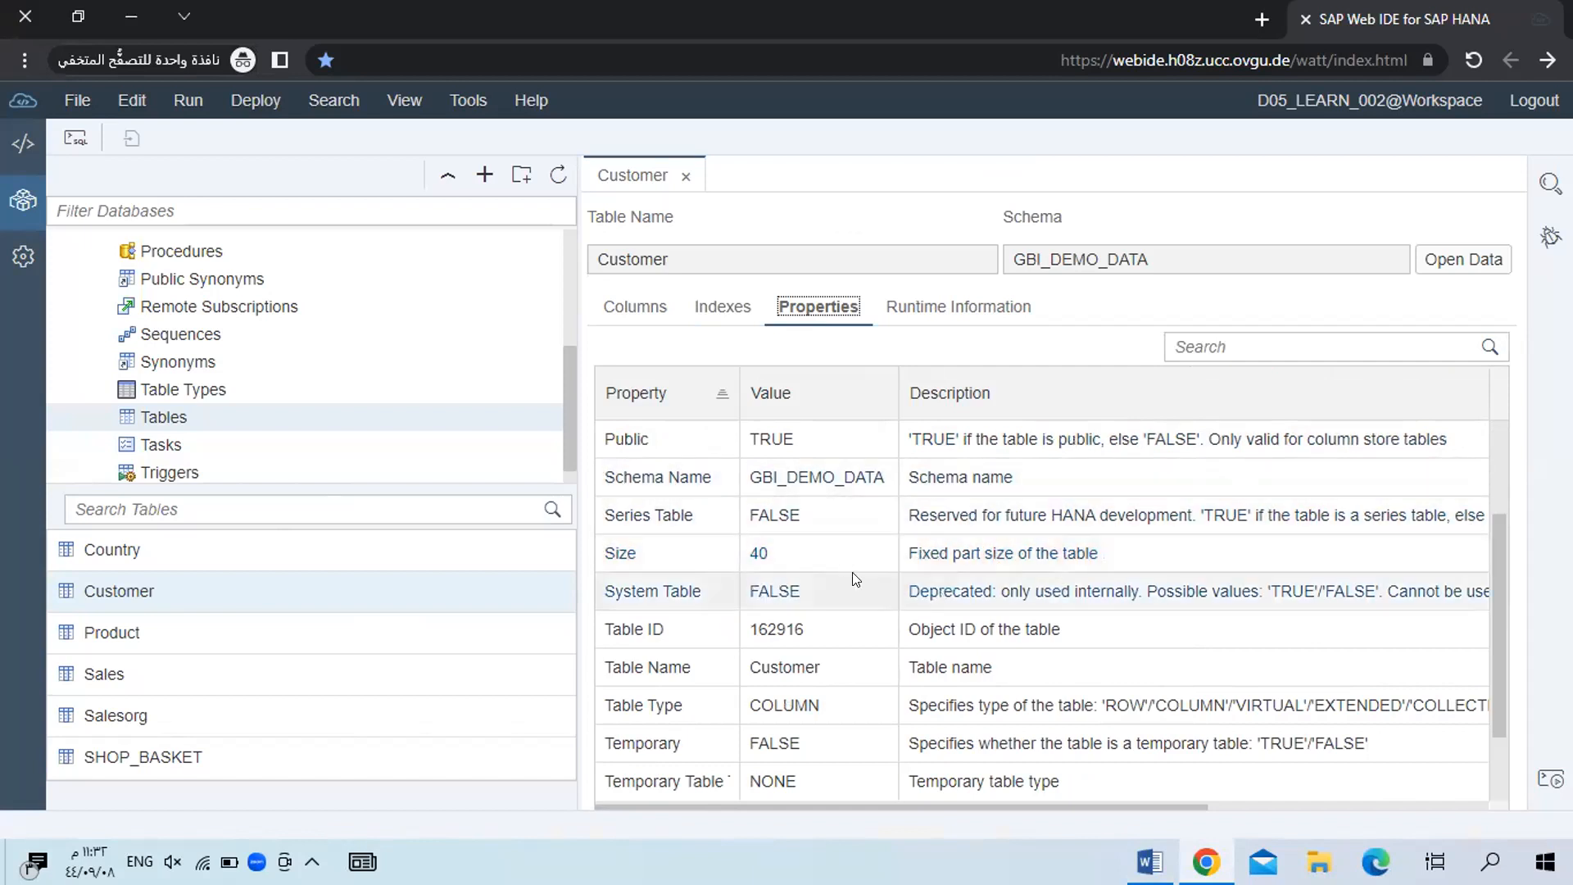
{"action": "scroll", "coordinate": [852, 572], "scroll_direction": "down", "scroll_amount": 1}
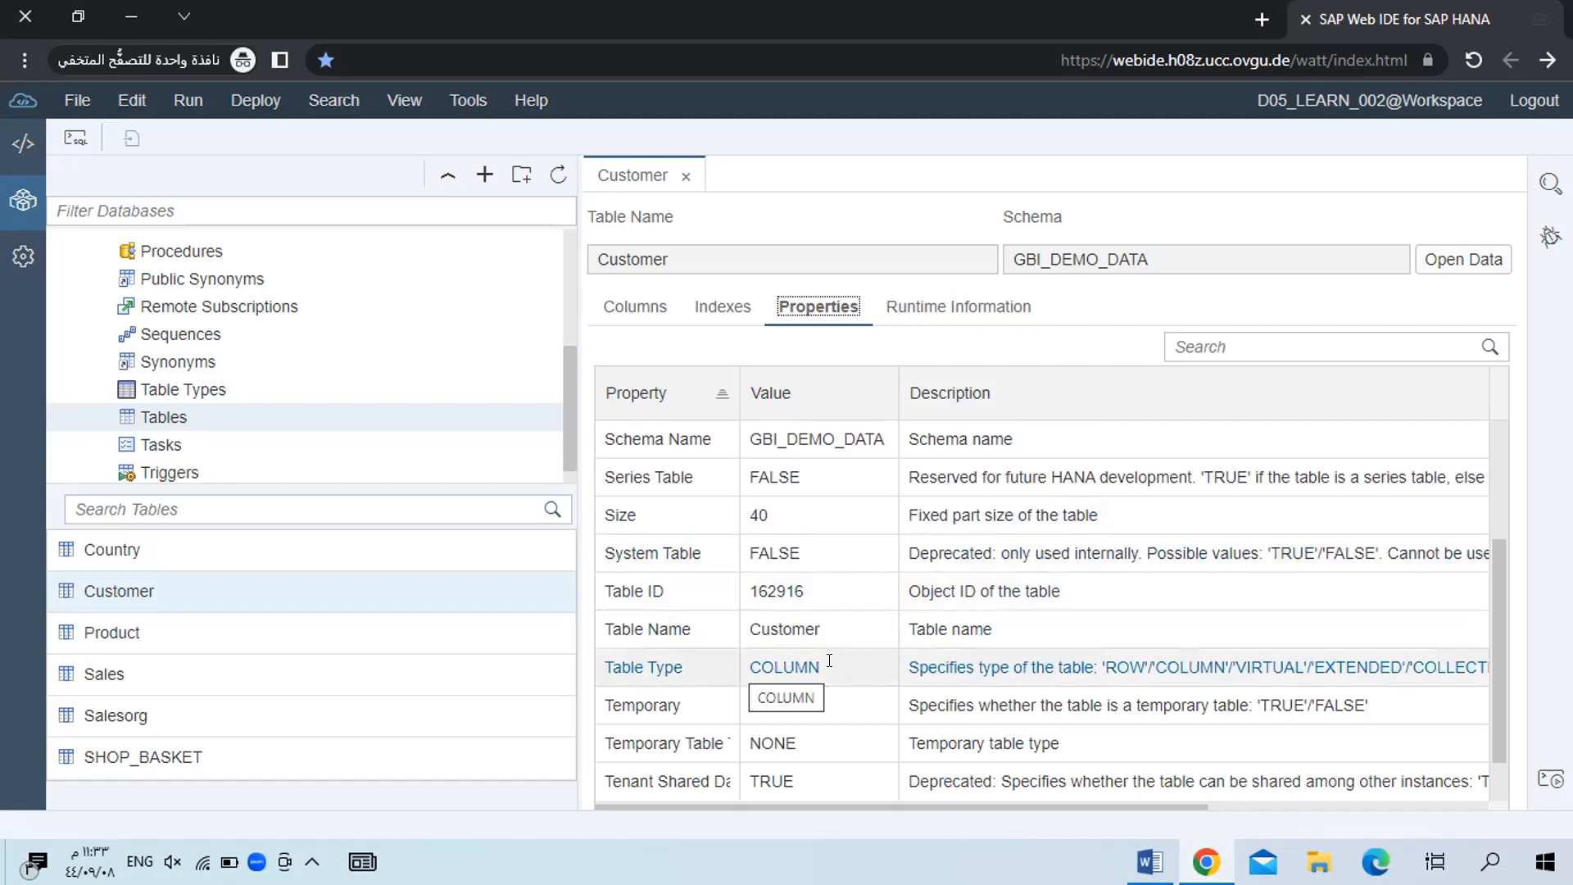
{"action": "left_click_drag", "start_coordinate": [829, 660], "coordinate": [718, 660]}
{"action": "key", "text": "ctrl+c"}
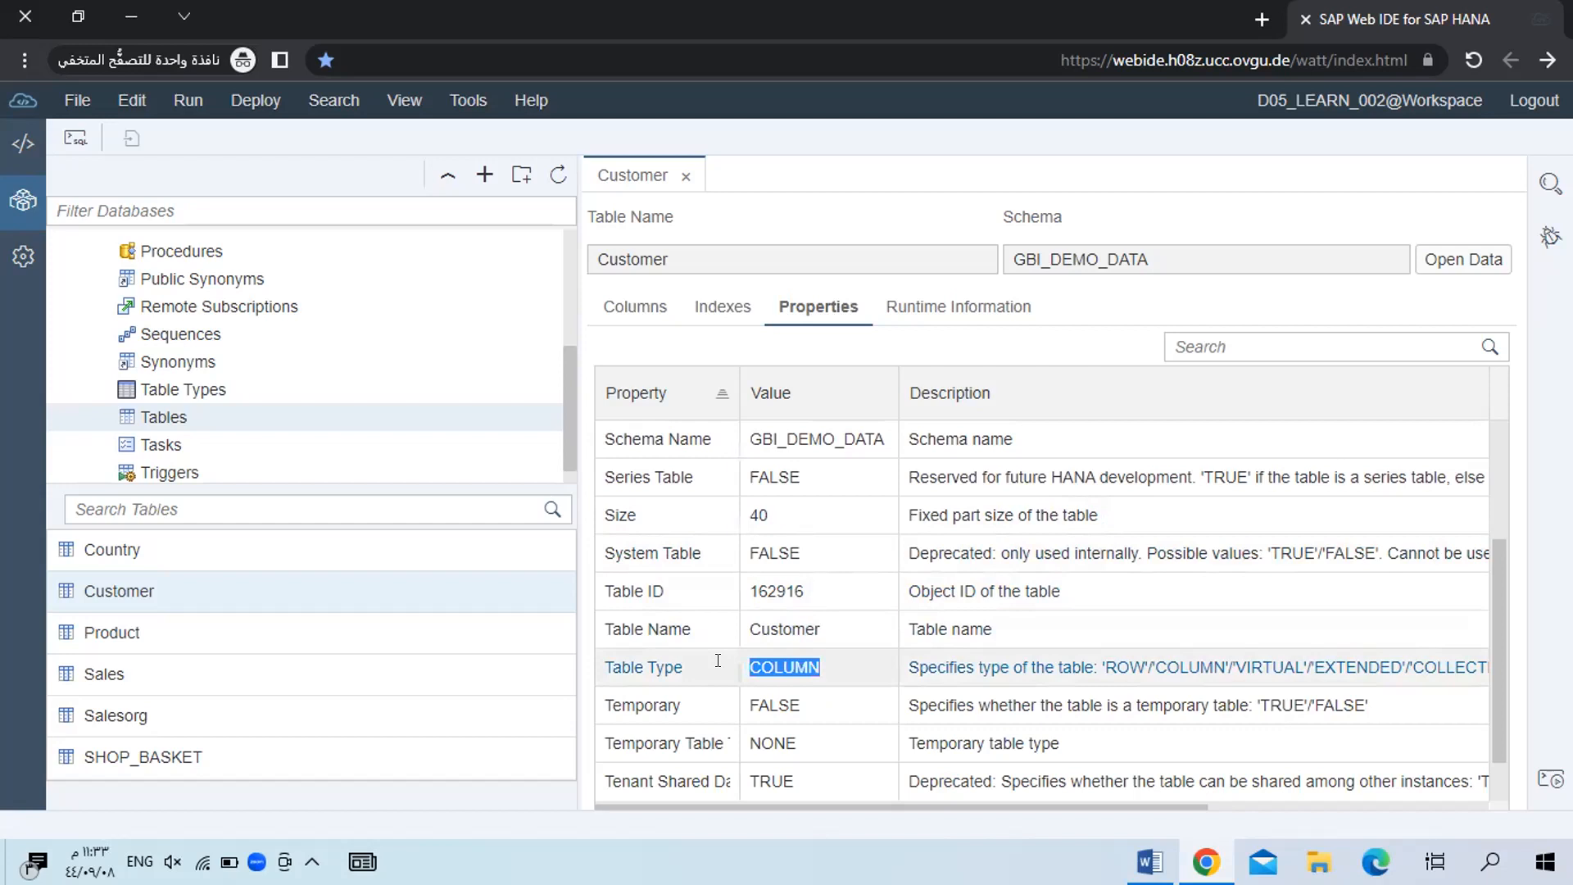
{"action": "key", "text": "alt+Tab"}
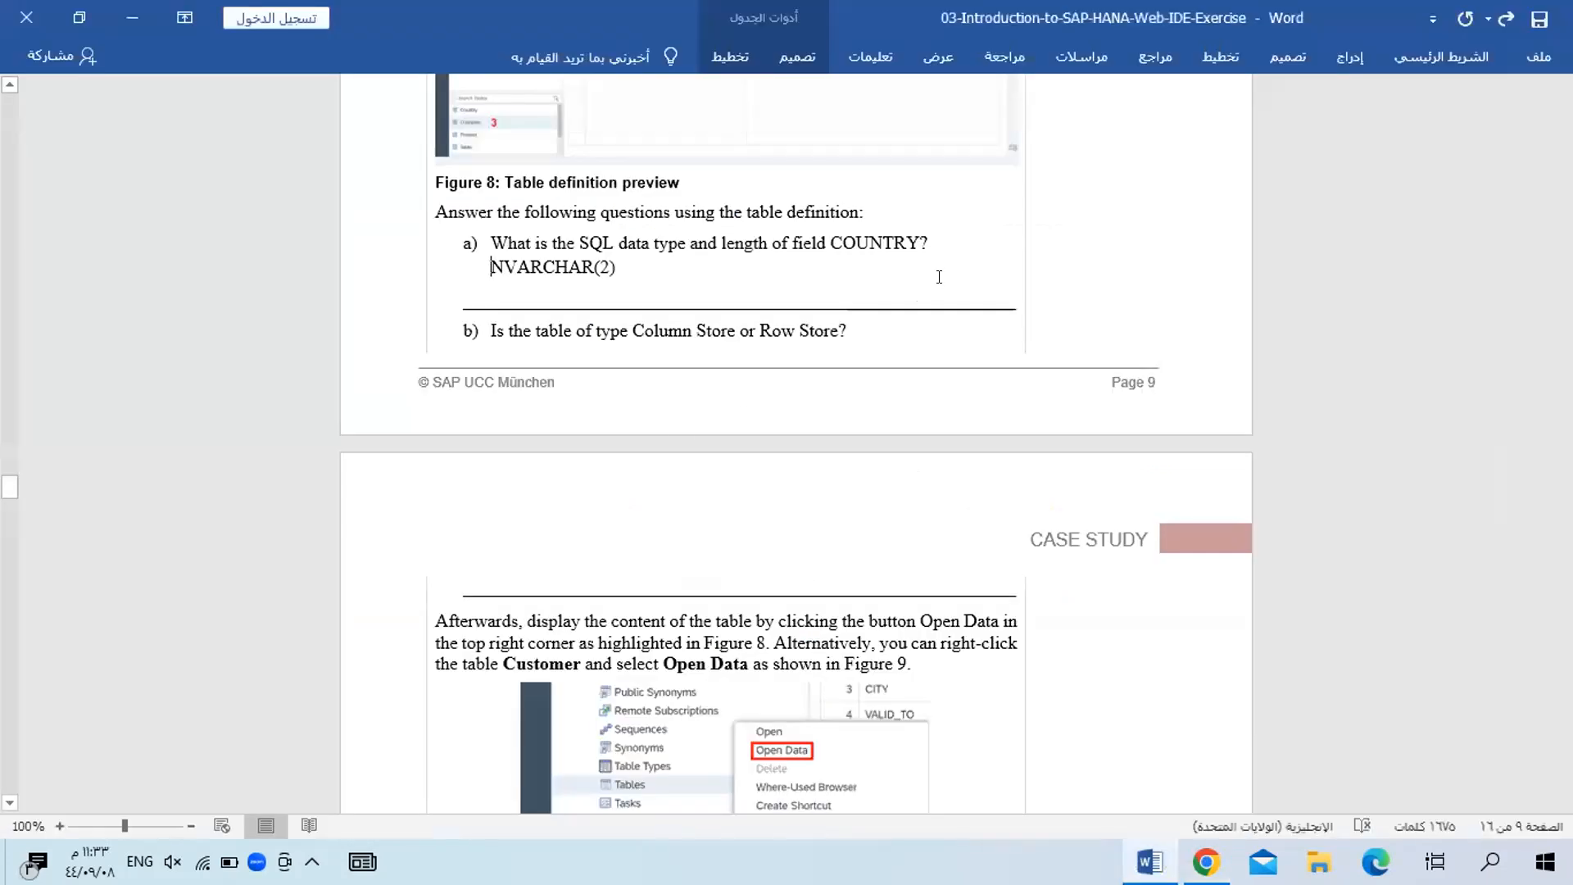
{"action": "left_click", "coordinate": [894, 315]}
{"action": "key", "text": "ctrl+v"}
Read the instruction on displaying the Customer table's content and Figure 9 in the exercise document.
{"action": "scroll", "coordinate": [893, 319], "scroll_direction": "down", "scroll_amount": 2}
{"action": "scroll", "coordinate": [893, 319], "scroll_direction": "down", "scroll_amount": 3}
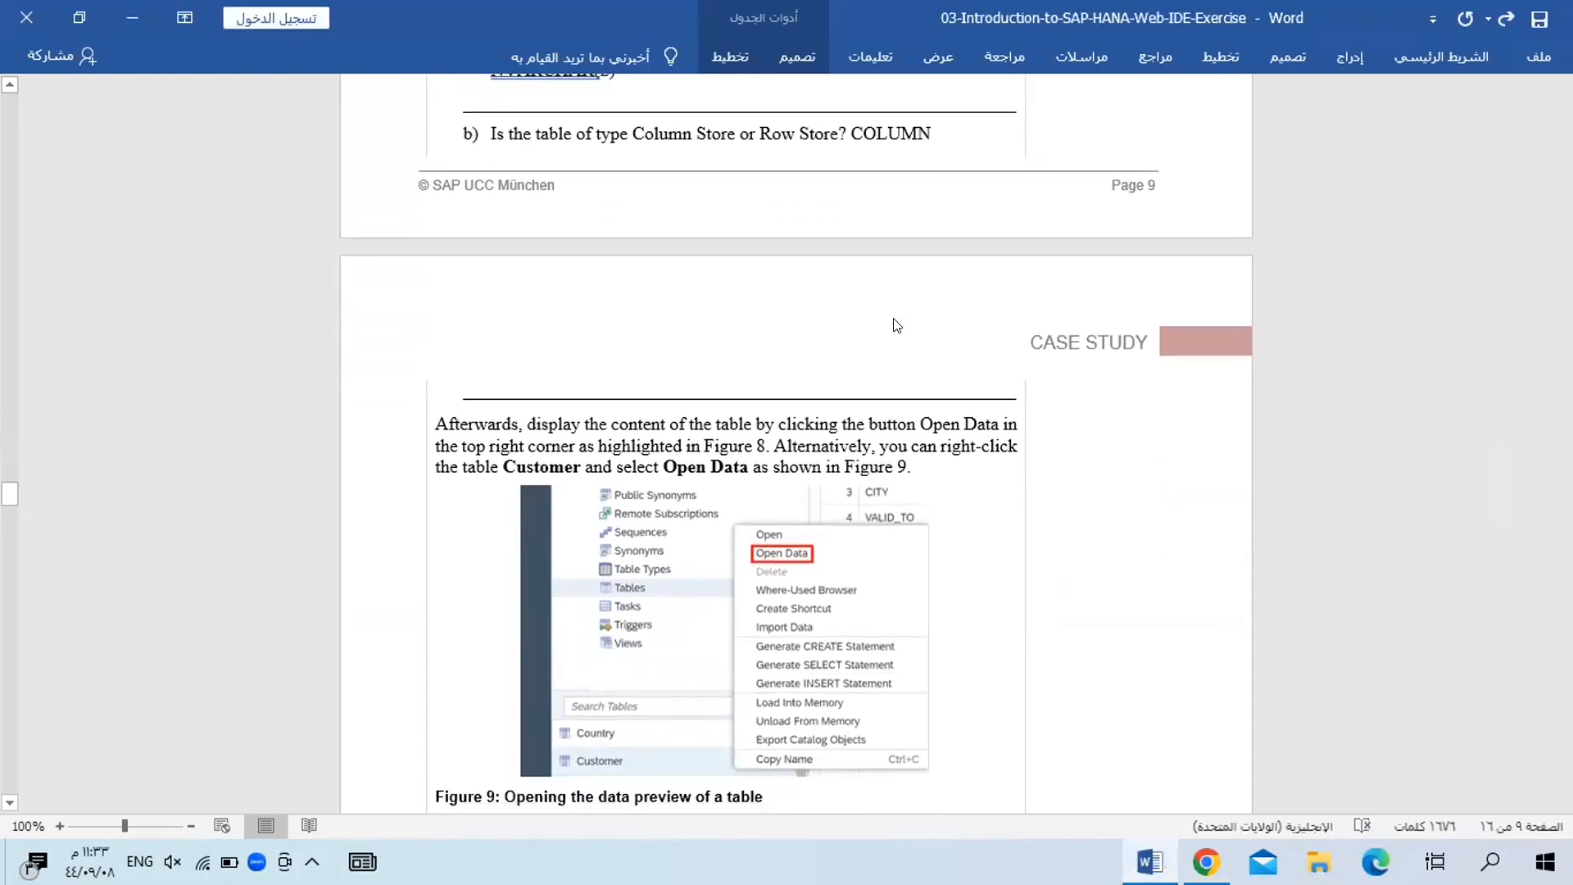
{"action": "scroll", "coordinate": [894, 315], "scroll_direction": "up", "scroll_amount": 1}
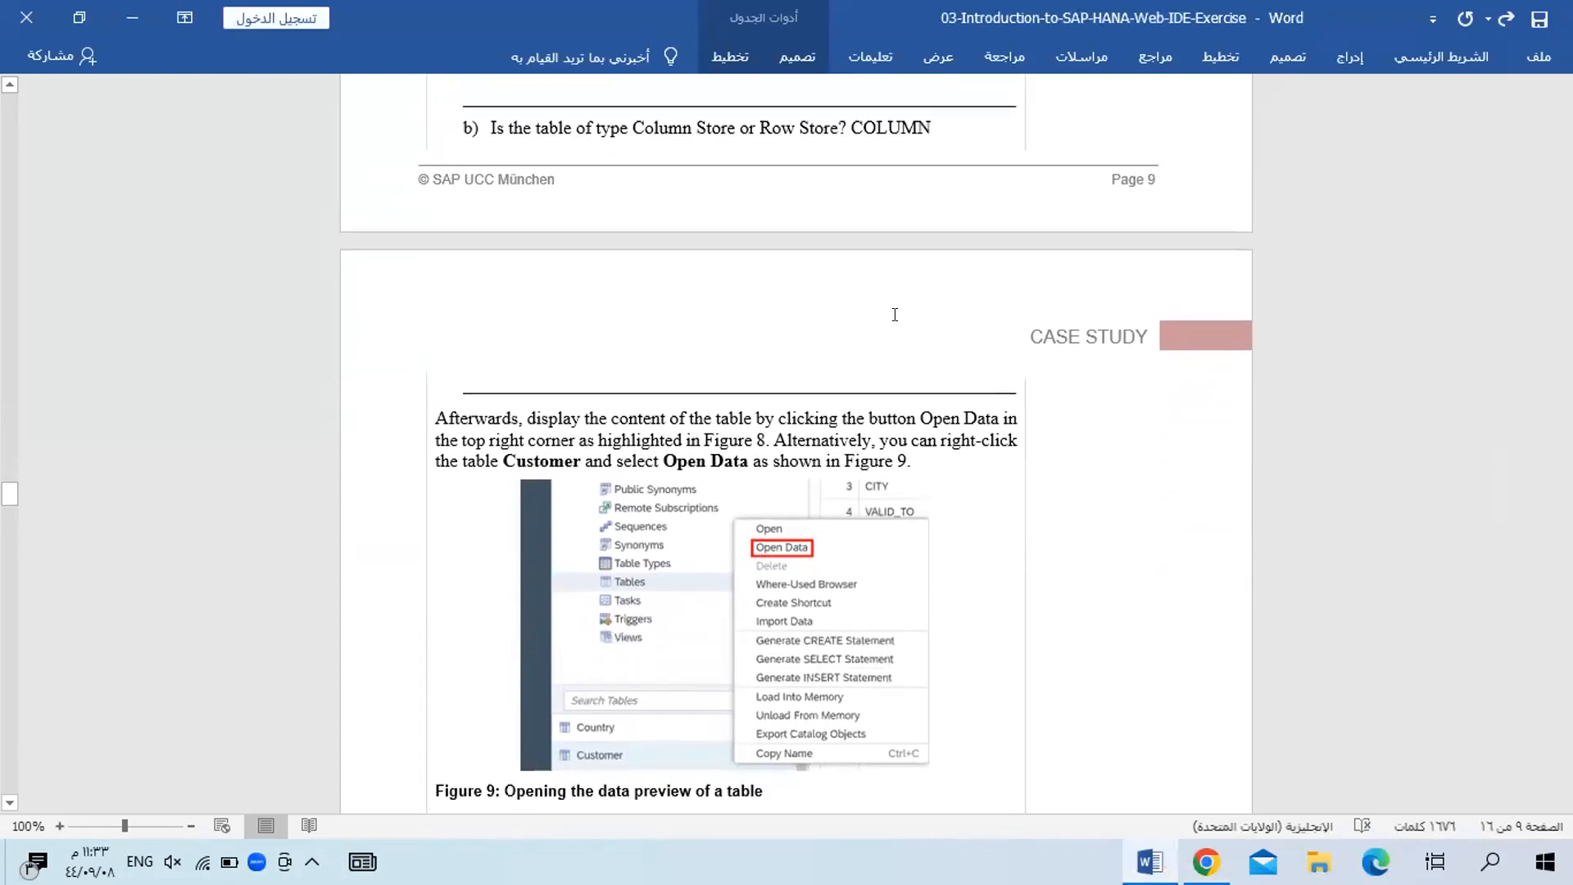
{"action": "scroll", "coordinate": [895, 316], "scroll_direction": "down", "scroll_amount": 3}
{"action": "scroll", "coordinate": [894, 314], "scroll_direction": "up", "scroll_amount": 4}
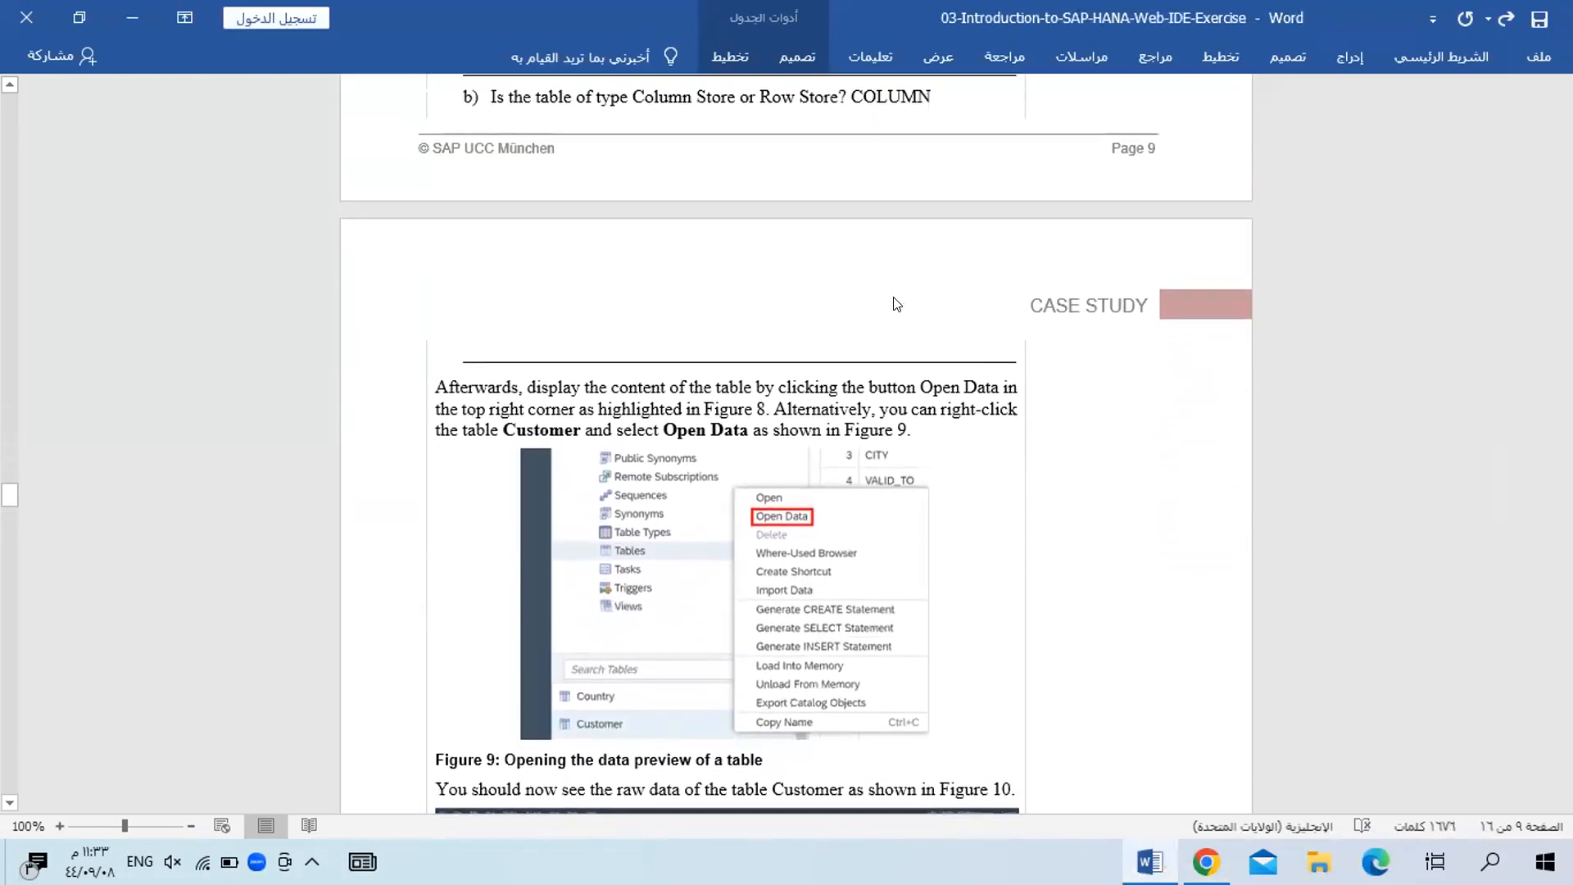
{"action": "scroll", "coordinate": [894, 291], "scroll_direction": "up", "scroll_amount": 1}
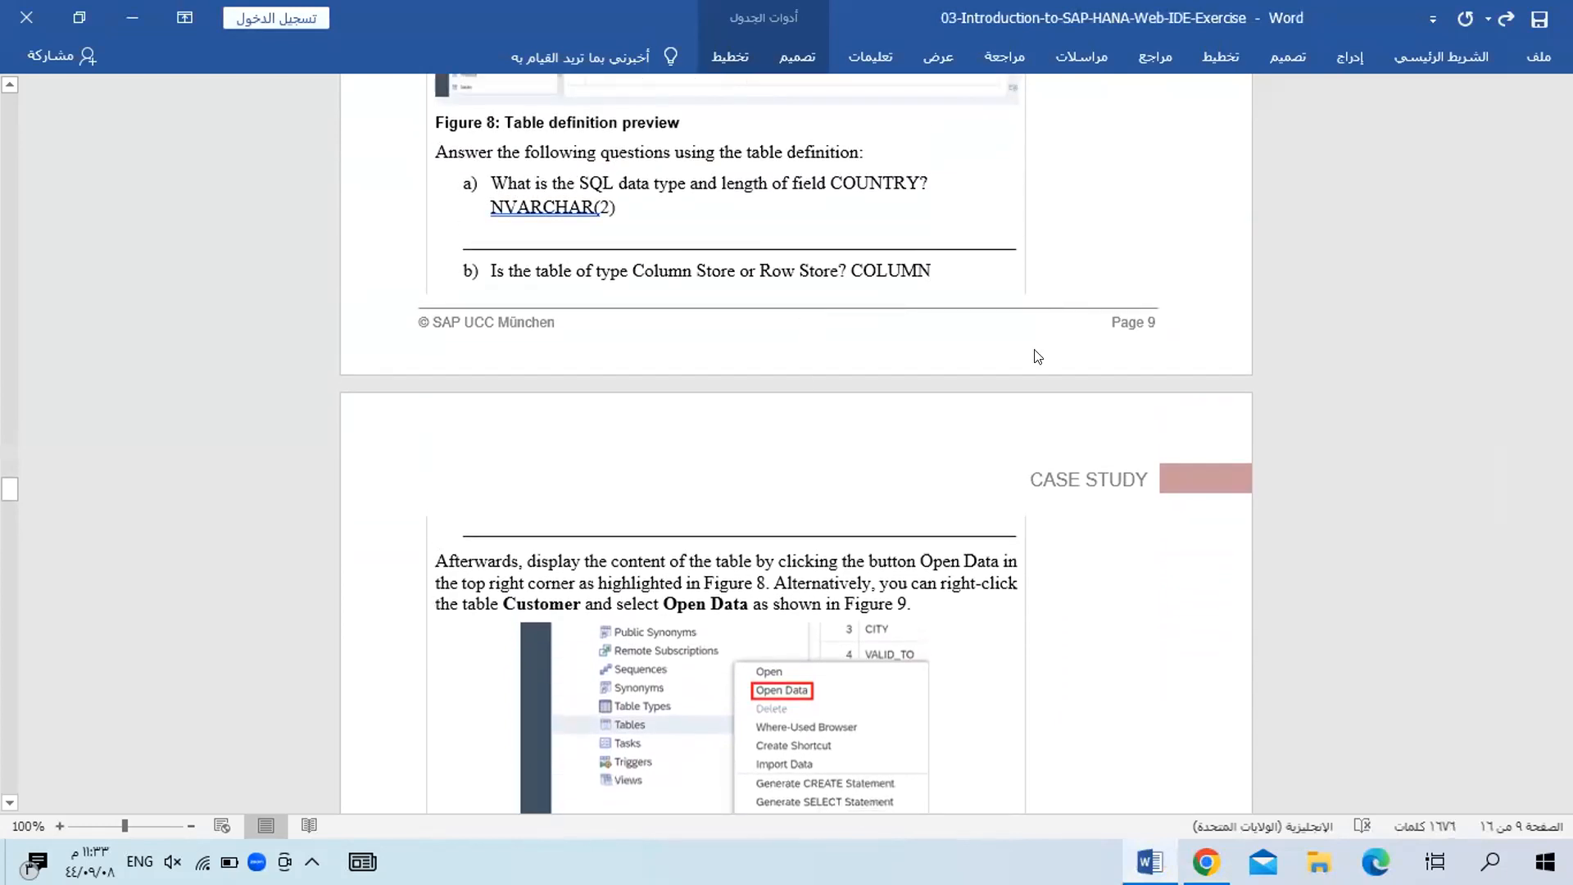
Switch back to the Web IDE and examine the Customer table's runtime information, including its partitions, then its indexes and columns.
{"action": "key", "text": "alt+Tab"}
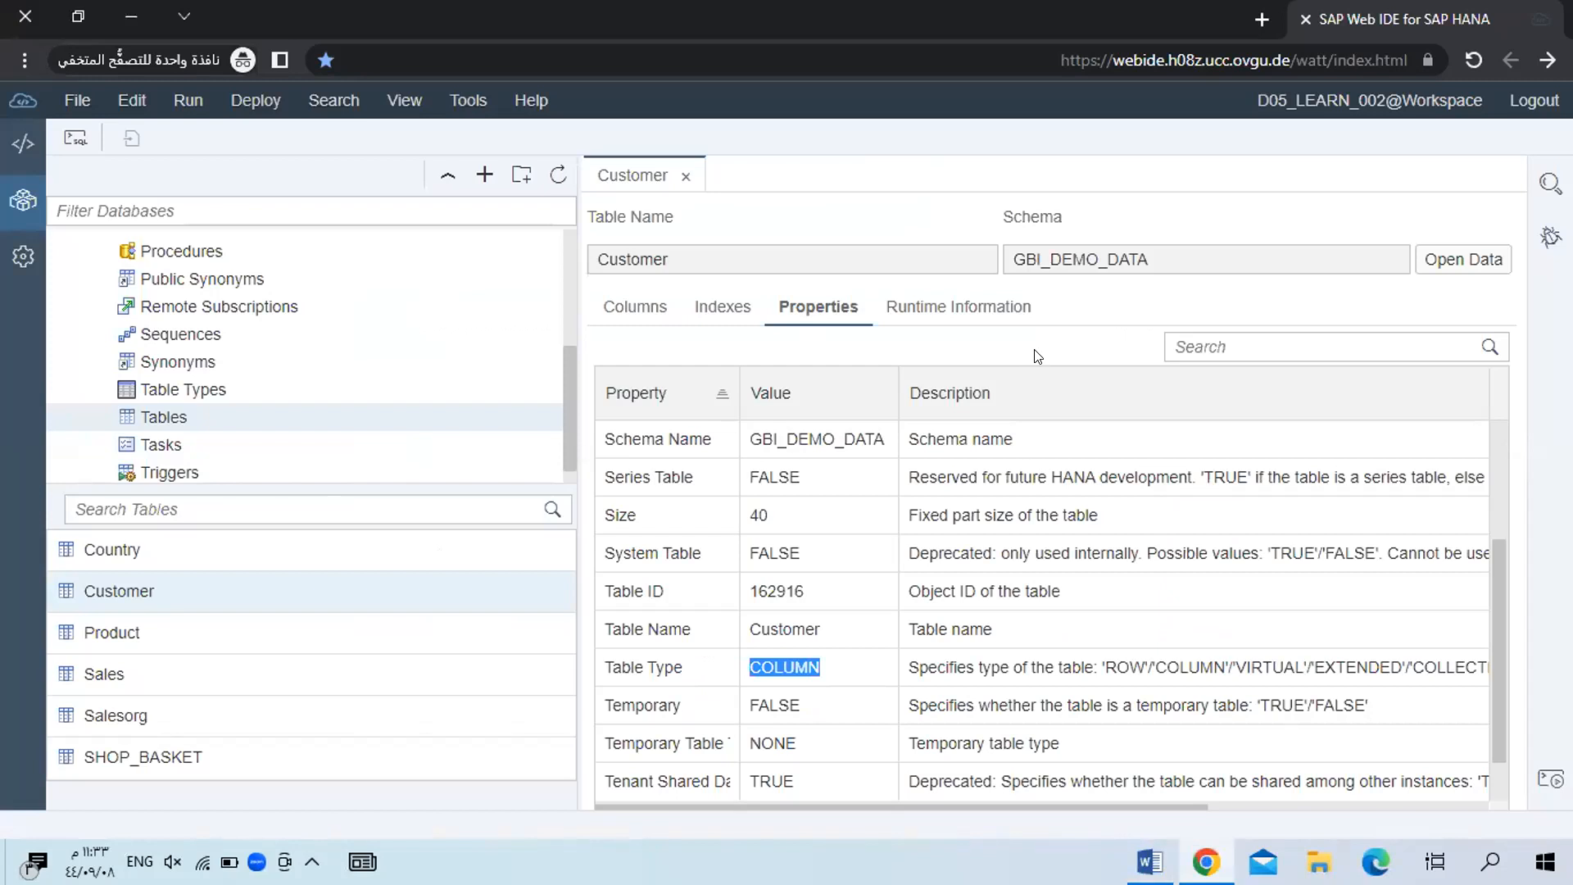
{"action": "left_click", "coordinate": [977, 310]}
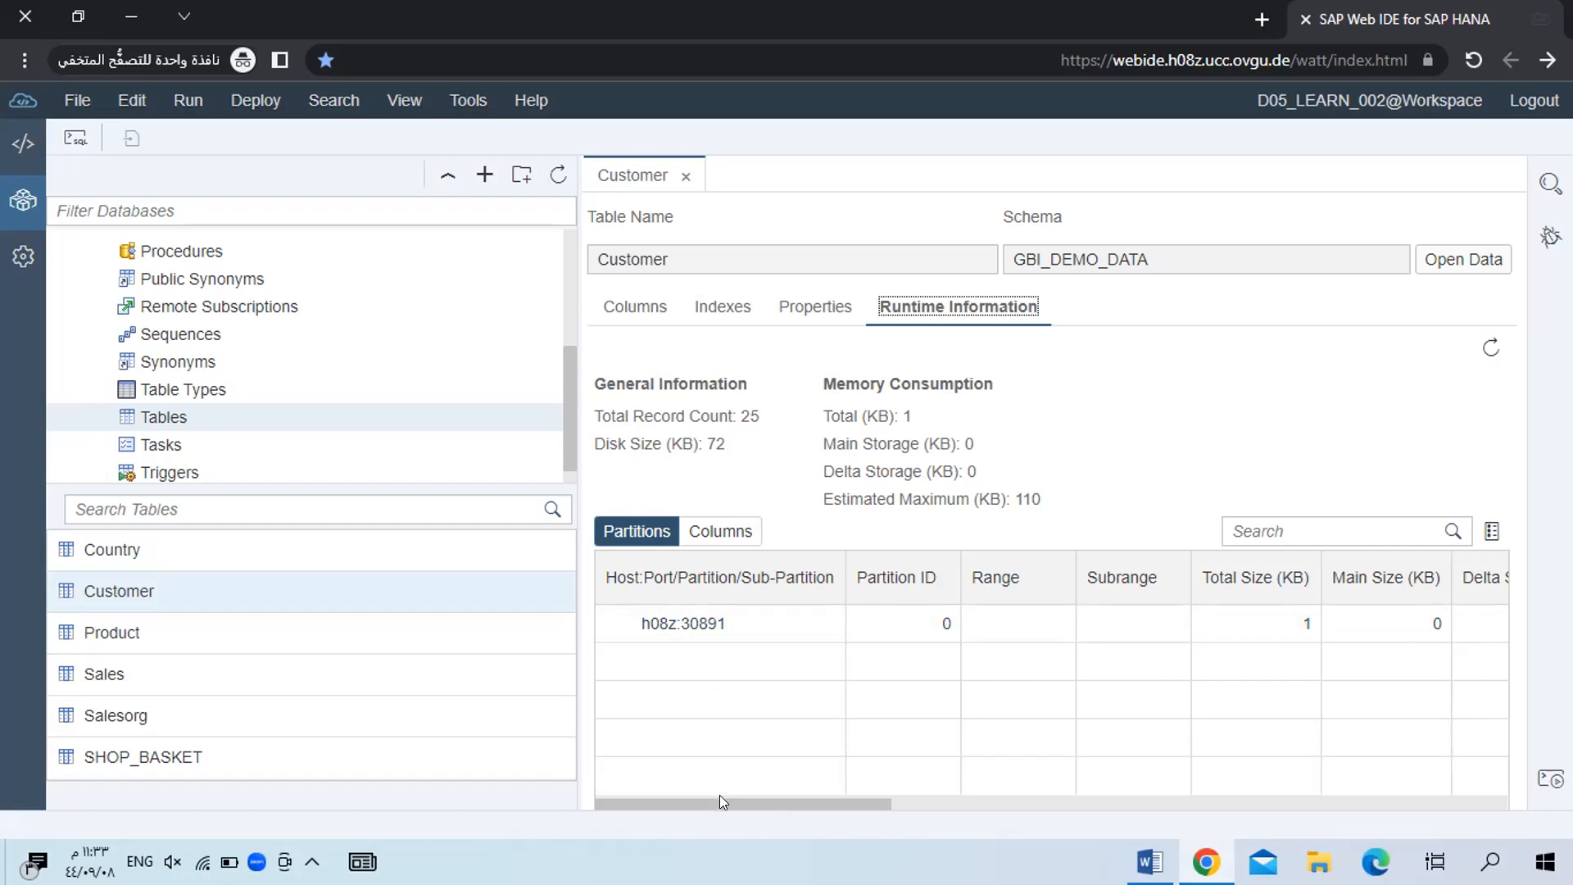
{"action": "left_click_drag", "start_coordinate": [726, 795], "coordinate": [959, 796]}
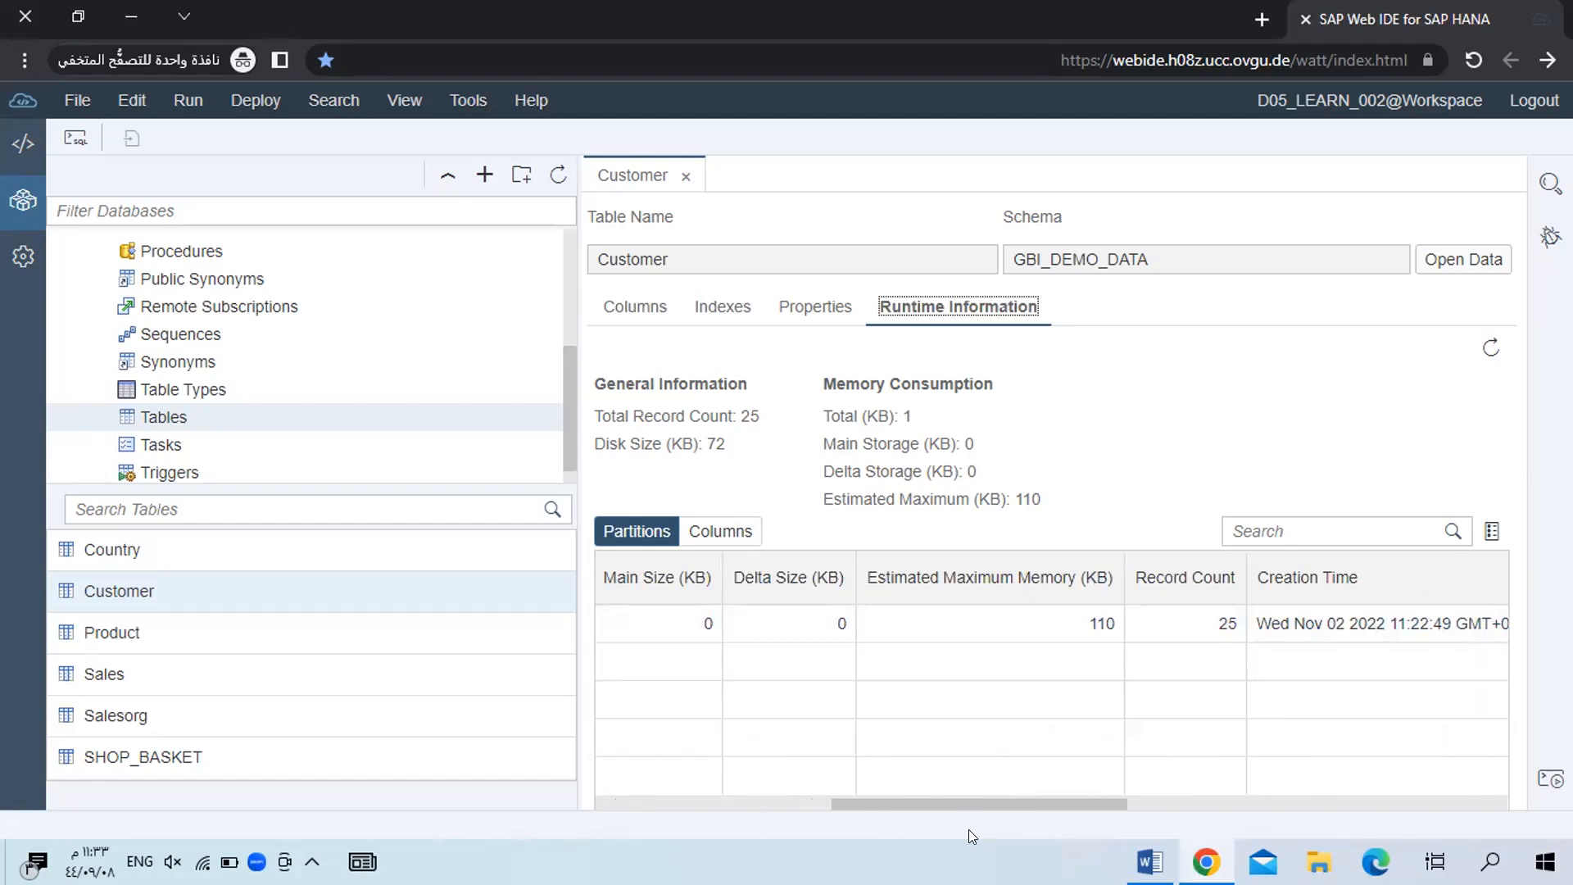
{"action": "left_click_drag", "start_coordinate": [969, 800], "coordinate": [763, 793]}
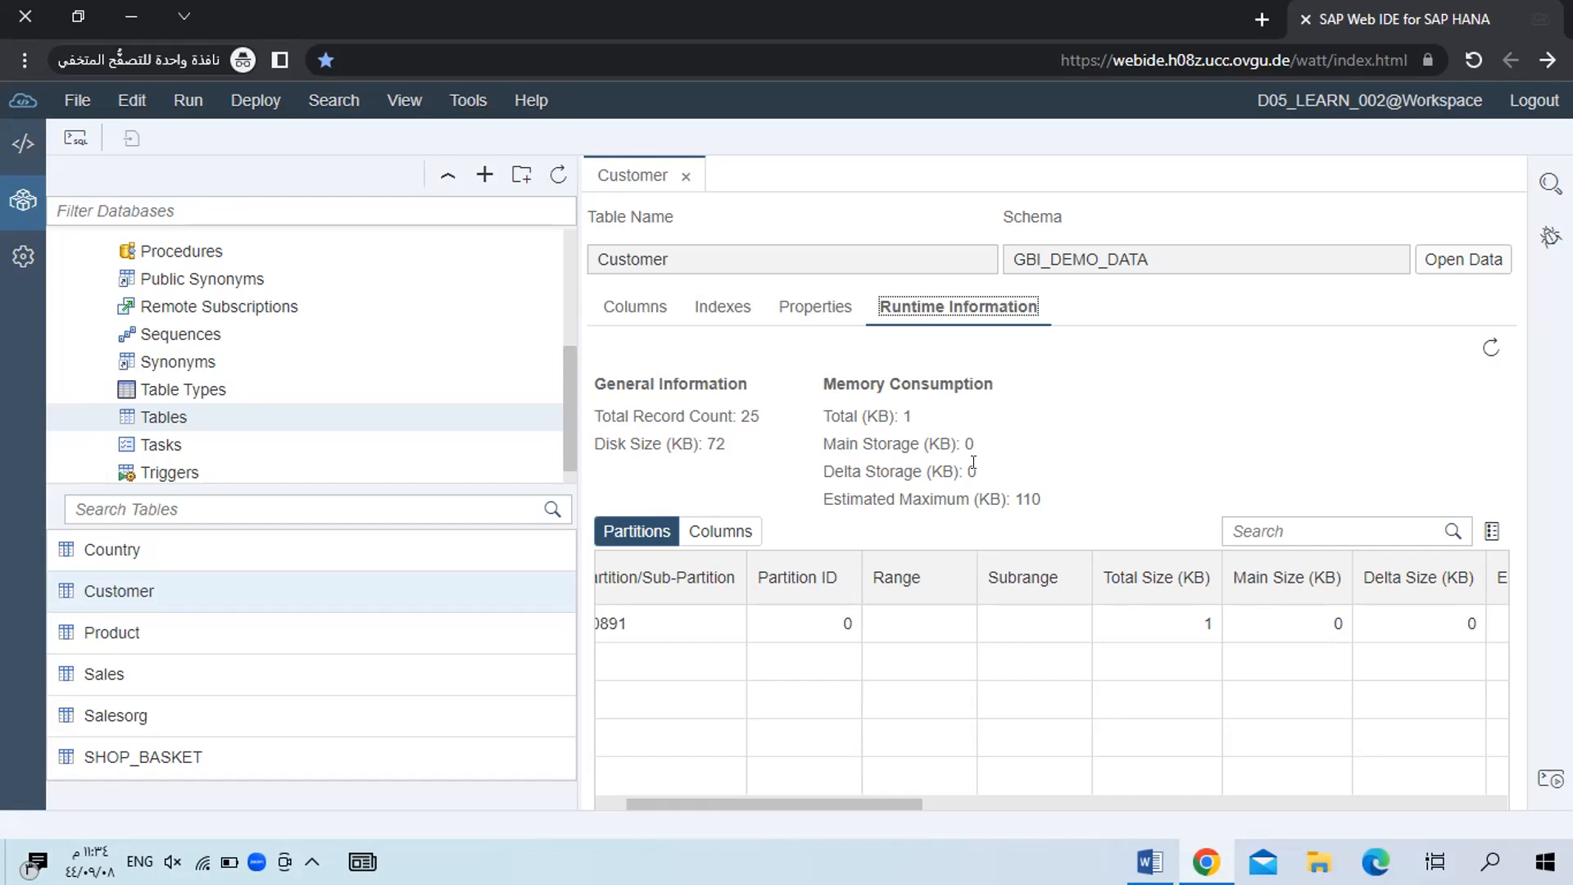
{"action": "left_click", "coordinate": [974, 462]}
{"action": "left_click", "coordinate": [729, 306]}
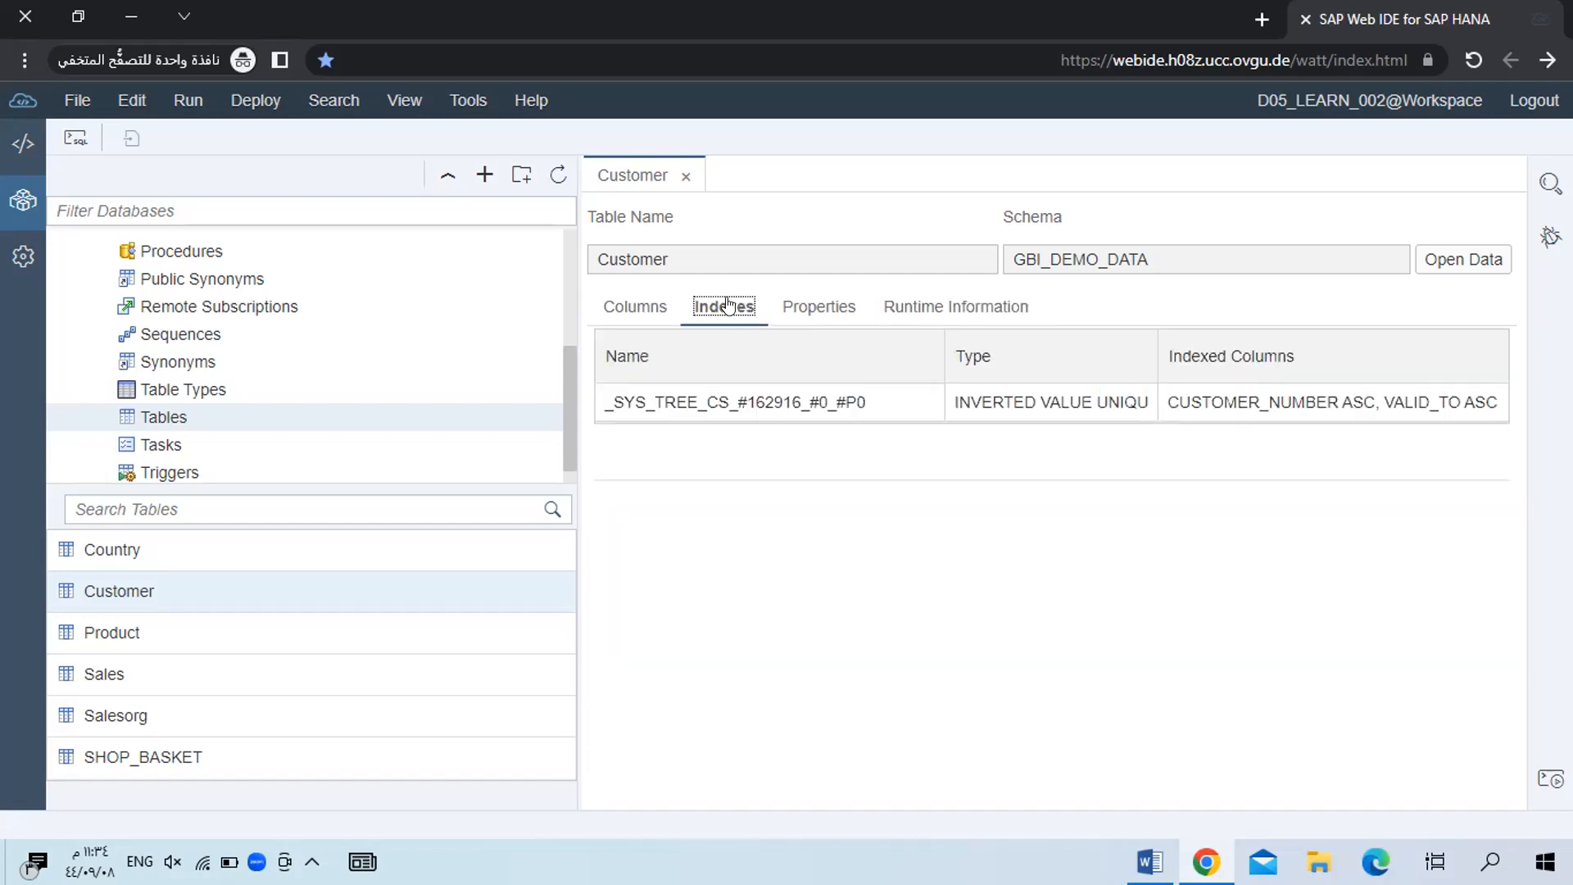
{"action": "left_click", "coordinate": [655, 308]}
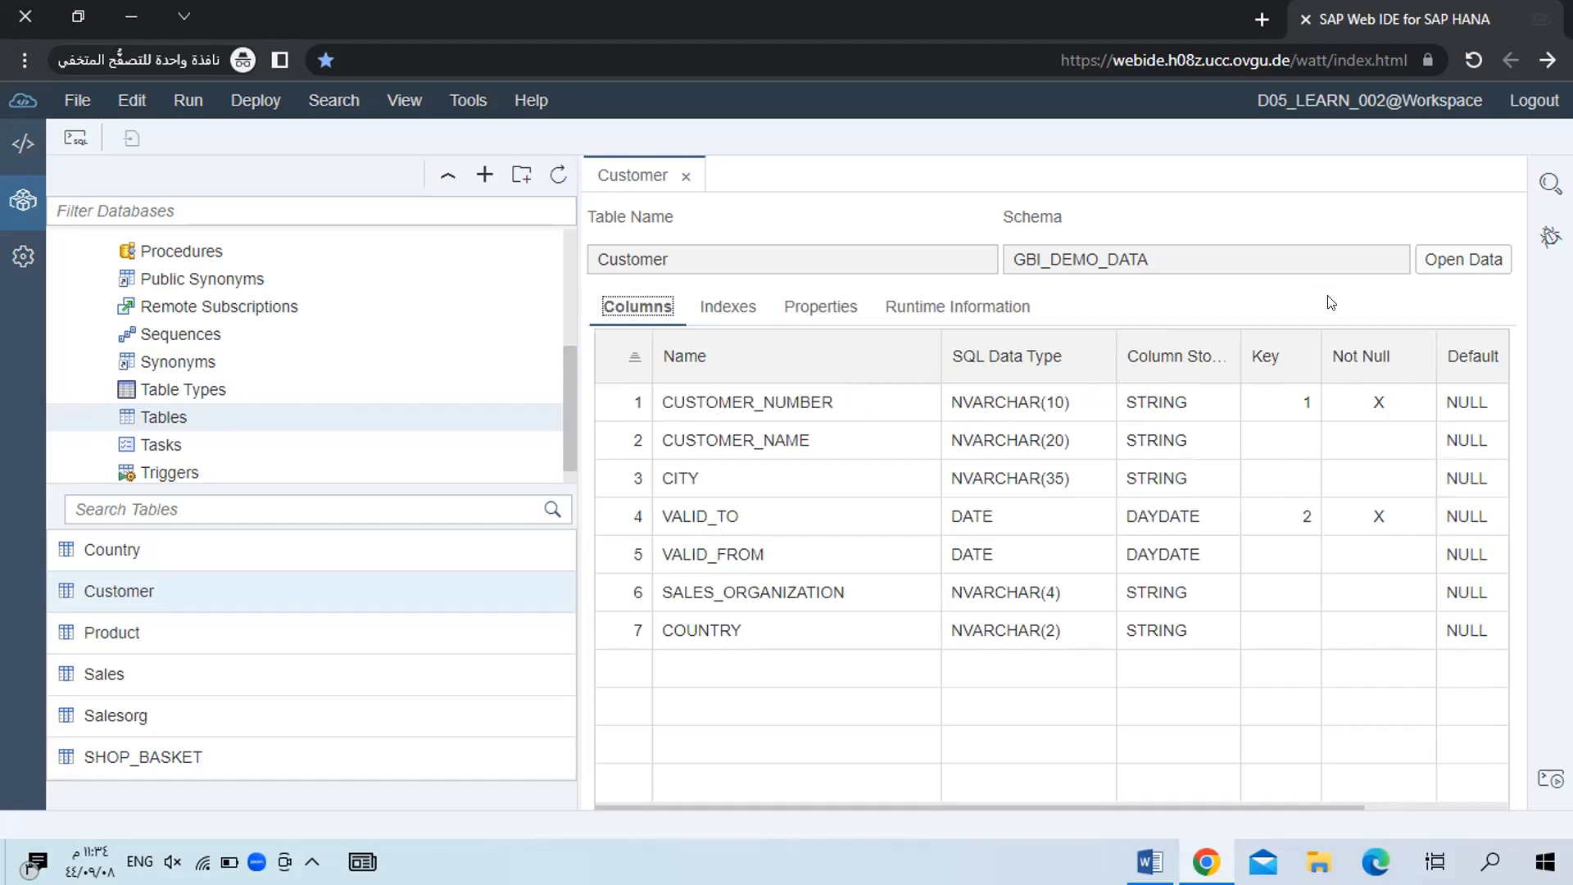
Open the data of the Customer table and look through all columns and rows of the raw data.
{"action": "left_click", "coordinate": [1466, 260]}
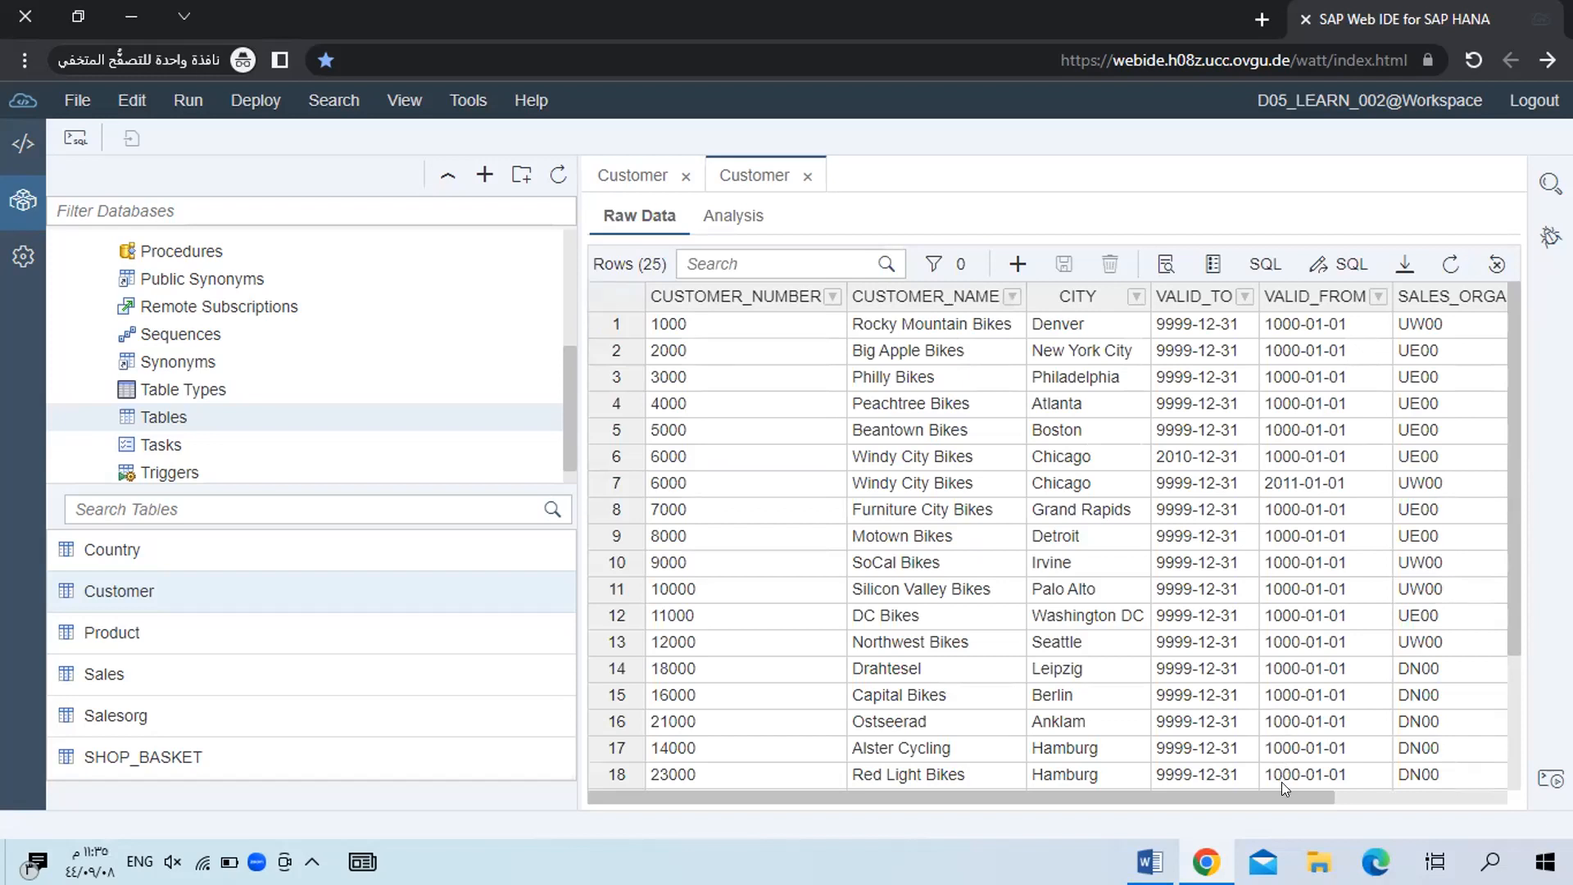
{"action": "left_click_drag", "start_coordinate": [1281, 795], "coordinate": [1461, 793]}
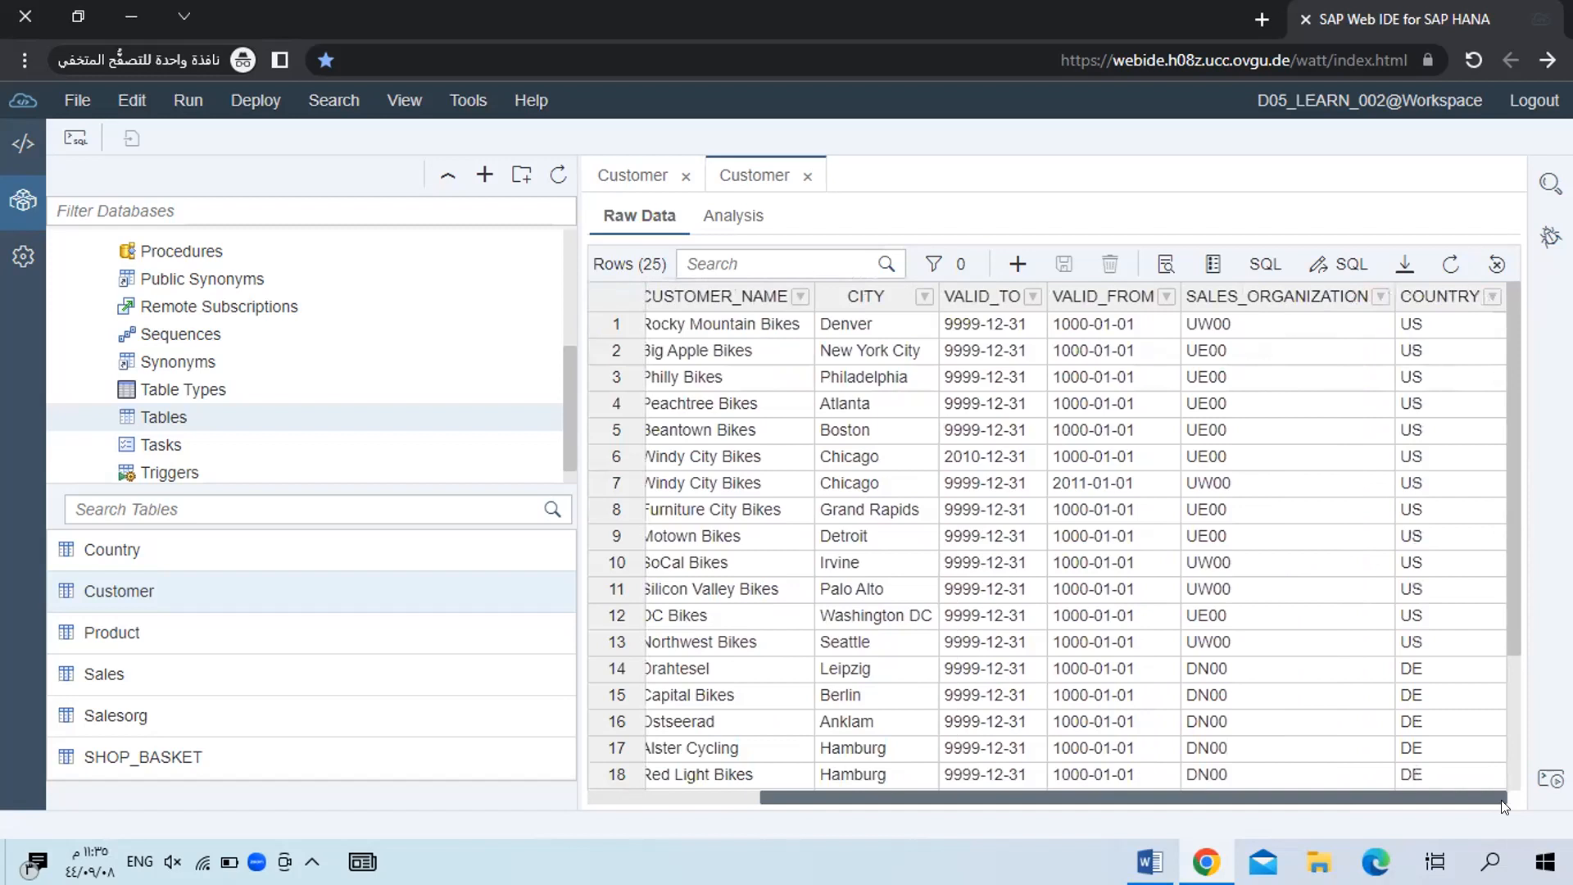
{"action": "scroll", "coordinate": [1356, 746], "scroll_direction": "down", "scroll_amount": 3}
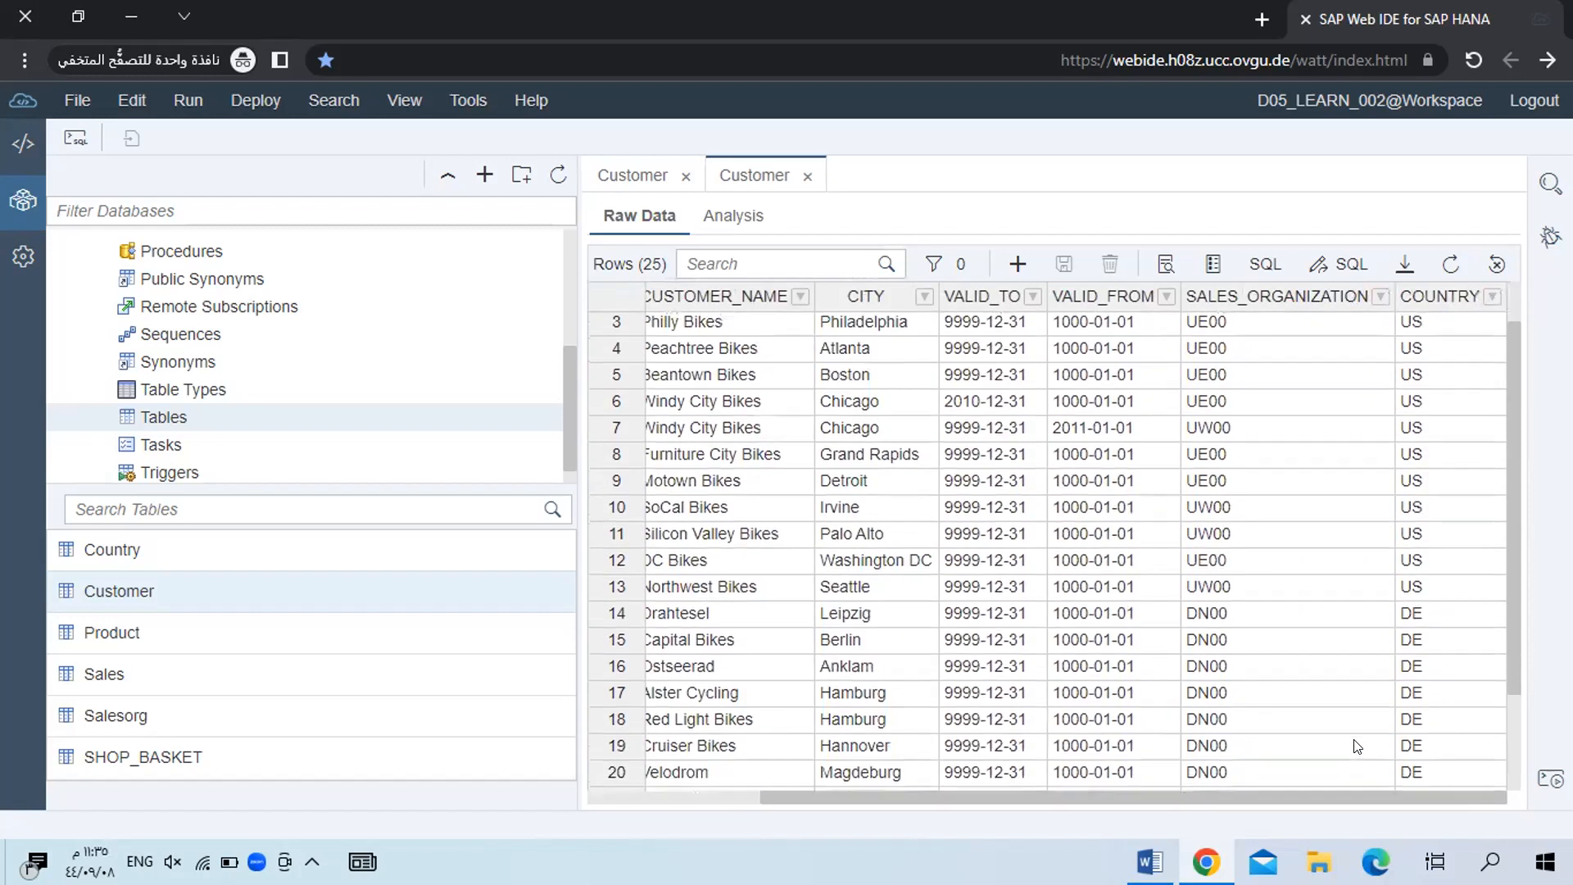
{"action": "scroll", "coordinate": [1357, 746], "scroll_direction": "up", "scroll_amount": 3}
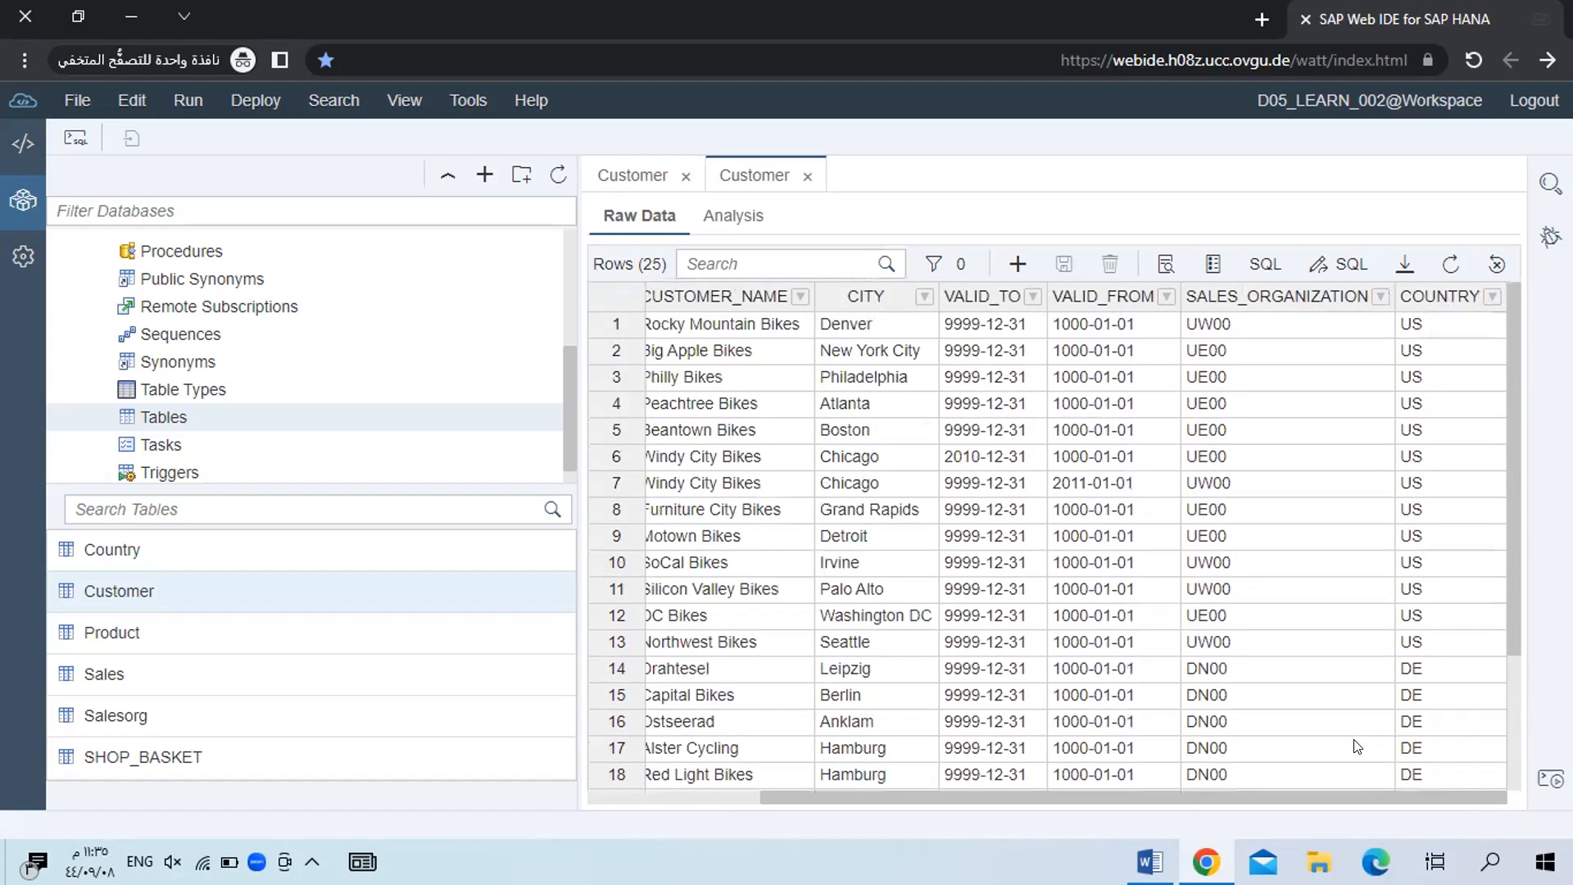
{"action": "left_click_drag", "start_coordinate": [1343, 792], "coordinate": [1311, 793]}
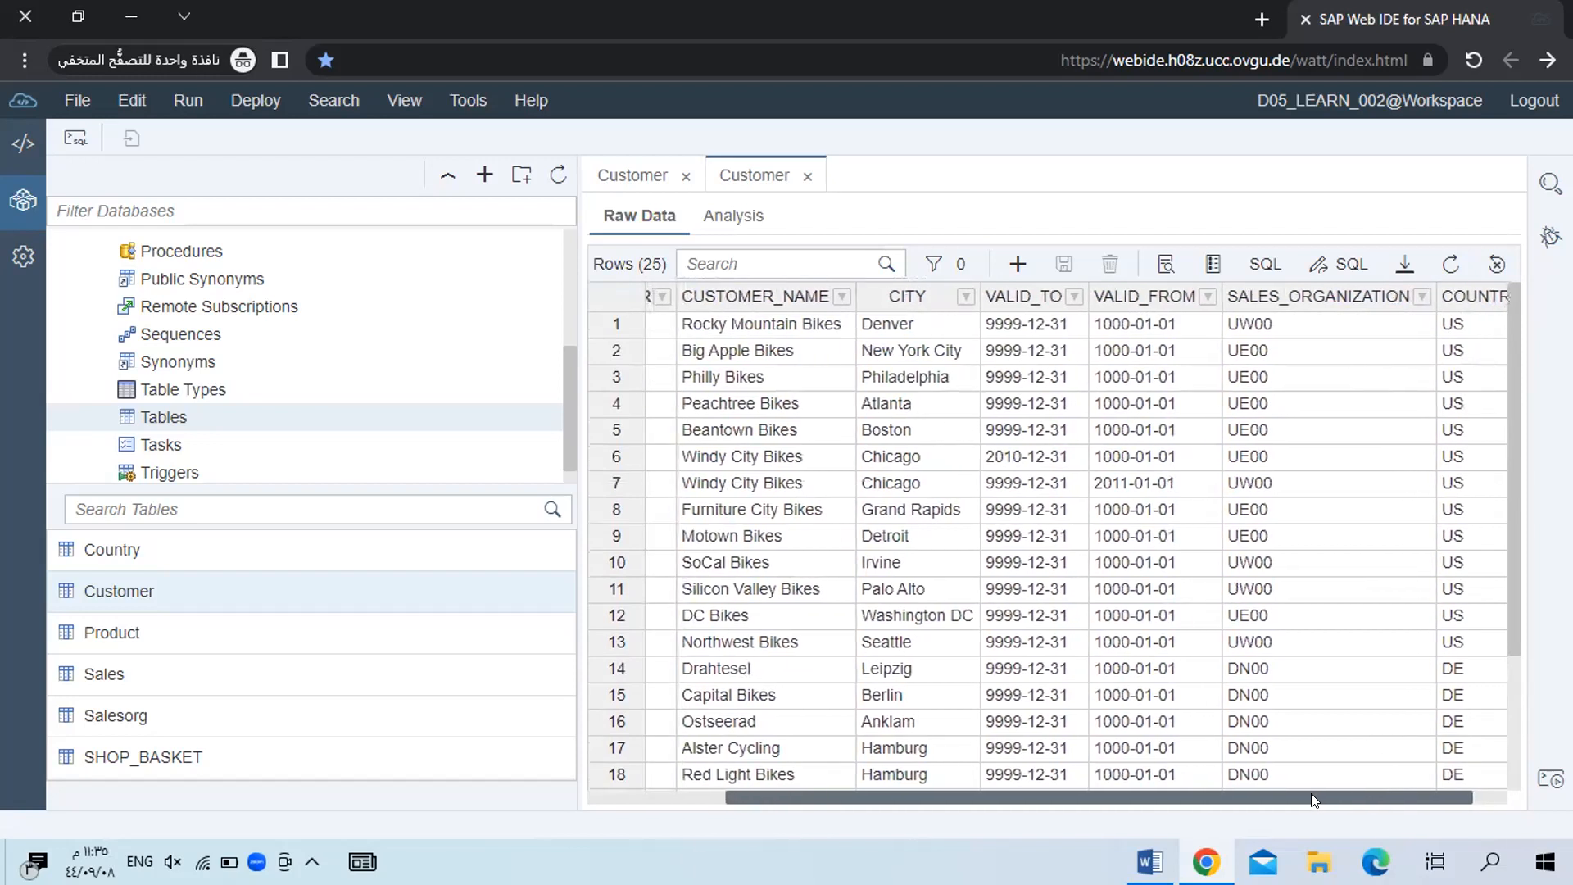
{"action": "left_click_drag", "start_coordinate": [1310, 793], "coordinate": [1124, 795]}
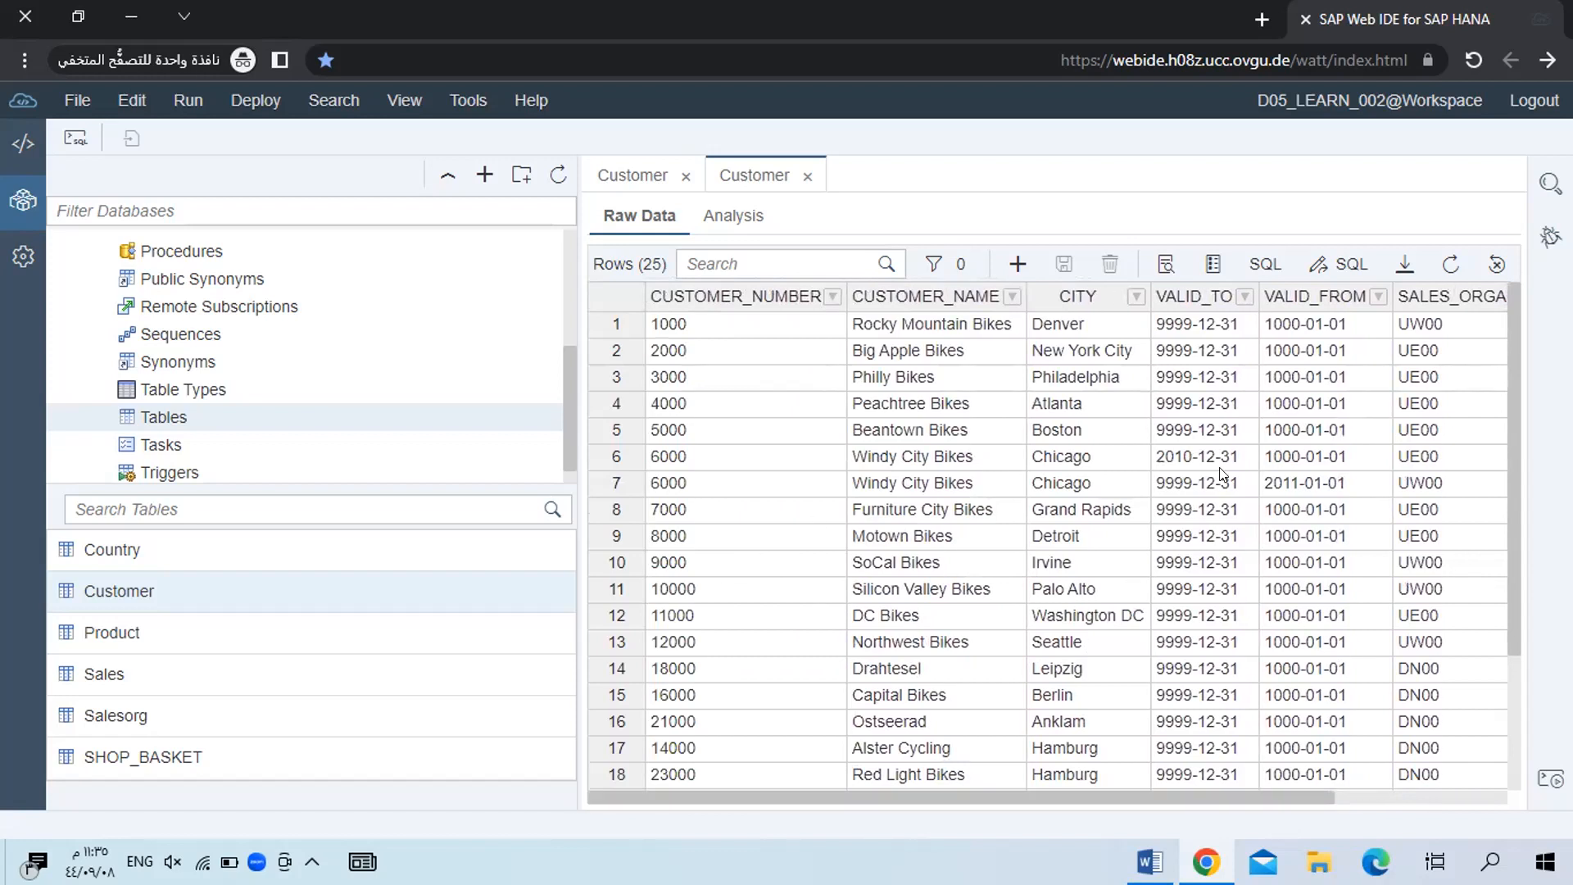
Switch to the Word exercise document and check the instruction on opening the table data.
{"action": "key", "text": "alt"}
{"action": "left_click", "coordinate": [910, 196]}
{"action": "key", "text": "alt+Tab"}
{"action": "scroll", "coordinate": [624, 503], "scroll_direction": "down", "scroll_amount": 1}
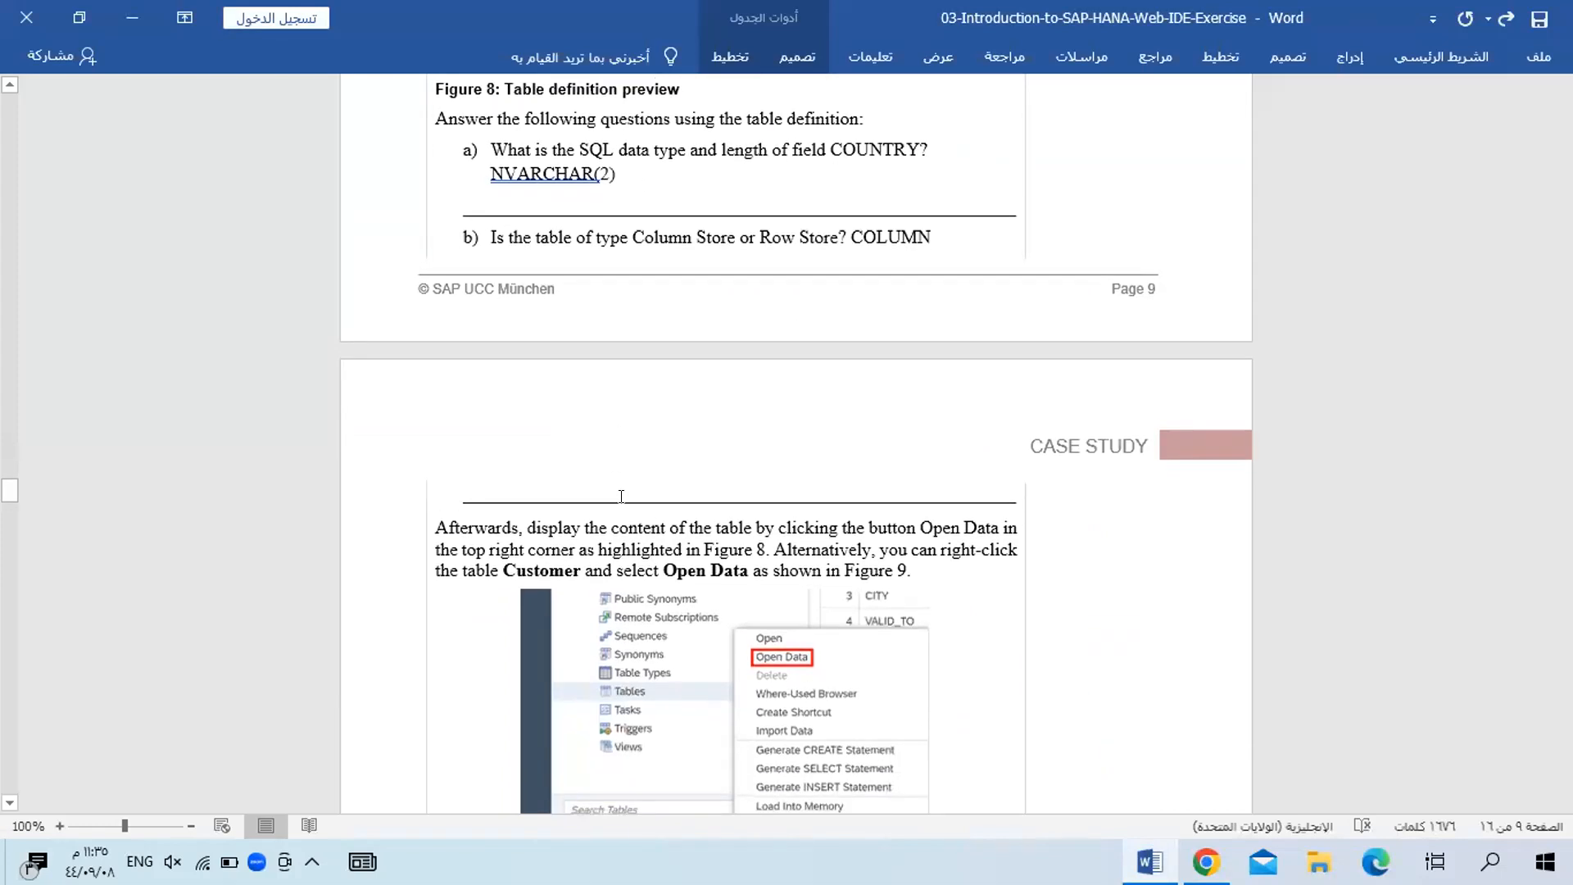
Switch back to the Web IDE, open the Analysis view of the Customer data and widen the available columns and axis panes.
{"action": "key", "text": "alt+Tab"}
{"action": "left_click", "coordinate": [747, 217]}
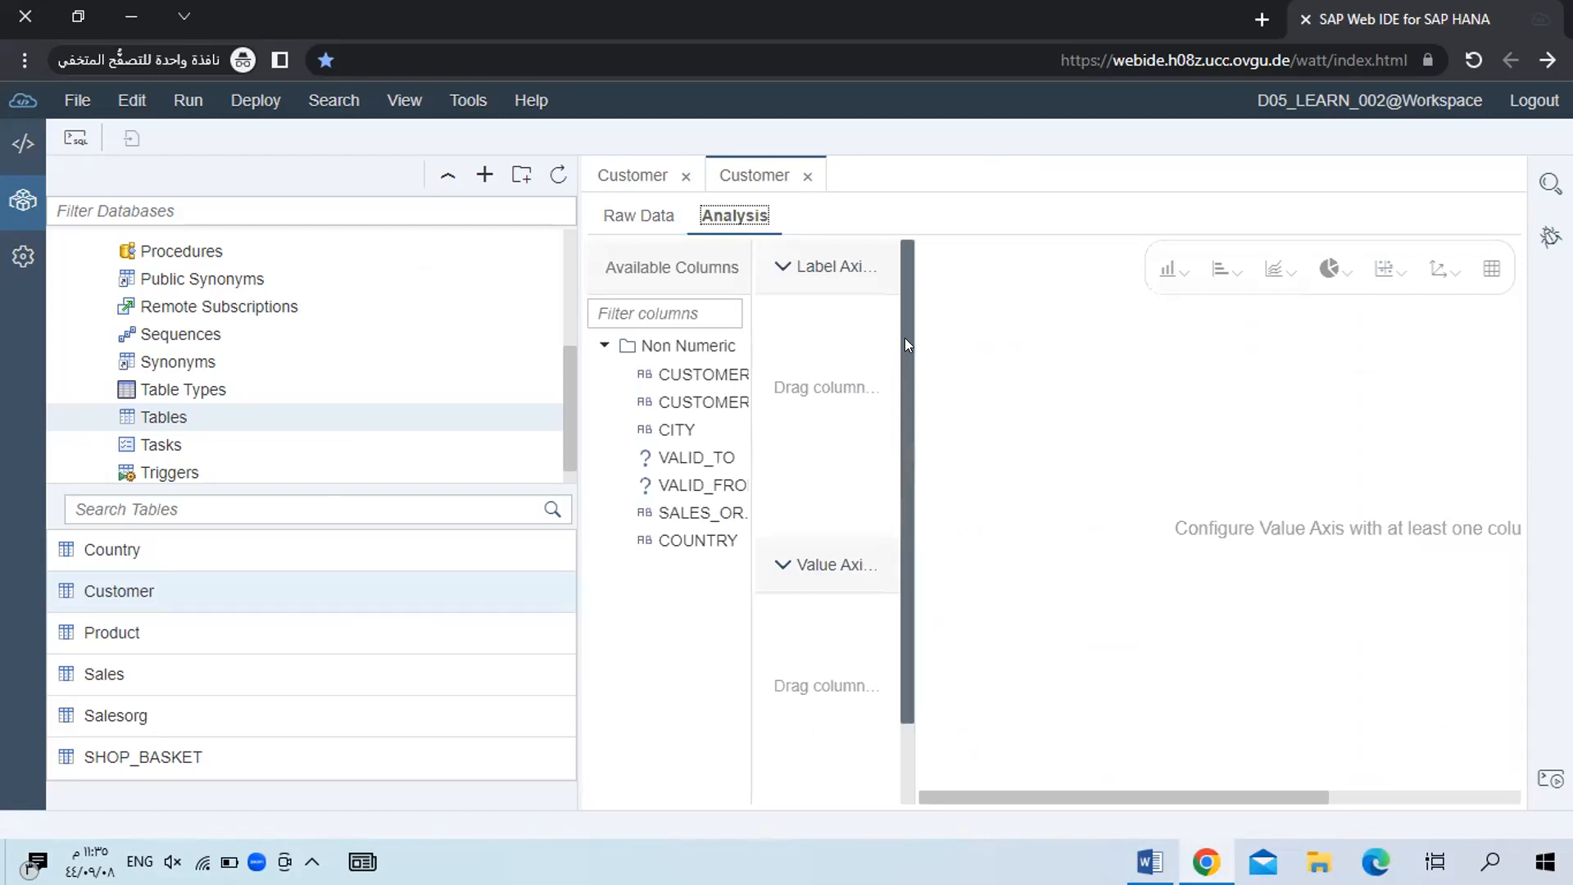
{"action": "left_click_drag", "start_coordinate": [745, 355], "coordinate": [801, 357]}
{"action": "left_click_drag", "start_coordinate": [912, 360], "coordinate": [1111, 362]}
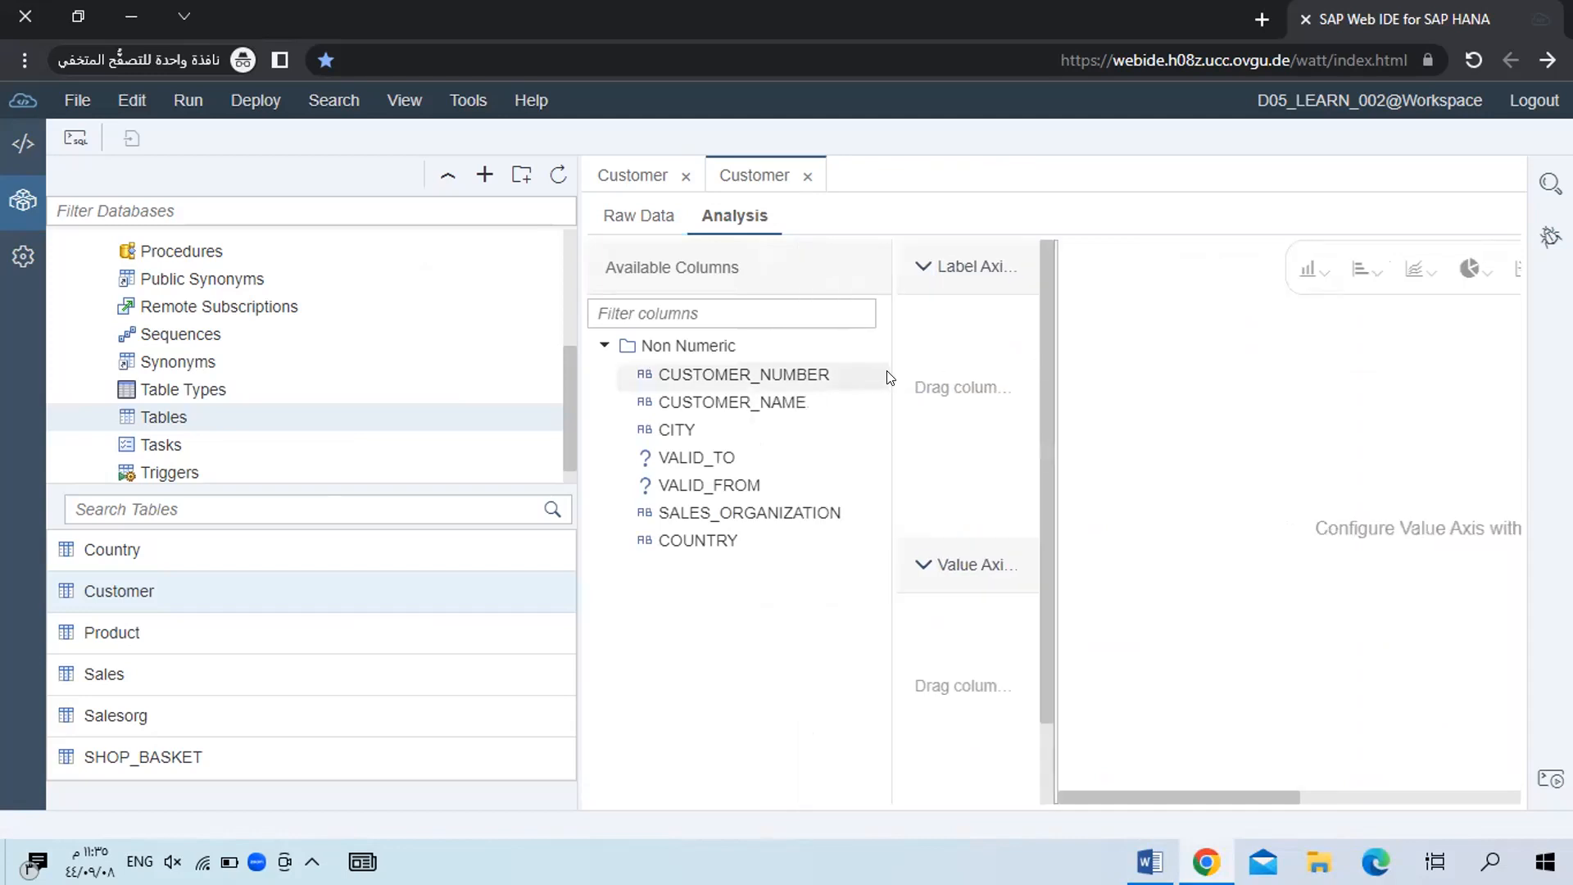
{"action": "left_click_drag", "start_coordinate": [892, 370], "coordinate": [819, 365]}
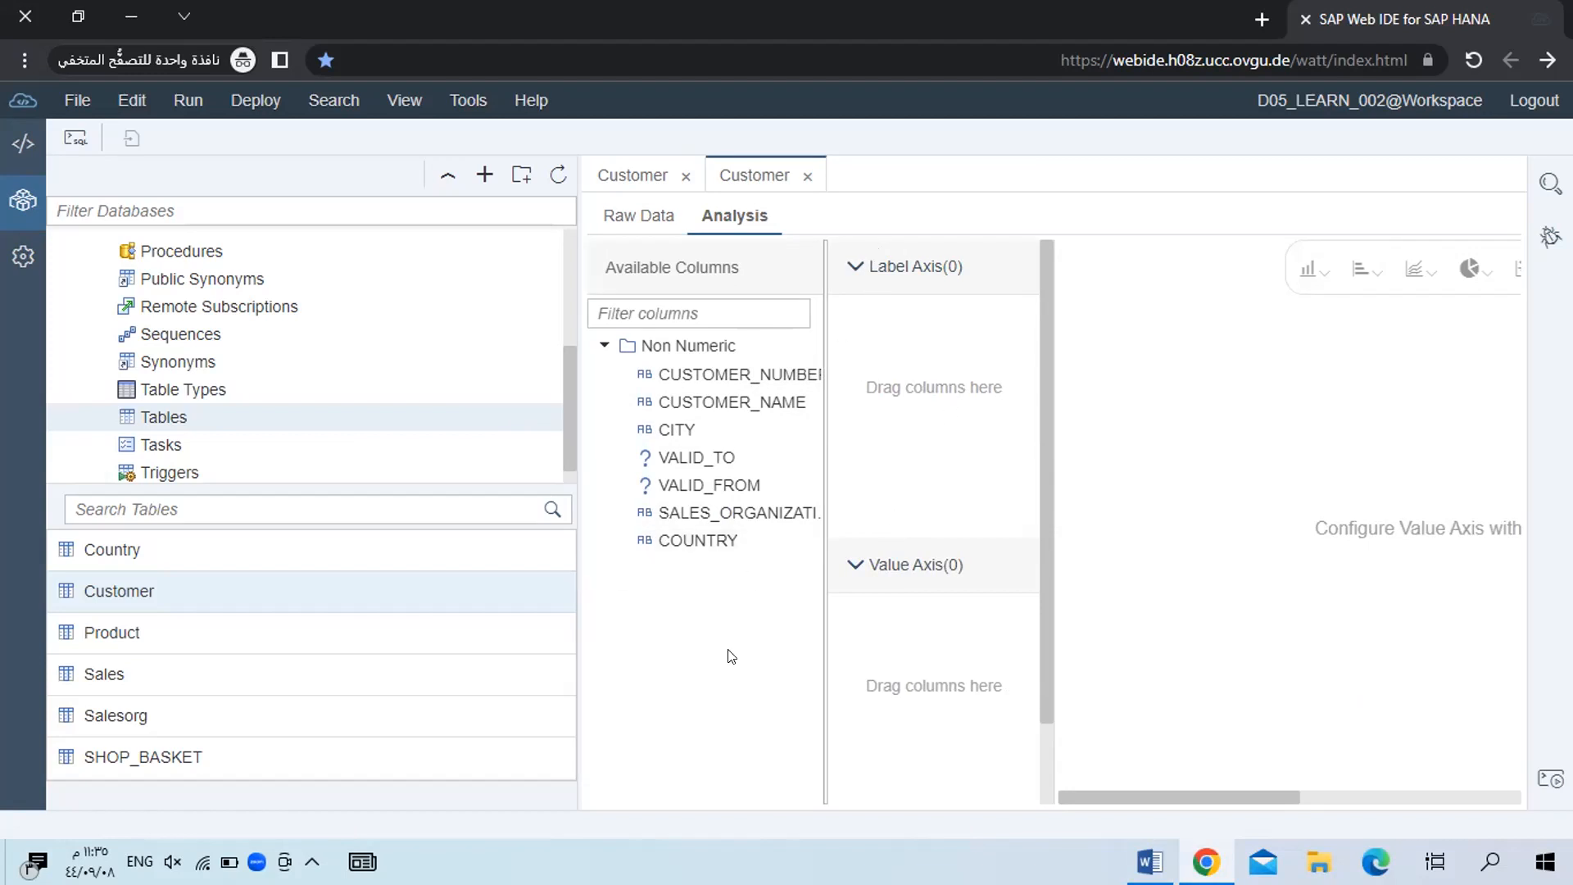
Chart the count of CITY by COUNTRY, with COUNTRY on the label axis and CITY on the value axis.
{"action": "left_click_drag", "start_coordinate": [689, 545], "coordinate": [952, 364]}
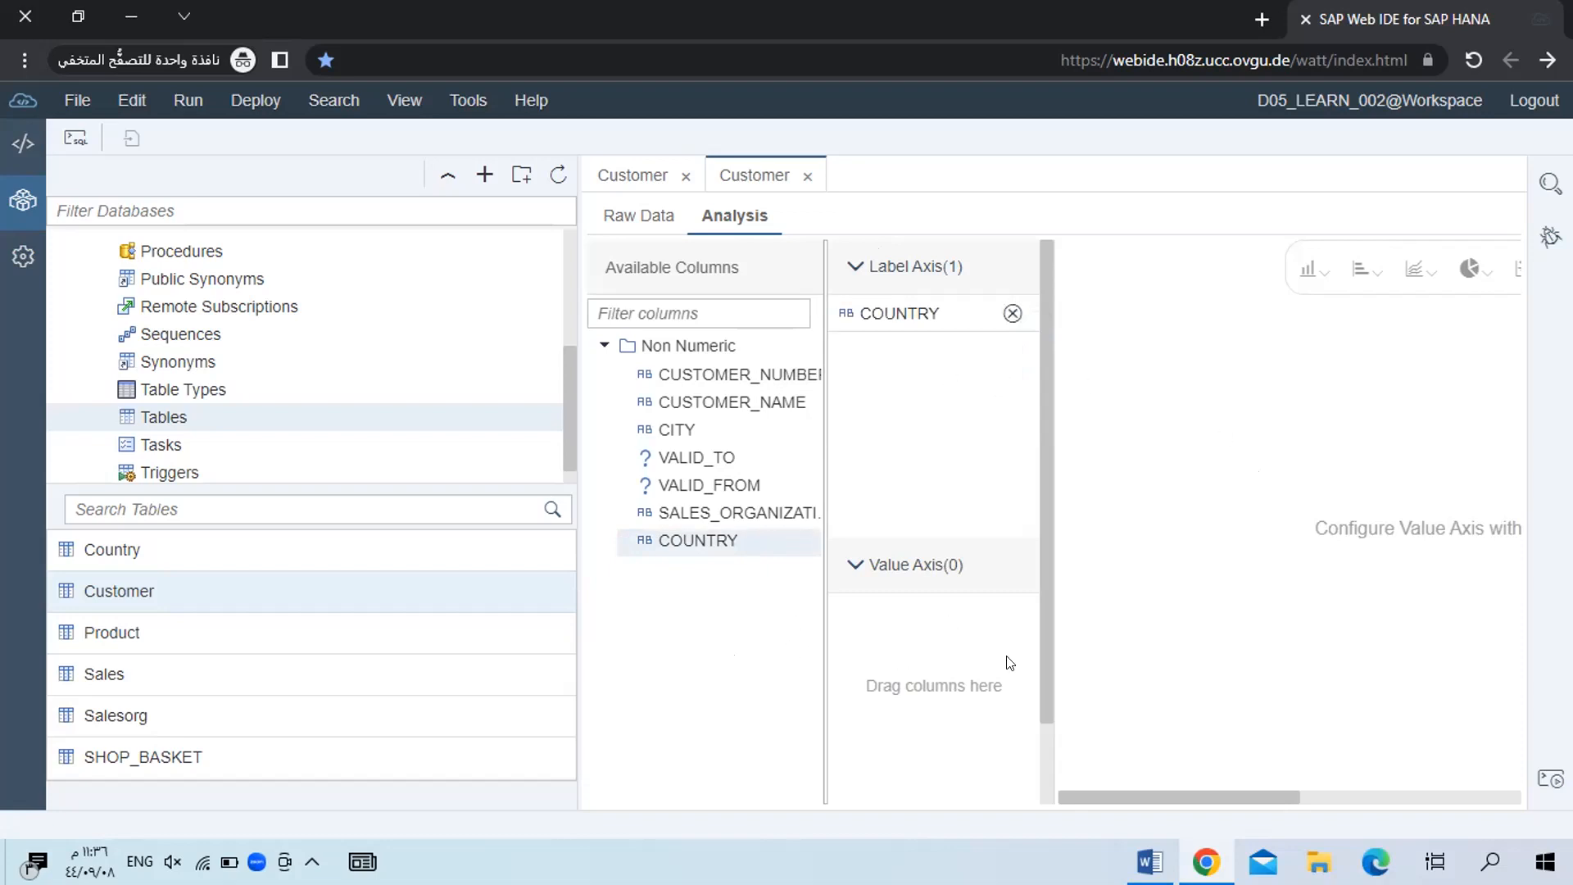
{"action": "left_click_drag", "start_coordinate": [1178, 795], "coordinate": [1290, 777]}
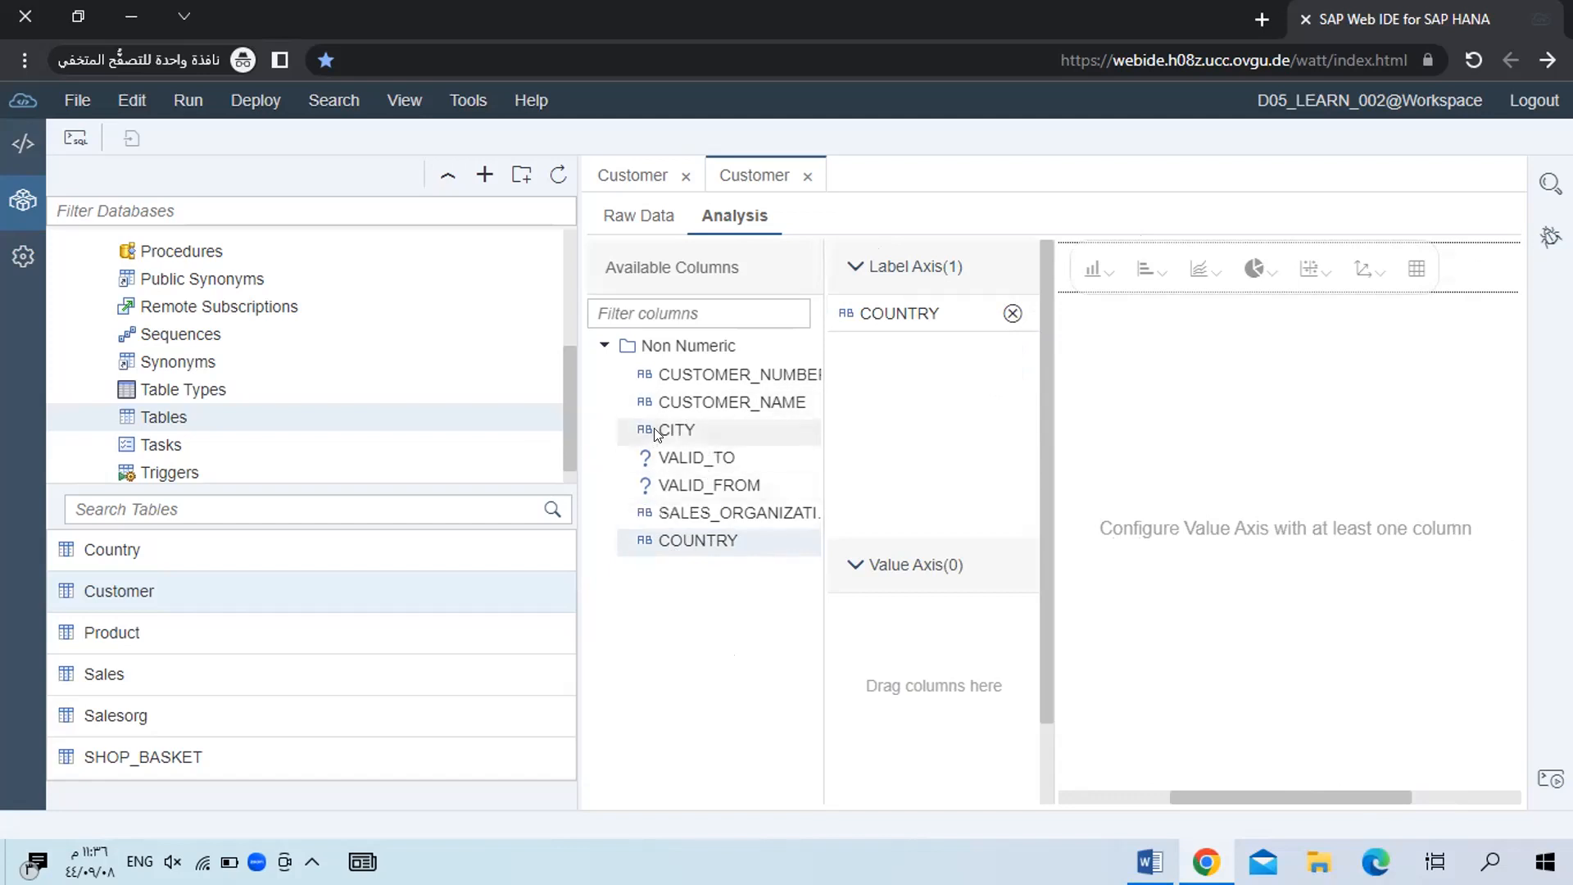
{"action": "left_click_drag", "start_coordinate": [669, 434], "coordinate": [896, 629]}
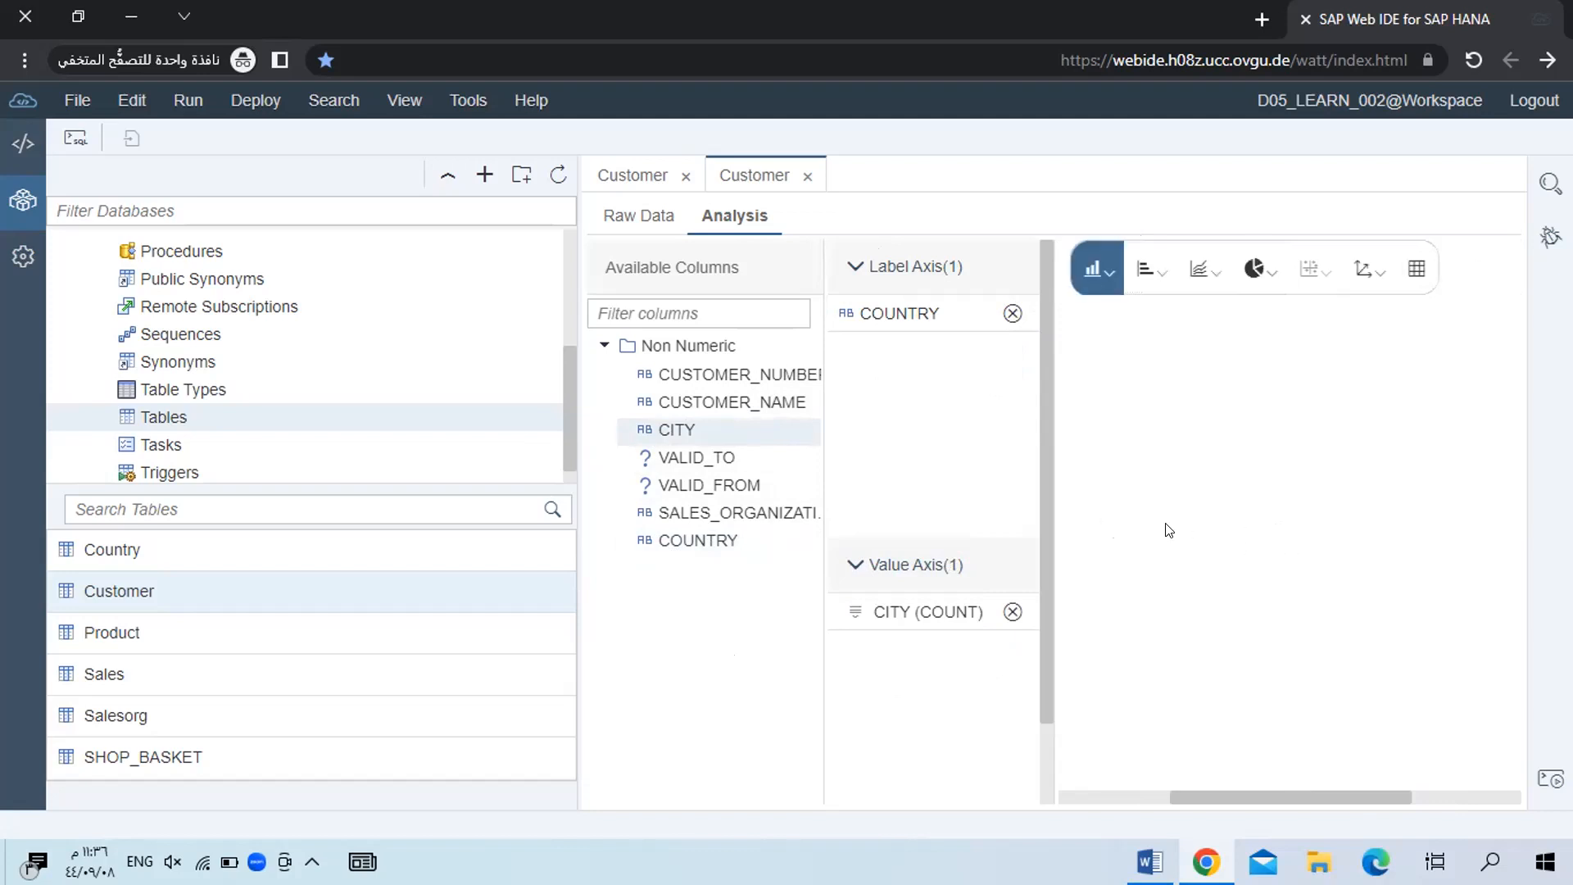
{"action": "mouse_move", "coordinate": [1207, 793]}
{"action": "left_mouse_down"}
{"action": "mouse_move", "coordinate": [1086, 801]}
{"action": "mouse_move", "coordinate": [1262, 775]}
{"action": "mouse_move", "coordinate": [1110, 765]}
{"action": "mouse_move", "coordinate": [1187, 775]}
{"action": "left_mouse_up"}
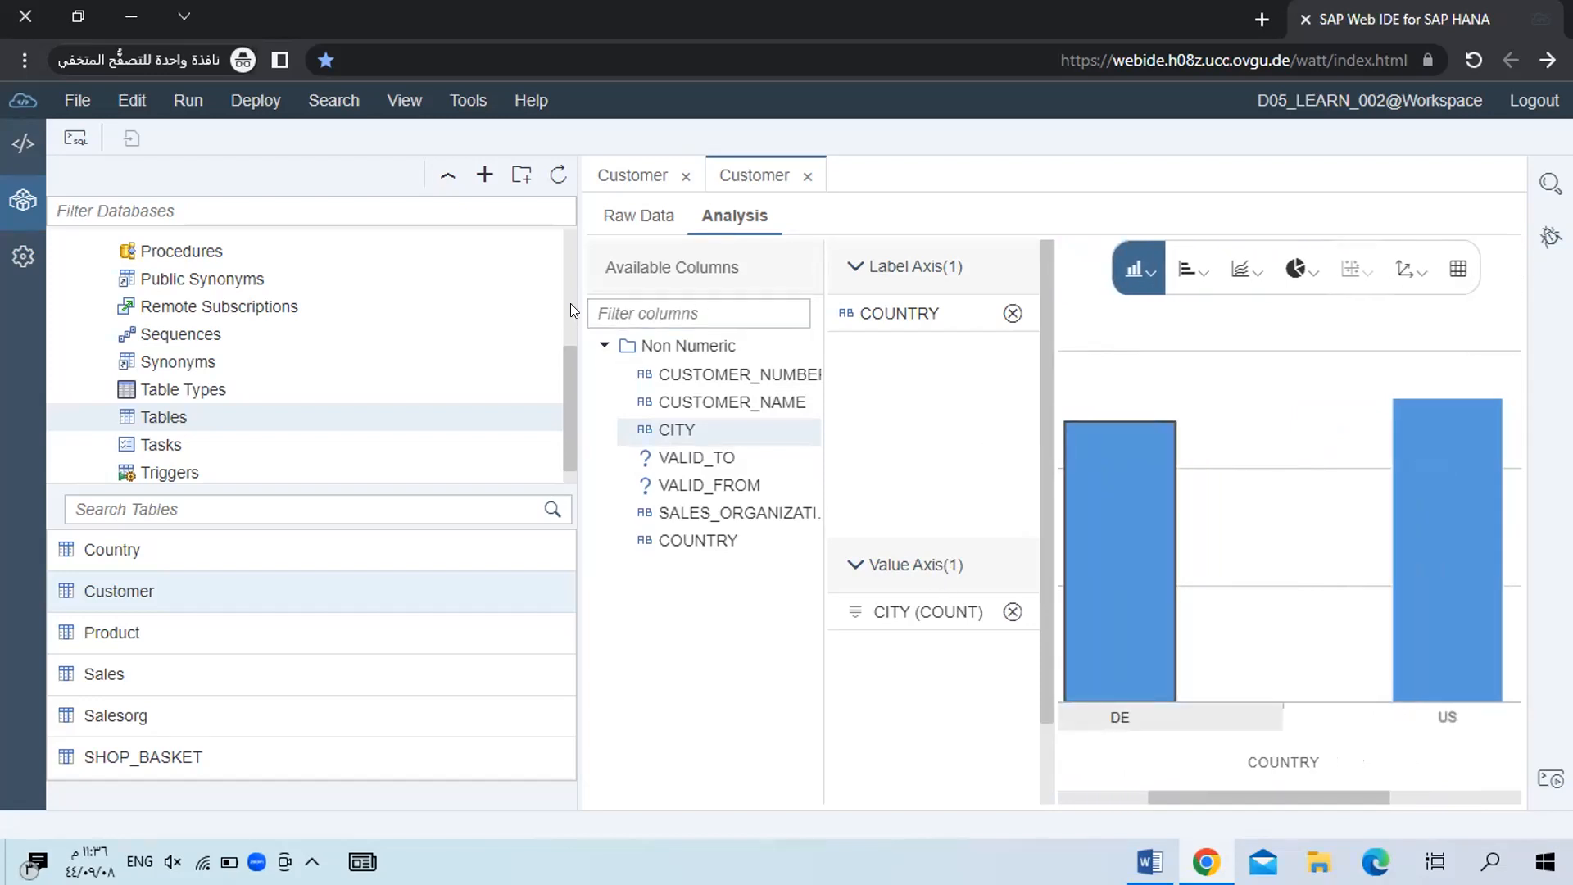
Narrow the database browser and the column and axis panes to give the chart more room.
{"action": "left_click_drag", "start_coordinate": [576, 303], "coordinate": [286, 283]}
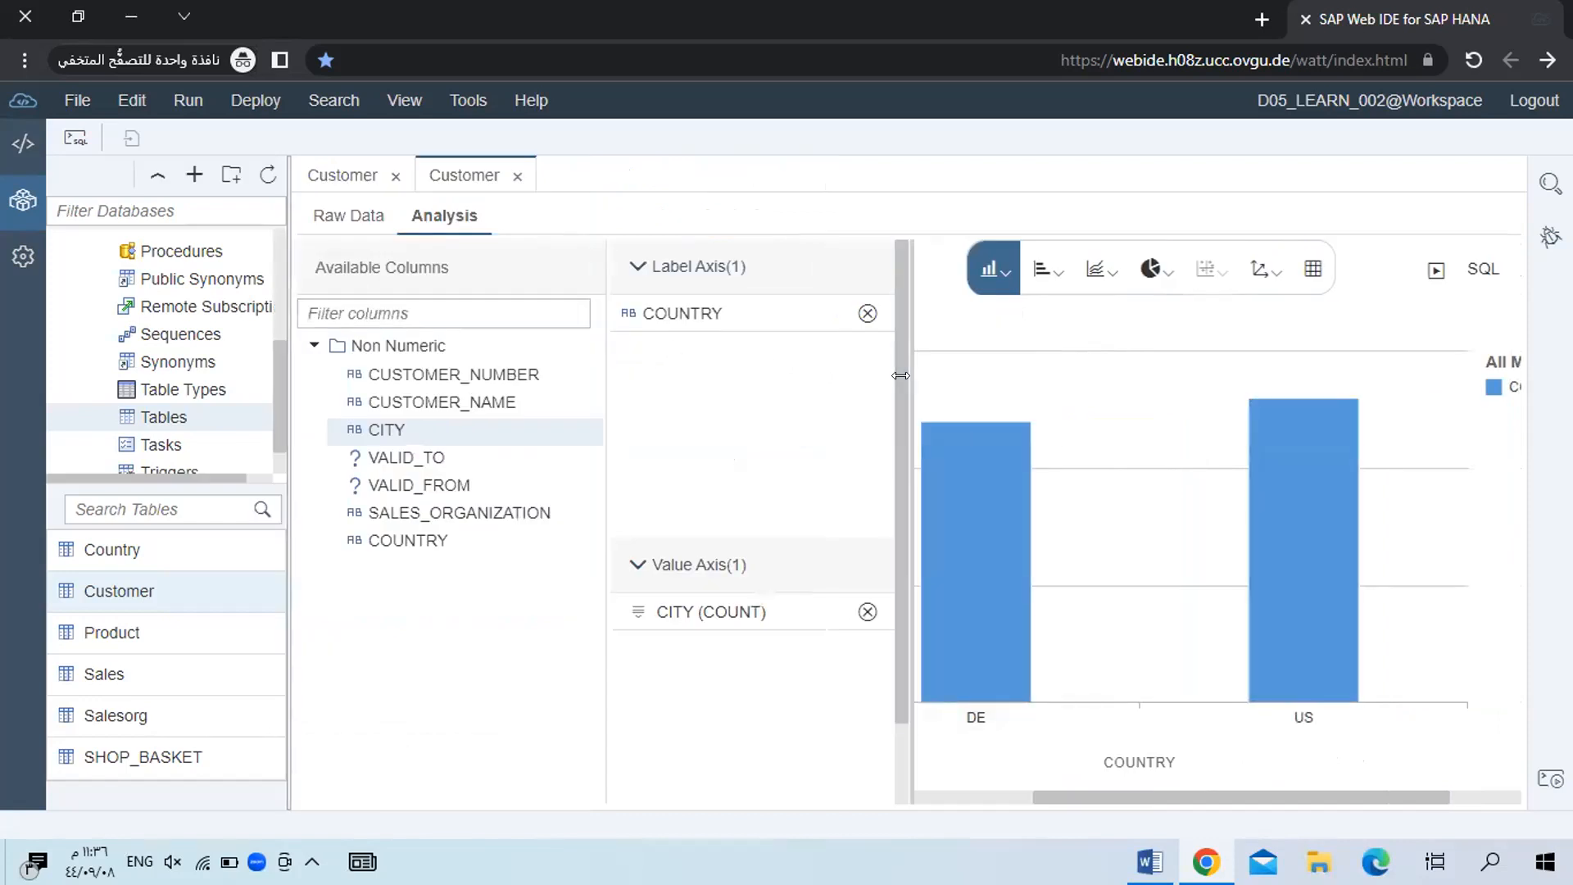
{"action": "left_click_drag", "start_coordinate": [906, 375], "coordinate": [741, 361]}
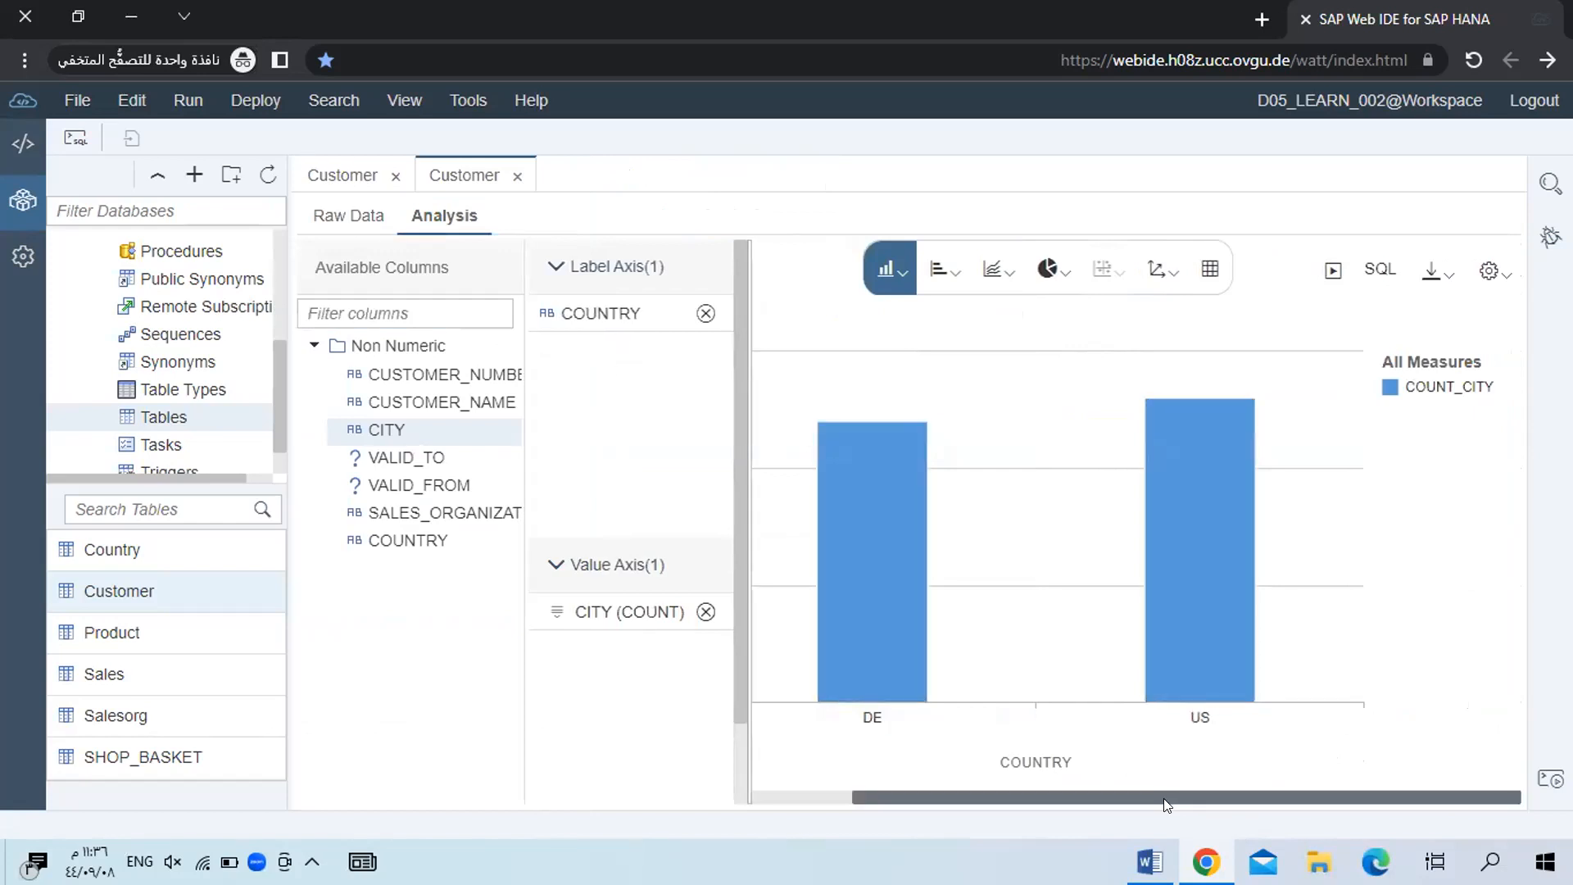
{"action": "left_click_drag", "start_coordinate": [1163, 798], "coordinate": [870, 778]}
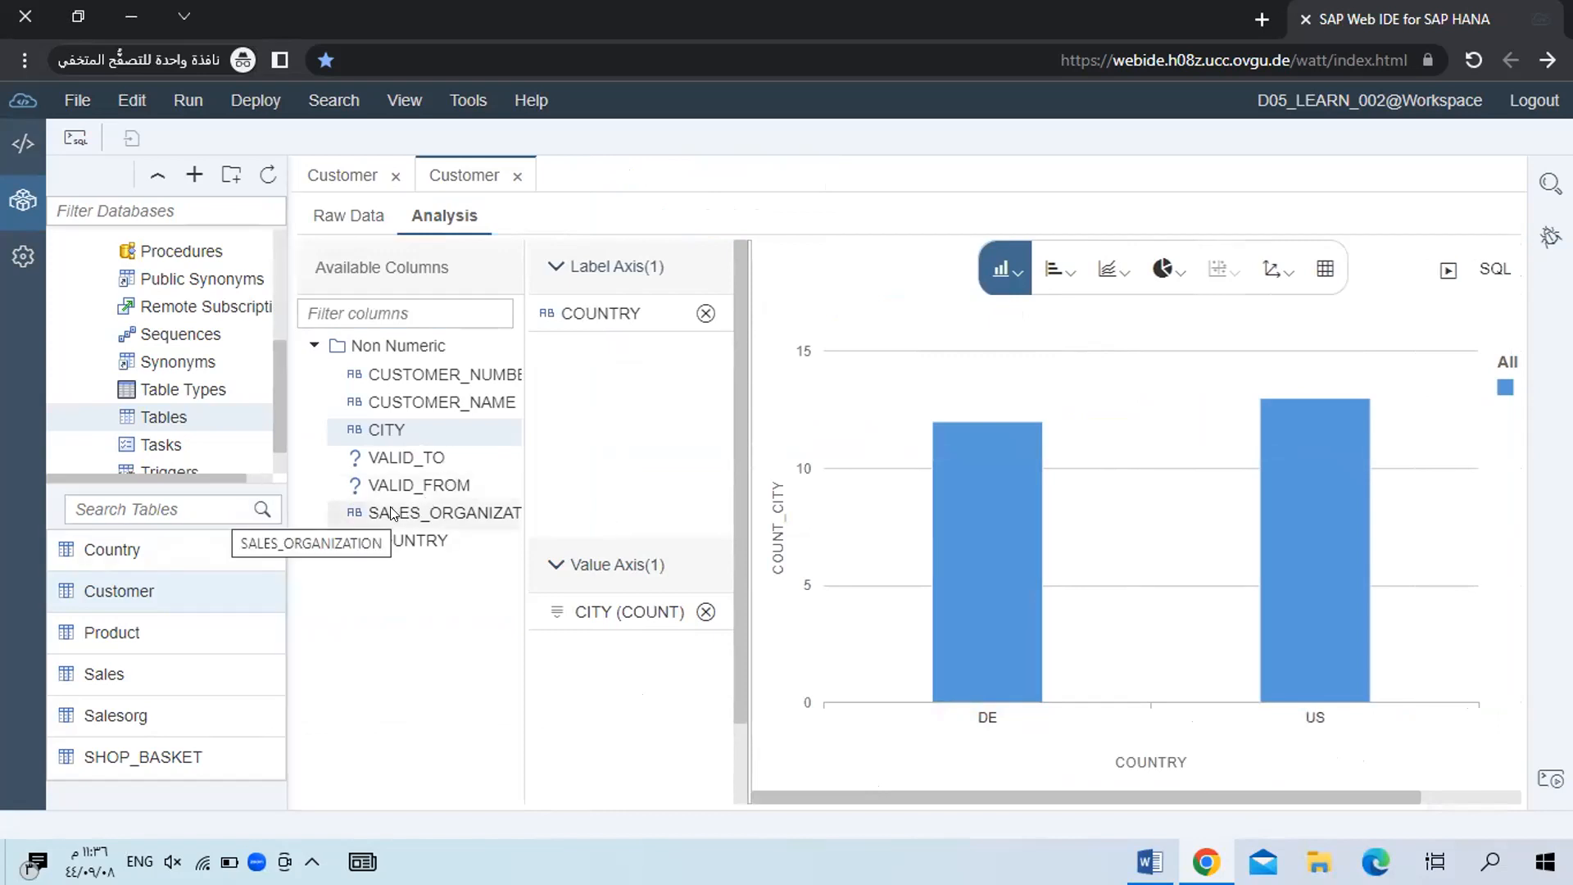
Break the chart down by SALES_ORGANIZATION as a second label and replace the CITY count with a CUSTOMER_NUMBER count.
{"action": "left_click_drag", "start_coordinate": [389, 506], "coordinate": [598, 385]}
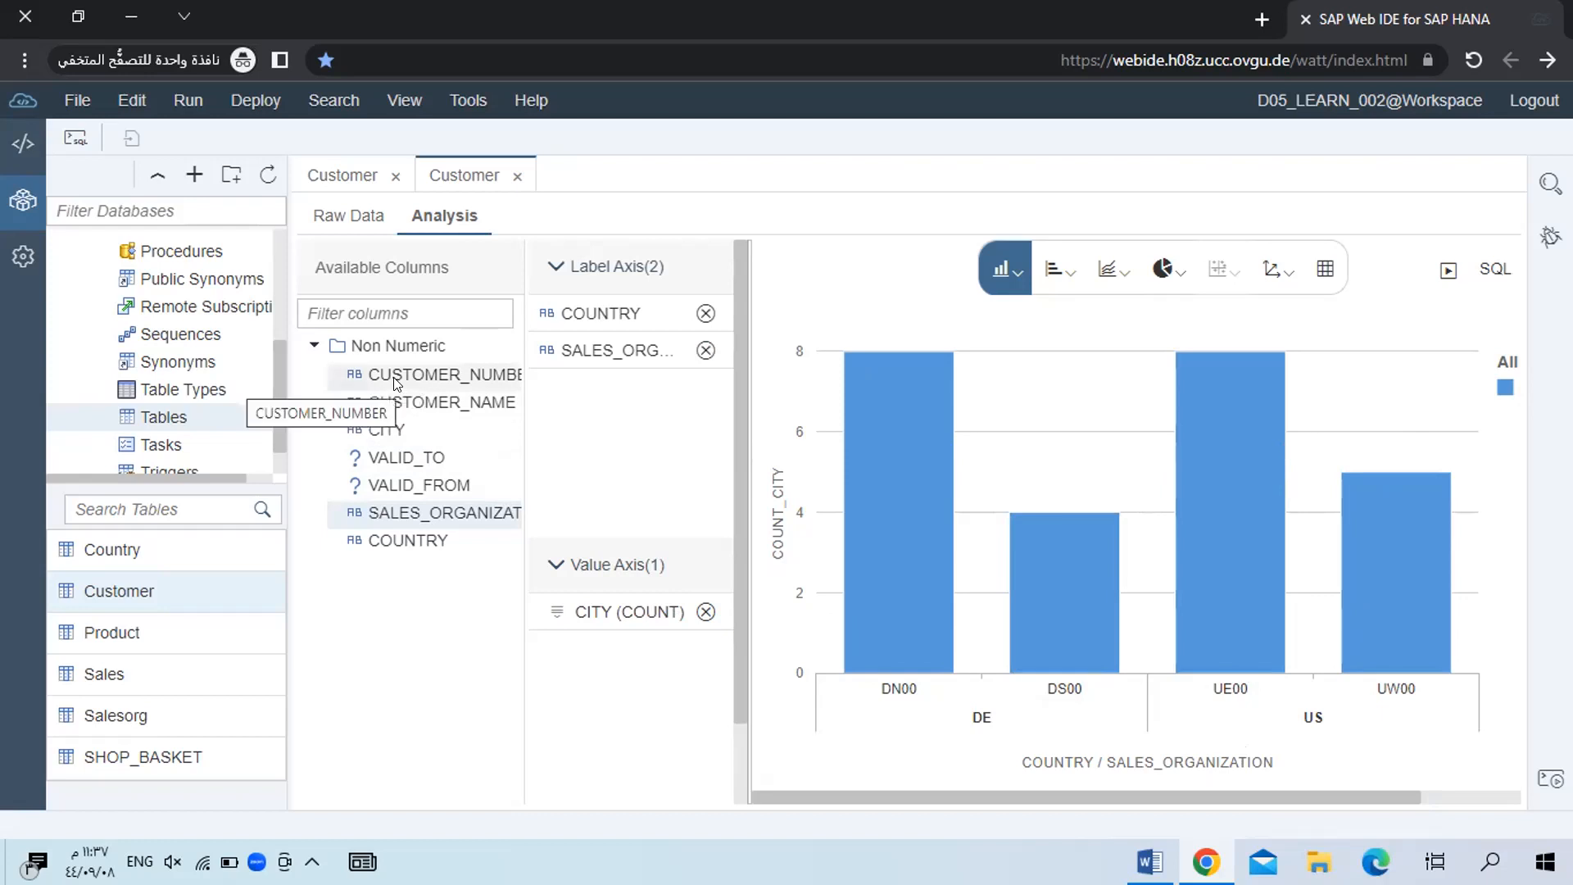
{"action": "left_click_drag", "start_coordinate": [394, 382], "coordinate": [614, 647]}
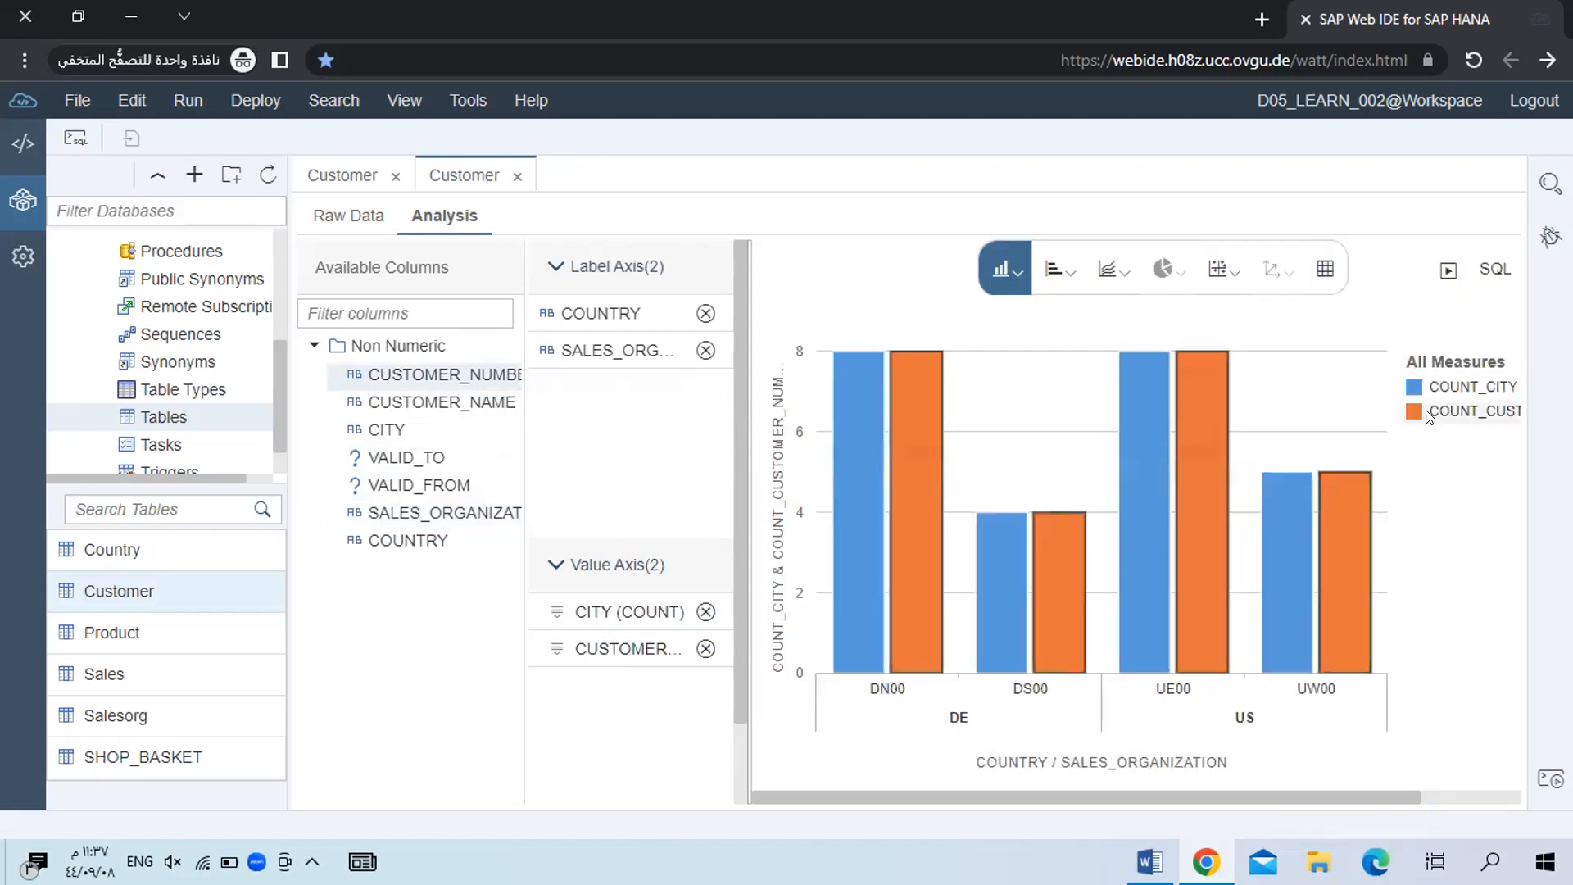
{"action": "mouse_move", "coordinate": [1199, 791]}
{"action": "left_mouse_down"}
{"action": "mouse_move", "coordinate": [1276, 791]}
{"action": "mouse_move", "coordinate": [1180, 779]}
{"action": "left_mouse_up"}
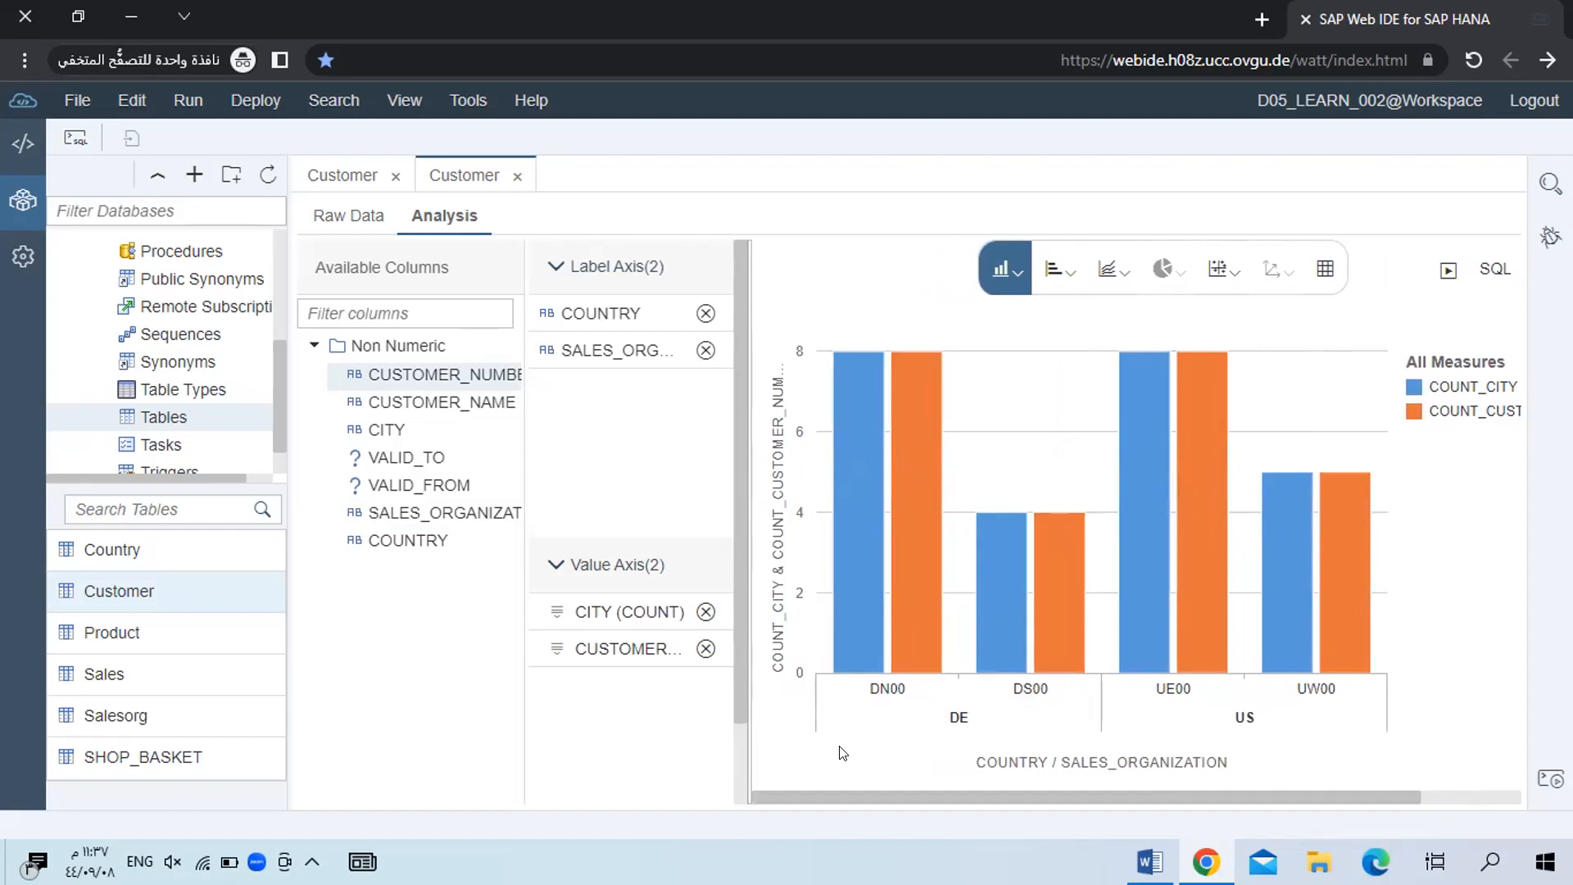
{"action": "left_click", "coordinate": [705, 612]}
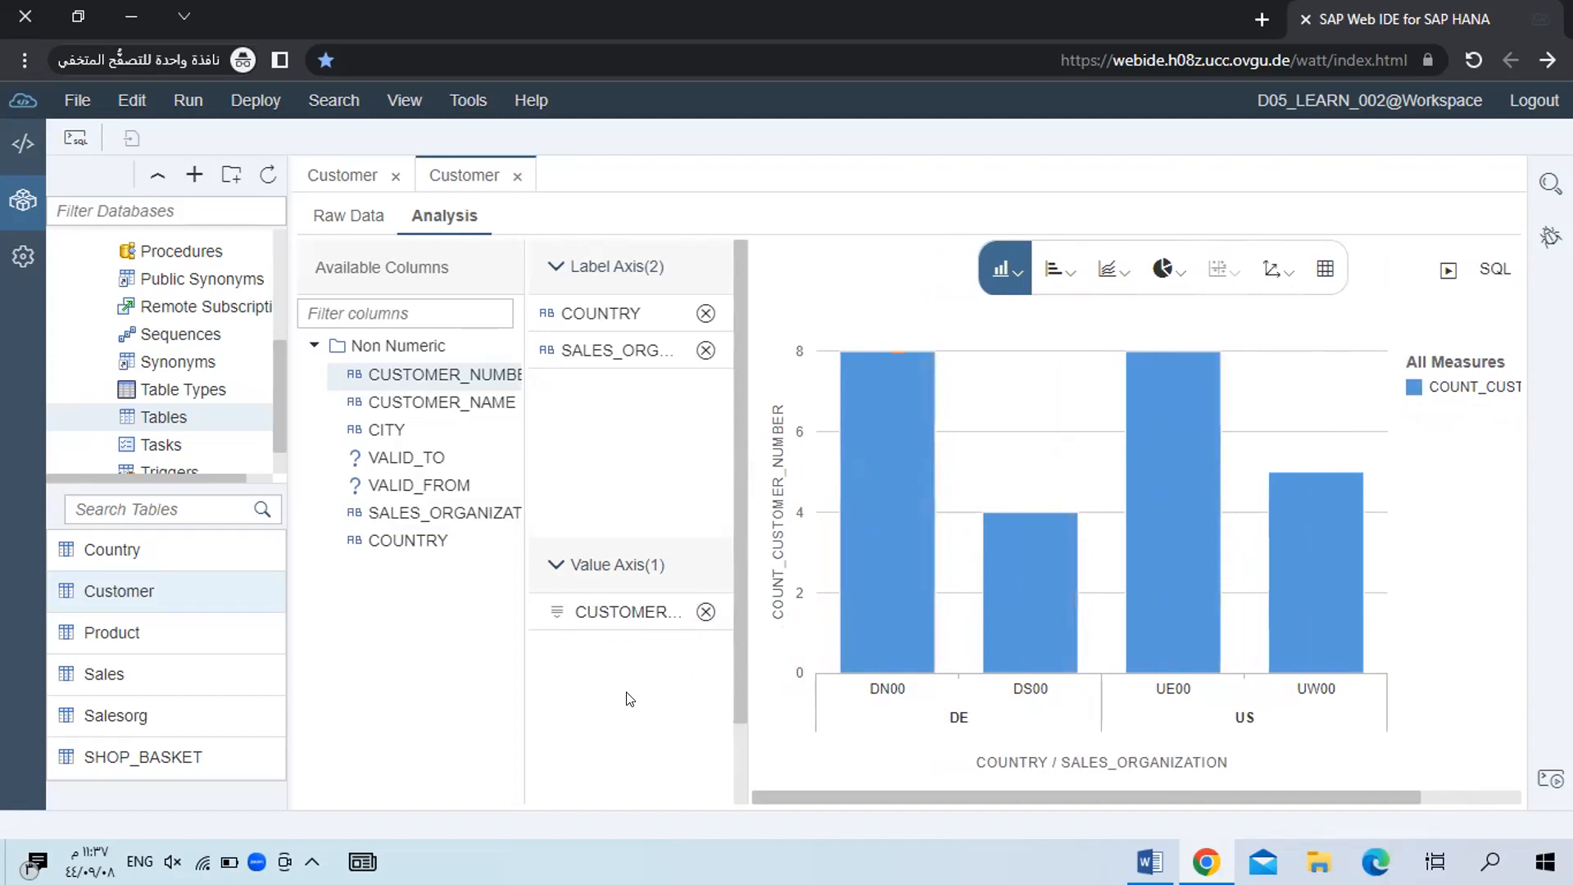
{"action": "right_click", "coordinate": [565, 614]}
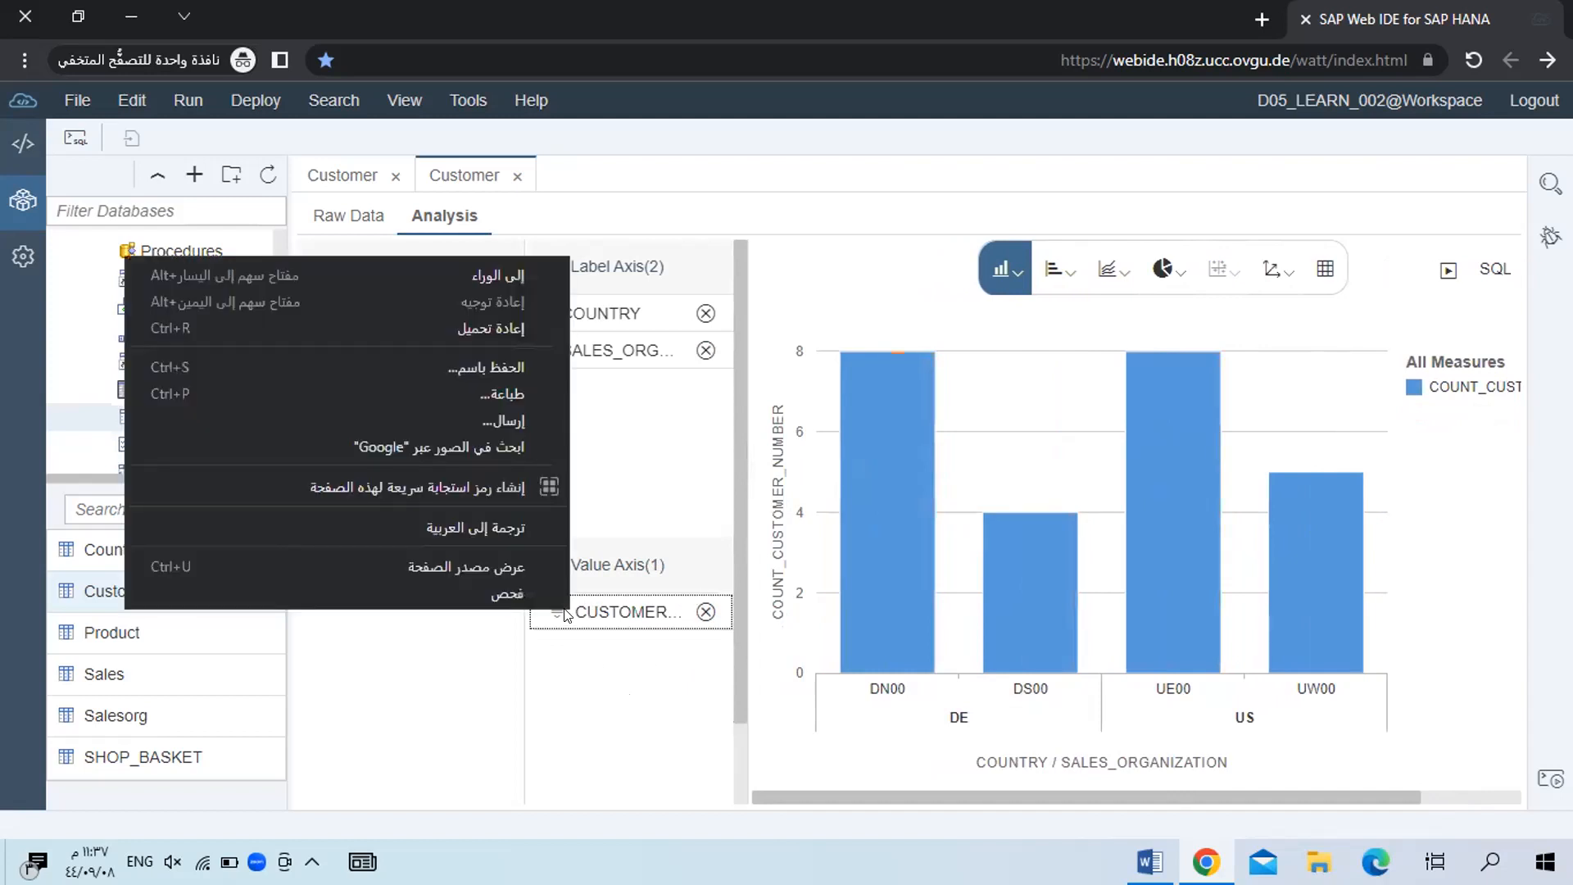
{"action": "left_click", "coordinate": [614, 642]}
{"action": "left_click", "coordinate": [547, 611]}
{"action": "left_click", "coordinate": [610, 709]}
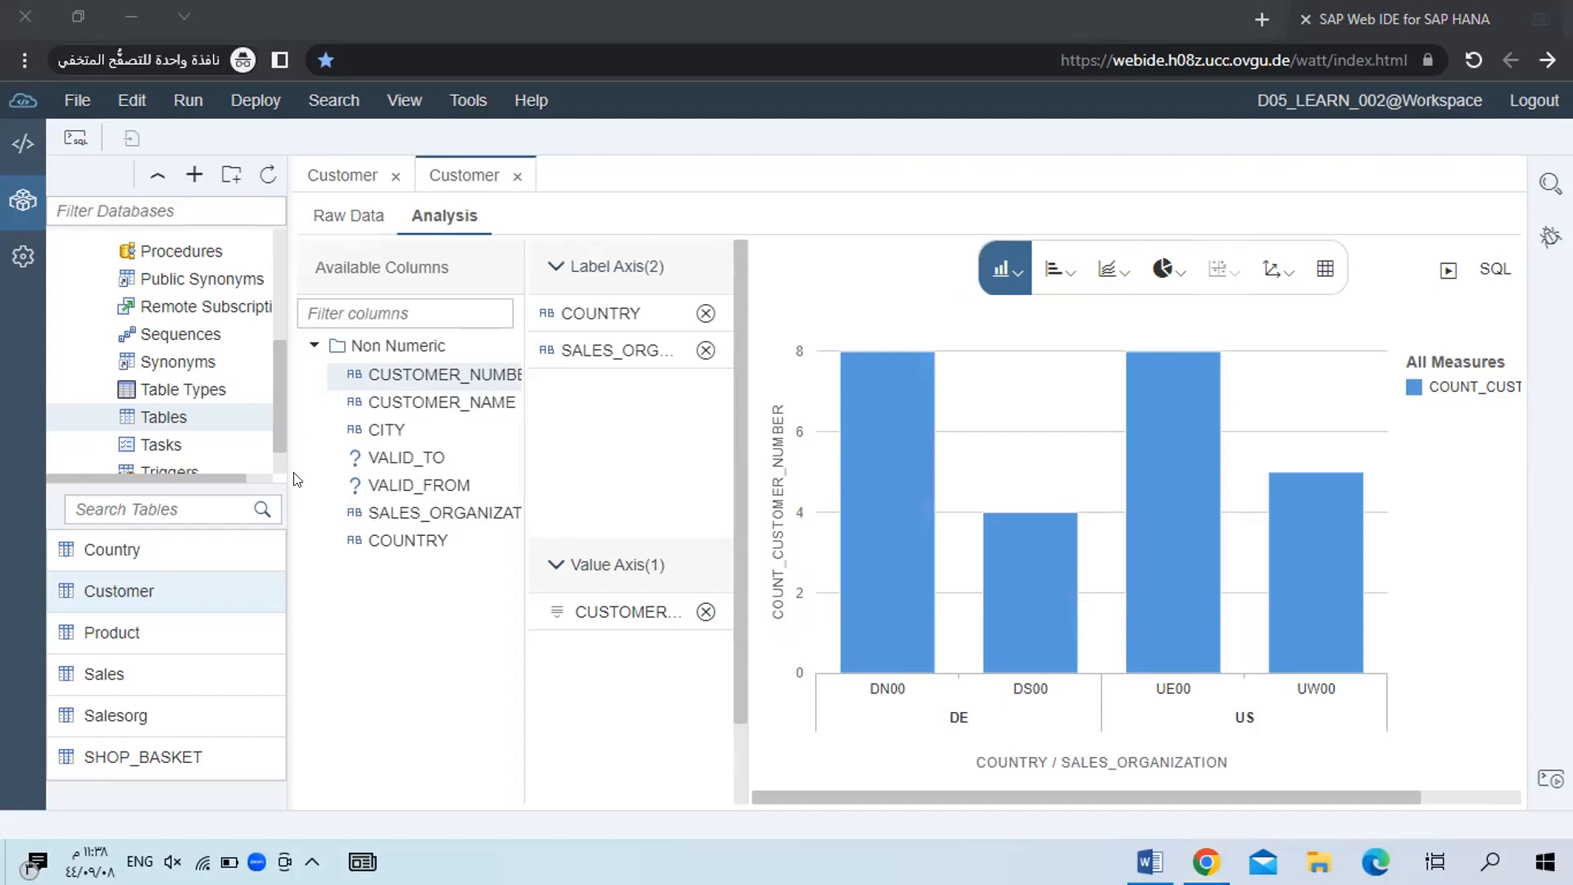
{"action": "left_click", "coordinate": [256, 861]}
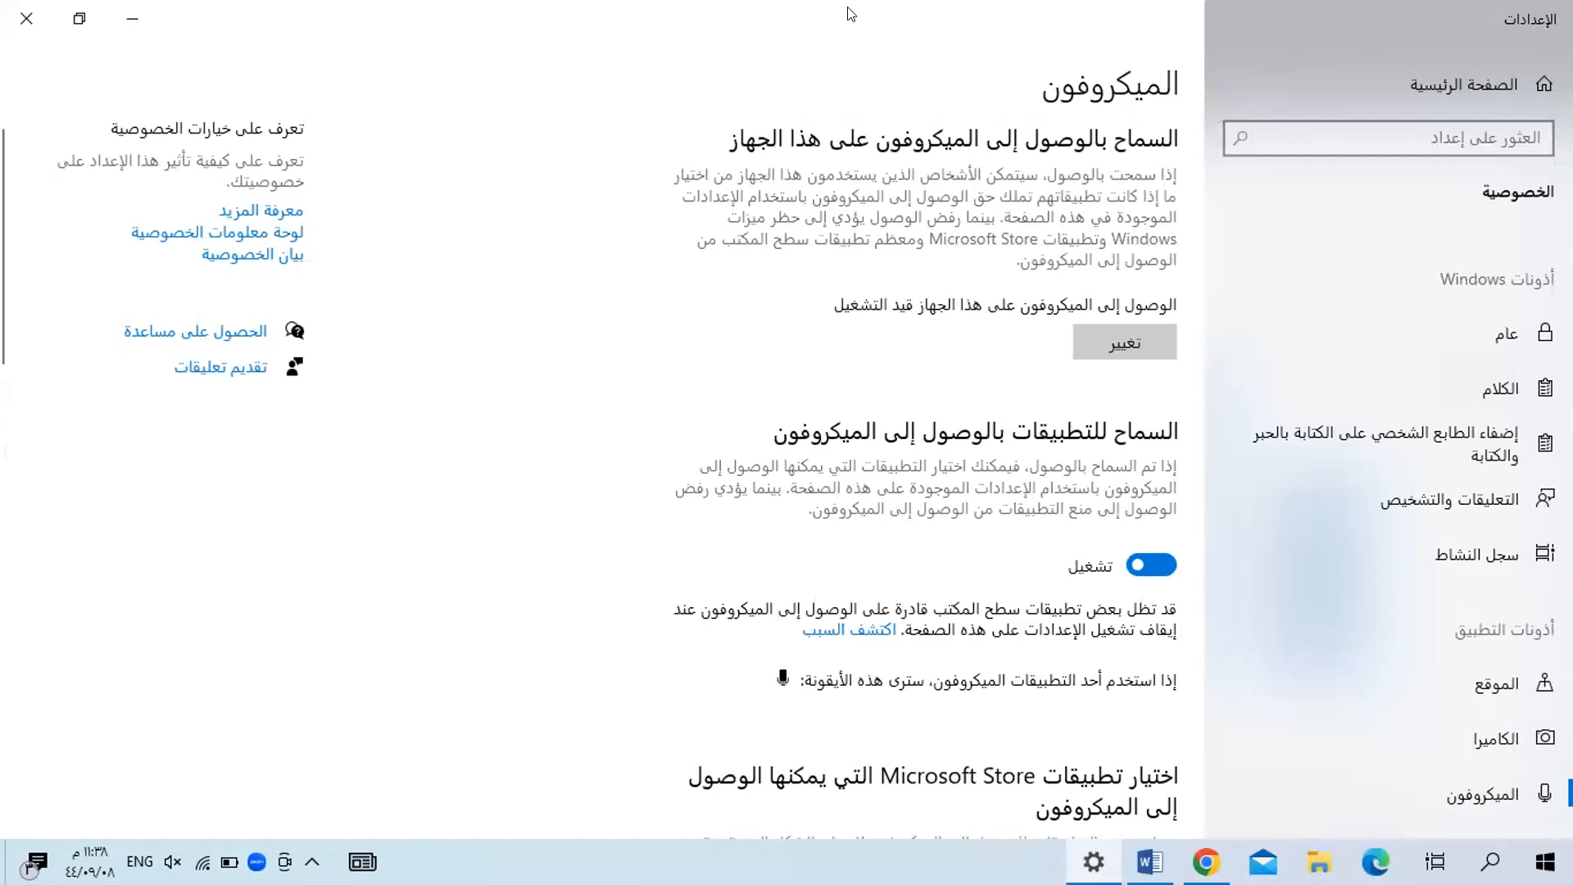
{"action": "left_click", "coordinate": [1093, 861]}
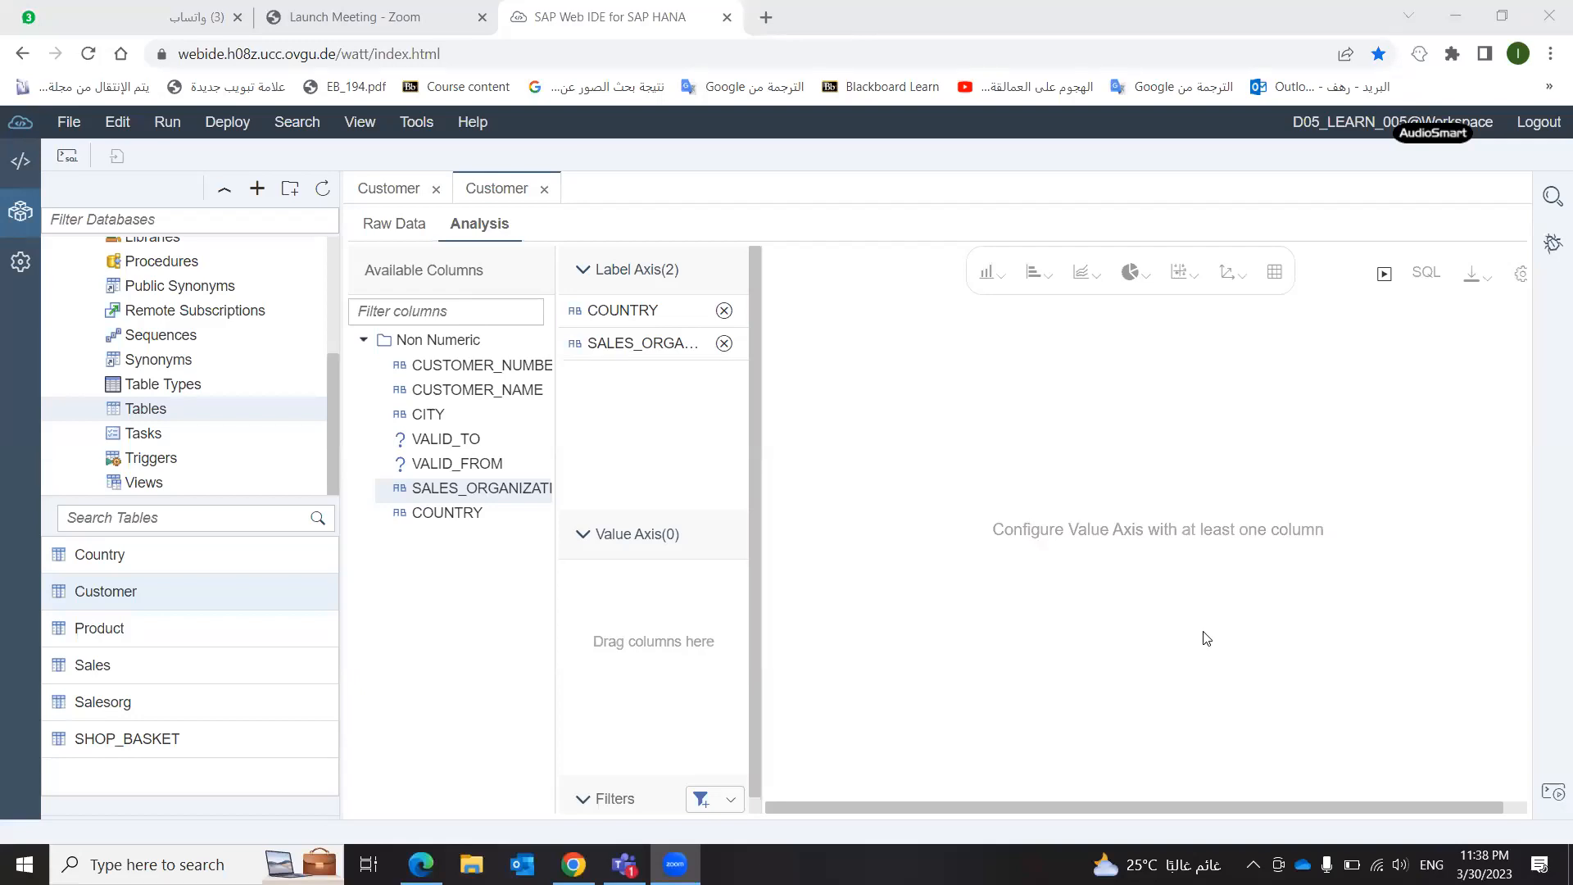
{"action": "left_click", "coordinate": [593, 311]}
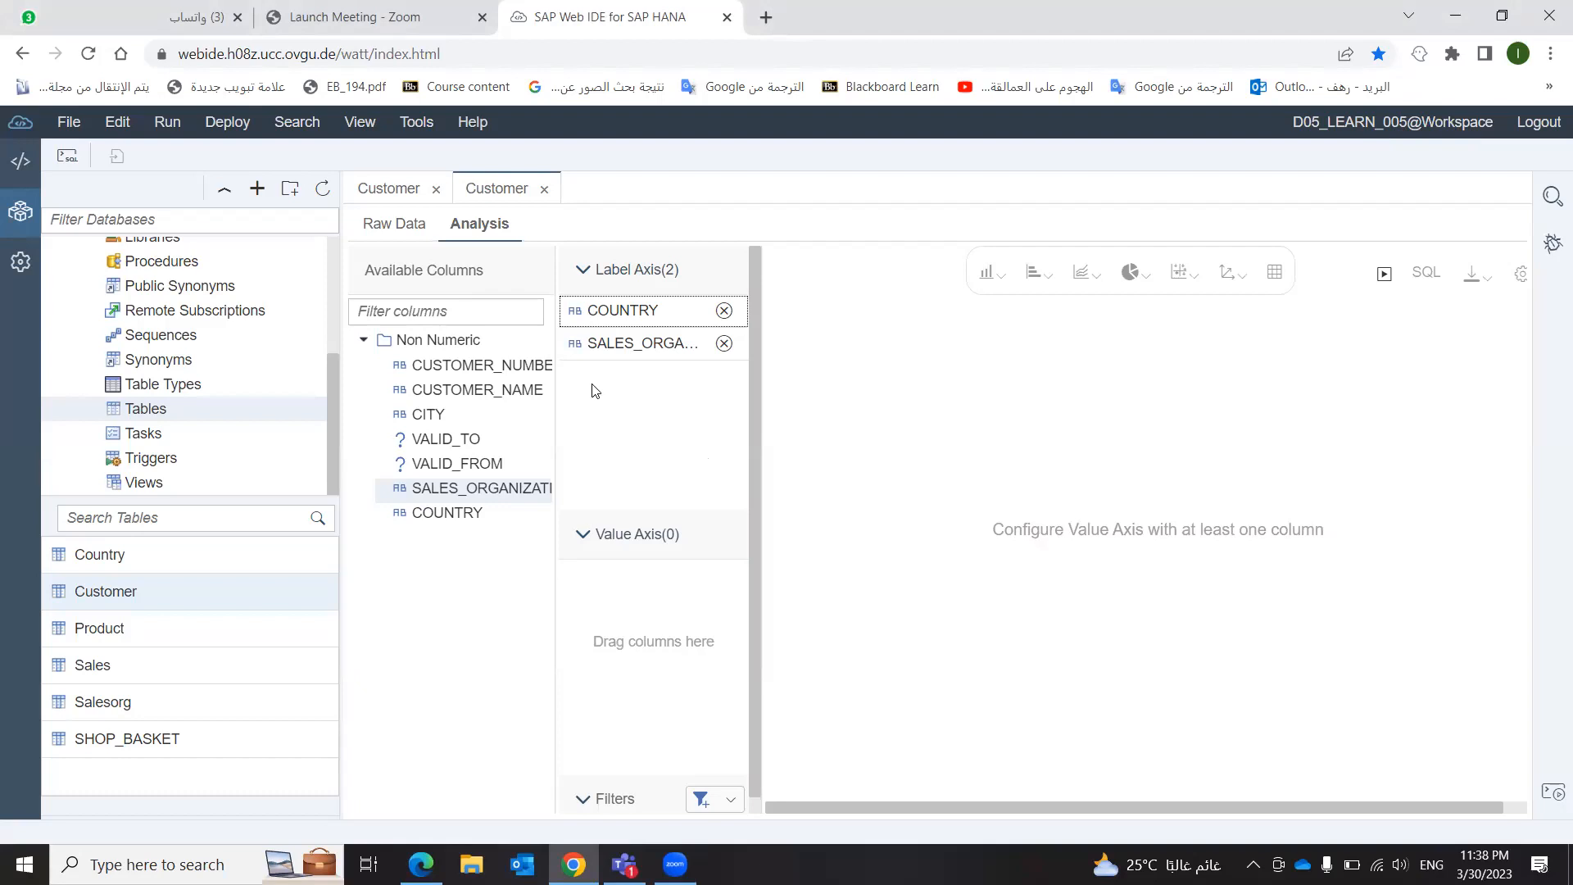
{"action": "left_click_drag", "start_coordinate": [666, 380], "coordinate": [668, 385]}
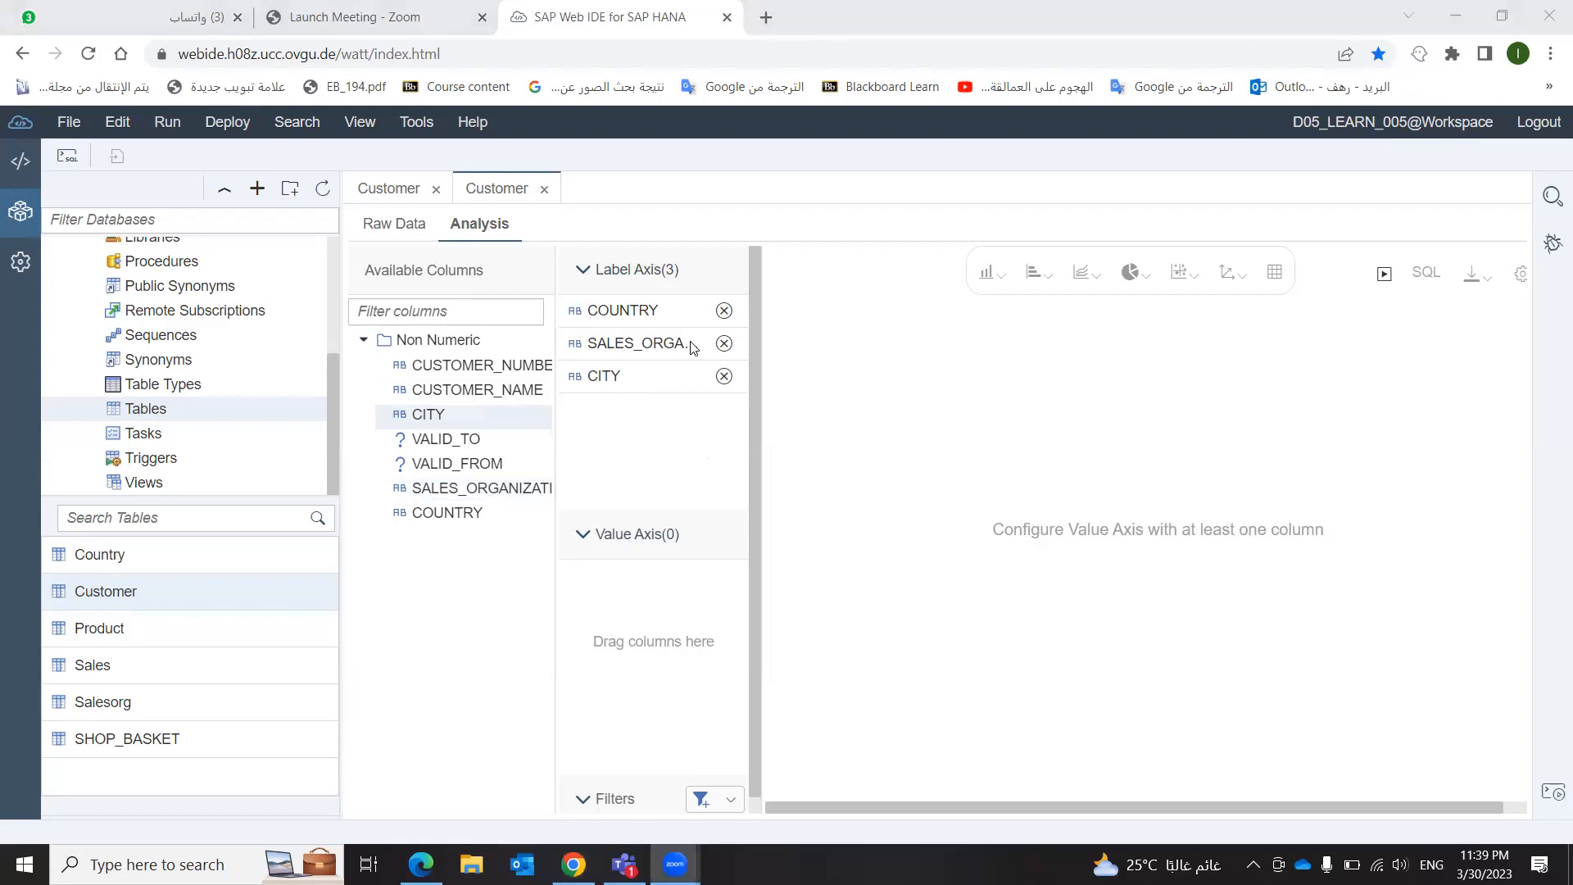
{"action": "left_click", "coordinate": [877, 492]}
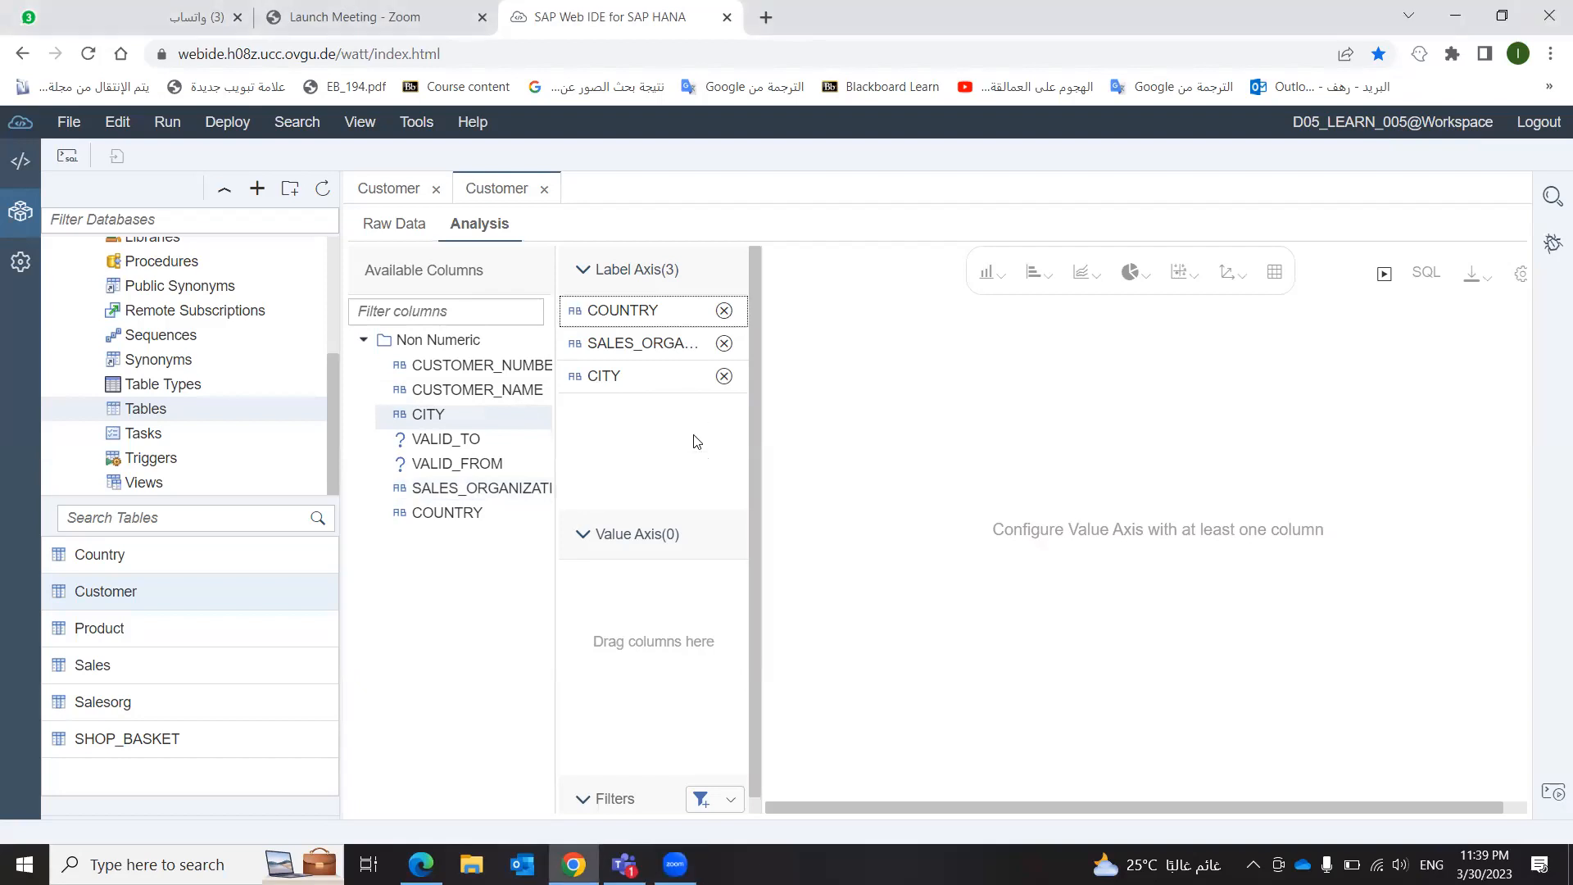
{"action": "left_click", "coordinate": [725, 377]}
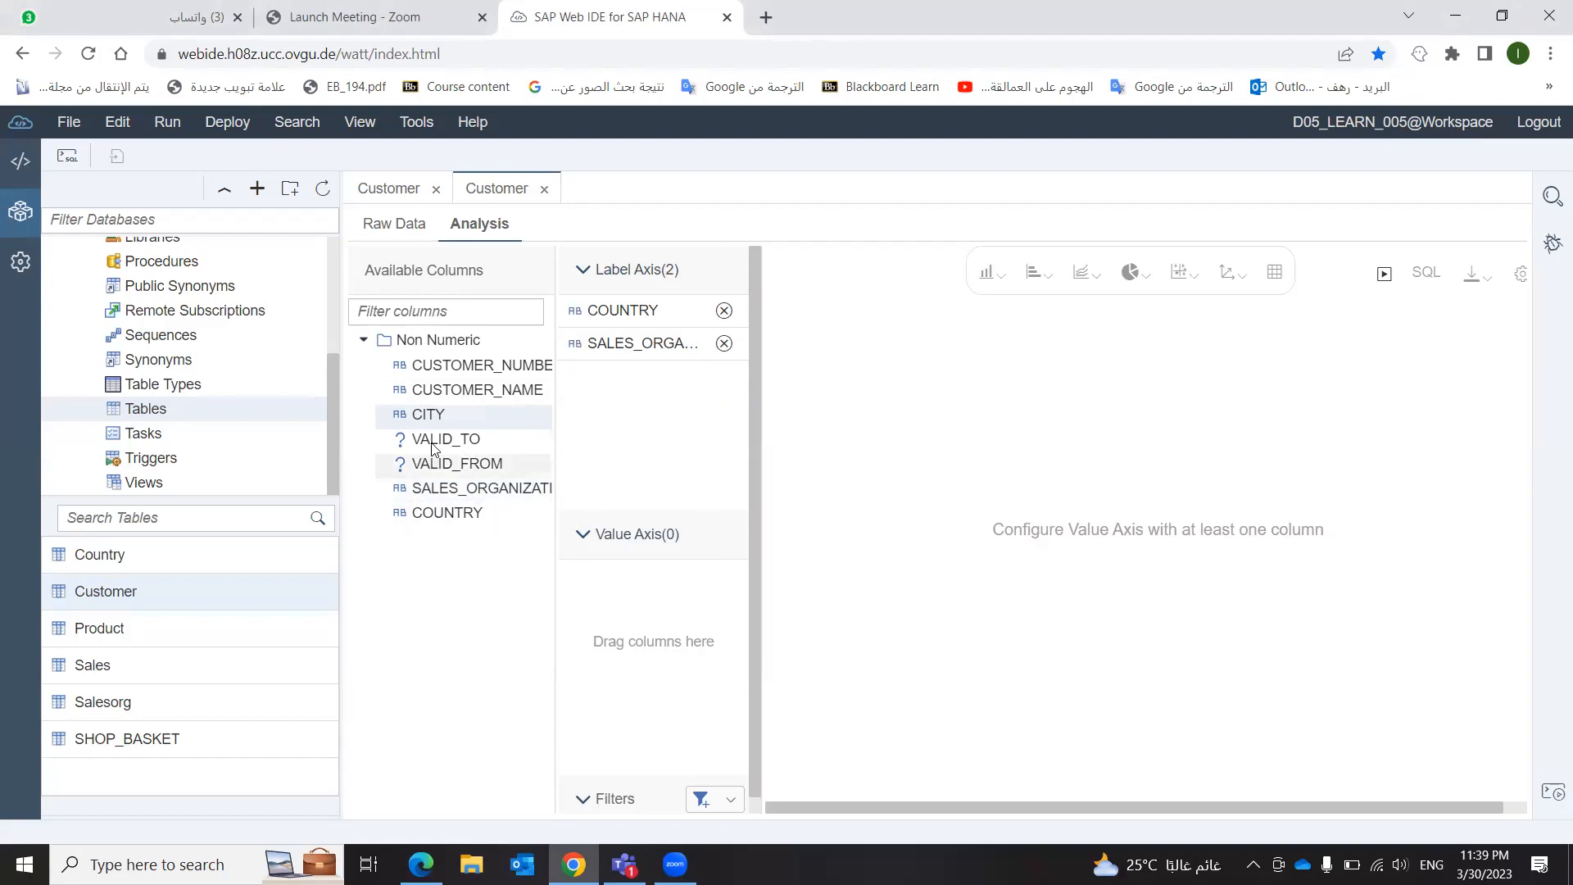
In the shared Web IDE session, add the CITY count to the value axis and remove SALES_ORGANIZATION from the label axis.
{"action": "left_click_drag", "start_coordinate": [429, 415], "coordinate": [640, 596]}
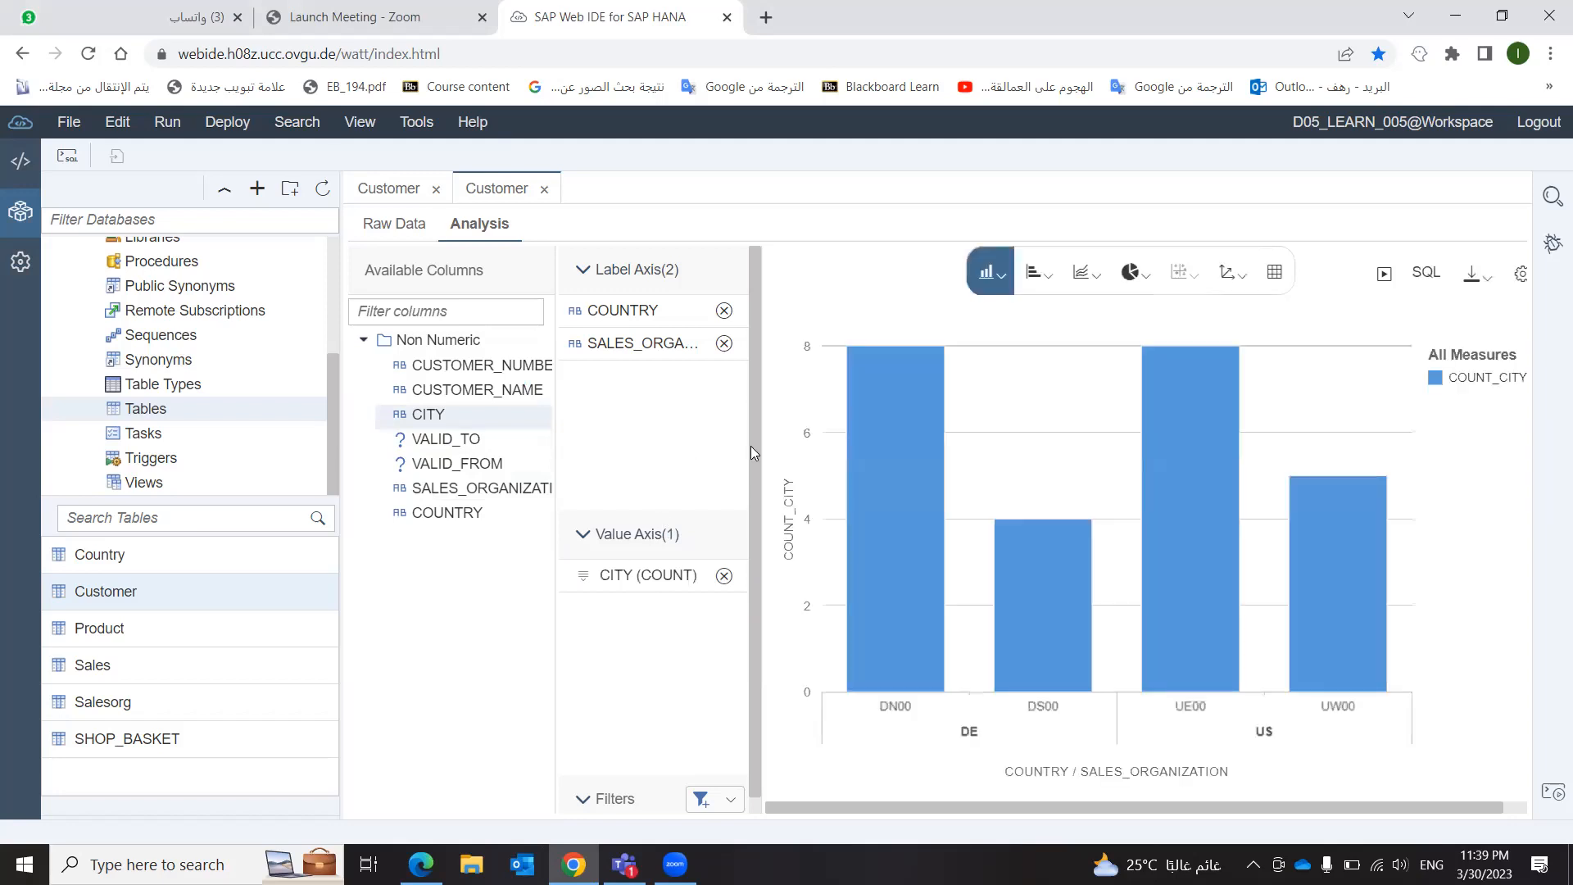
{"action": "left_click", "coordinate": [724, 343]}
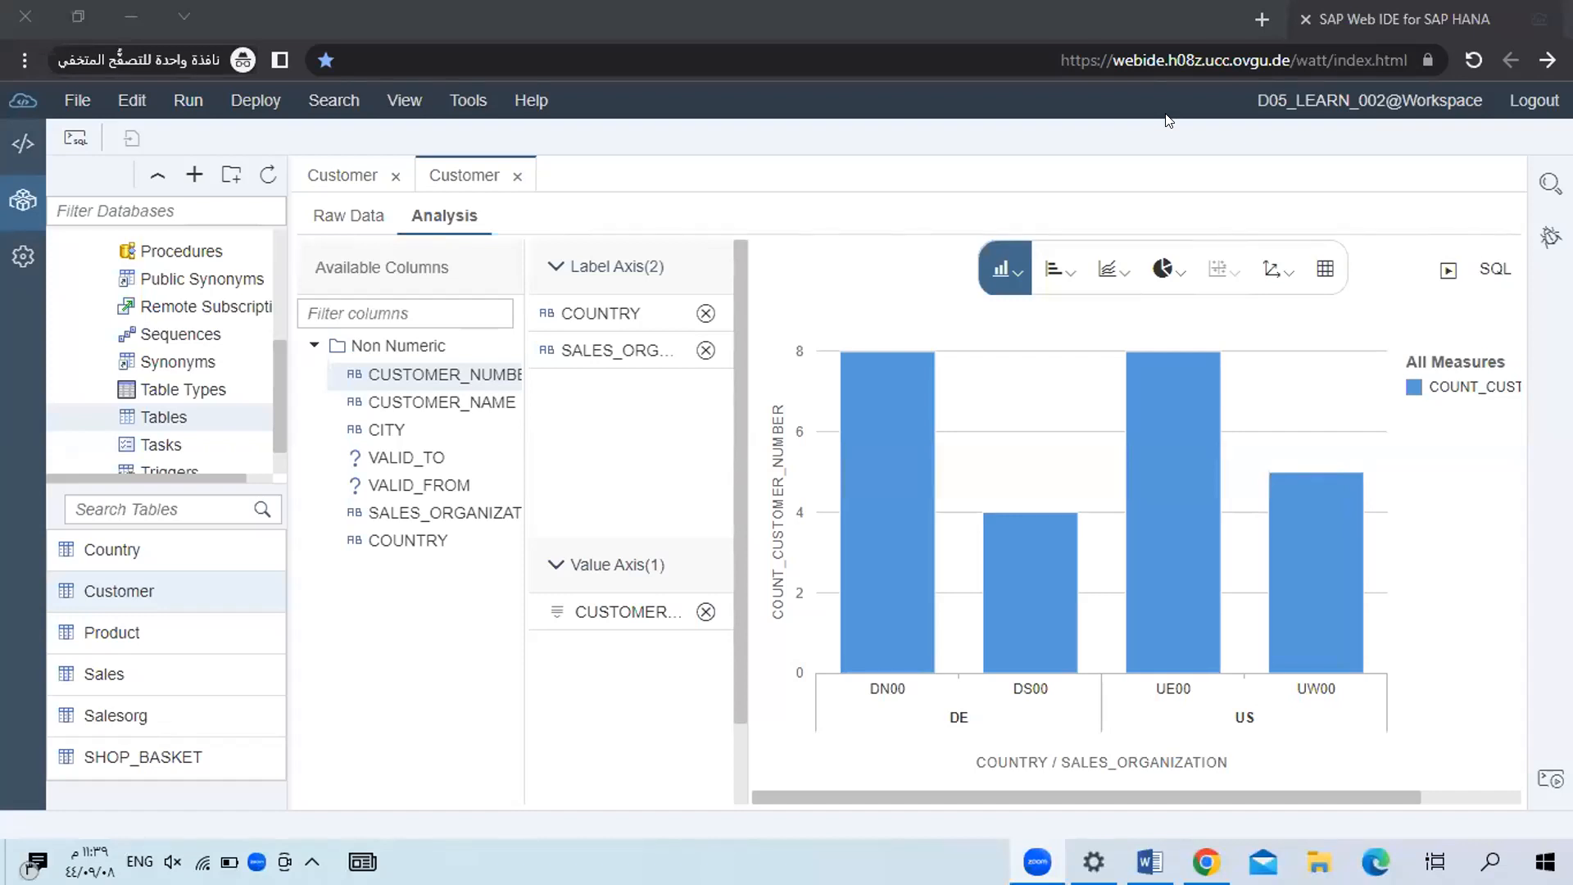
Return to the presenter's Customer analysis and close the leftover Windows microphone settings window.
{"action": "left_click", "coordinate": [1235, 210]}
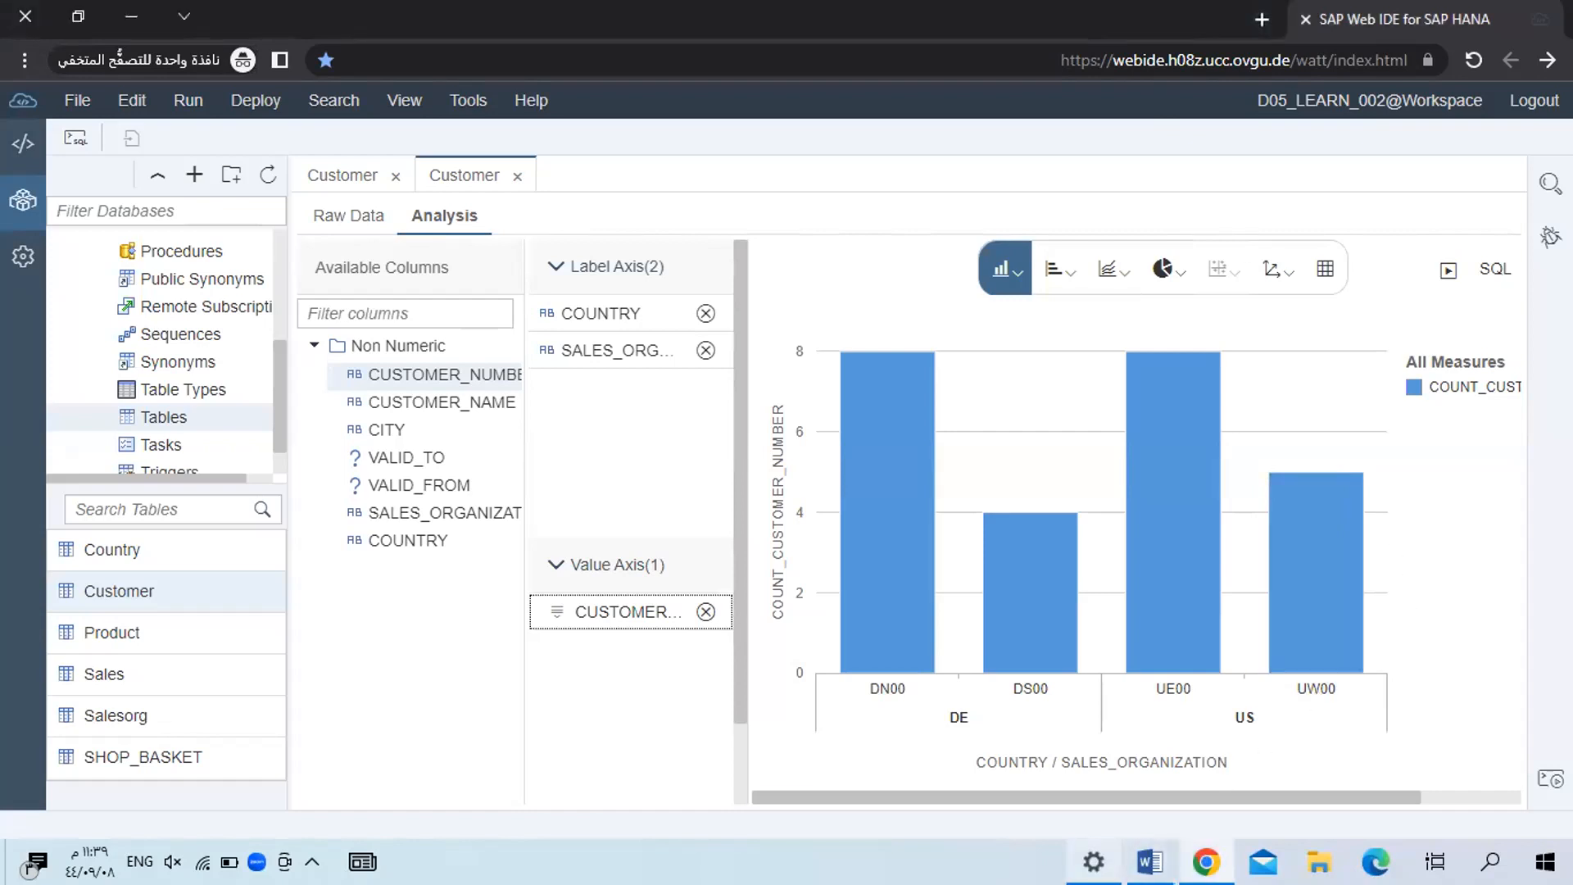
{"action": "mouse_move", "coordinate": [1095, 861]}
{"action": "left_click", "coordinate": [978, 685]}
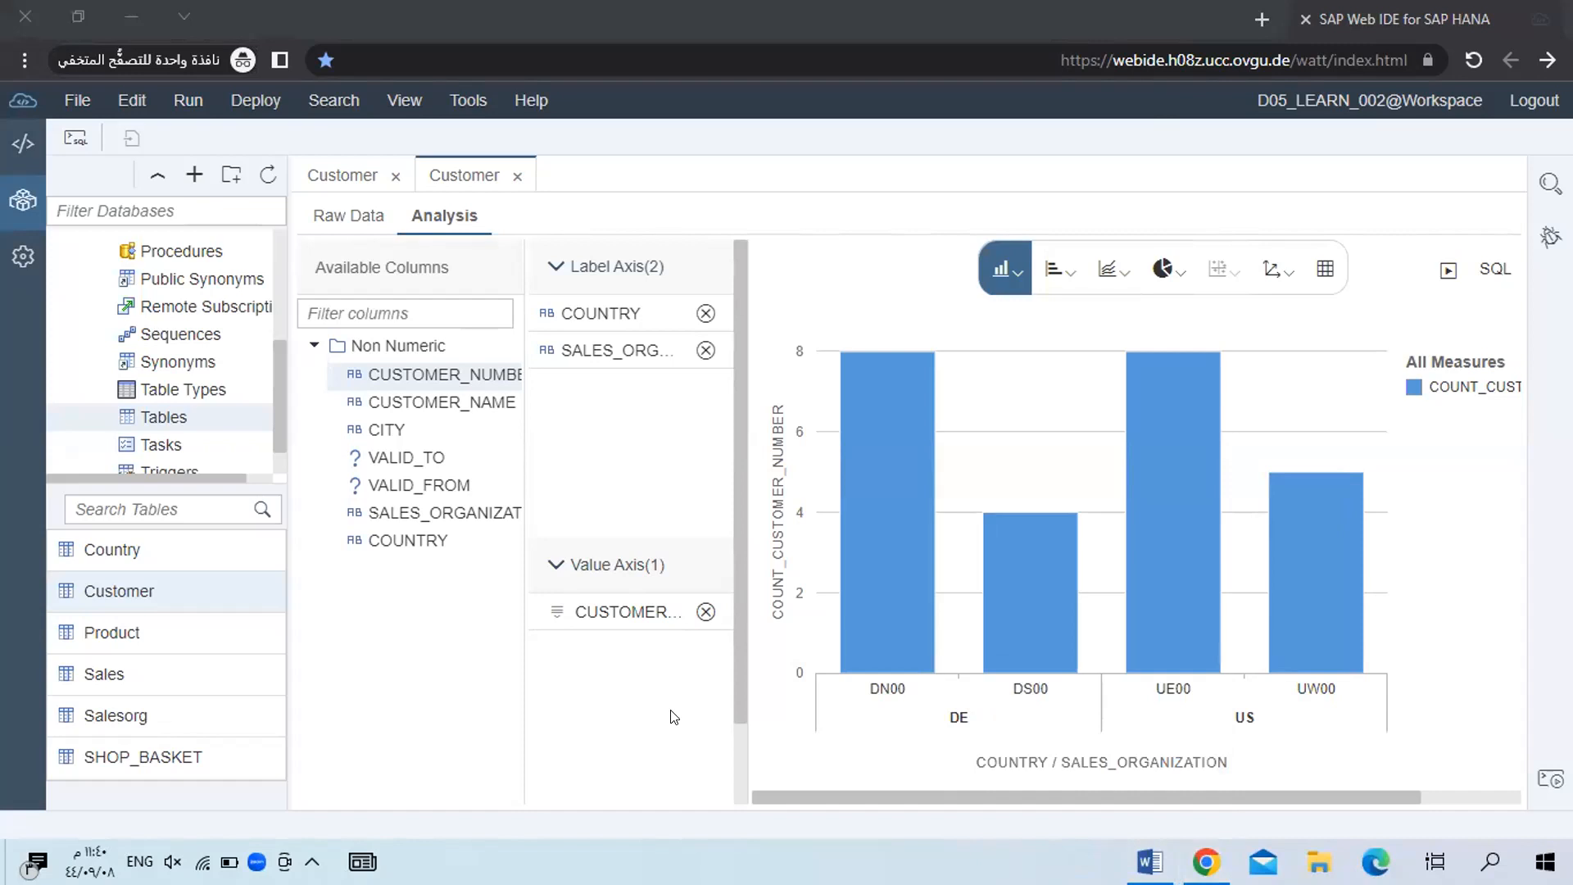
Review the Customer raw data, open the Sales table definition and compare its columns with the Customer definition.
{"action": "left_click", "coordinate": [348, 215]}
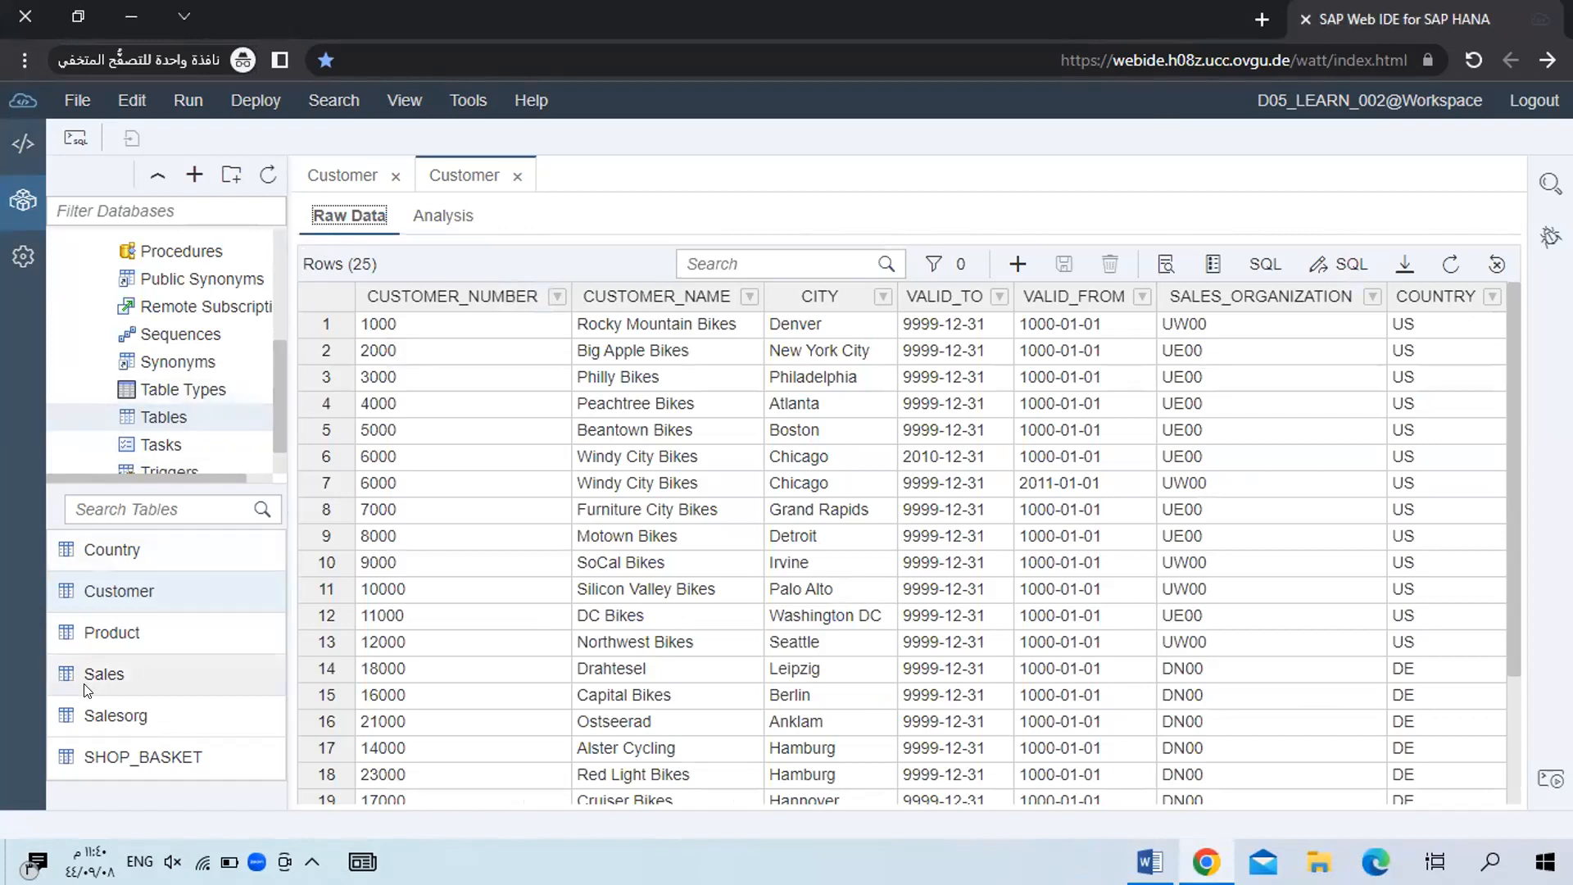
{"action": "left_click", "coordinate": [115, 676]}
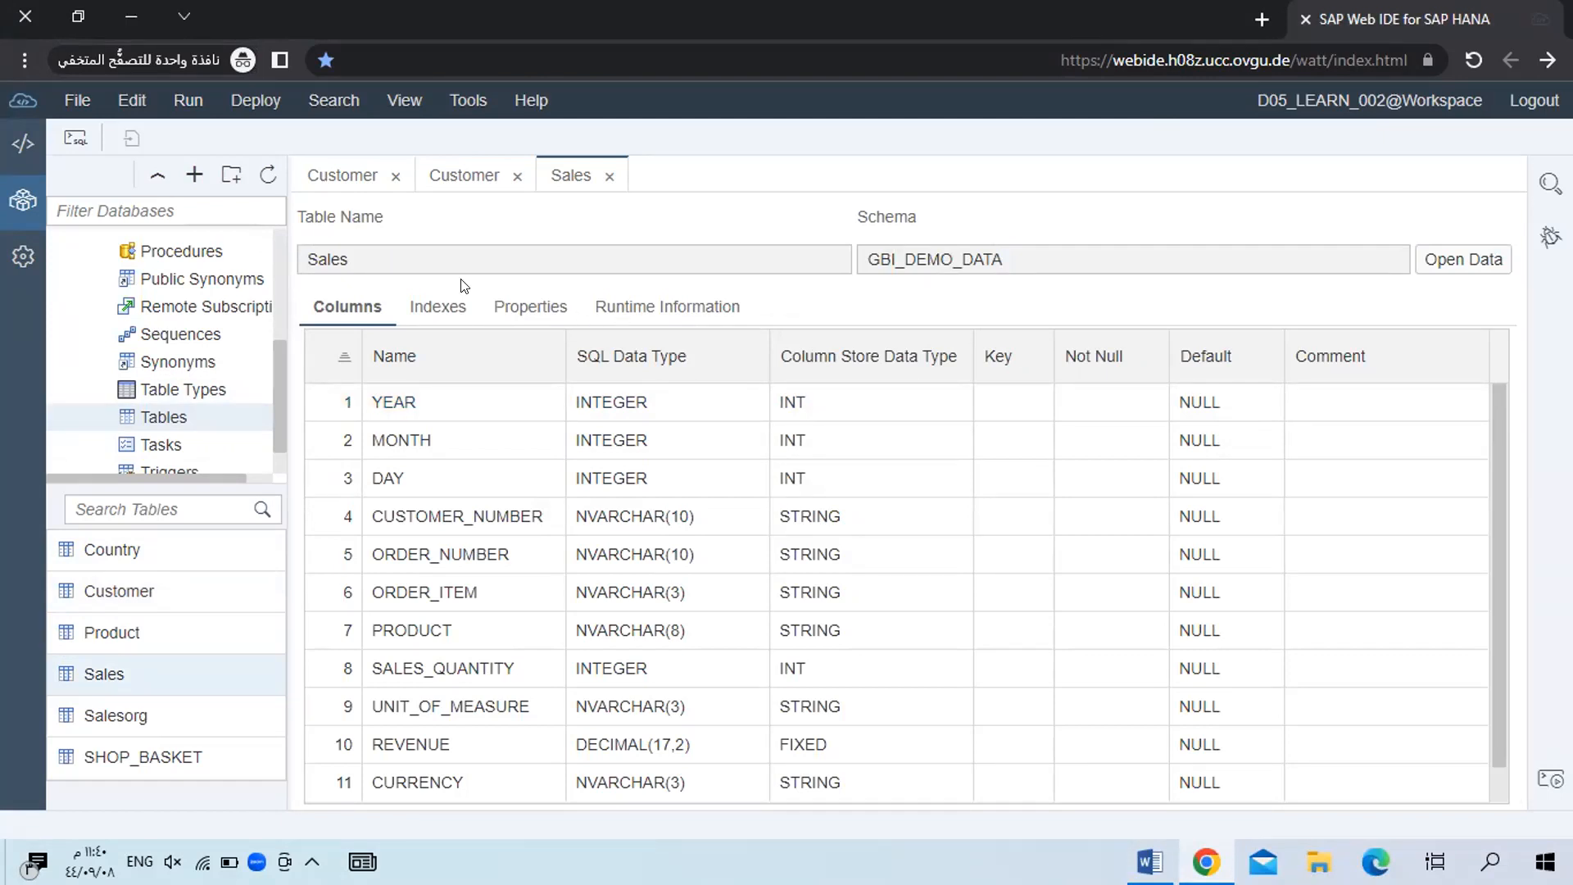
{"action": "left_click", "coordinate": [321, 176]}
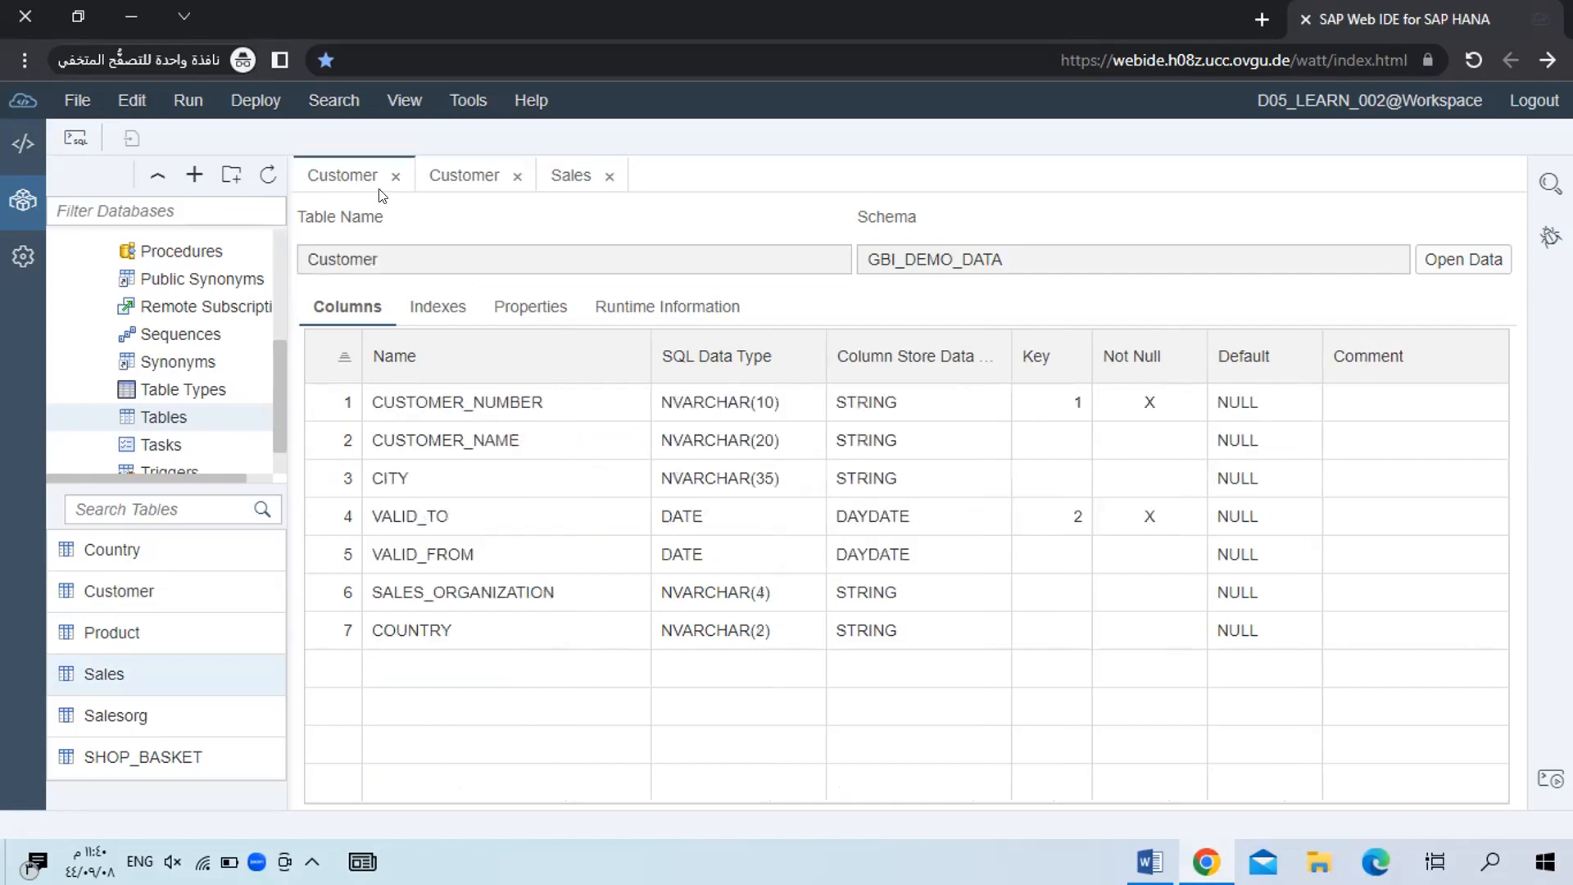
{"action": "left_click", "coordinate": [559, 178]}
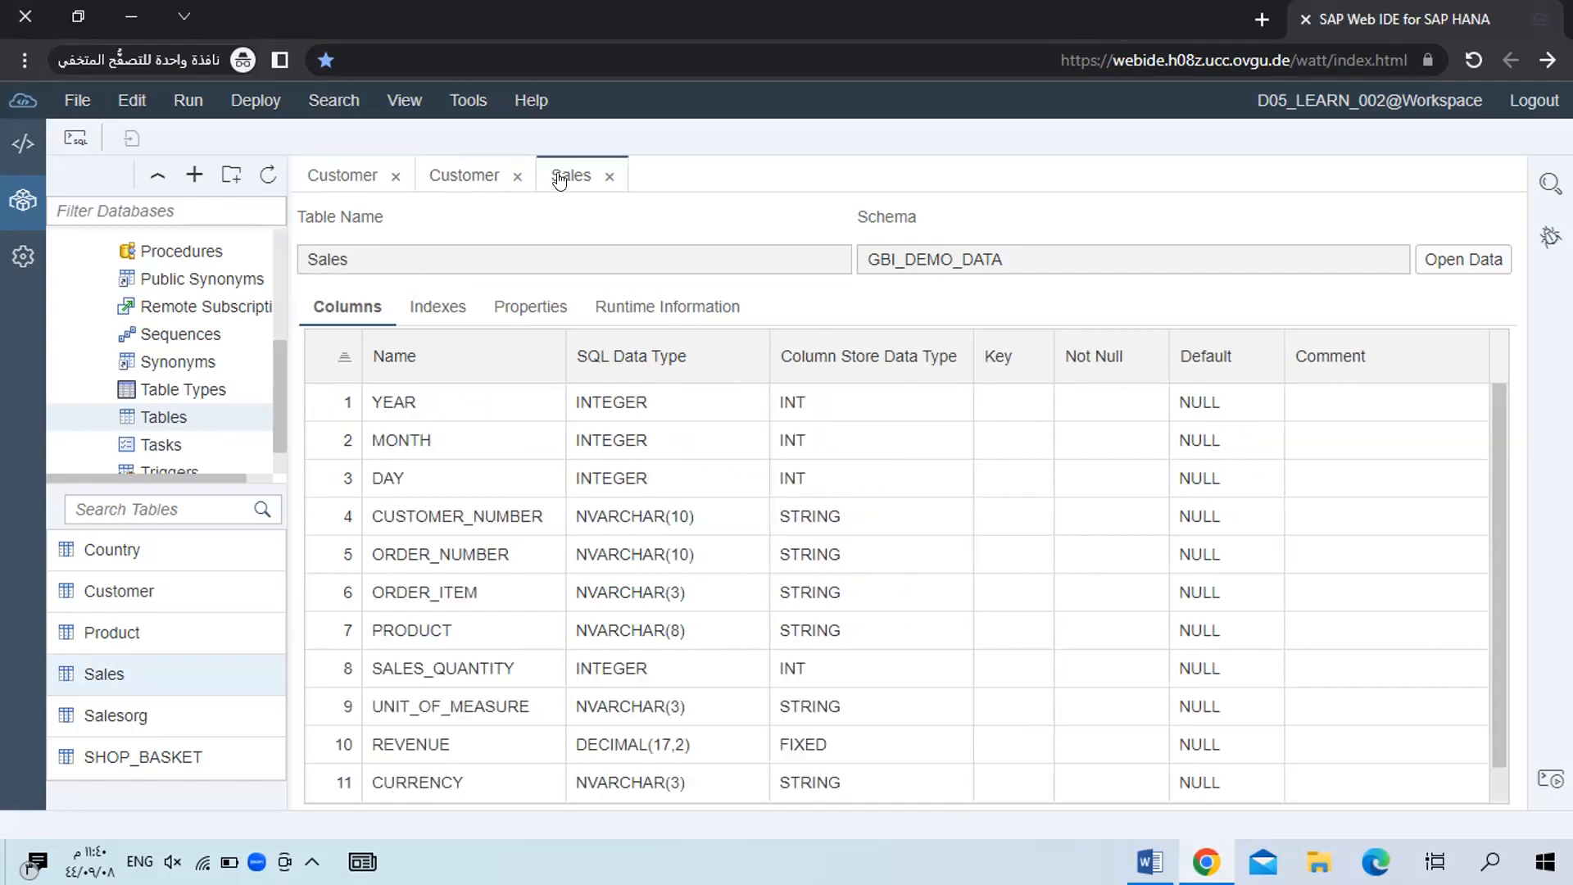
Open the data of the Sales table and look through its columns and rows.
{"action": "left_click", "coordinate": [1467, 259]}
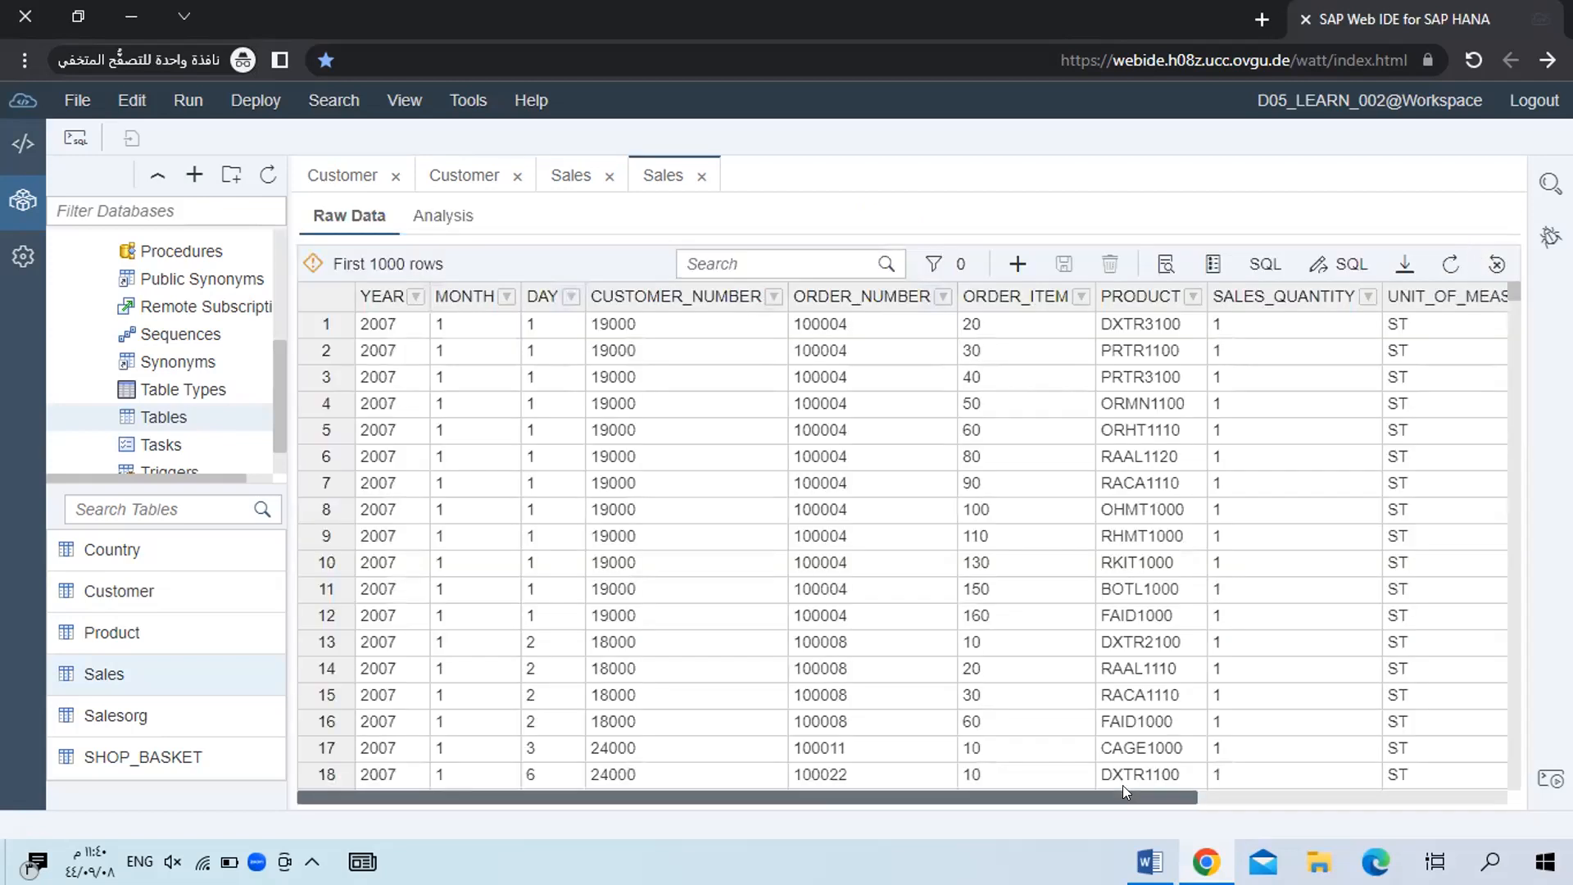
{"action": "left_click_drag", "start_coordinate": [1123, 784], "coordinate": [1523, 801]}
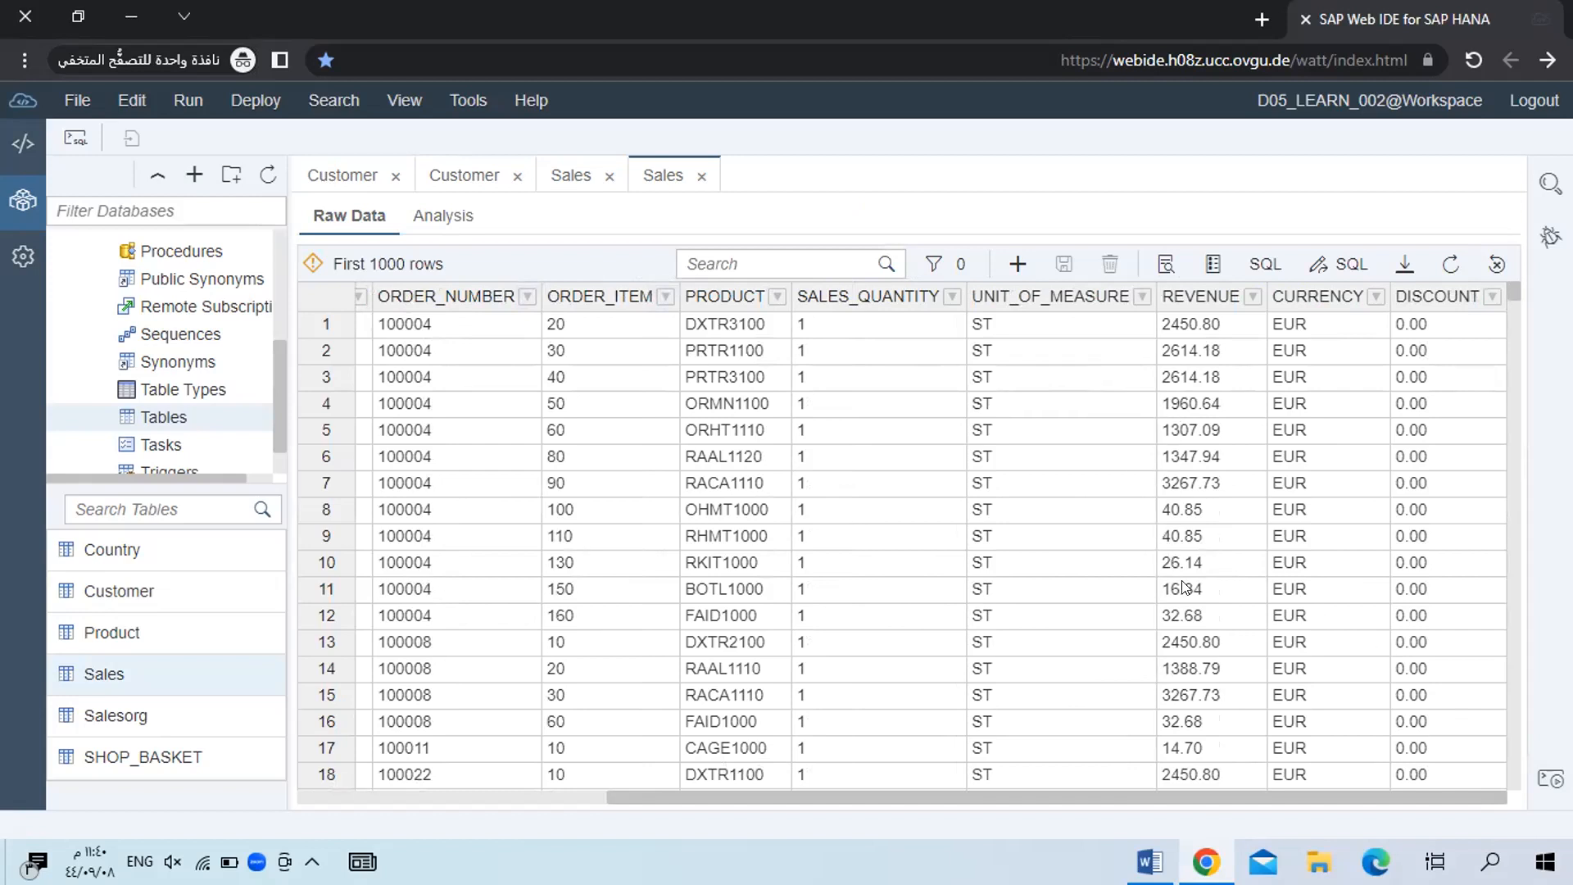
{"action": "scroll", "coordinate": [1185, 585], "scroll_direction": "down", "scroll_amount": 5}
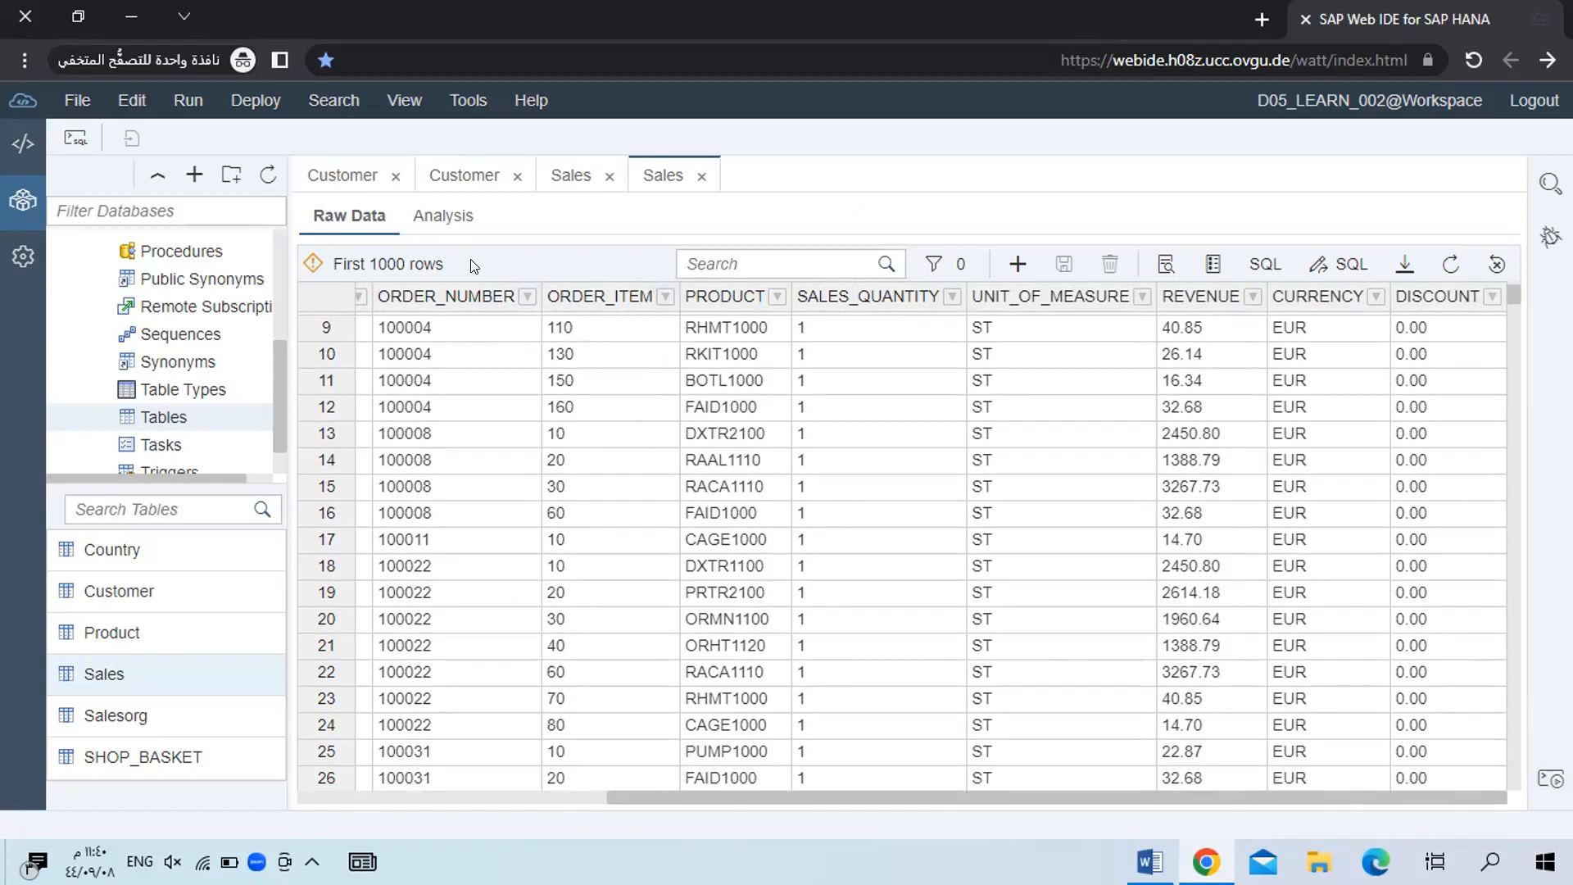
Open the Analysis view of the Sales data and chart summed REVENUE by YEAR, enlarging the chart area.
{"action": "left_click", "coordinate": [443, 217]}
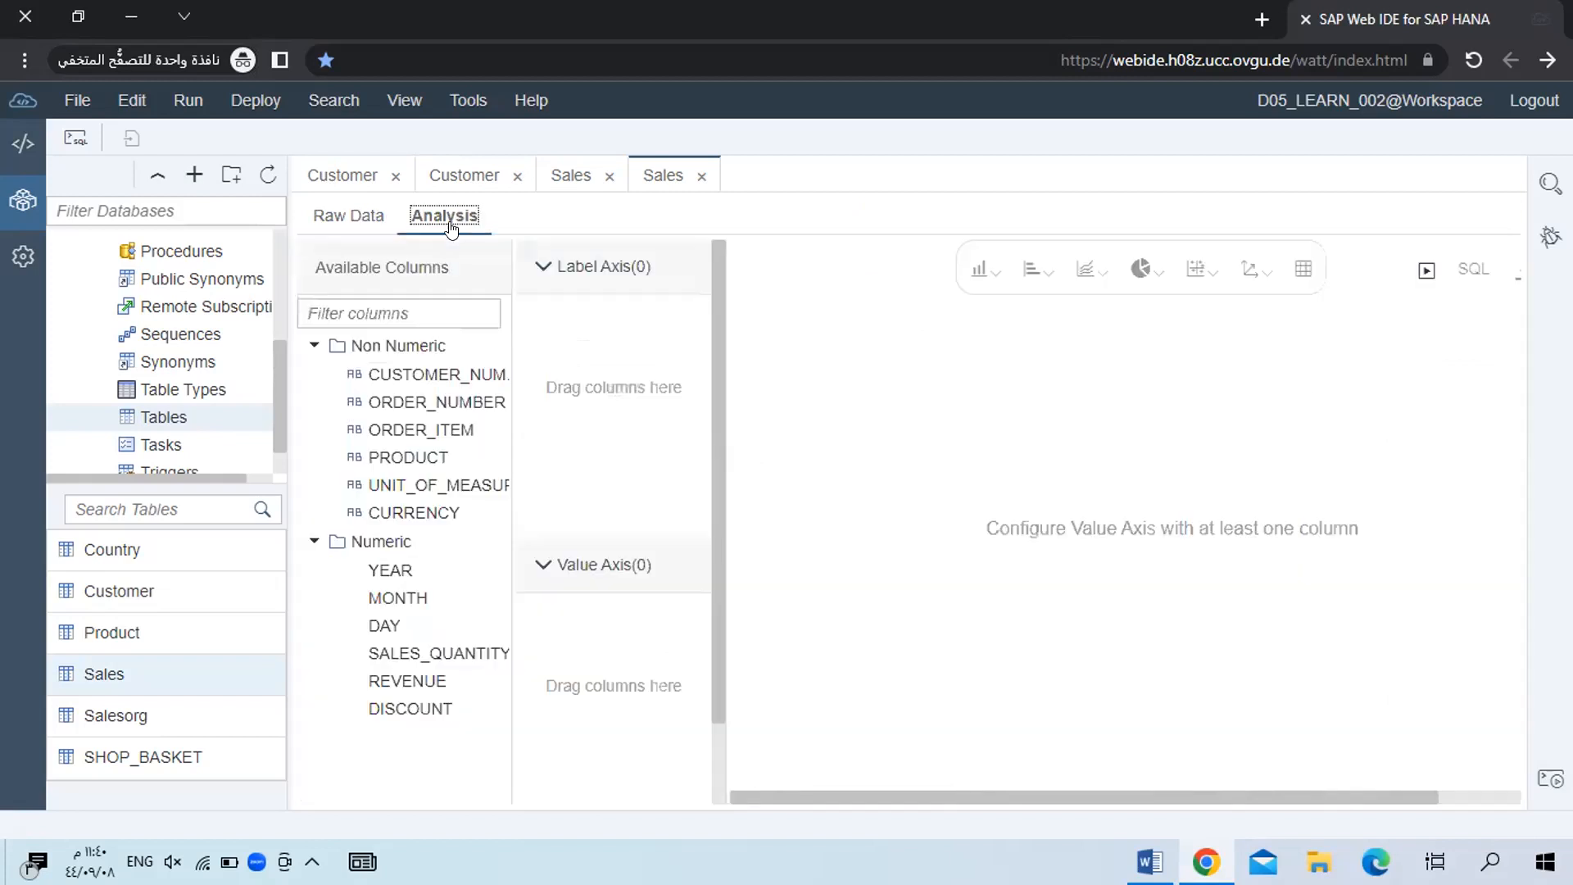
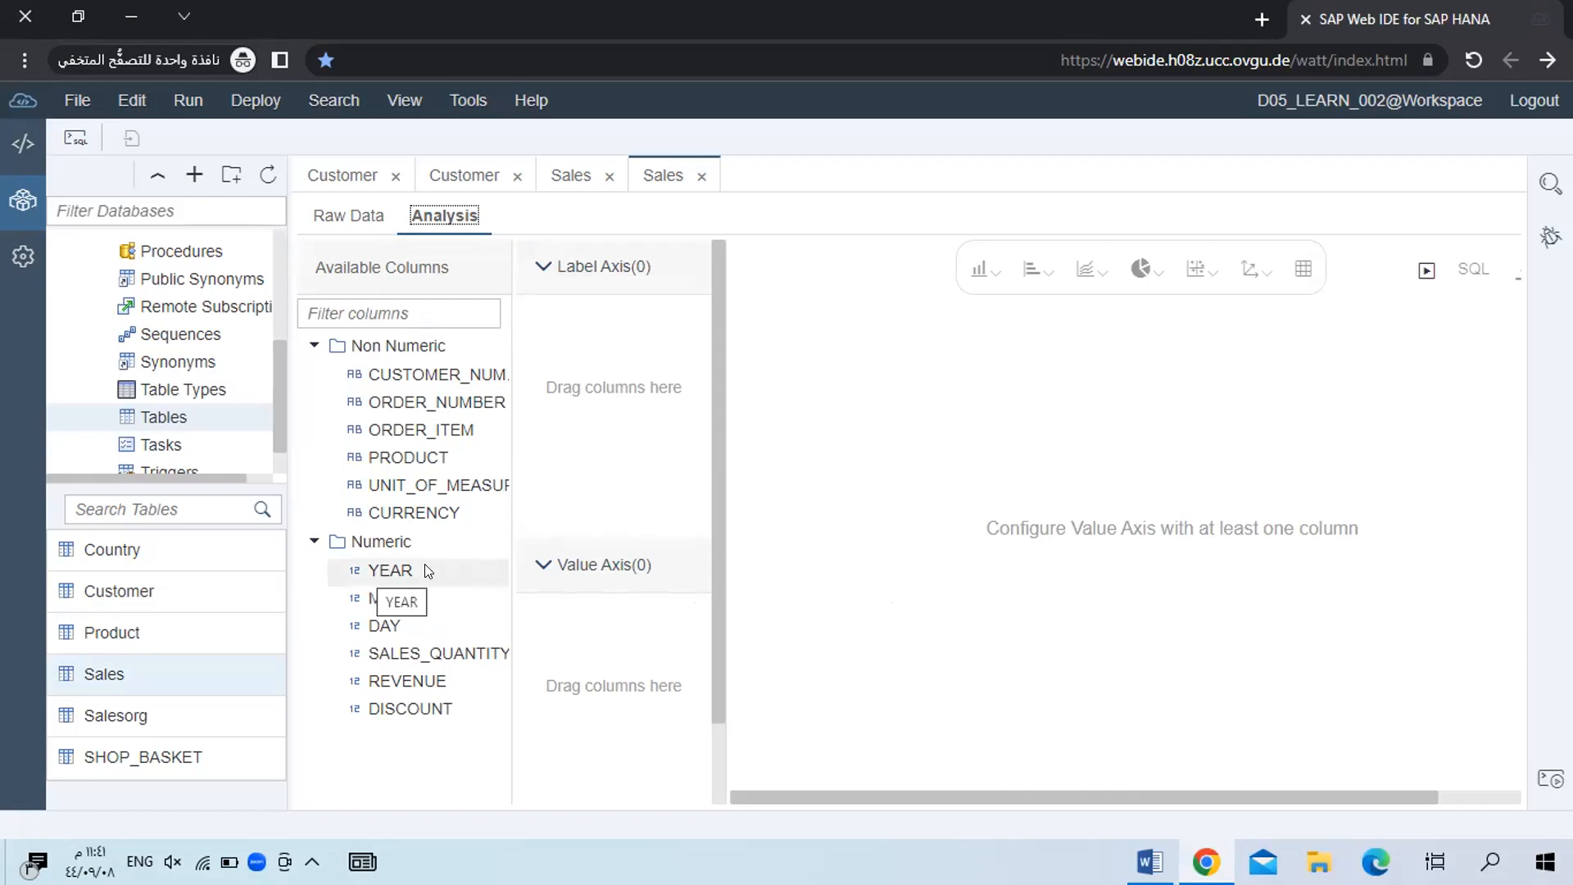
{"action": "left_click_drag", "start_coordinate": [432, 565], "coordinate": [616, 403]}
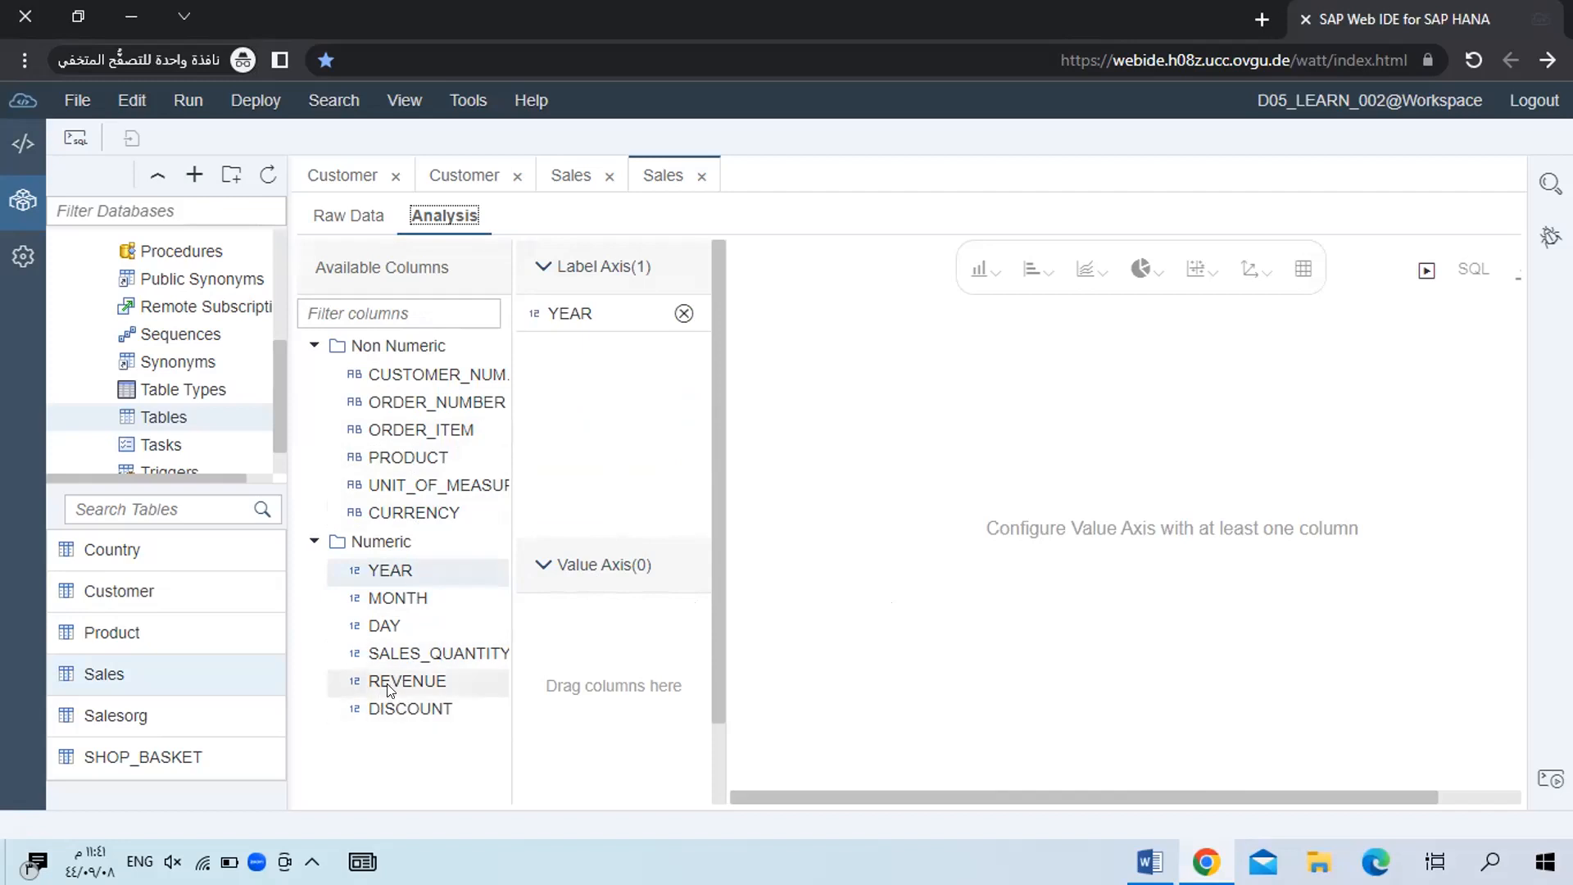
{"action": "left_click_drag", "start_coordinate": [369, 685], "coordinate": [579, 655]}
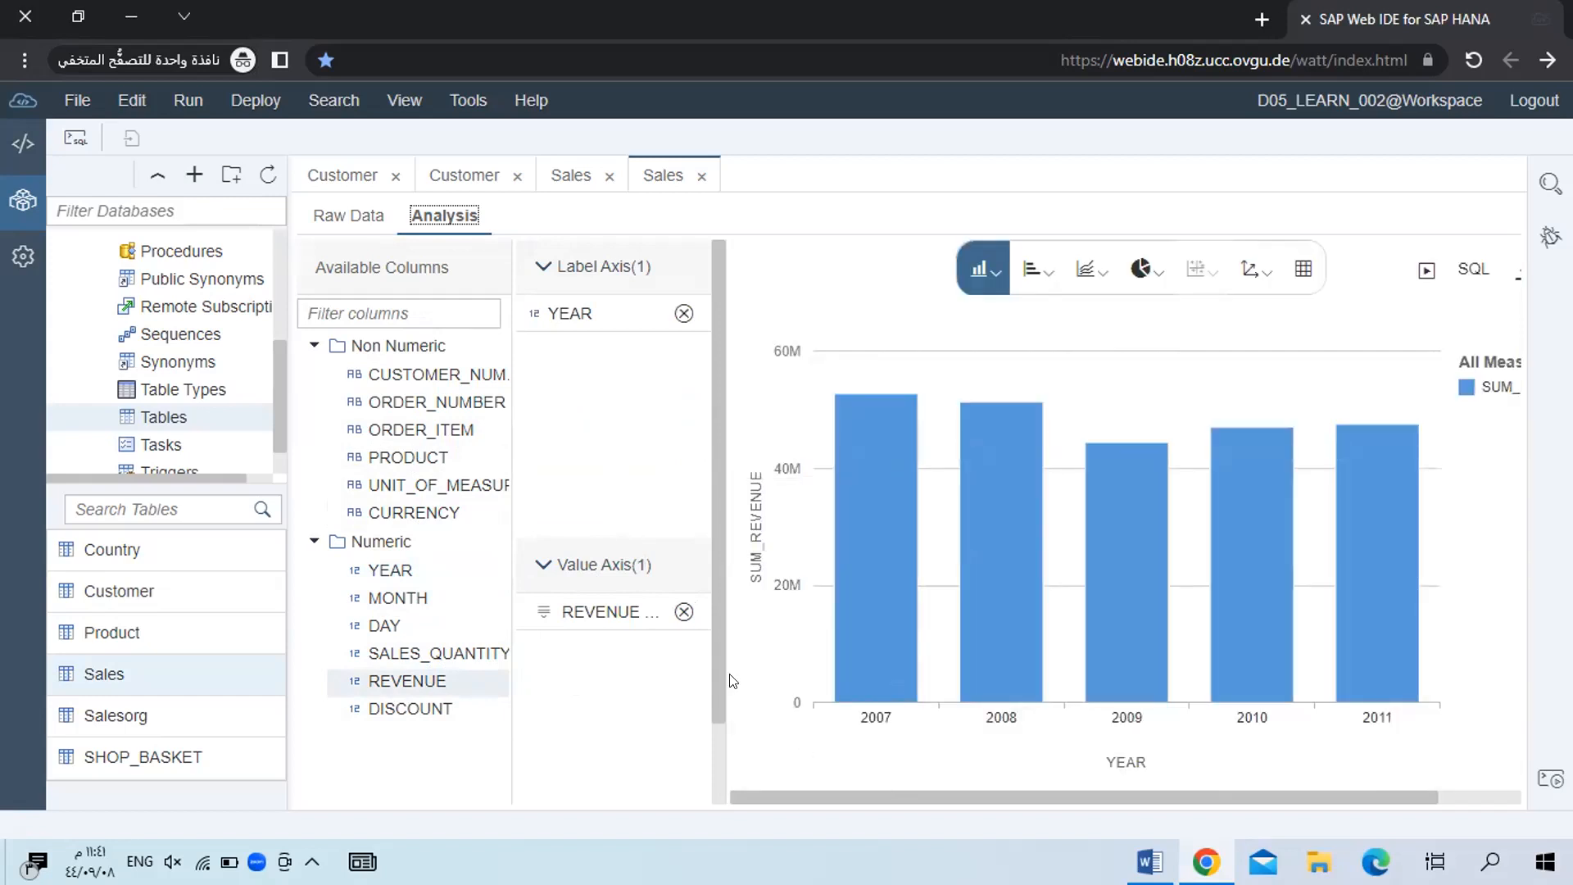
{"action": "left_click_drag", "start_coordinate": [719, 640], "coordinate": [579, 637]}
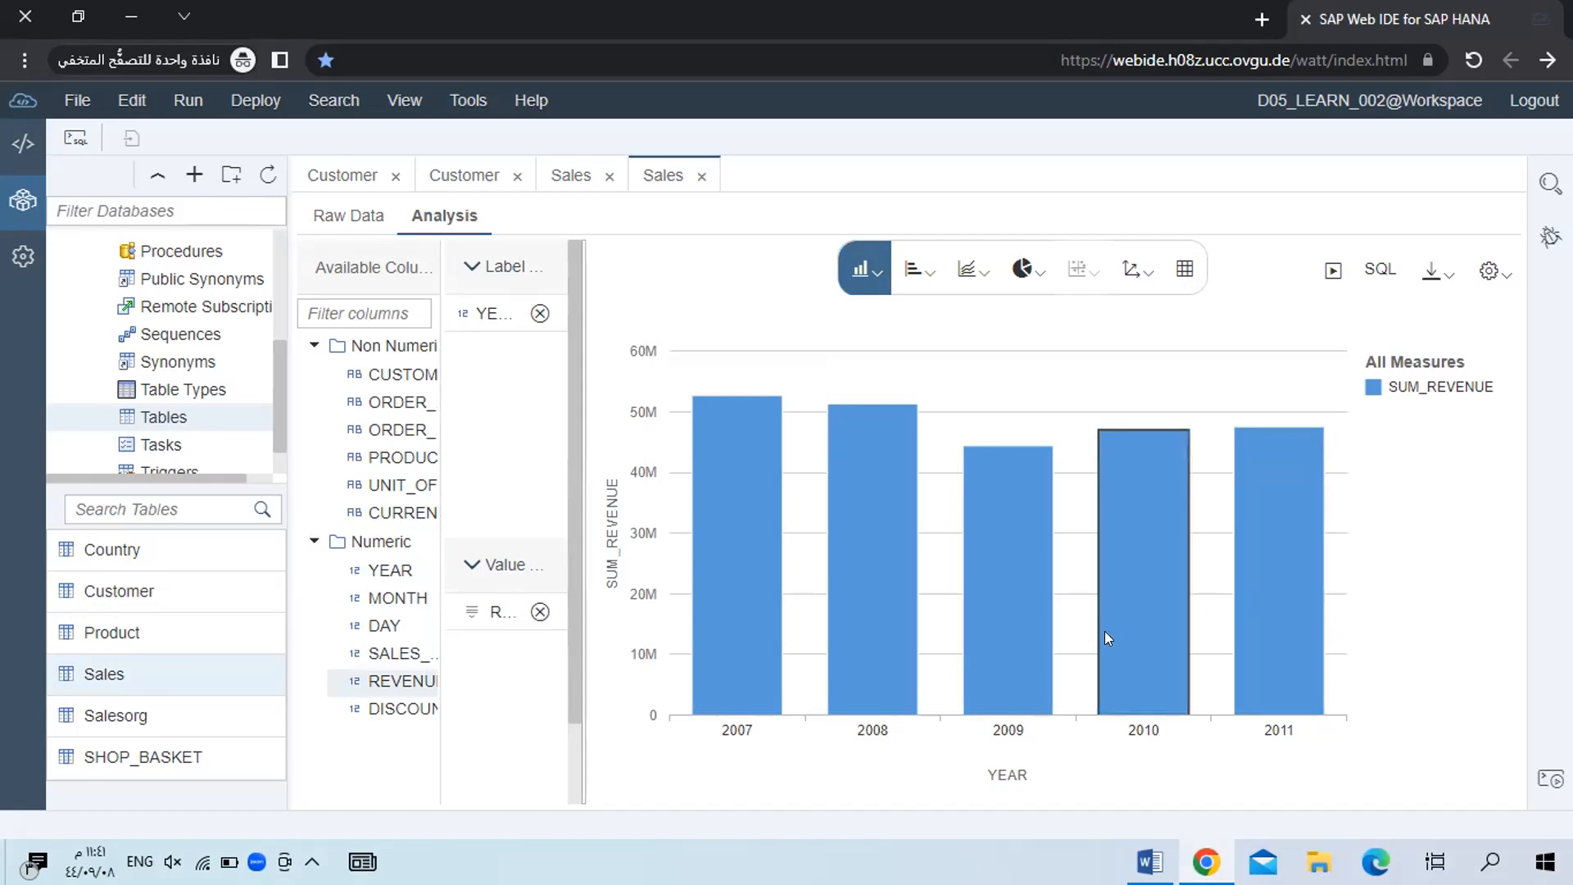
Add PRODUCT beside YEAR on the label axis, enlarge the chart area and inspect the revenue bars of the 2011 group.
{"action": "right_click", "coordinate": [901, 704]}
{"action": "left_click", "coordinate": [906, 745]}
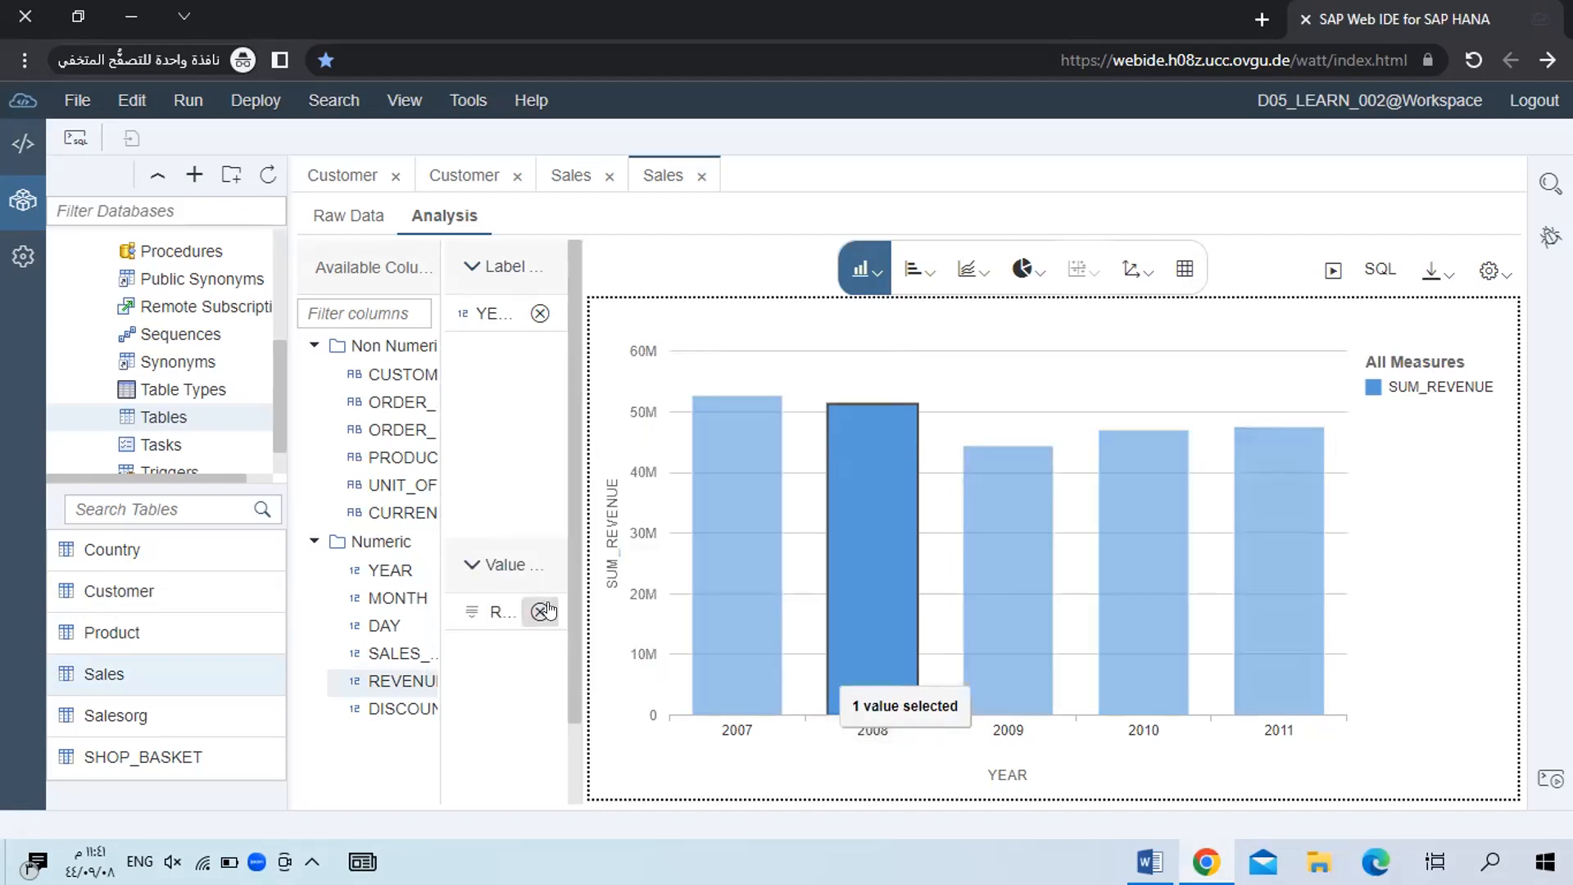
{"action": "left_click_drag", "start_coordinate": [584, 609], "coordinate": [811, 579]}
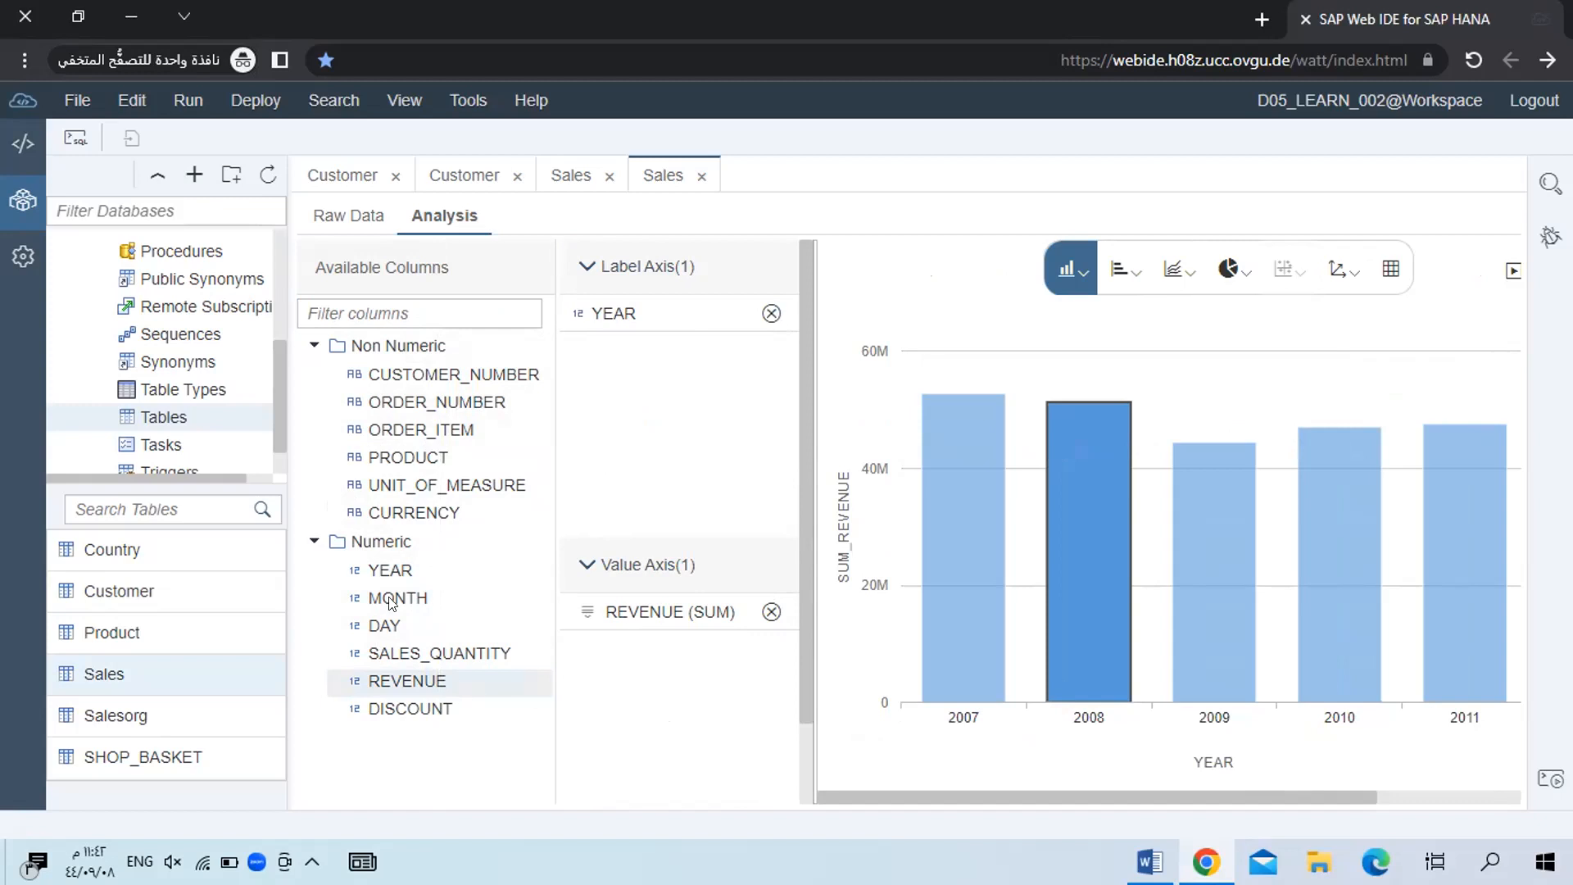
{"action": "left_click_drag", "start_coordinate": [373, 456], "coordinate": [652, 381]}
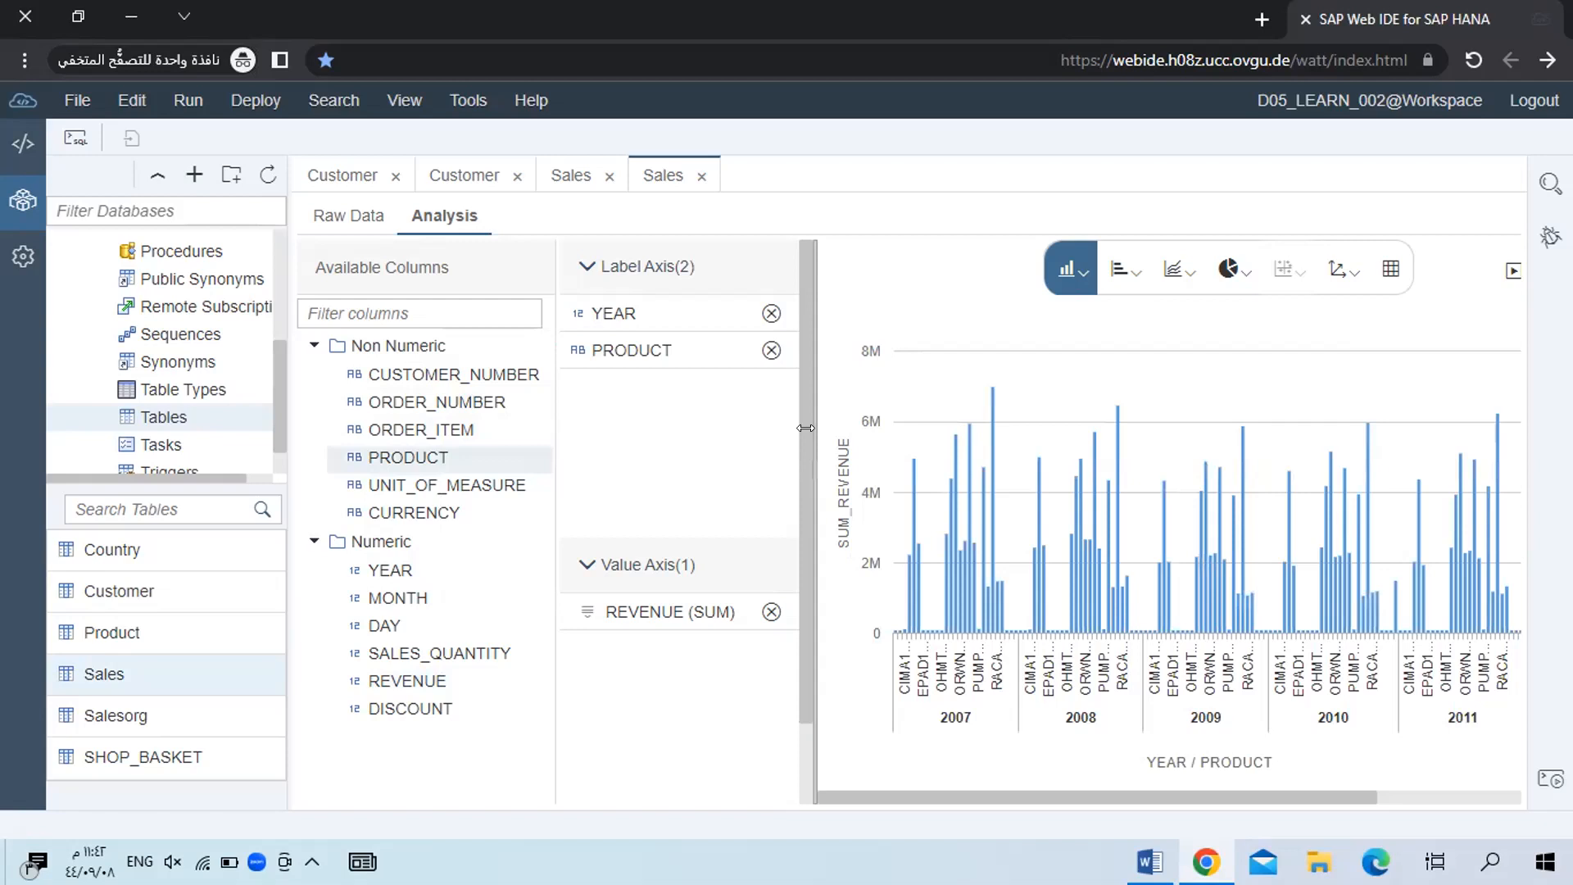
{"action": "left_click_drag", "start_coordinate": [799, 429], "coordinate": [599, 418]}
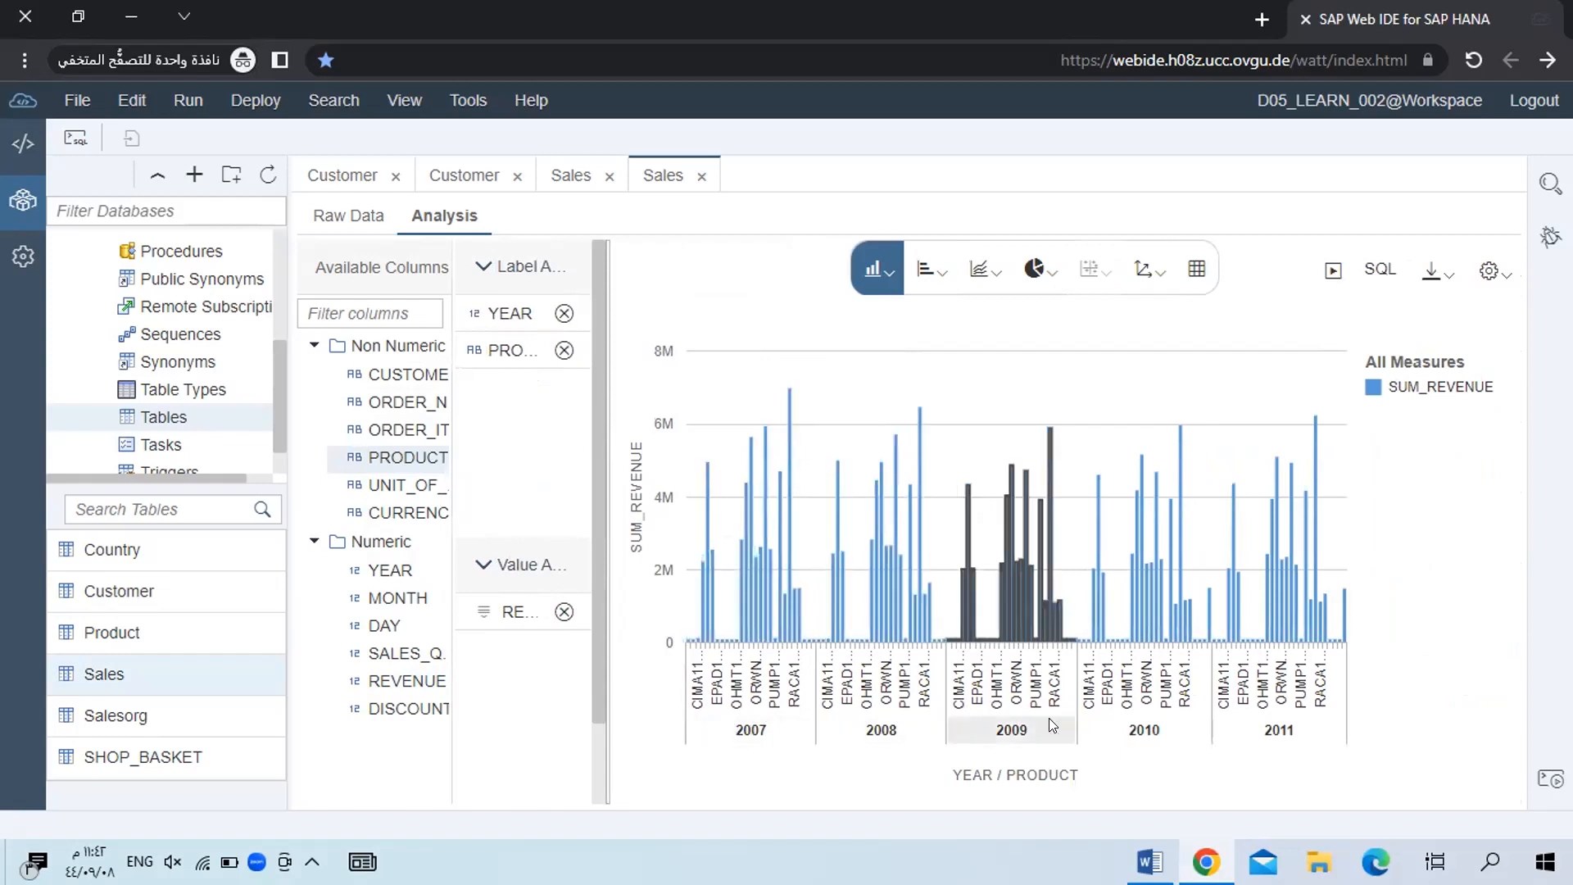
{"action": "right_click", "coordinate": [1272, 733]}
{"action": "left_click", "coordinate": [1289, 730]}
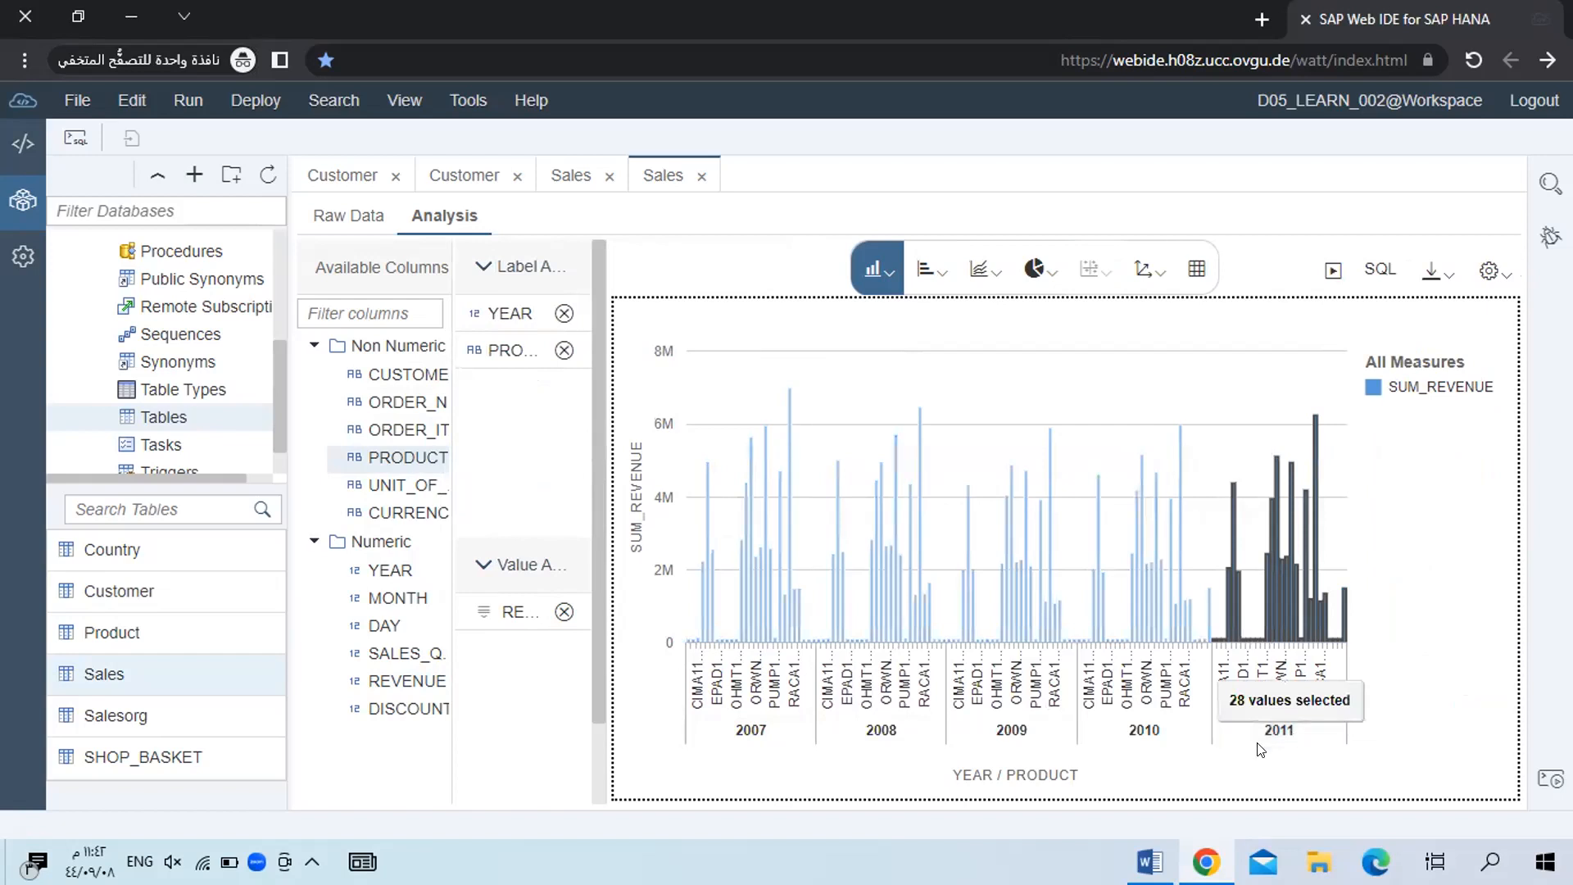
{"action": "left_click", "coordinate": [1222, 770]}
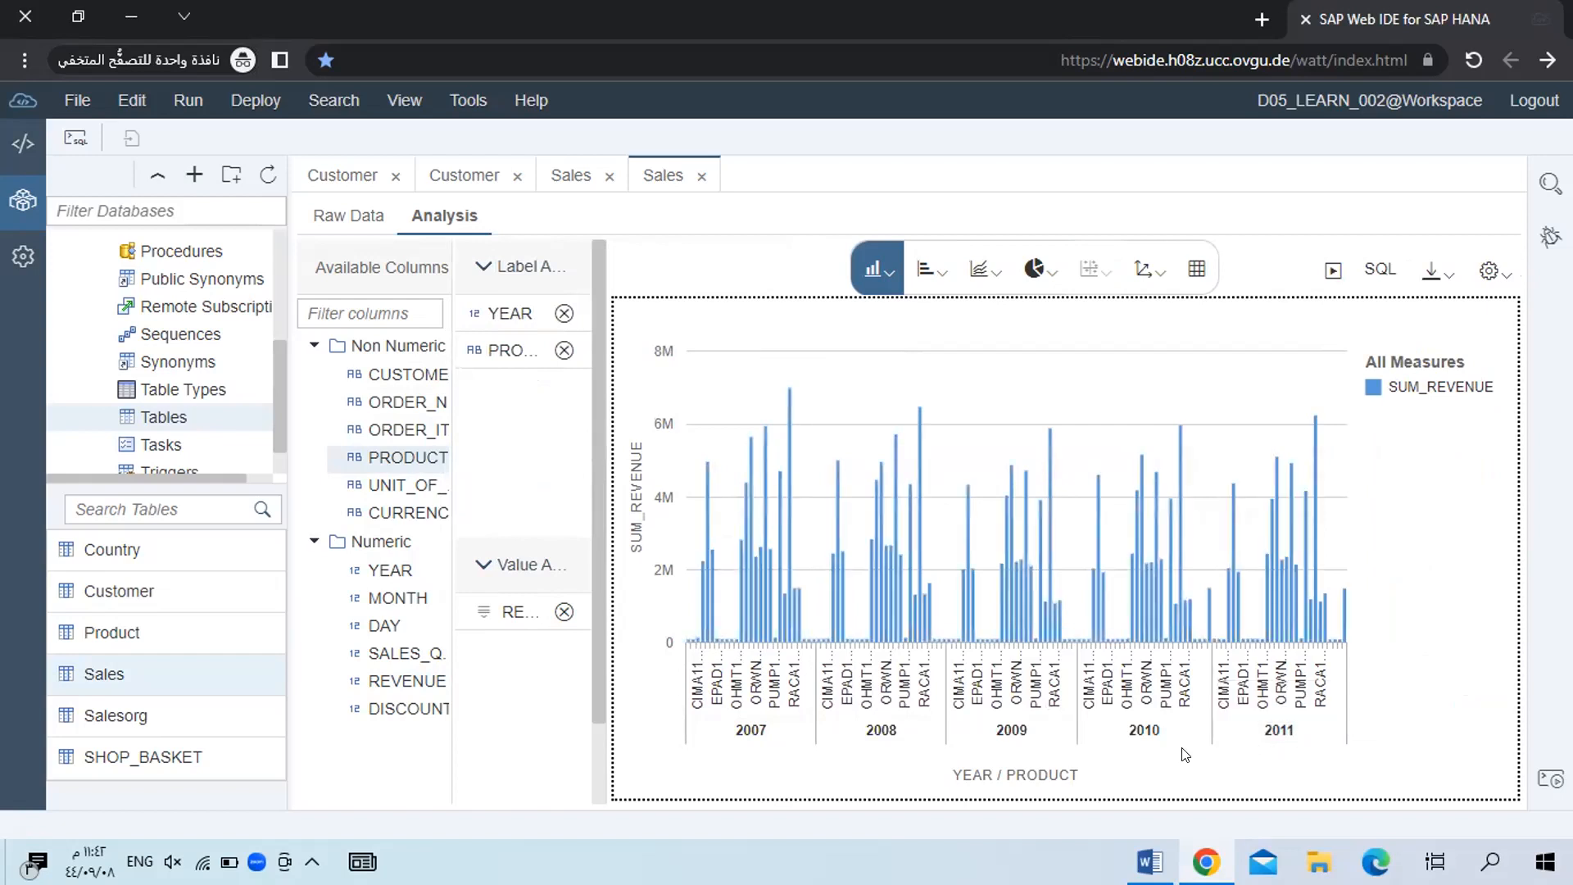
Replace PRODUCT with CURRENCY on the label axis and look at the chart's legend and value display options.
{"action": "left_click", "coordinate": [564, 350]}
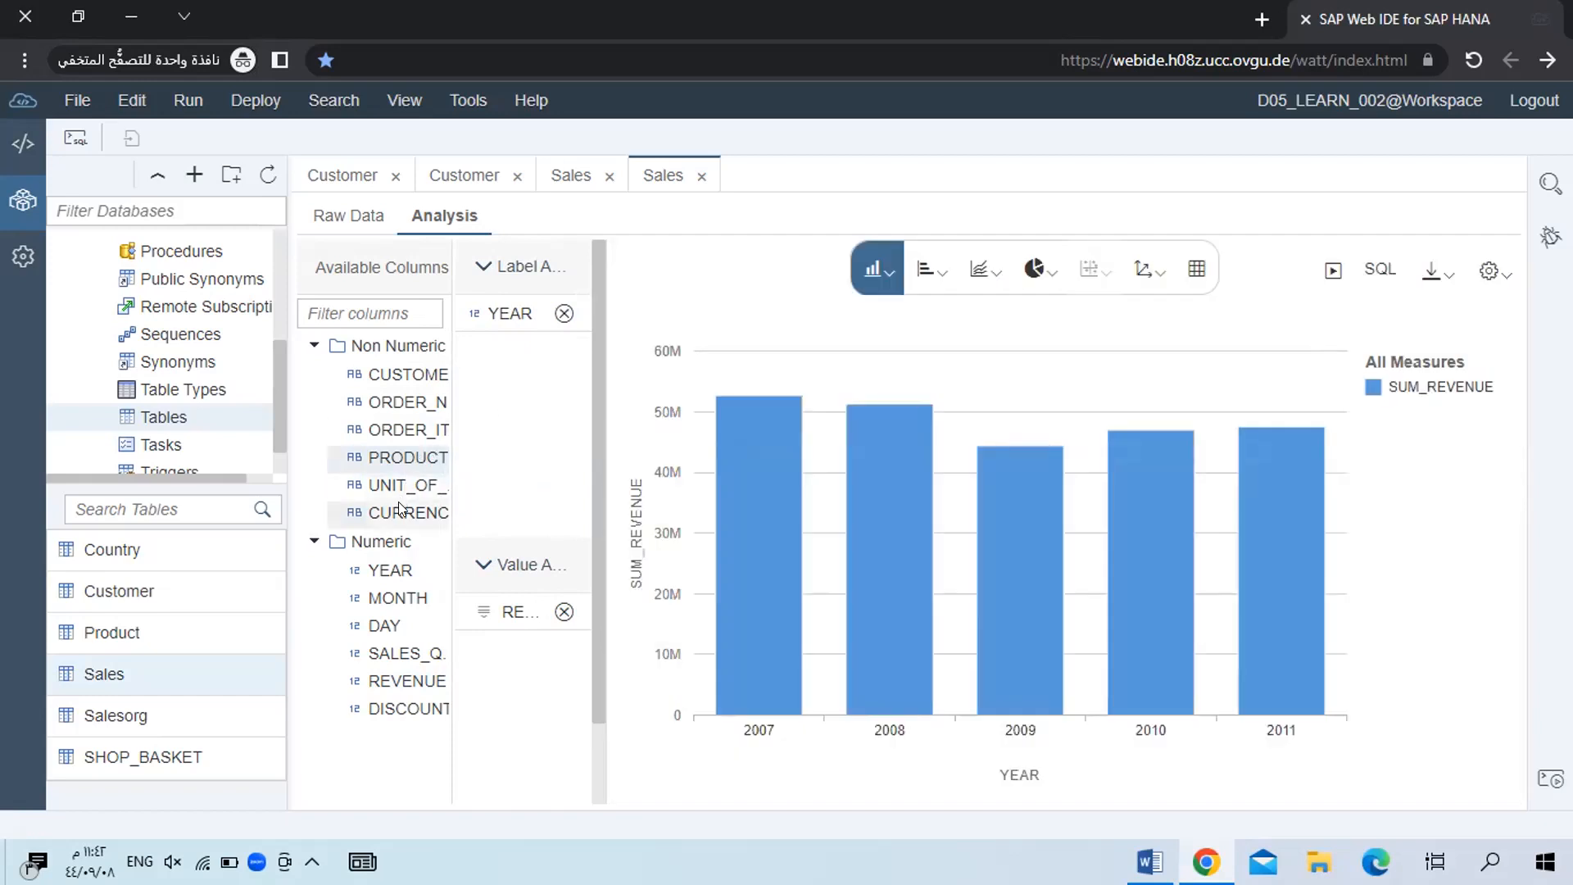
{"action": "left_click_drag", "start_coordinate": [399, 508], "coordinate": [517, 398]}
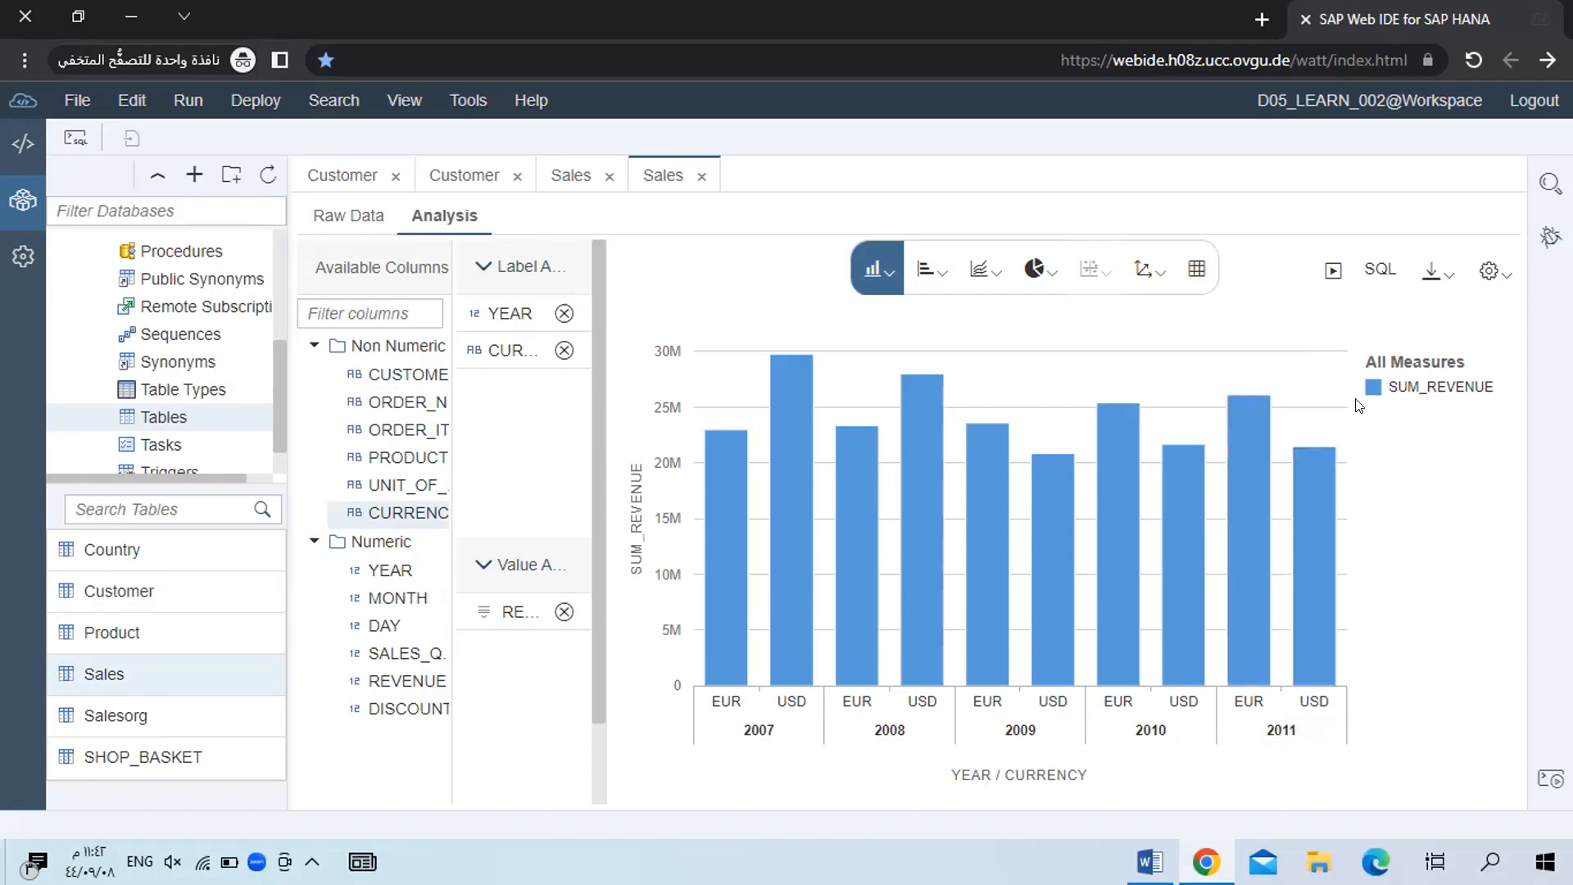
{"action": "left_click", "coordinate": [1484, 278]}
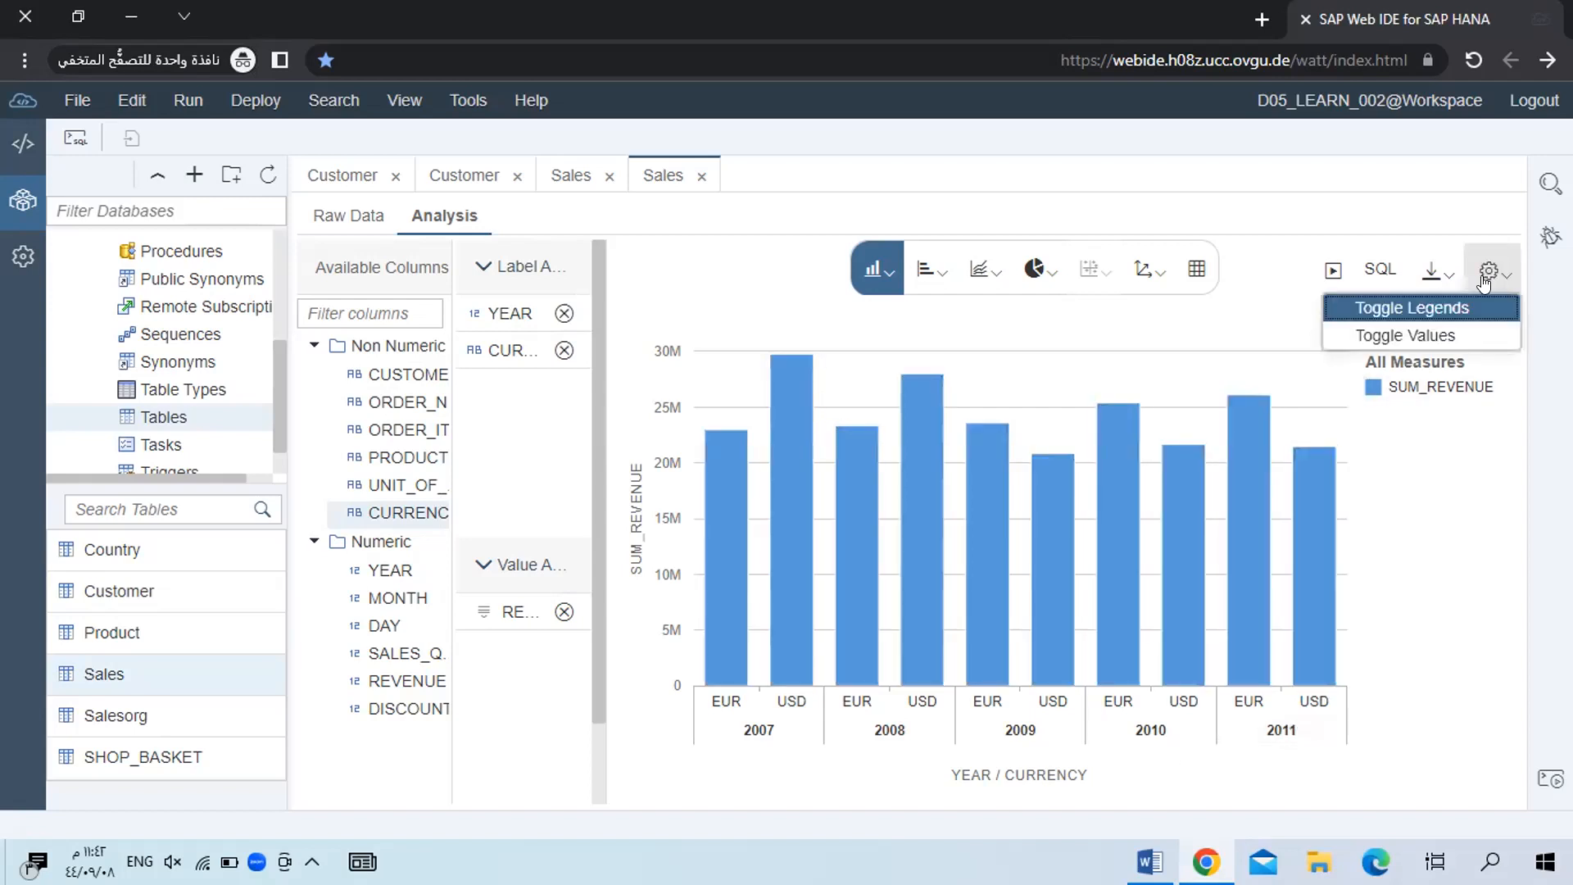
{"action": "left_click", "coordinate": [1483, 460]}
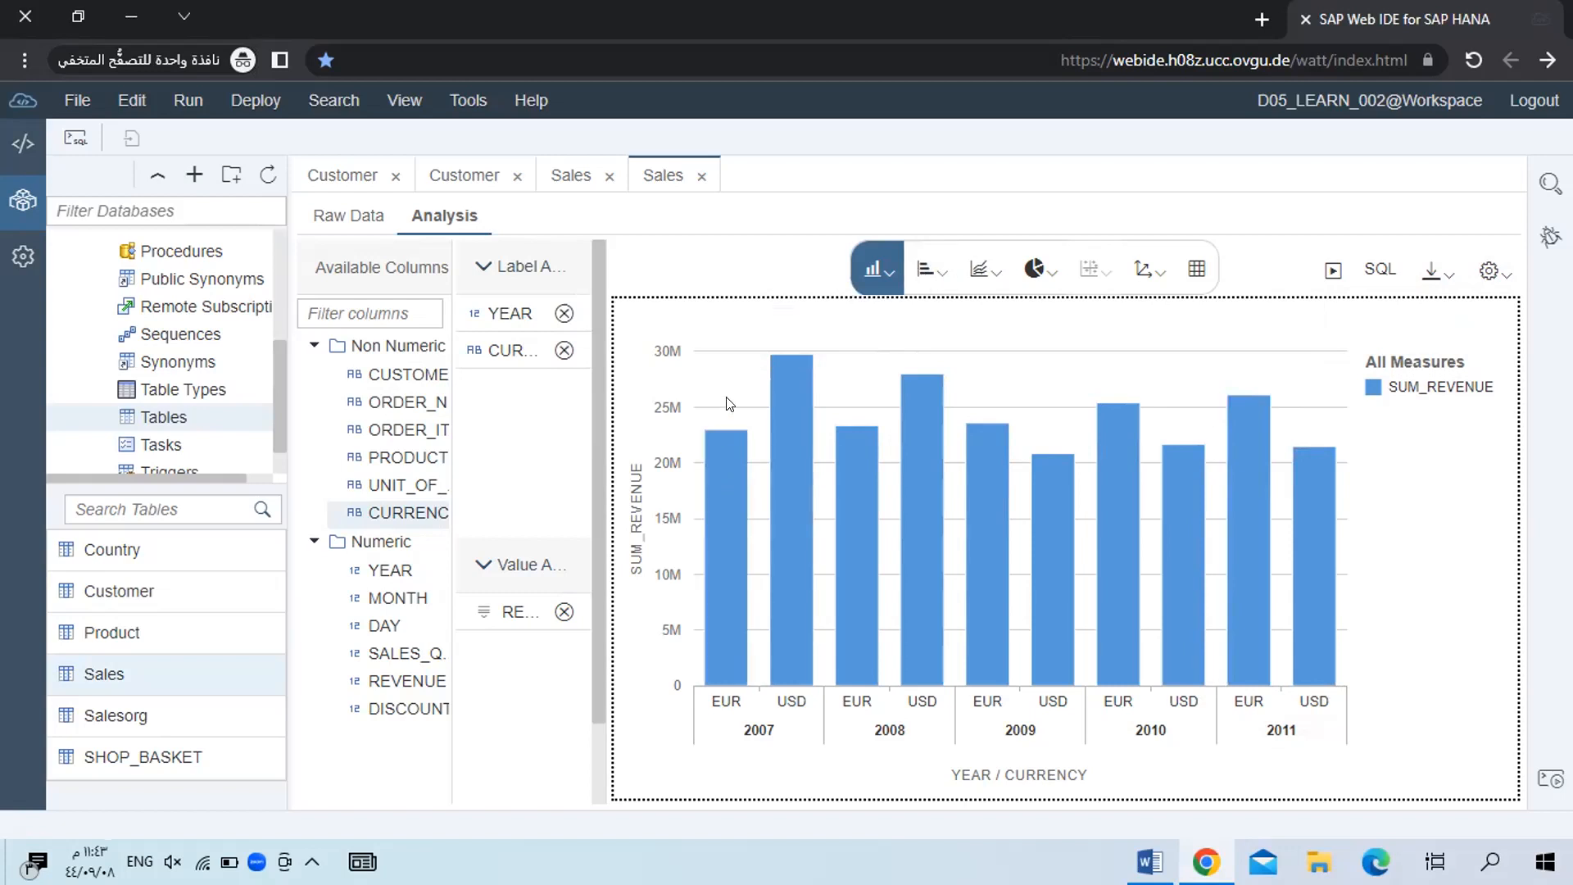
Display the revenue chart as a Horizontal Stacked Bar and switch it to a Horizontal Bar.
{"action": "left_click", "coordinate": [931, 269]}
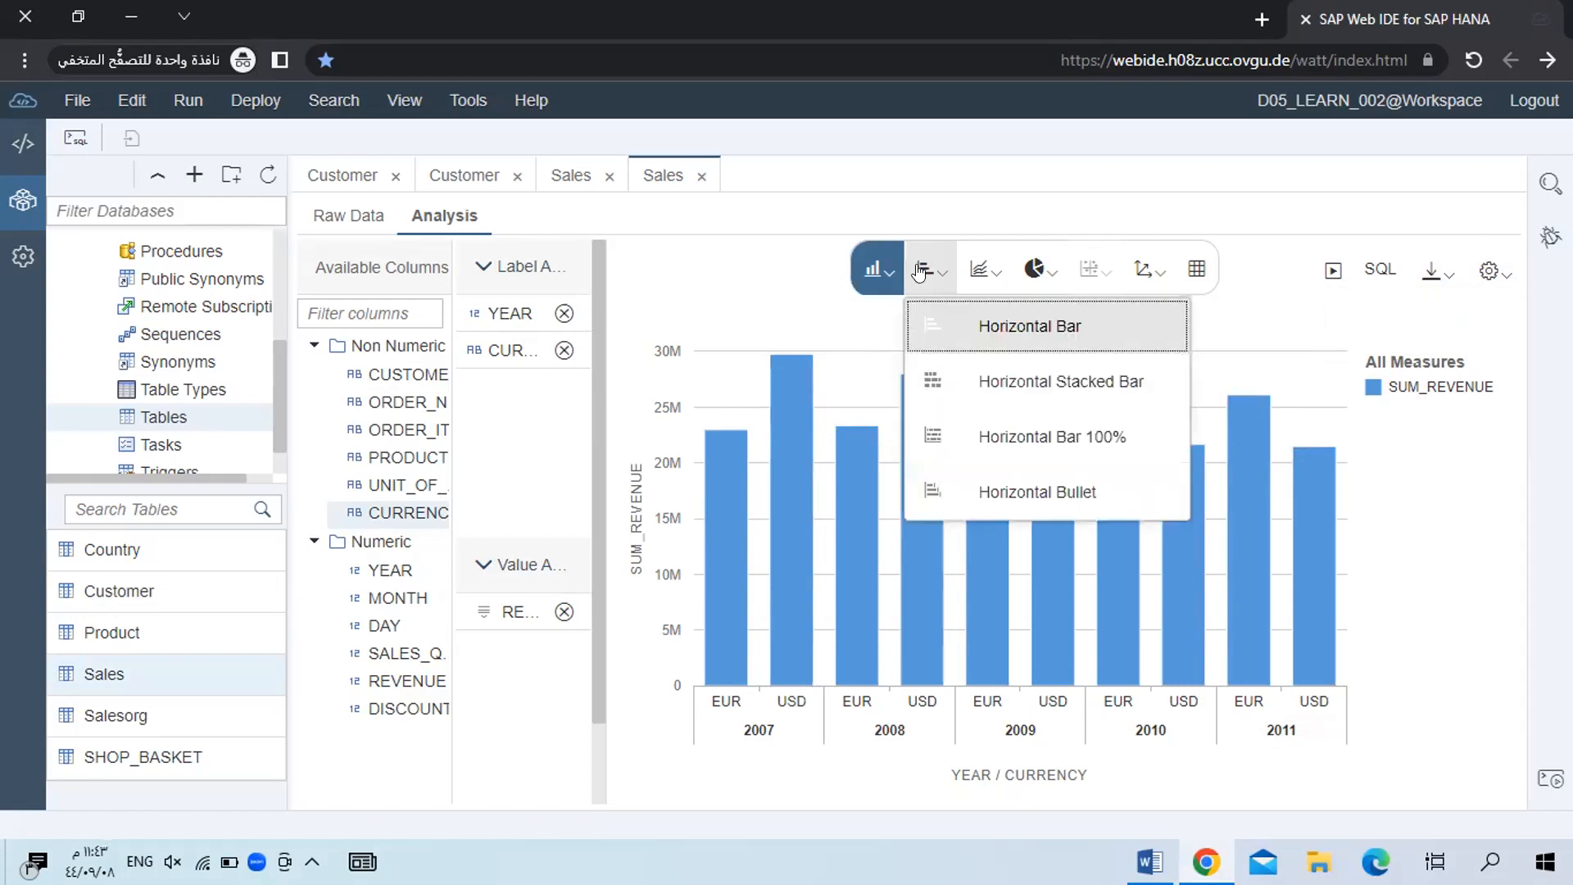
{"action": "left_click", "coordinate": [945, 375]}
{"action": "left_click", "coordinate": [932, 270]}
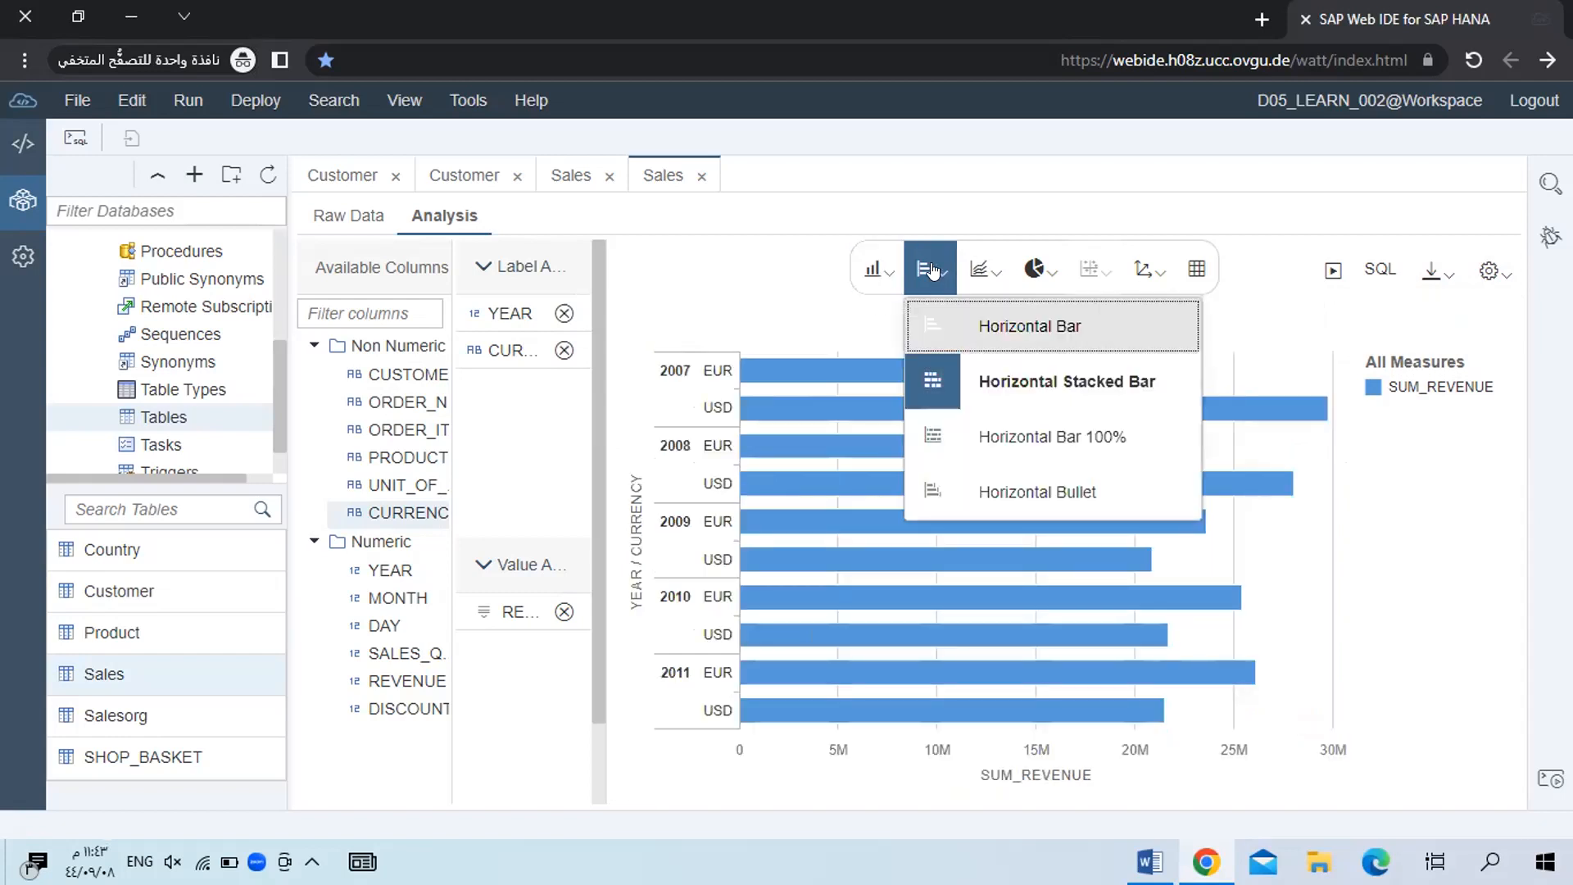
{"action": "left_click", "coordinate": [941, 331]}
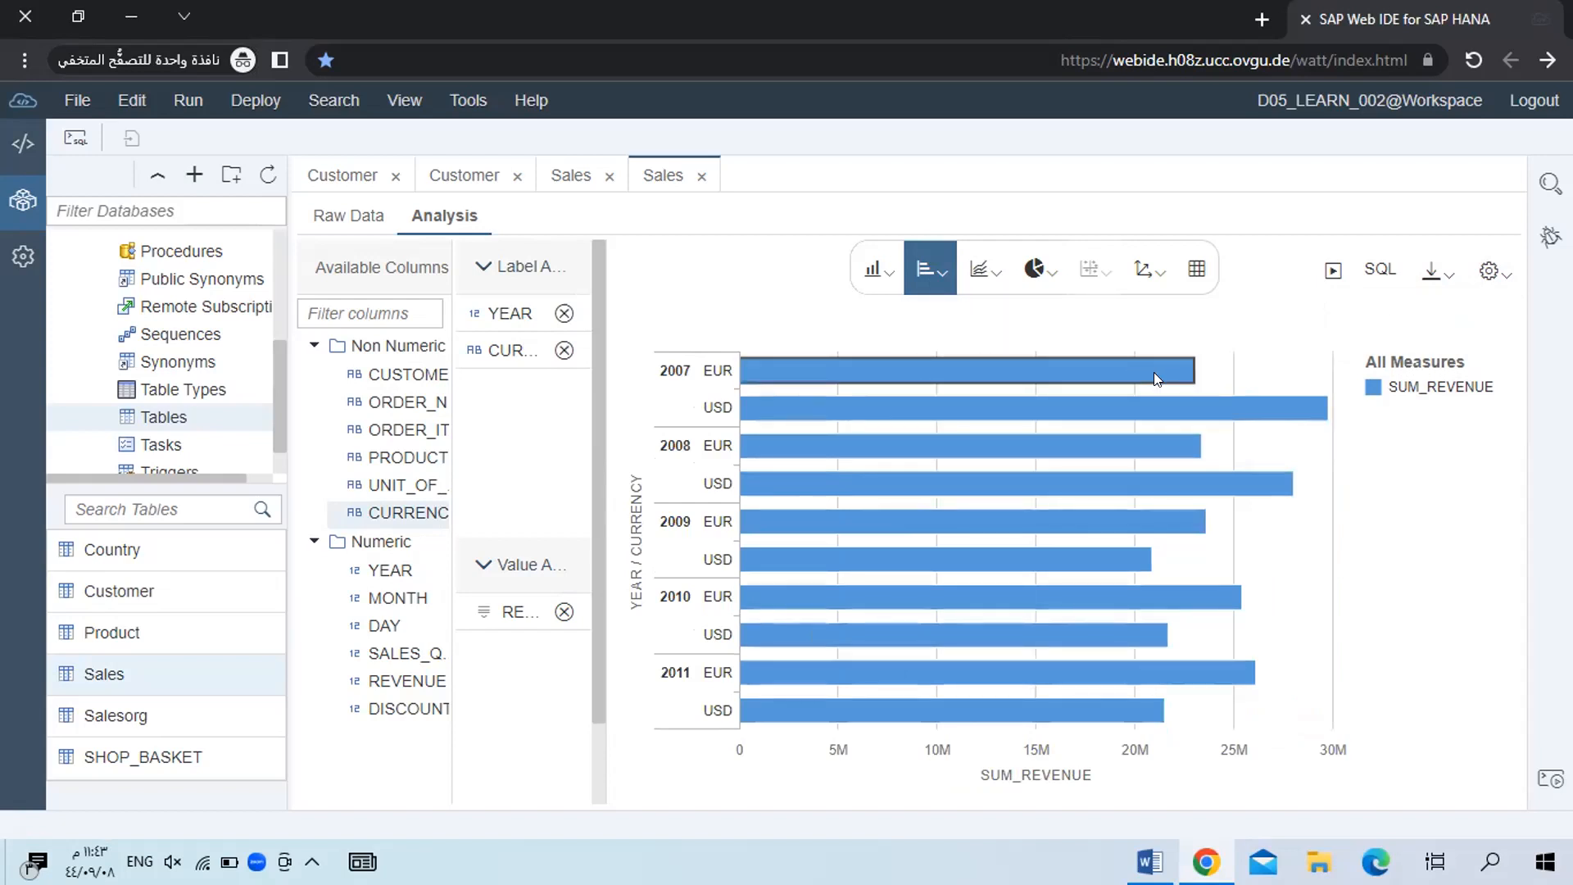
View the revenue by year and currency as a line chart and change it to a Donut chart.
{"action": "left_click", "coordinate": [937, 282]}
{"action": "left_click", "coordinate": [973, 272]}
{"action": "left_click", "coordinate": [996, 308]}
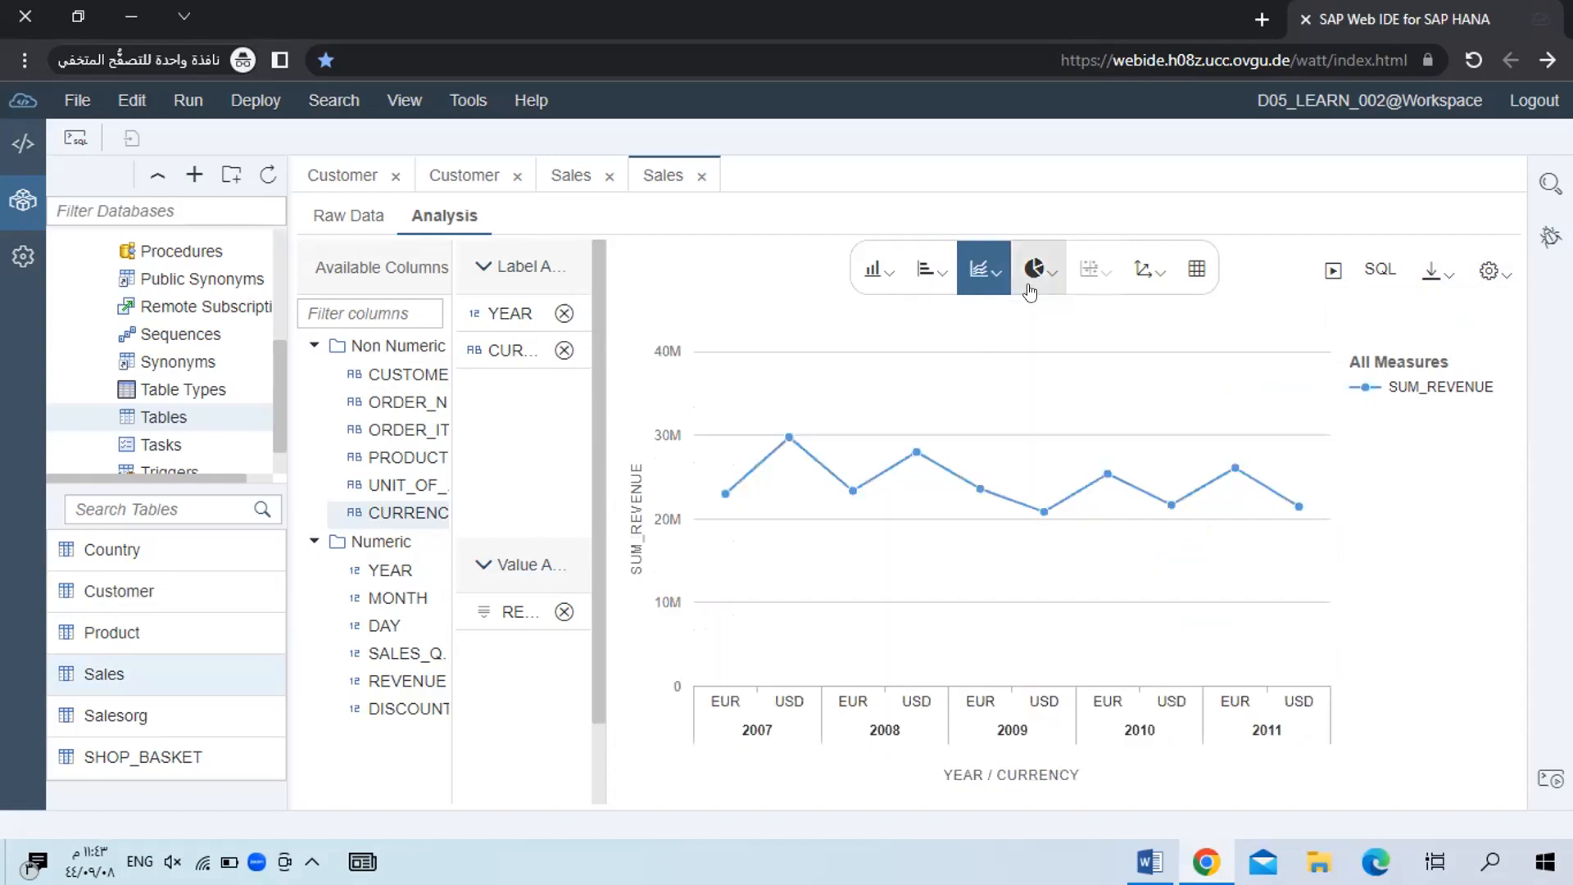
{"action": "left_click", "coordinate": [1030, 290]}
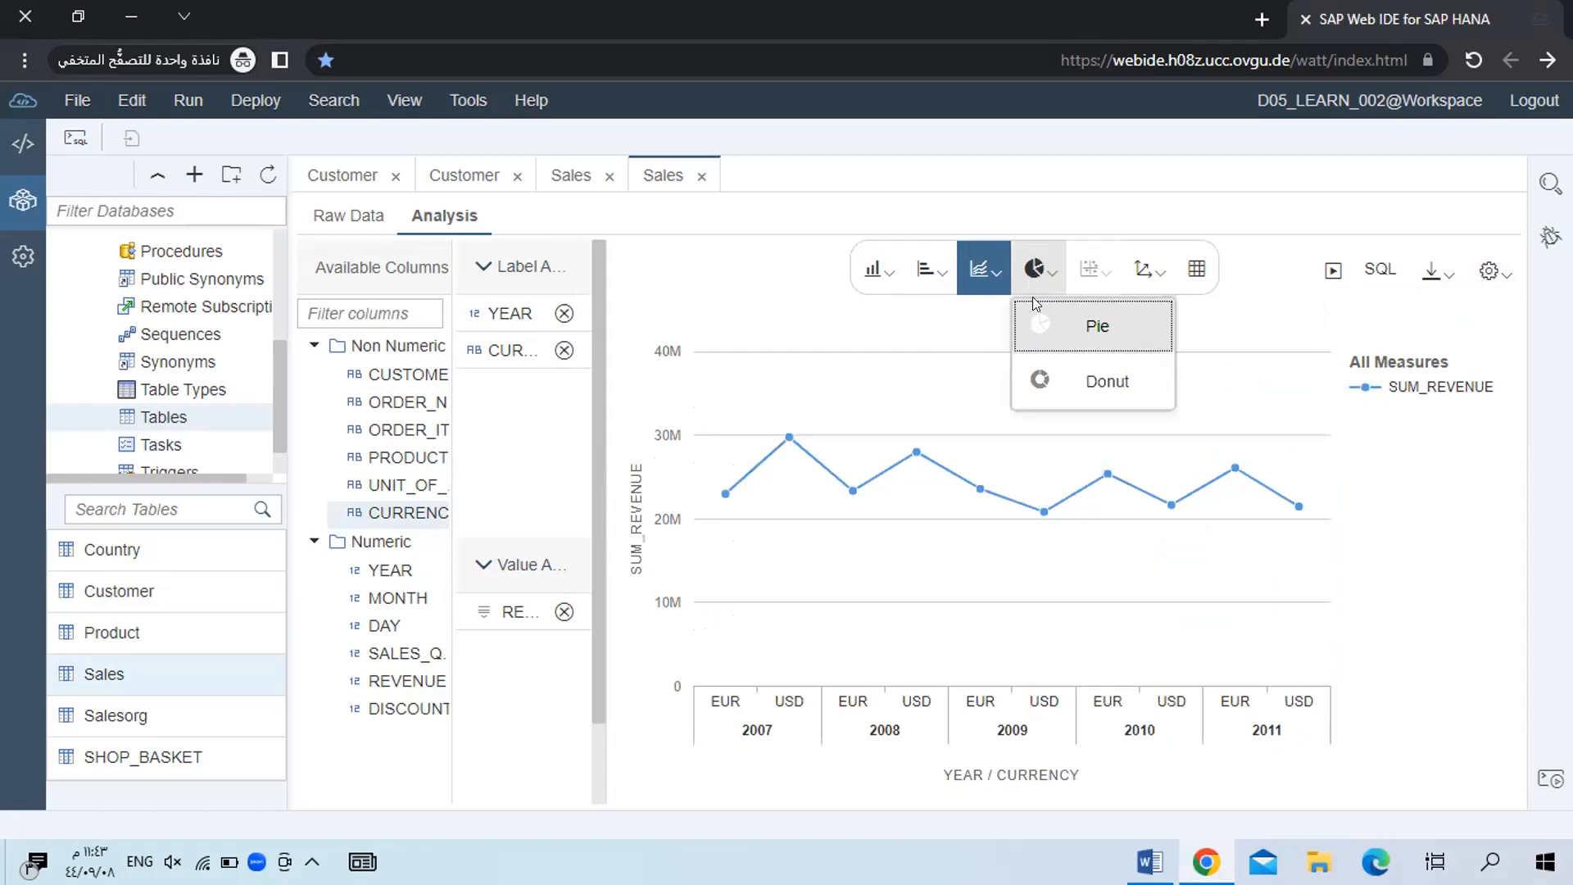
{"action": "left_click", "coordinate": [1042, 366]}
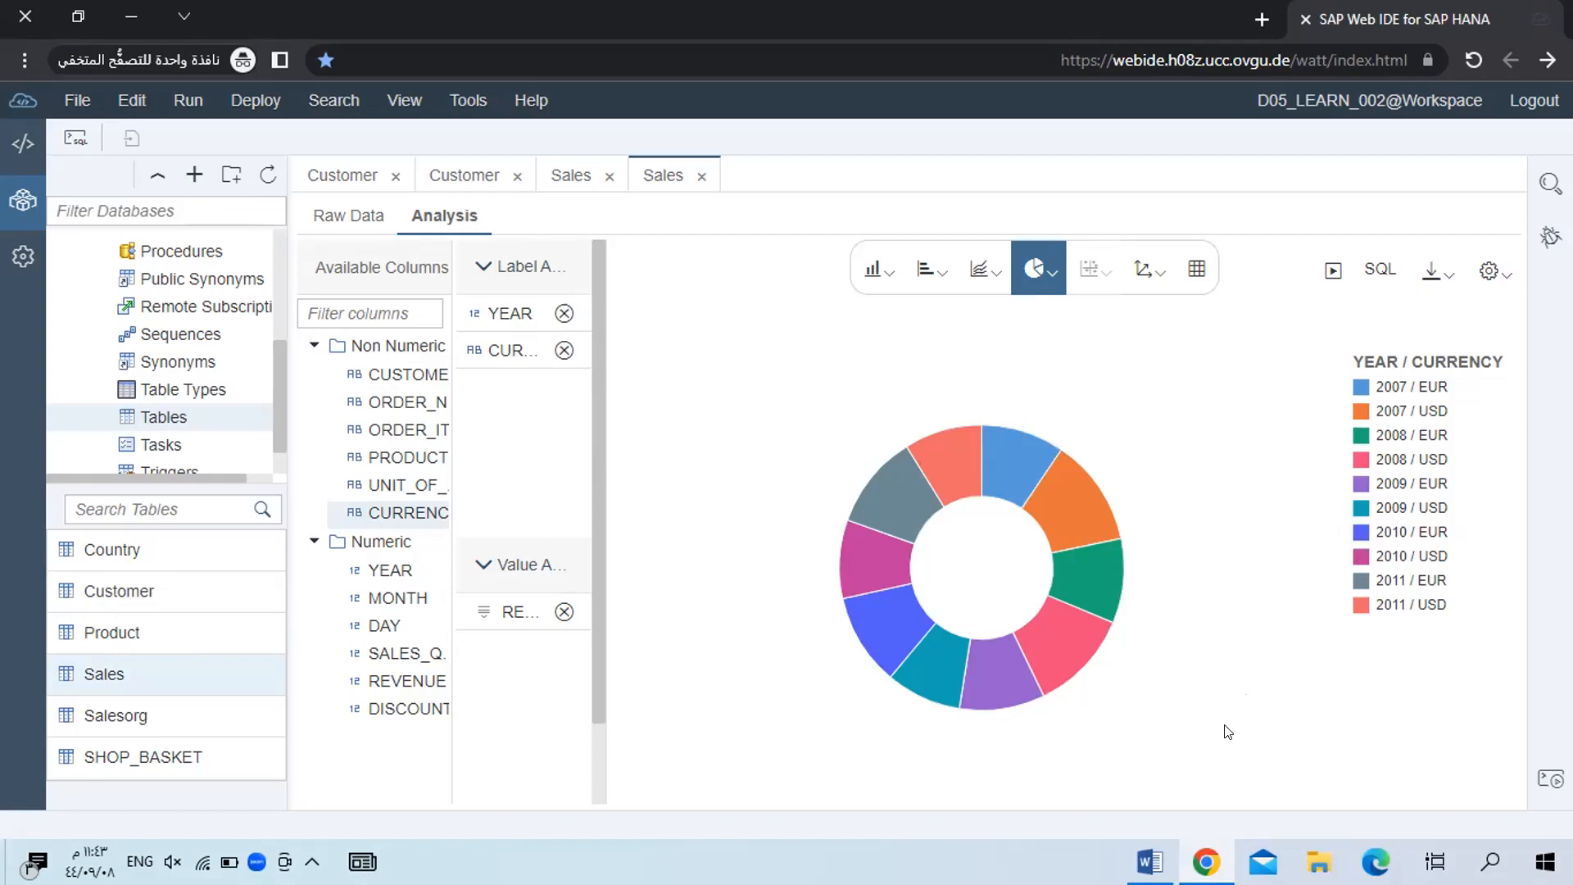
Switch to the Word exercise document, look ahead to Task 3 and read the Customer entries question under Figure 10.
{"action": "mouse_move", "coordinate": [1150, 861]}
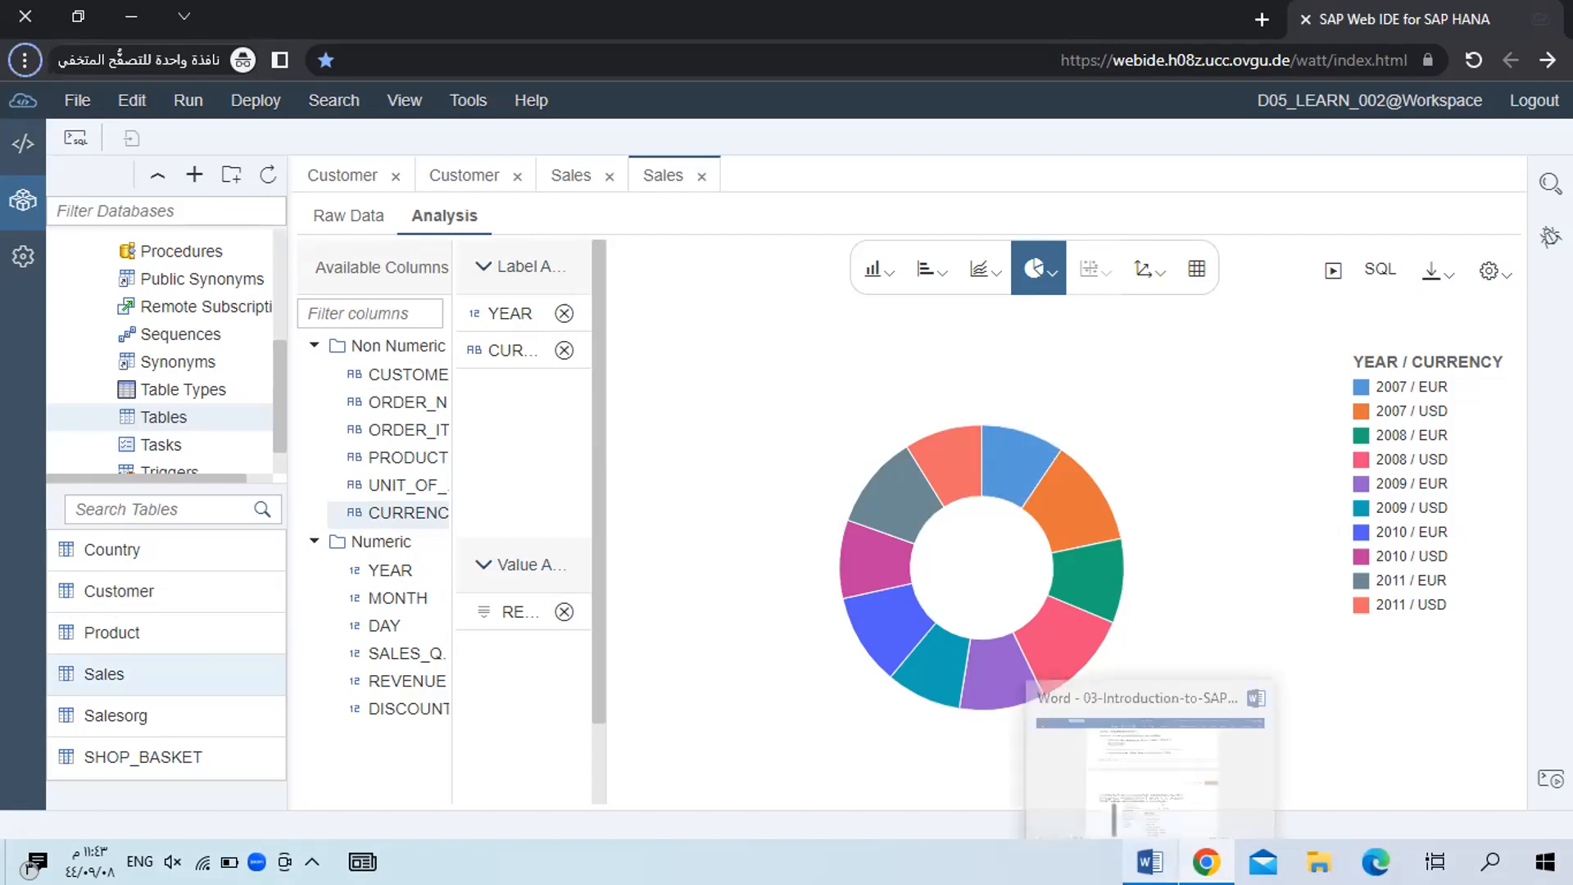
{"action": "left_click", "coordinate": [1150, 762]}
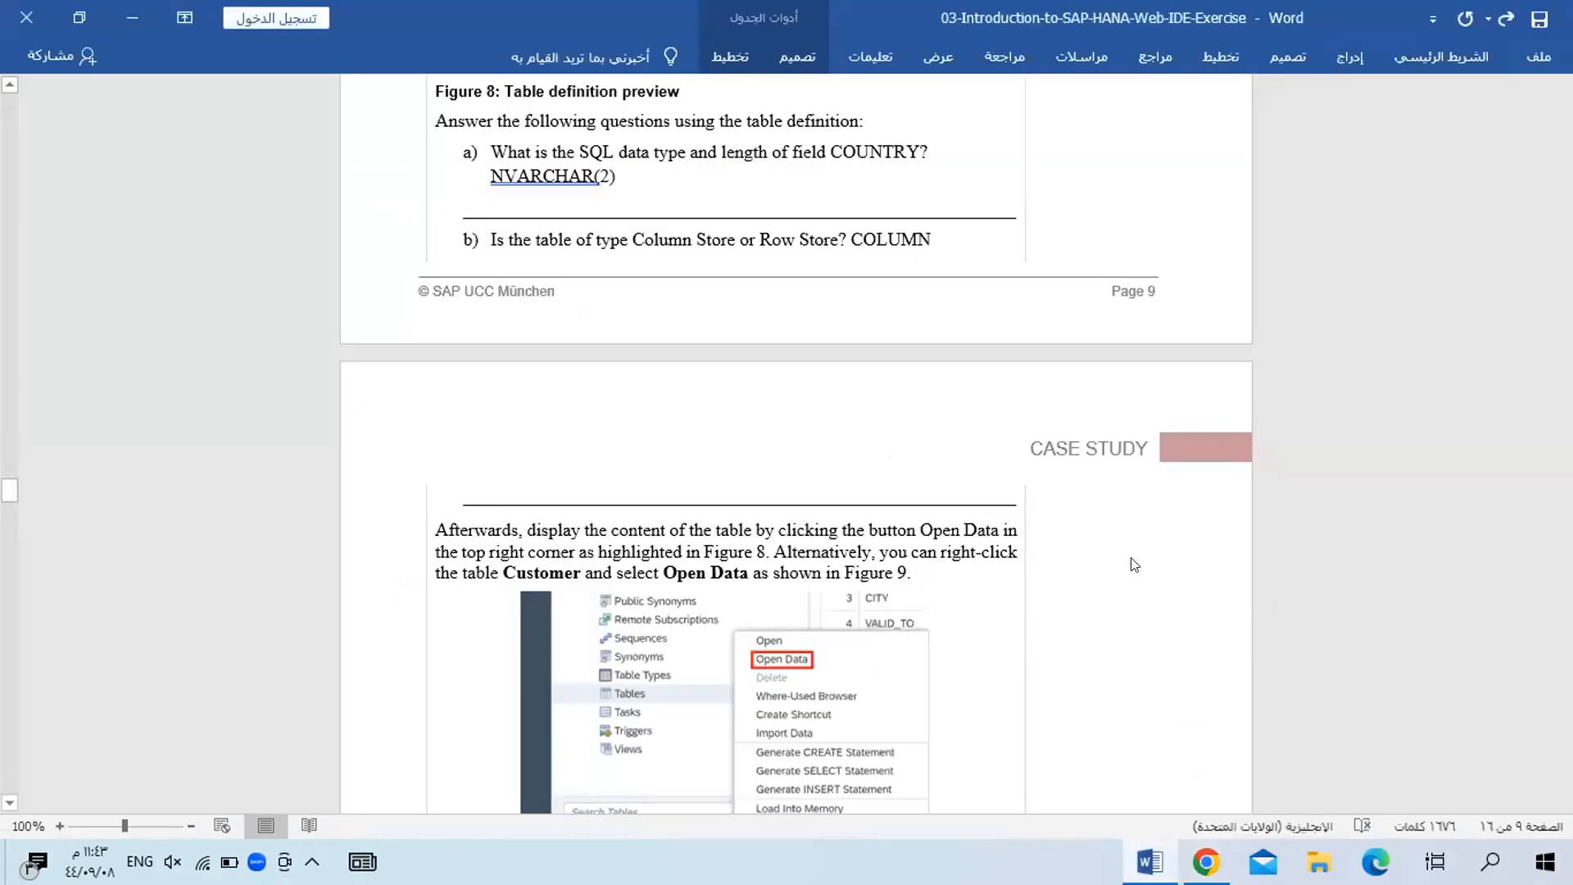
{"action": "scroll", "coordinate": [731, 396], "scroll_direction": "down", "scroll_amount": 2}
{"action": "scroll", "coordinate": [733, 395], "scroll_direction": "down", "scroll_amount": 5}
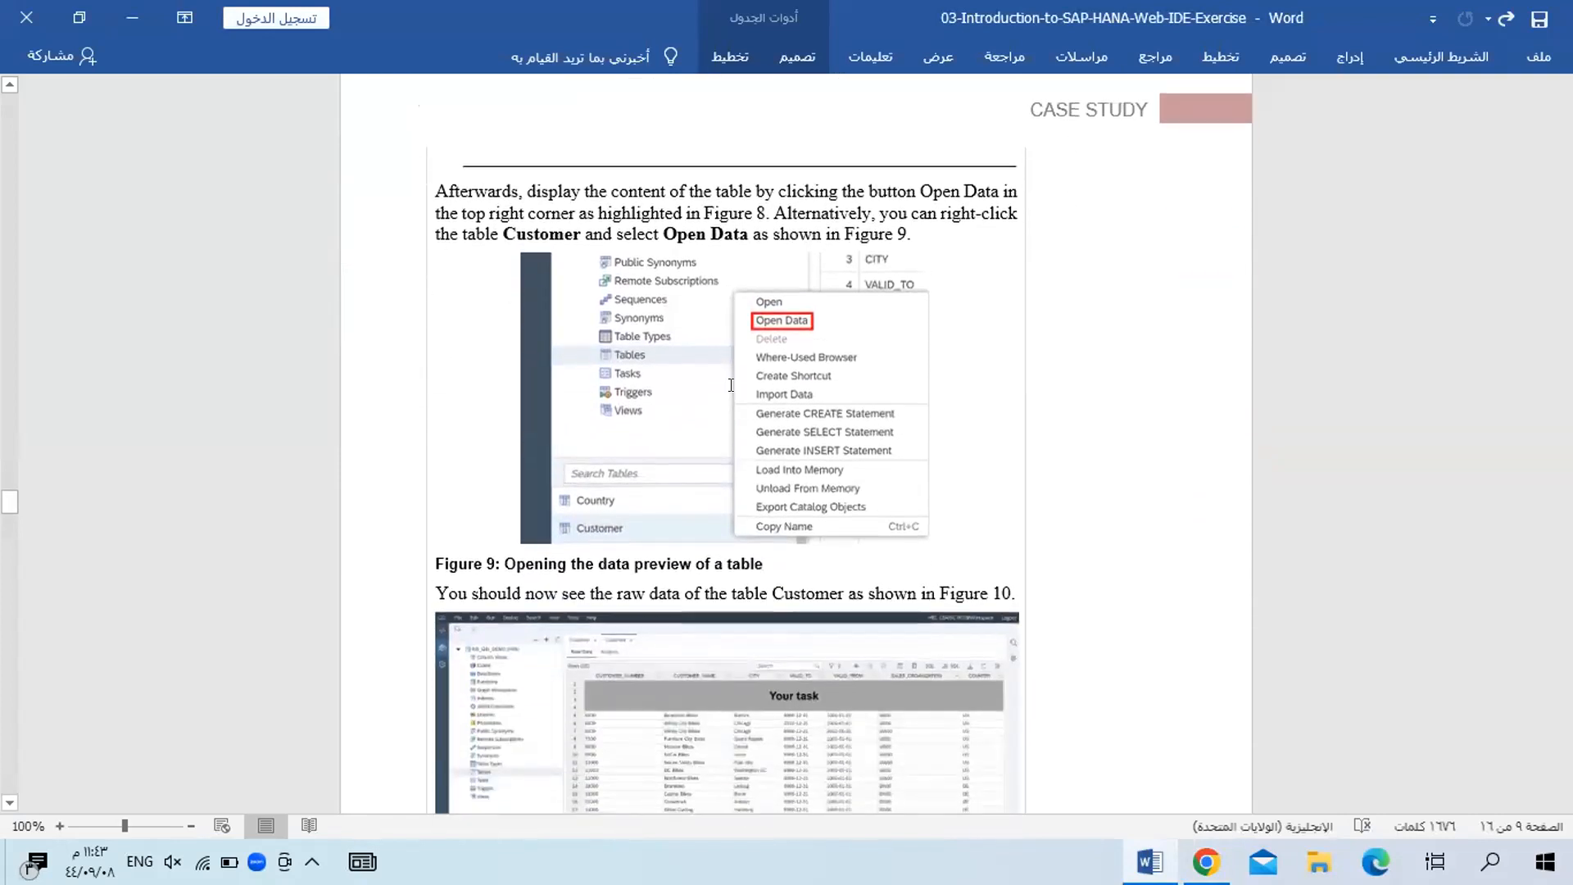
{"action": "scroll", "coordinate": [730, 385], "scroll_direction": "down", "scroll_amount": 20}
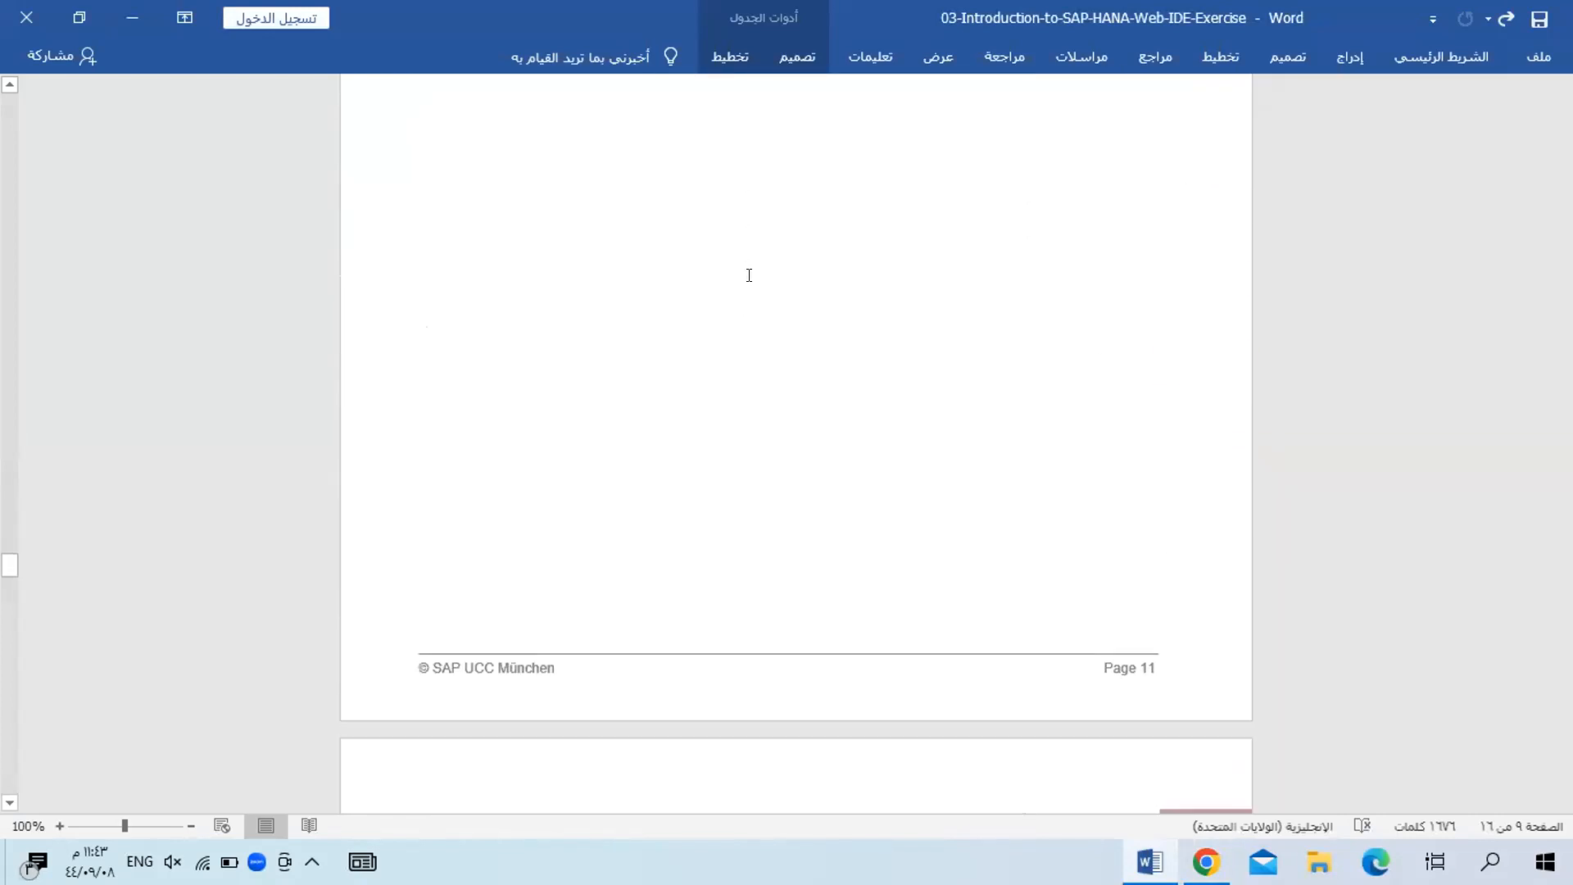
{"action": "scroll", "coordinate": [749, 274], "scroll_direction": "down", "scroll_amount": 5}
{"action": "scroll", "coordinate": [748, 275], "scroll_direction": "down", "scroll_amount": 2}
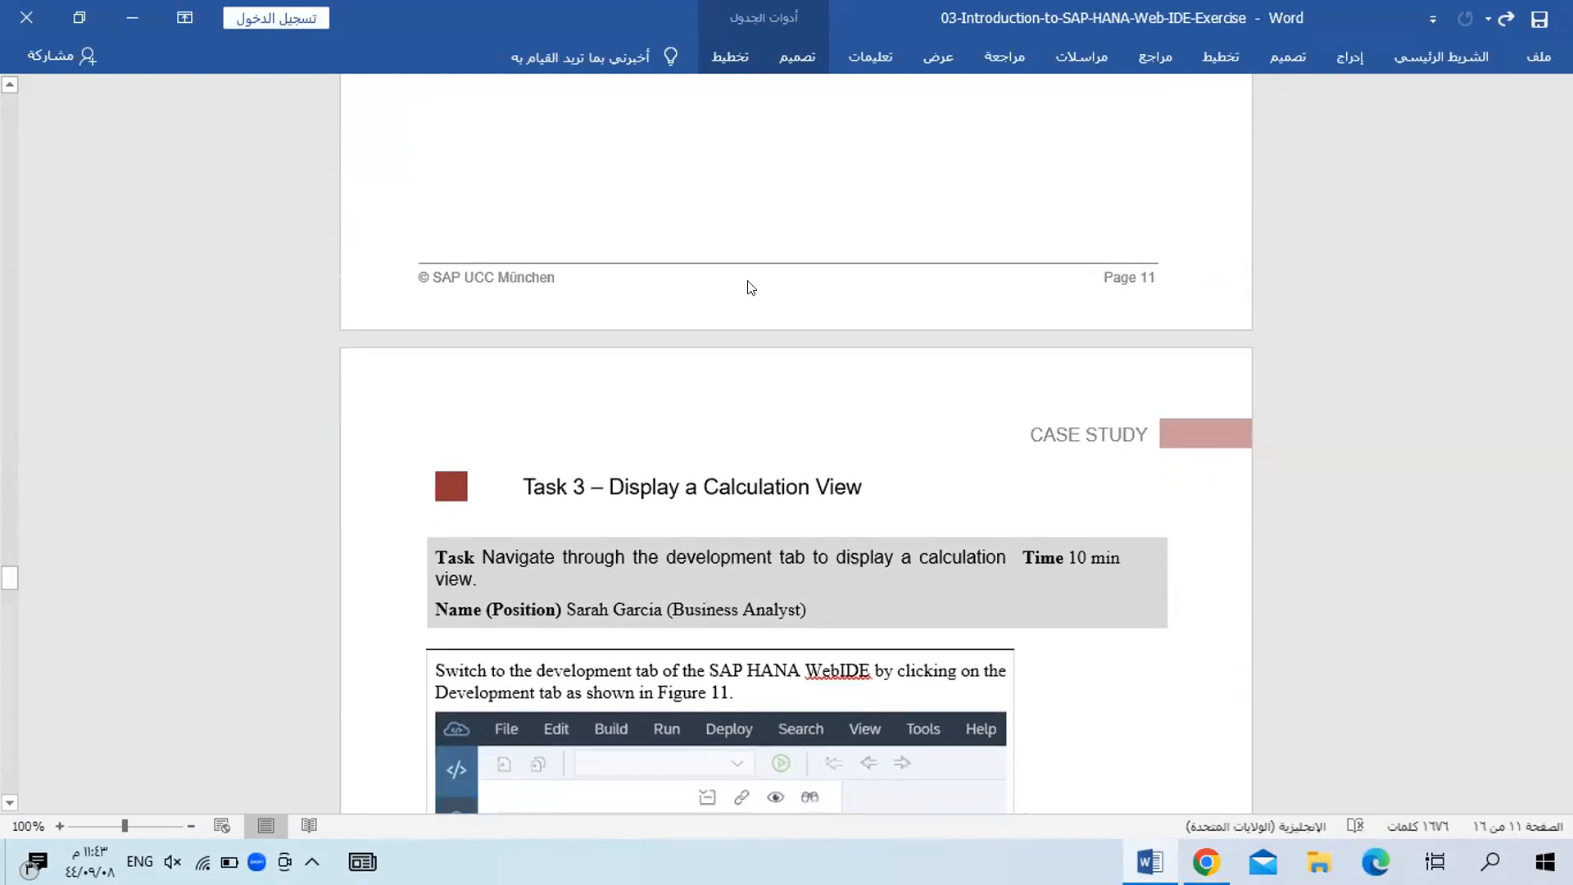
{"action": "scroll", "coordinate": [752, 288], "scroll_direction": "up", "scroll_amount": 15}
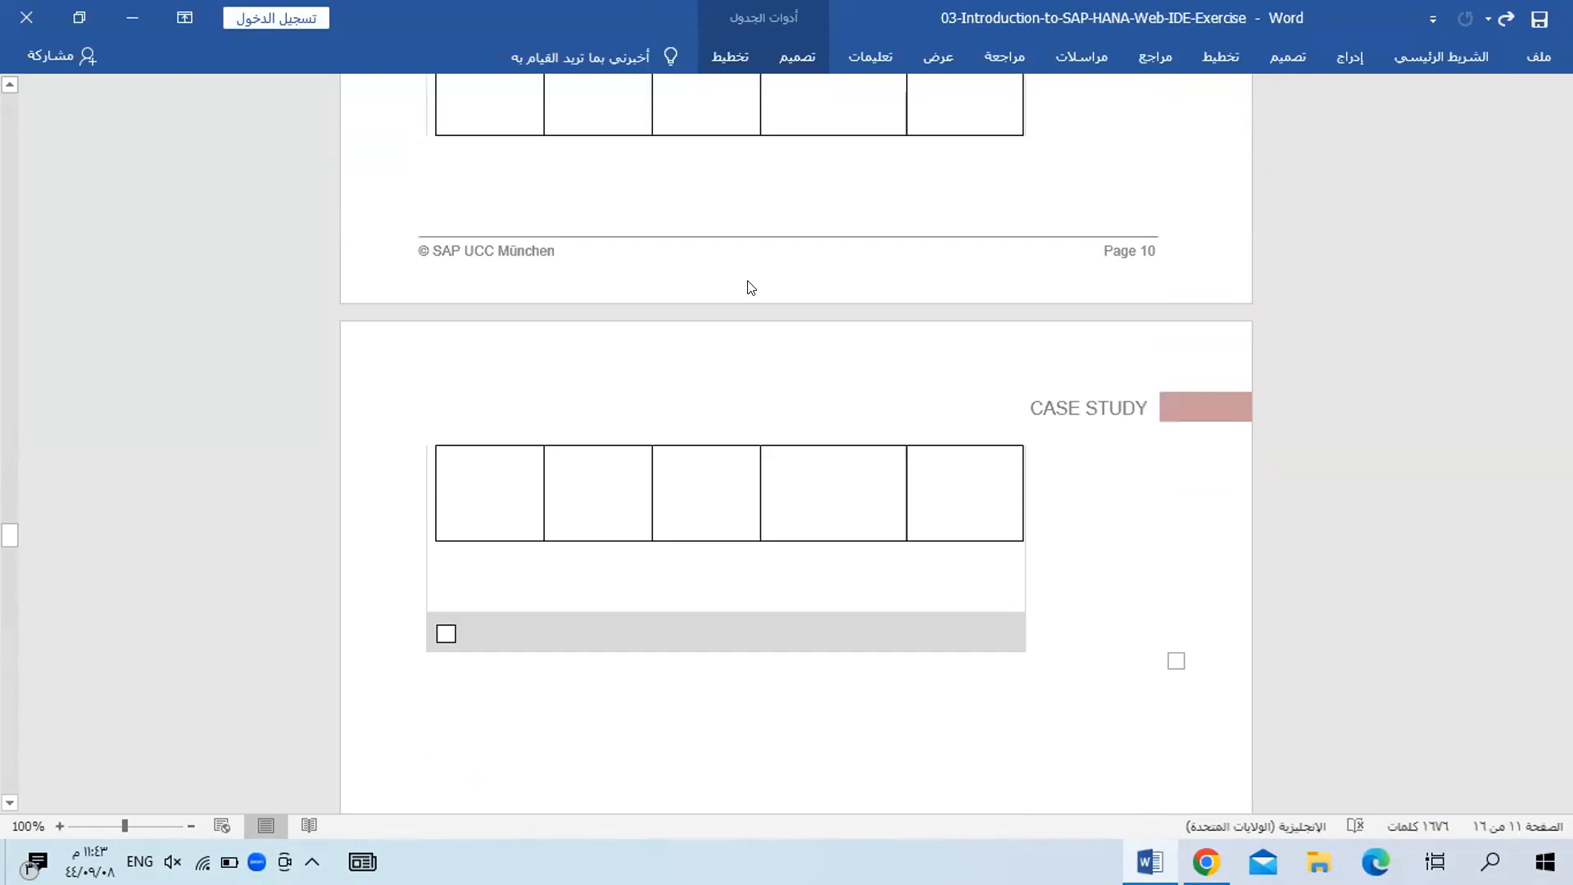
{"action": "scroll", "coordinate": [751, 287], "scroll_direction": "up", "scroll_amount": 5}
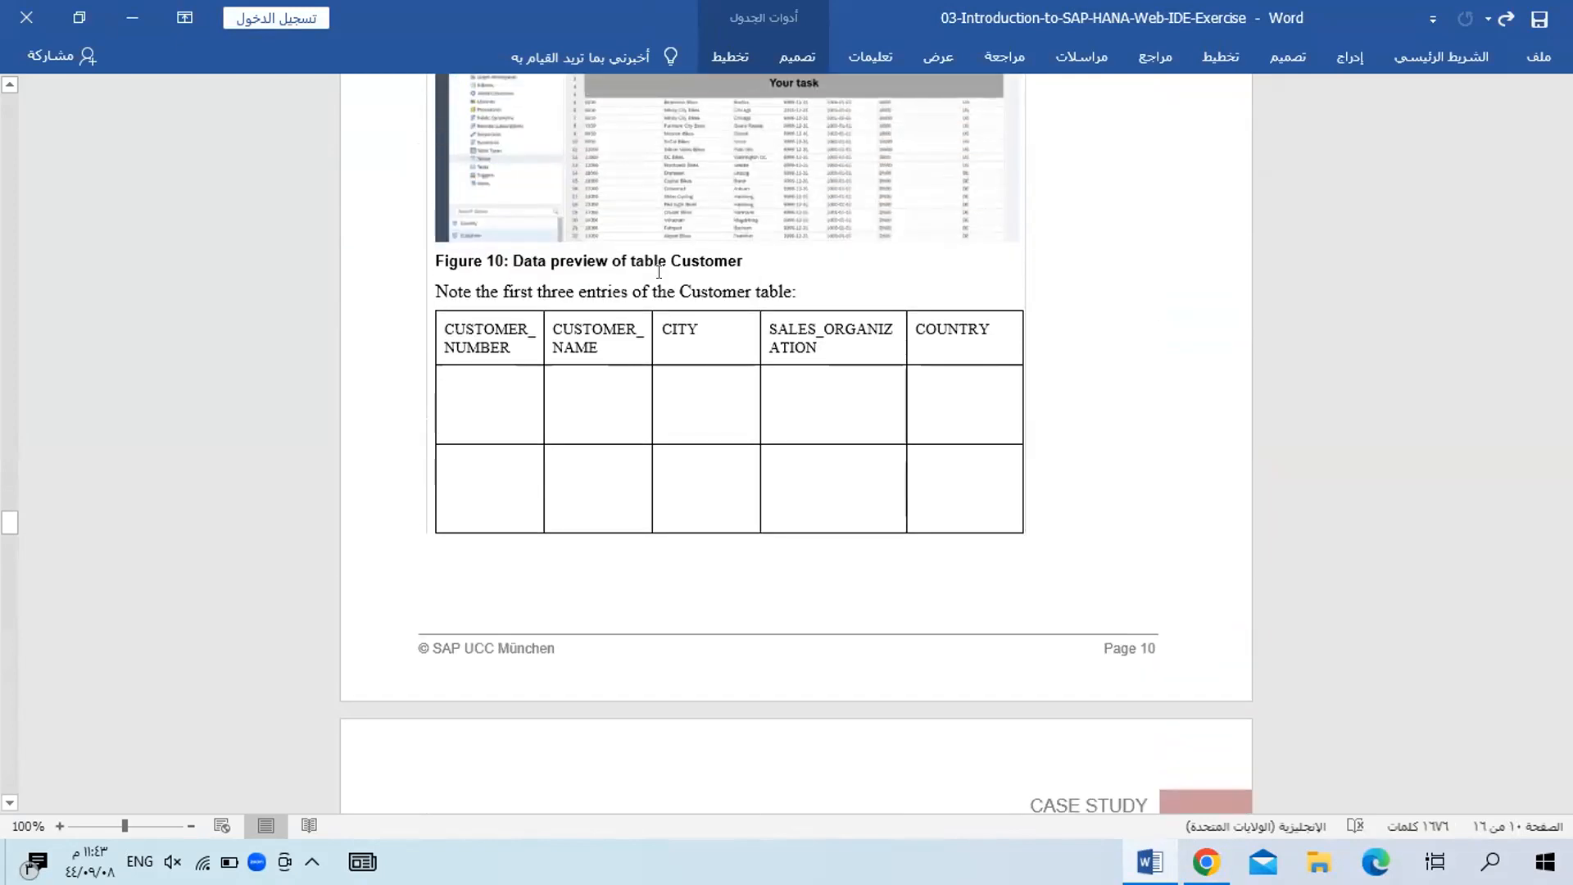
{"action": "scroll", "coordinate": [655, 276], "scroll_direction": "up", "scroll_amount": 1}
{"action": "scroll", "coordinate": [656, 274], "scroll_direction": "up", "scroll_amount": 1}
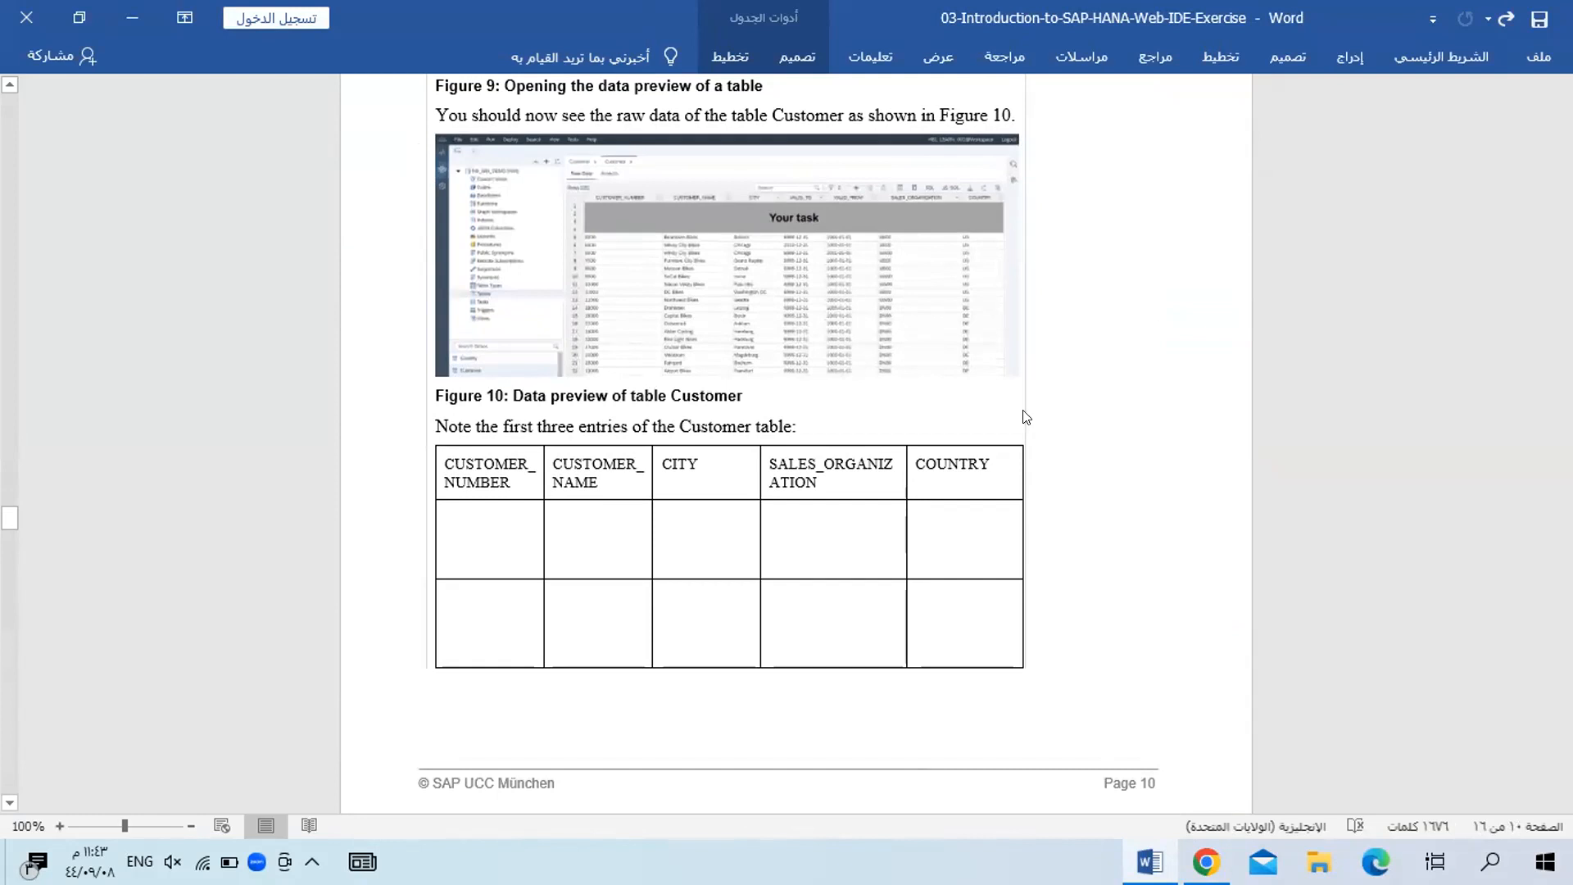
Return to SAP Web IDE and close both Sales views and the Customer definition, keeping the Customer data open.
{"action": "key", "text": "alt+Tab"}
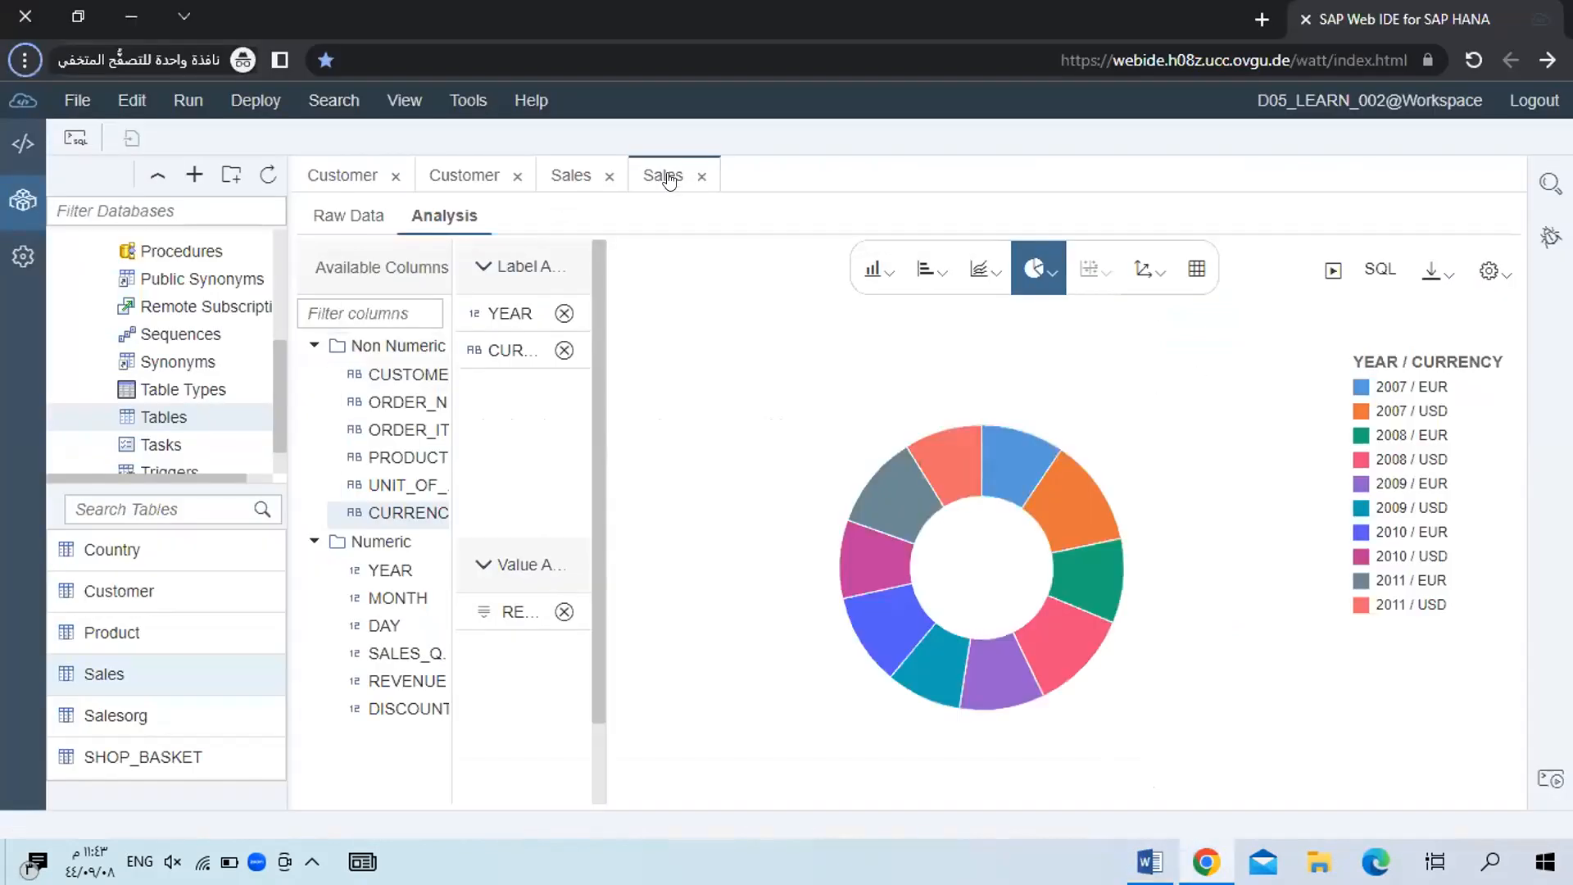
{"action": "left_click", "coordinate": [701, 176]}
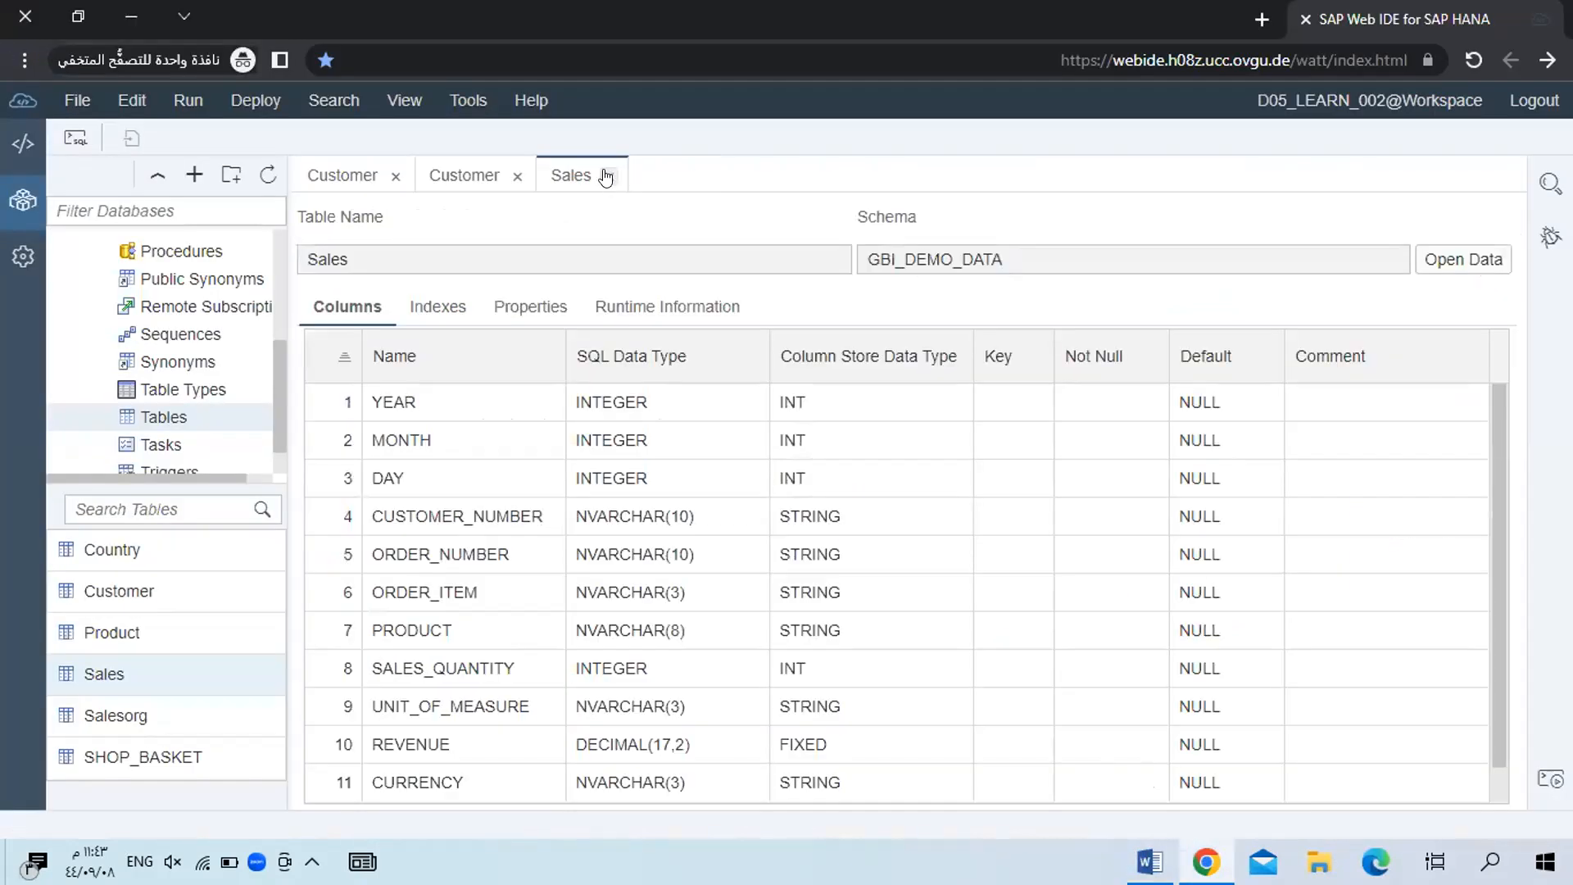
{"action": "left_click", "coordinate": [606, 177]}
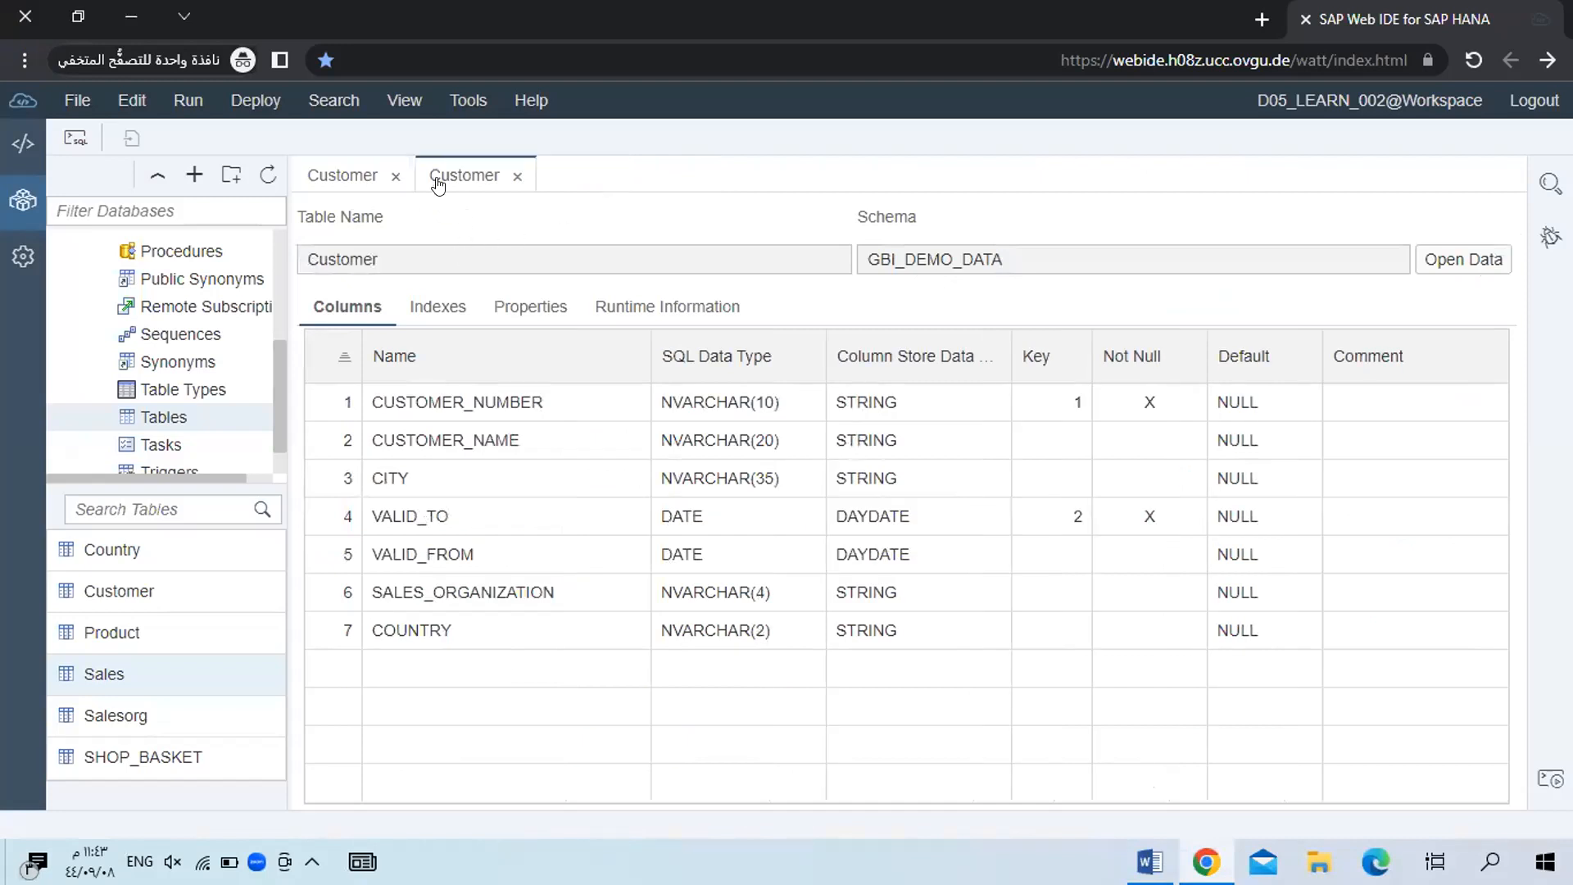
{"action": "left_click", "coordinate": [395, 176]}
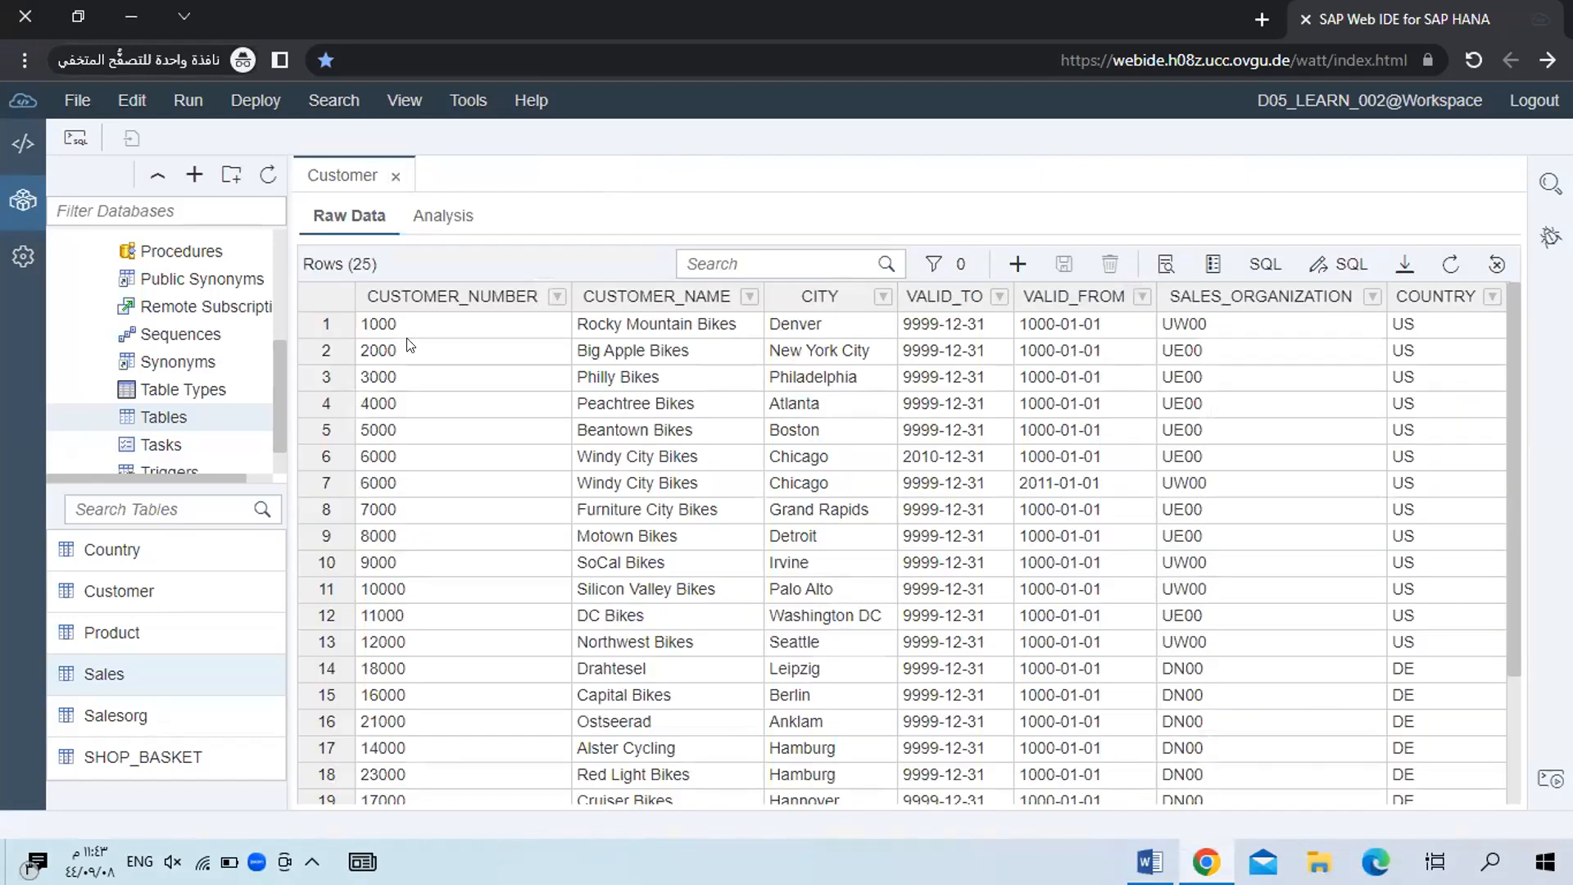
Examine the first two rows of the Customer raw data against the columns requested in the Word answer table.
{"action": "left_click", "coordinate": [322, 324]}
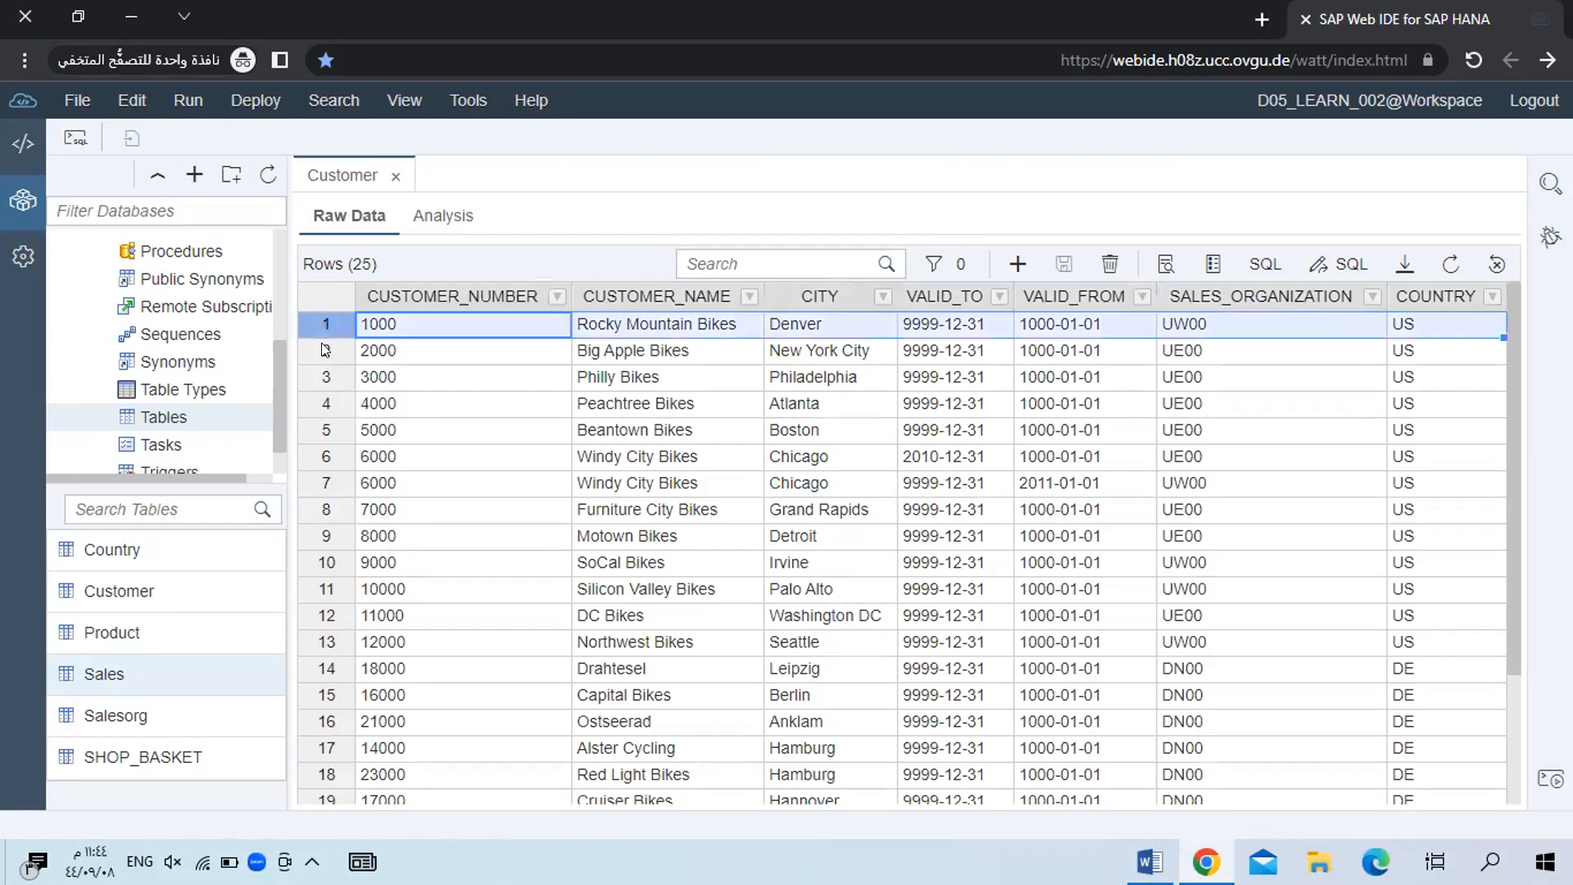
{"action": "left_click", "coordinate": [324, 351]}
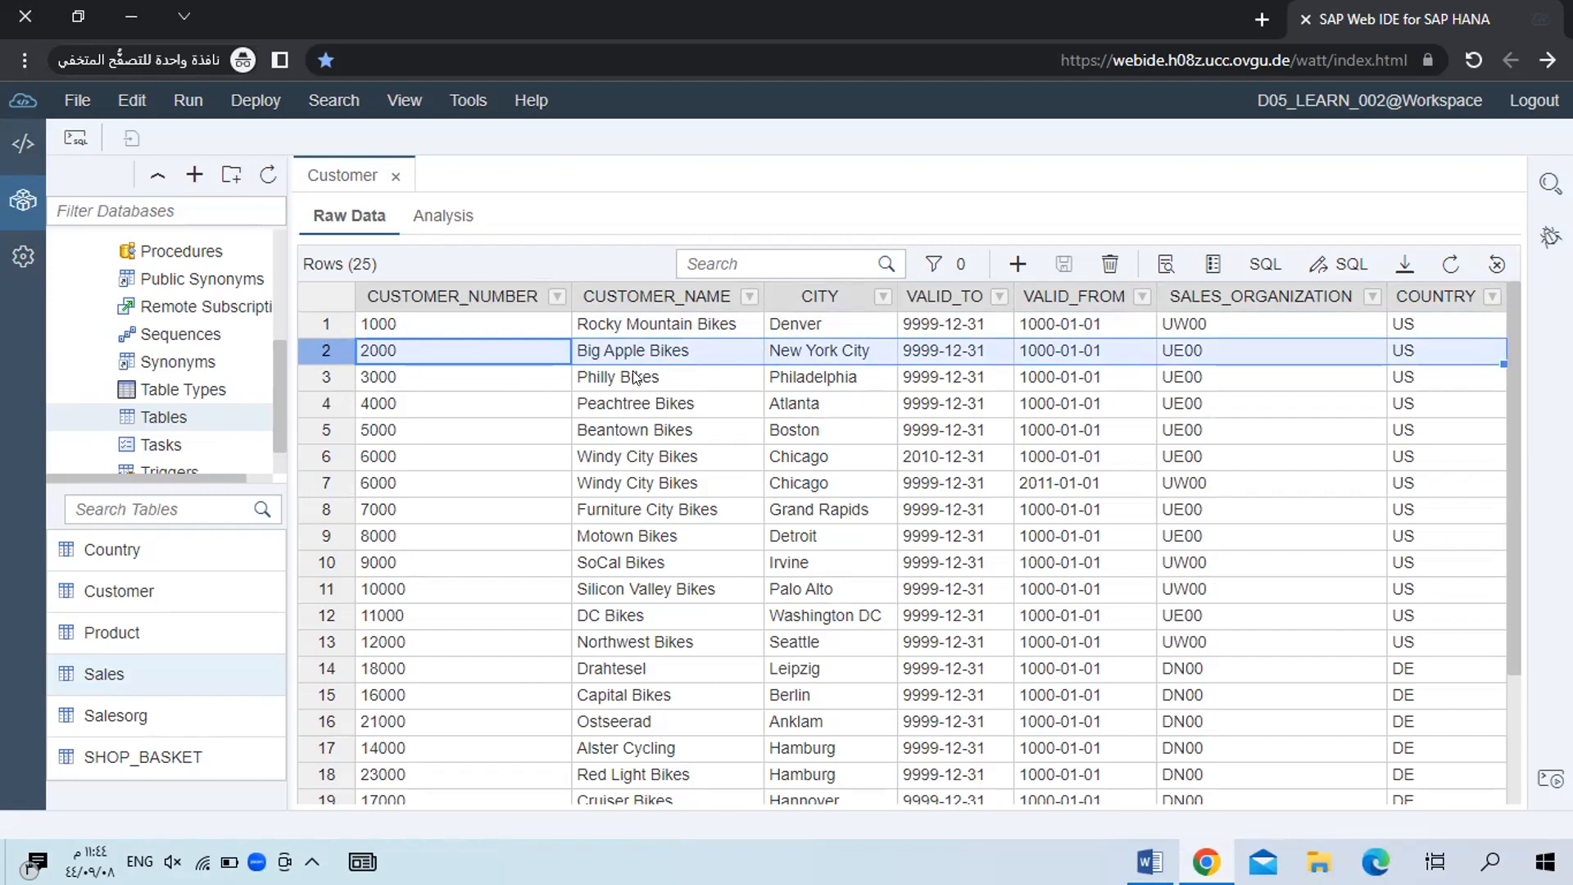
{"action": "key", "text": "alt+Tab"}
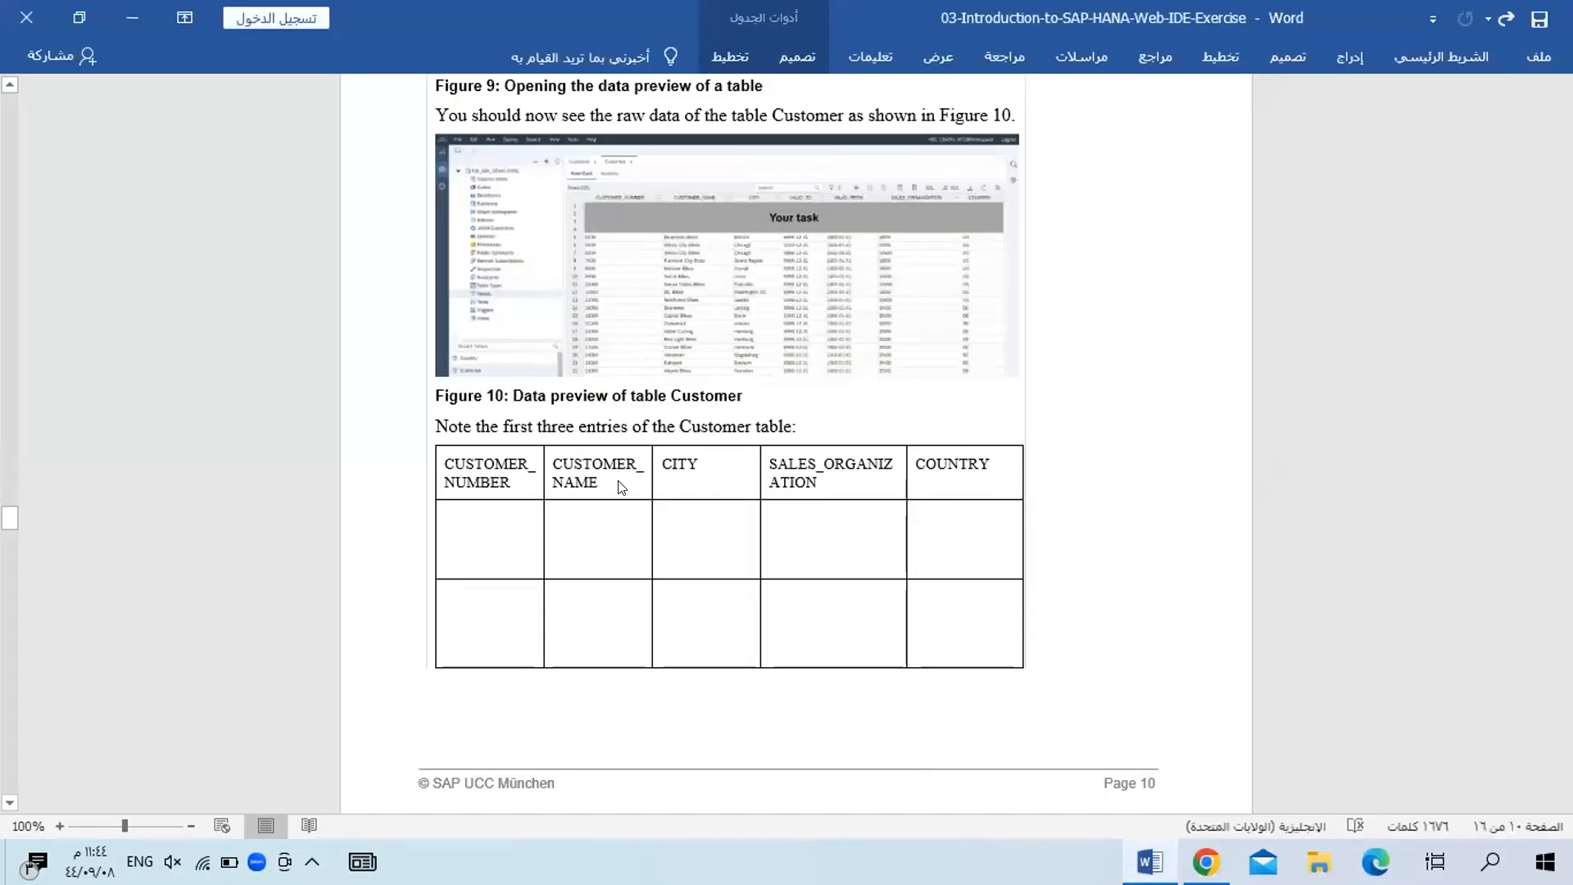
{"action": "key", "text": "alt+Tab"}
{"action": "key", "text": "alt+Tab"}
{"action": "key", "text": "alt+Tab"}
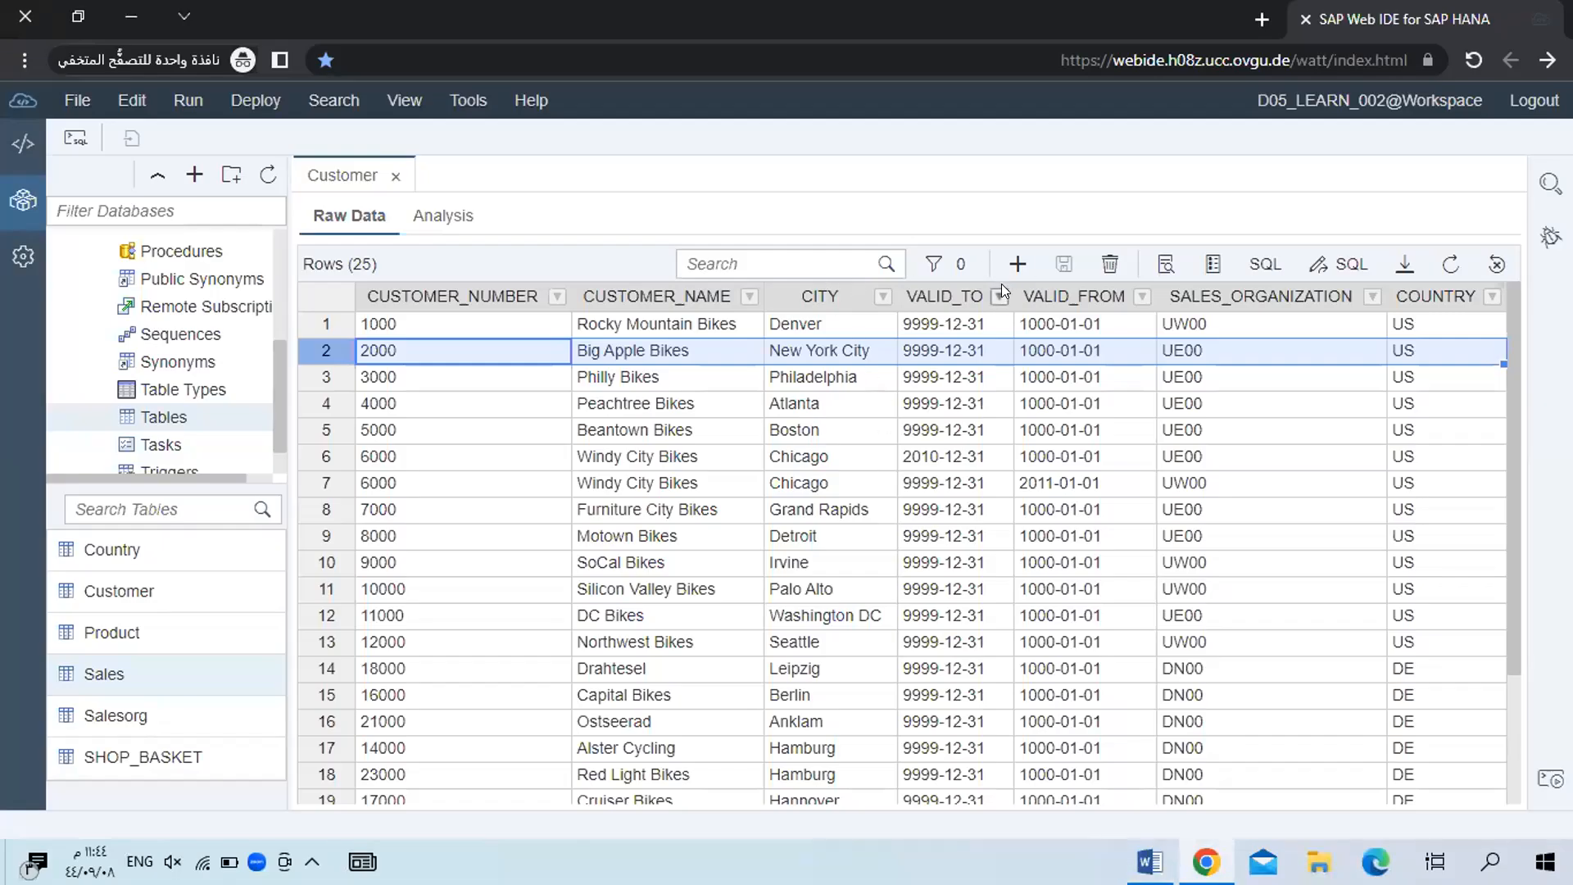
Look at the sort and filter options of the VALID_TO column and select its first cell.
{"action": "left_click", "coordinate": [996, 291]}
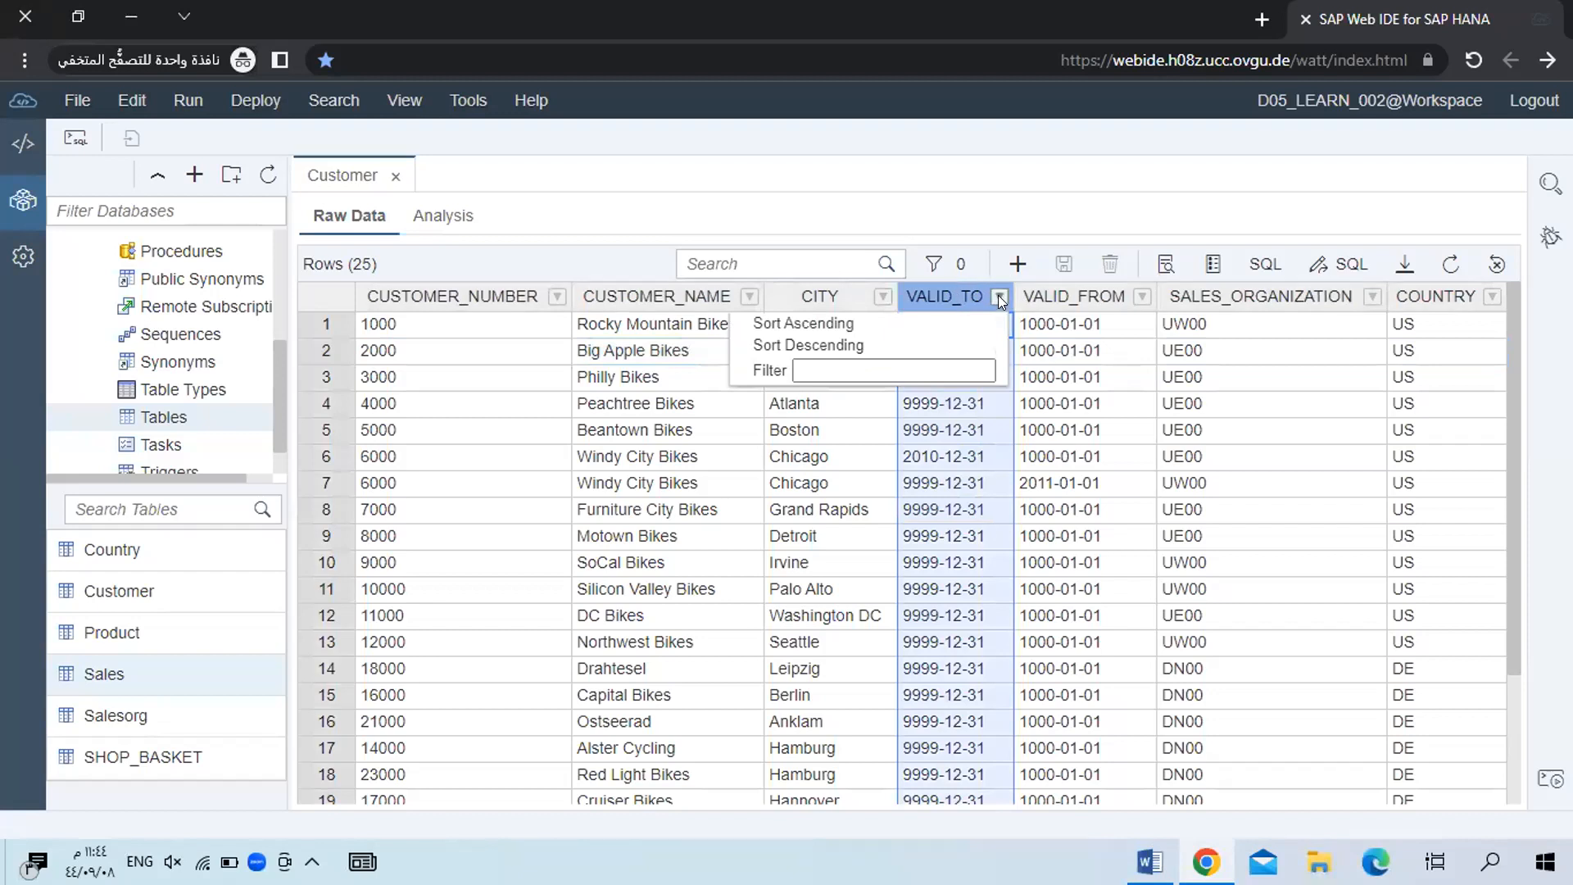
{"action": "left_click", "coordinate": [944, 300]}
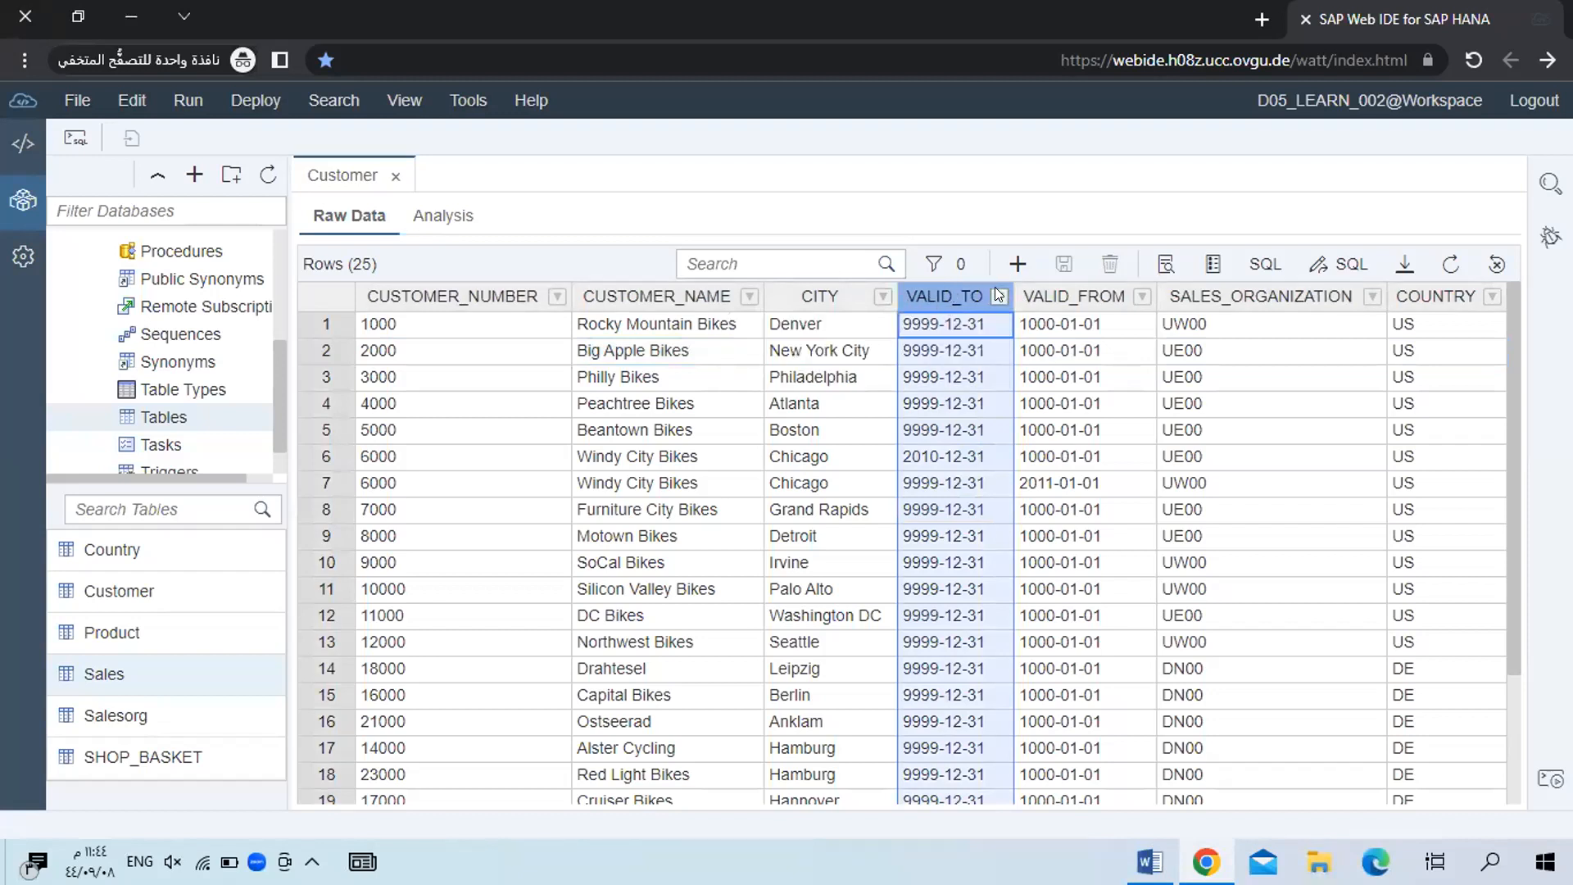
{"action": "left_click", "coordinate": [965, 332]}
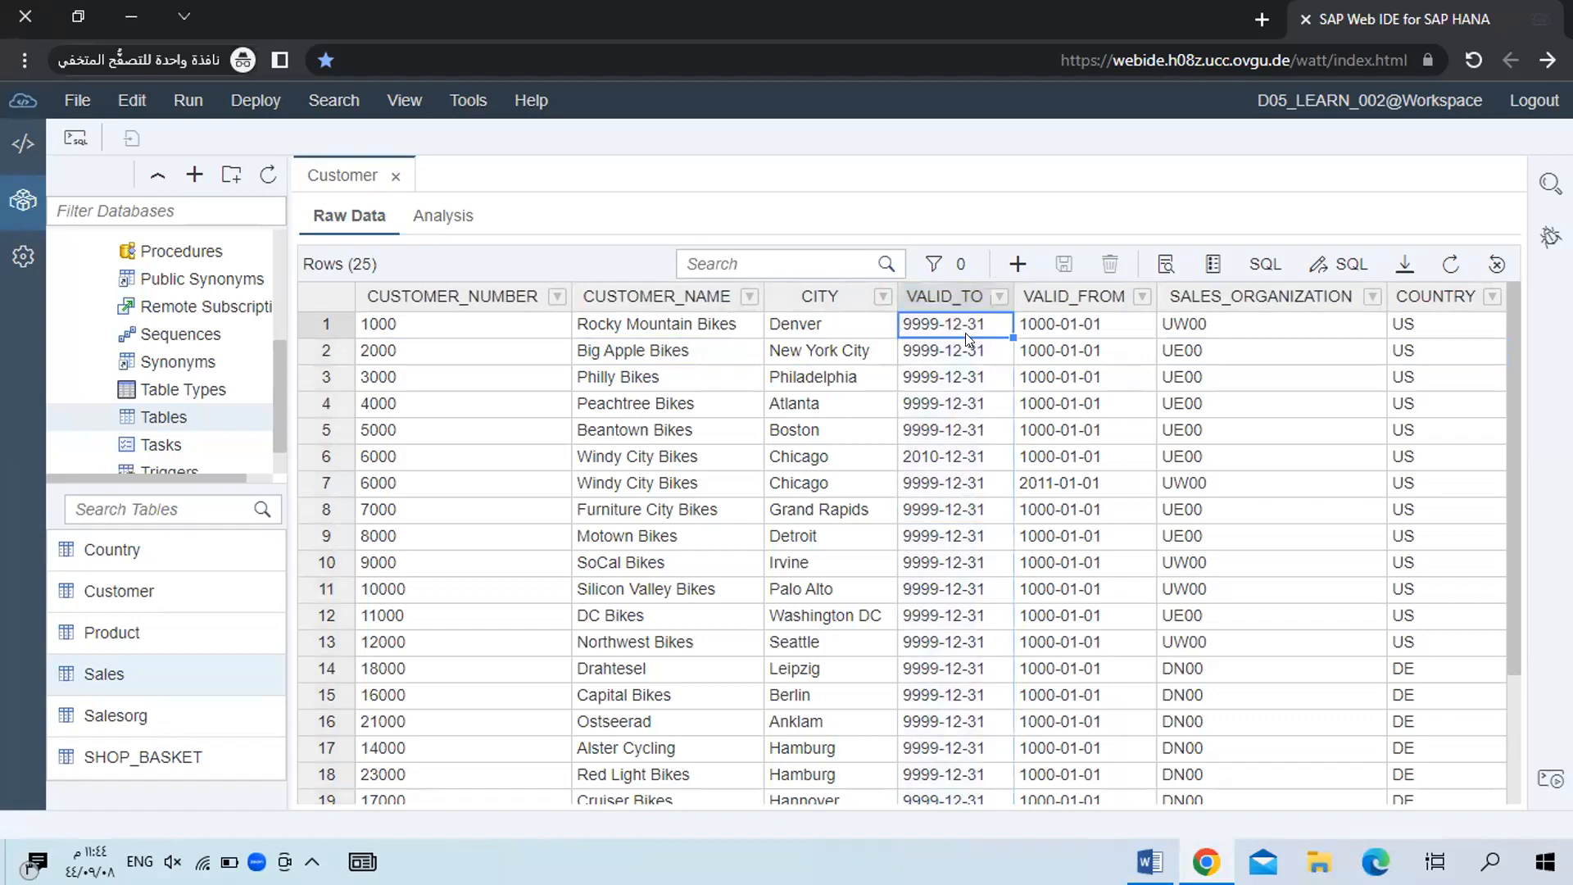
Examine the first Customer row across the columns from CUSTOMER_NUMBER to SALES_ORGANIZATION in the raw data.
{"action": "left_click", "coordinate": [1246, 300]}
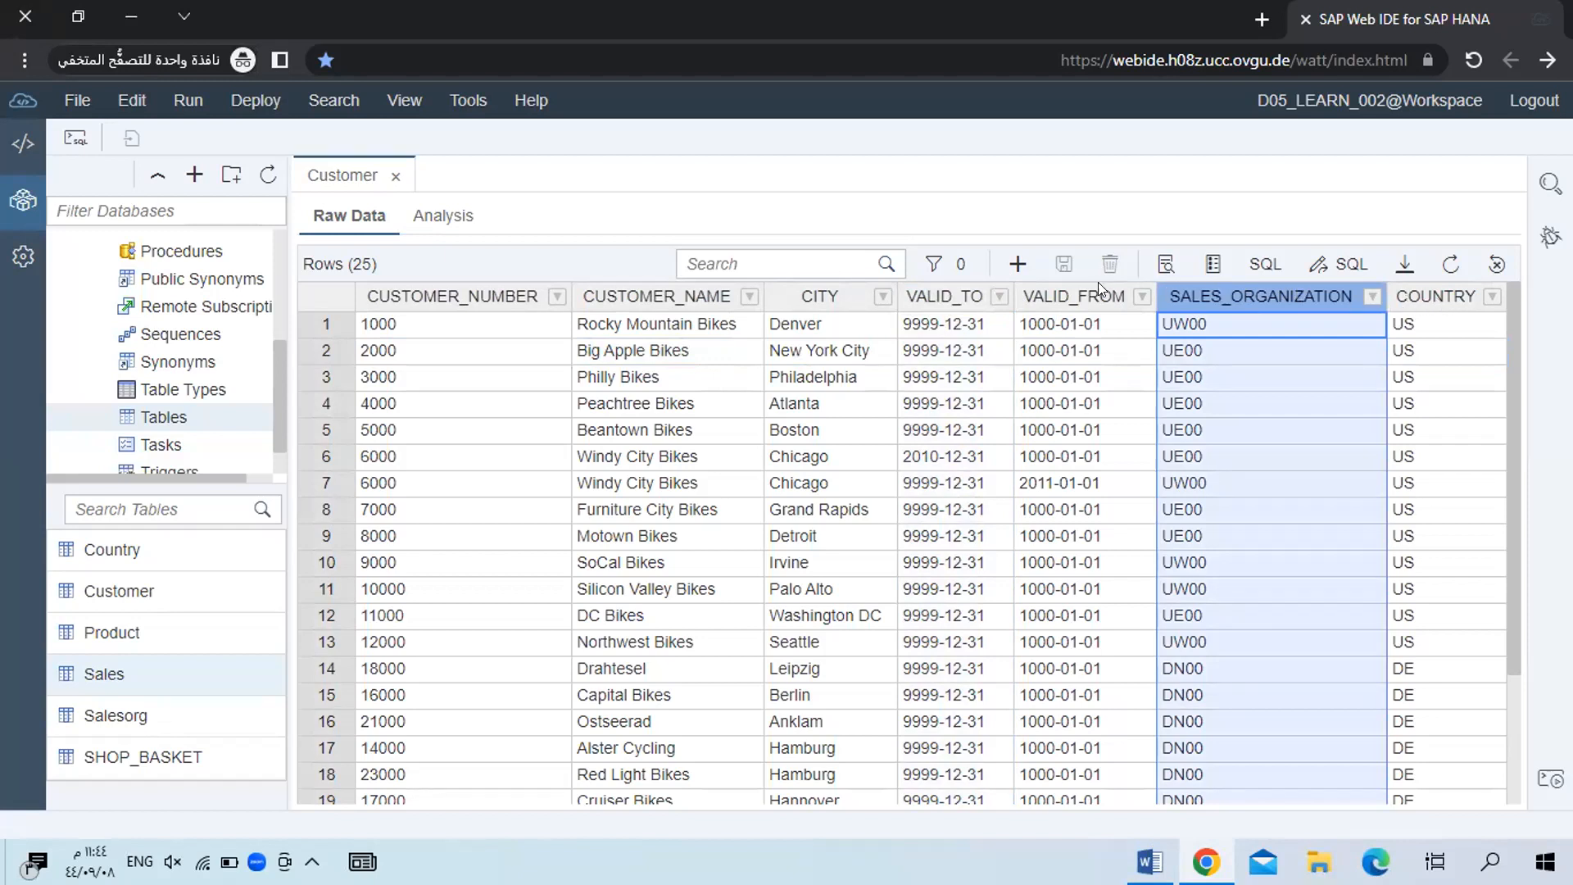
{"action": "key", "text": "Left"}
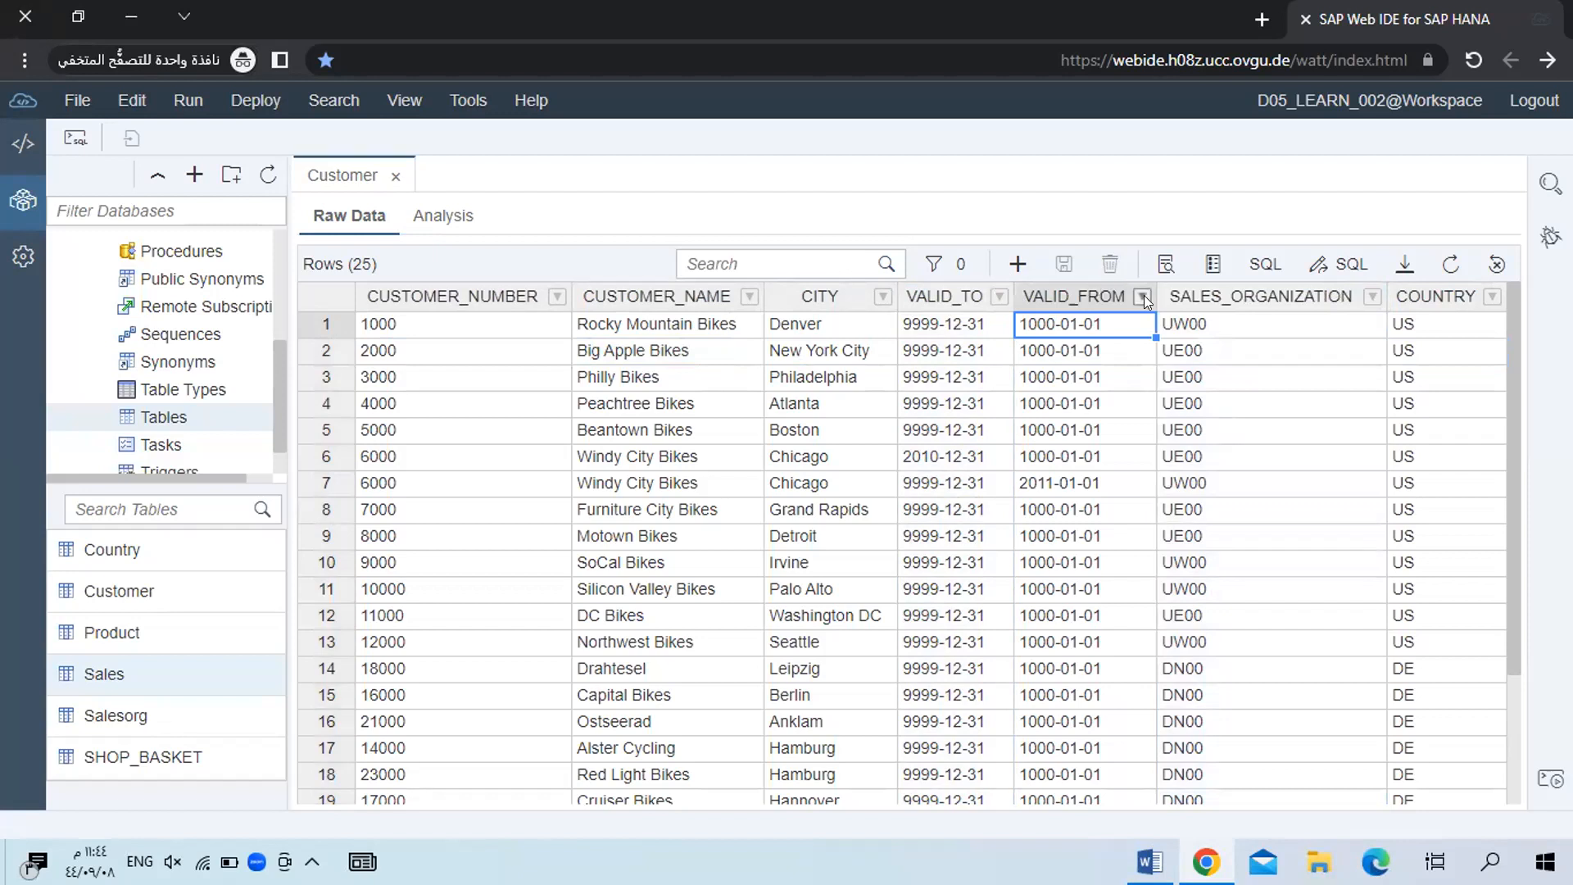
{"action": "key", "text": "Right"}
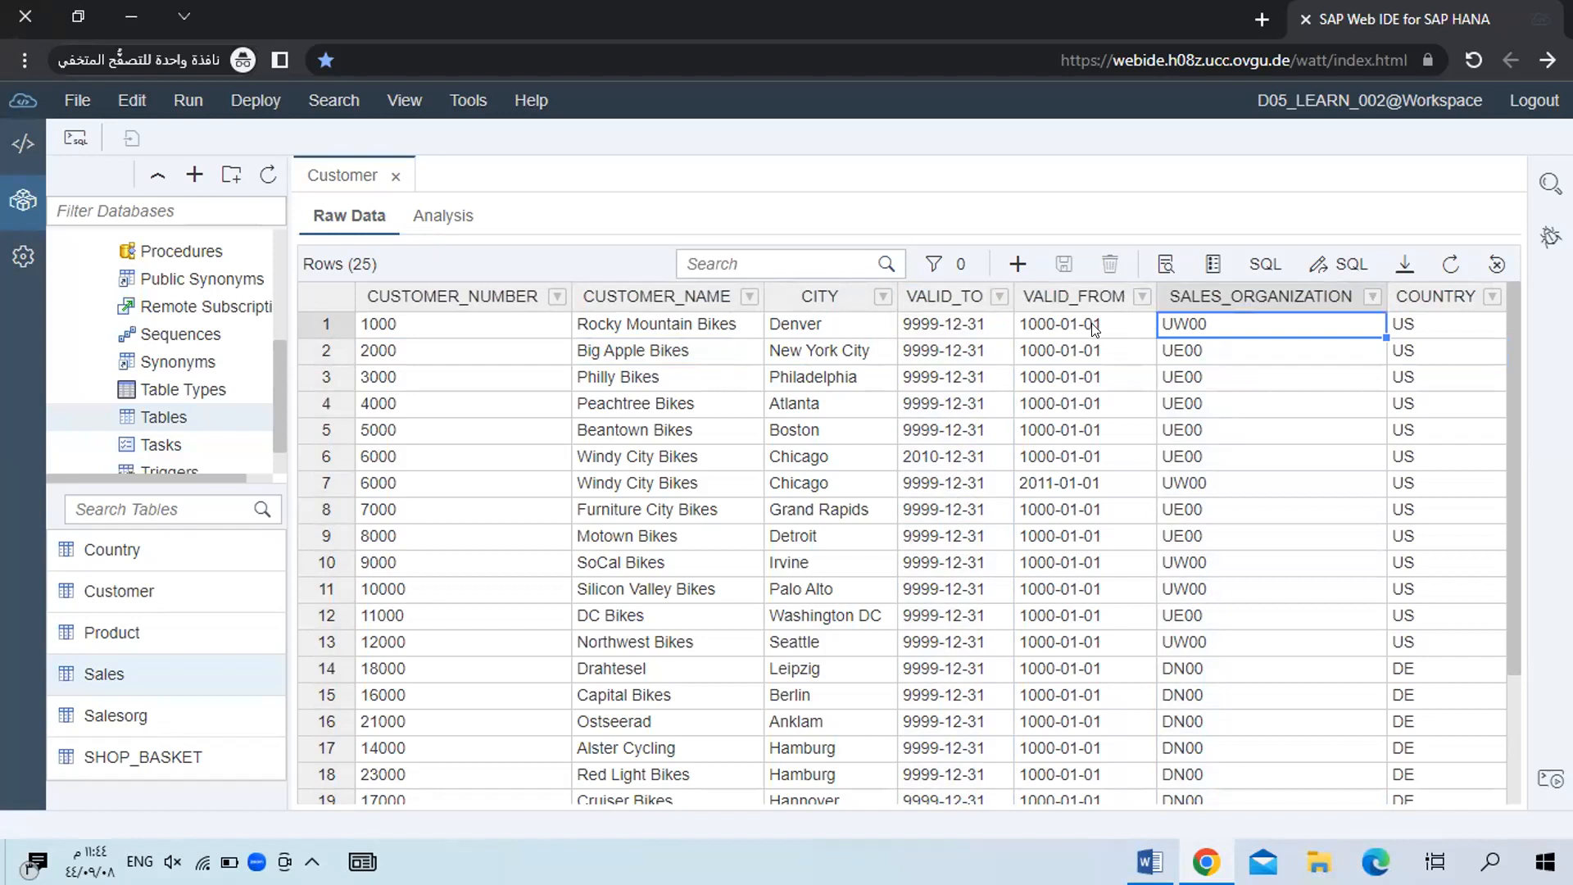
{"action": "key", "text": "Left"}
{"action": "key", "text": "Left"}
{"action": "key", "text": "Left"}
{"action": "key", "text": "Left"}
{"action": "key", "text": "Left"}
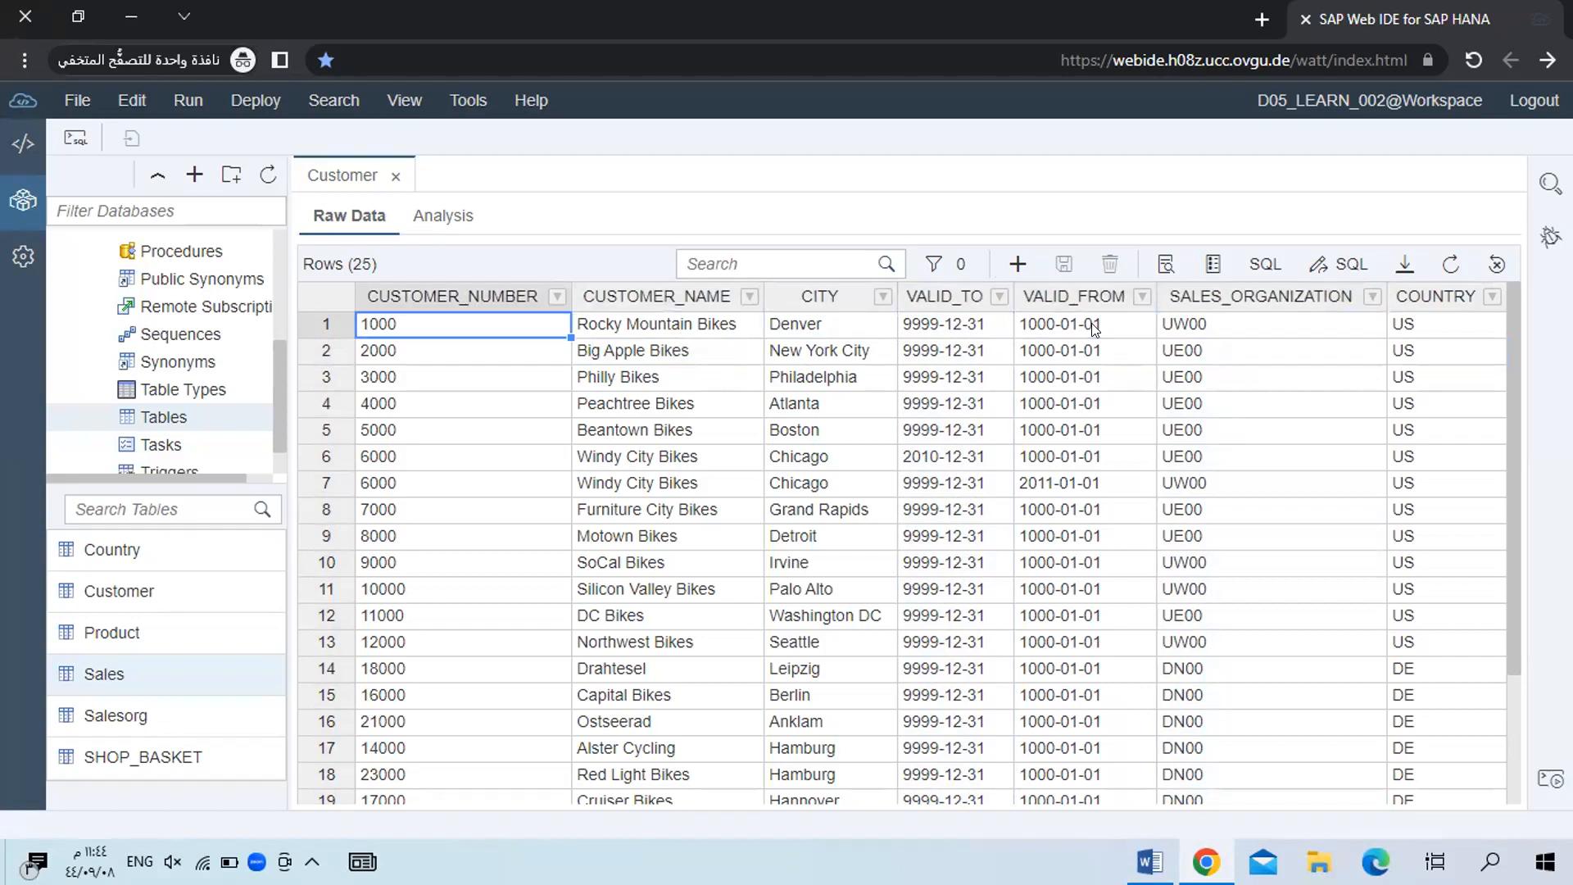
{"action": "key", "text": "Right"}
{"action": "key", "text": "Right"}
{"action": "key", "text": "Right"}
{"action": "key", "text": "Left"}
{"action": "key", "text": "Left"}
{"action": "key", "text": "Left"}
{"action": "type", "text": "00"}
{"action": "key", "text": "BackSpace"}
{"action": "key", "text": "BackSpace"}
{"action": "left_click", "coordinate": [887, 481]}
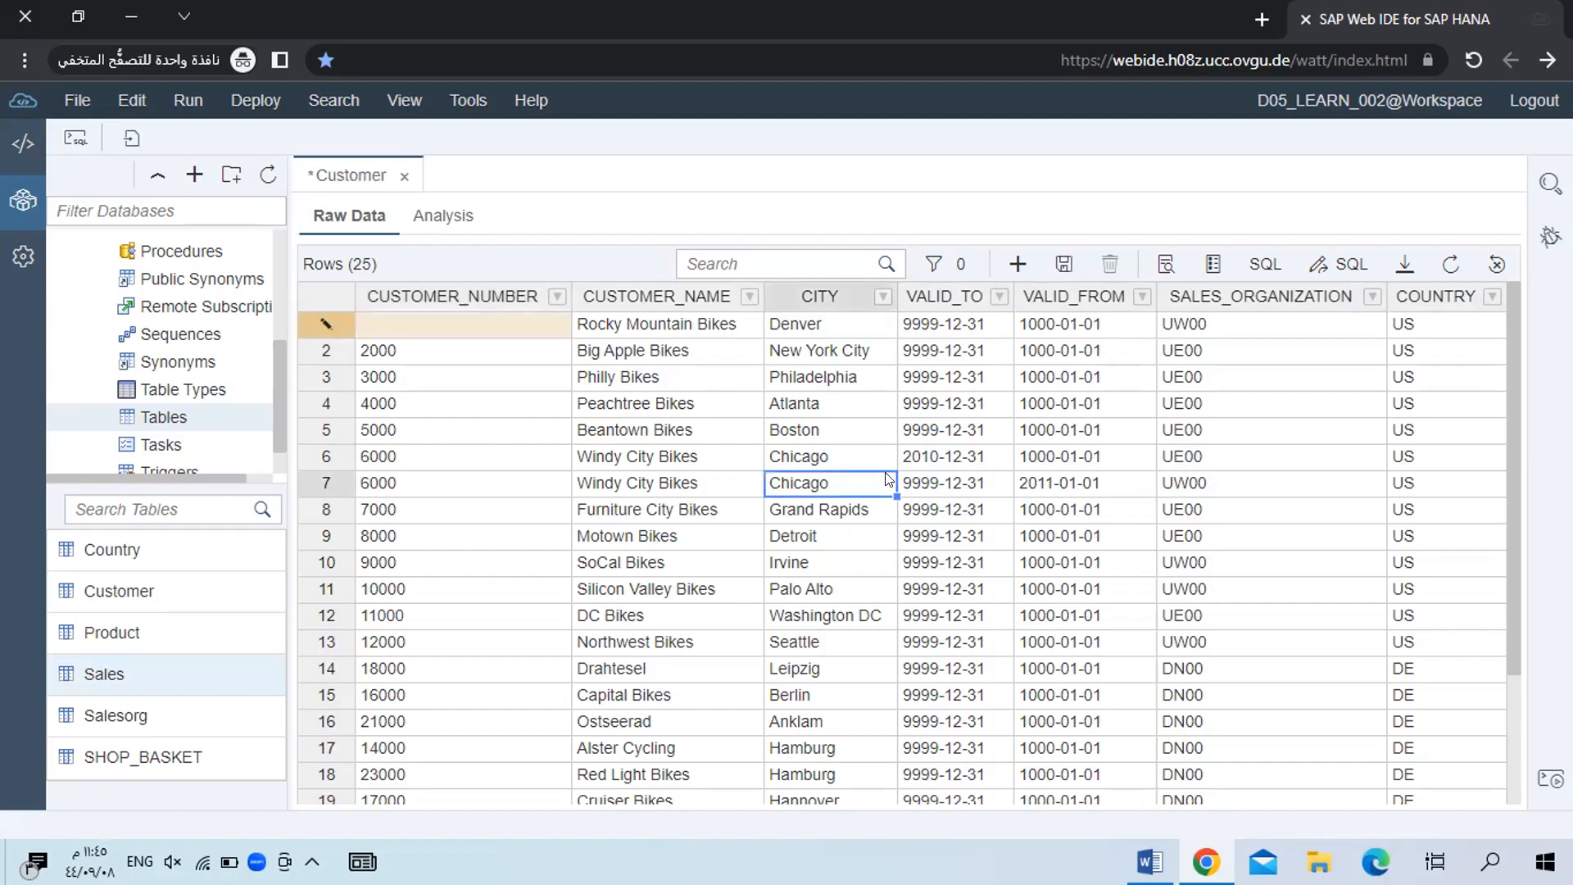
{"action": "left_click", "coordinate": [504, 385]}
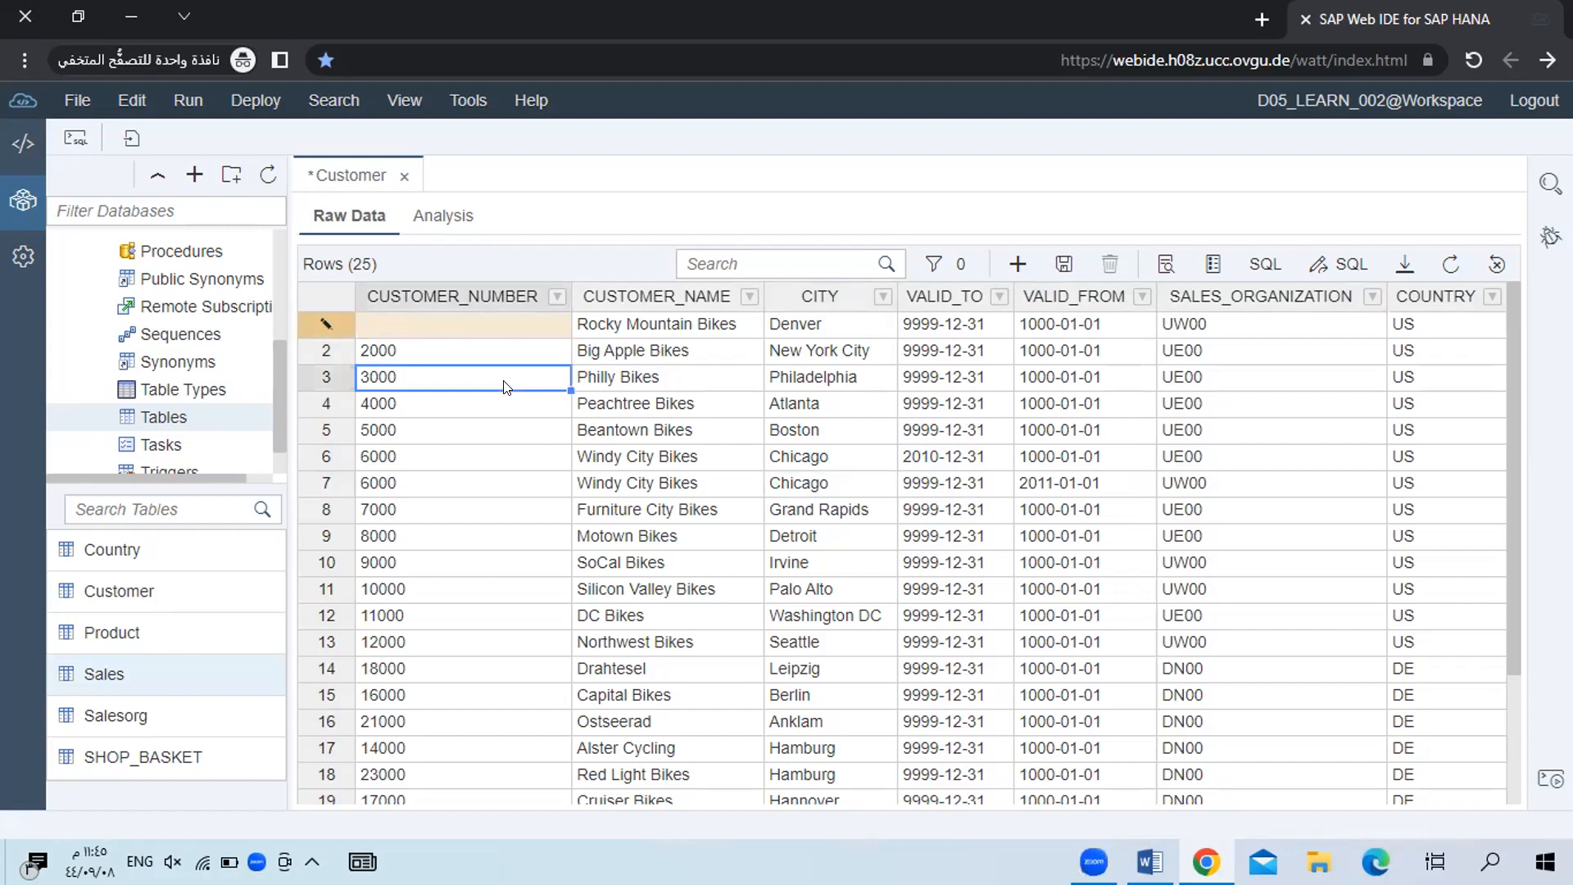
{"action": "double_click", "coordinate": [472, 320]}
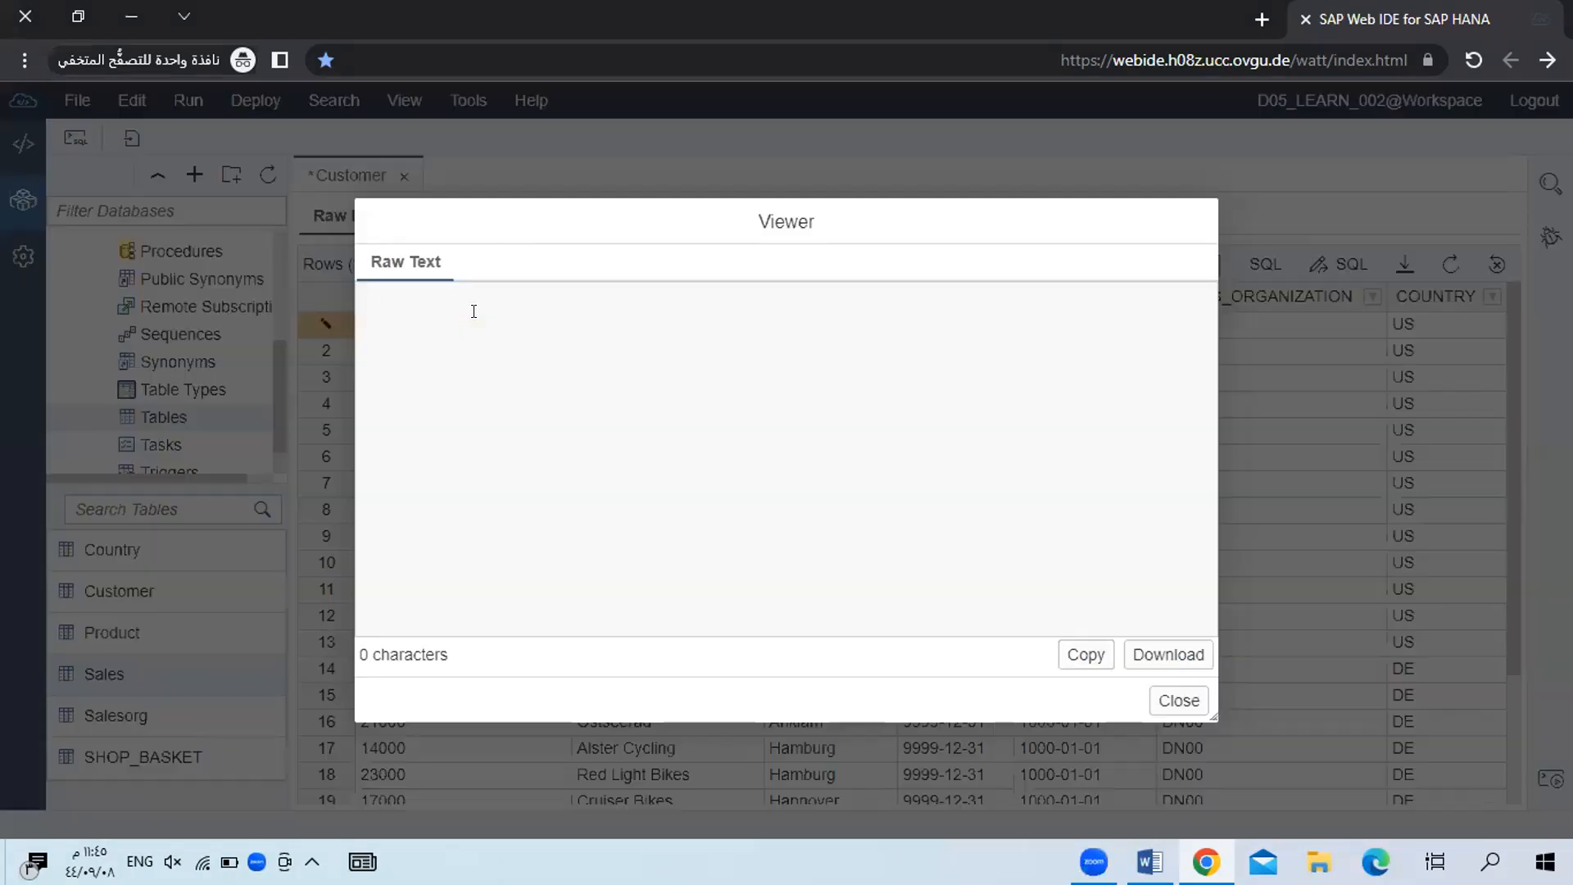
{"action": "left_click", "coordinate": [1169, 708]}
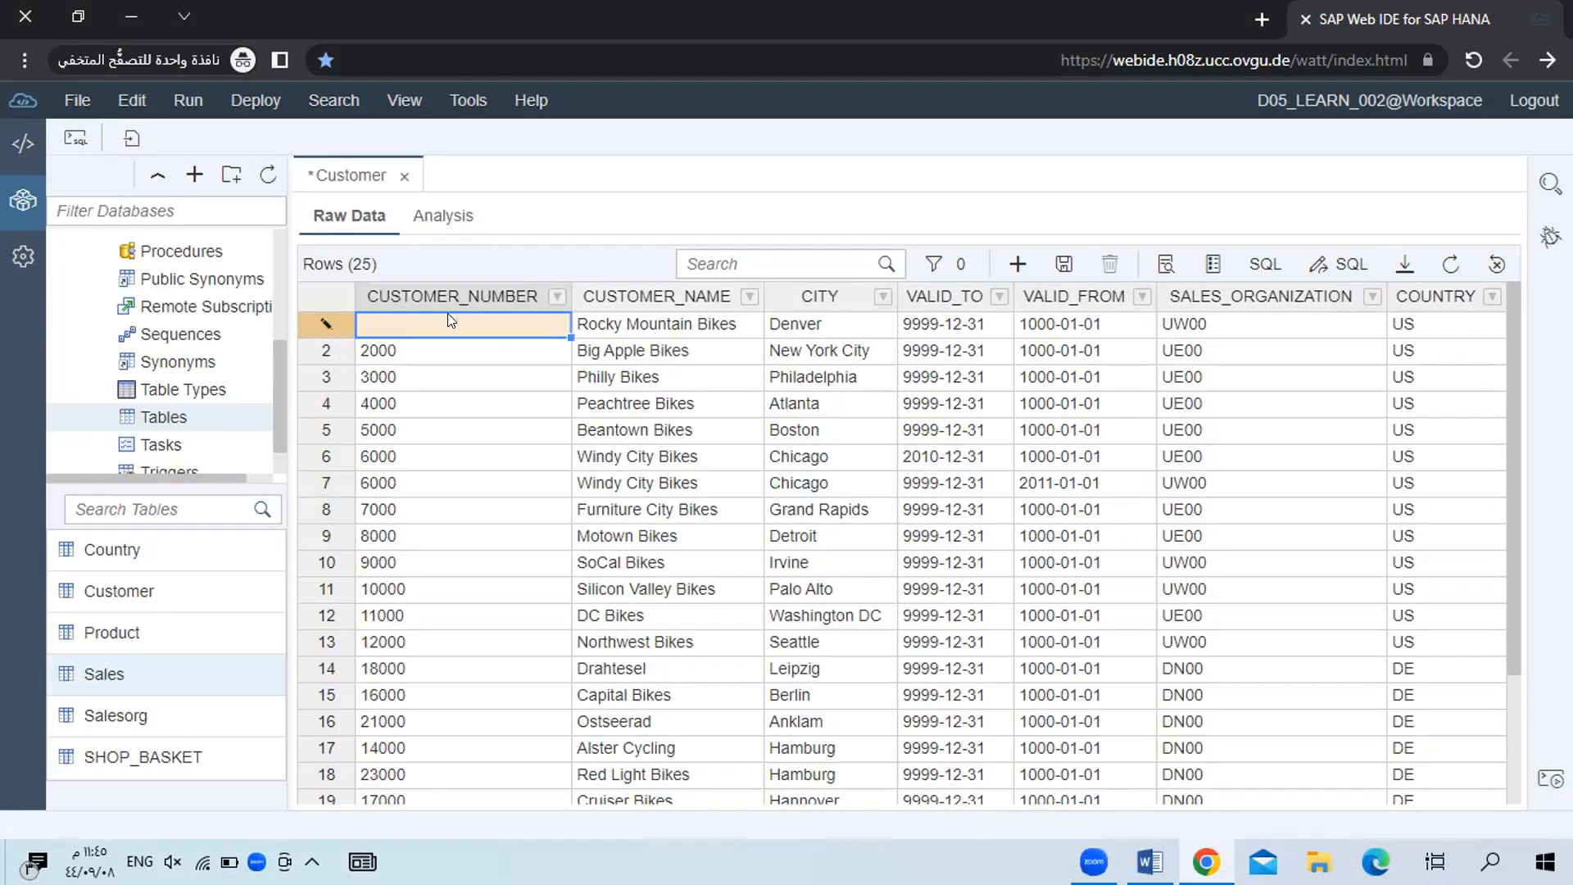
{"action": "double_click", "coordinate": [447, 312]}
{"action": "left_click", "coordinate": [1176, 701]}
{"action": "left_click", "coordinate": [429, 386]}
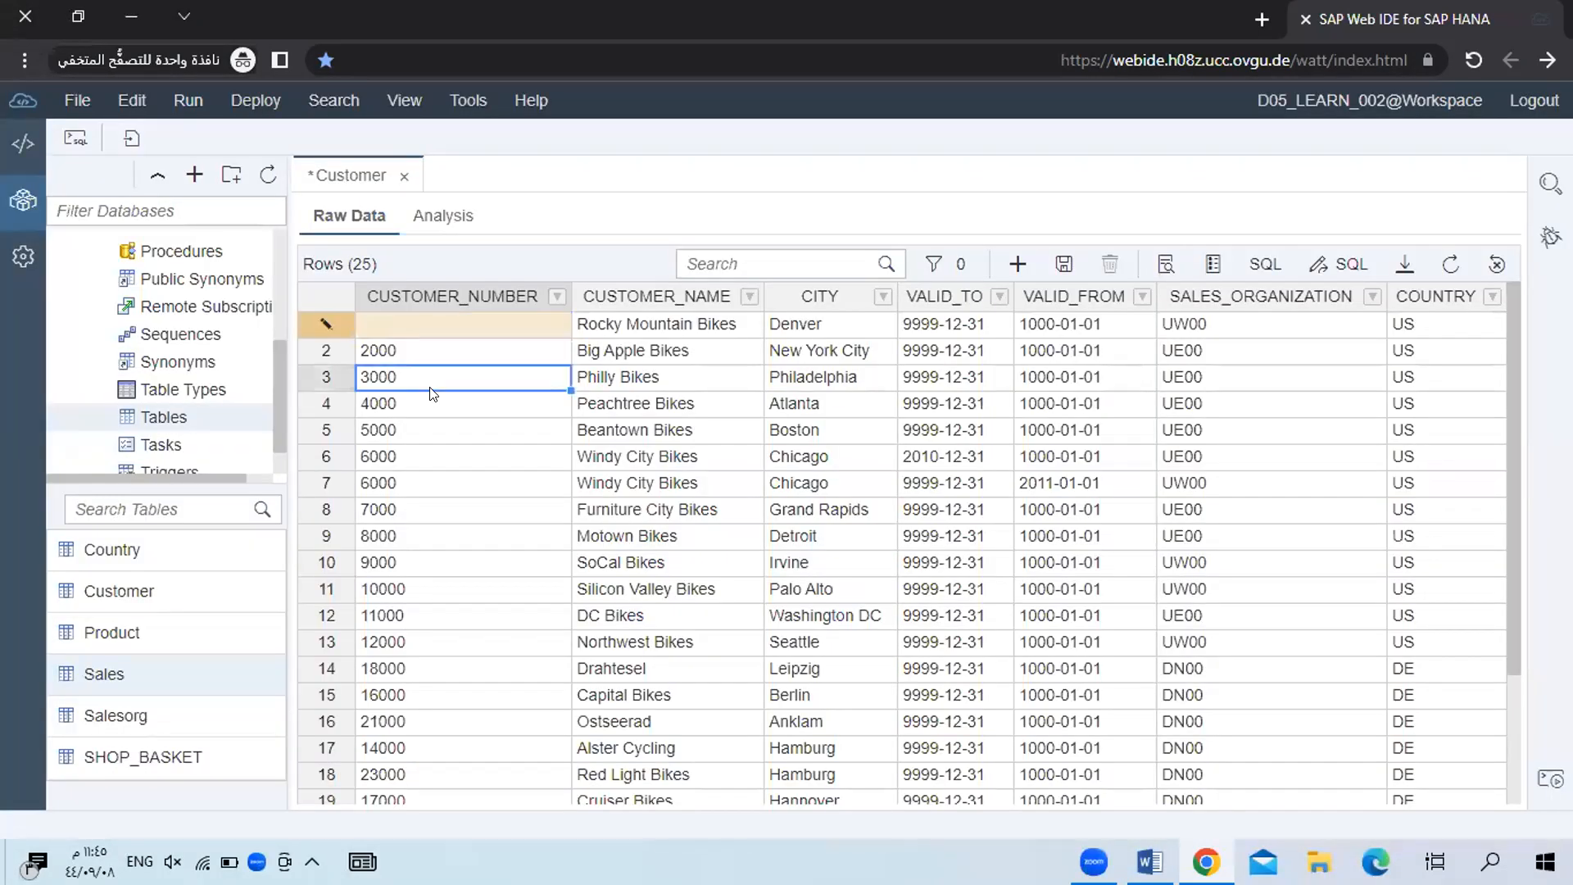
Close the Customer data view without saving the pending change to its first row.
{"action": "left_click", "coordinate": [325, 326]}
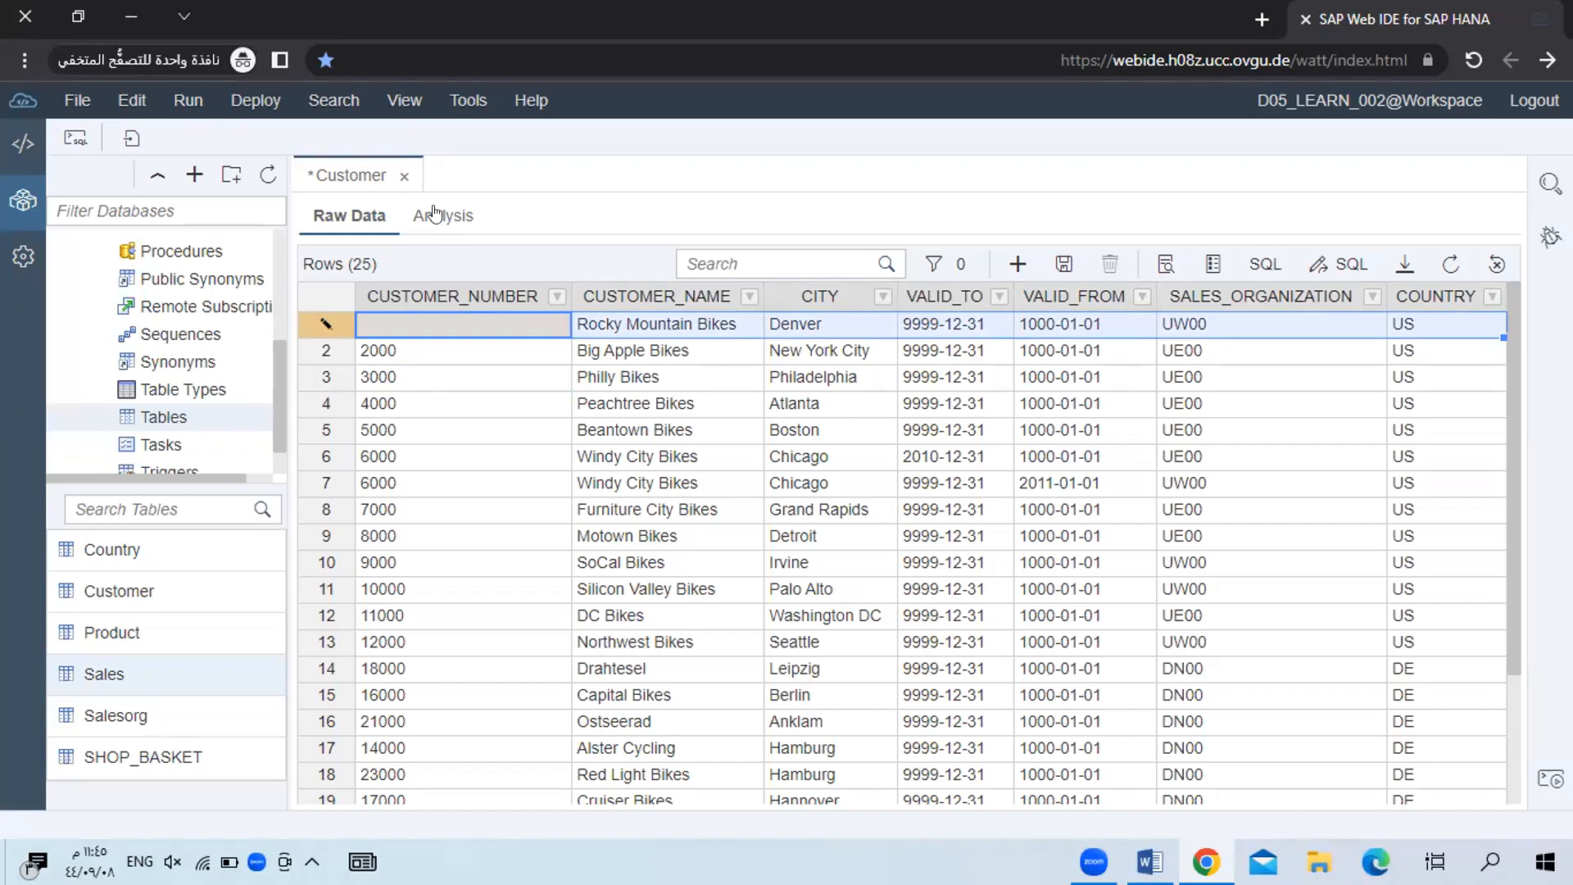
{"action": "left_click", "coordinate": [406, 173]}
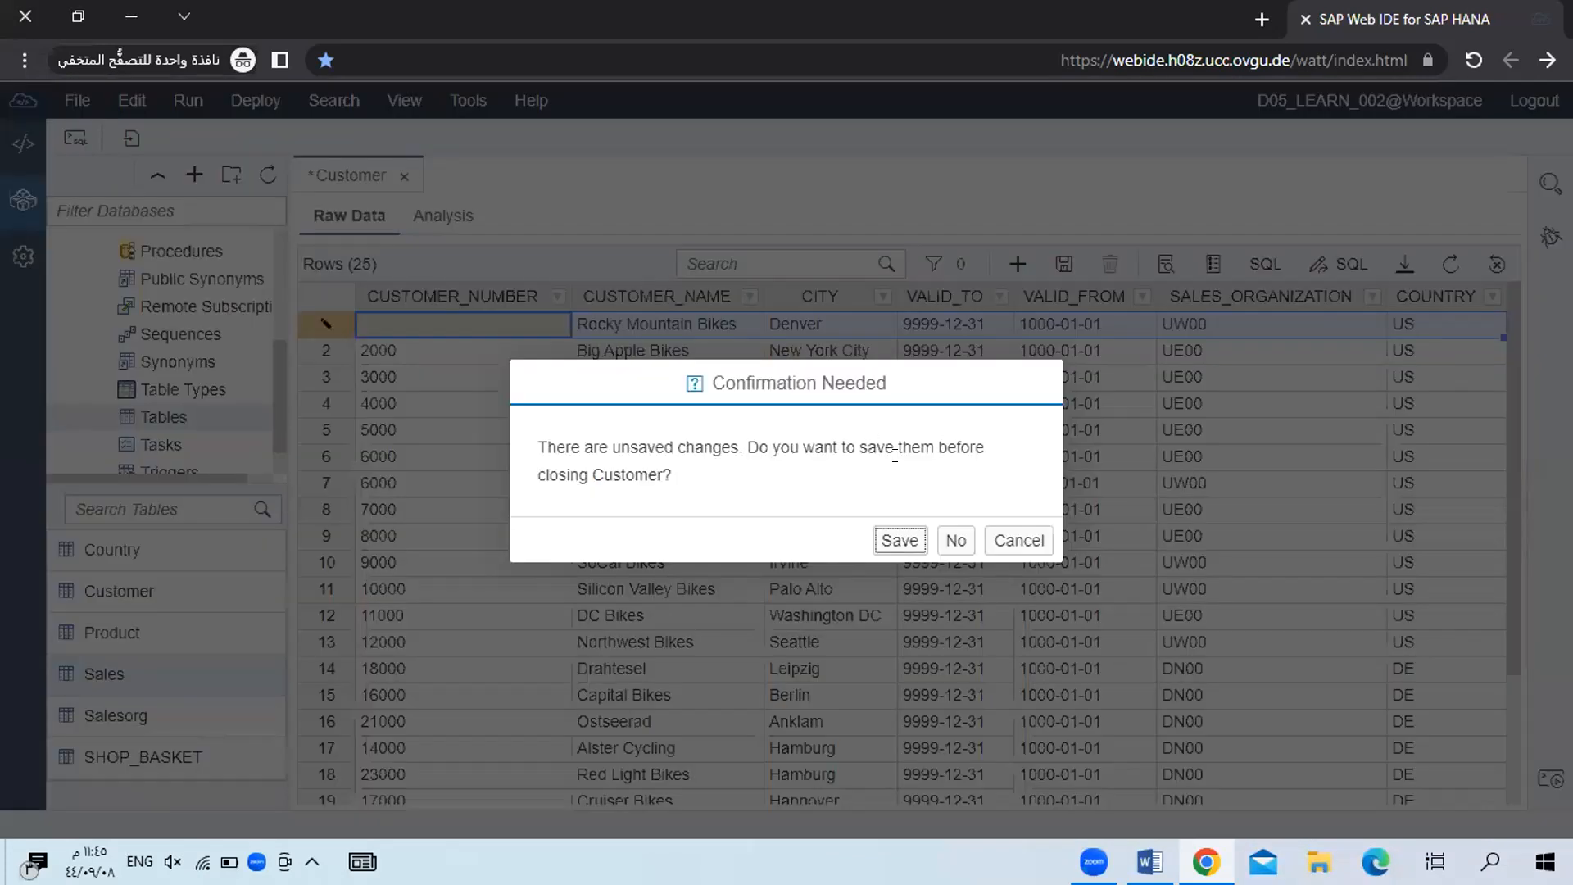
{"action": "left_click", "coordinate": [955, 540]}
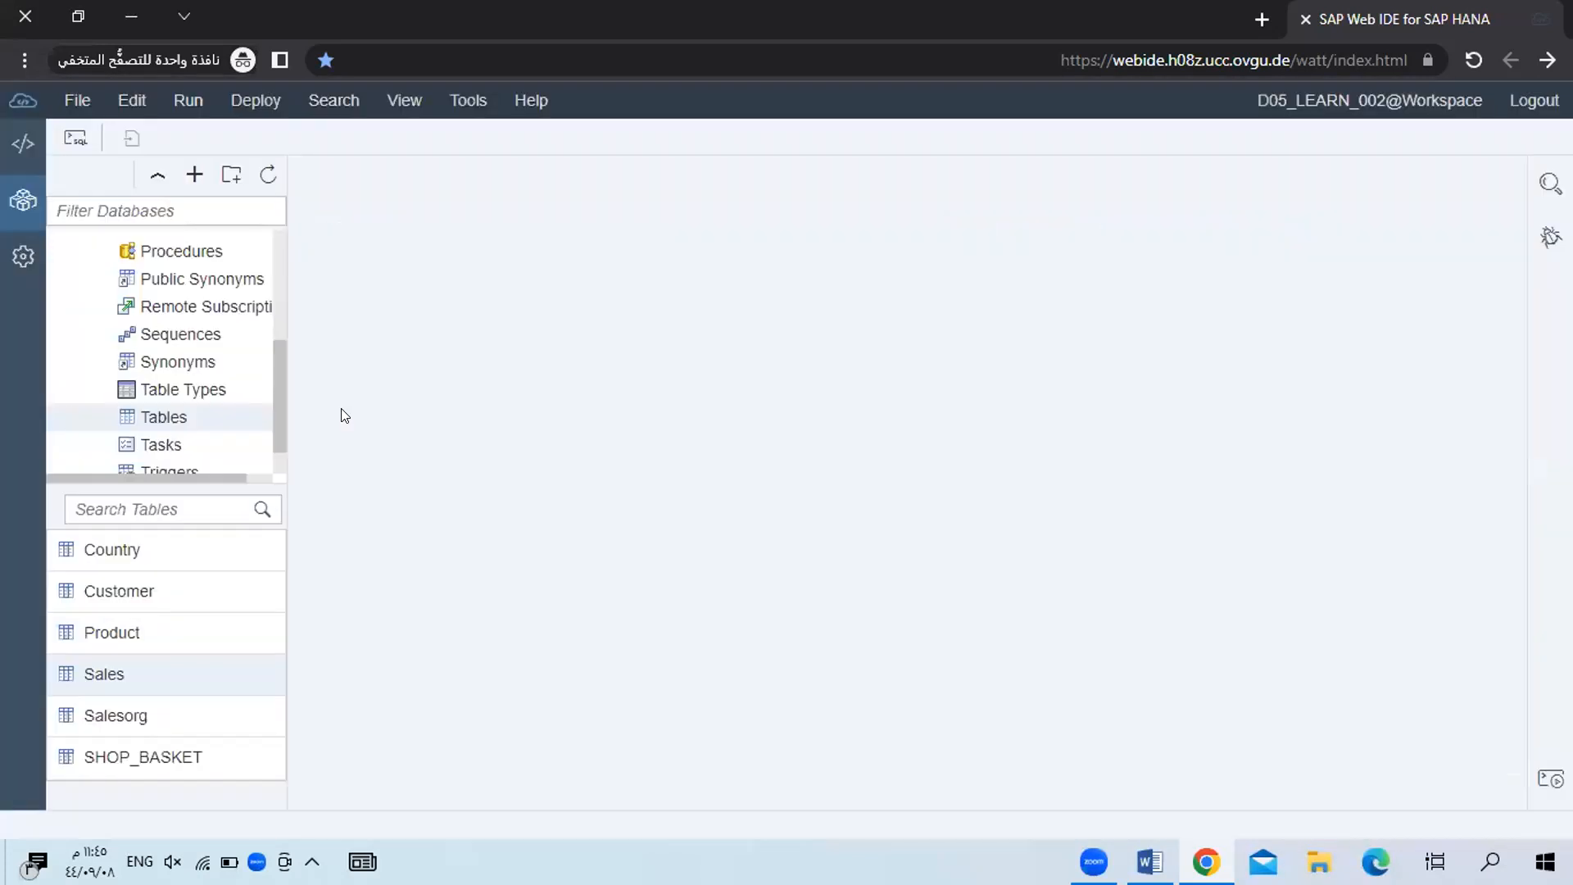
Open the Customer table's data again and close its table definition.
{"action": "left_click", "coordinate": [169, 604]}
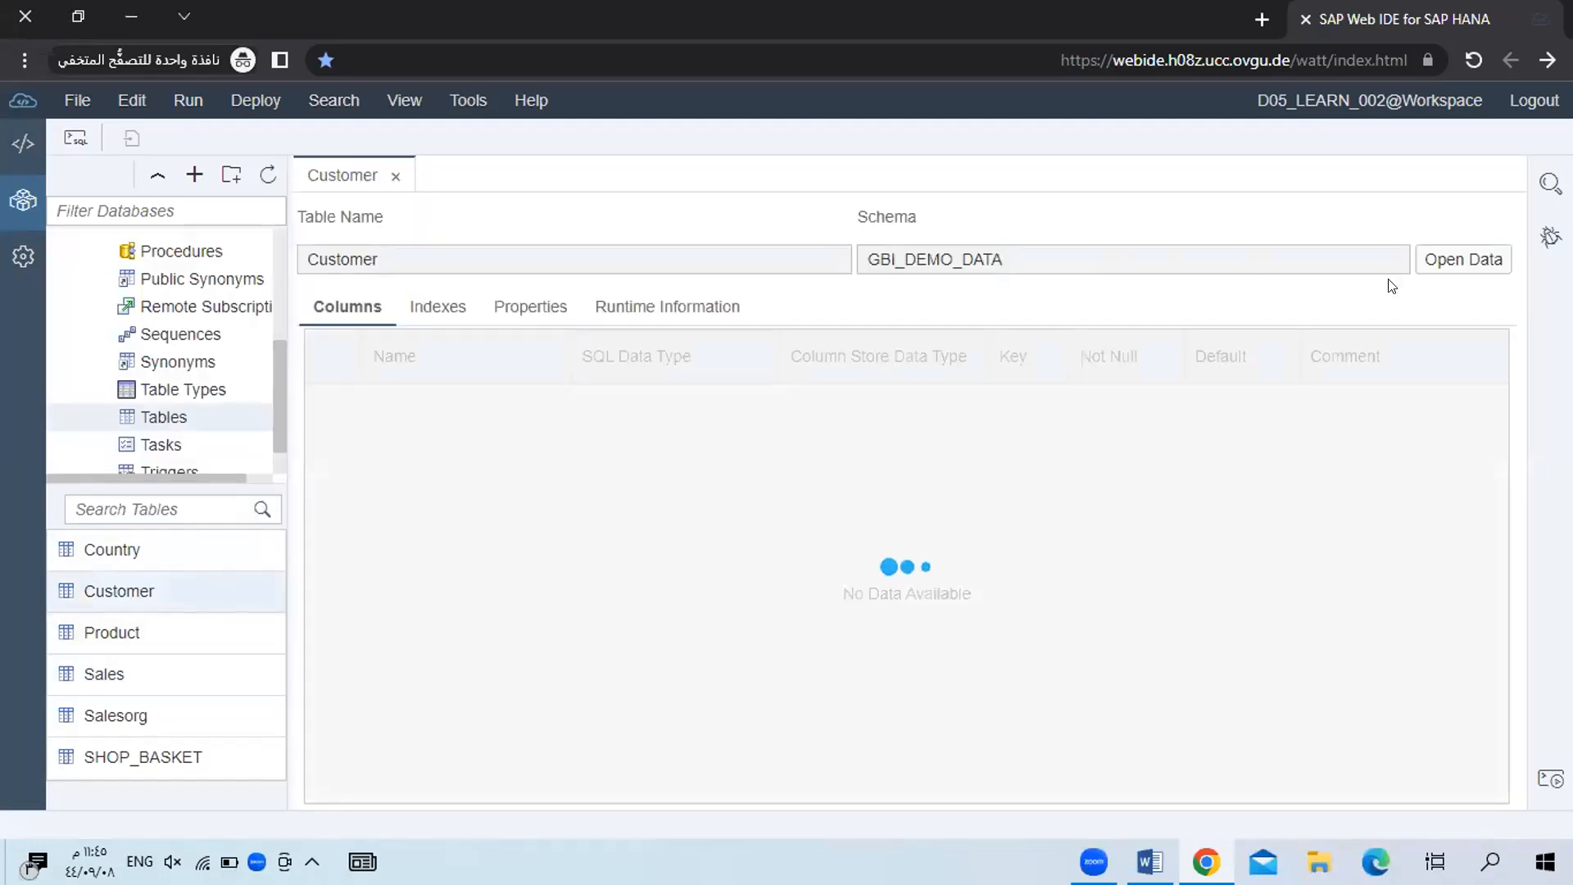
{"action": "left_click", "coordinate": [1459, 261]}
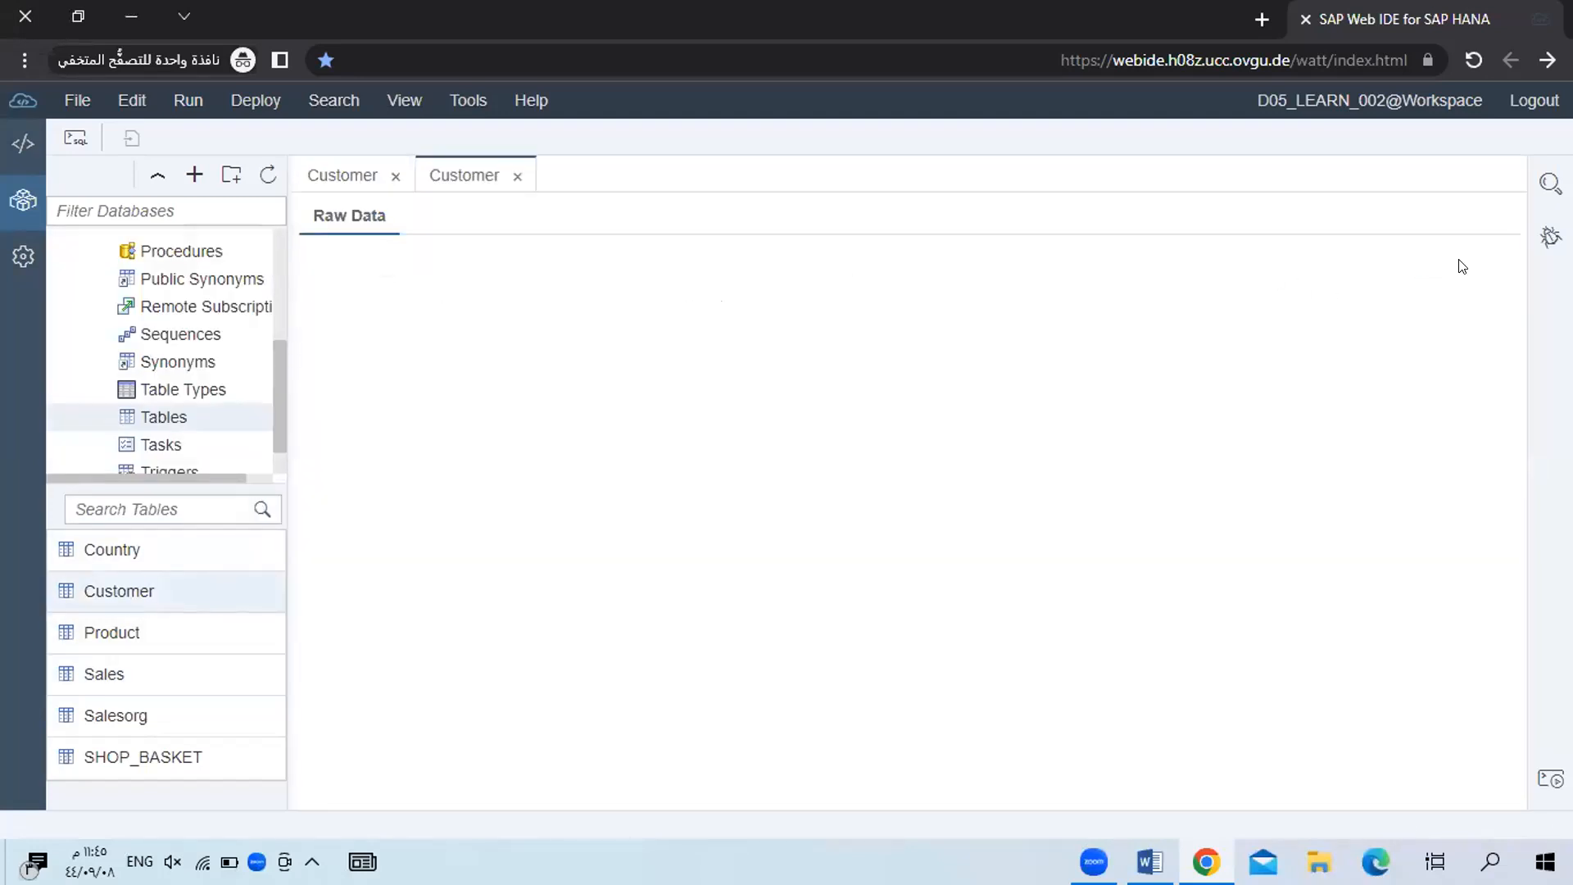
{"action": "left_click", "coordinate": [387, 176]}
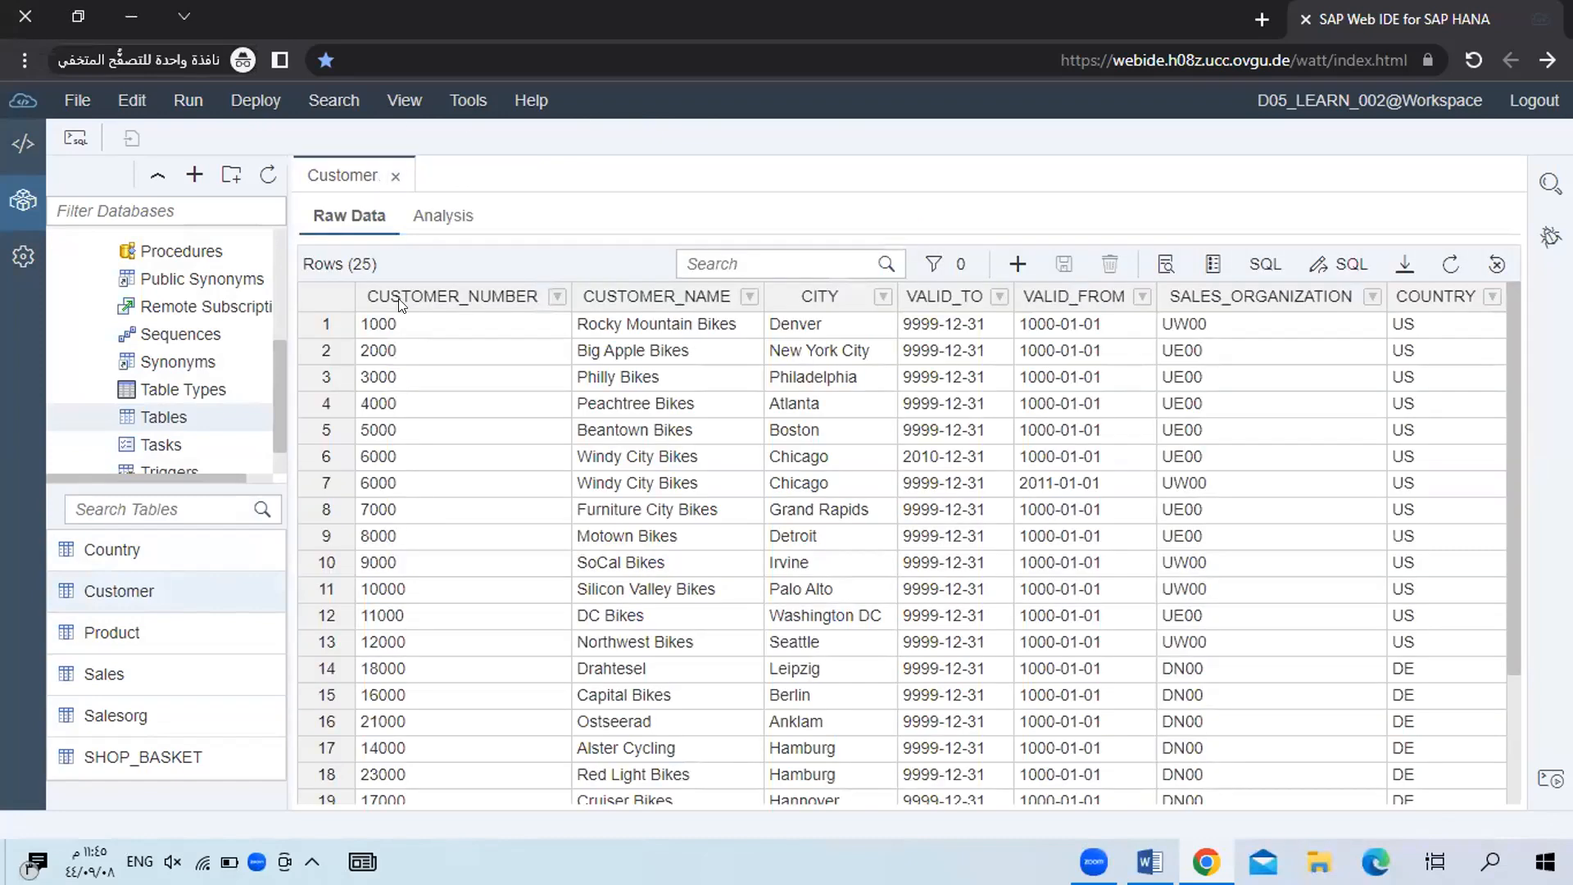
Go through the first Customer entry cell by cell from CUSTOMER_NUMBER to COUNTRY.
{"action": "left_click", "coordinate": [410, 326]}
{"action": "key", "text": "Right"}
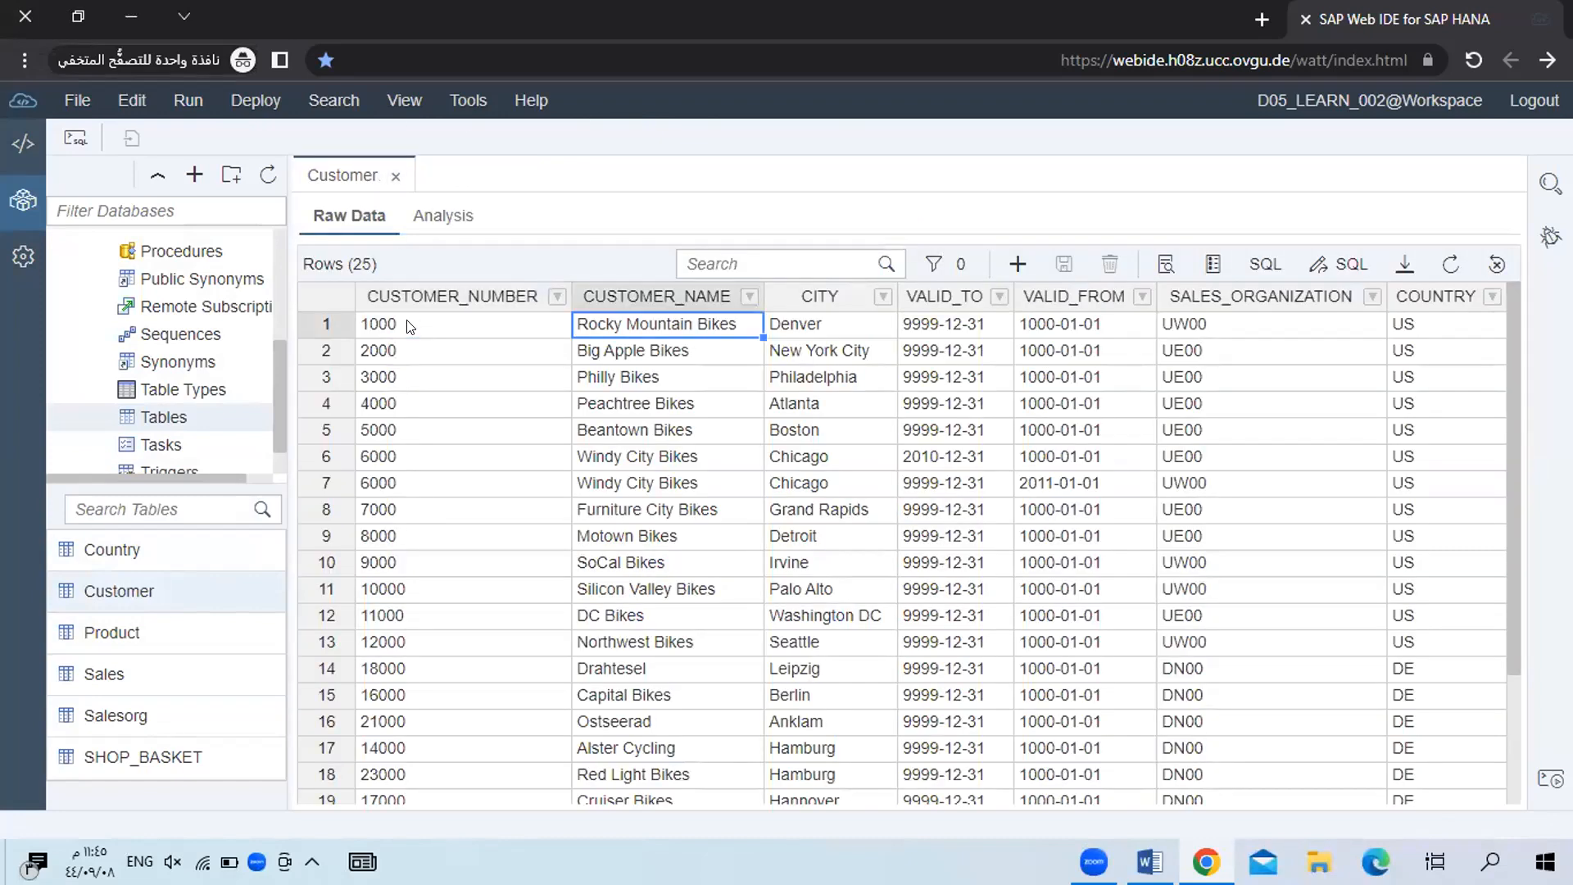
{"action": "key", "text": "Right"}
{"action": "key", "text": "Right"}
{"action": "key", "text": "Right"}
{"action": "key", "text": "Right"}
{"action": "key", "text": "Right"}
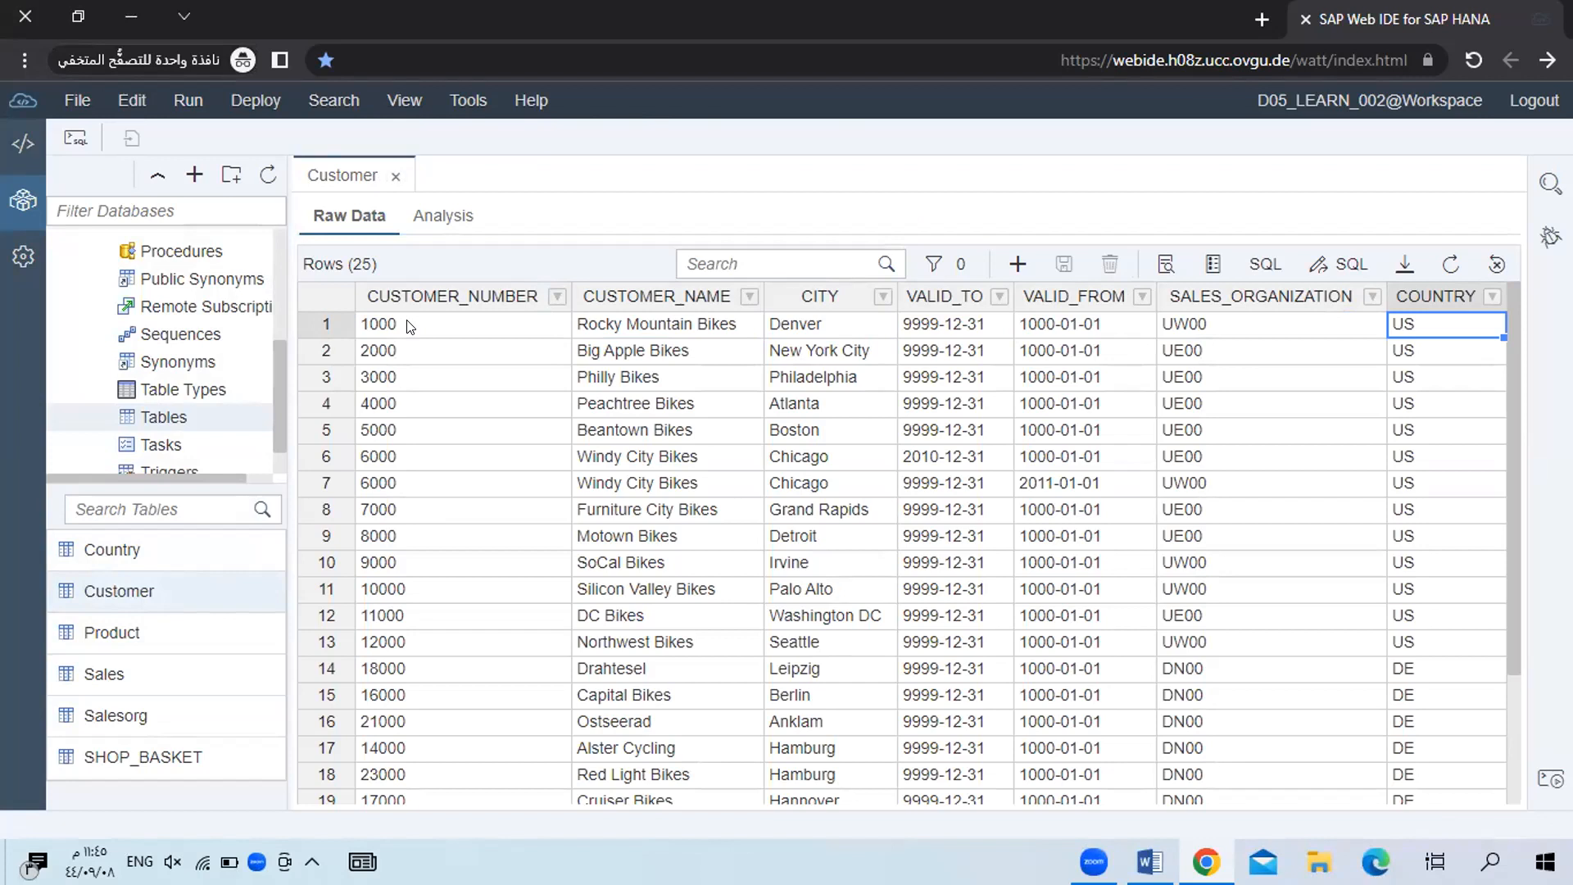
Switch to the Word exercise document and go past the Customer answer table to Task 3 – Display a Calculation View.
{"action": "key", "text": "alt+Tab"}
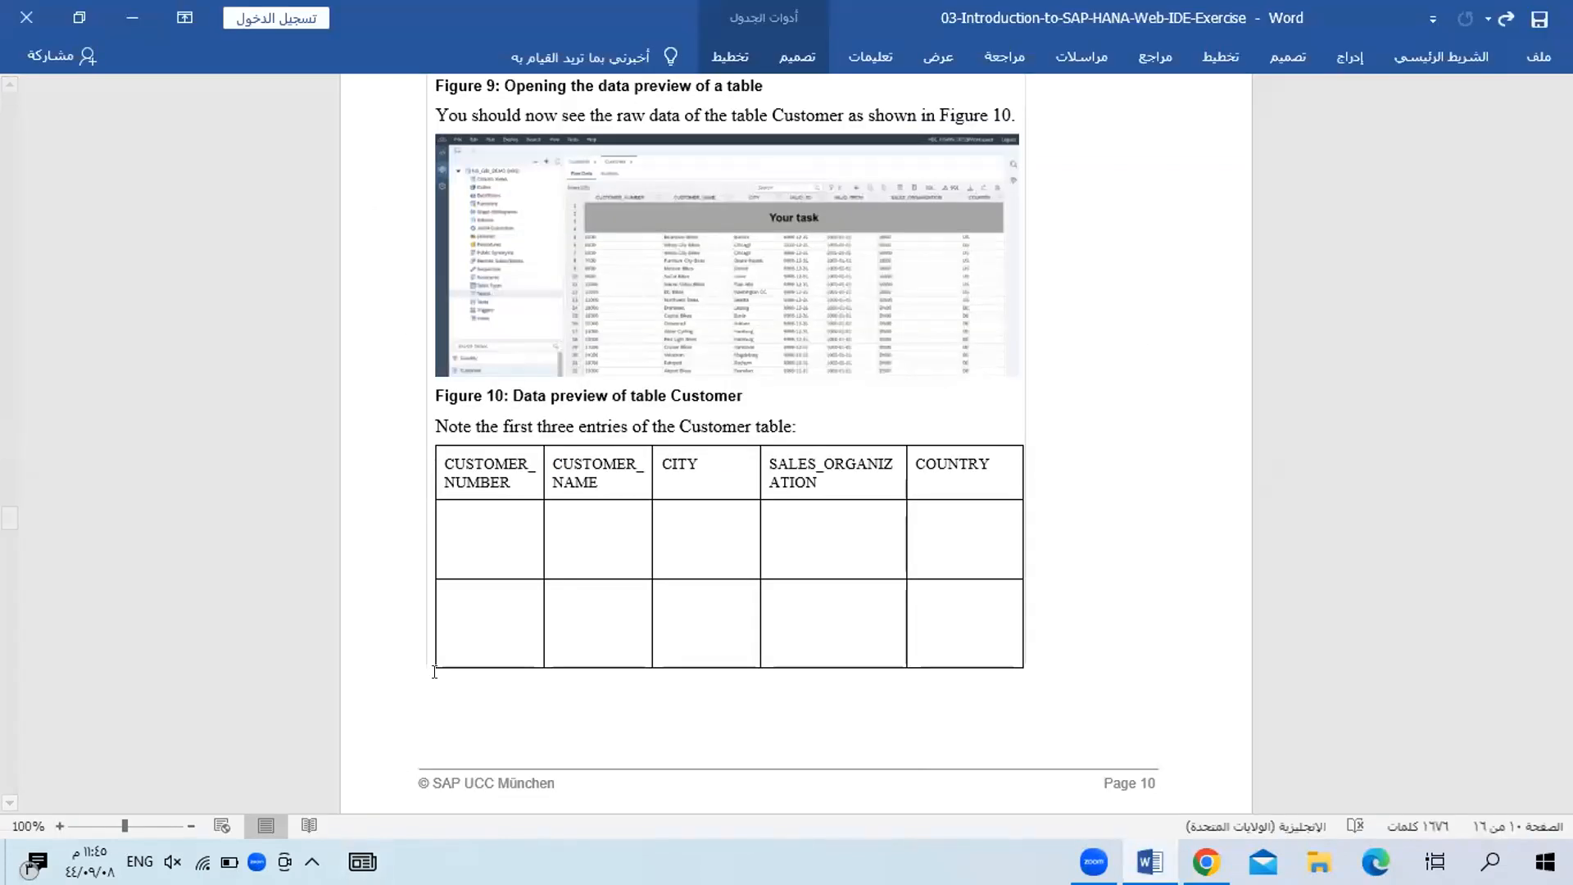
{"action": "scroll", "coordinate": [521, 550], "scroll_direction": "down", "scroll_amount": 2}
{"action": "scroll", "coordinate": [521, 550], "scroll_direction": "down", "scroll_amount": 6}
{"action": "key", "text": "alt+Tab"}
{"action": "key", "text": "alt+Tab"}
{"action": "scroll", "coordinate": [521, 550], "scroll_direction": "down", "scroll_amount": 15}
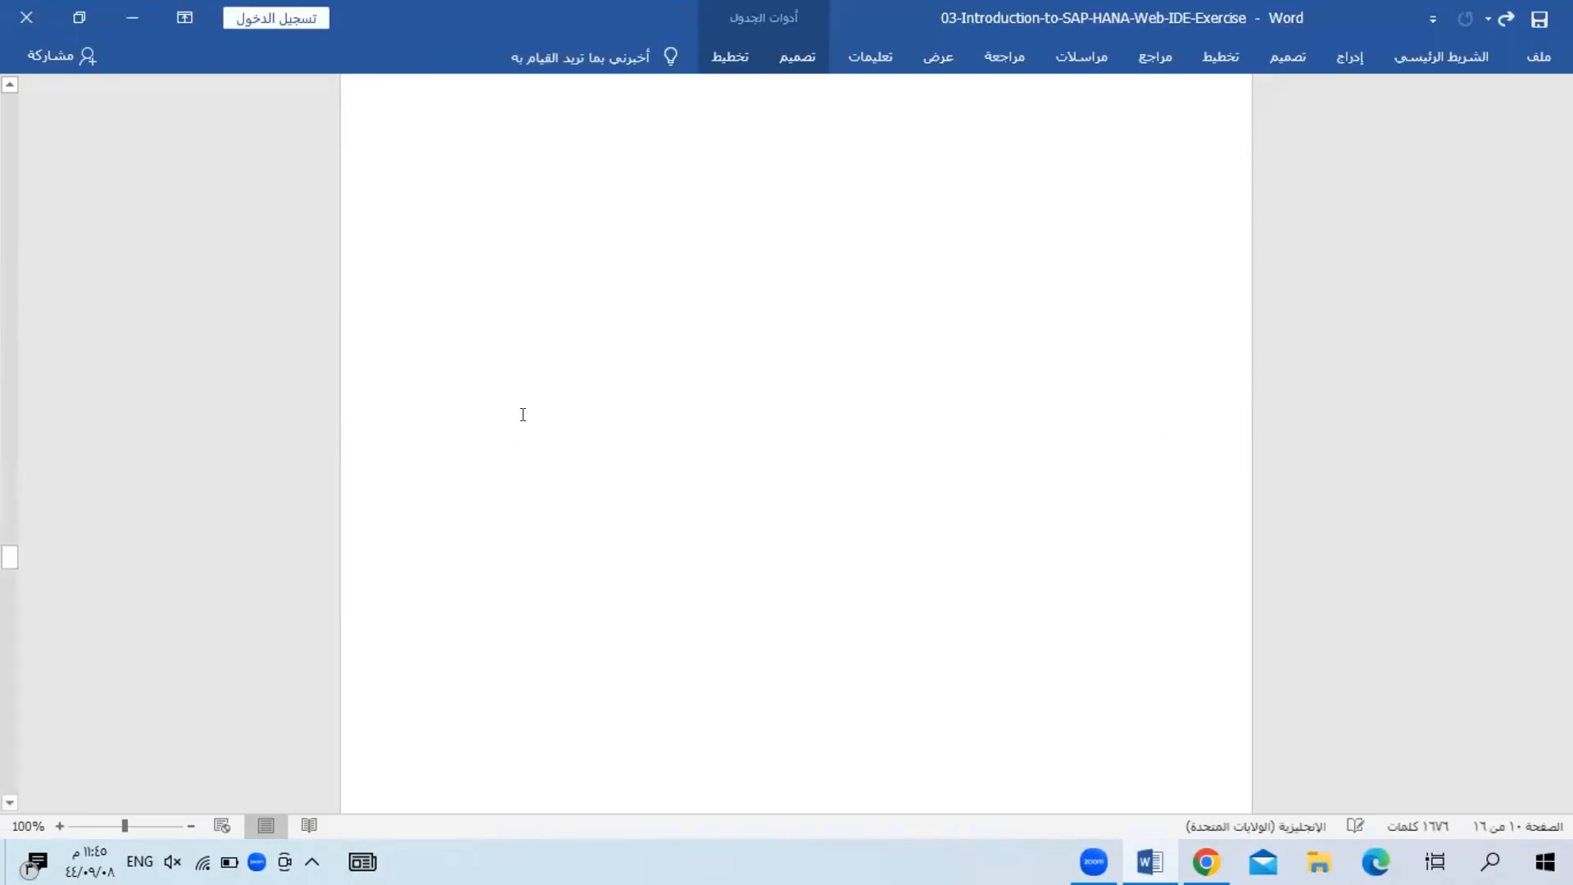
{"action": "scroll", "coordinate": [521, 422], "scroll_direction": "down", "scroll_amount": 6}
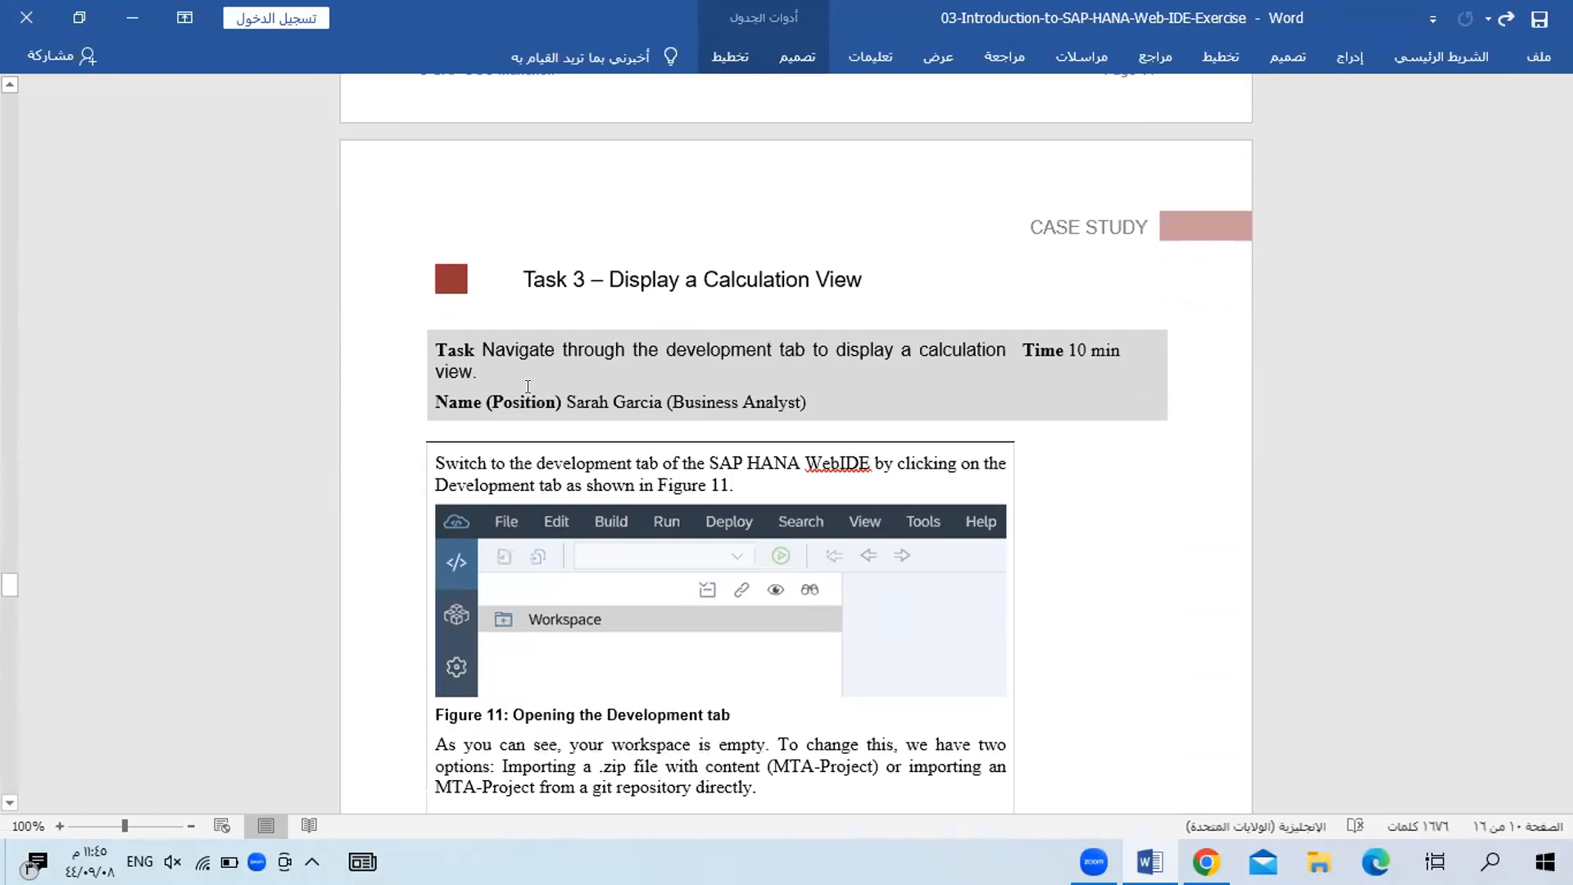
{"action": "scroll", "coordinate": [528, 386], "scroll_direction": "down", "scroll_amount": 1}
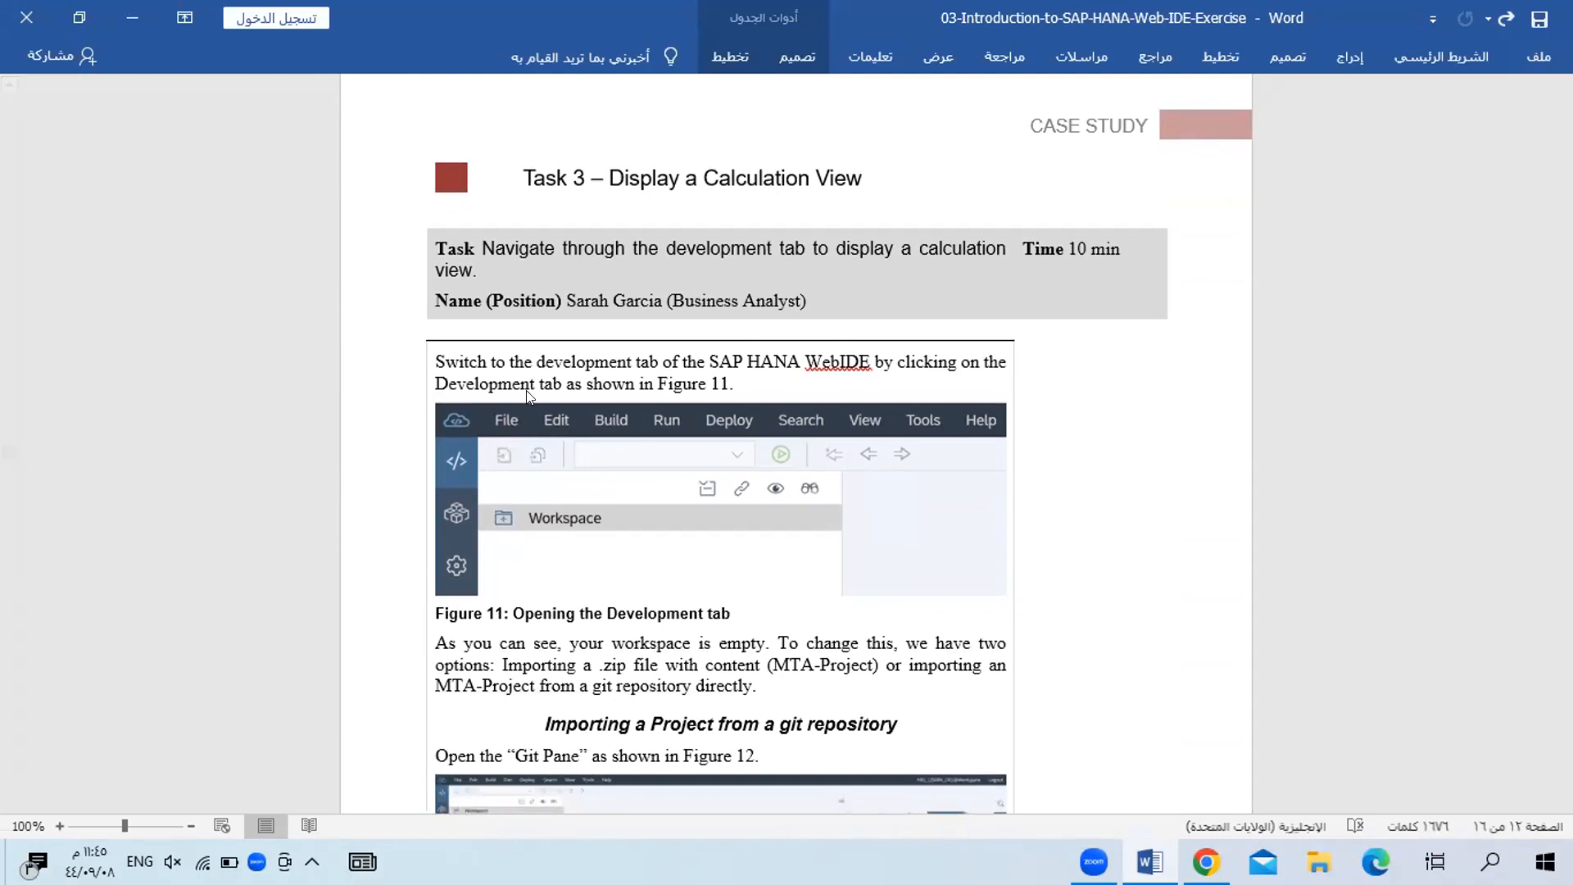
Compare Figure 11 with SAP Web IDE and read the Task 3 instructions on the Development tab and the Git Pane.
{"action": "key", "text": "alt+Tab"}
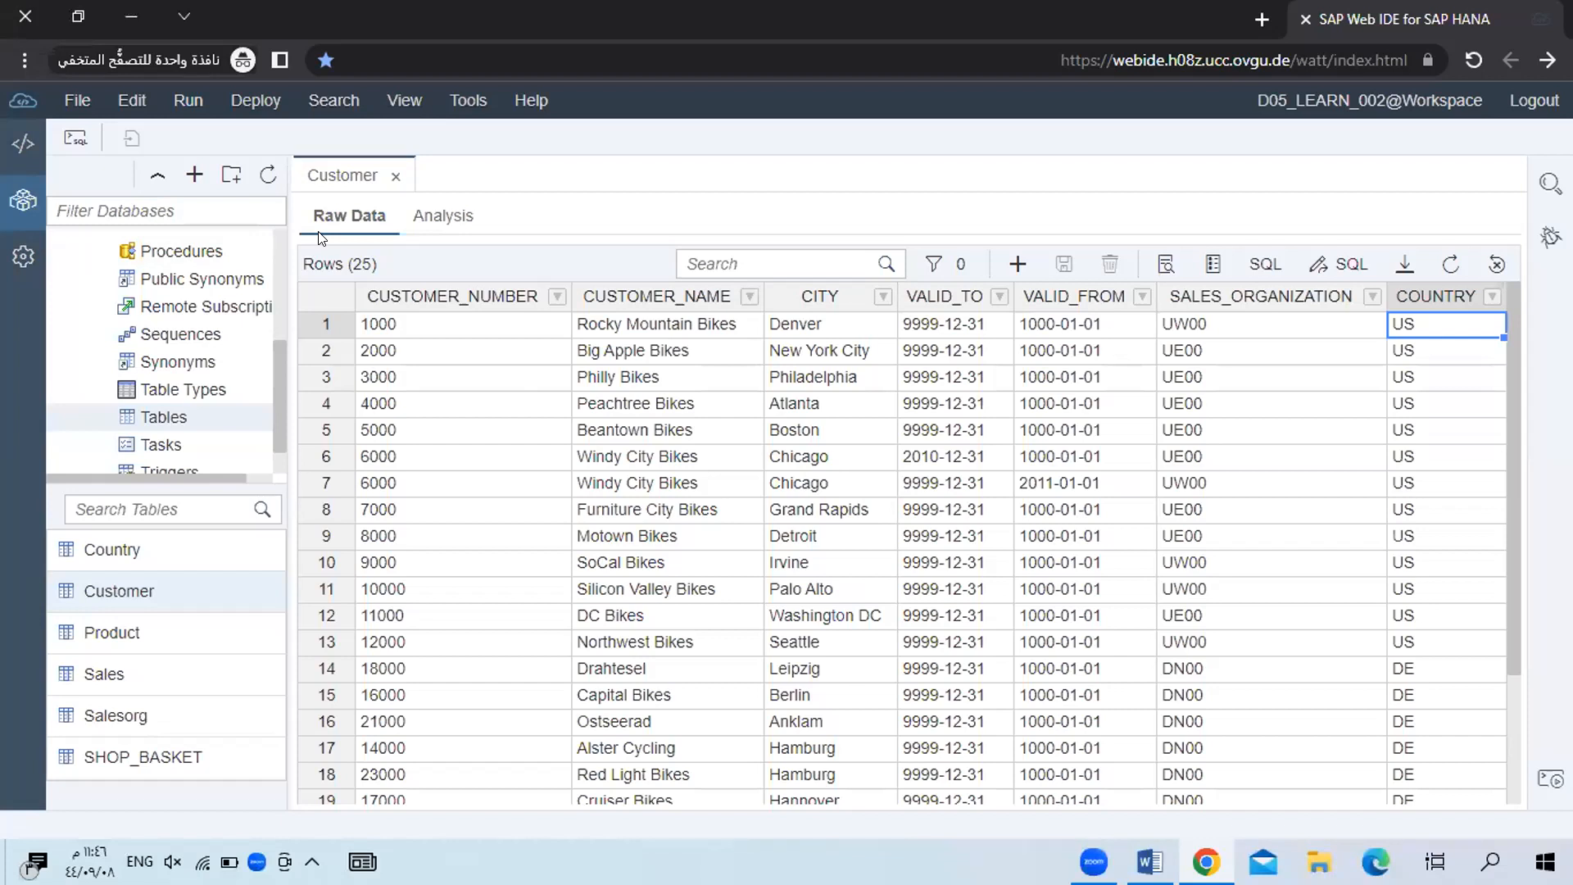
{"action": "key", "text": "alt+Tab"}
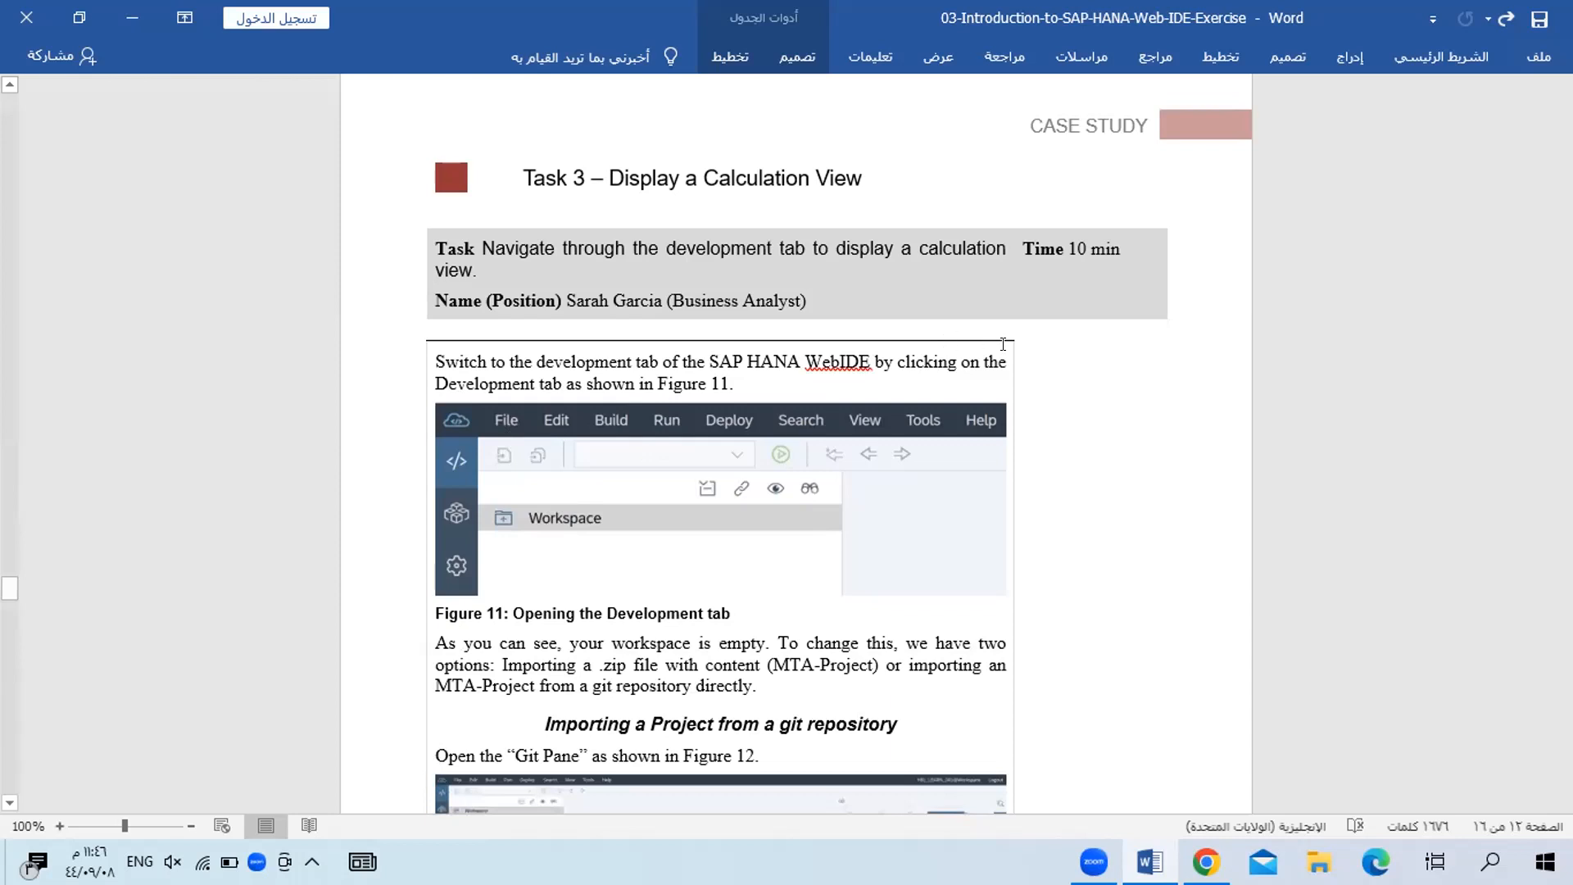
{"action": "scroll", "coordinate": [358, 430], "scroll_direction": "down", "scroll_amount": 1}
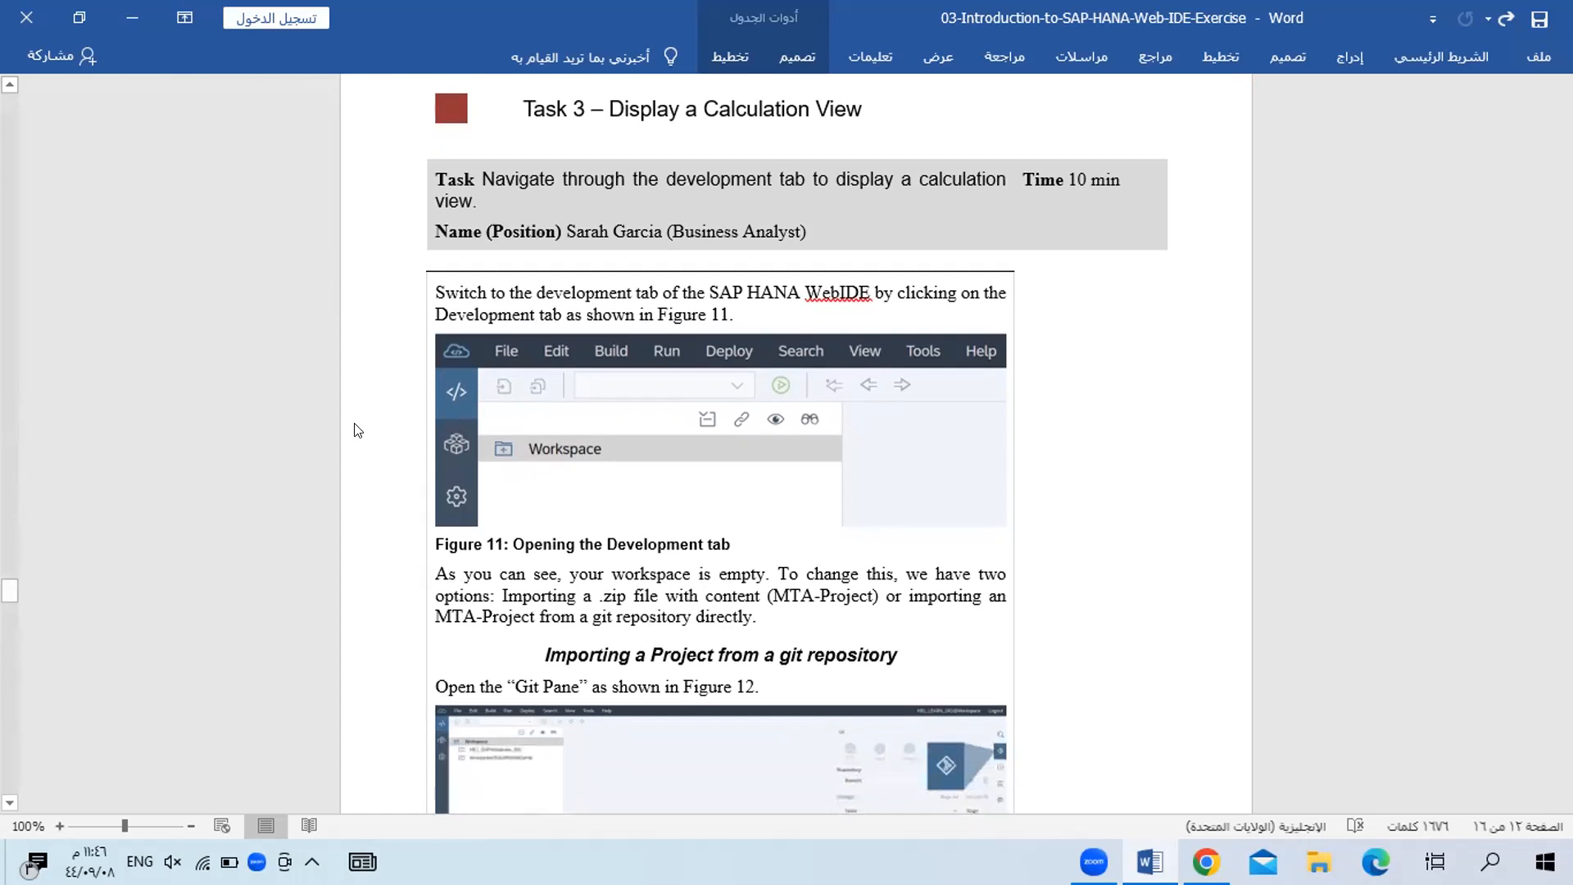
{"action": "scroll", "coordinate": [358, 430], "scroll_direction": "down", "scroll_amount": 1}
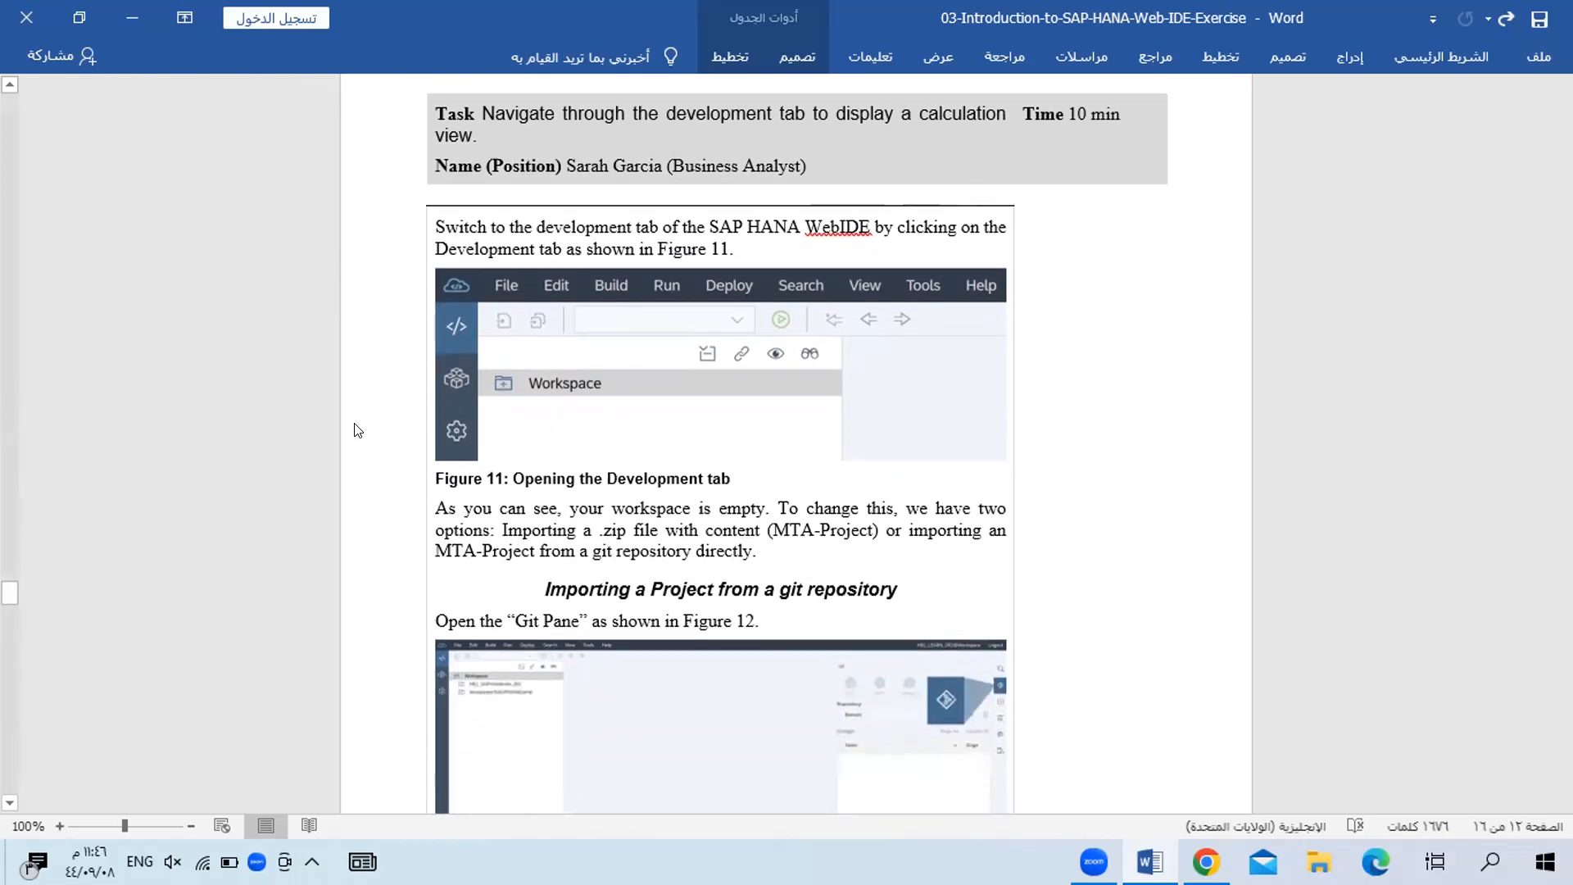
{"action": "scroll", "coordinate": [358, 430], "scroll_direction": "down", "scroll_amount": 3}
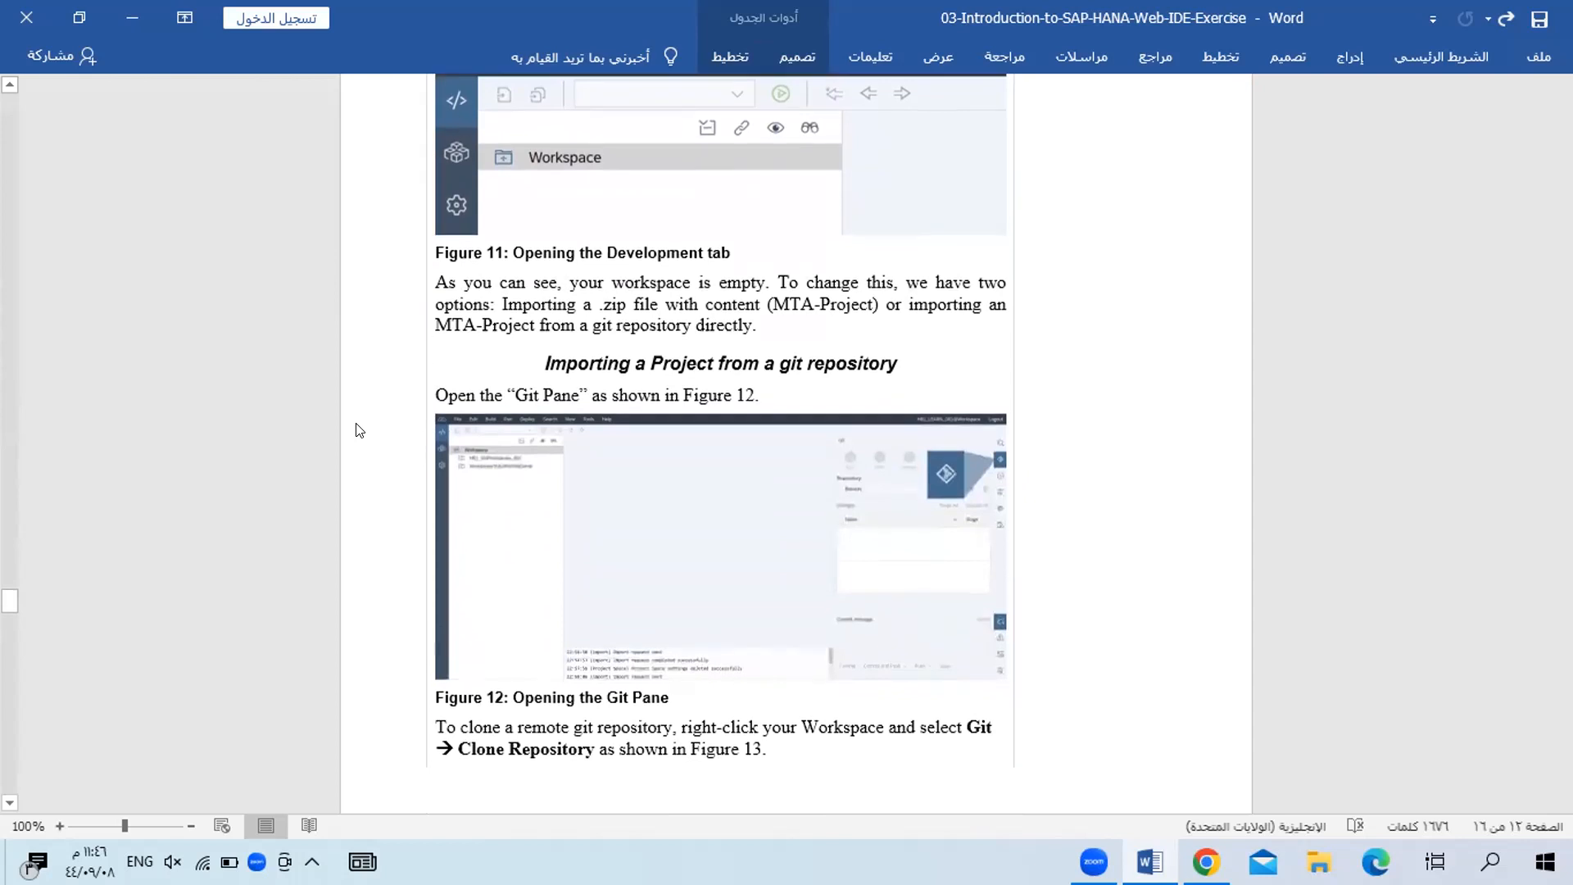
{"action": "scroll", "coordinate": [358, 430], "scroll_direction": "down", "scroll_amount": 1}
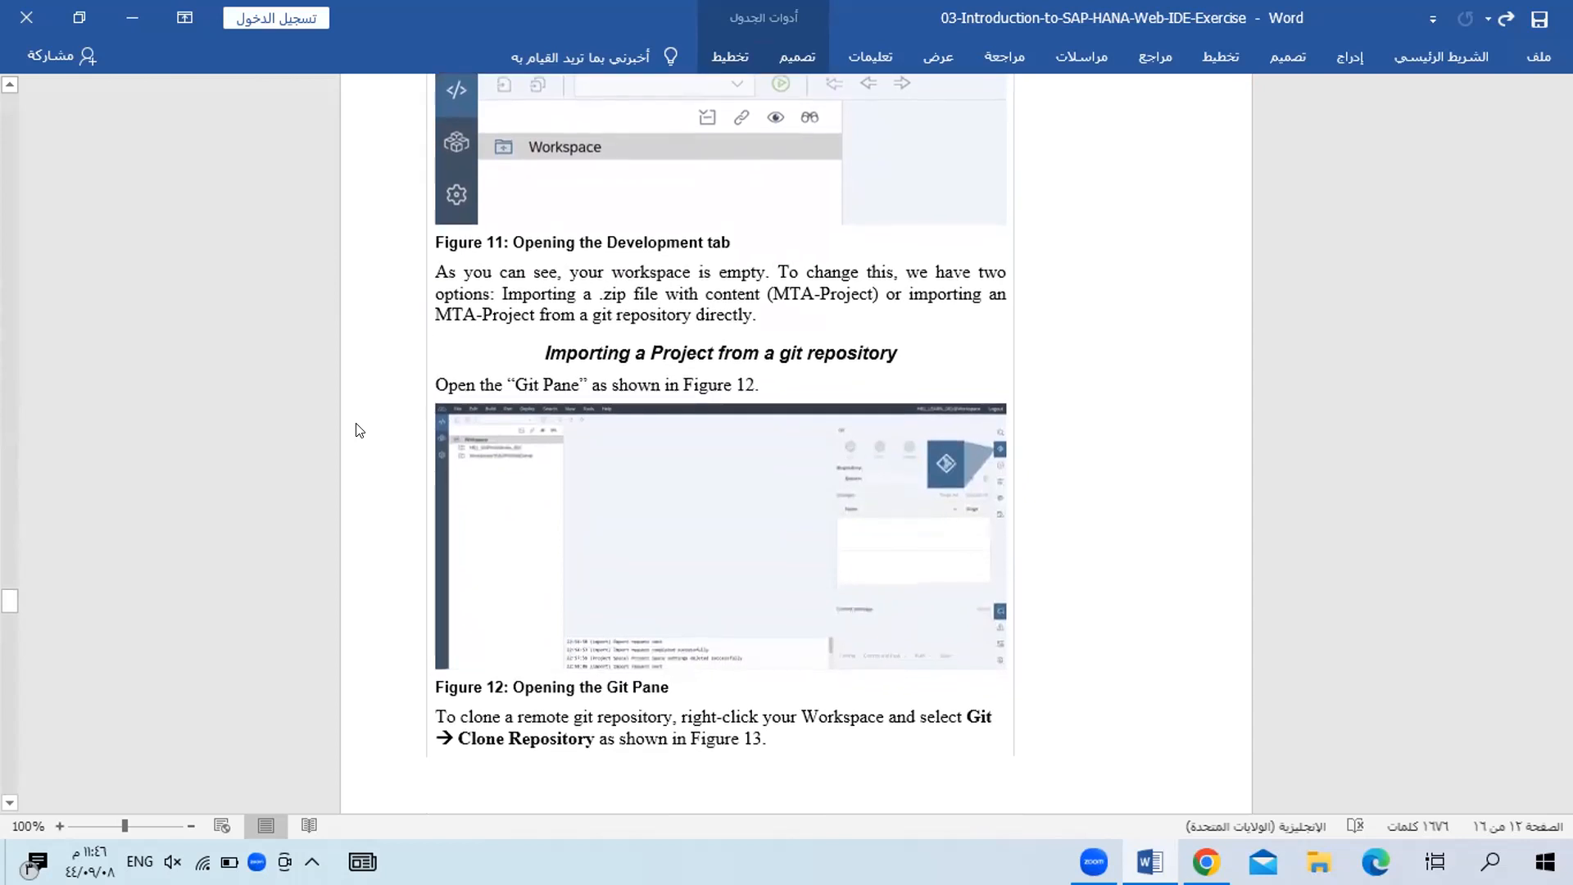
{"action": "key", "text": "alt"}
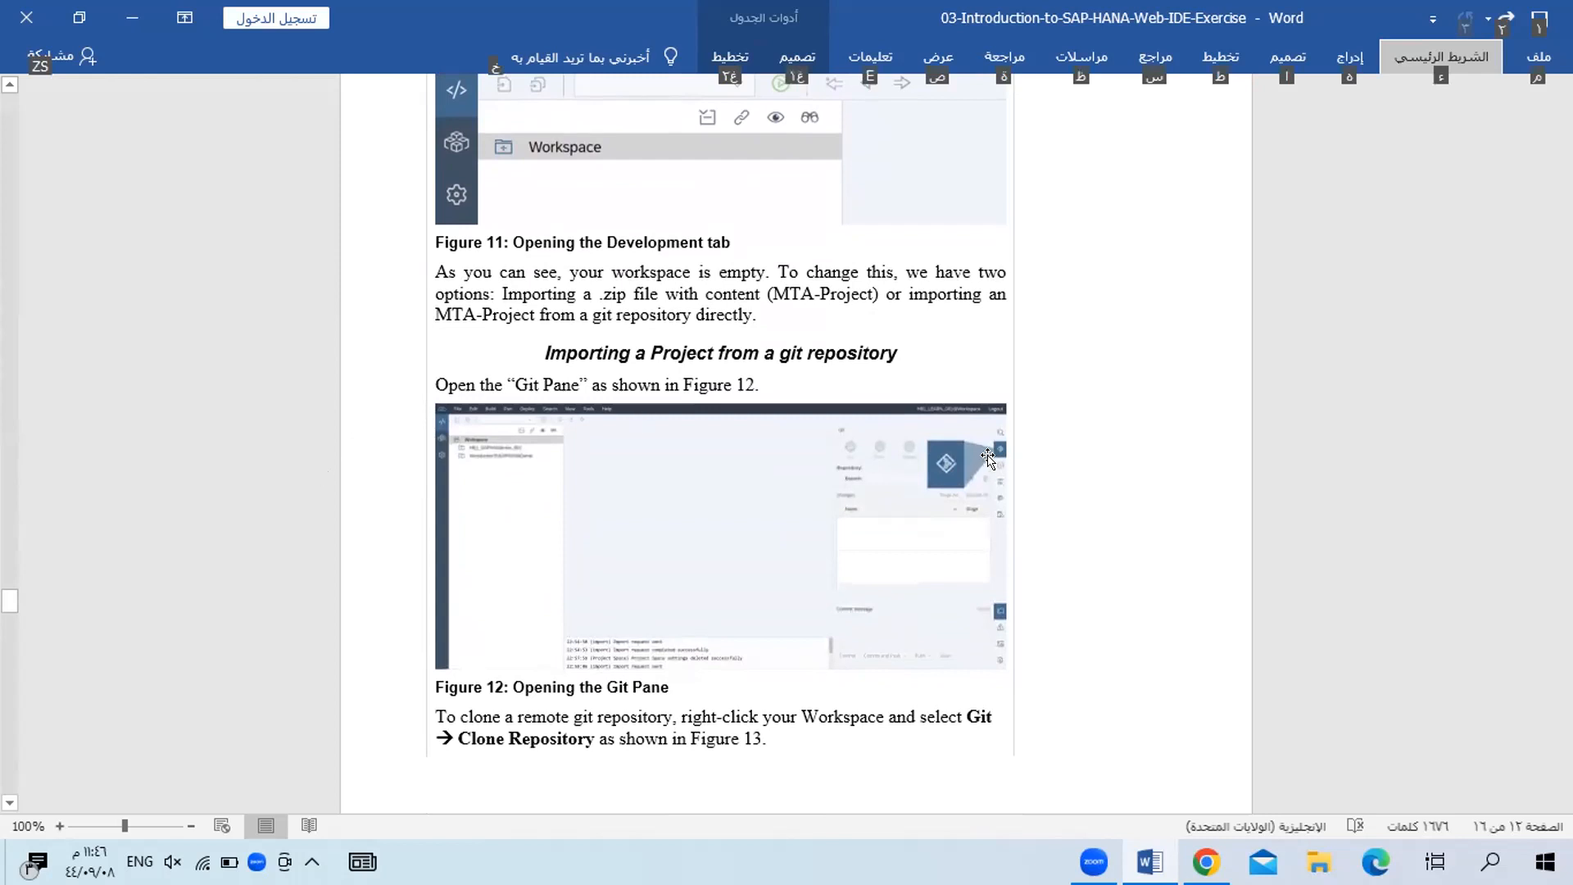
Return to SAP Web IDE, switch to the development workspace with the Customer data closed, and open the Git Pane.
{"action": "key", "text": "alt+Tab"}
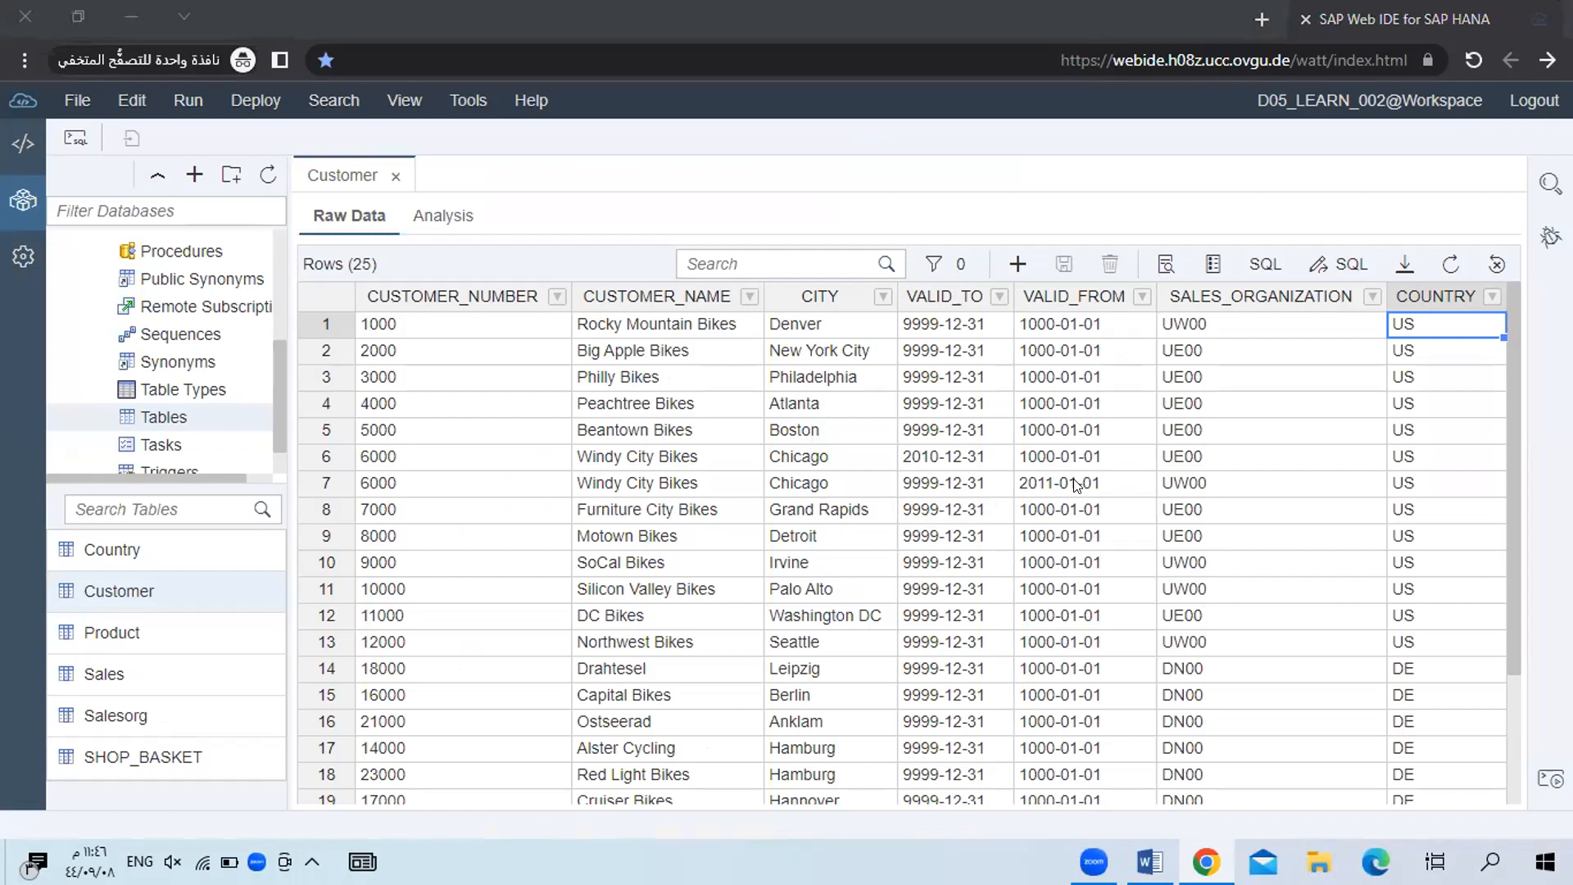
{"action": "left_click", "coordinate": [22, 147]}
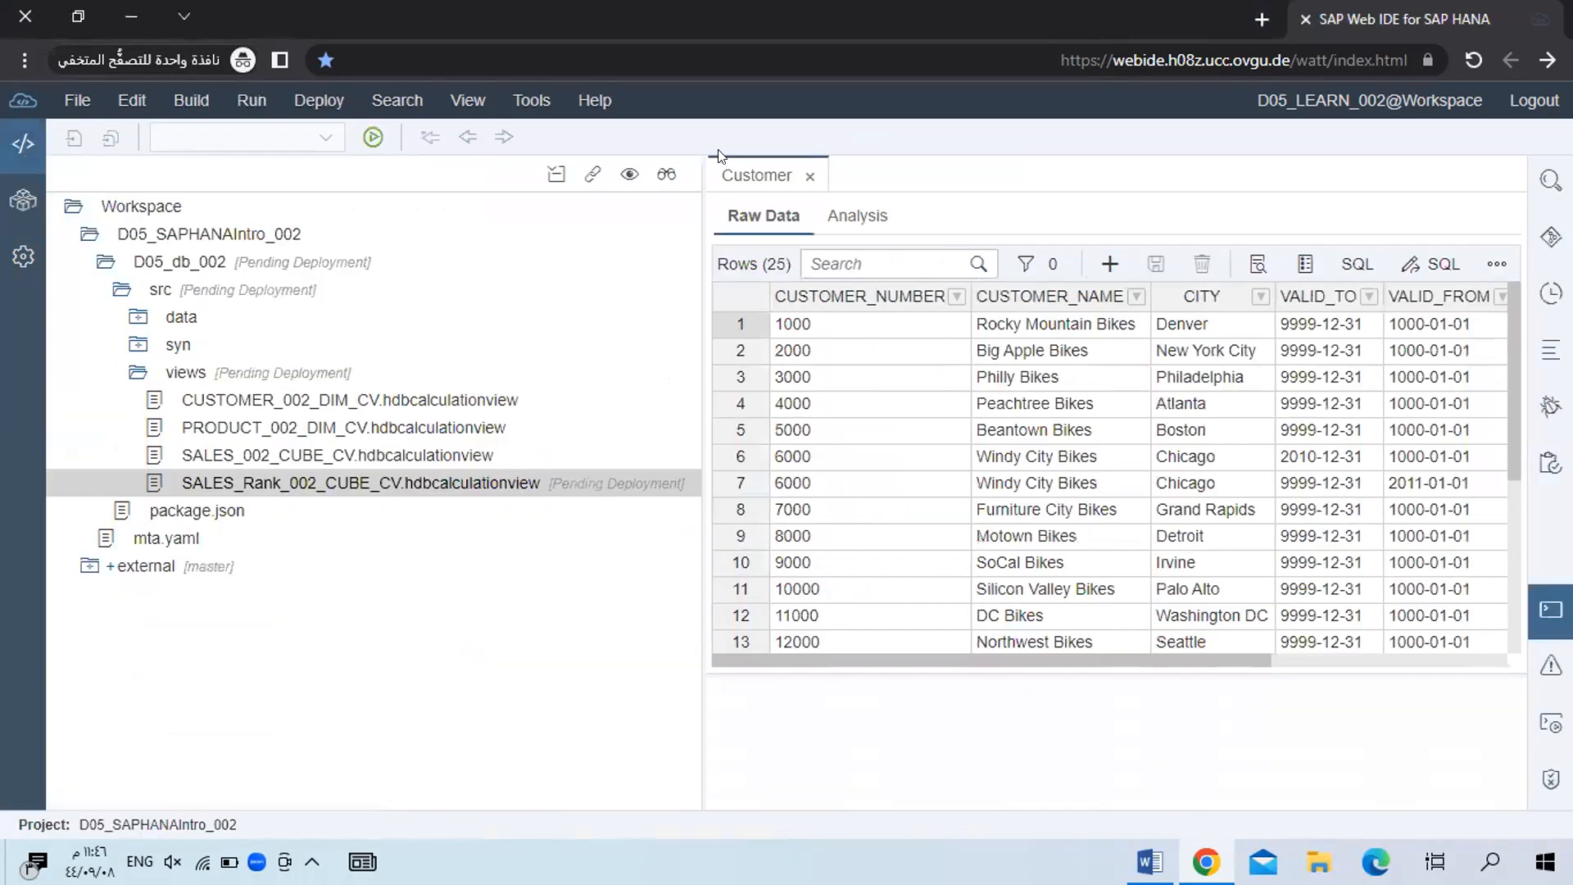
{"action": "left_click", "coordinate": [810, 176]}
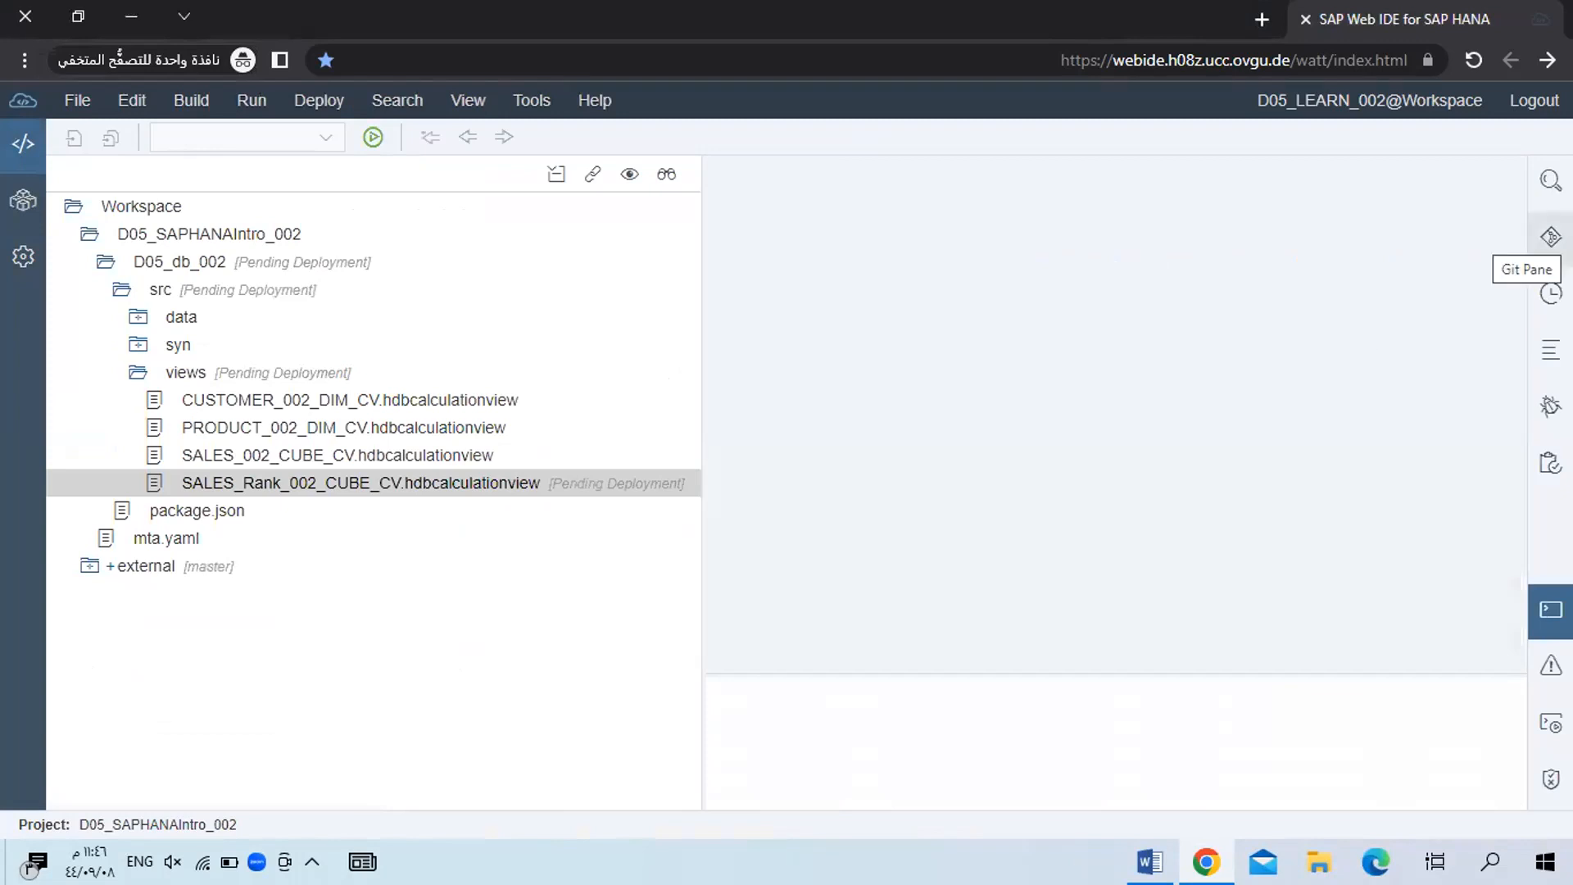
{"action": "left_click", "coordinate": [1550, 238]}
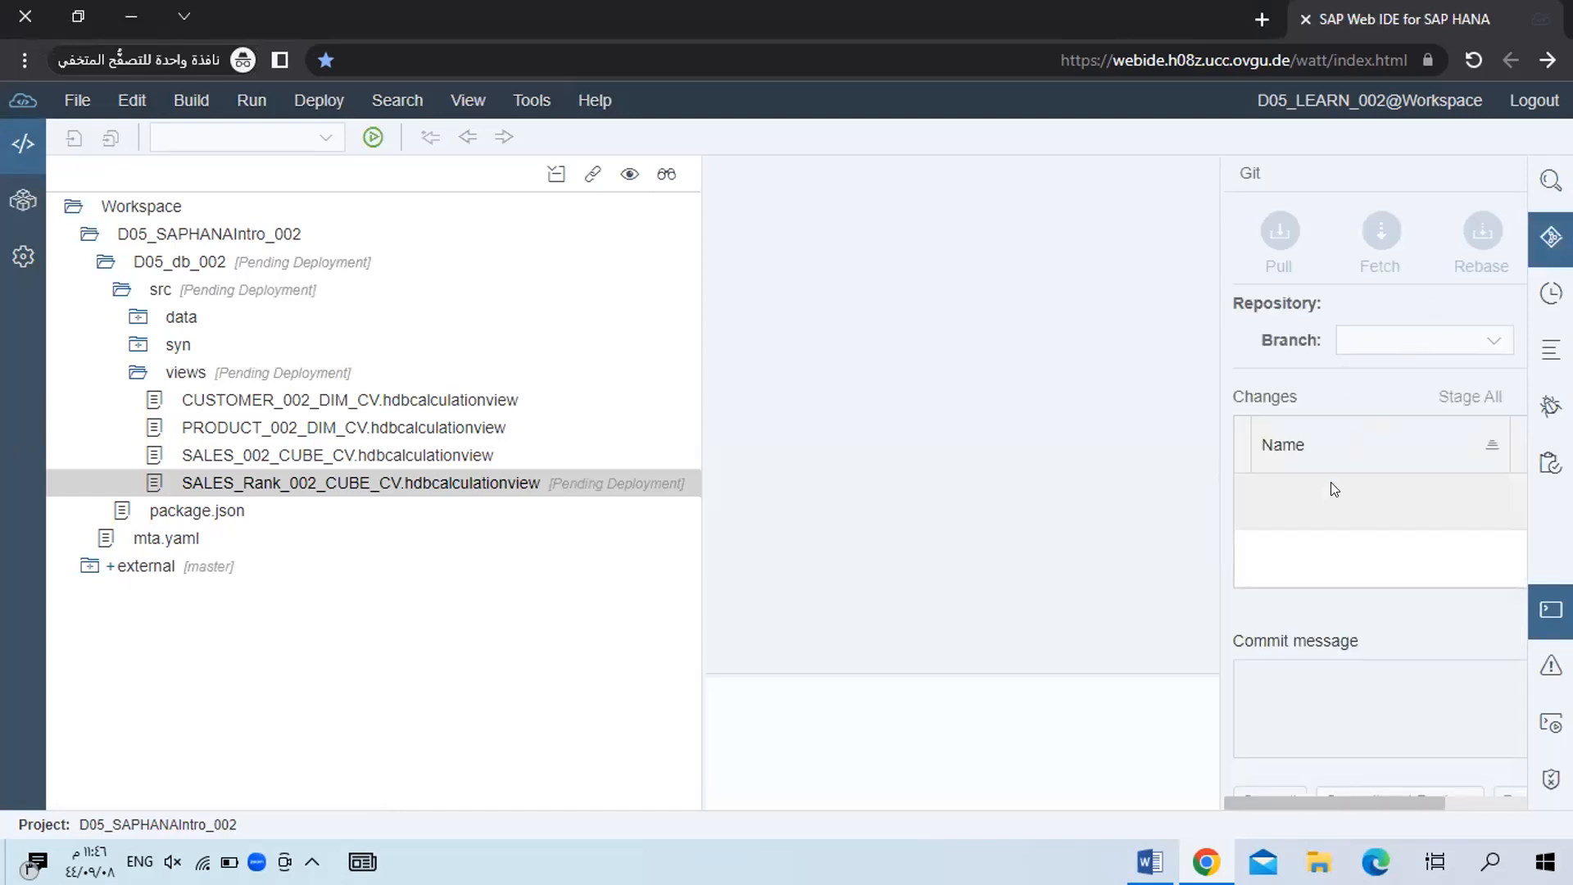
Switch to the Word exercise and read the instructions on the Git Pane and cloning a repository in Figures 12 and 13.
{"action": "key", "text": "alt+Tab"}
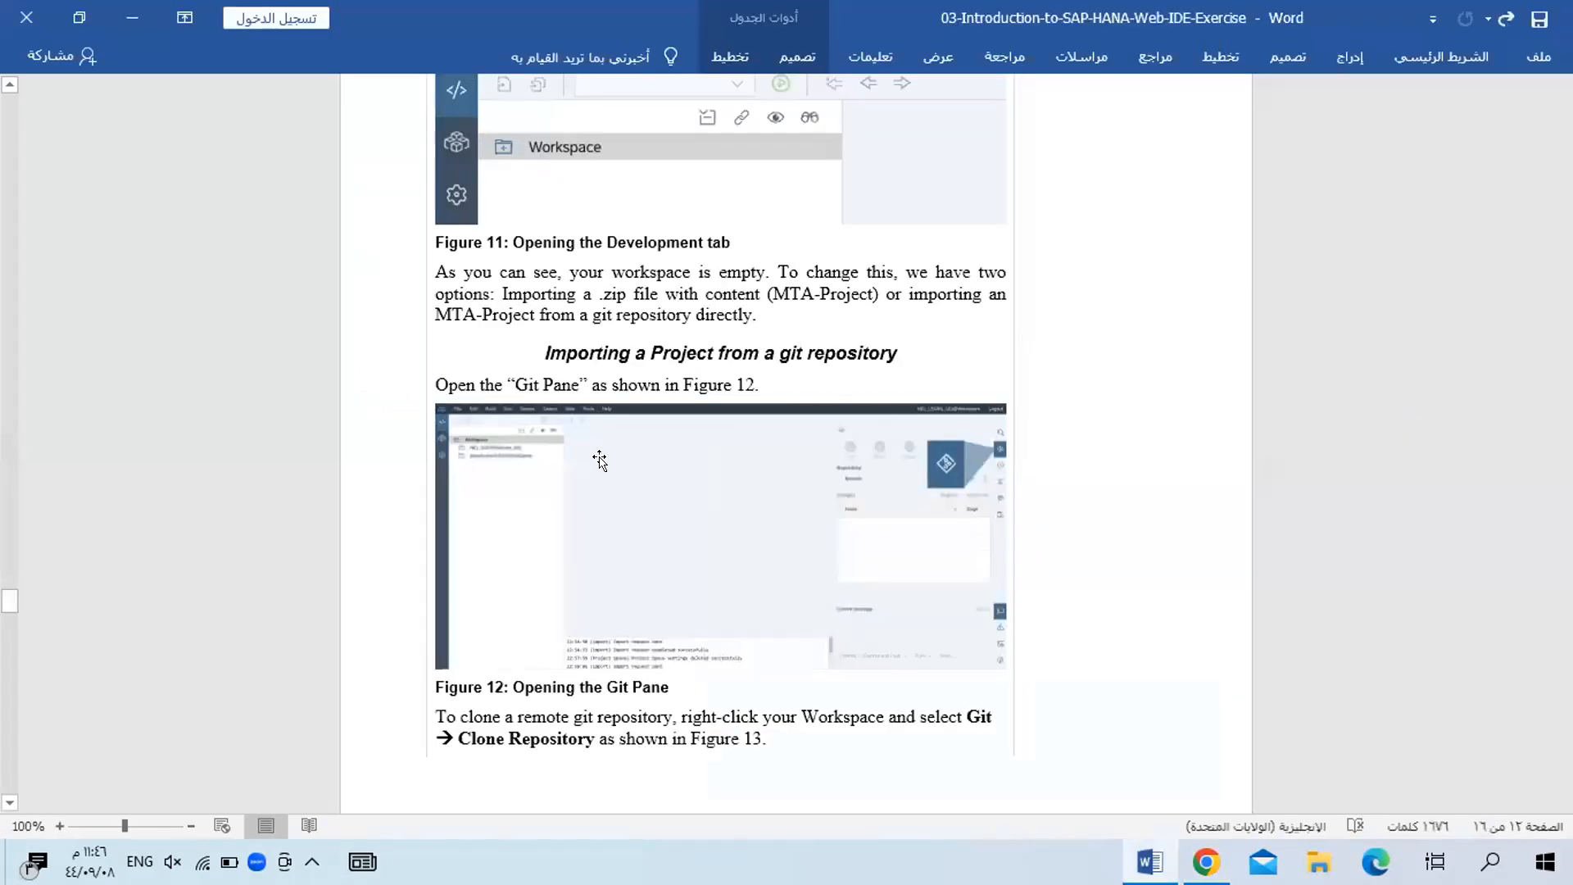
{"action": "scroll", "coordinate": [470, 747], "scroll_direction": "down", "scroll_amount": 3}
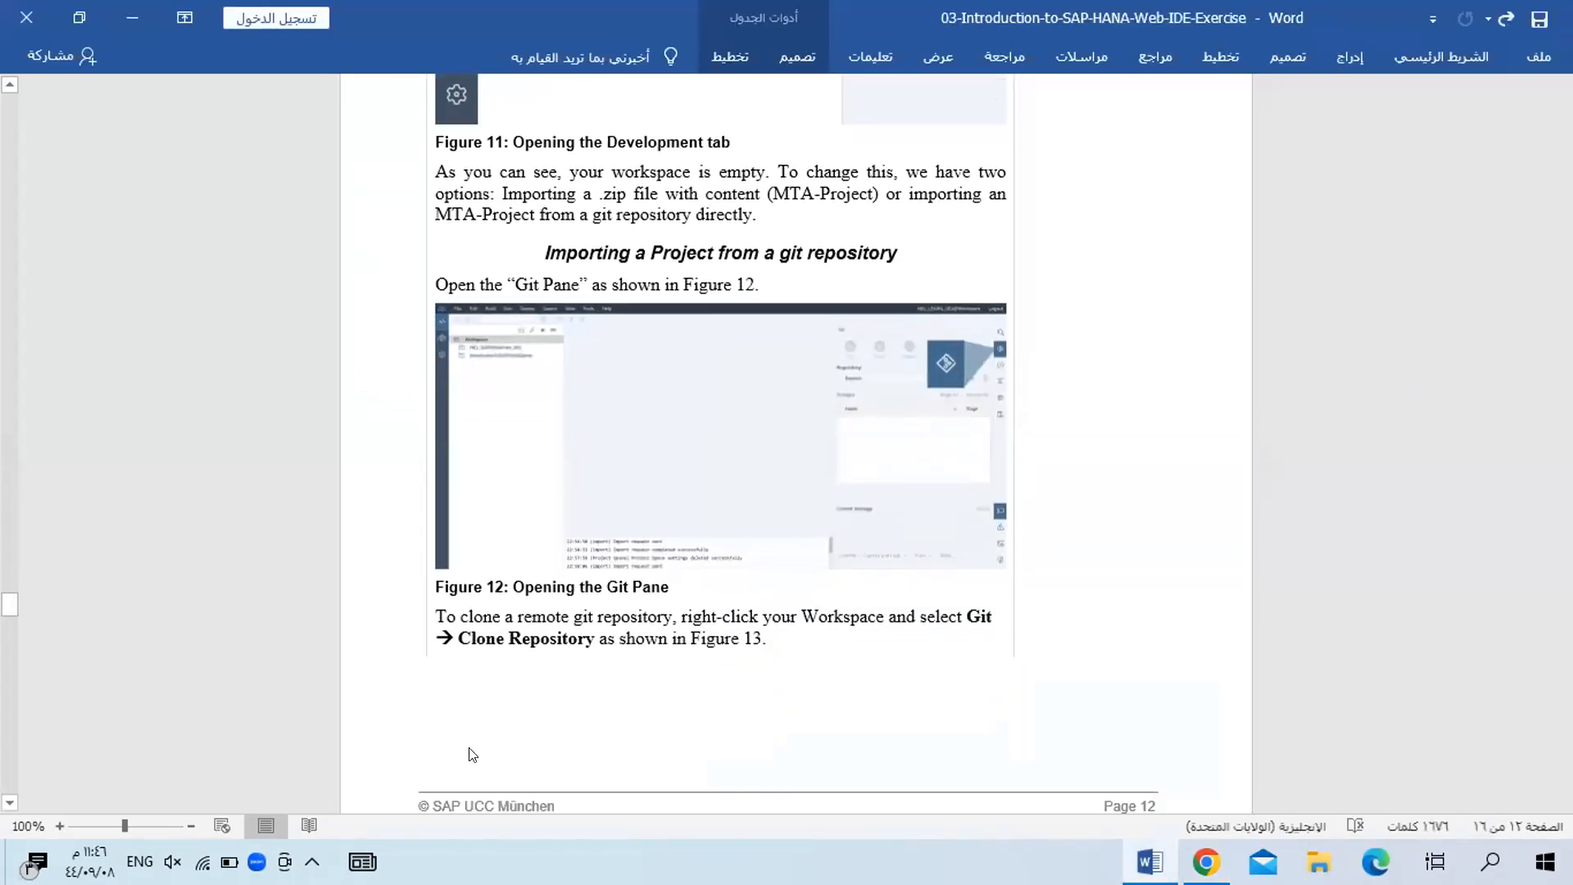
{"action": "scroll", "coordinate": [473, 753], "scroll_direction": "down", "scroll_amount": 1}
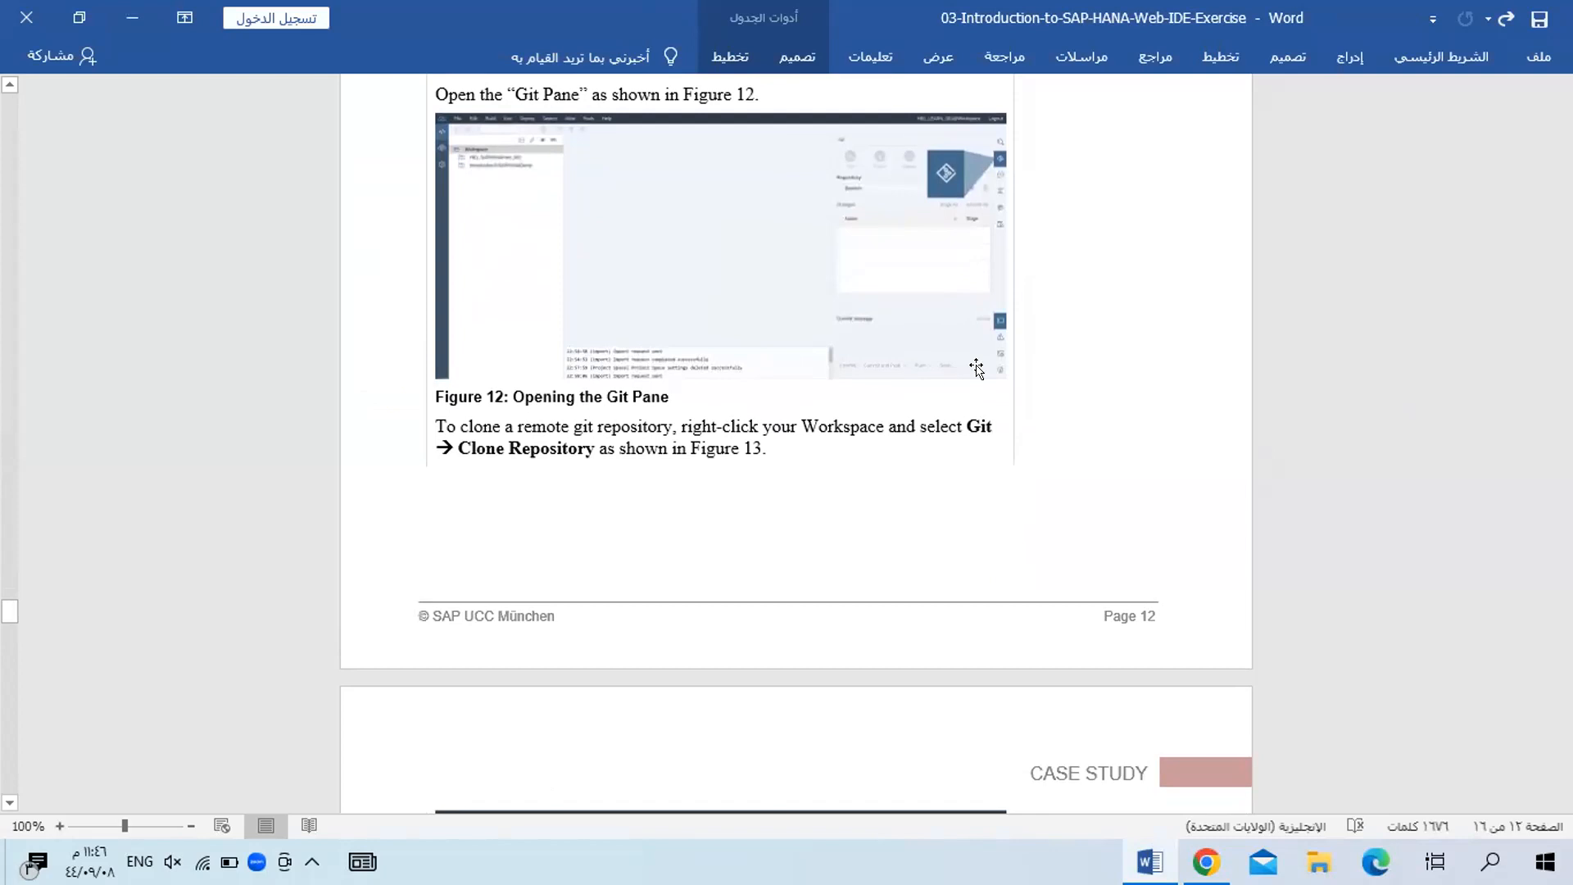
{"action": "scroll", "coordinate": [980, 365], "scroll_direction": "down", "scroll_amount": 3}
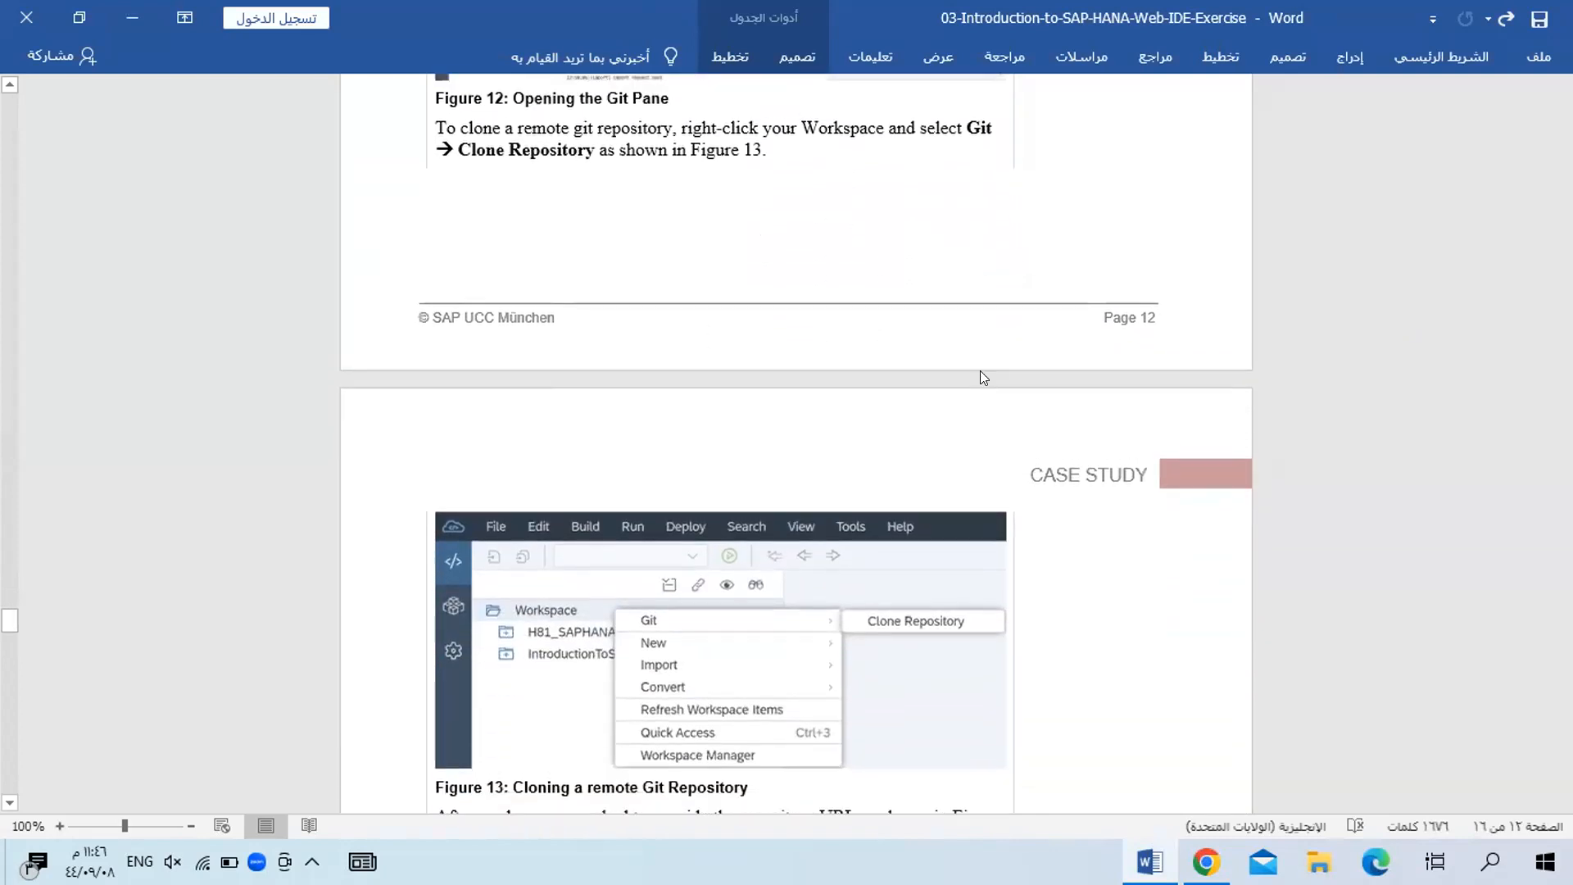
{"action": "scroll", "coordinate": [980, 369], "scroll_direction": "up", "scroll_amount": 2}
{"action": "scroll", "coordinate": [976, 365], "scroll_direction": "up", "scroll_amount": 3}
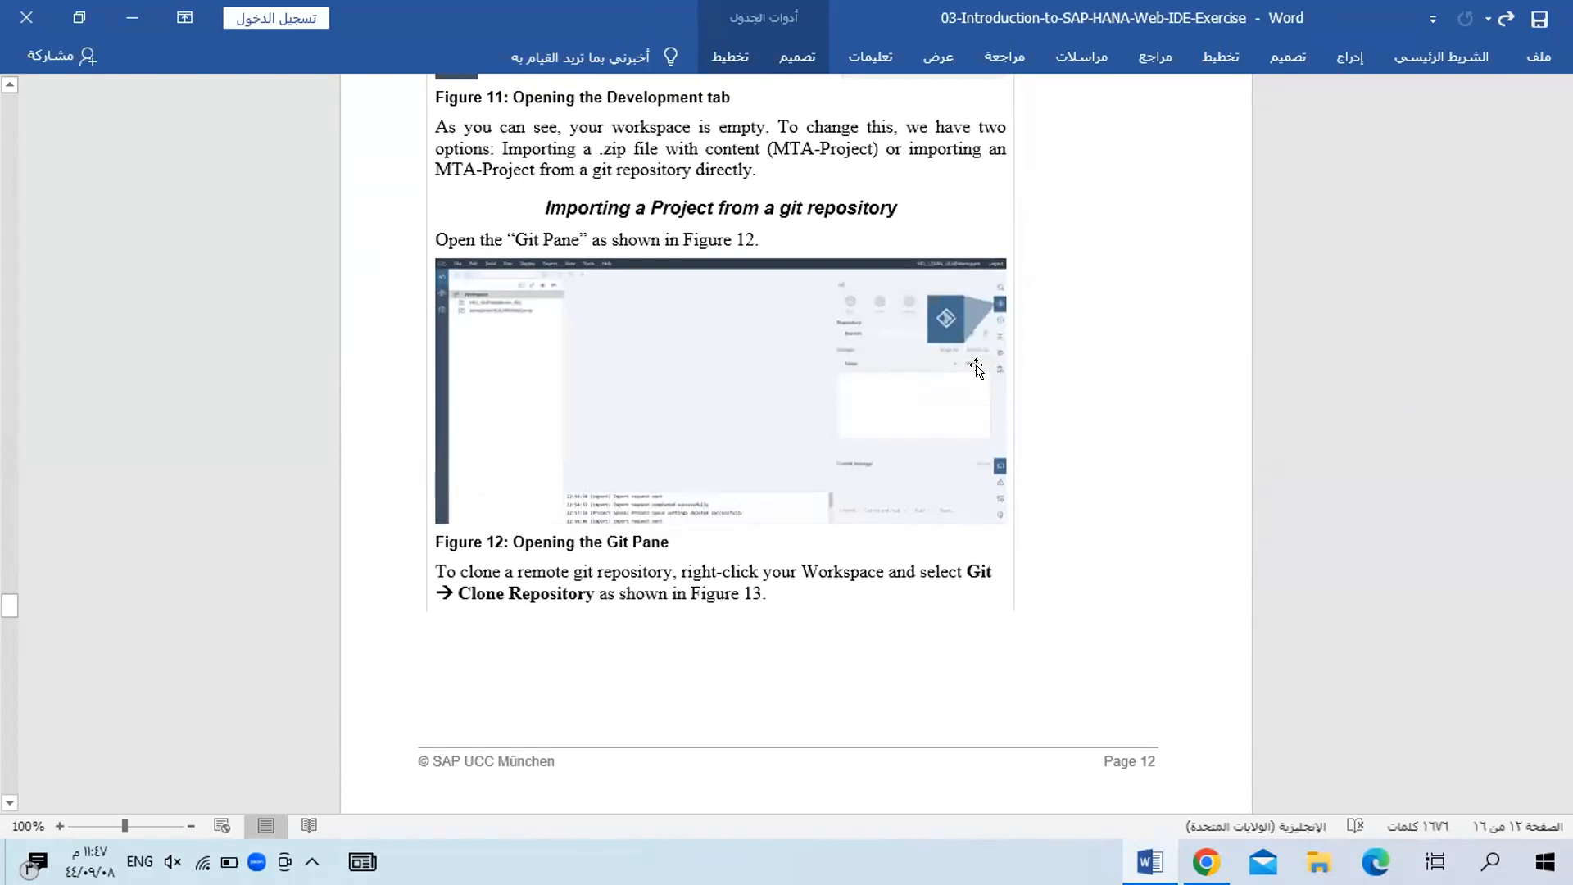
Return to SAP Web IDE and start cloning a Git repository into the Workspace.
{"action": "key", "text": "alt+Tab"}
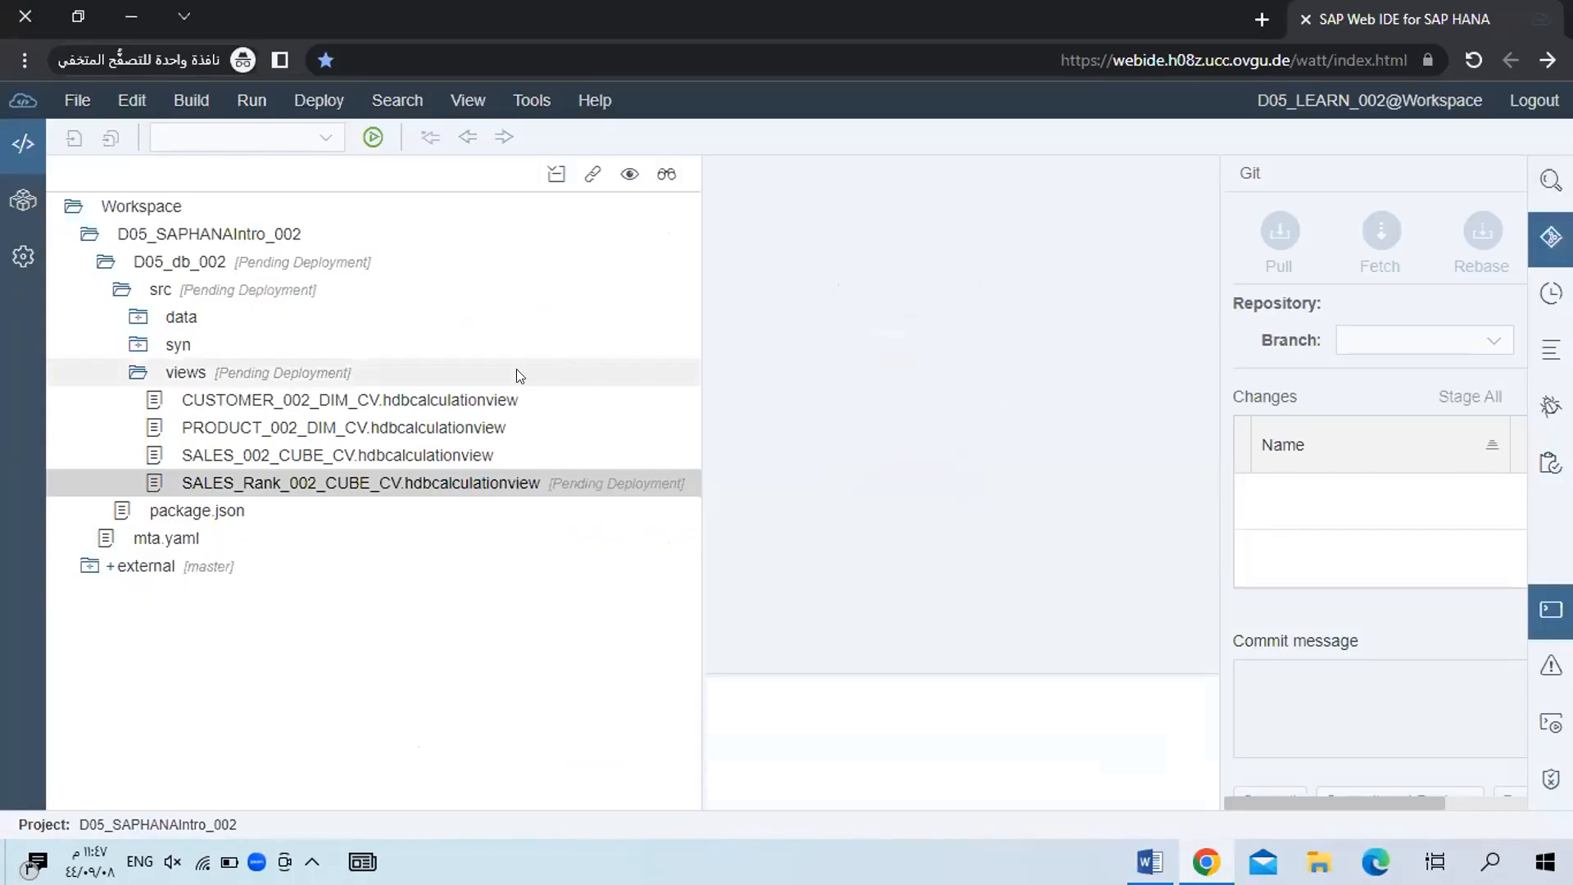
{"action": "right_click", "coordinate": [119, 206]}
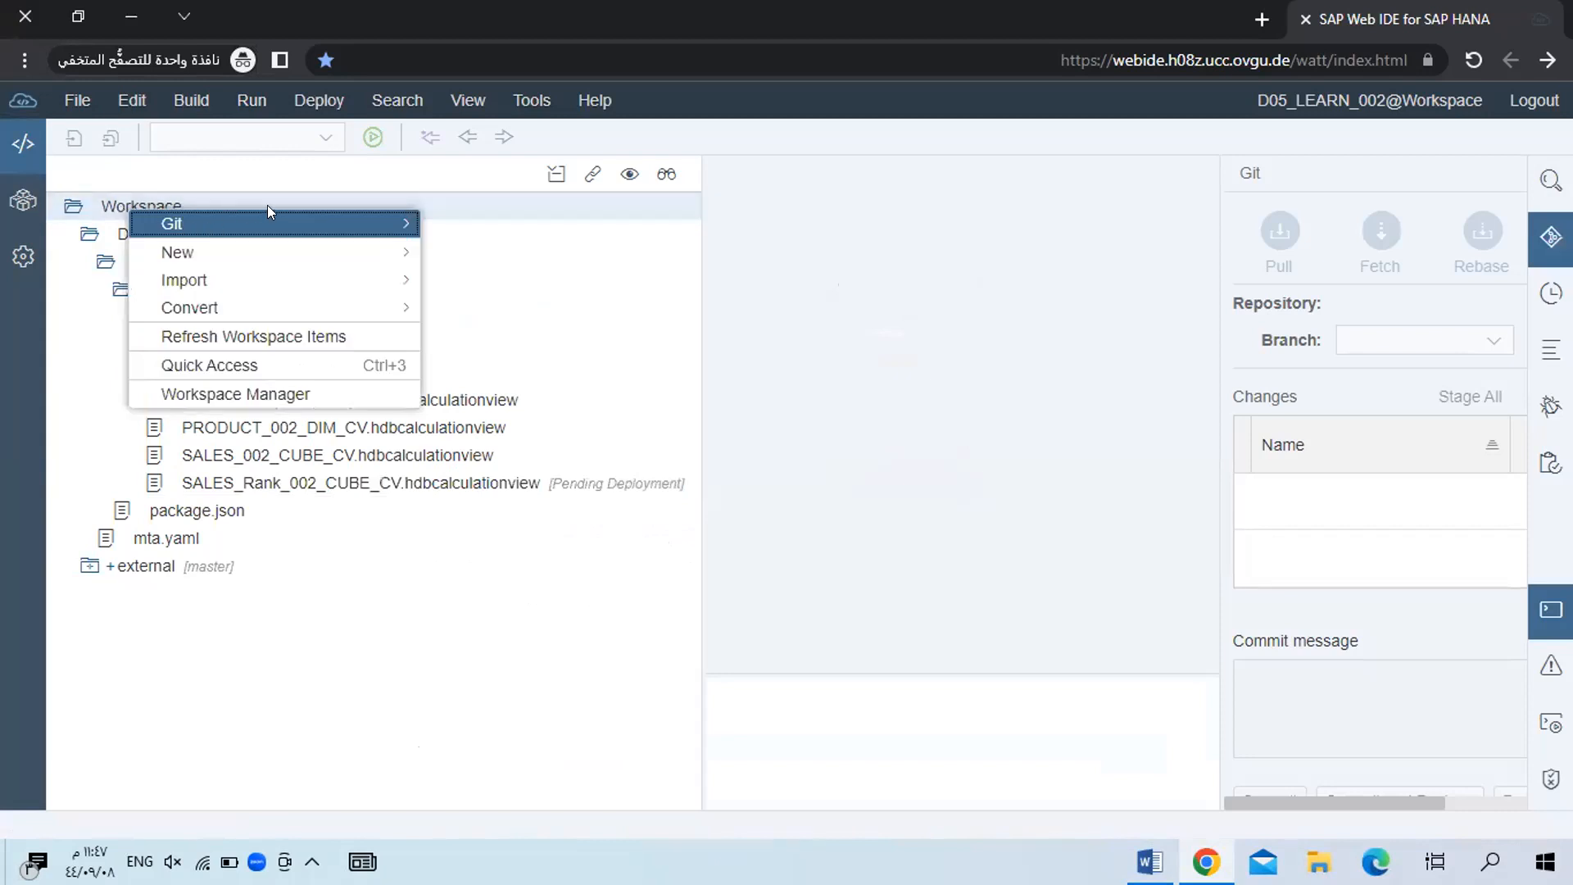
{"action": "mouse_move", "coordinate": [300, 224]}
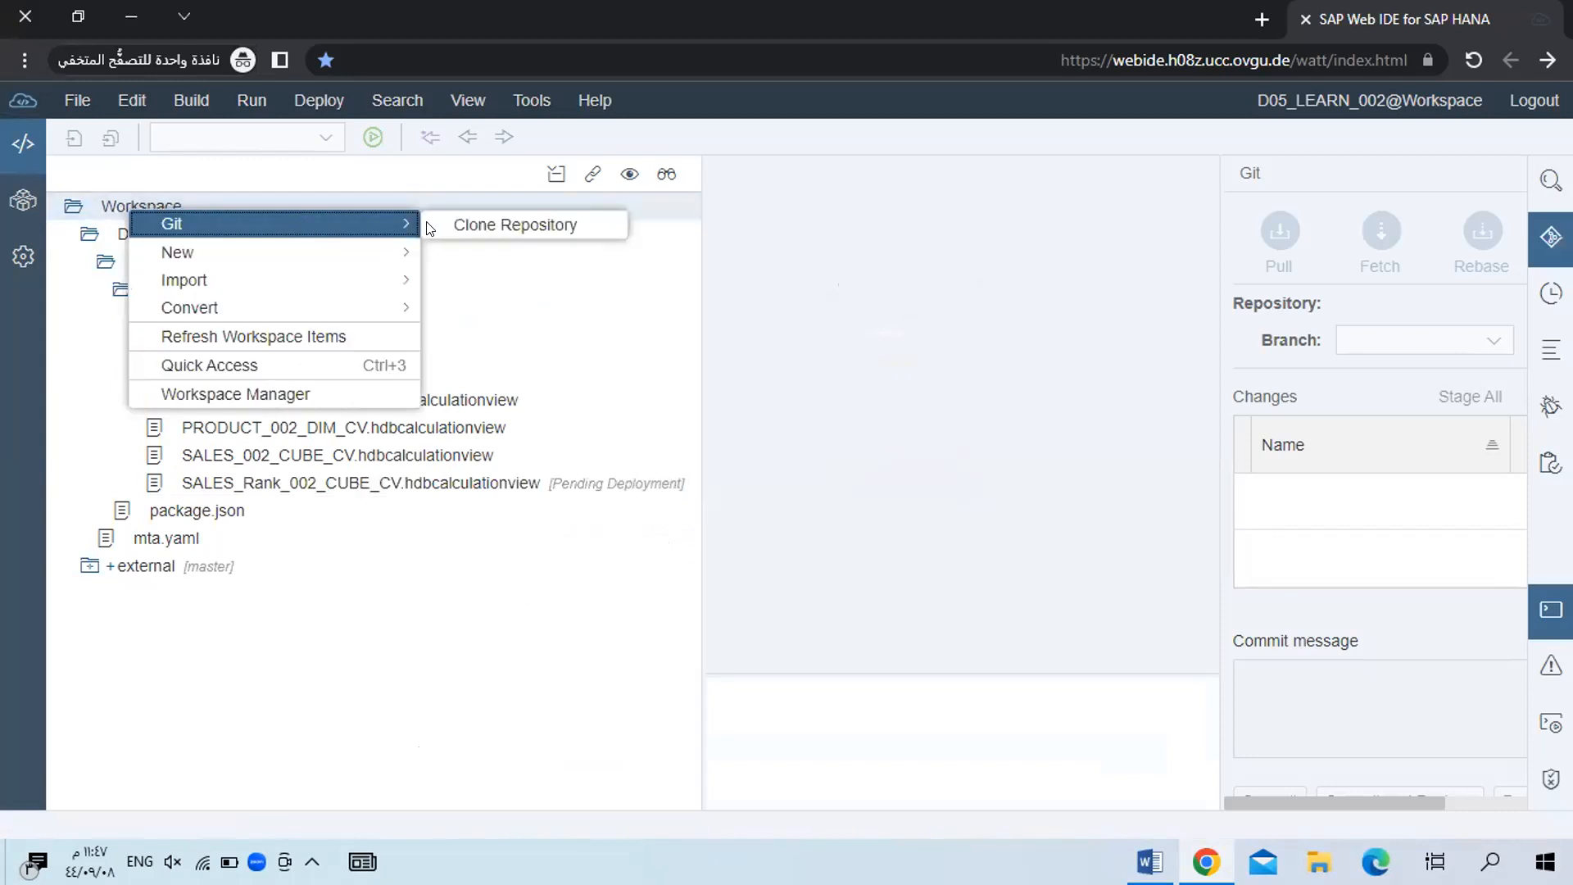
{"action": "left_click", "coordinate": [445, 223]}
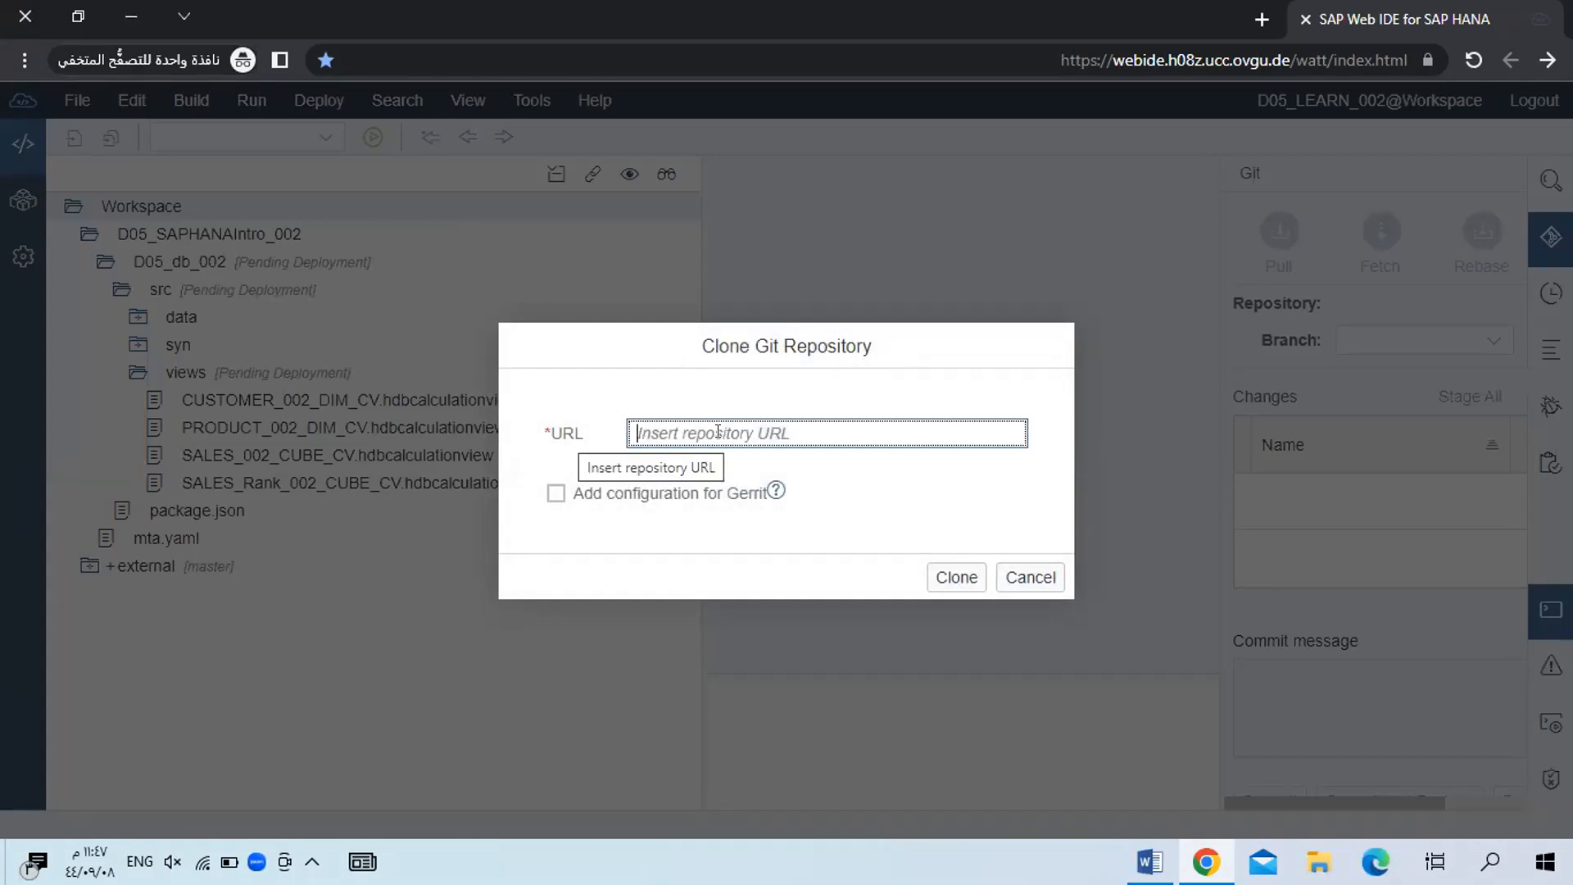
{"action": "left_click", "coordinate": [1150, 861]}
{"action": "scroll", "coordinate": [1199, 488], "scroll_direction": "down", "scroll_amount": 7}
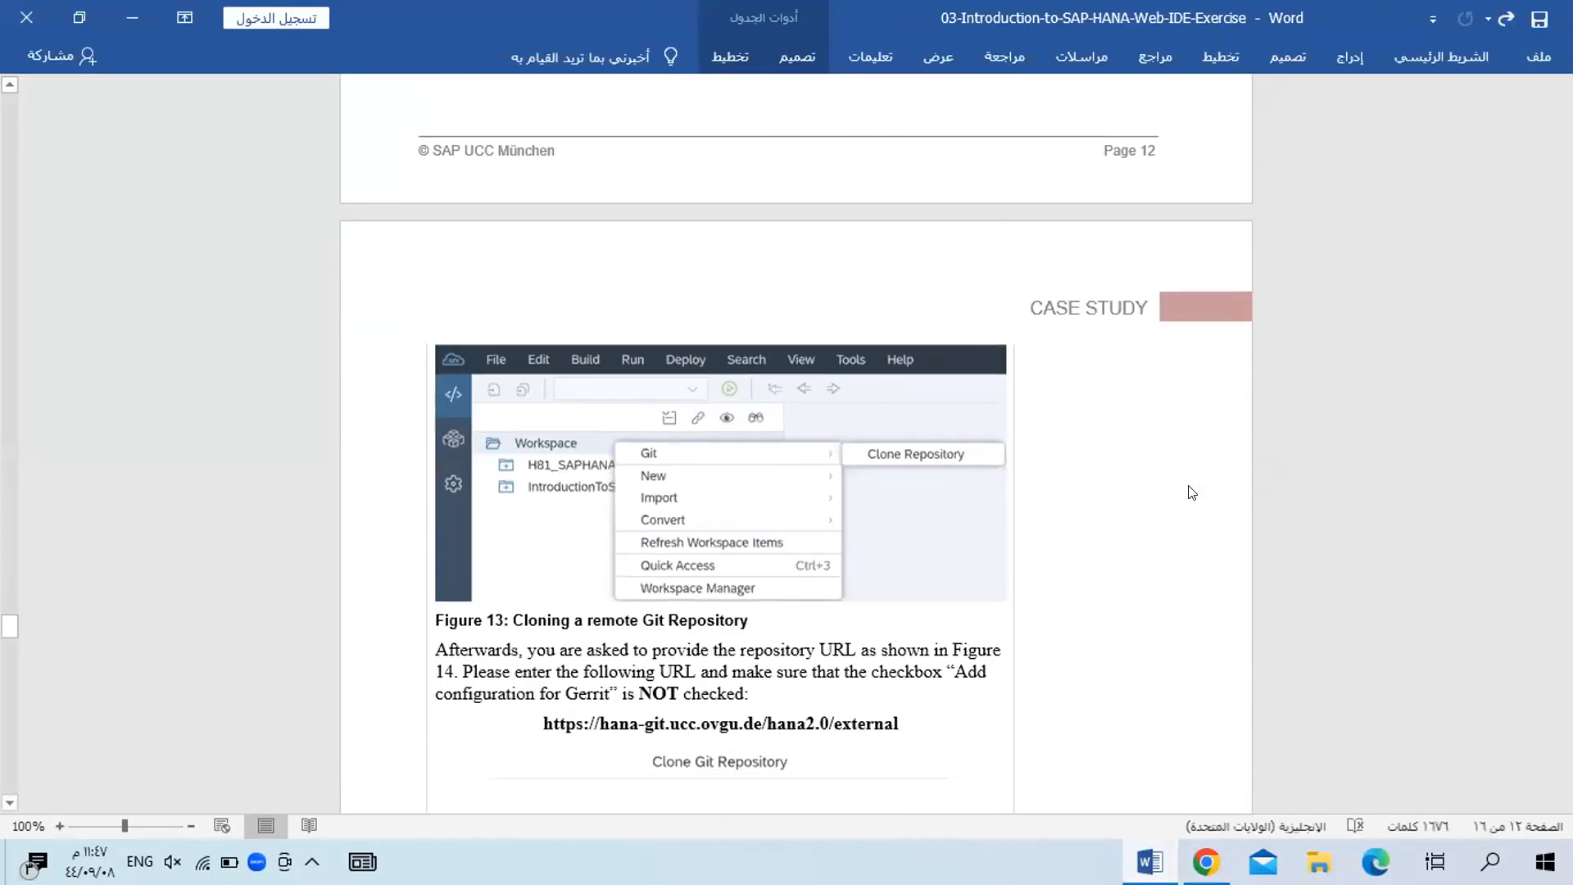
{"action": "scroll", "coordinate": [1192, 491], "scroll_direction": "down", "scroll_amount": 2}
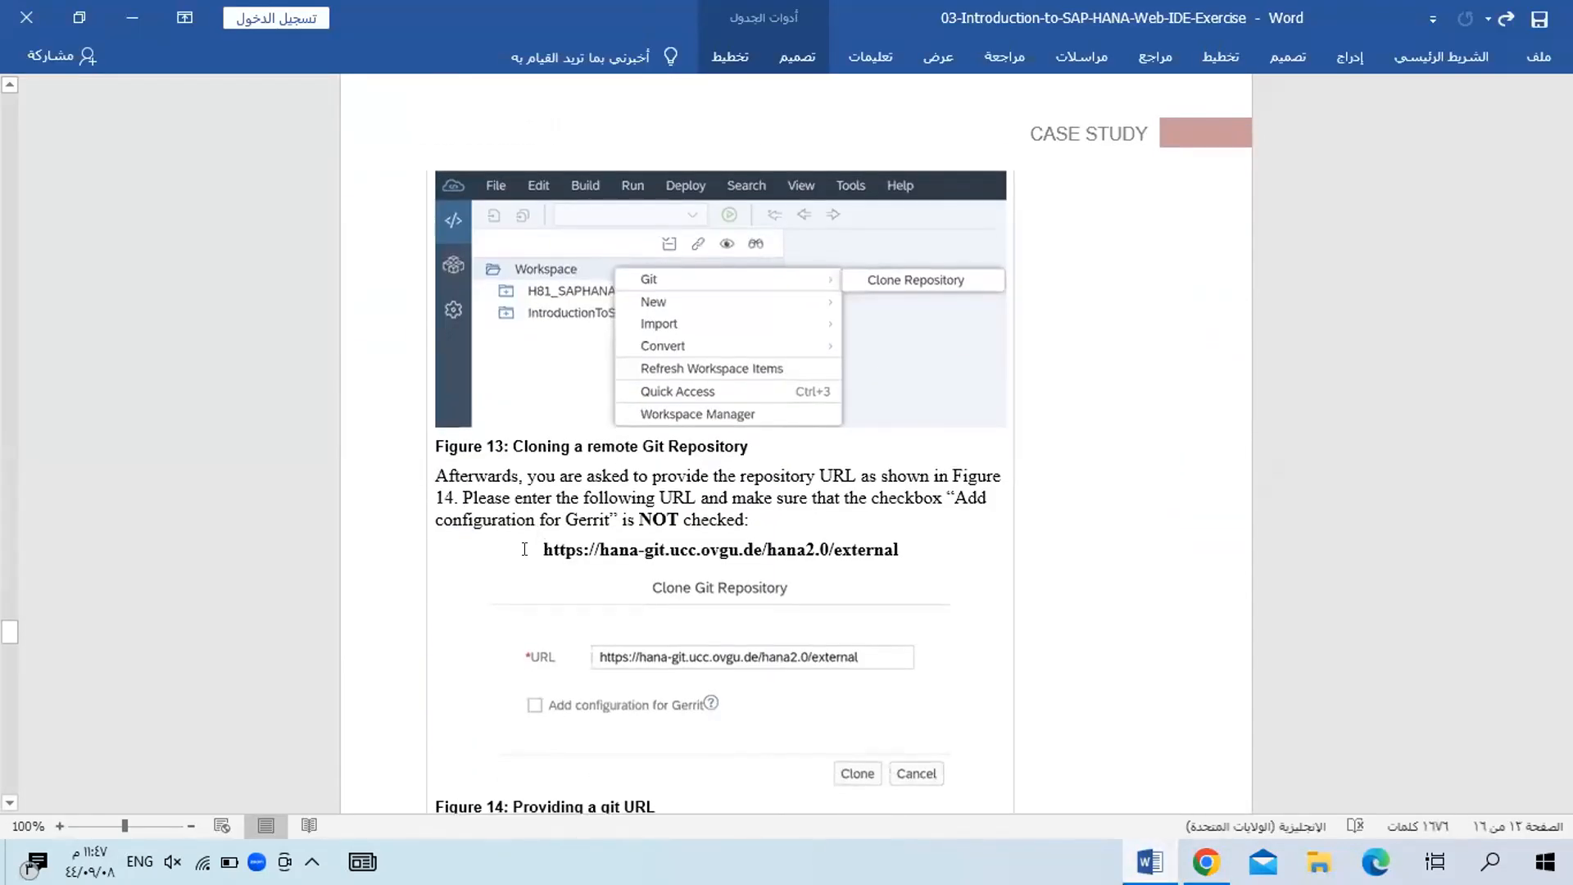
{"action": "triple_click", "coordinate": [892, 548]}
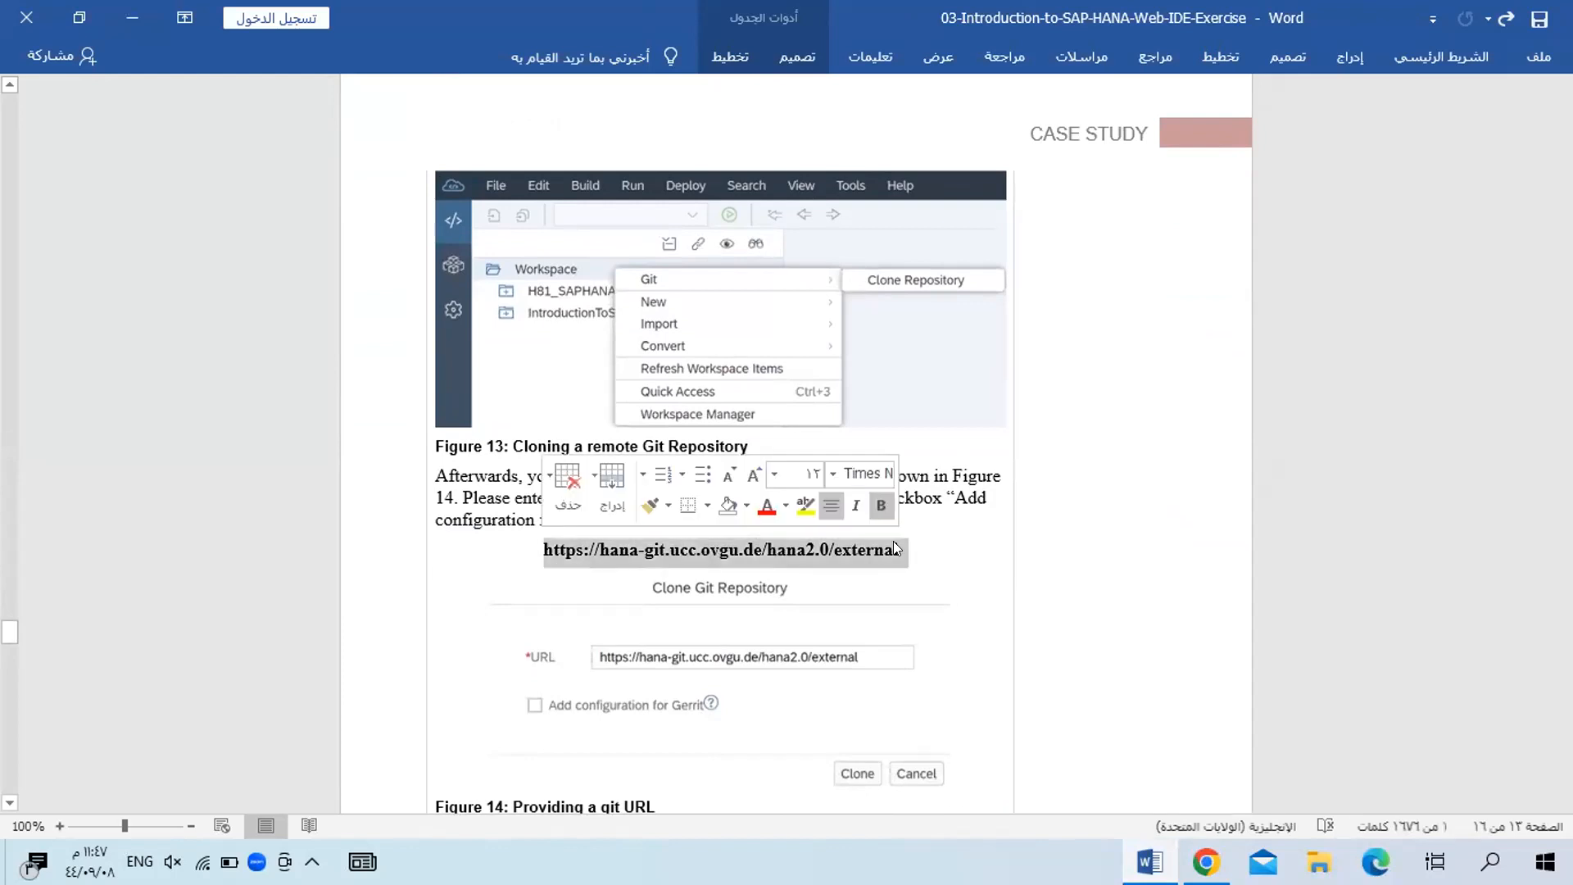
{"action": "key", "text": "ctrl+c"}
{"action": "key", "text": "alt+Tab"}
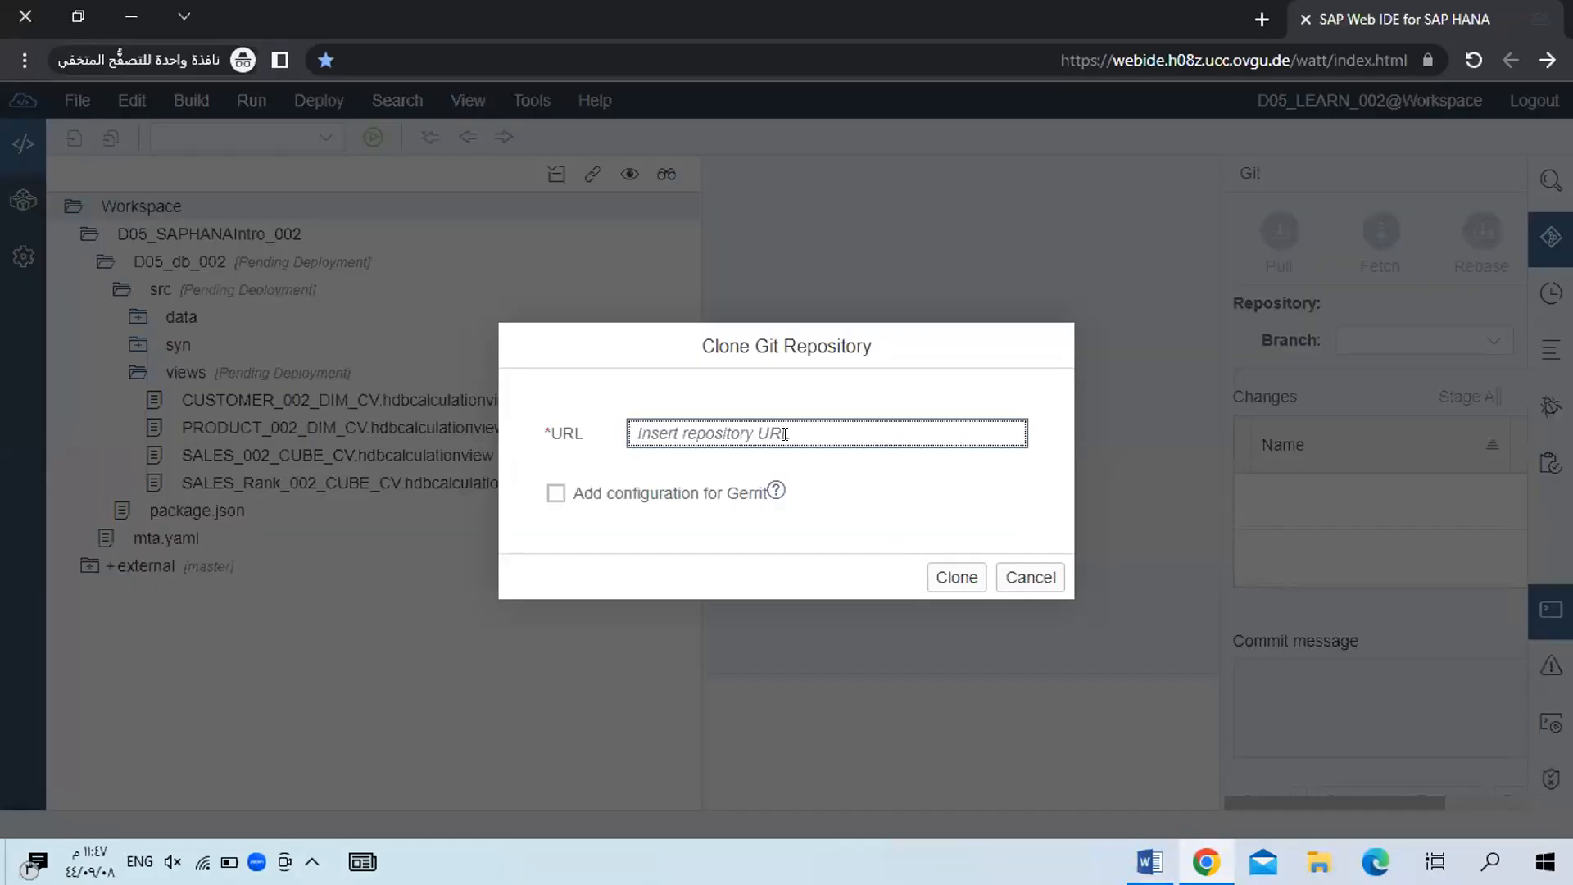
{"action": "key", "text": "ctrl+v"}
{"action": "left_click", "coordinate": [929, 564]}
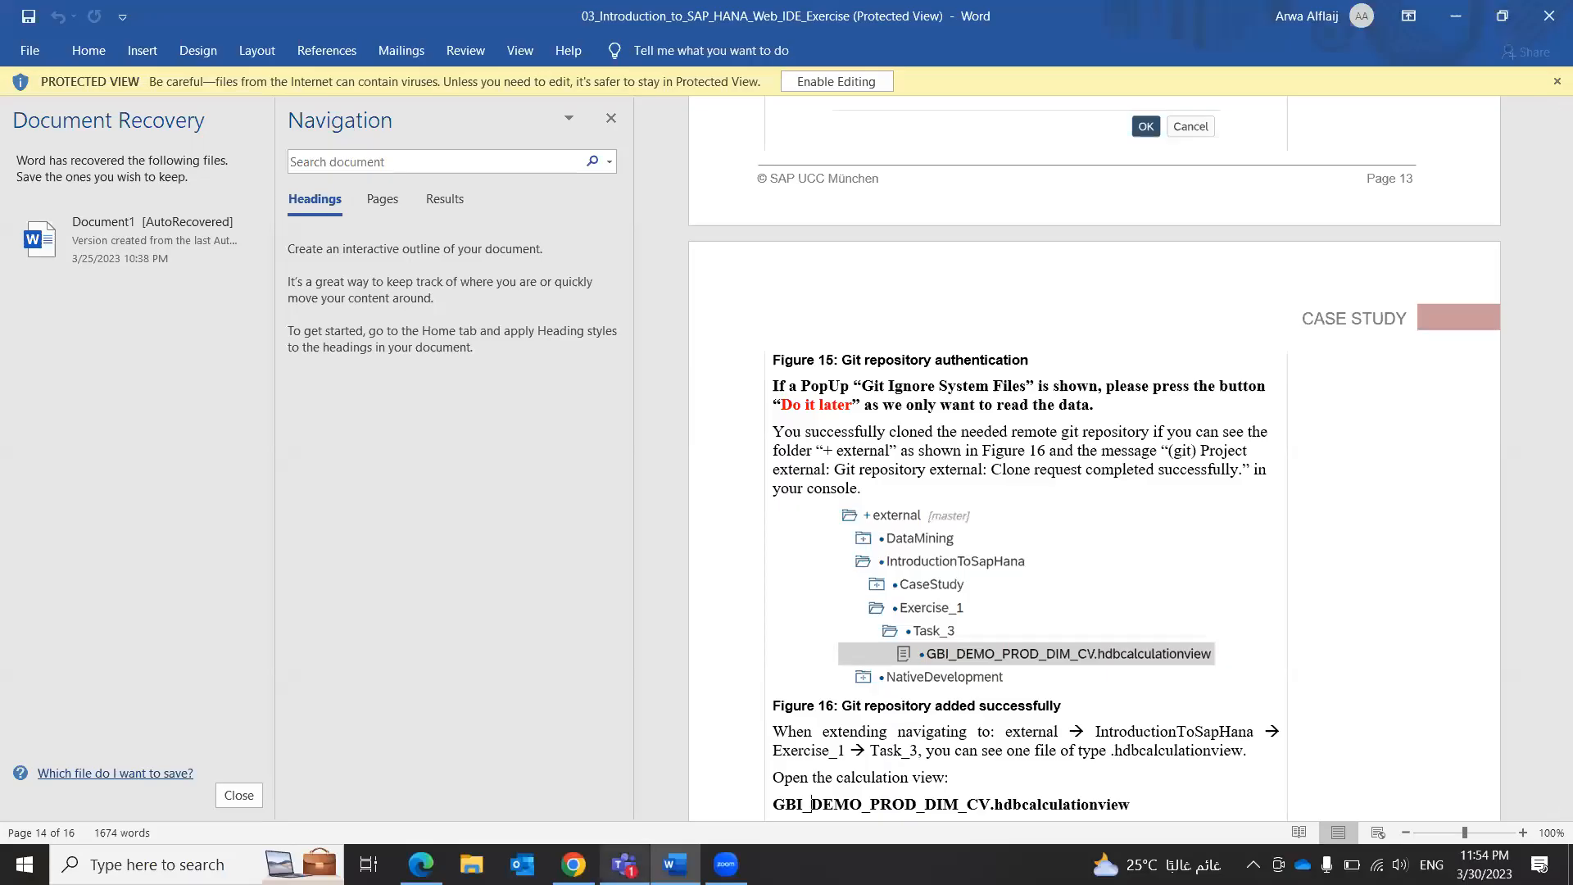
Look at the external project in the SAP Web IDE workspace, then go back to Figure 16 in the Word exercise.
{"action": "mouse_move", "coordinate": [626, 858]}
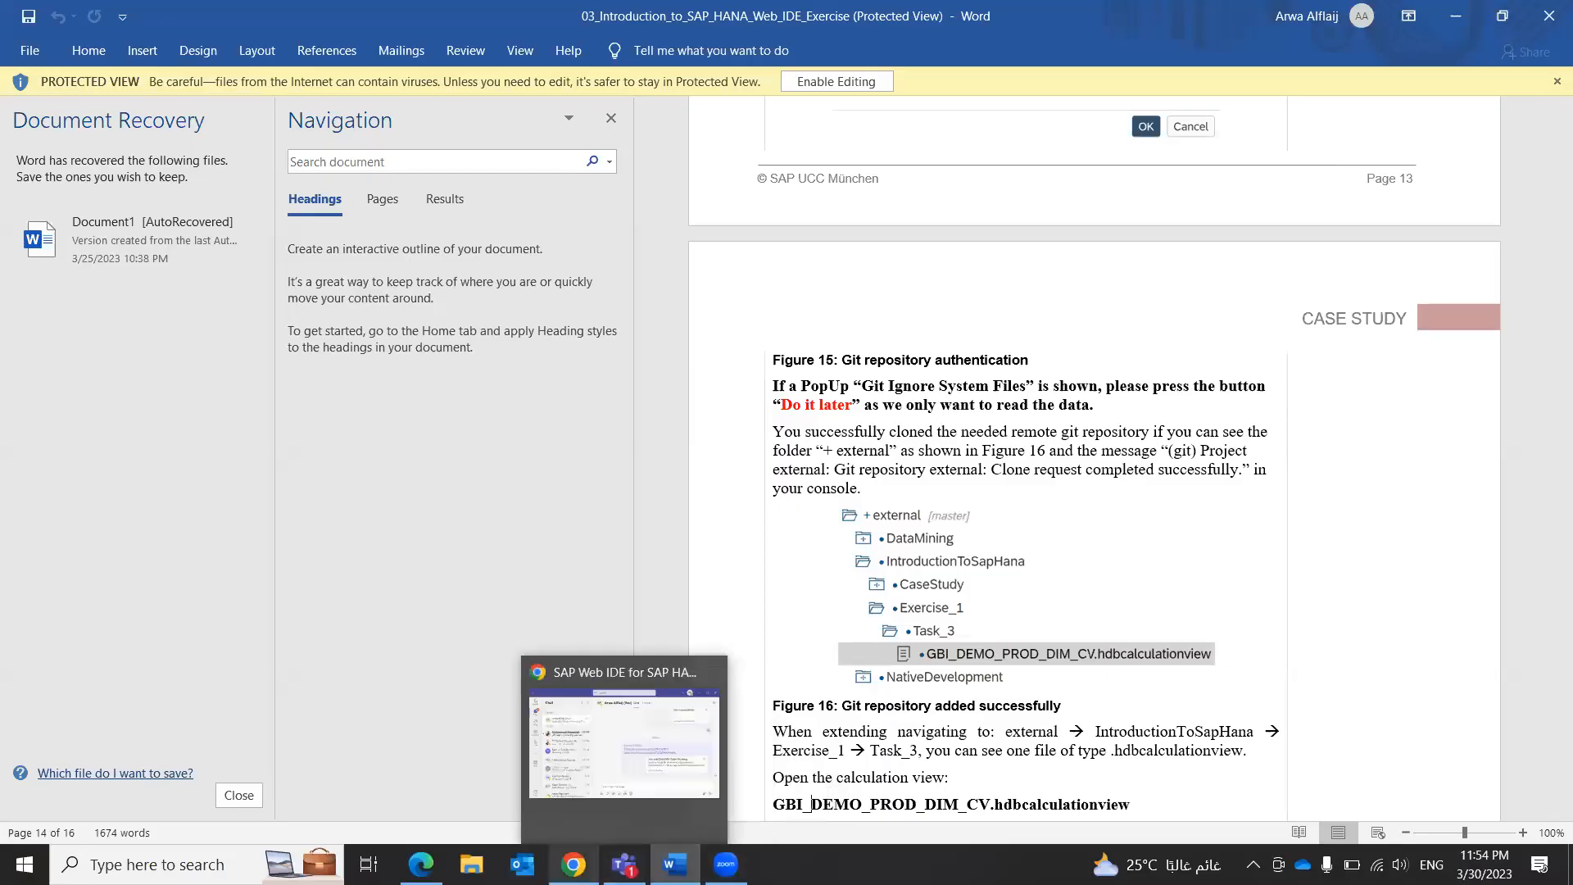
{"action": "mouse_move", "coordinate": [573, 864]}
{"action": "left_click", "coordinate": [596, 767]}
{"action": "left_click", "coordinate": [1082, 630]}
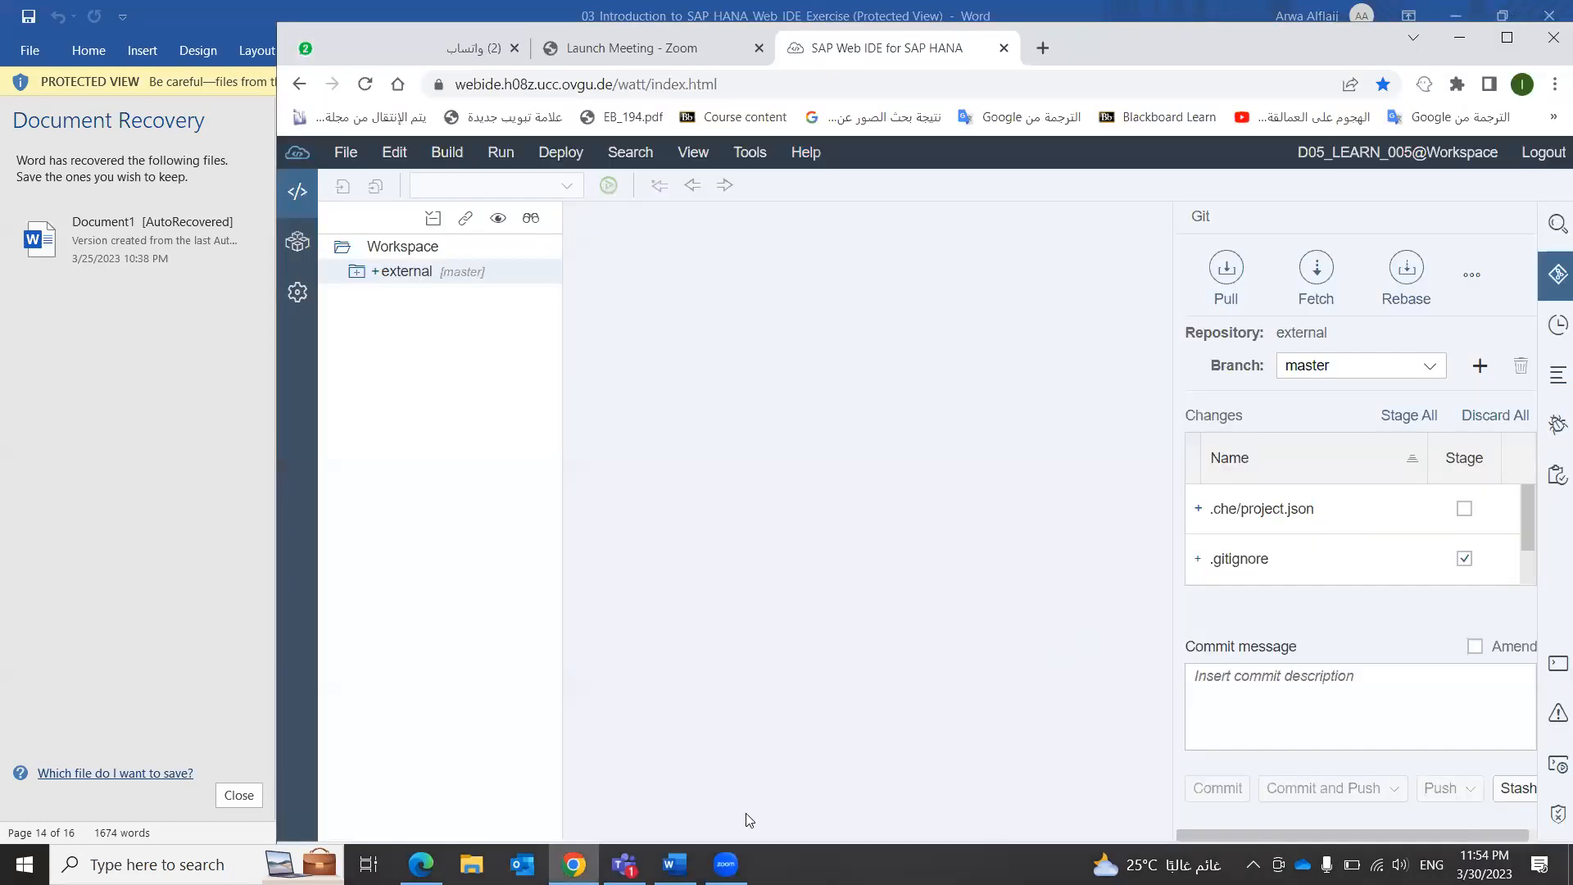
{"action": "mouse_move", "coordinate": [695, 856]}
{"action": "mouse_move", "coordinate": [624, 864]}
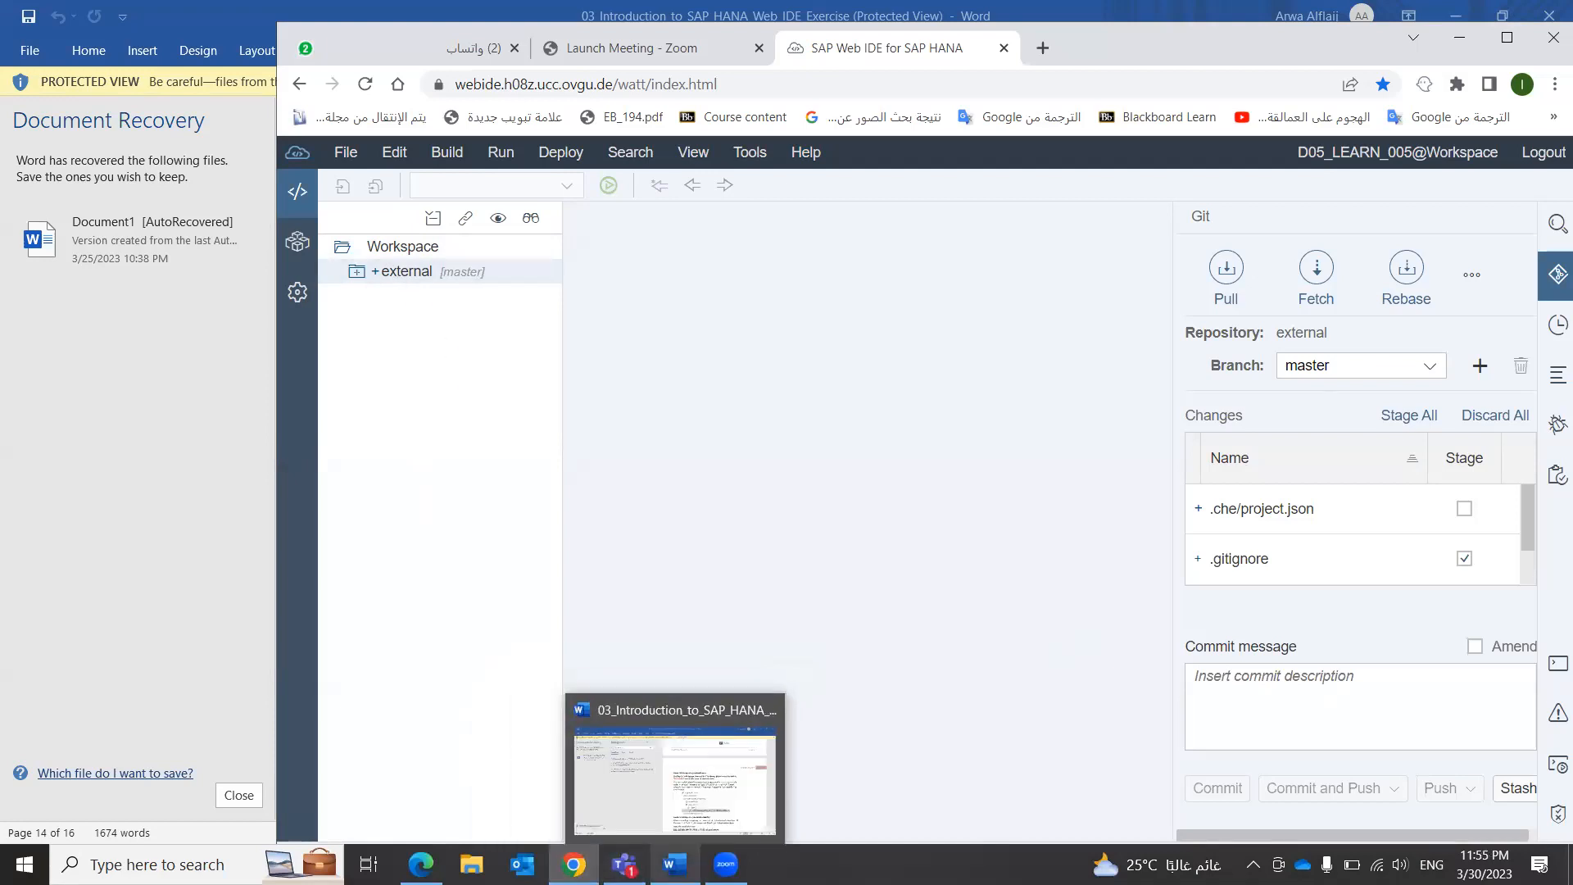
{"action": "left_click", "coordinate": [683, 820]}
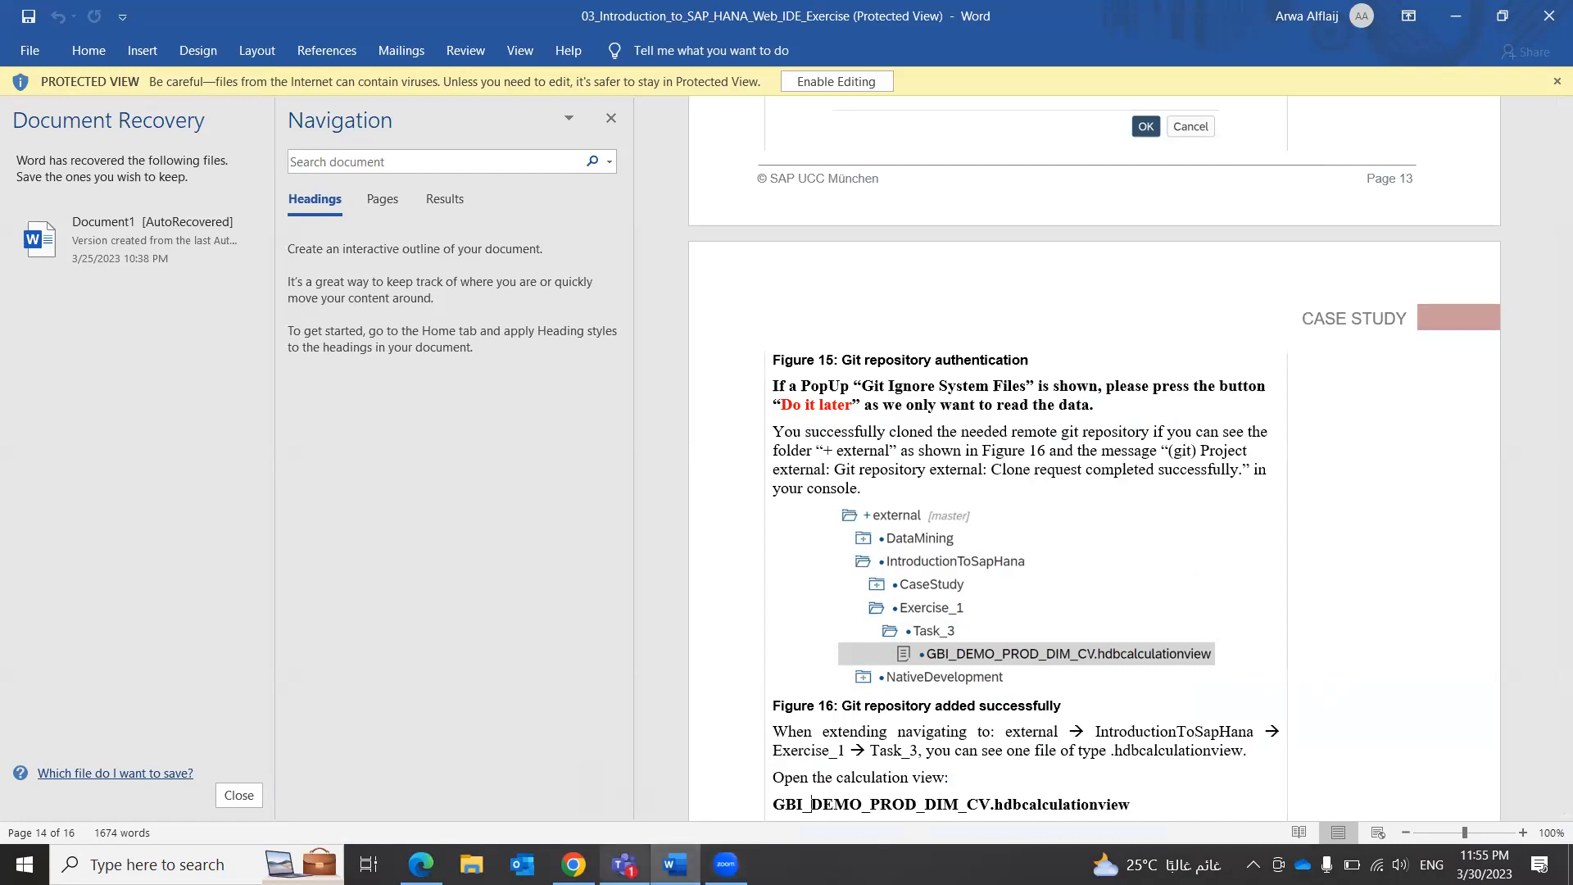
In SAP Web IDE, expand external, IntroductionToSapHana and Exercise_1, and open the GBI_DEMO_PROD_DIM_CV calculation view under Task_3.
{"action": "mouse_move", "coordinate": [574, 864]}
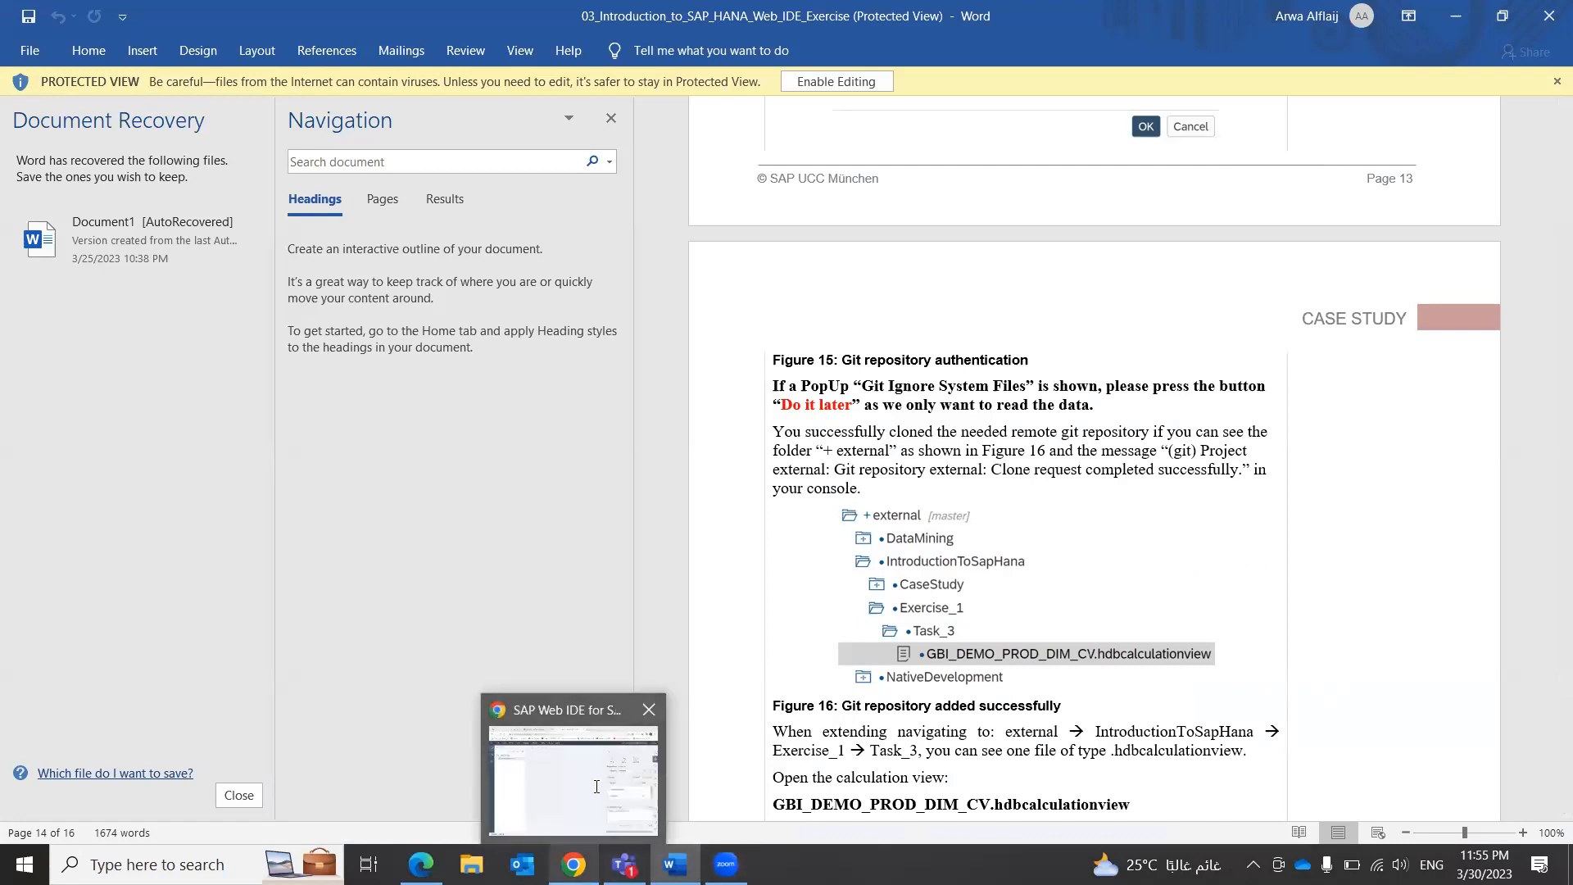
{"action": "left_click", "coordinate": [597, 787]}
{"action": "left_click", "coordinate": [397, 273]}
{"action": "double_click", "coordinate": [397, 273]}
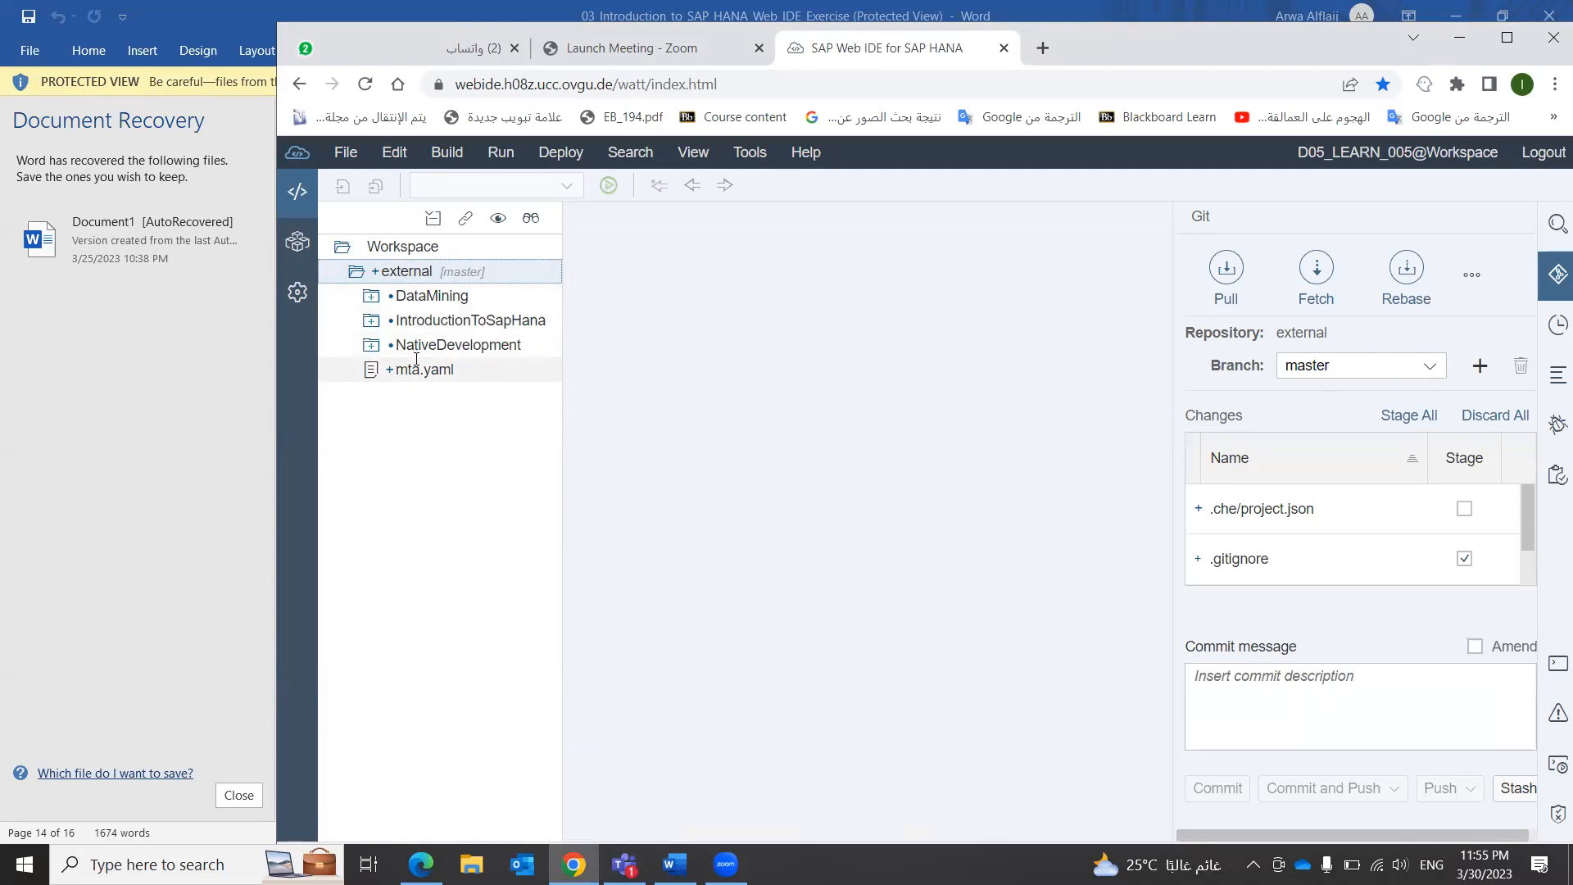
{"action": "double_click", "coordinate": [430, 319]}
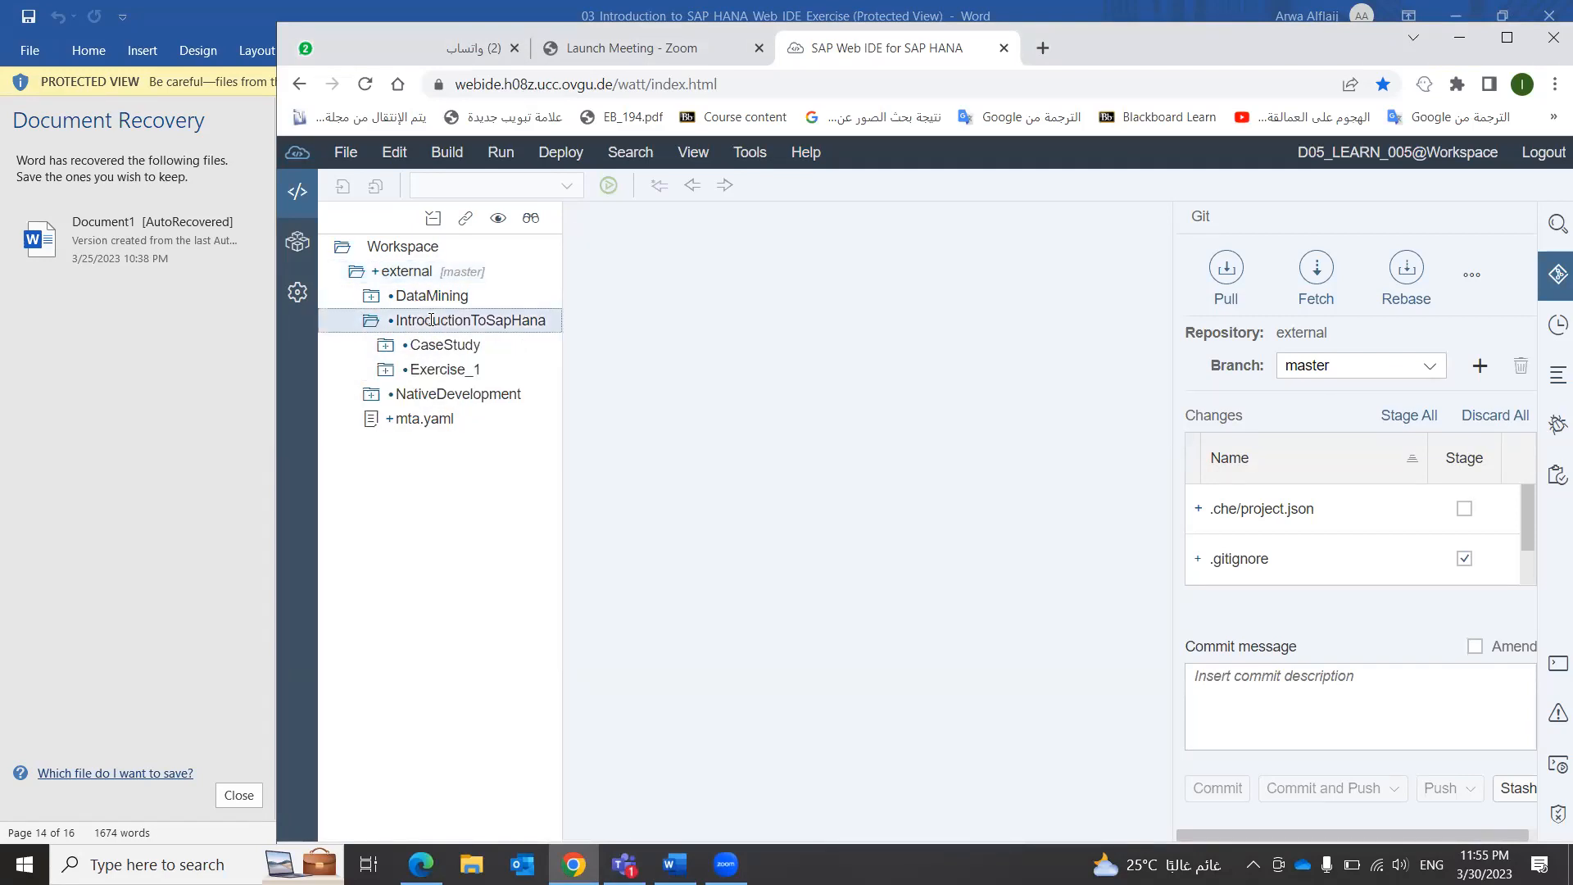
{"action": "double_click", "coordinate": [431, 369]}
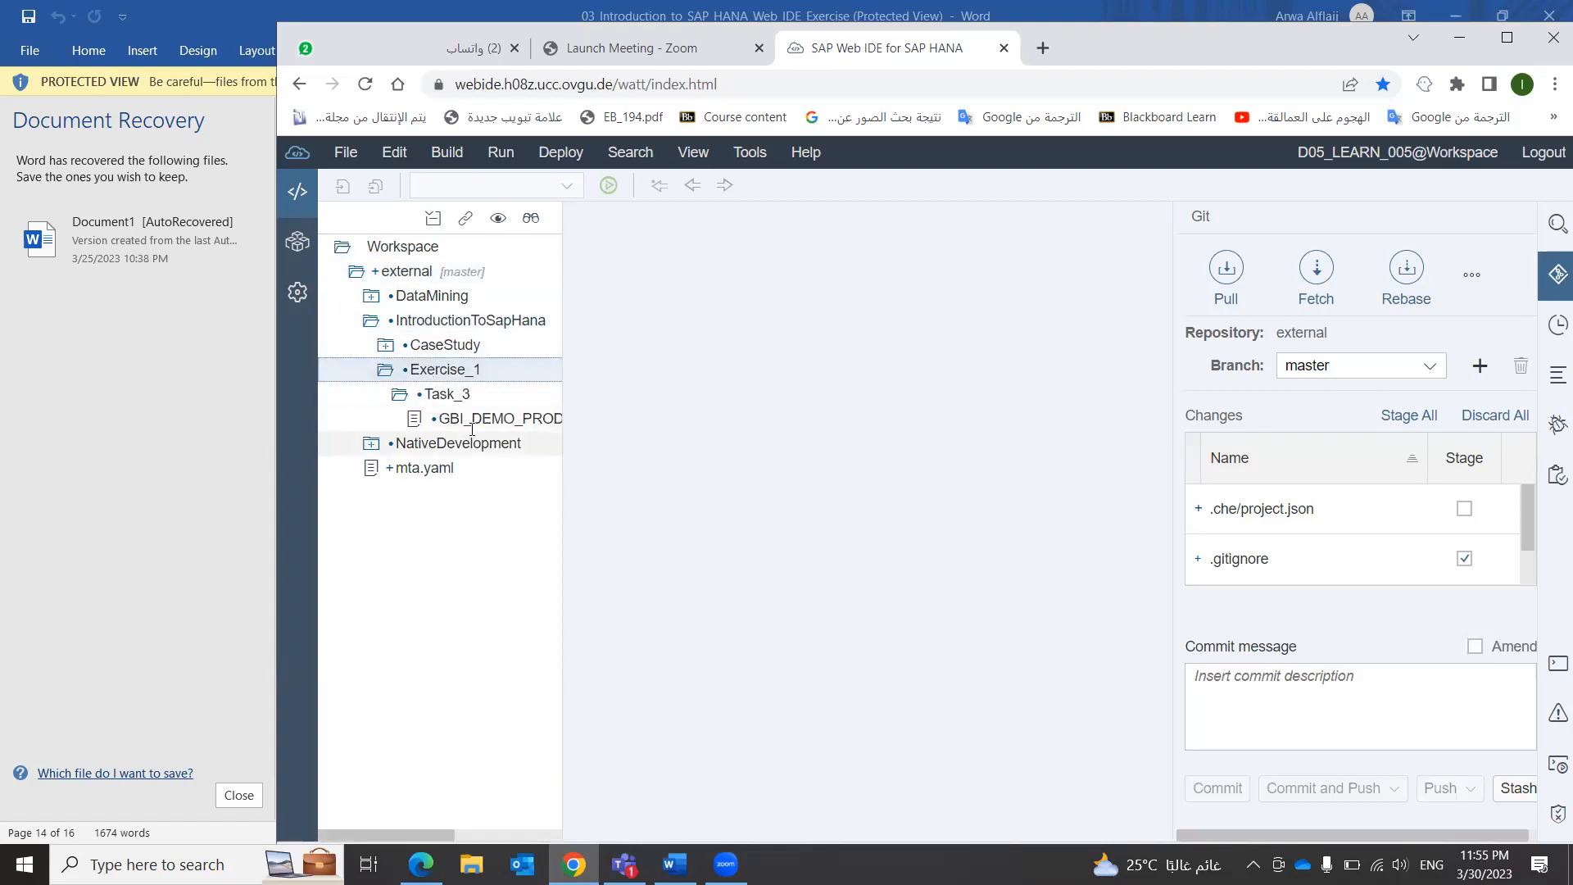
{"action": "left_click", "coordinate": [475, 419]}
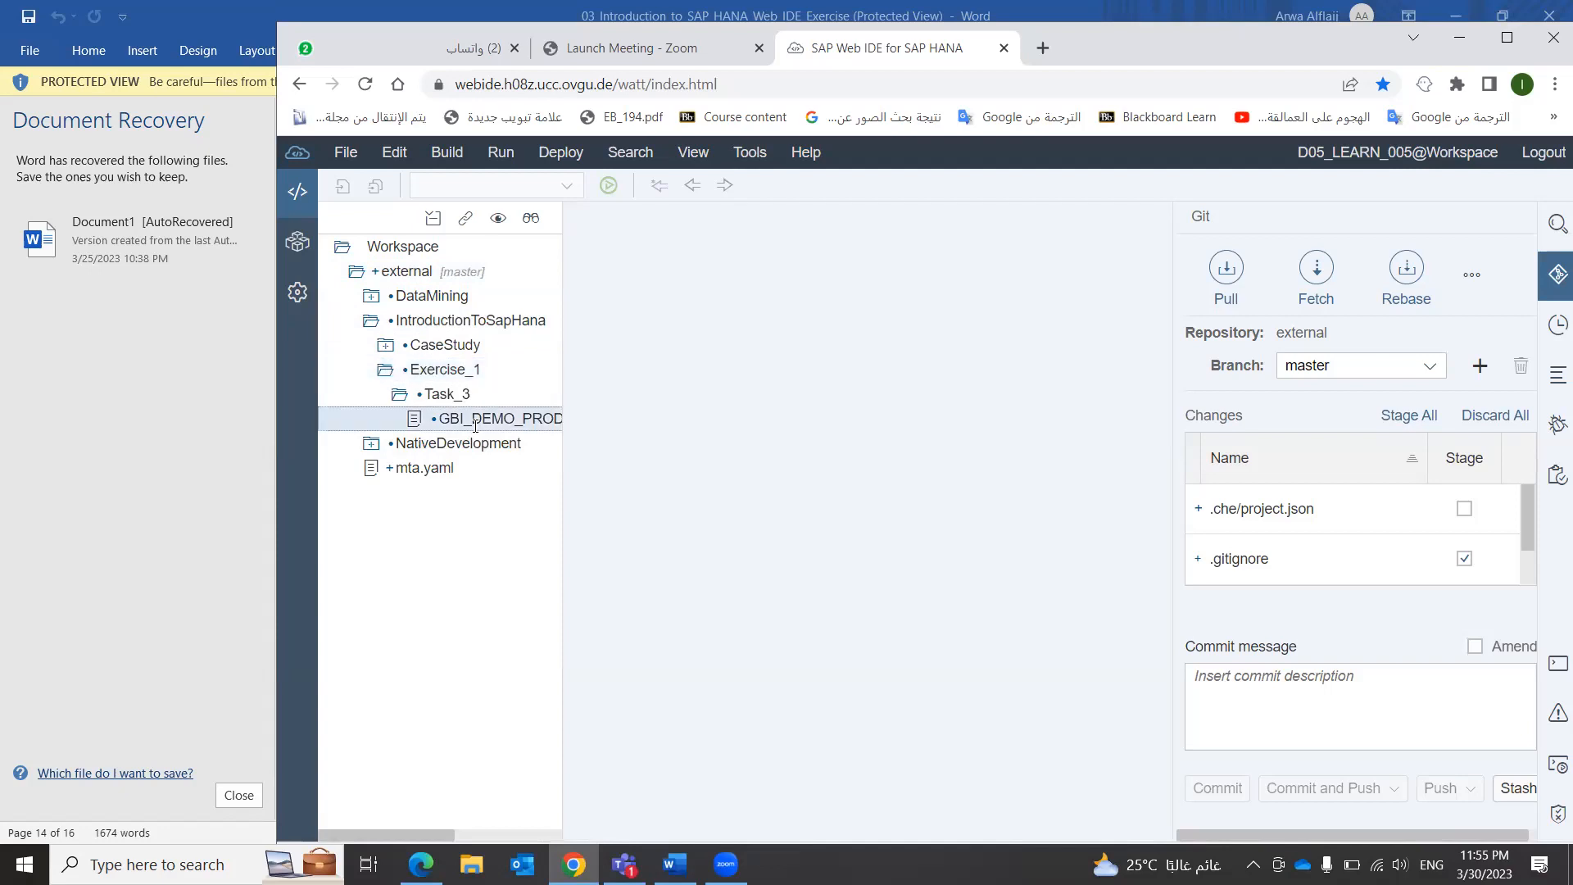
{"action": "double_click", "coordinate": [464, 419]}
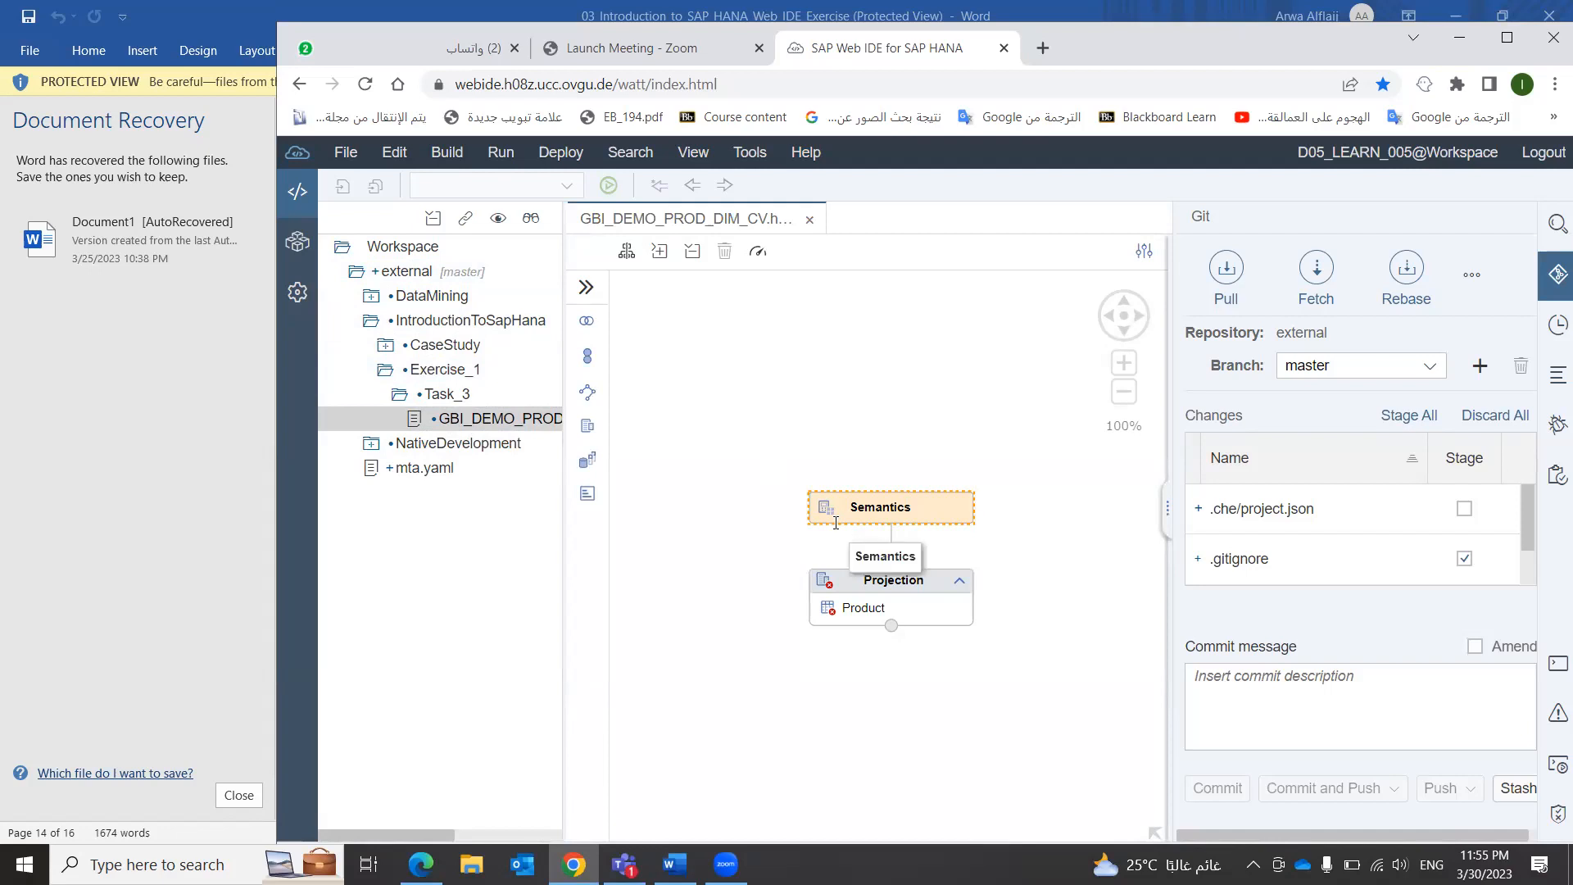
Expand the CaseStudy folder, then switch to the Word exercise and compare Figures 16 and 17 with the project tree and opened view.
{"action": "left_click", "coordinate": [460, 352]}
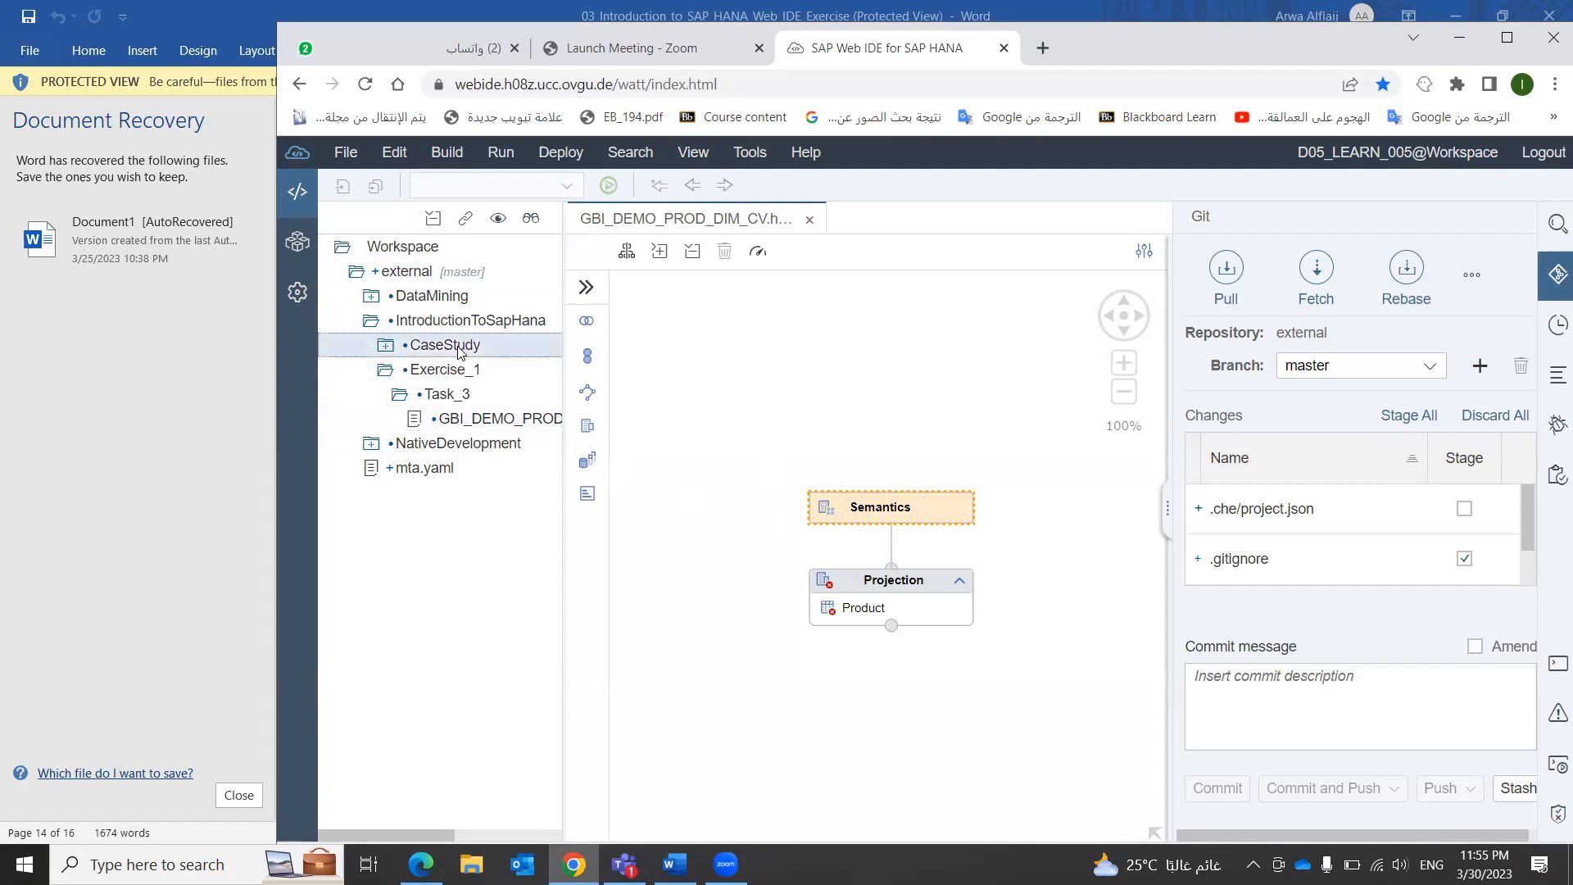
{"action": "double_click", "coordinate": [459, 352]}
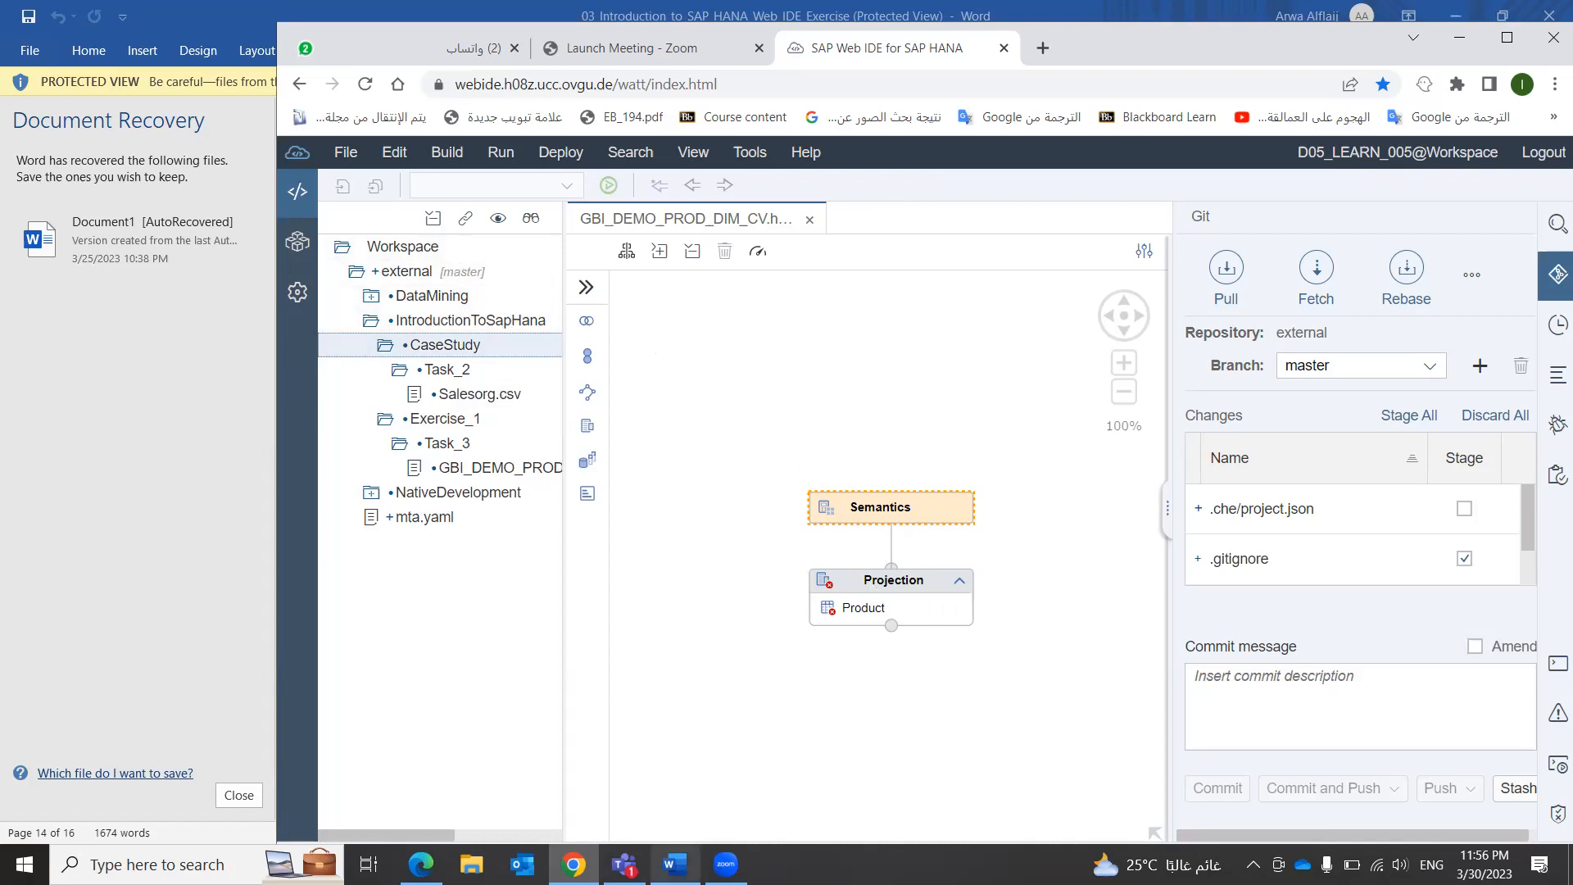
{"action": "mouse_move", "coordinate": [675, 864]}
{"action": "left_click", "coordinate": [698, 770]}
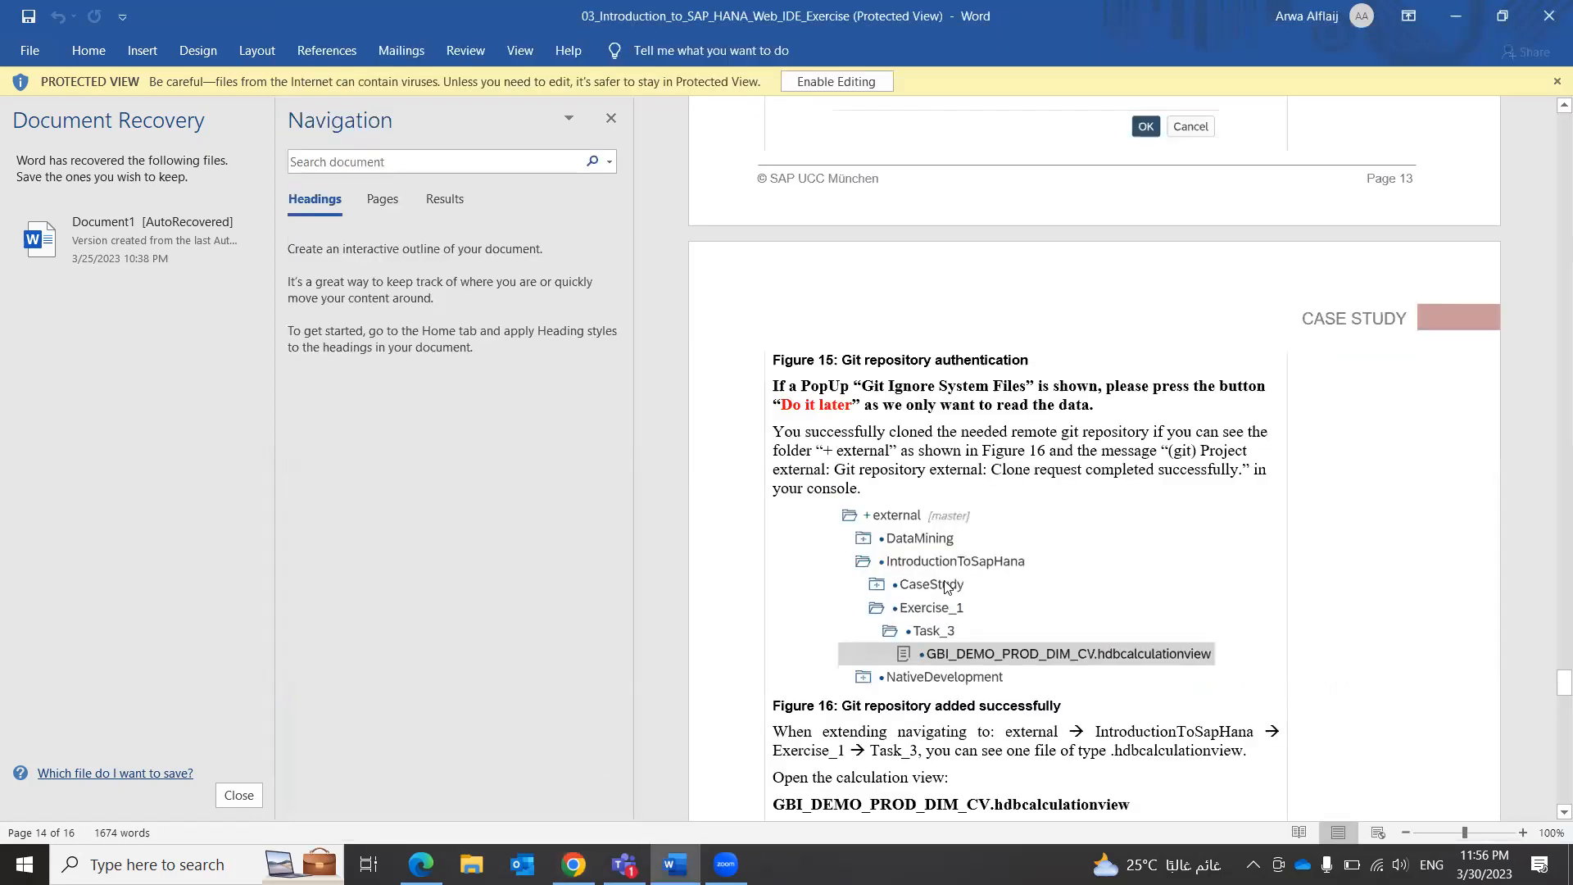
{"action": "scroll", "coordinate": [946, 586], "scroll_direction": "down", "scroll_amount": 2}
{"action": "scroll", "coordinate": [944, 587], "scroll_direction": "down", "scroll_amount": 3}
{"action": "scroll", "coordinate": [946, 586], "scroll_direction": "down", "scroll_amount": 2}
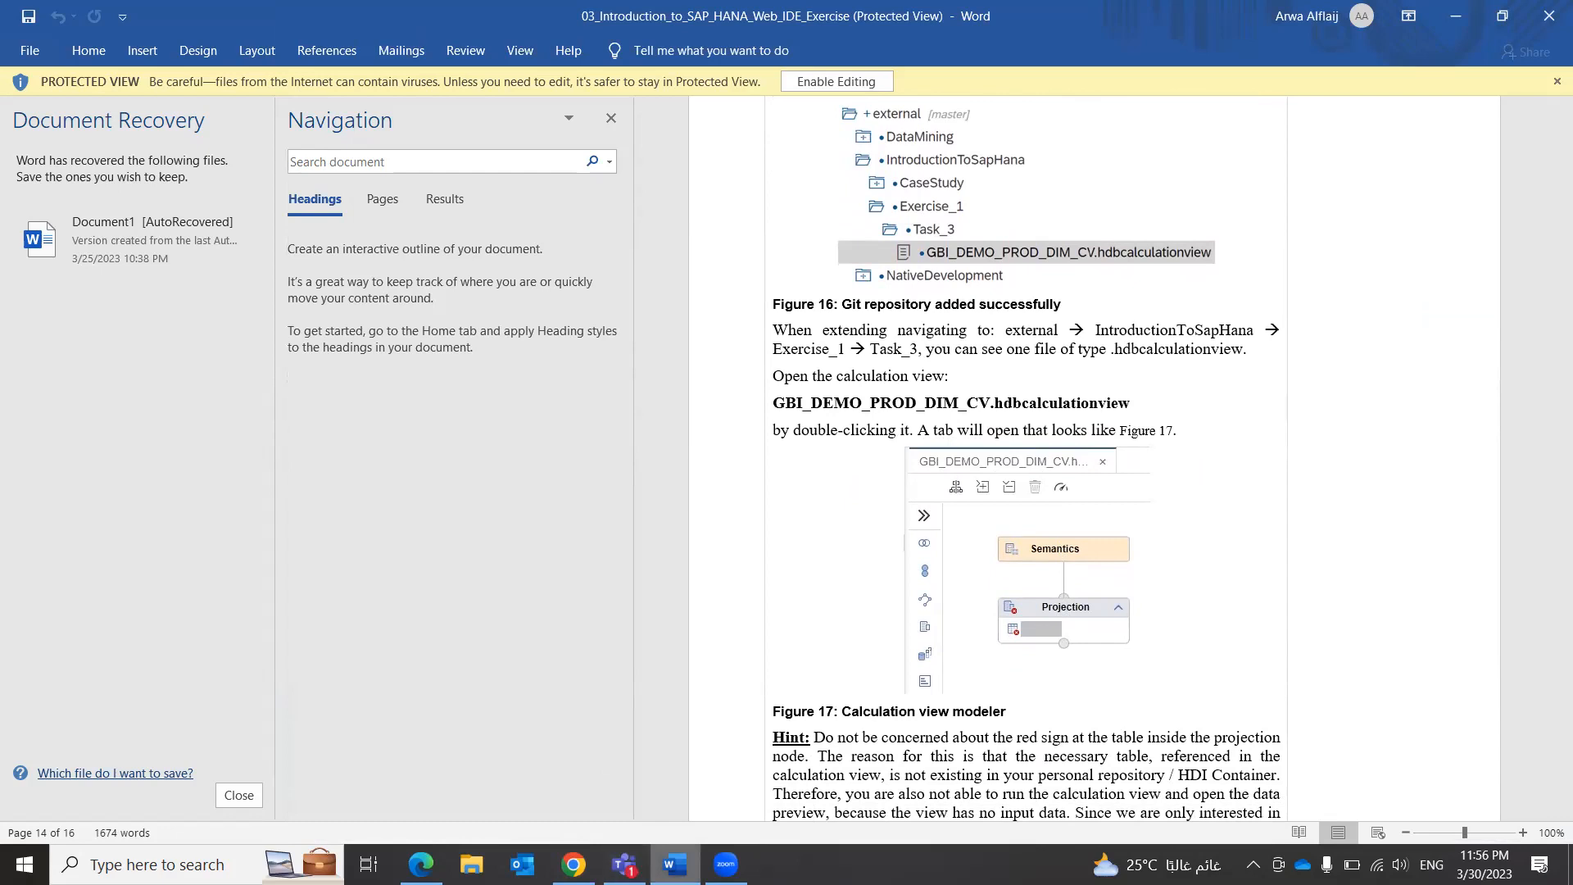
Read the hint below Figure 17, look ahead to the answers page, and go back to question c about the database tables.
{"action": "mouse_move", "coordinate": [674, 864]}
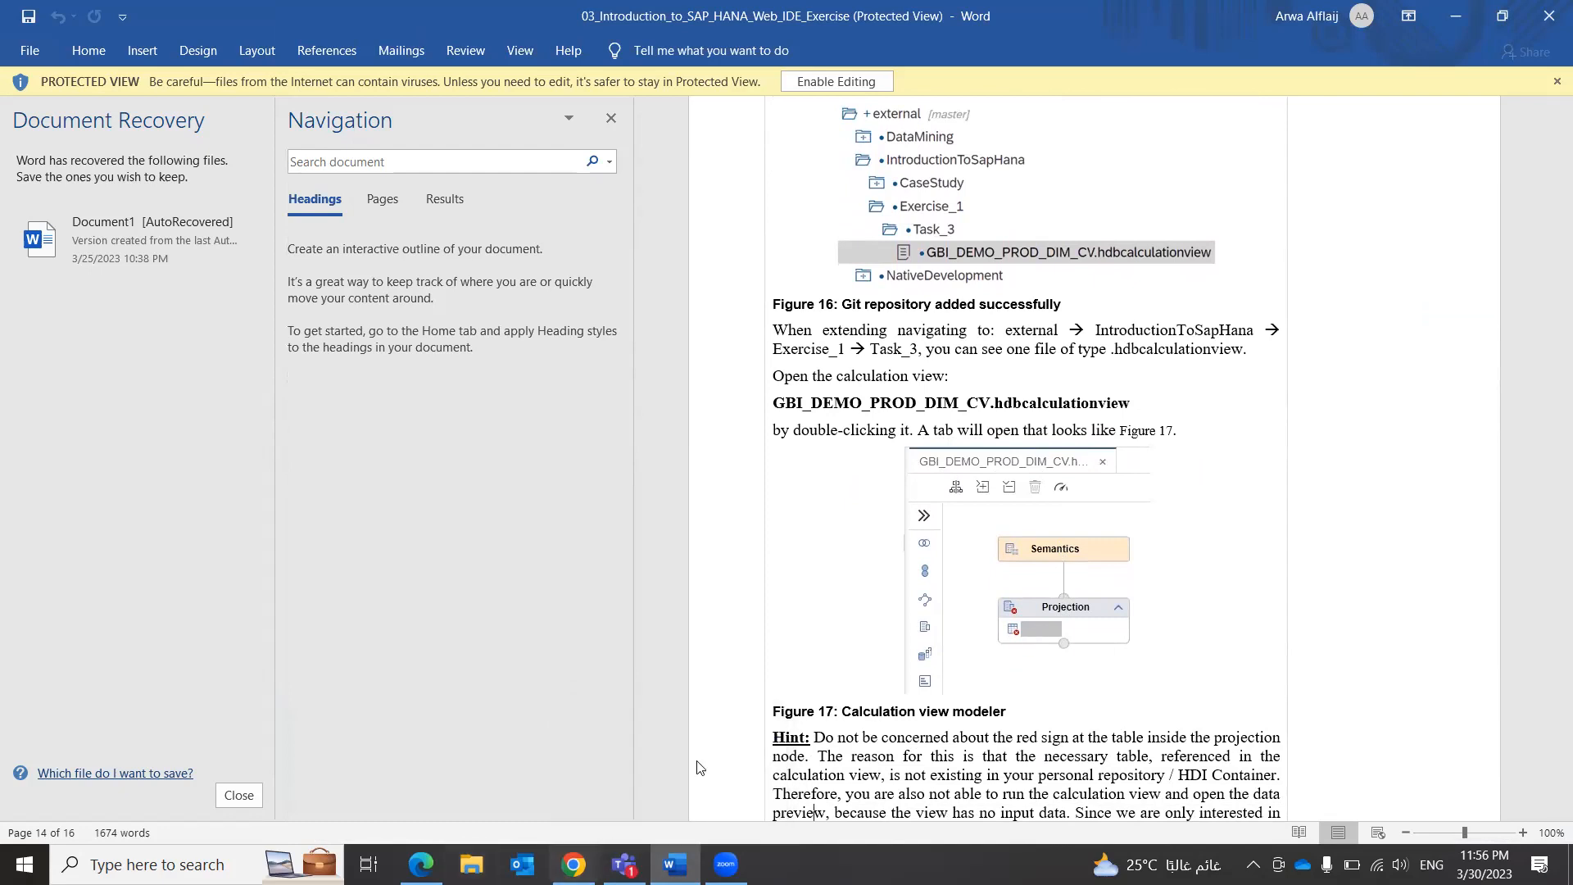
{"action": "scroll", "coordinate": [721, 737], "scroll_direction": "down", "scroll_amount": 6}
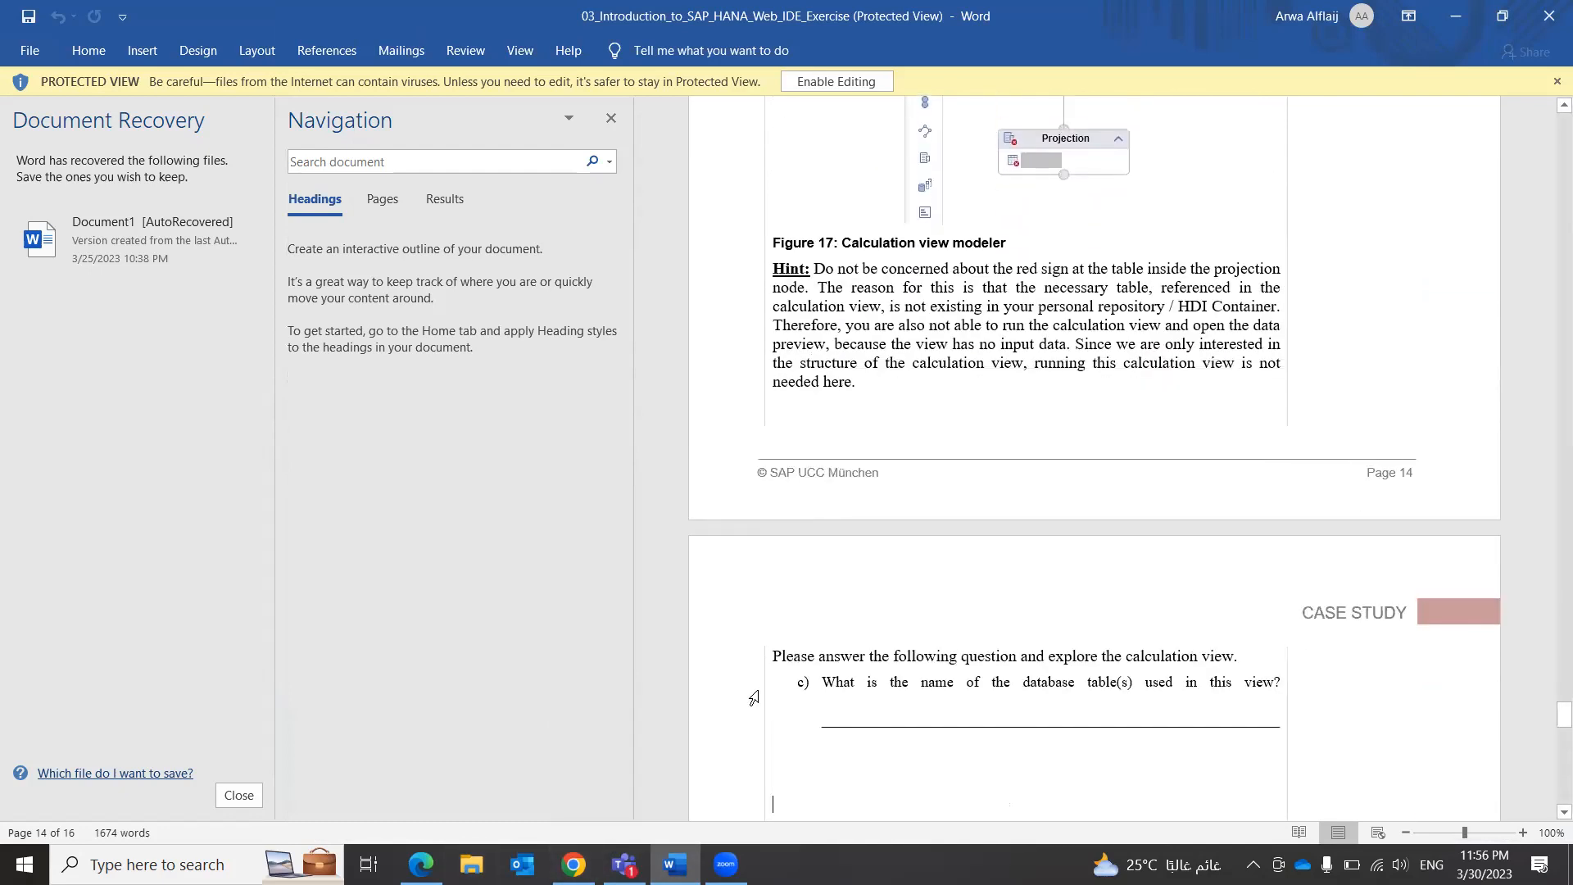
{"action": "scroll", "coordinate": [754, 697], "scroll_direction": "down", "scroll_amount": 6}
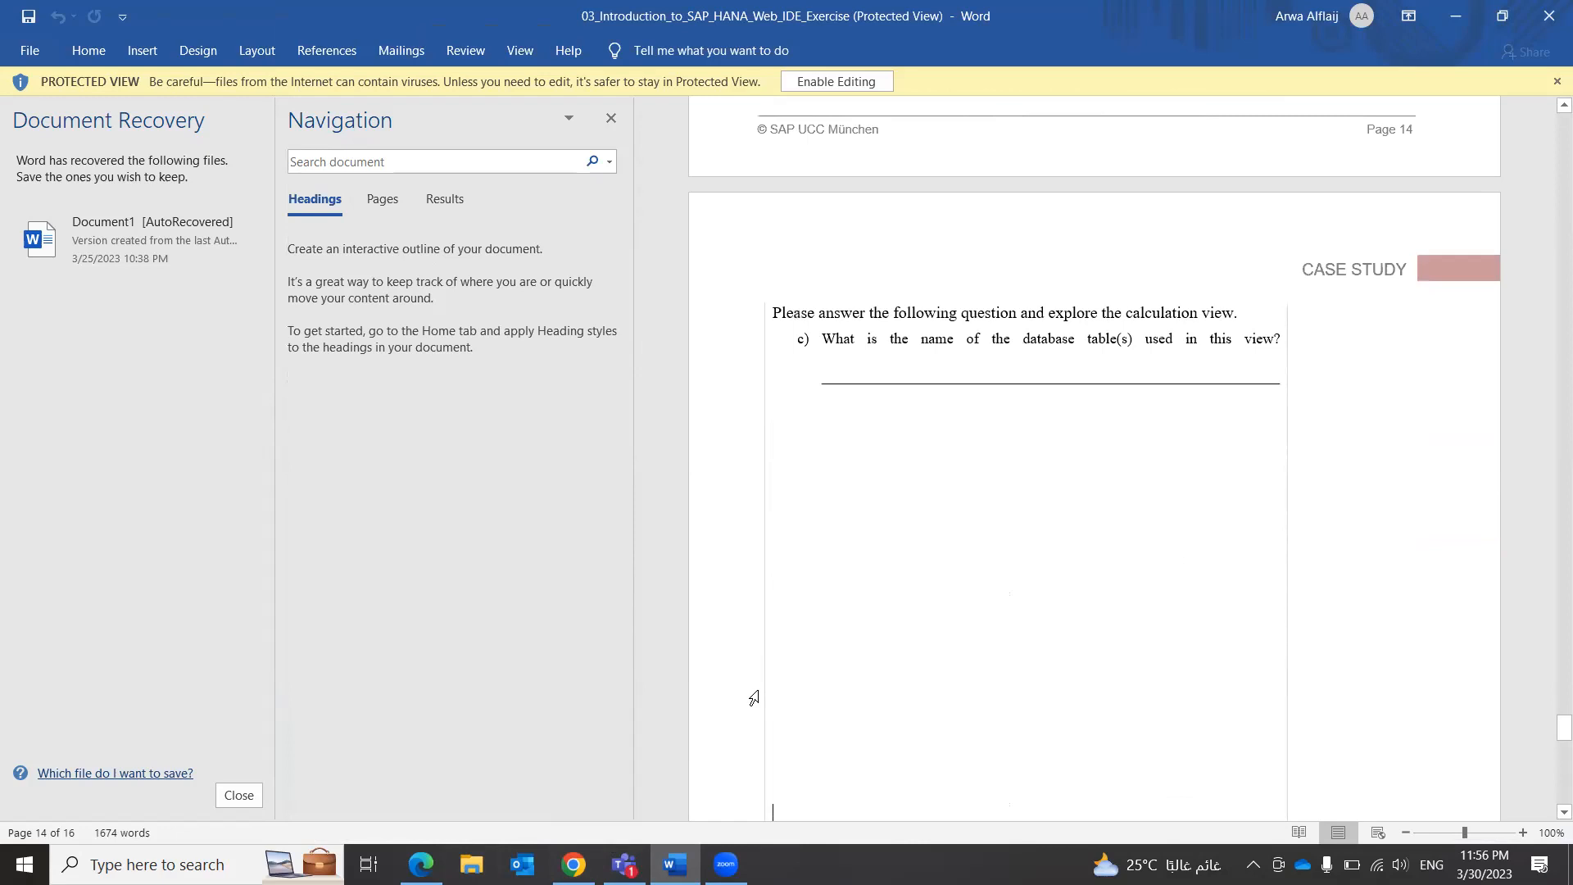
{"action": "scroll", "coordinate": [754, 697], "scroll_direction": "down", "scroll_amount": 4}
{"action": "scroll", "coordinate": [753, 697], "scroll_direction": "down", "scroll_amount": 5}
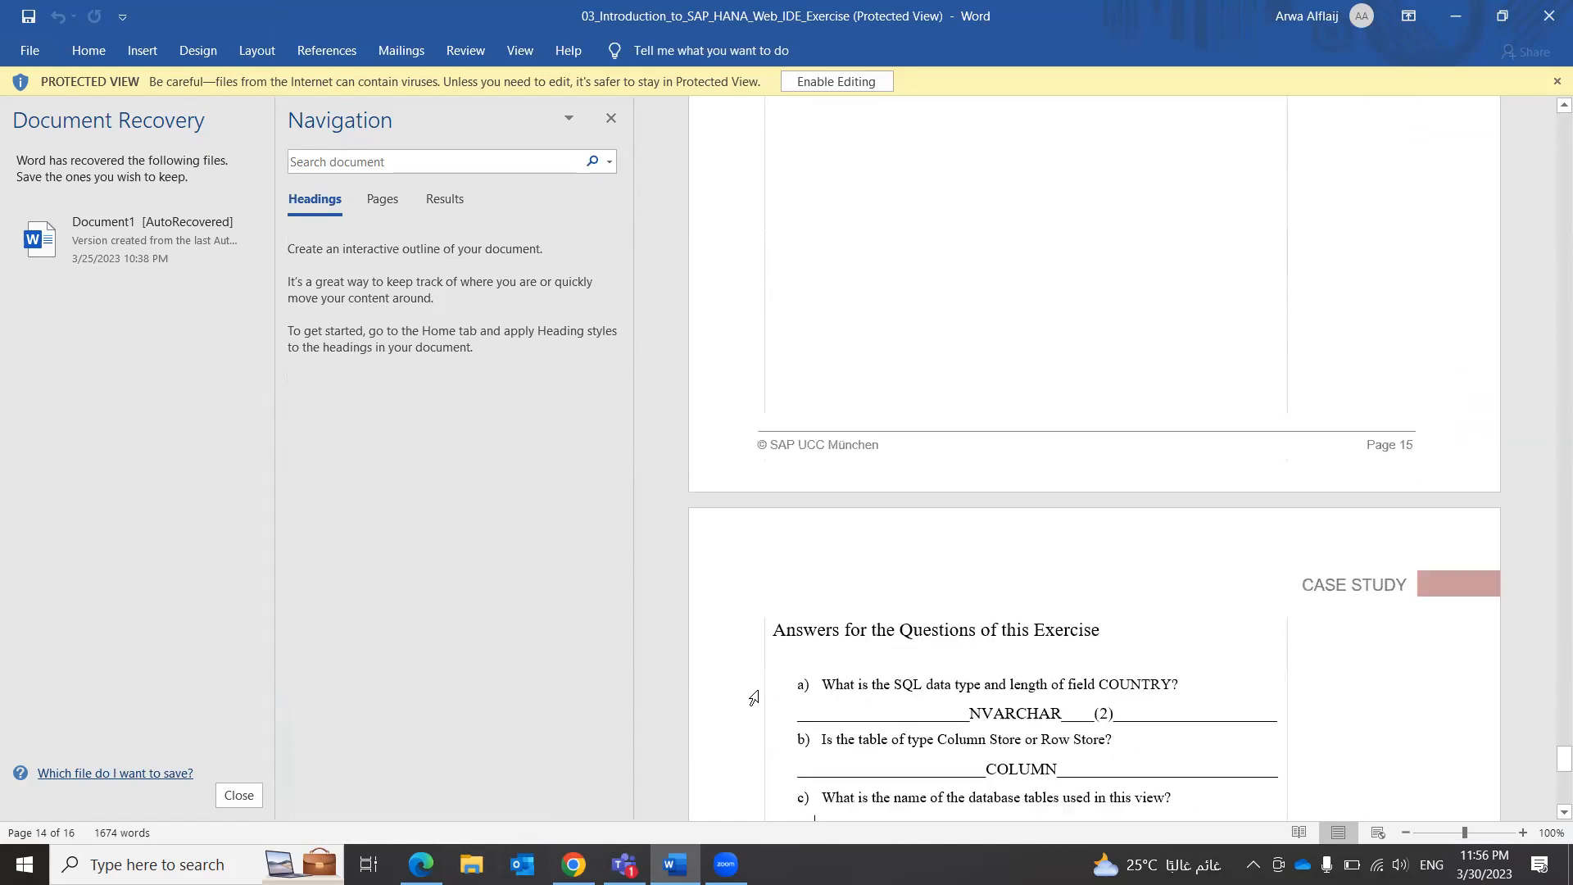
{"action": "scroll", "coordinate": [754, 697], "scroll_direction": "up", "scroll_amount": 12}
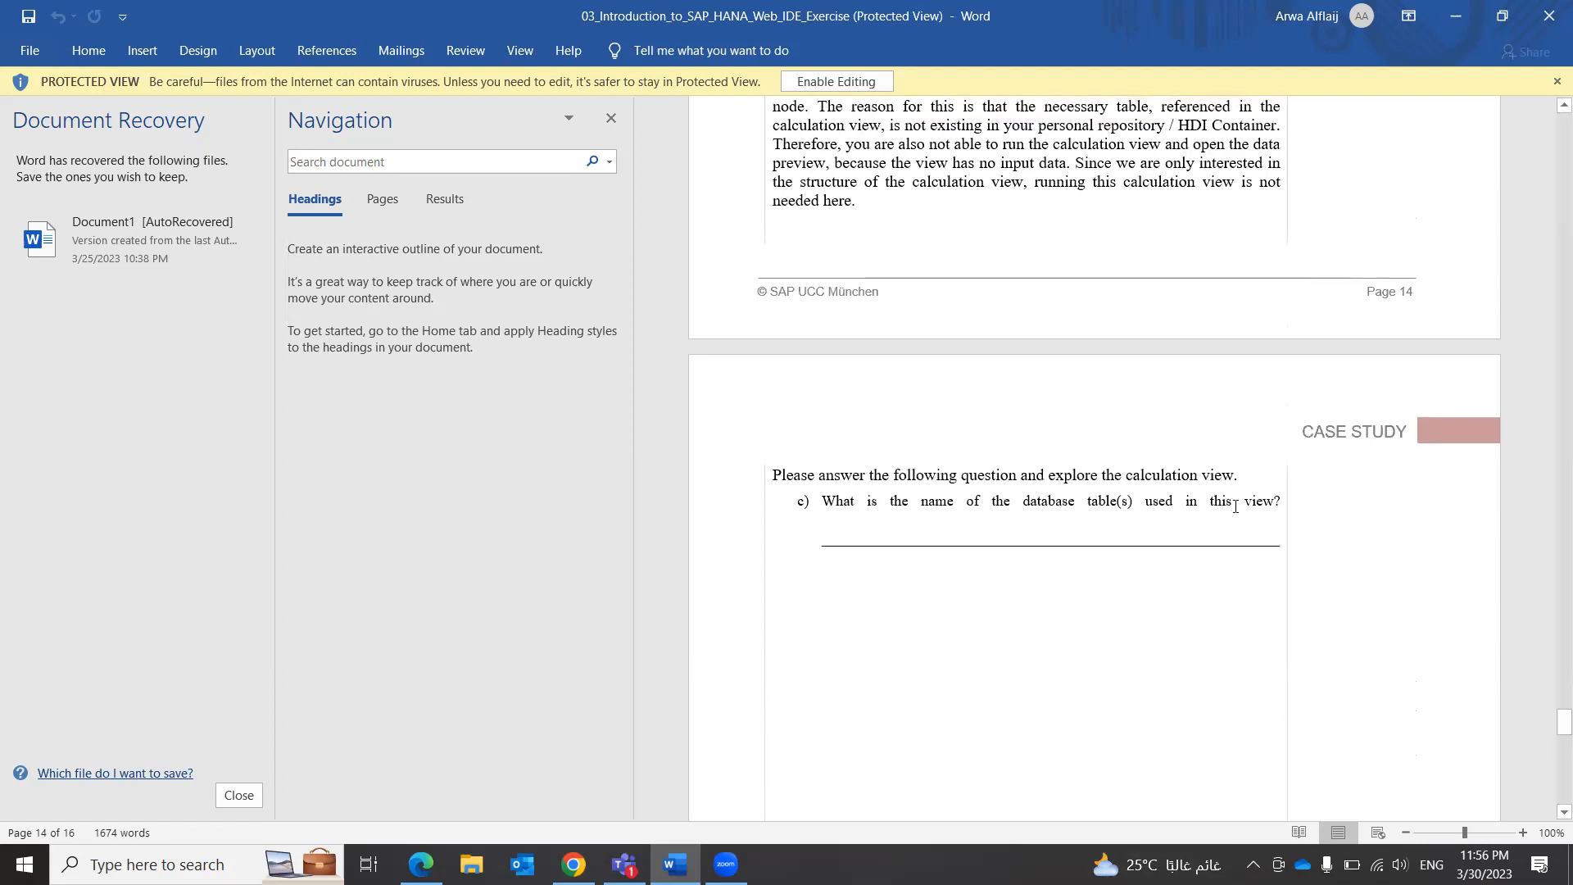
Check the Projection node's database table in SAP Web IDE, then return to question c in the Word exercise.
{"action": "mouse_move", "coordinate": [574, 864]}
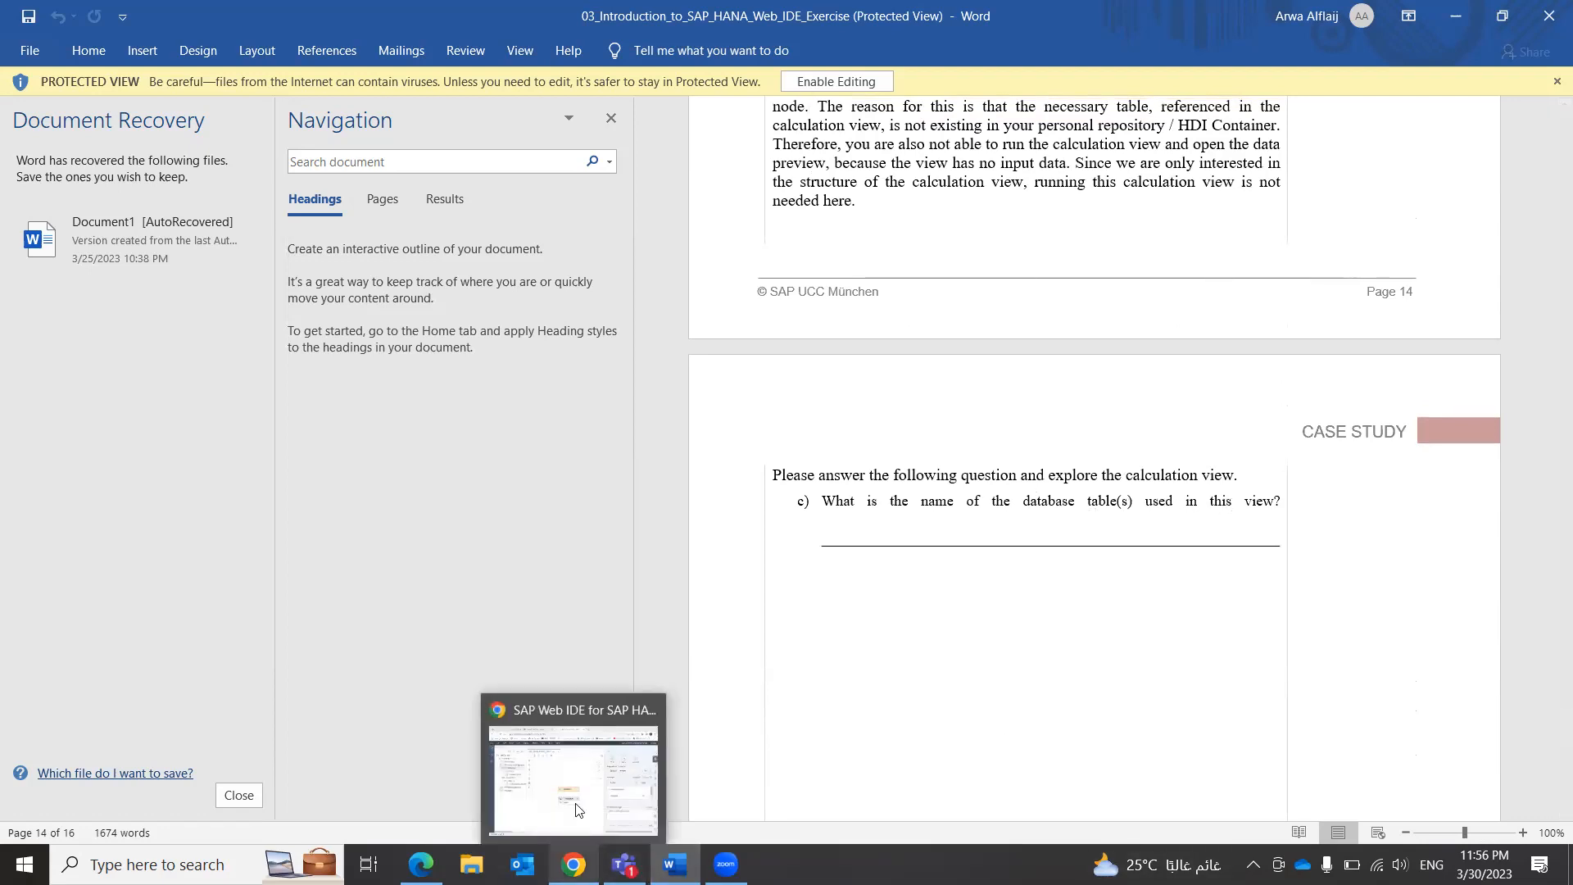
{"action": "left_click", "coordinate": [576, 809]}
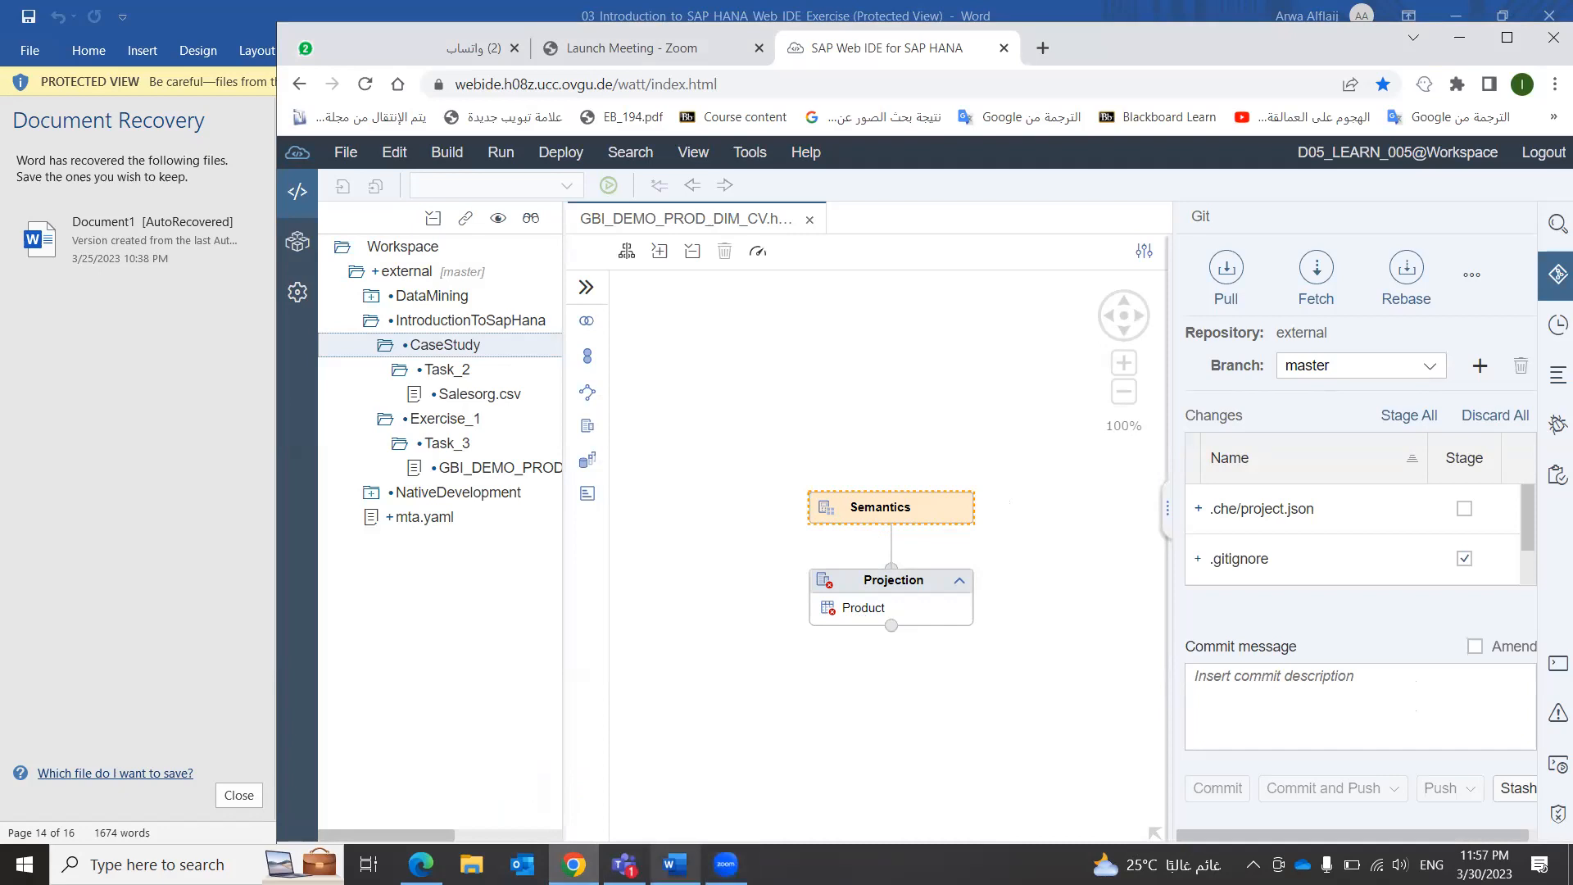
{"action": "left_click", "coordinate": [688, 799]}
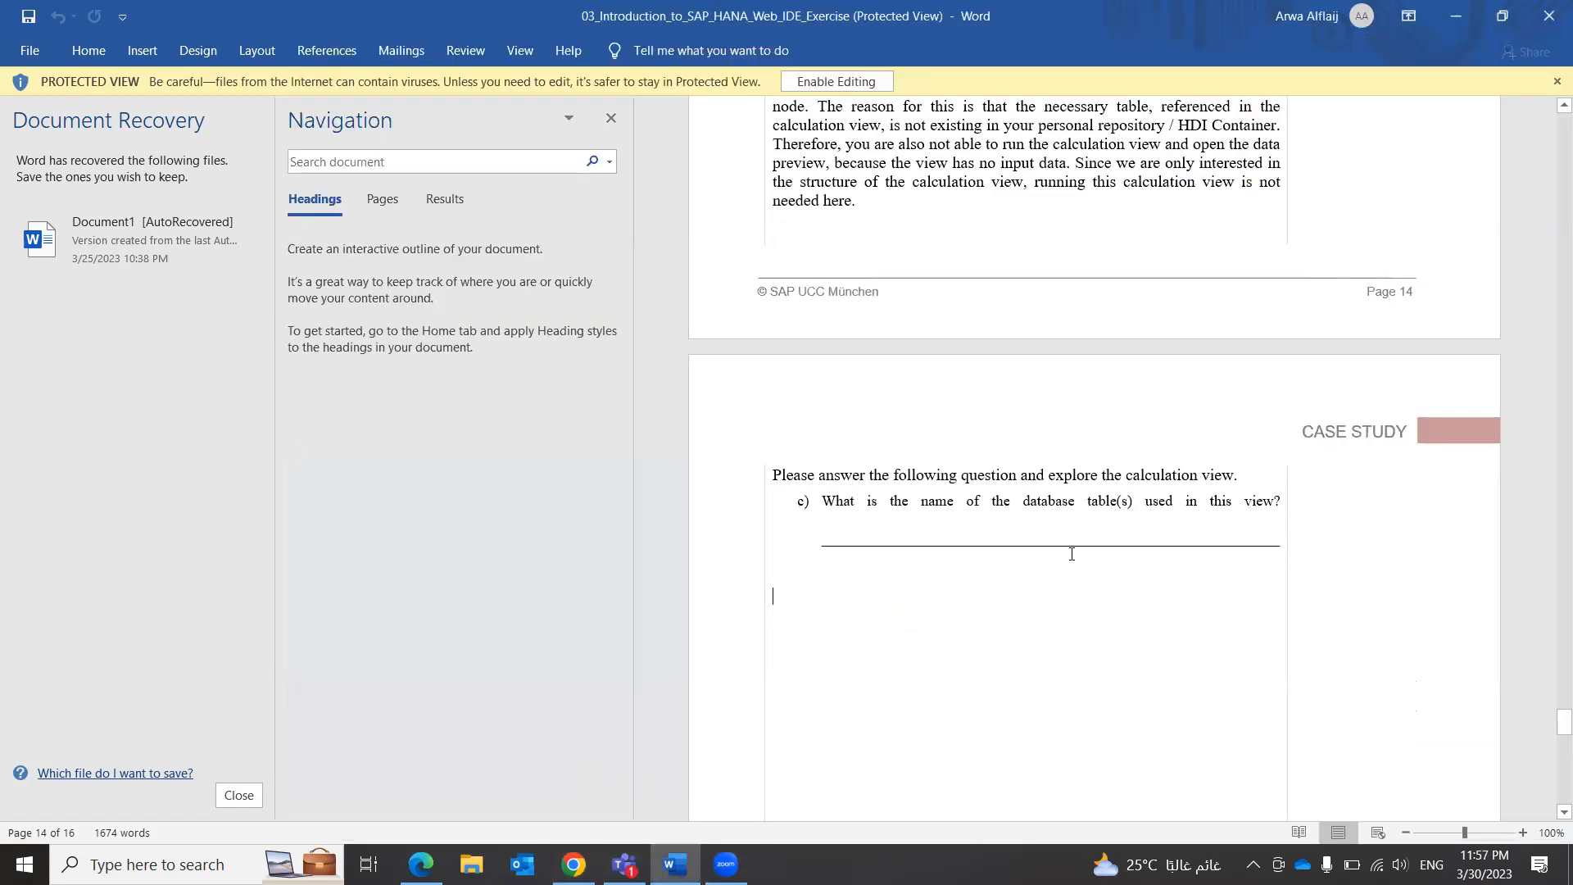
Enable editing of the Word exercise document and go to the Answers for the Questions of this Exercise page.
{"action": "mouse_move", "coordinate": [1561, 721]}
{"action": "left_mouse_down"}
{"action": "mouse_move", "coordinate": [1551, 774]}
{"action": "mouse_move", "coordinate": [1551, 741]}
{"action": "left_mouse_up"}
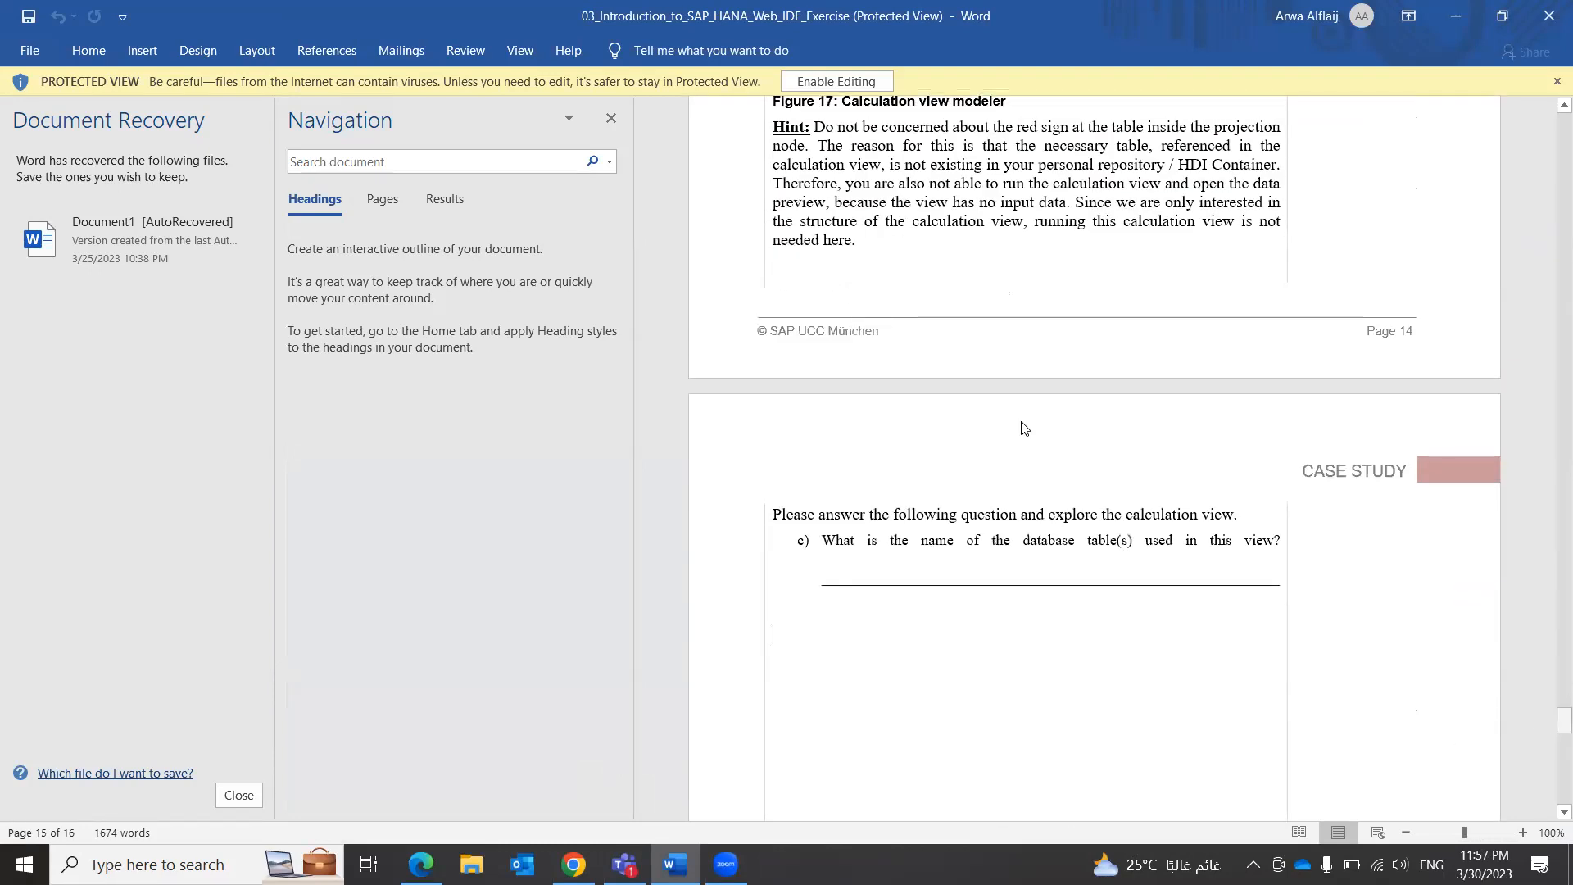
{"action": "left_click", "coordinate": [824, 82]}
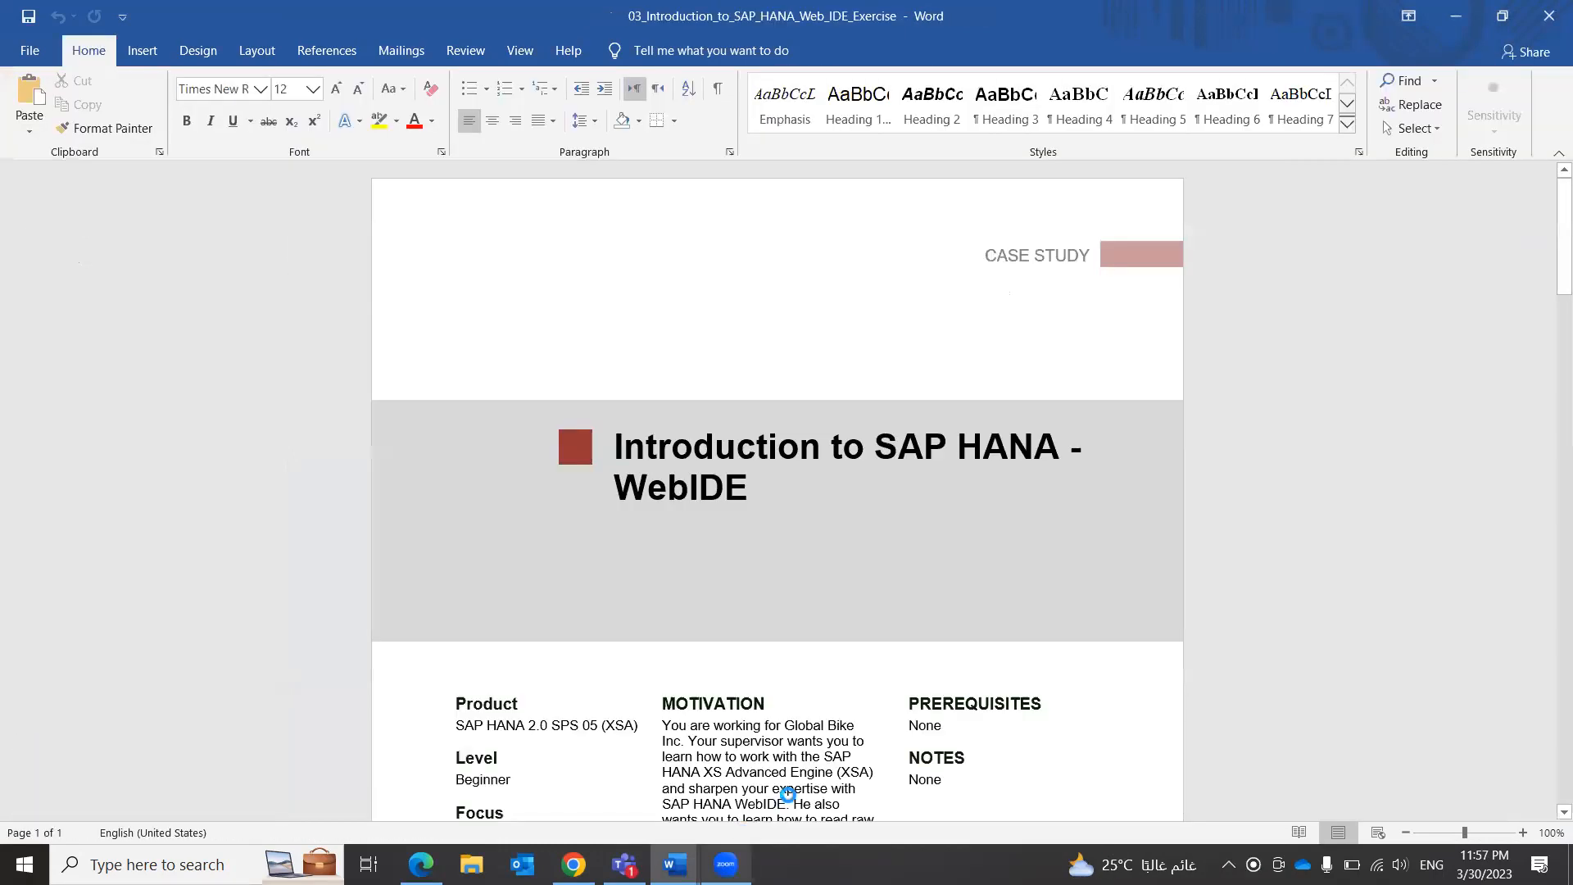
{"action": "left_click_drag", "start_coordinate": [1549, 252], "coordinate": [1549, 786]}
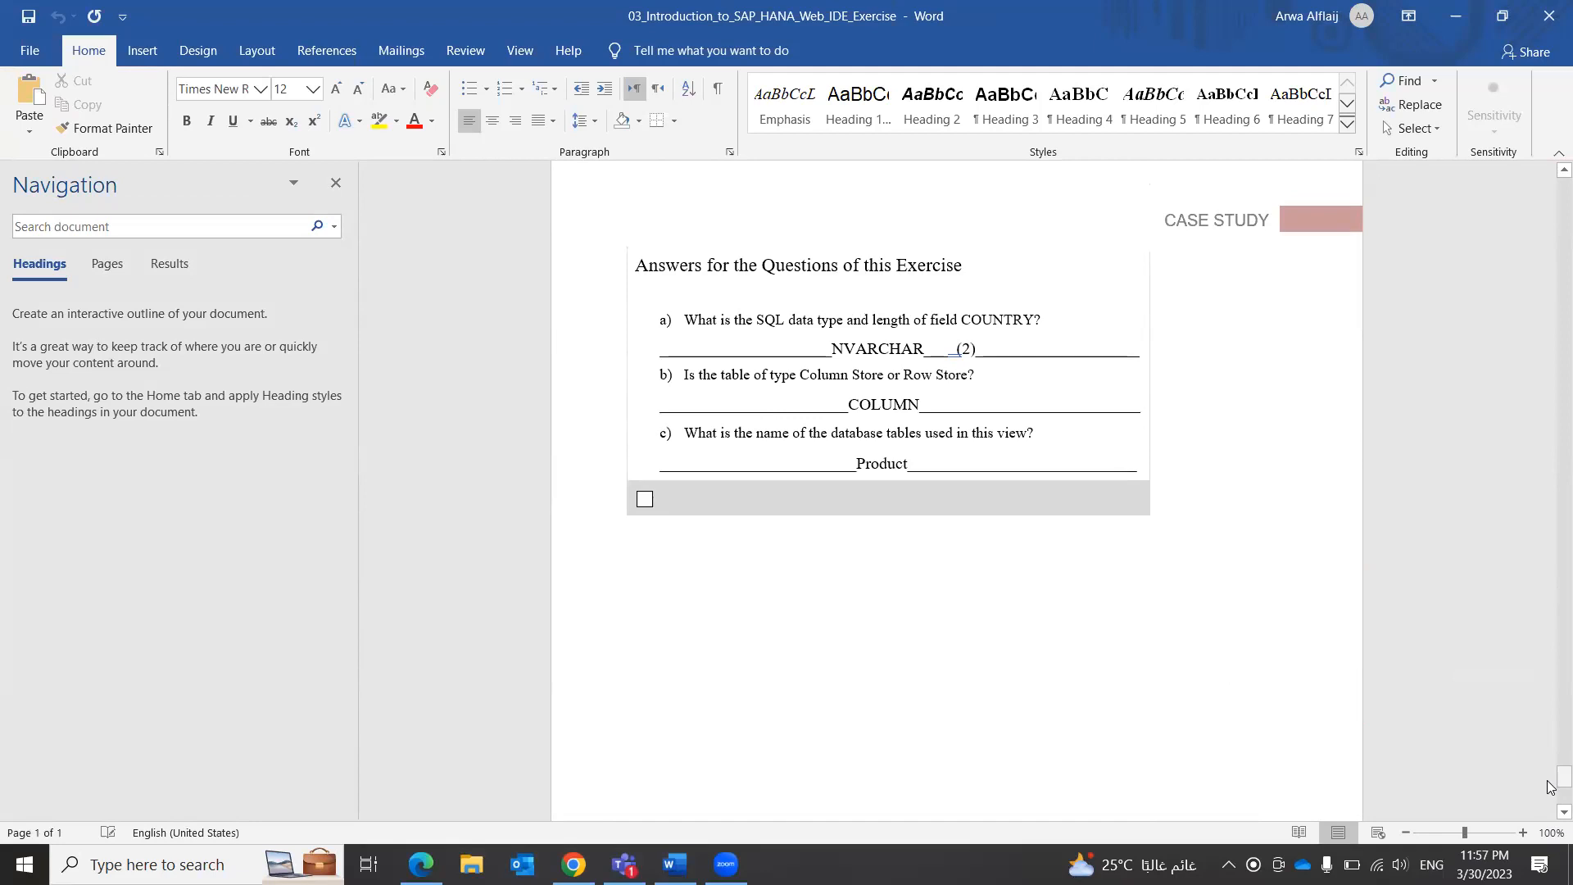
{"action": "mouse_move", "coordinate": [1547, 780]}
{"action": "left_mouse_down"}
{"action": "mouse_move", "coordinate": [1549, 796]}
{"action": "mouse_move", "coordinate": [1549, 755]}
{"action": "mouse_move", "coordinate": [1550, 782]}
{"action": "left_mouse_up"}
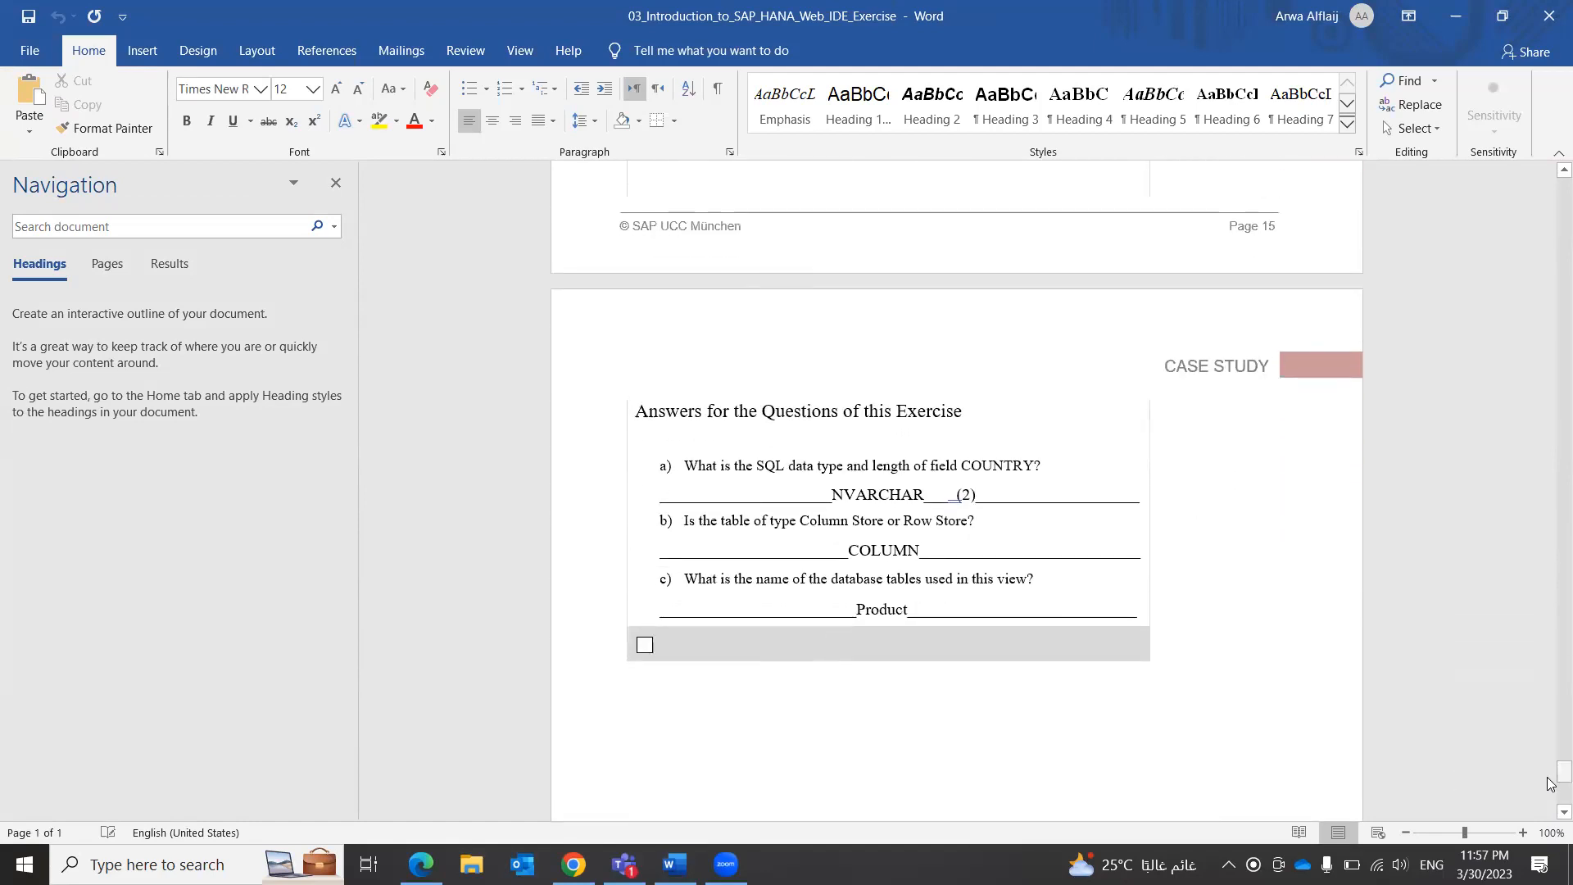